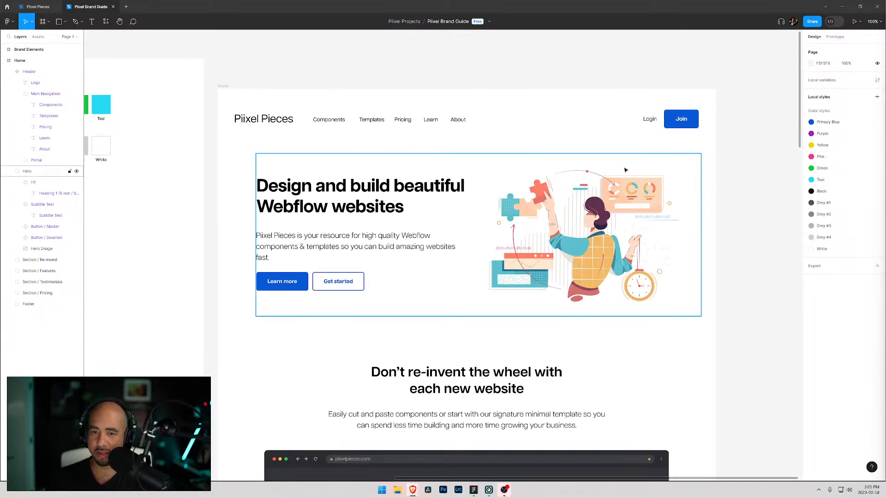
# - Scroll through the Home page design to review the header, hero and following section
pyautogui.scroll(-1, 369, 129)
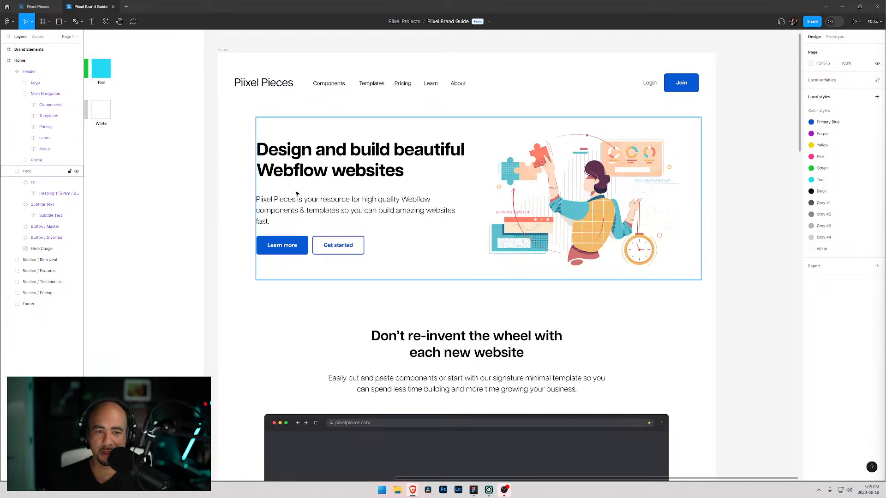
pyautogui.scroll(-2, 301, 210)
pyautogui.scroll(1, 508, 208)
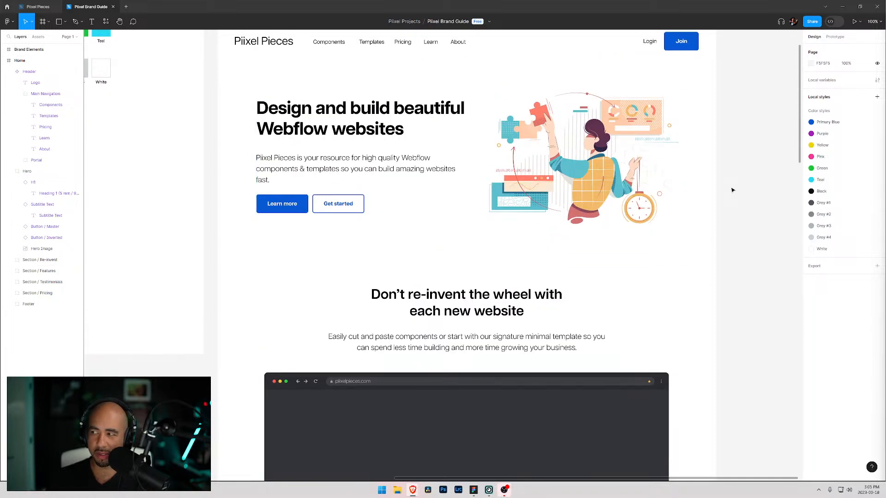
pyautogui.scroll(-2, 471, 241)
pyautogui.scroll(-1, 471, 241)
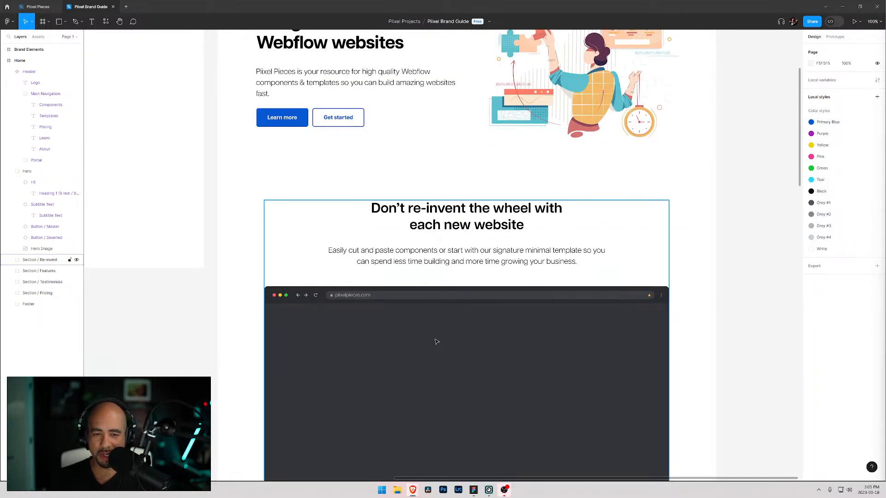
pyautogui.scroll(5, 437, 342)
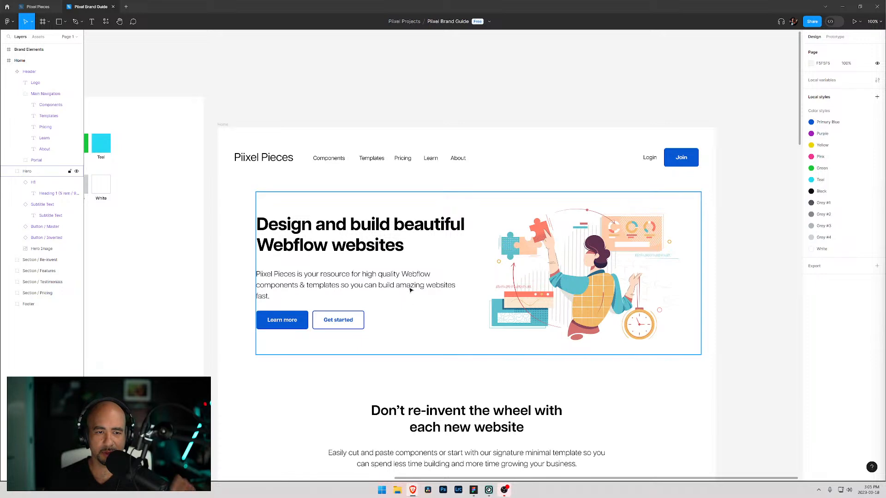
pyautogui.scroll(-2, 416, 277)
pyautogui.scroll(-2, 415, 277)
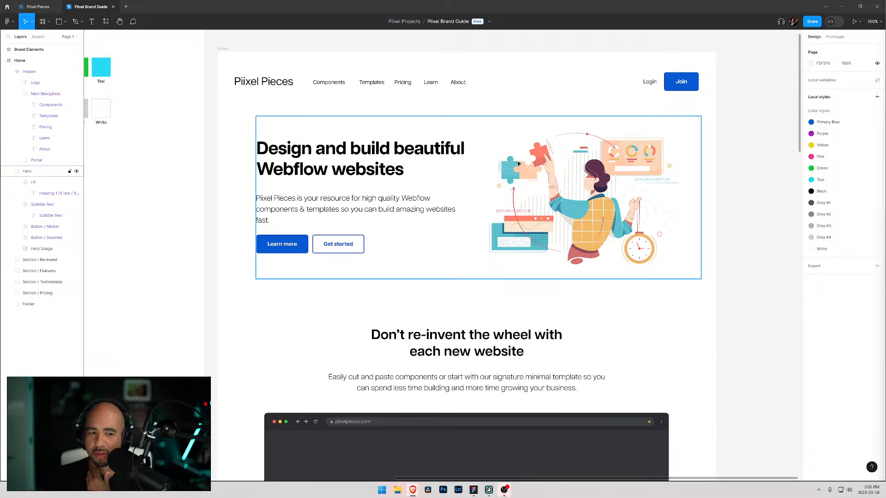
# - Select the Button / Master component under Brand Elements and set its corner radius to 20
pyautogui.click(603, 77)
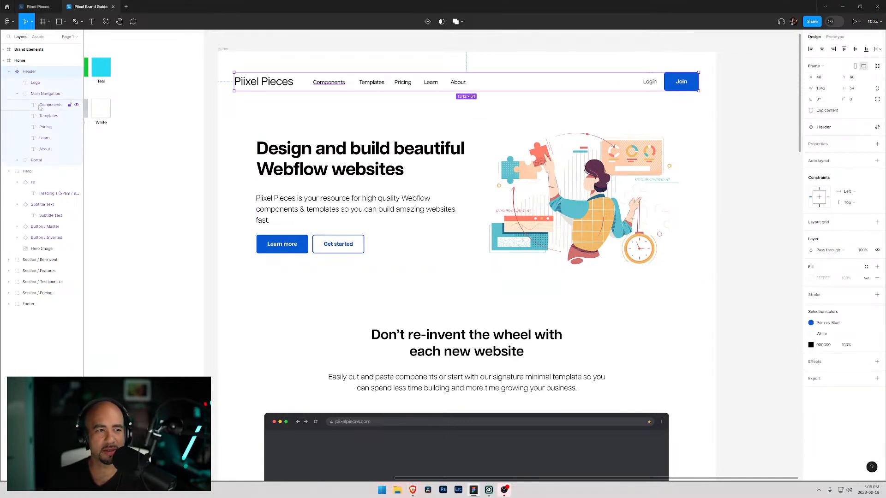
pyautogui.click(3, 50)
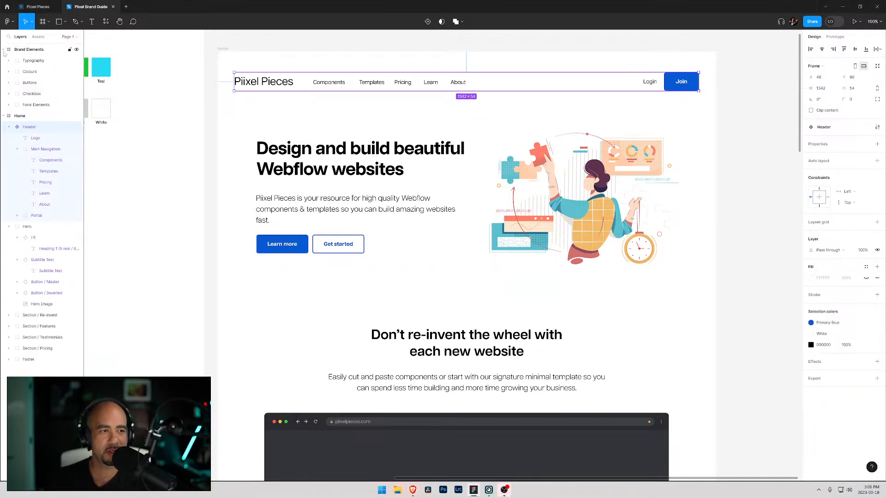
pyautogui.click(9, 82)
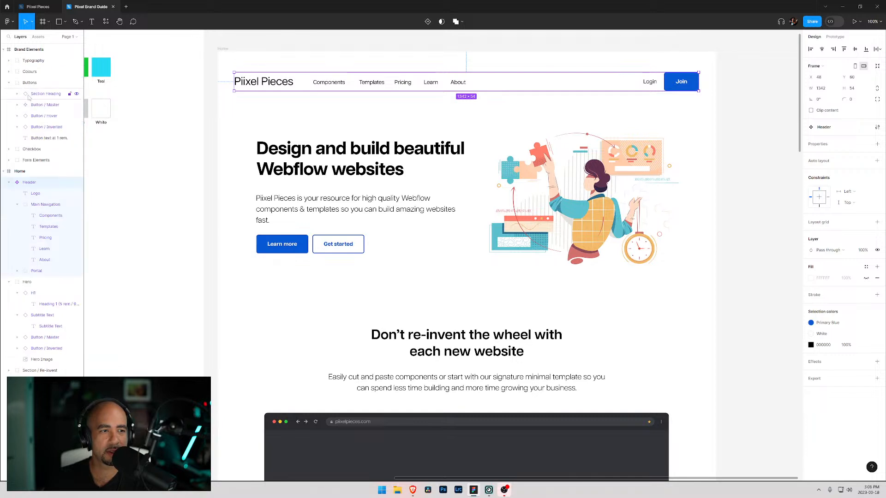
pyautogui.click(28, 105)
pyautogui.click(17, 105)
pyautogui.click(17, 105)
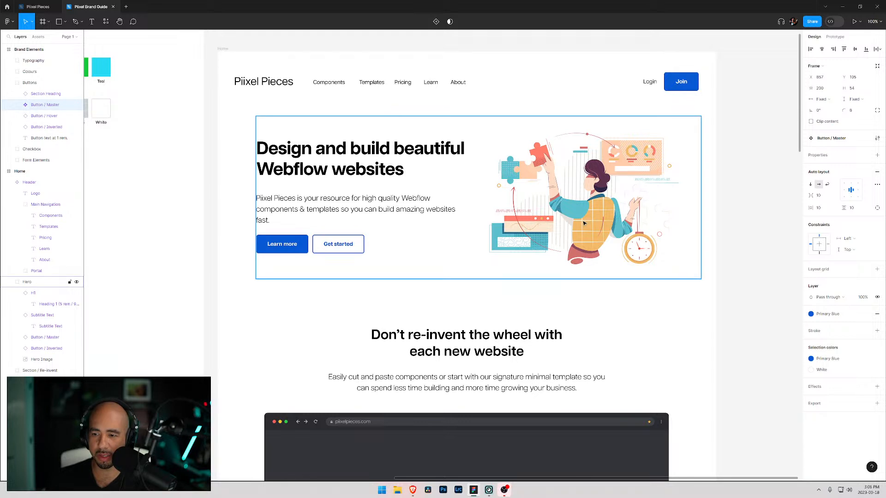
pyautogui.click(858, 112)
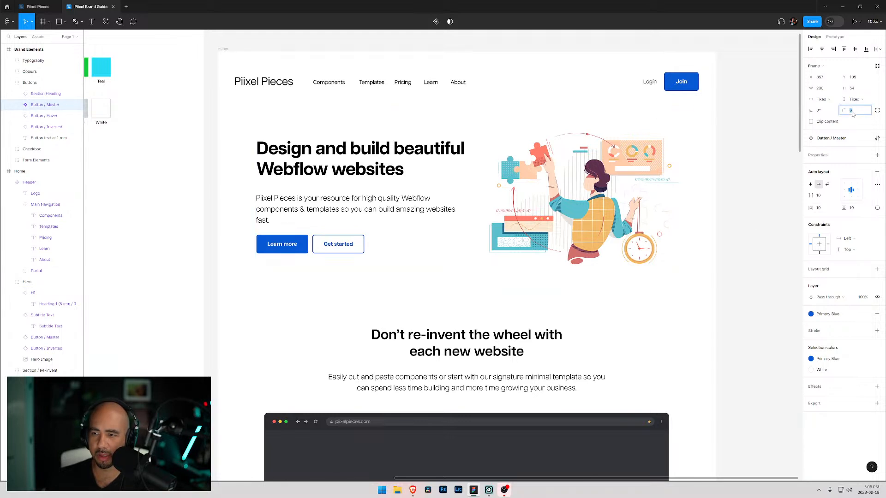
pyautogui.write('20')
pyautogui.press('Return')
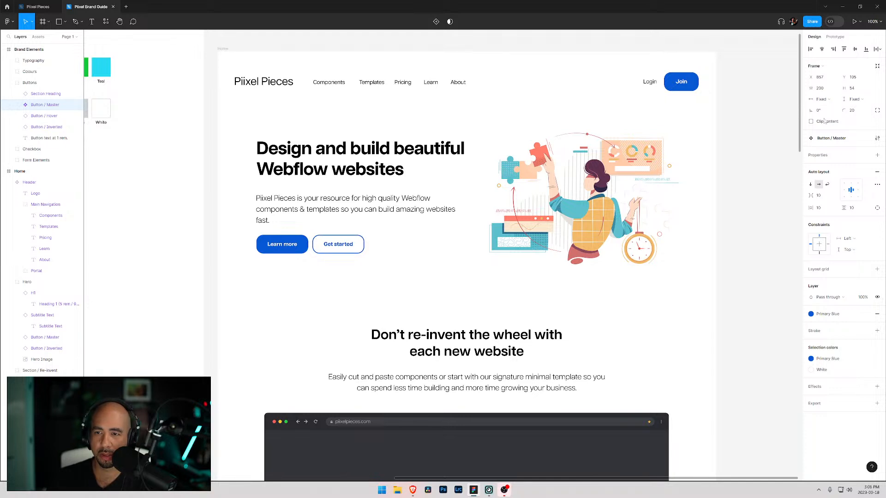
# - Change the Button / Master component's corner radius to 16
pyautogui.click(850, 113)
pyautogui.write('16')
pyautogui.press('Return')
pyautogui.click(596, 113)
pyautogui.scroll(-9, 576, 106)
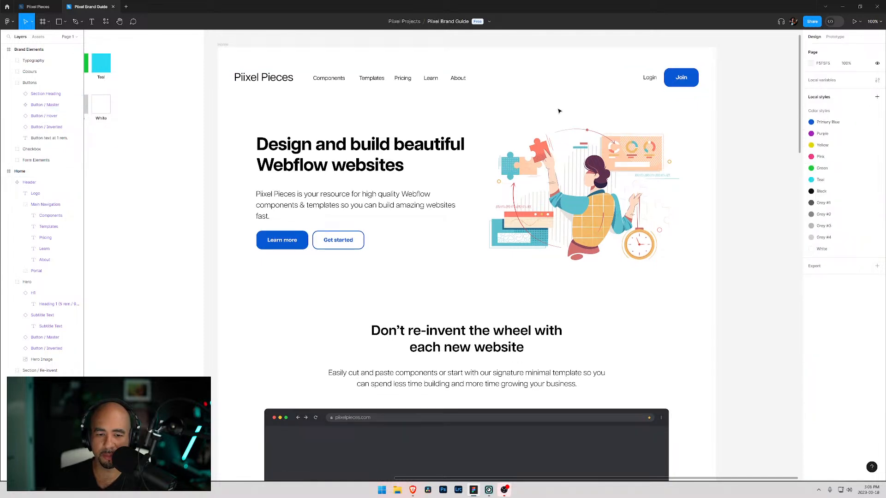
pyautogui.scroll(9, 535, 122)
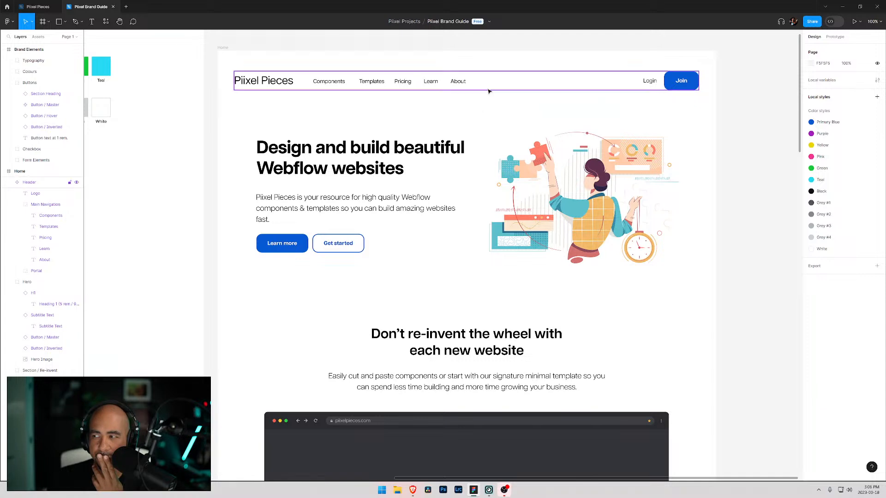
# - Open File Explorer and browse to the The_Icon_of-PNG folder of the icon set on the Assets drive
pyautogui.press('super+e')
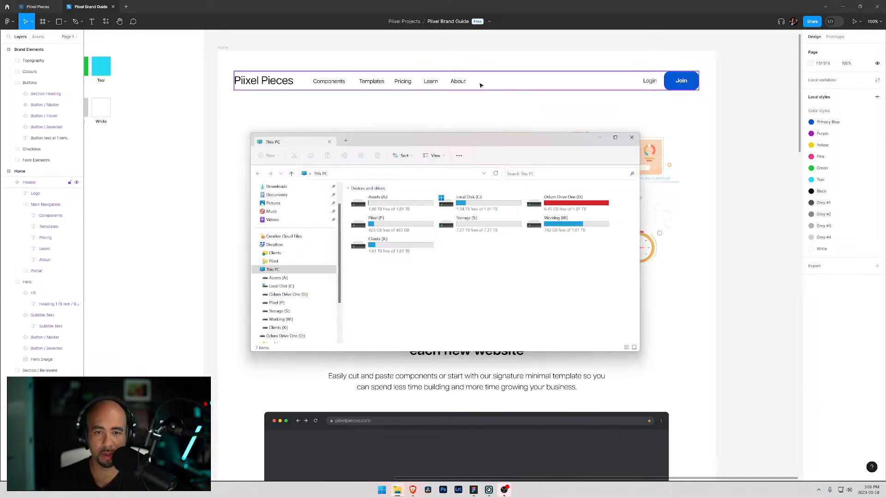
pyautogui.doubleClick(363, 209)
pyautogui.click(362, 213)
pyautogui.doubleClick(361, 213)
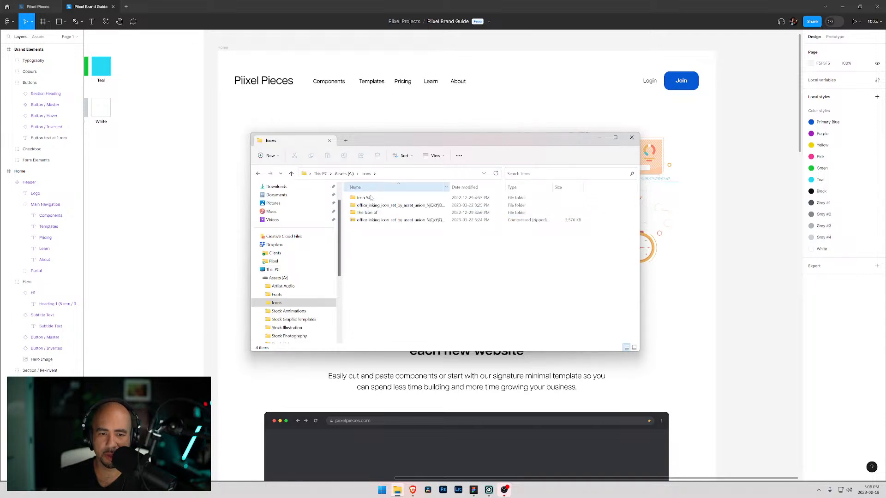
pyautogui.click(363, 213)
pyautogui.doubleClick(363, 213)
pyautogui.click(367, 205)
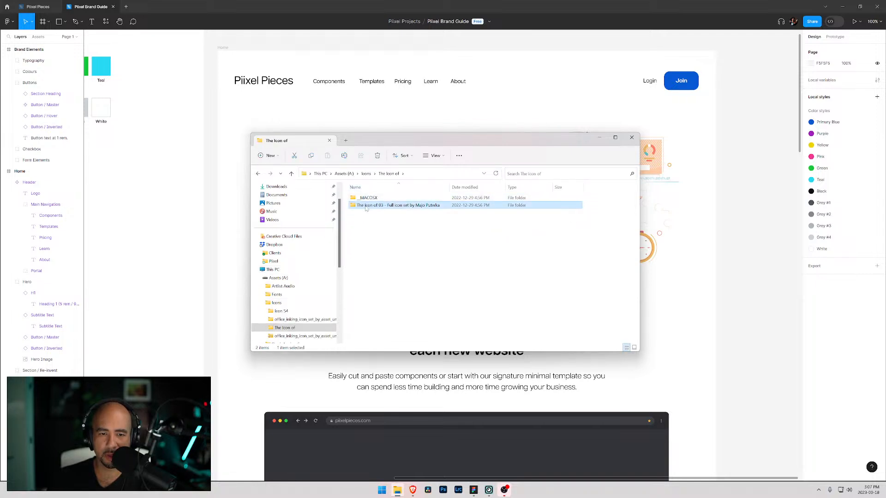
pyautogui.doubleClick(367, 205)
pyautogui.click(372, 220)
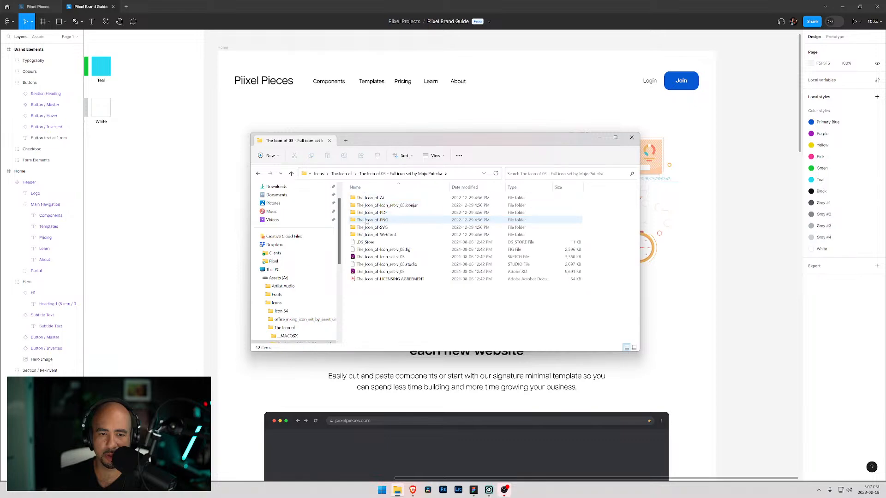
pyautogui.doubleClick(372, 219)
# - Paste the chevron_down icon into the design and move it next to the Components navigation link
pyautogui.moveTo(397, 140); pyautogui.dragTo(885, 201)
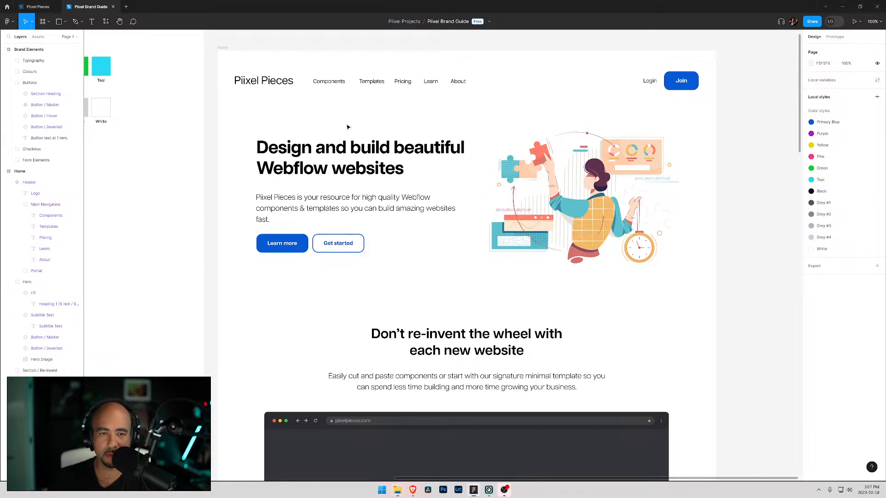
pyautogui.hotkey('ctrl', 'v')
pyautogui.moveTo(337, 119); pyautogui.dragTo(348, 83)
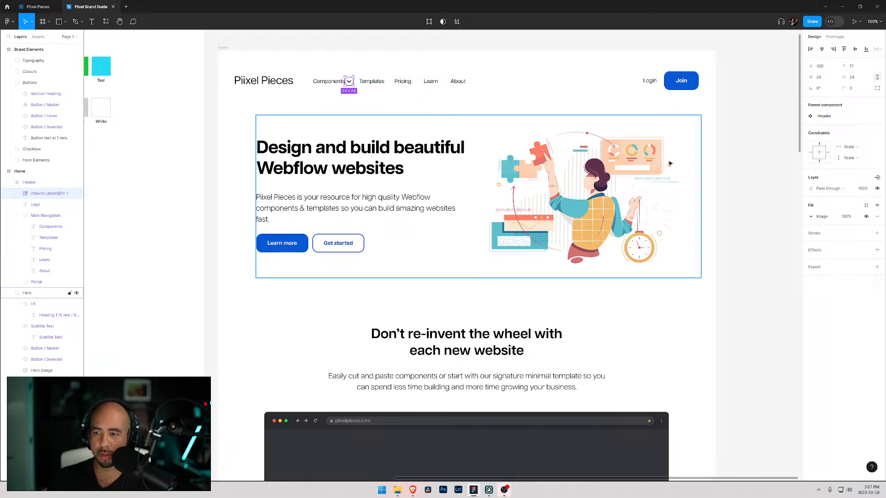
# - Rename the pasted icon layer to down and move it into Main Navigation right after Components
pyautogui.doubleClick(41, 193)
pyautogui.write('down')
pyautogui.press('Return')
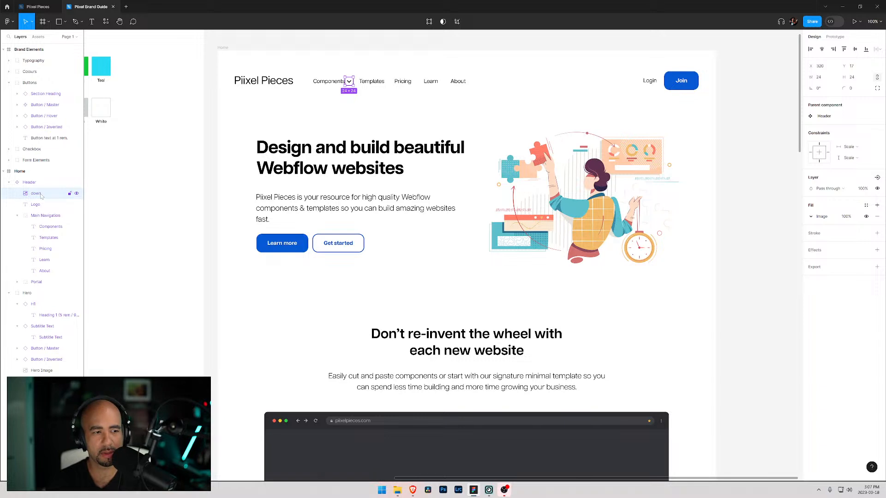
pyautogui.moveTo(41, 195); pyautogui.dragTo(44, 231)
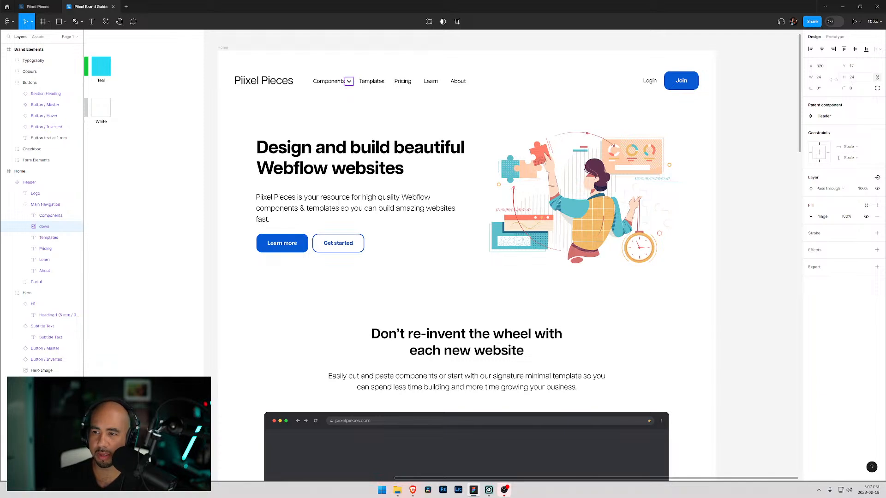
# - Resize the down icon to 16 × 16
pyautogui.click(818, 79)
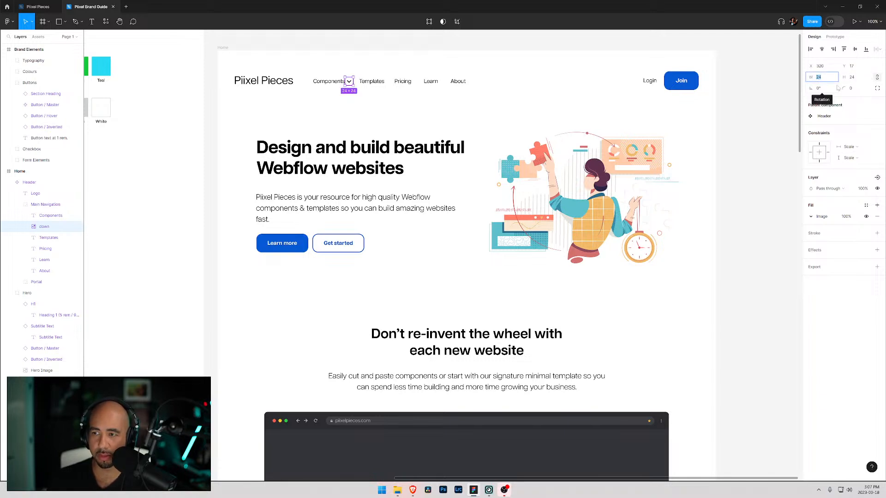
pyautogui.write('12')
pyautogui.press('Return')
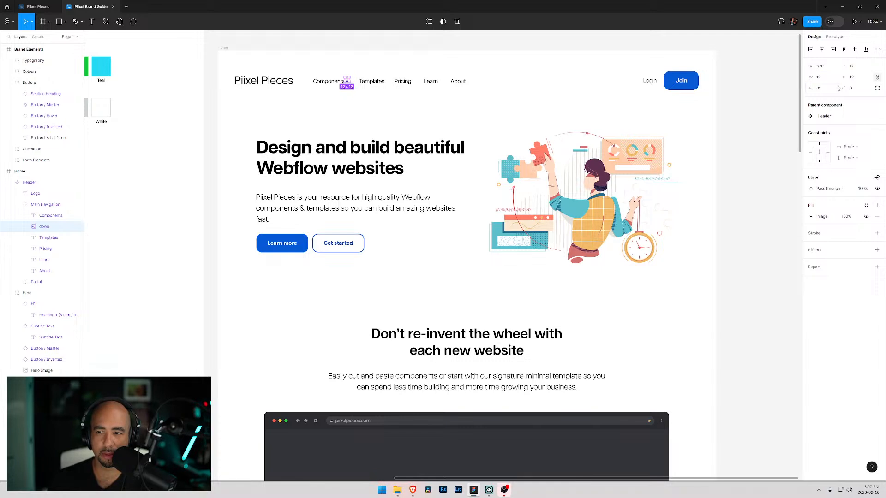
pyautogui.click(829, 78)
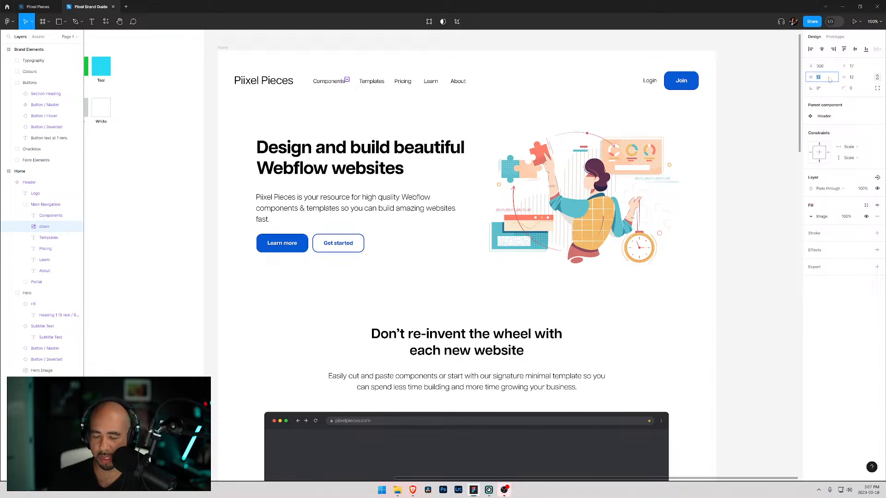
pyautogui.press('Return')
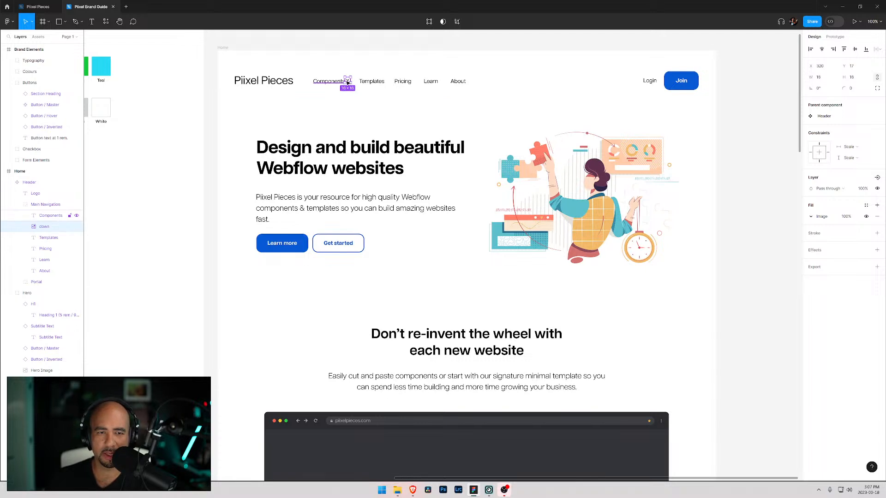
# - Position the down icon just right of the Components label, at about x 322, y 21
pyautogui.moveTo(347, 82); pyautogui.dragTo(352, 86)
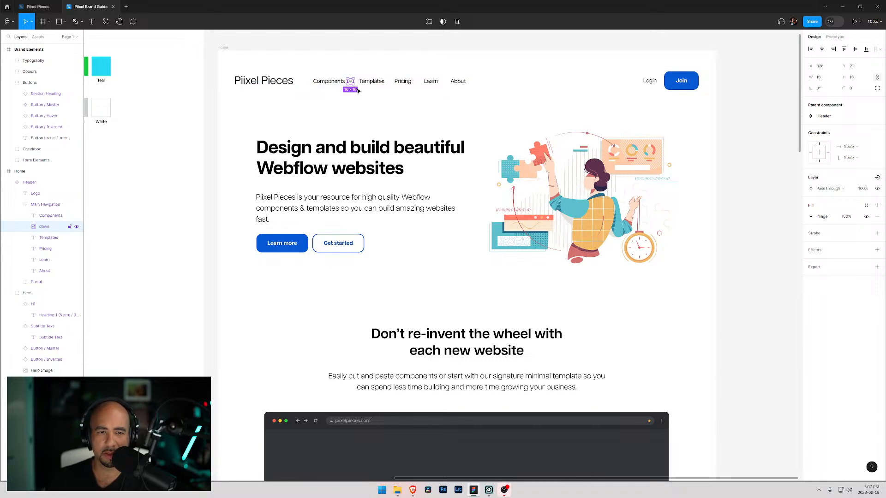
pyautogui.click(364, 96)
pyautogui.click(352, 84)
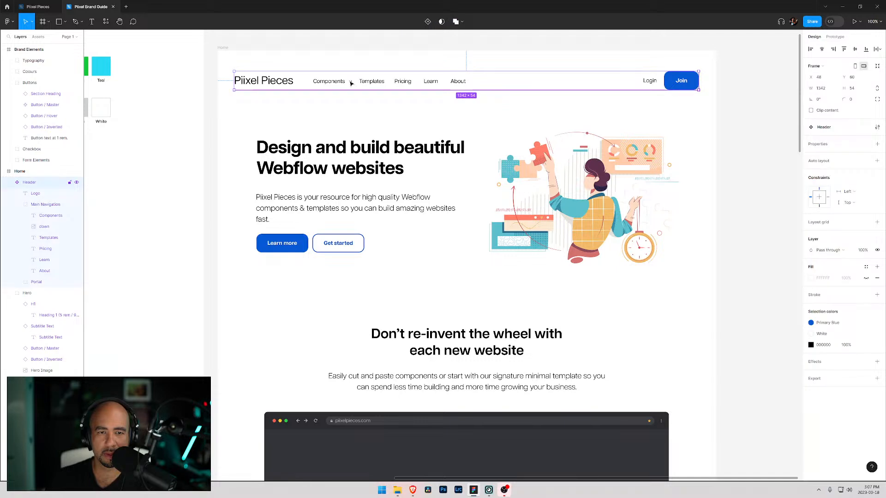
pyautogui.click(40, 228)
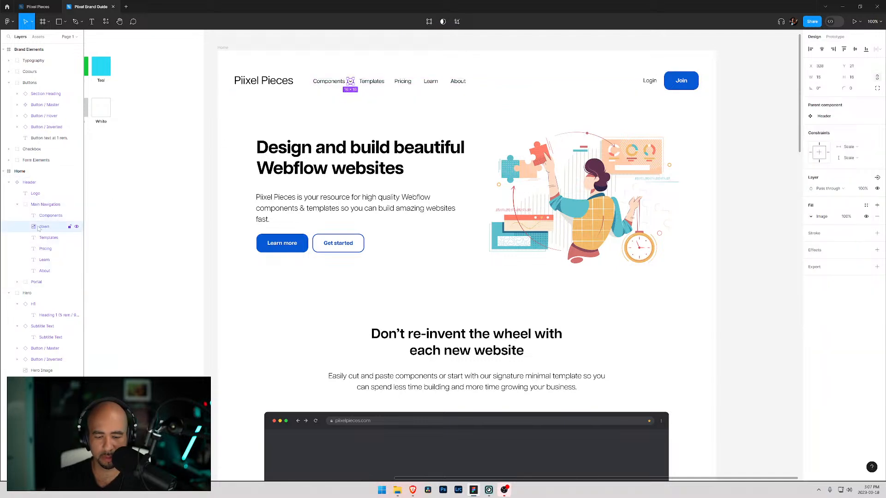
pyautogui.press('Left')
pyautogui.press('Left')
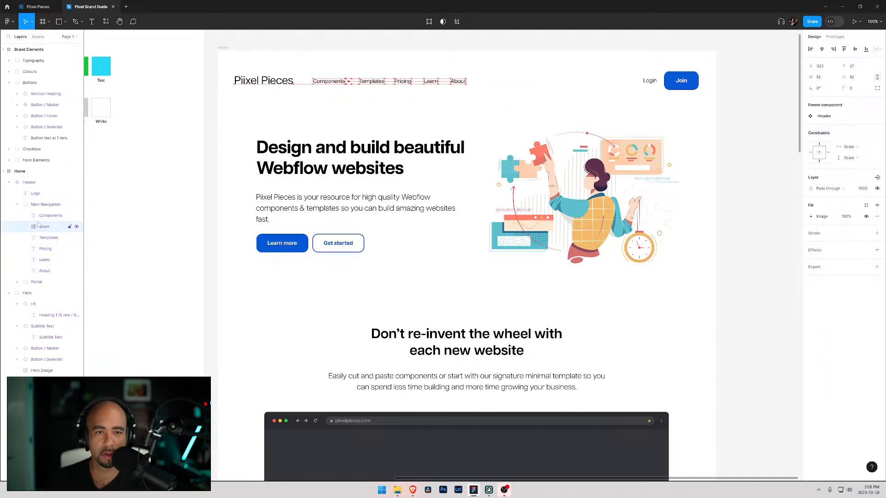
pyautogui.press('Left')
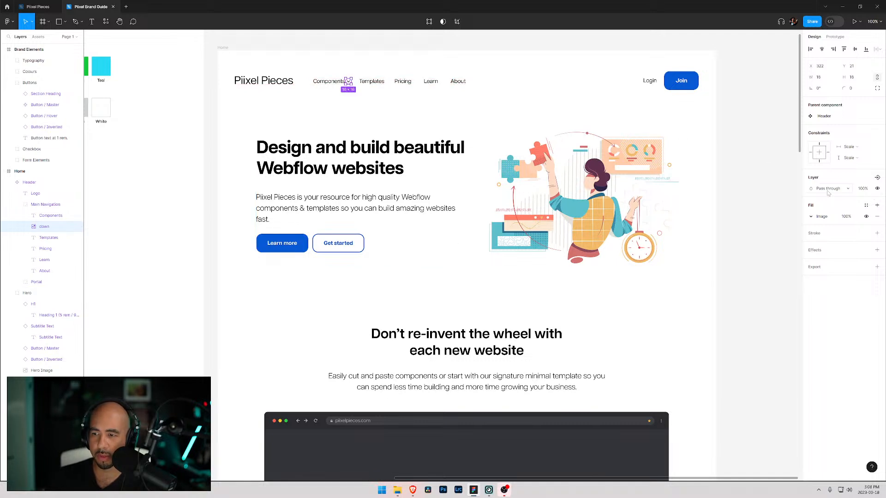
pyautogui.click(828, 190)
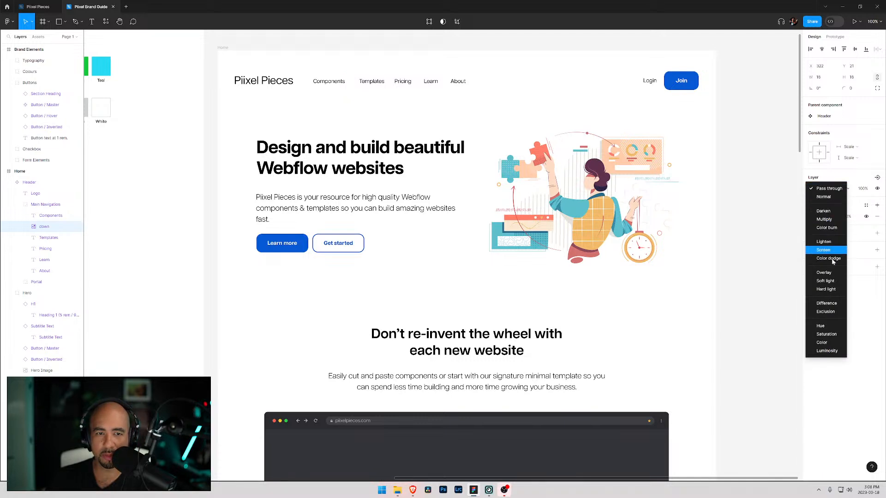
pyautogui.click(829, 304)
pyautogui.click(827, 191)
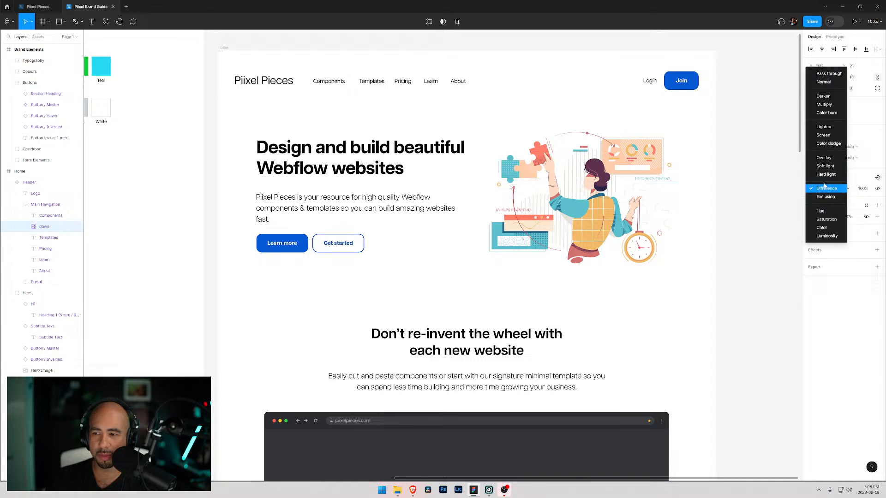
pyautogui.click(830, 74)
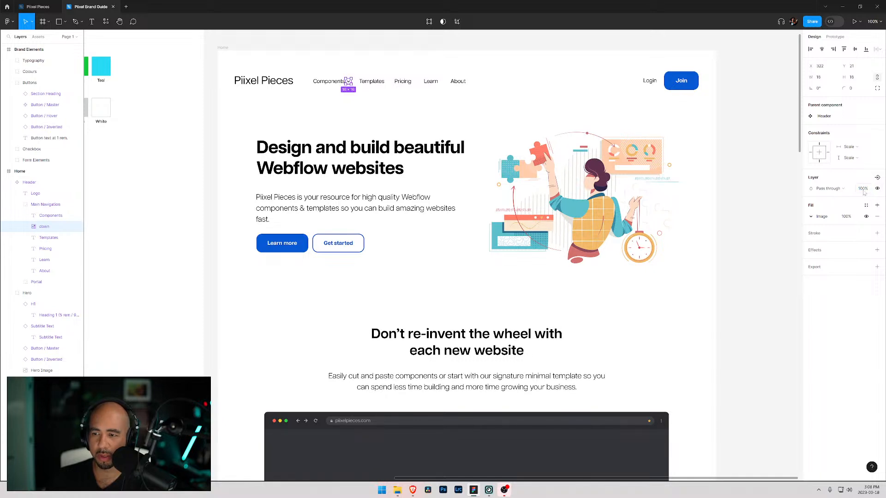
pyautogui.press('5')
pyautogui.click(818, 218)
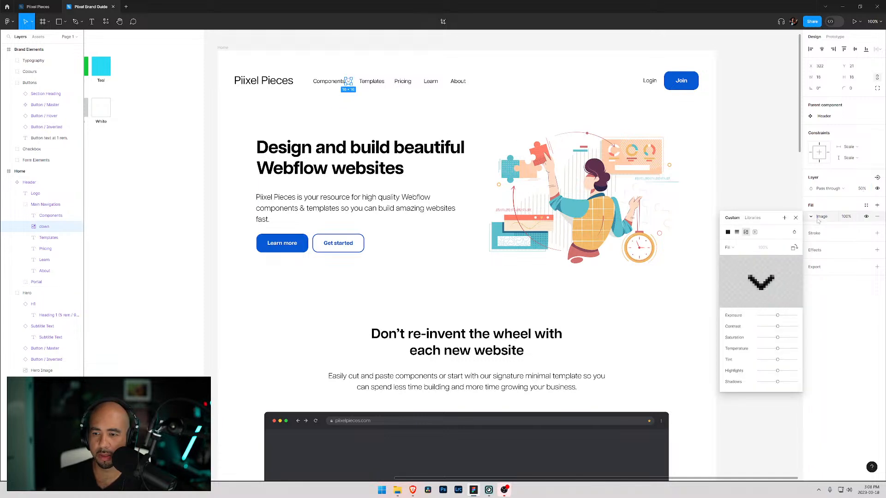
pyautogui.click(728, 232)
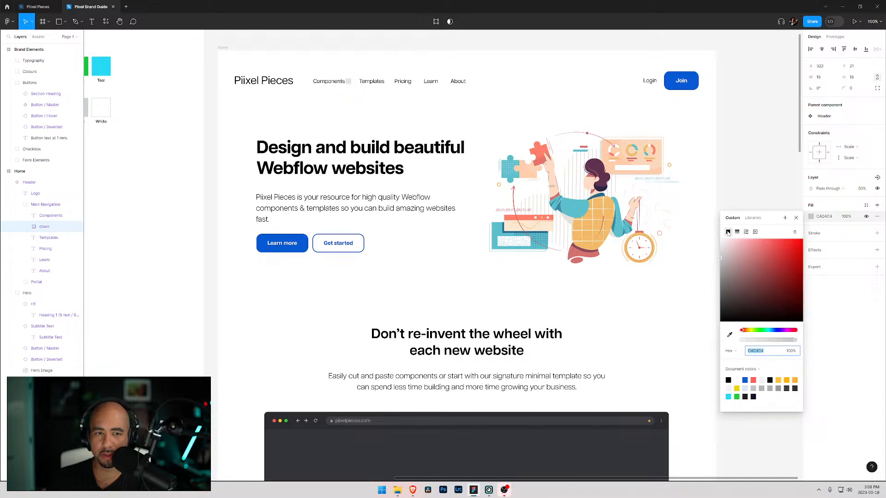
pyautogui.click(738, 233)
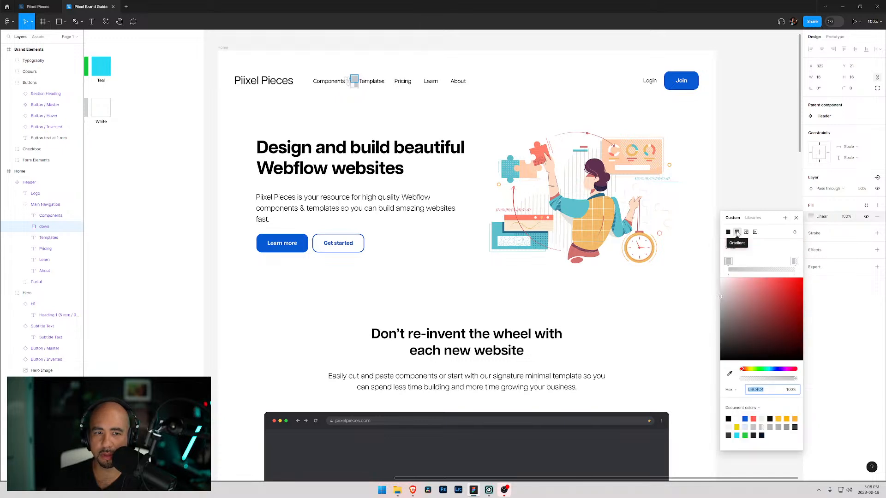
pyautogui.click(746, 233)
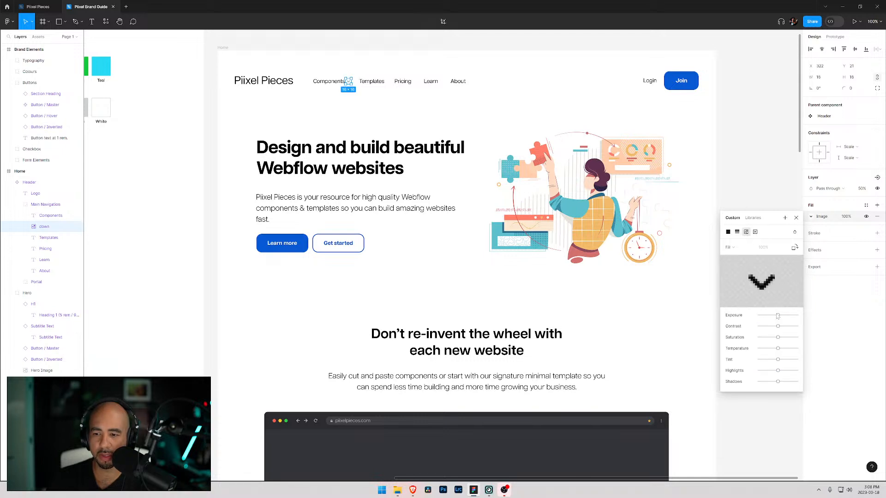
pyautogui.click(862, 189)
pyautogui.write('1')
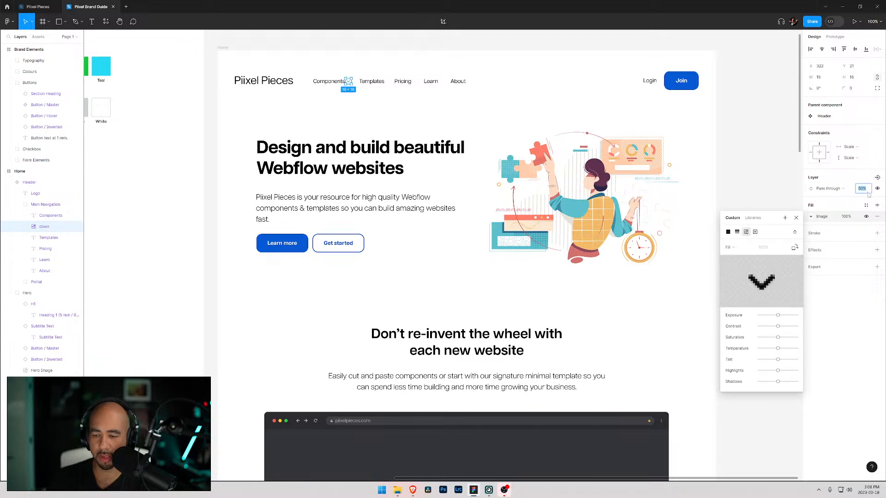
pyautogui.write('00')
pyautogui.press('Return')
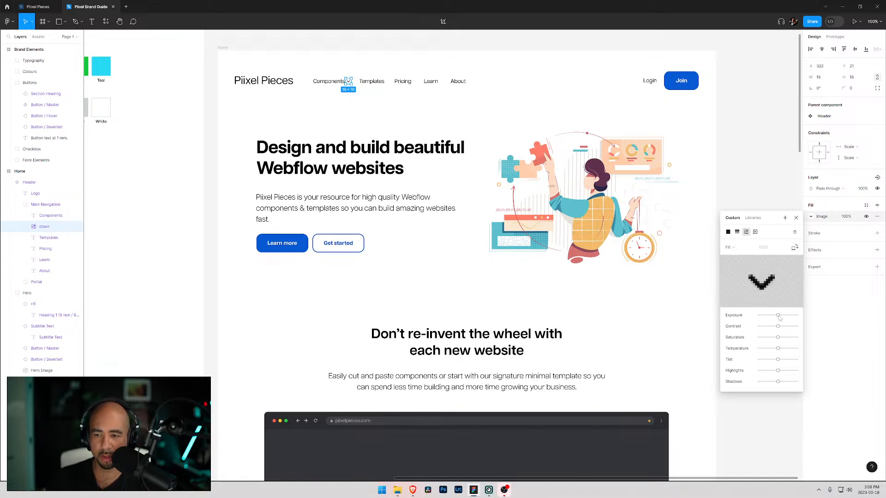
# - Lower the contrast and tint of the down icon's image fill
pyautogui.moveTo(778, 326)
pyautogui.mouseDown()
pyautogui.moveTo(764, 326)
pyautogui.moveTo(792, 327)
pyautogui.moveTo(771, 327)
pyautogui.mouseUp()
pyautogui.moveTo(778, 361)
pyautogui.mouseDown()
pyautogui.moveTo(766, 360)
pyautogui.moveTo(787, 360)
pyautogui.moveTo(766, 360)
pyautogui.mouseUp()
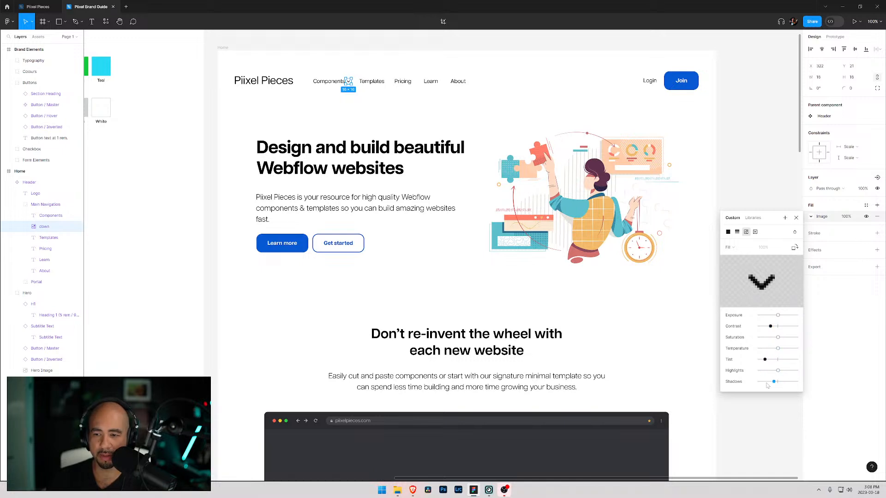
pyautogui.click(730, 247)
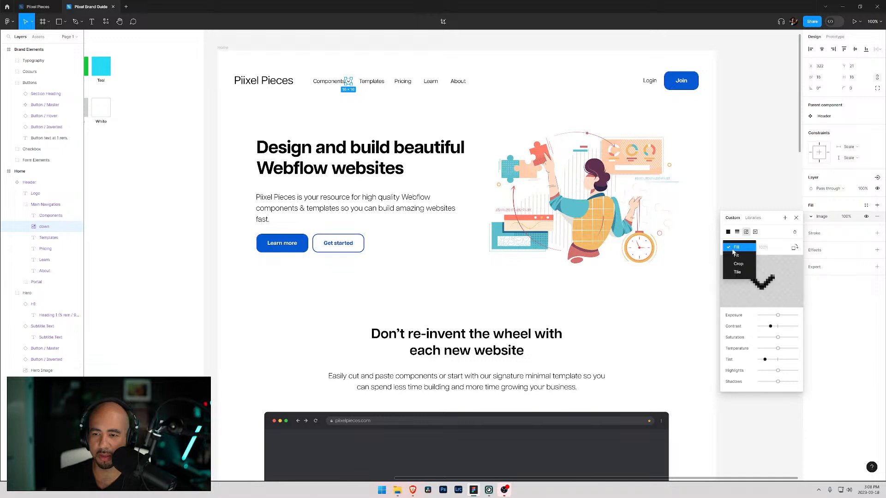
pyautogui.click(742, 257)
pyautogui.click(737, 247)
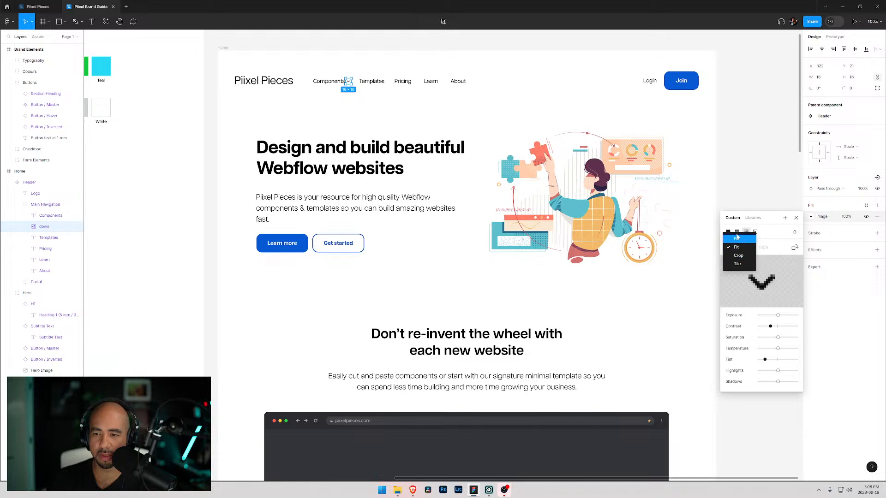
pyautogui.click(737, 239)
pyautogui.click(729, 232)
pyautogui.click(738, 233)
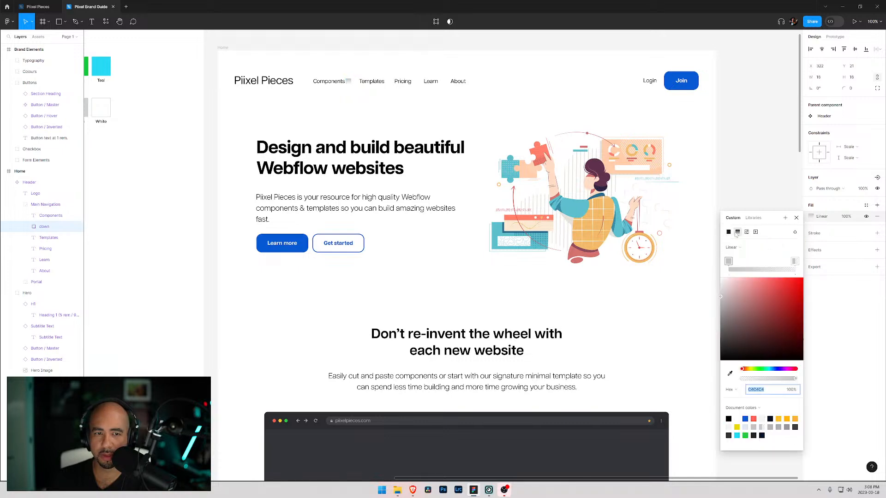
pyautogui.click(747, 232)
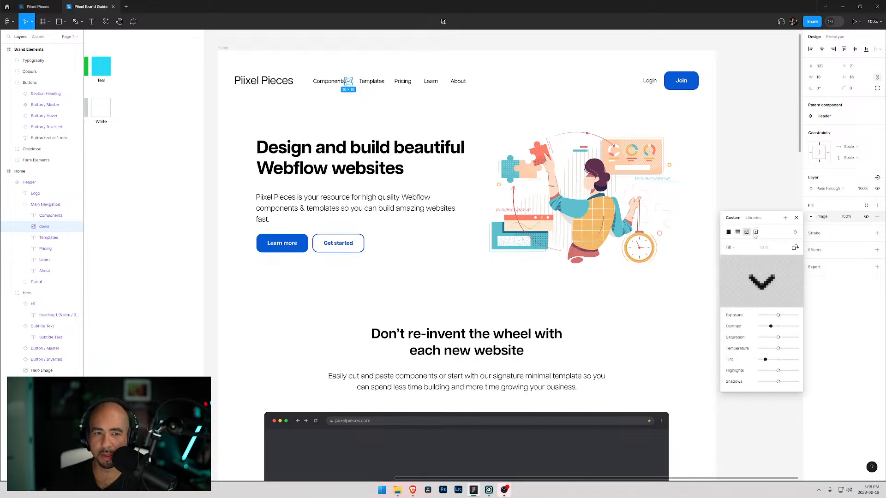
# - Try applying the Purple colour style to the down icon, then undo it
pyautogui.click(866, 206)
pyautogui.click(738, 262)
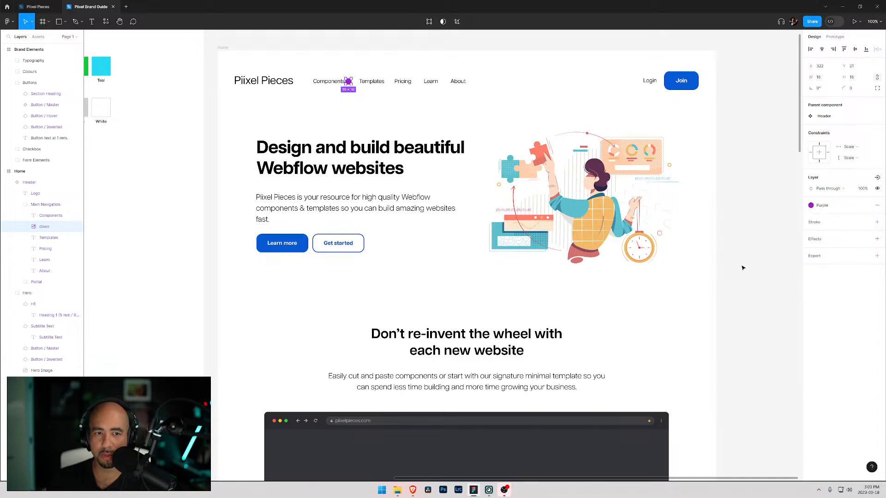
pyautogui.hotkey('ctrl', 'z')
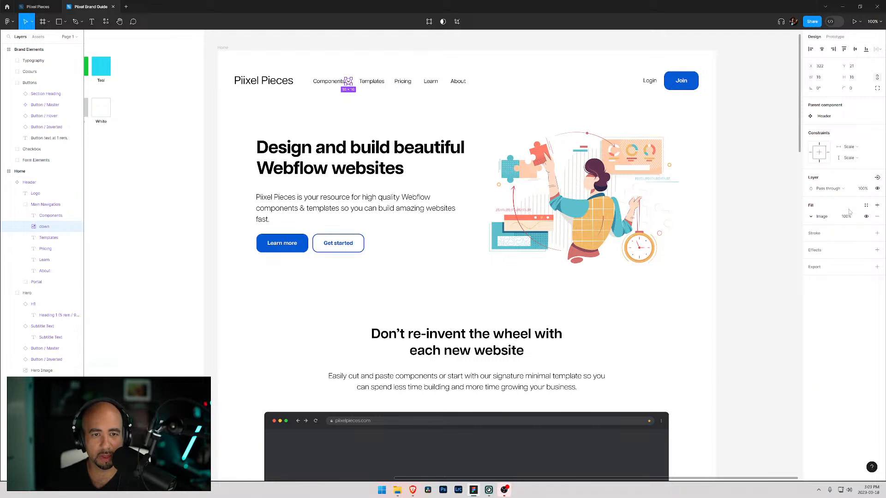
# - Set the down icon's layer opacity to 40%
pyautogui.click(862, 189)
pyautogui.write('50')
pyautogui.press('Return')
pyautogui.click(862, 189)
pyautogui.write('40')
pyautogui.press('Return')
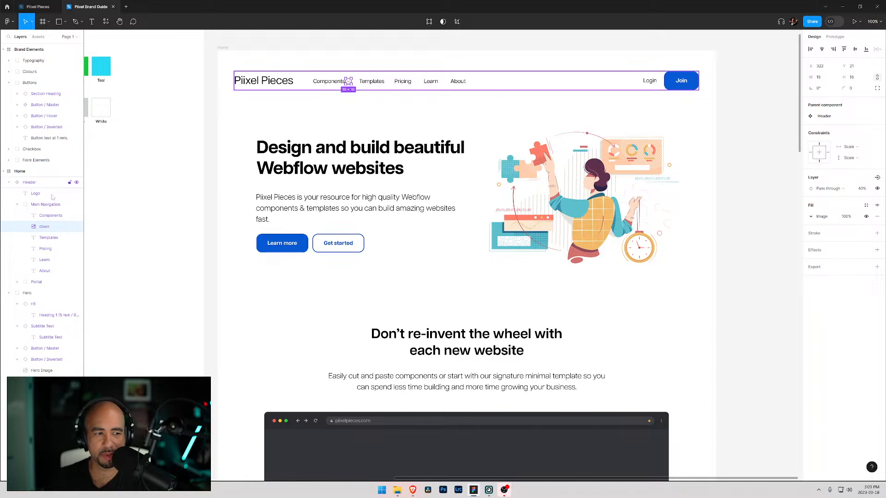
# - Duplicate the down icon and move the copy just right of the Templates label, at about x 434
pyautogui.press('alt')
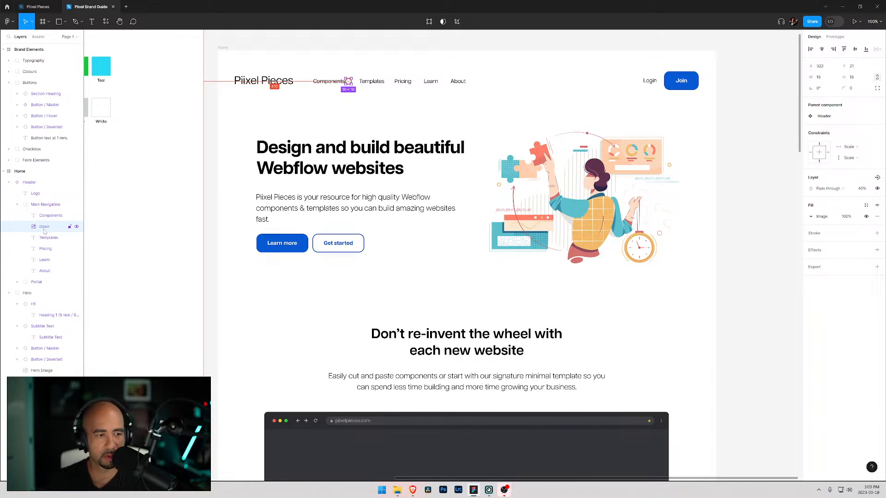
pyautogui.moveTo(44, 233); pyautogui.dragTo(44, 245)
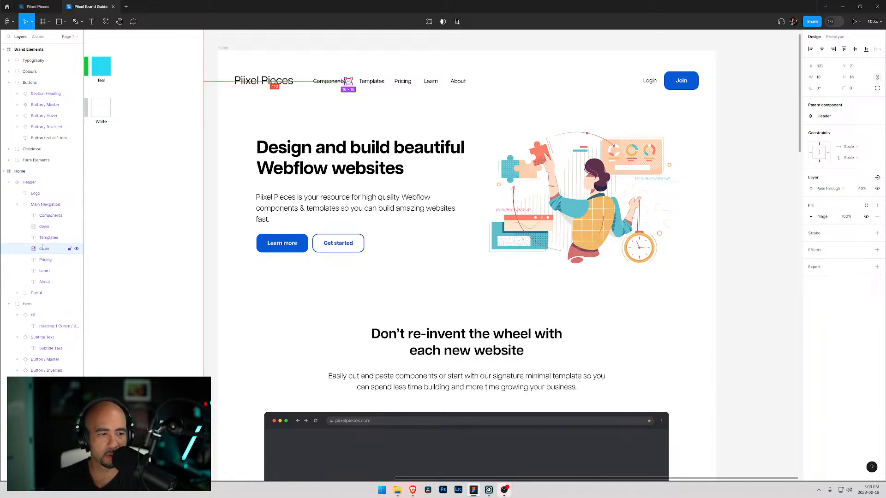
pyautogui.hotkey('shift', 'Right')
pyautogui.hotkey('shift', 'Right')
pyautogui.hotkey('shift', 'Right')
pyautogui.hotkey('shift', 'Right')
pyautogui.hotkey('shift', 'Right')
pyautogui.hotkey('shift', 'Right')
pyautogui.hotkey('shift', 'Right')
pyautogui.hotkey('shift', 'Right')
pyautogui.hotkey('shift', 'Right')
pyautogui.hotkey('shift', 'Right')
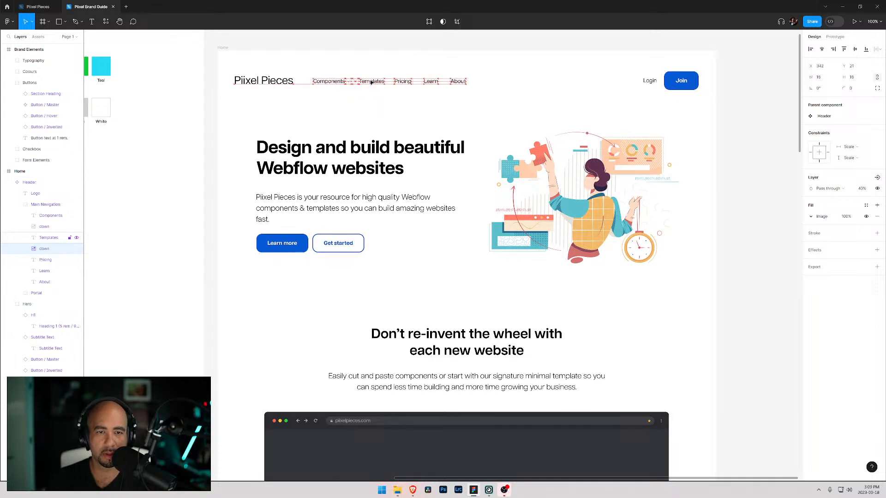
pyautogui.hotkey('shift', 'Right')
pyautogui.press('Right')
pyautogui.press('Right')
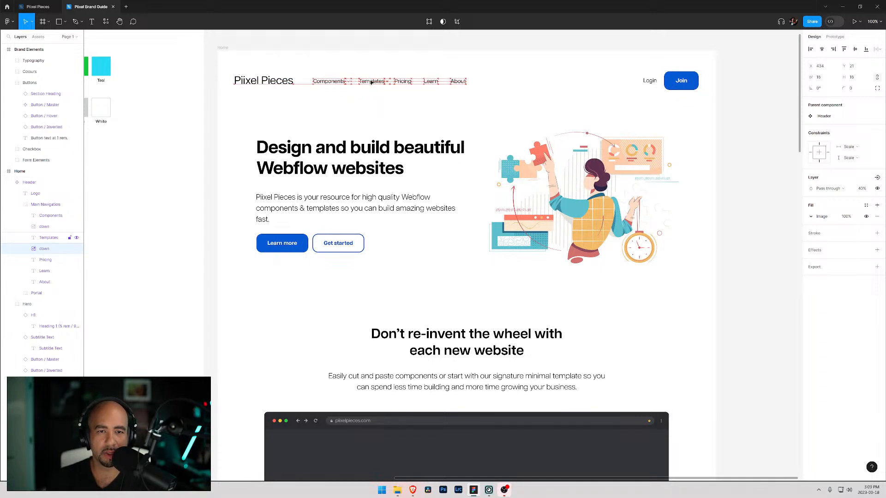
pyautogui.click(375, 100)
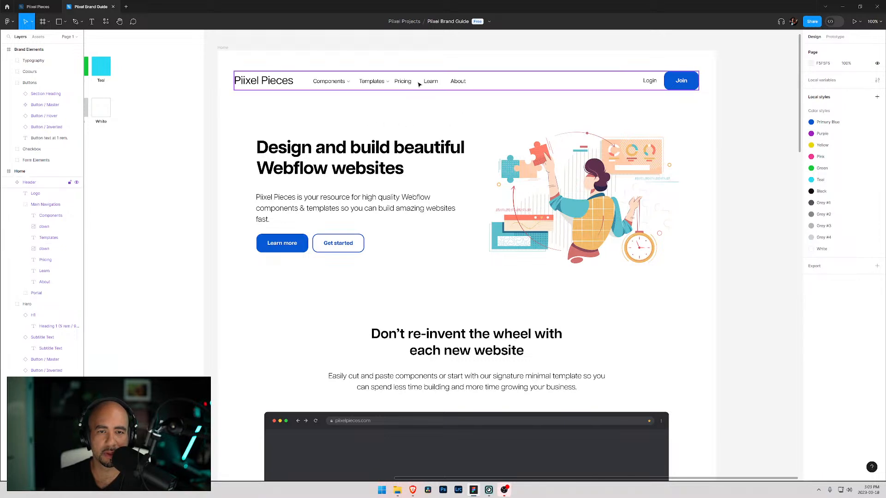
# - Select the Pricing, Learn and About labels and nudge them right to make room for the new chevron
pyautogui.doubleClick(395, 83)
pyautogui.doubleClick(396, 82)
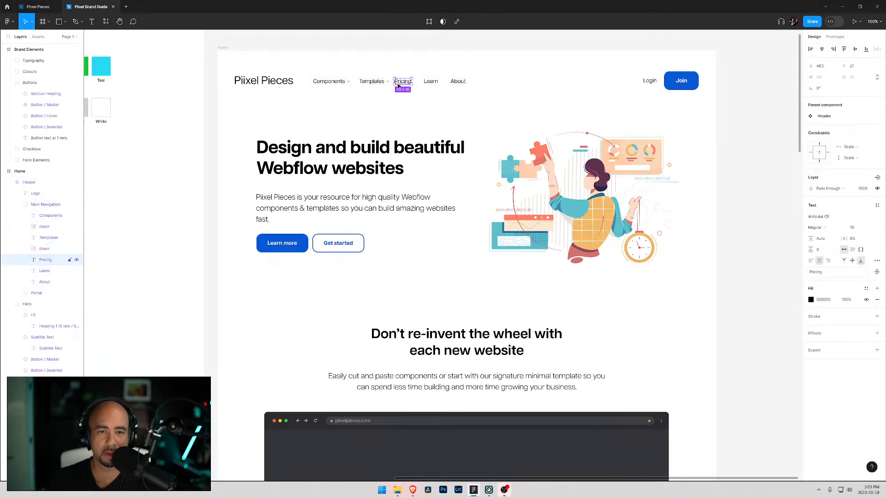
pyautogui.click(47, 282)
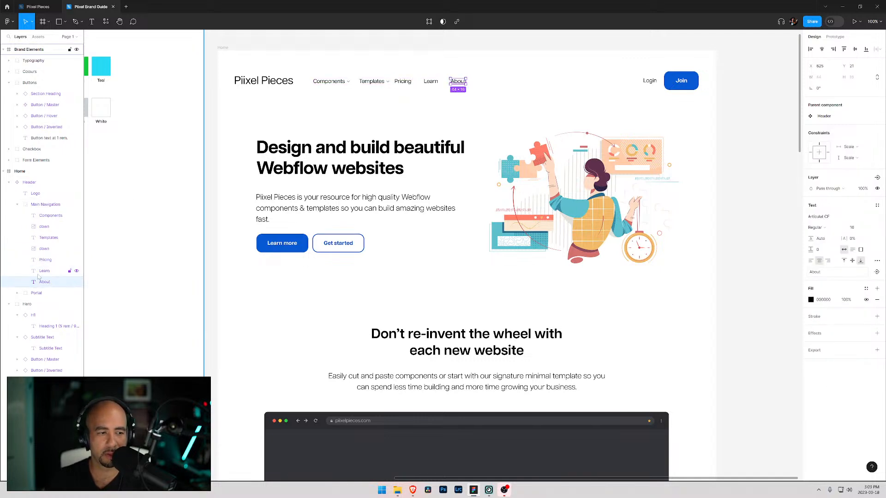
pyautogui.keyDown('shift'); pyautogui.click(50, 271); pyautogui.keyUp('shift')
pyautogui.keyDown('shift'); pyautogui.click(49, 261); pyautogui.keyUp('shift')
pyautogui.press('Right')
pyautogui.press('Right')
pyautogui.press('Right')
pyautogui.press('Right')
pyautogui.press('Right')
pyautogui.press('Right')
pyautogui.press('Right')
pyautogui.press('Right')
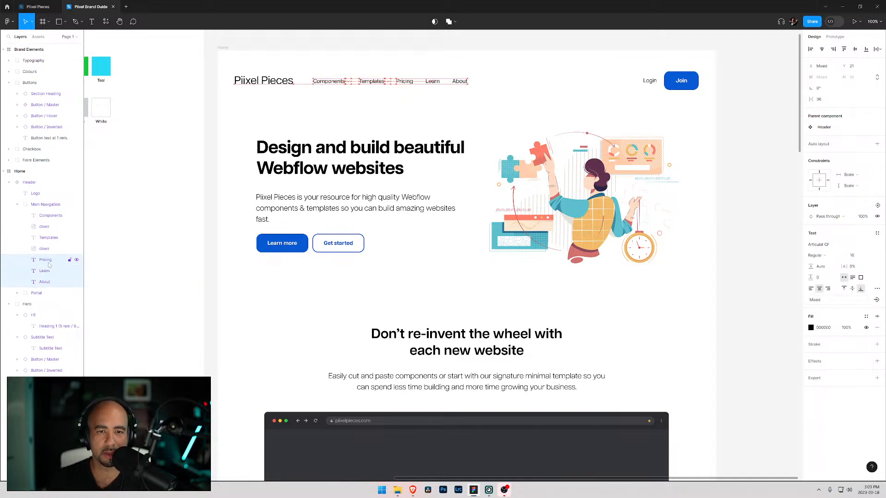
pyautogui.press('Right')
pyautogui.press('Right')
pyautogui.press('Right')
pyautogui.press('Right')
pyautogui.press('Right')
pyautogui.press('Right')
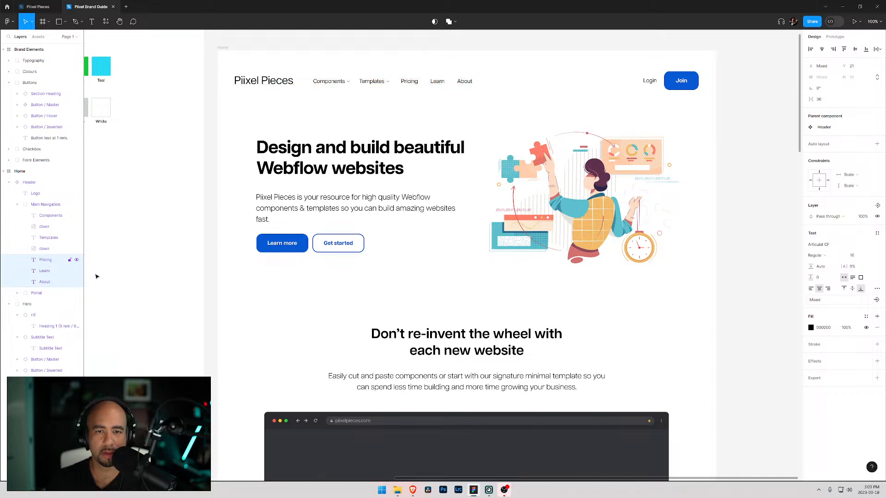
pyautogui.click(369, 101)
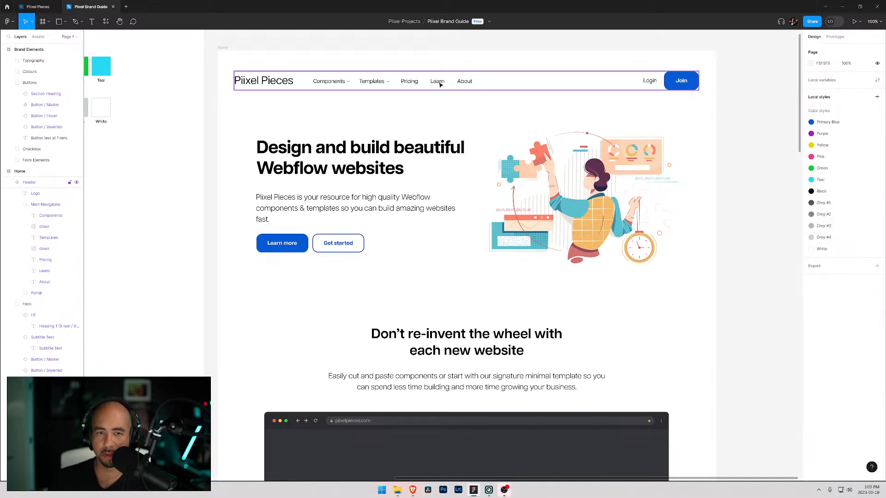
# - Delete the About link from the main navigation
pyautogui.doubleClick(463, 83)
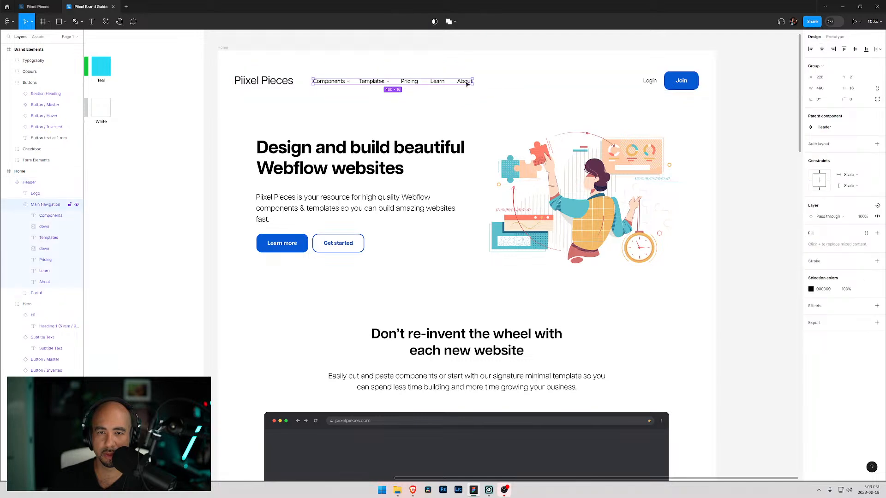
pyautogui.doubleClick(462, 84)
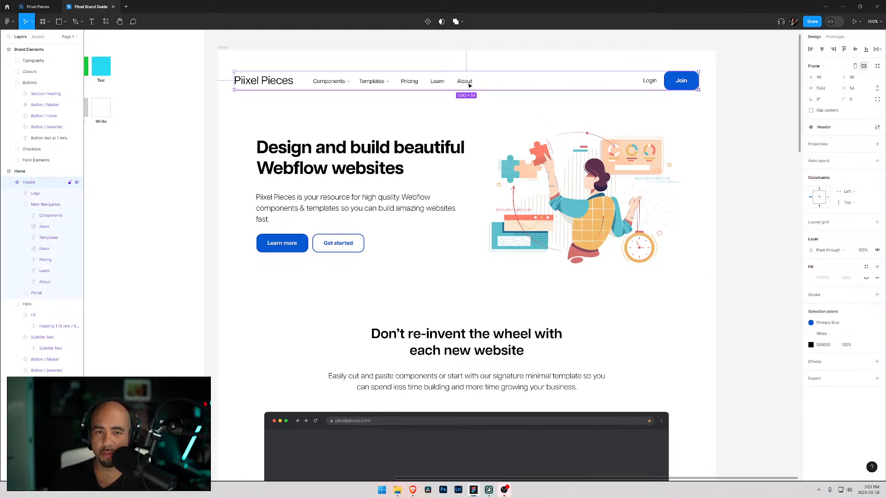
pyautogui.press('Escape')
pyautogui.click(465, 82)
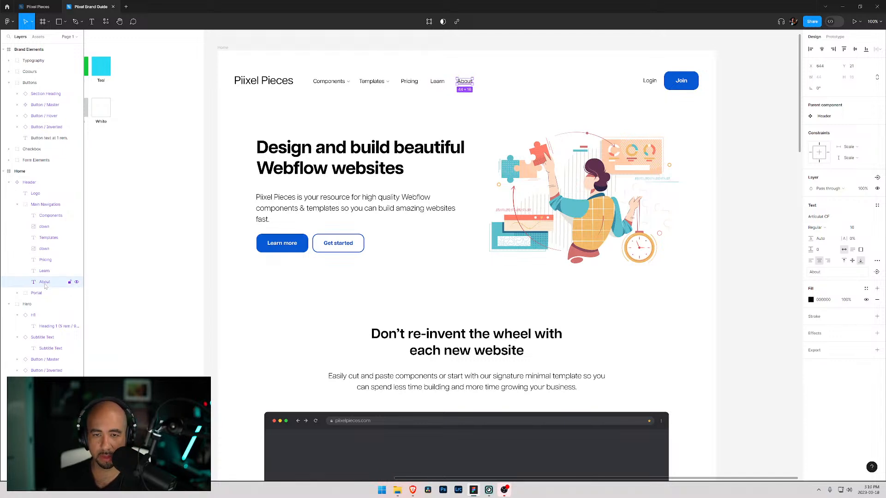
pyautogui.press('Delete')
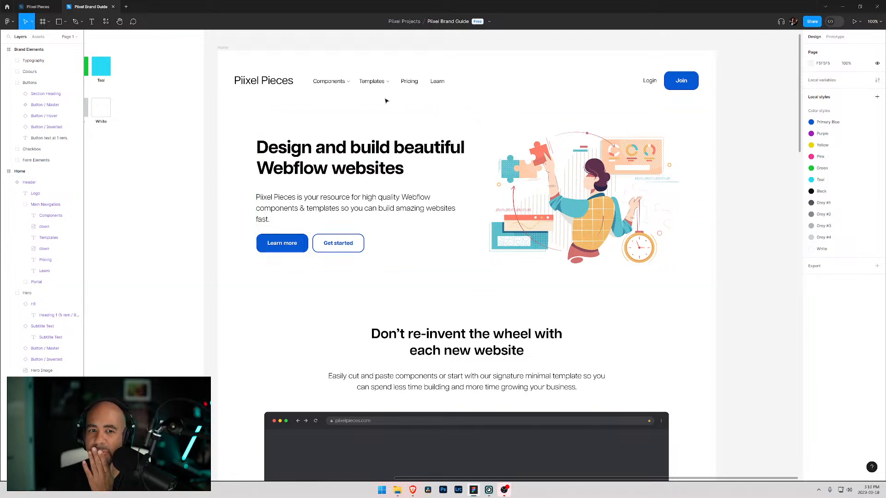
# - Set the Button / Inverted component's stroke weight to 1 and select the Get started button to check it
pyautogui.click(675, 82)
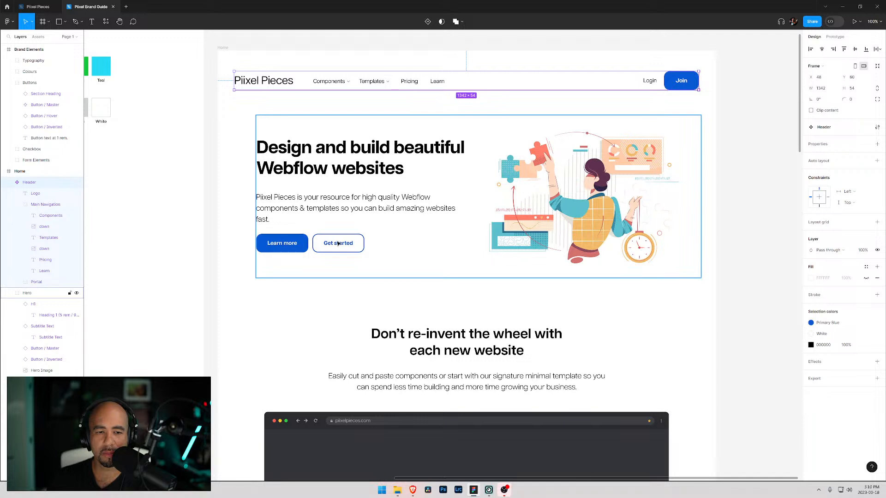
pyautogui.click(359, 236)
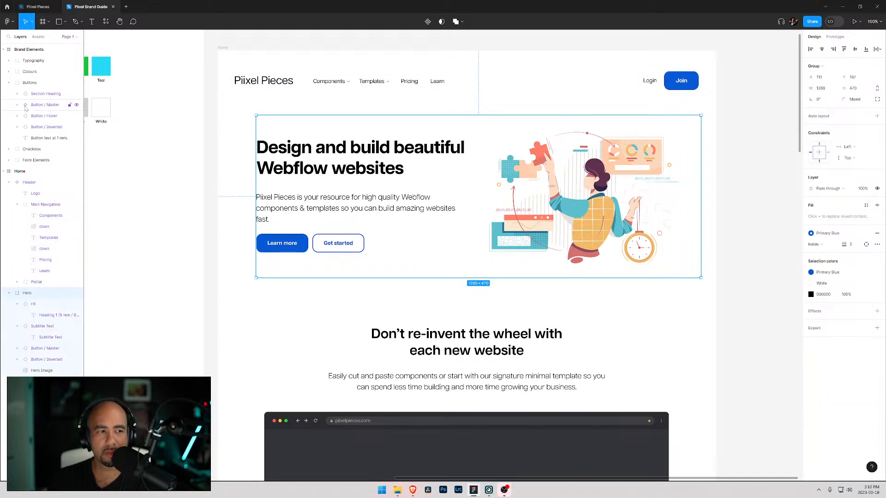
pyautogui.click(19, 129)
pyautogui.click(17, 127)
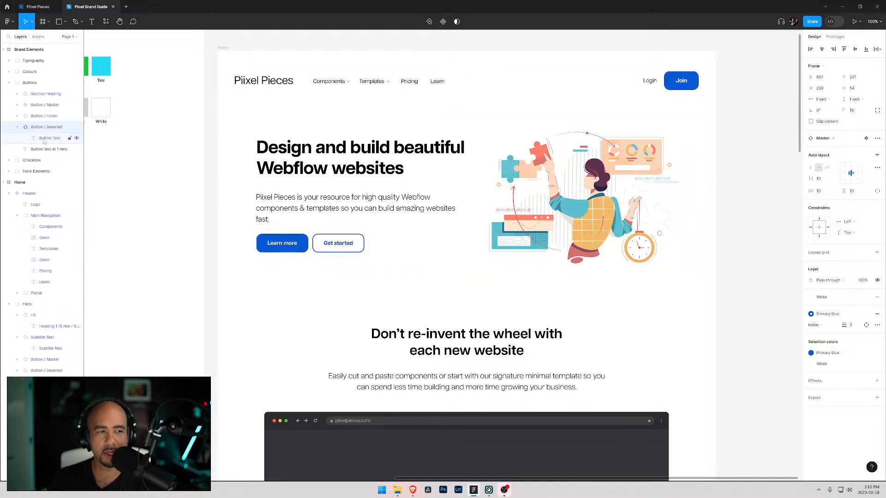
pyautogui.click(48, 139)
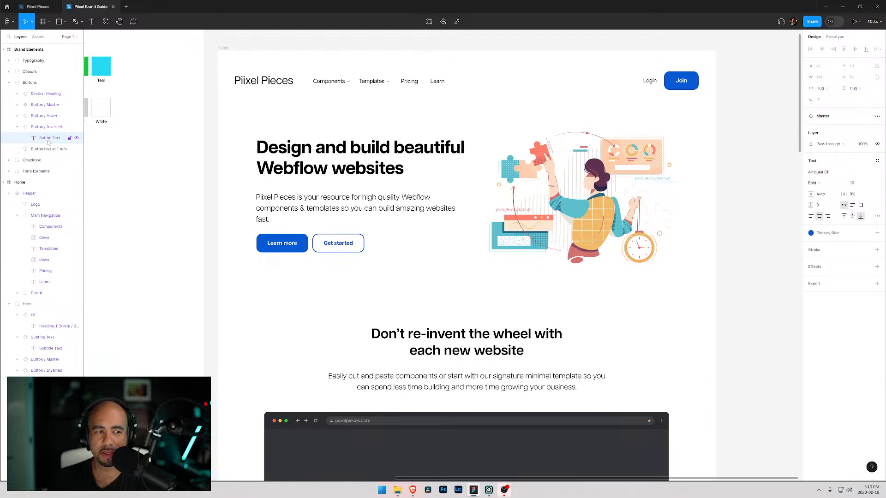
pyautogui.click(46, 127)
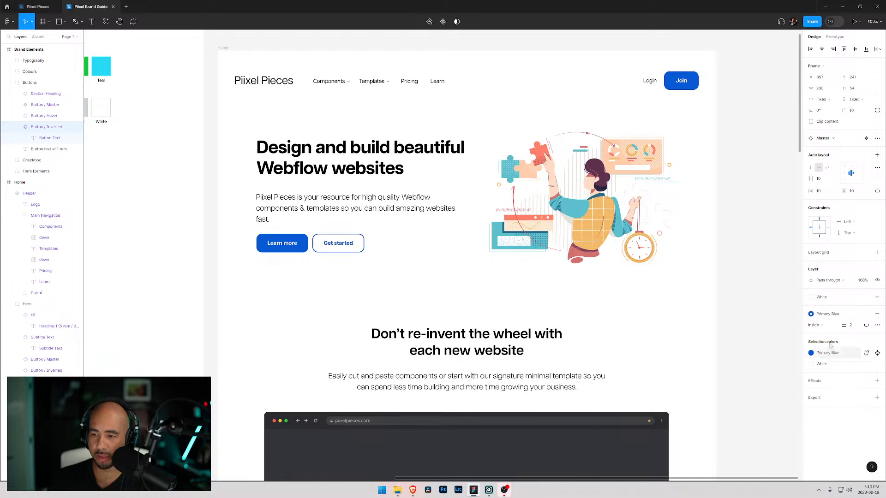
pyautogui.click(851, 326)
pyautogui.write('1')
pyautogui.press('Return')
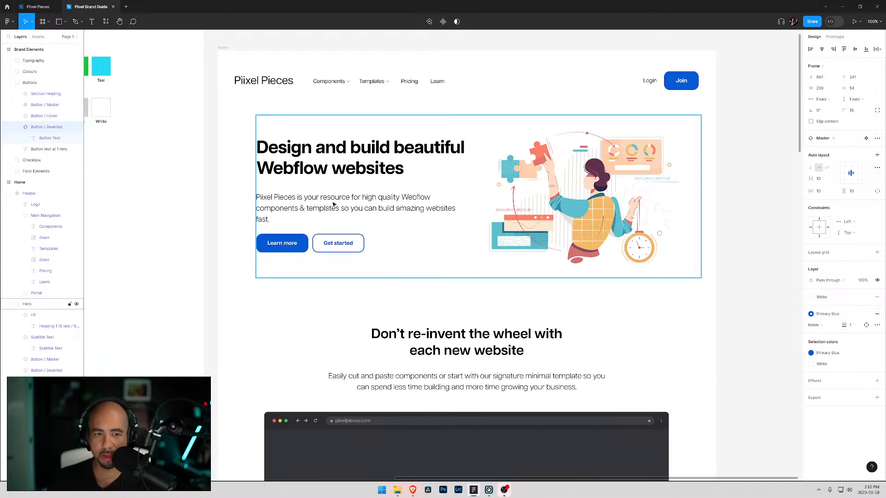
pyautogui.click(337, 244)
pyautogui.click(336, 243)
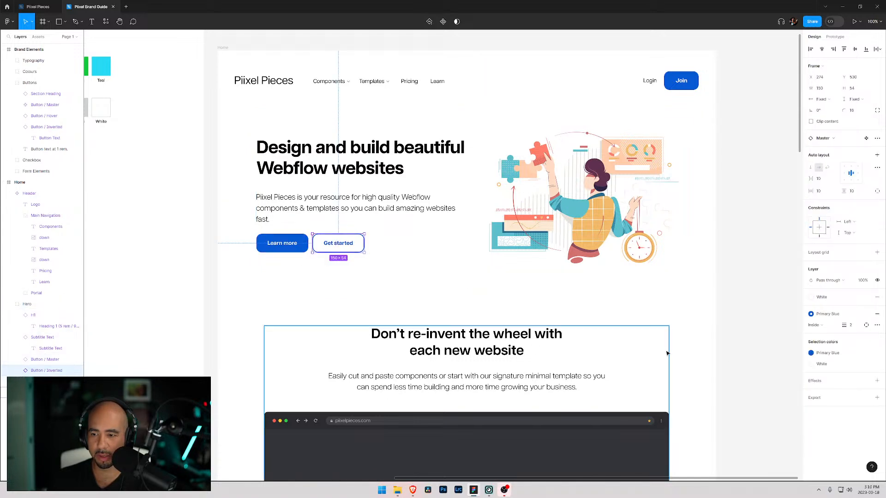
# - Set the Get started button's stroke weight to 1 and deselect it
pyautogui.click(853, 326)
pyautogui.write('1')
pyautogui.press('Return')
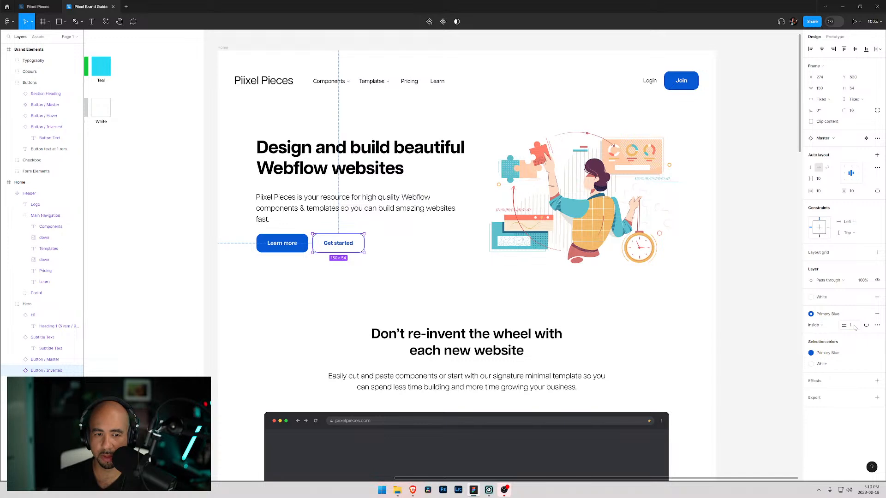
pyautogui.click(281, 265)
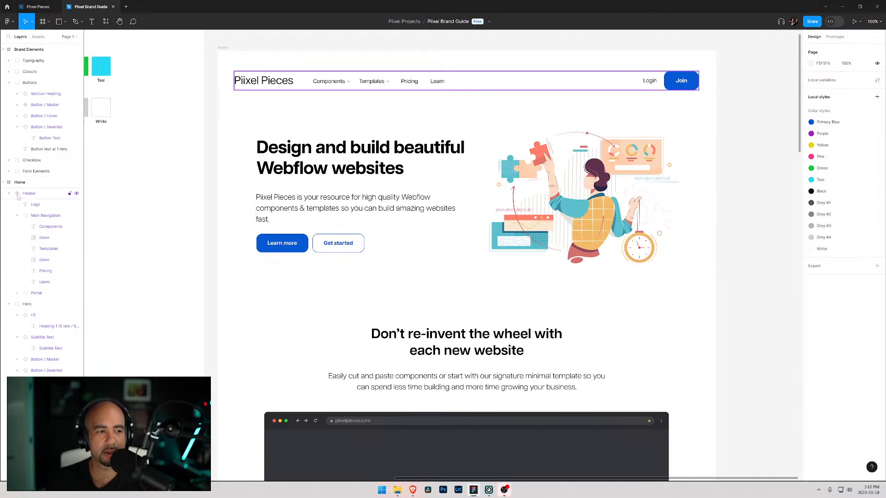
# - Draw a rectangle about 481 × 188 just below the Components and Templates links
pyautogui.click(17, 216)
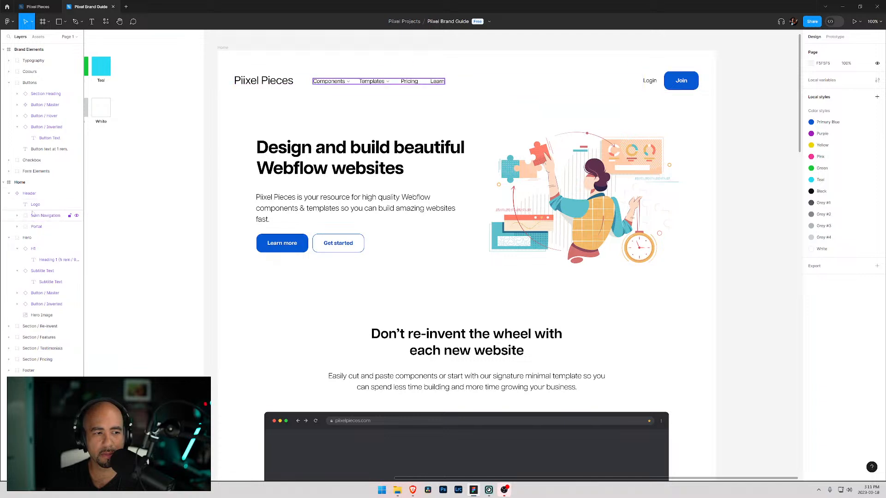
pyautogui.click(28, 194)
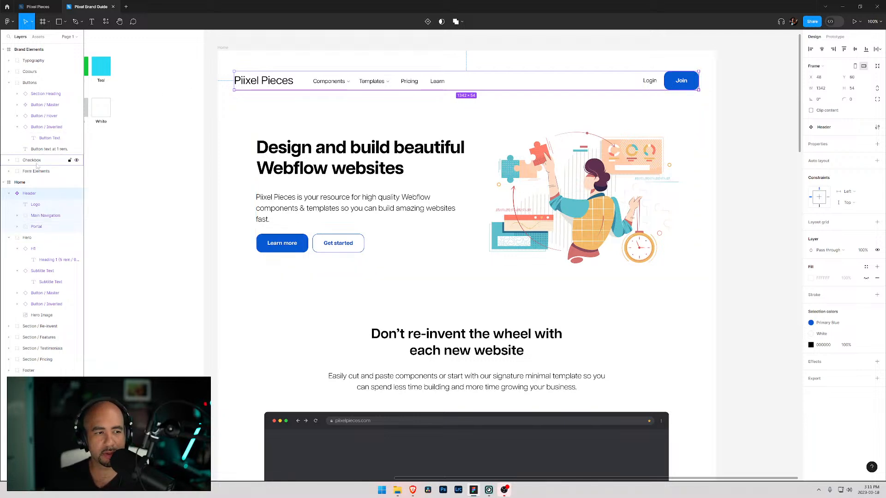
pyautogui.press('r')
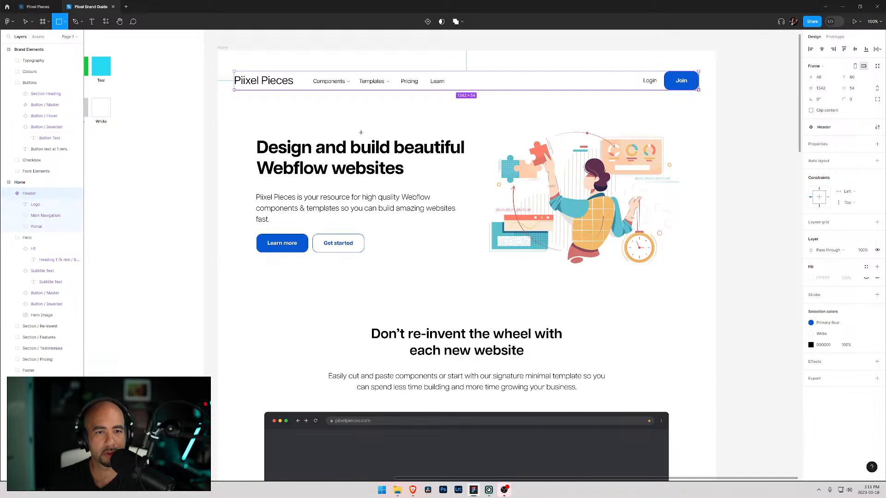
pyautogui.moveTo(315, 97); pyautogui.dragTo(482, 159)
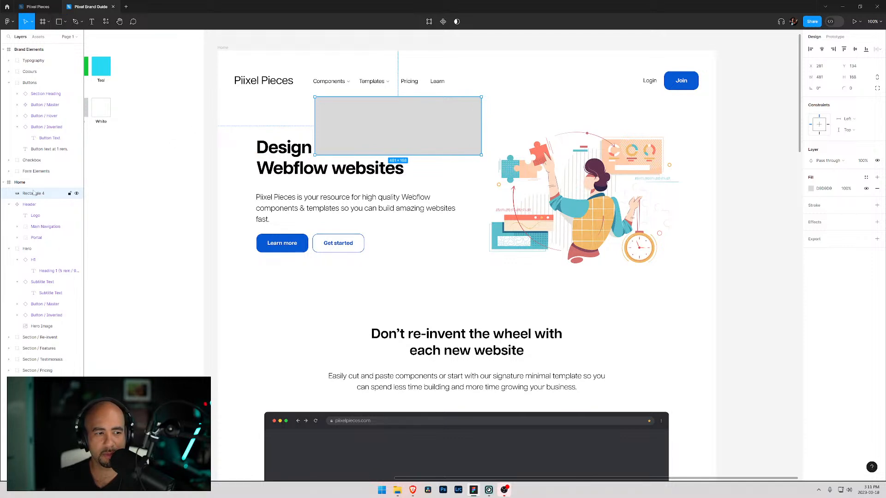
# - Move the rectangle layer out below the Header group and rename it Drop Down
pyautogui.moveTo(33, 195); pyautogui.dragTo(26, 233)
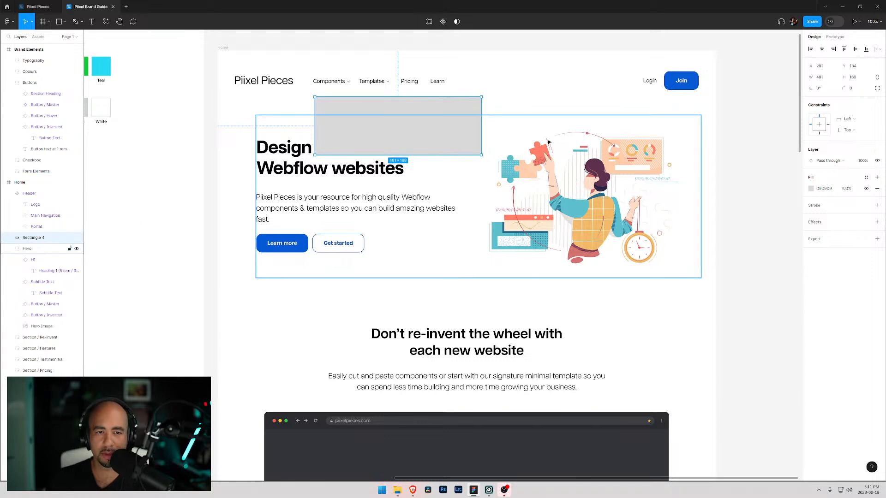
pyautogui.doubleClick(35, 240)
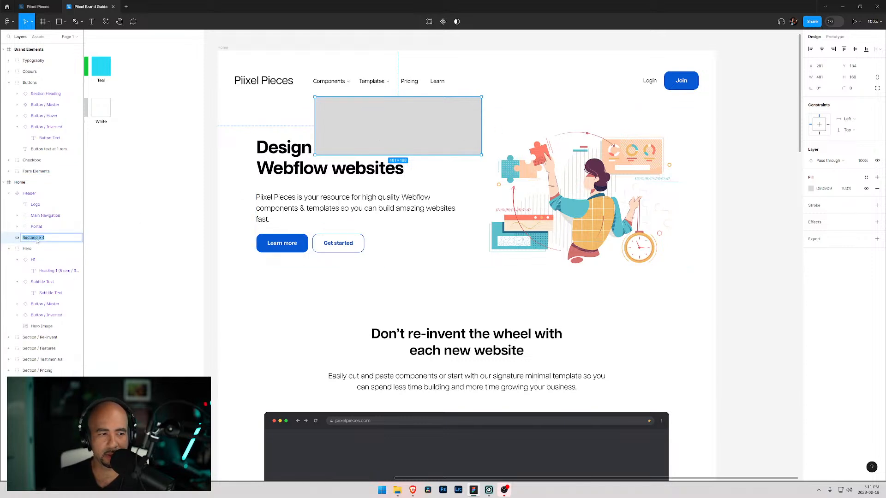
pyautogui.write('Drop Down')
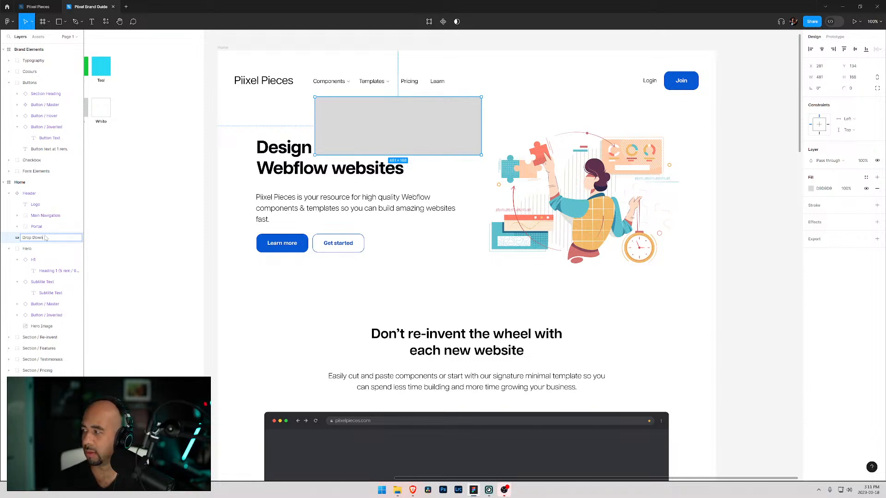
pyautogui.press('Return')
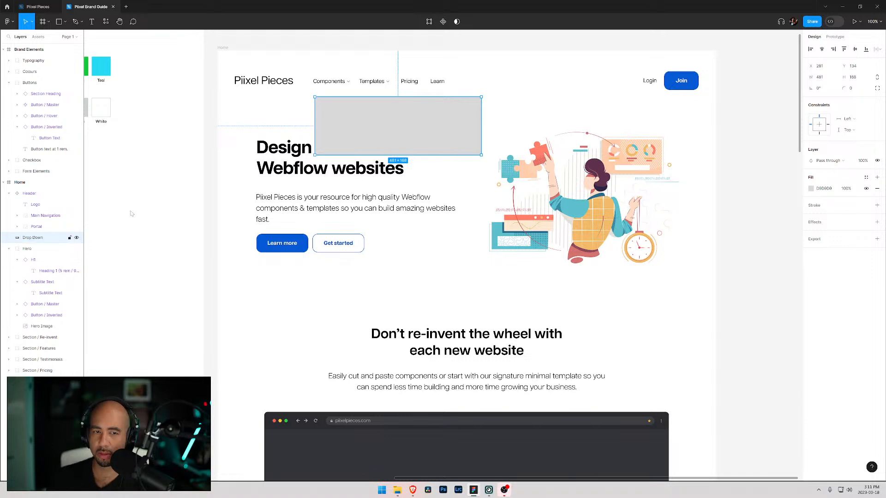
# - Set the Drop Down rectangle's fill to a very light off-white, F6F6F3, picked from the colour area
pyautogui.click(811, 189)
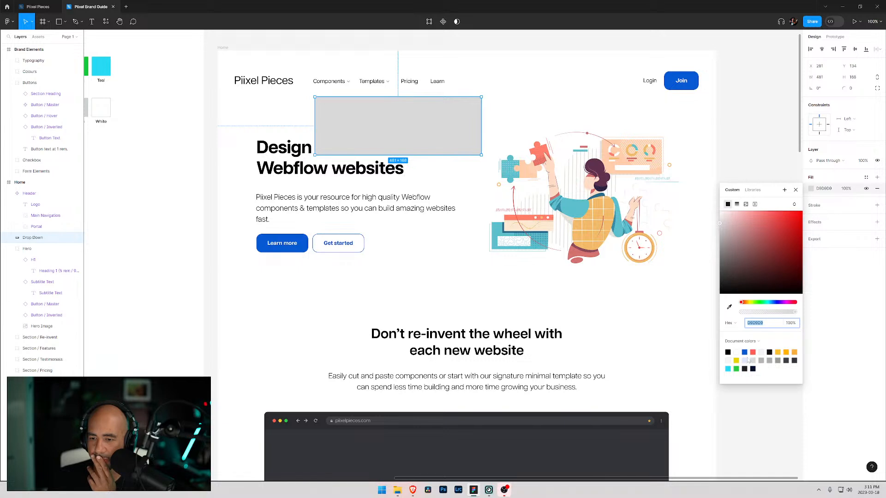
pyautogui.click(759, 342)
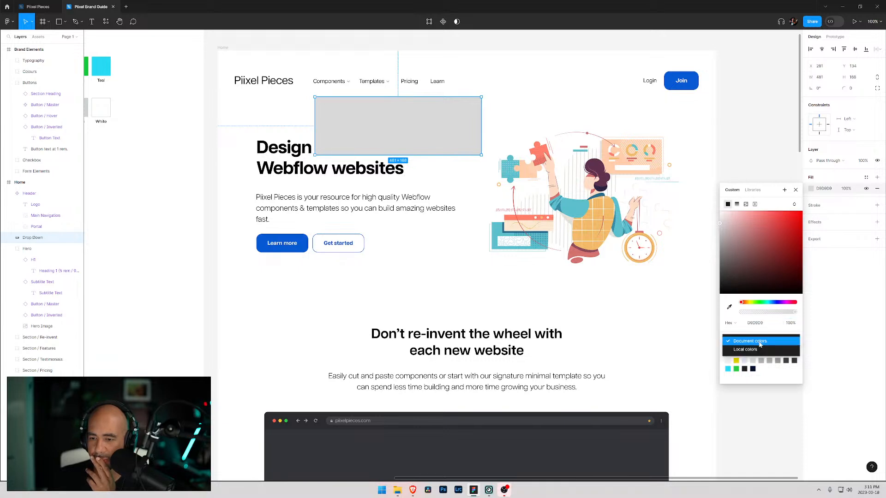
pyautogui.click(754, 351)
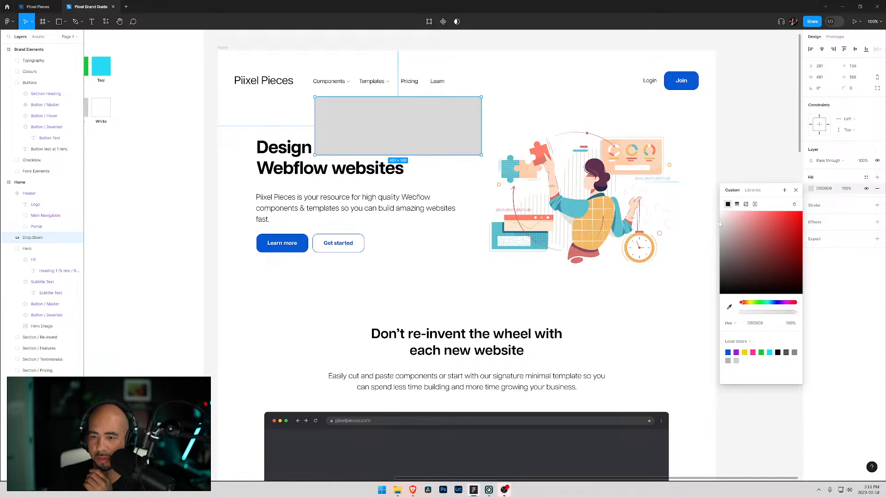
pyautogui.click(742, 303)
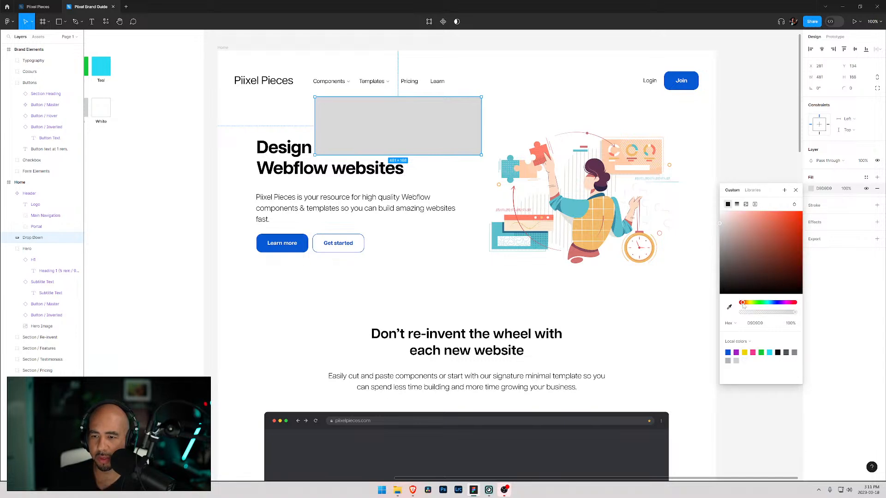
pyautogui.moveTo(744, 305); pyautogui.dragTo(741, 304)
pyautogui.click(721, 217)
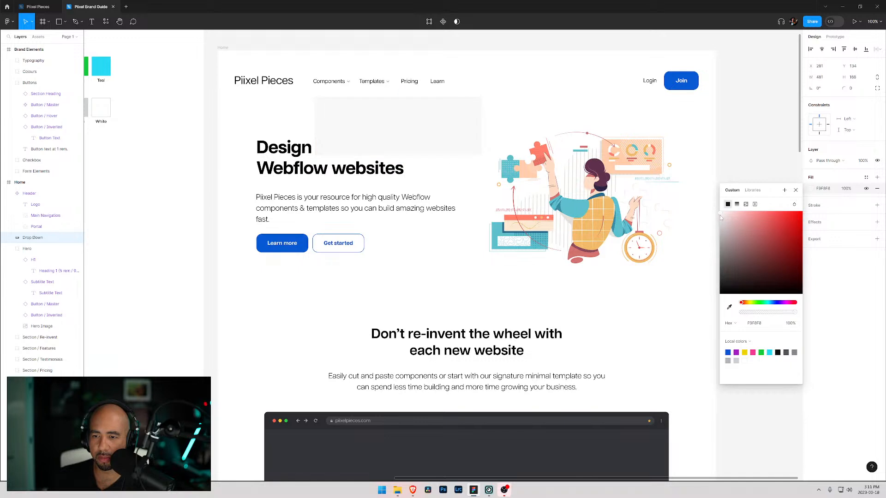
pyautogui.moveTo(720, 215); pyautogui.dragTo(720, 216)
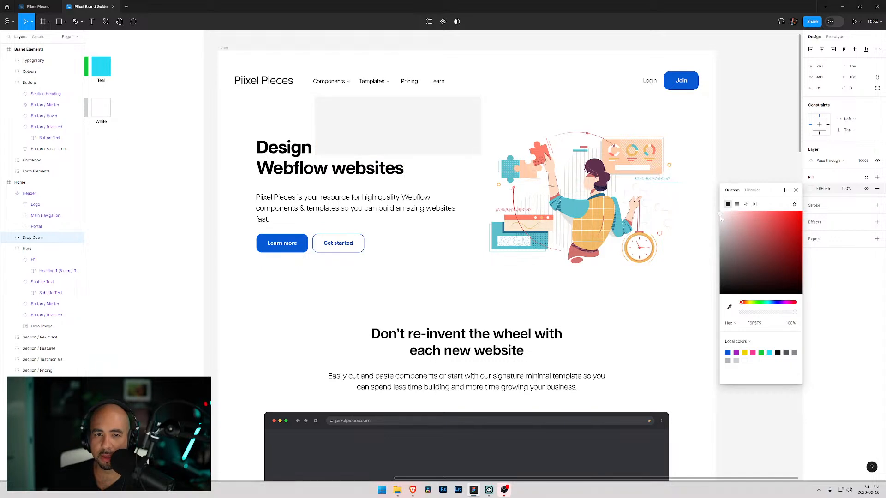
pyautogui.click(748, 304)
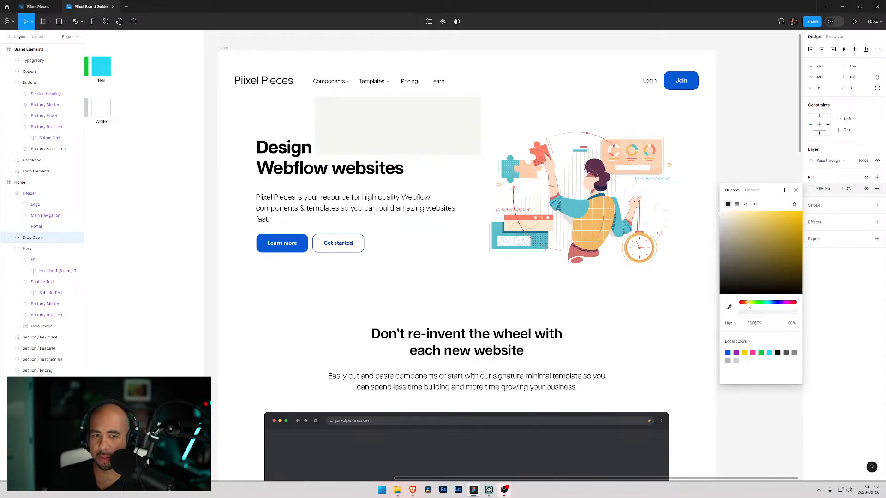
pyautogui.moveTo(748, 304); pyautogui.dragTo(750, 304)
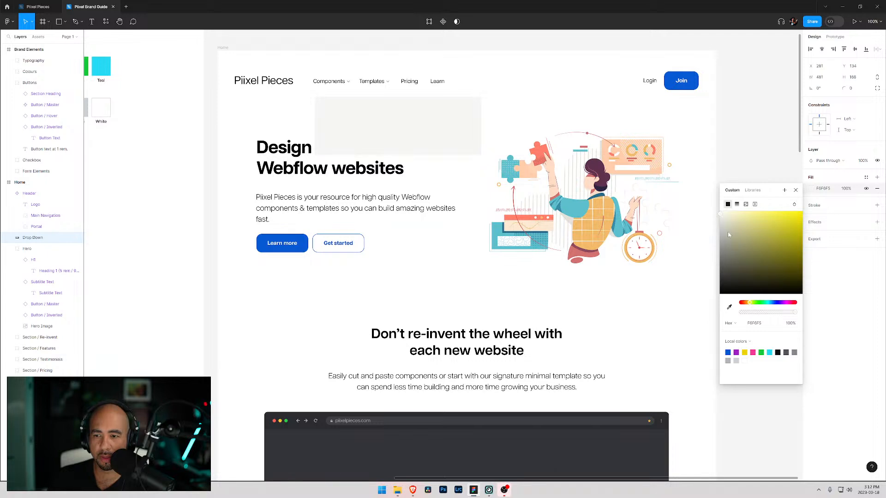
pyautogui.click(723, 217)
pyautogui.moveTo(722, 216); pyautogui.dragTo(722, 217)
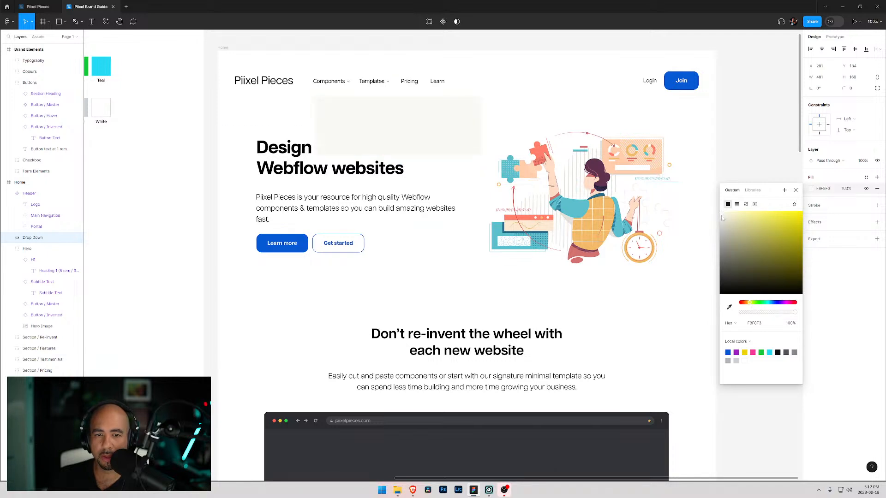
pyautogui.moveTo(723, 218); pyautogui.dragTo(721, 218)
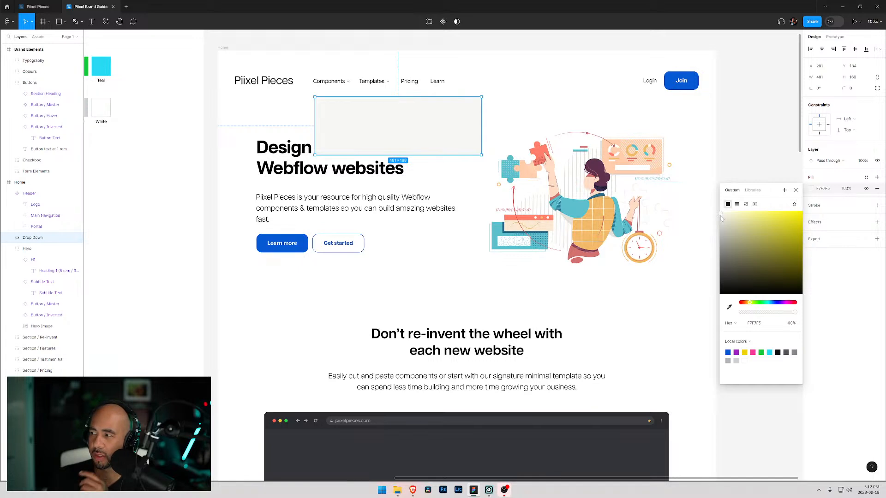
pyautogui.moveTo(722, 218); pyautogui.dragTo(722, 218)
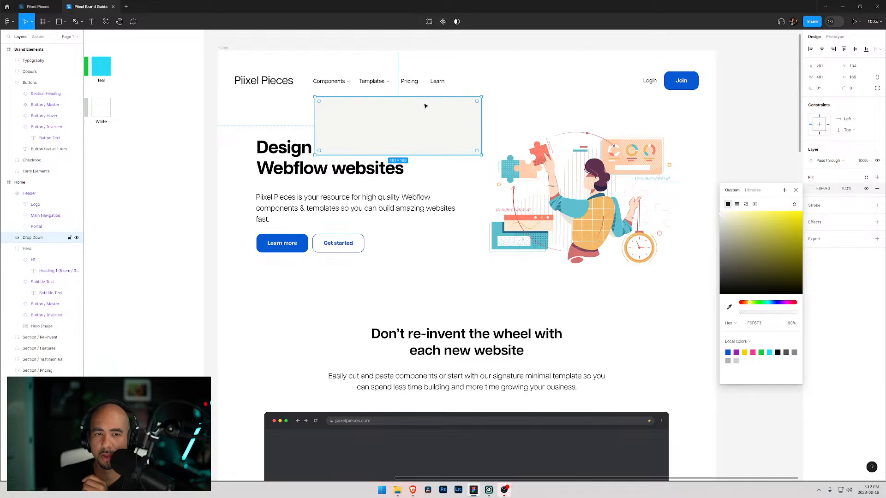
pyautogui.press('Escape')
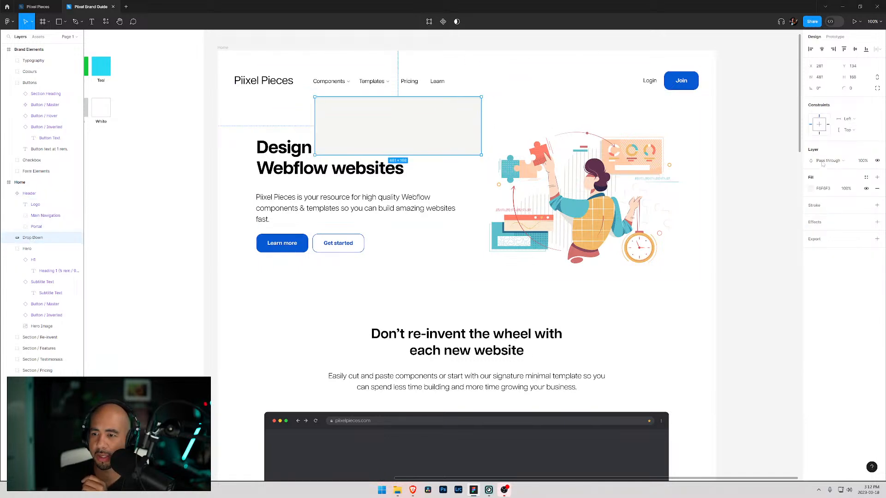
# - Set the Drop Down rectangle's corner radius to 20
pyautogui.click(856, 88)
pyautogui.write('20')
pyautogui.press('Return')
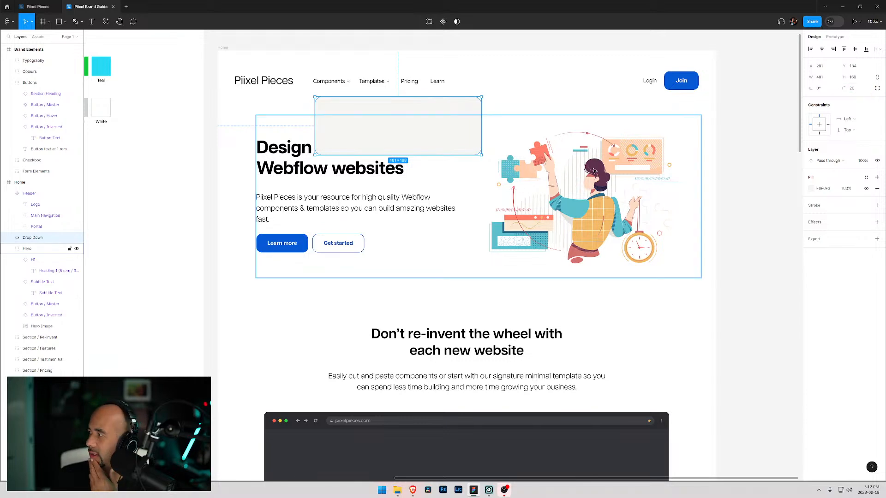
# - Extend the Drop Down rectangle's height to about 206 and nudge it slightly up and left under the navigation
pyautogui.click(270, 101)
pyautogui.click(367, 113)
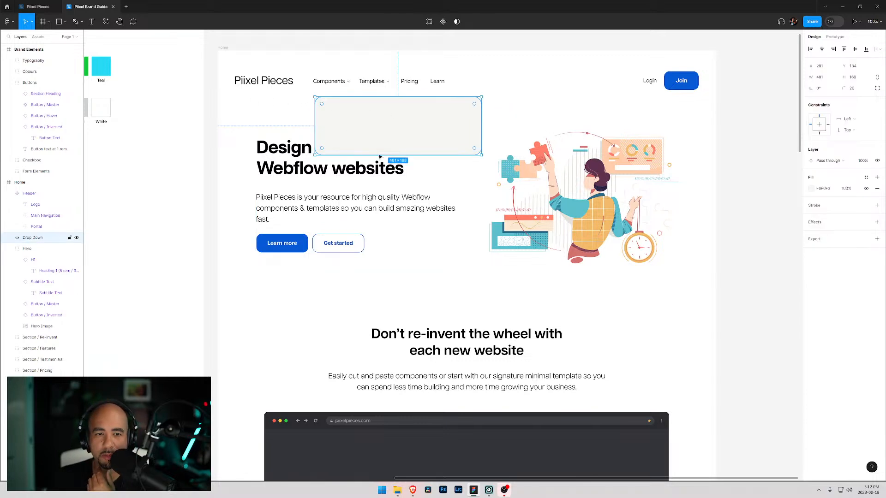
pyautogui.moveTo(404, 154); pyautogui.dragTo(403, 168)
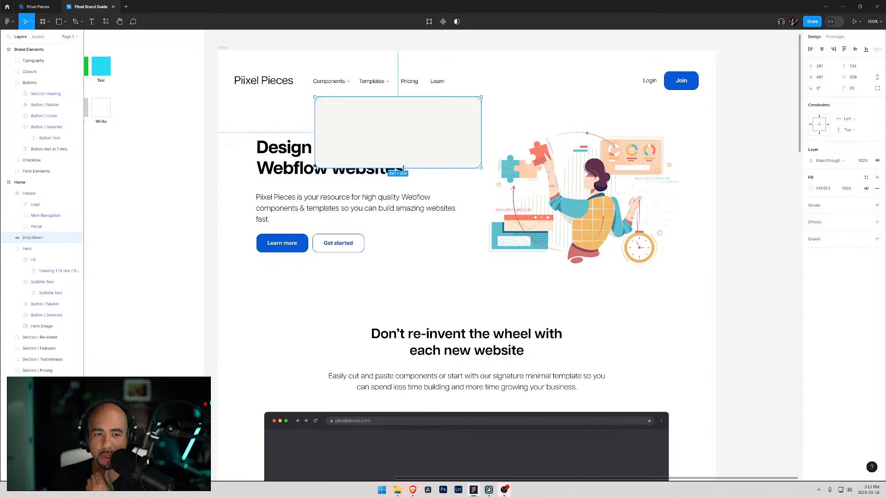
pyautogui.click(281, 114)
pyautogui.moveTo(350, 114); pyautogui.dragTo(351, 112)
pyautogui.click(290, 104)
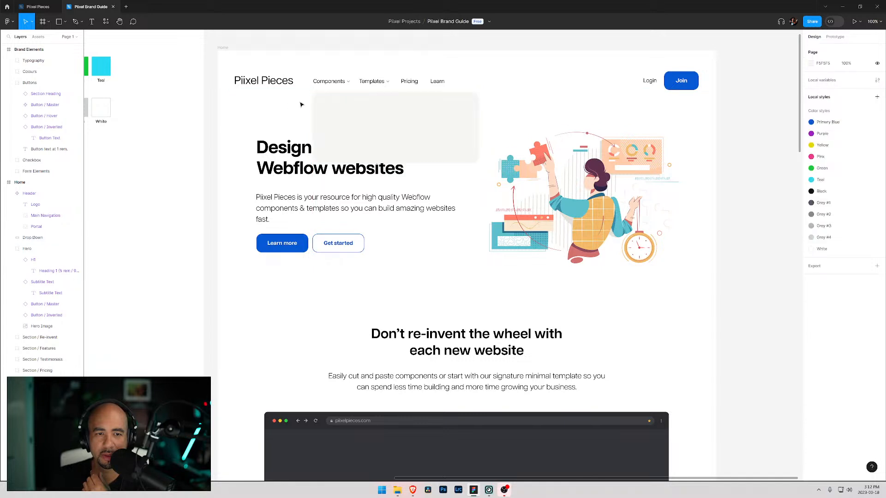
pyautogui.click(359, 116)
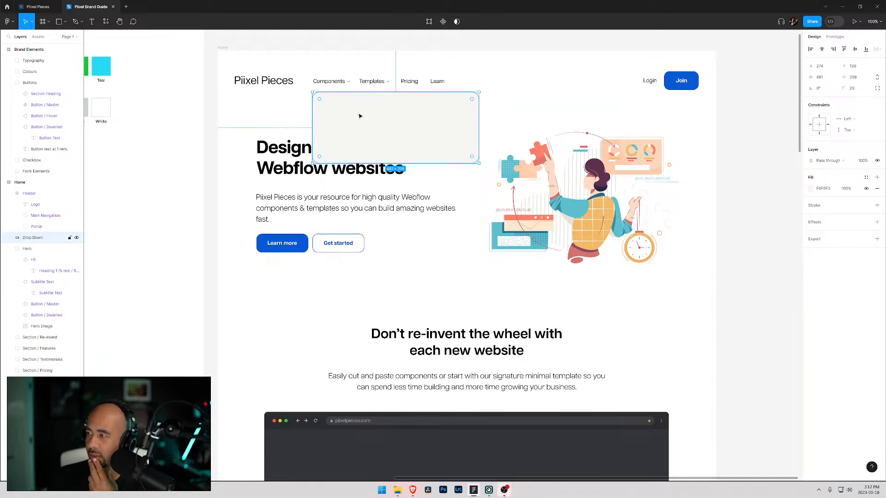
pyautogui.click(275, 113)
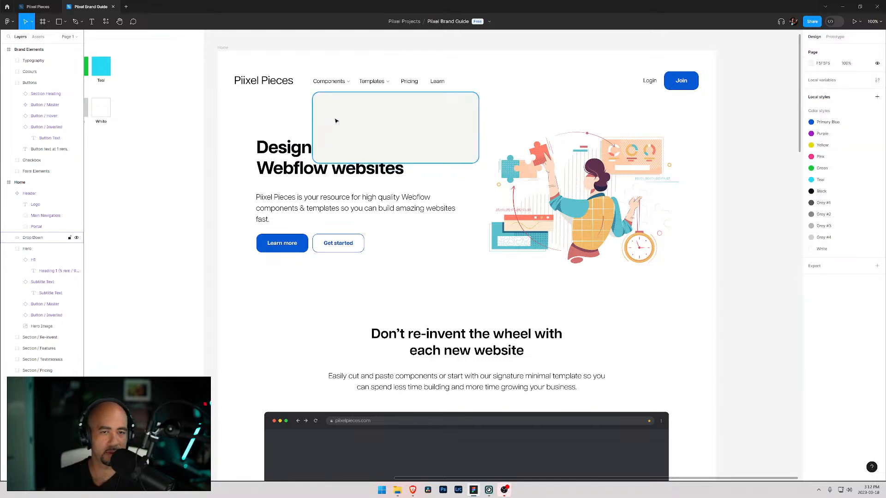
# - Add a text label reading Header near the top-left inside the Drop Down rectangle
pyautogui.press('t')
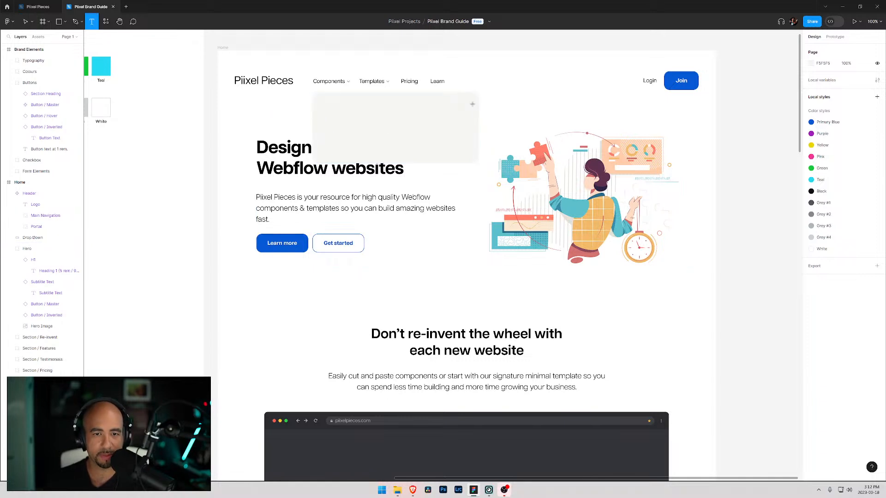
pyautogui.click(381, 118)
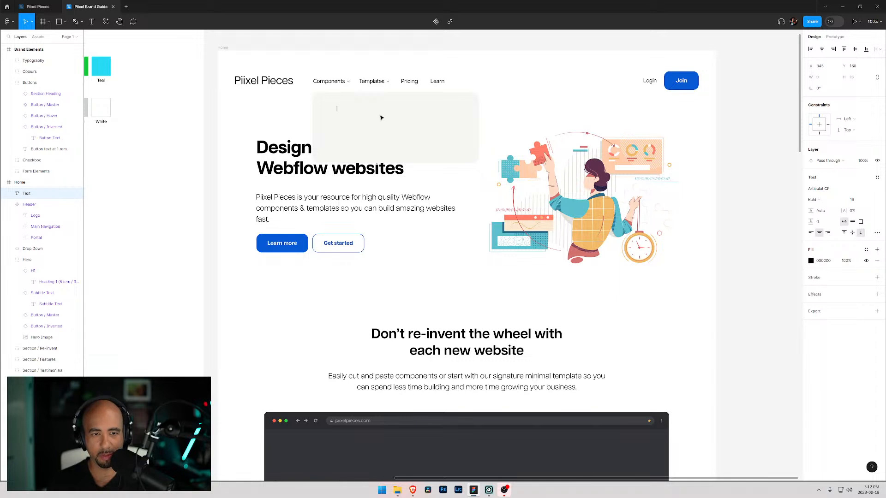
pyautogui.write('Header')
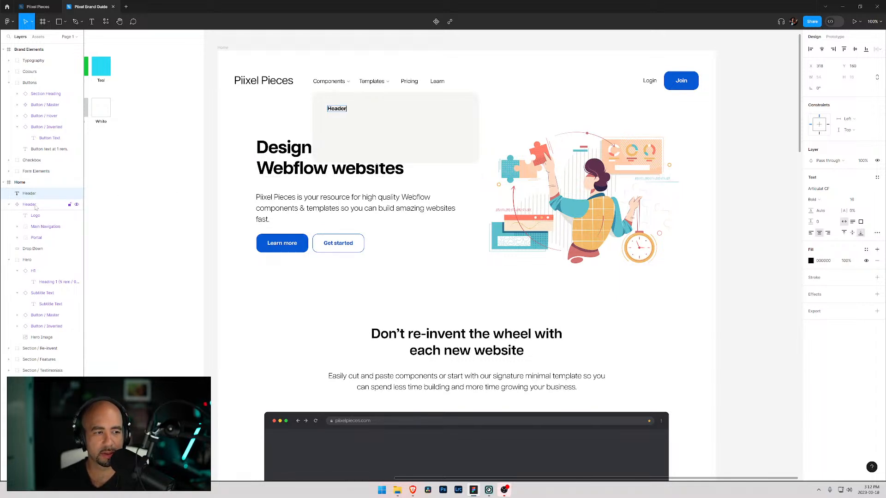
pyautogui.press('Escape')
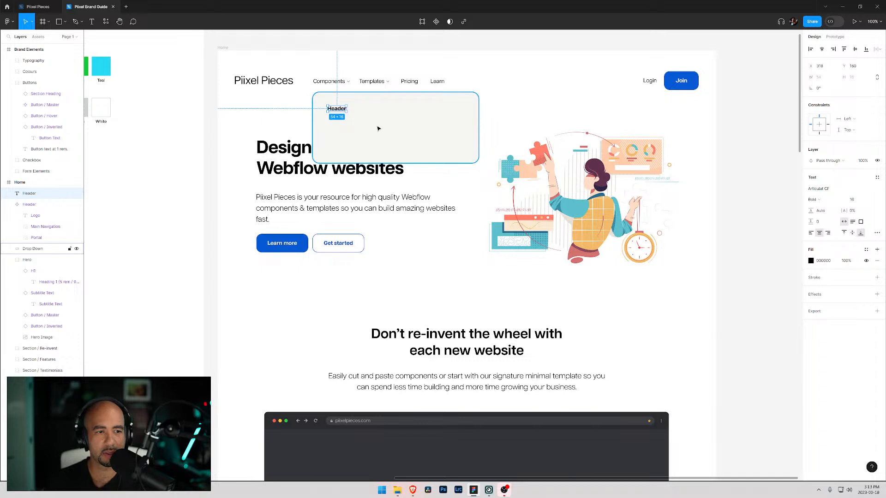
# - Change the Header text's font weight to Regular and shift it slightly right
pyautogui.click(813, 199)
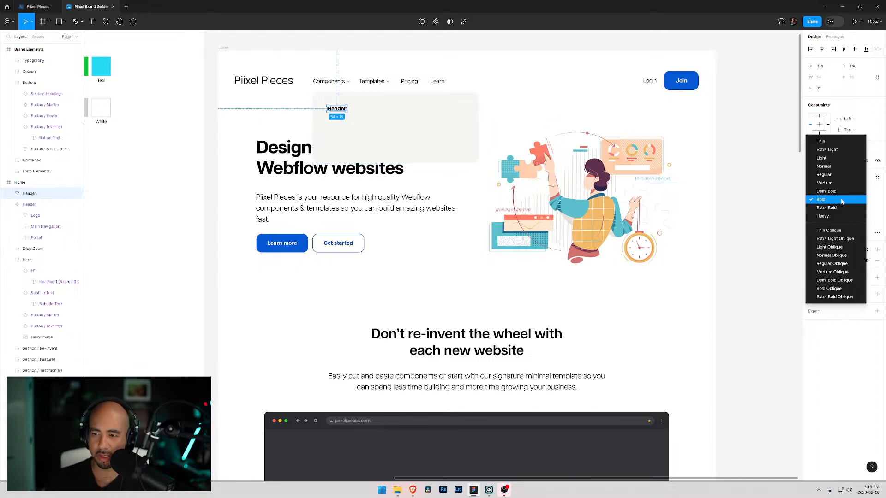
pyautogui.click(827, 175)
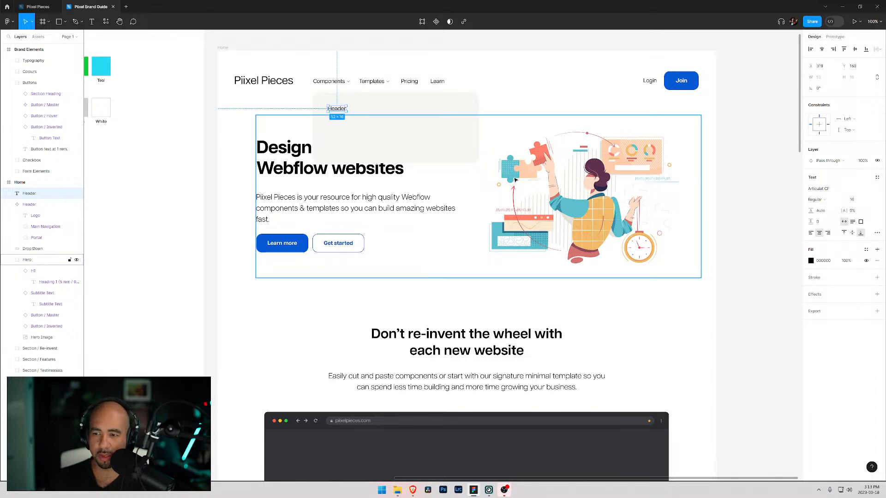
pyautogui.moveTo(343, 111); pyautogui.dragTo(348, 111)
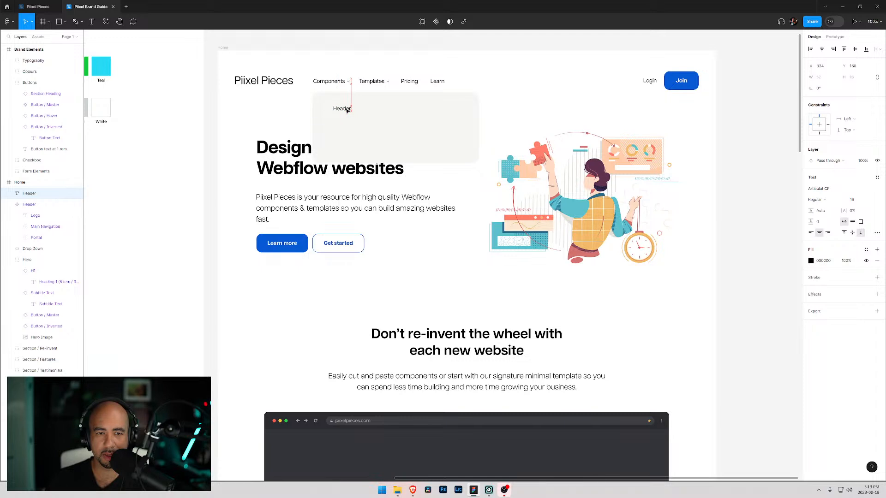
# - Add a new text label reading (4) inside the Drop Down rectangle beside the Header text
pyautogui.doubleClick(346, 109)
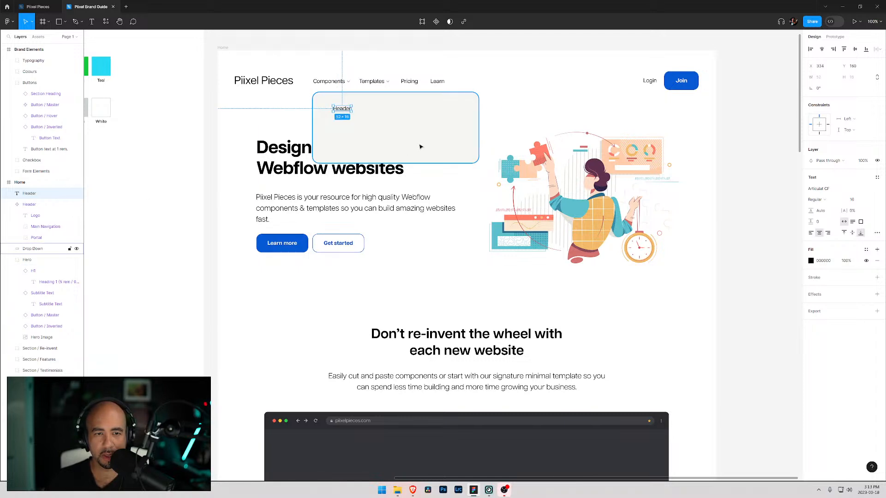
pyautogui.click(379, 112)
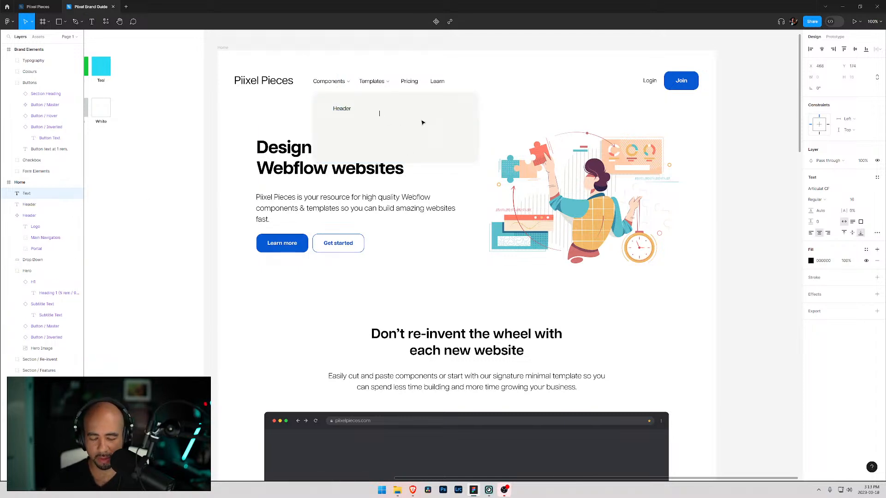
pyautogui.write('(')
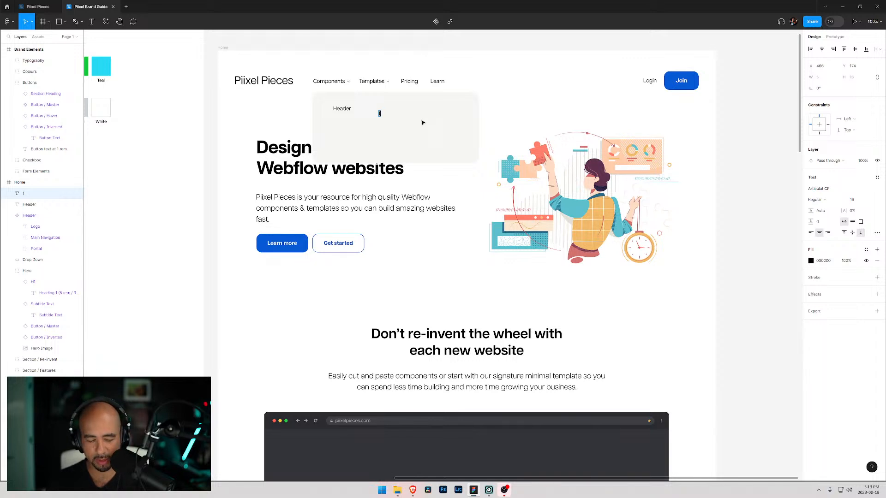
pyautogui.write('4)')
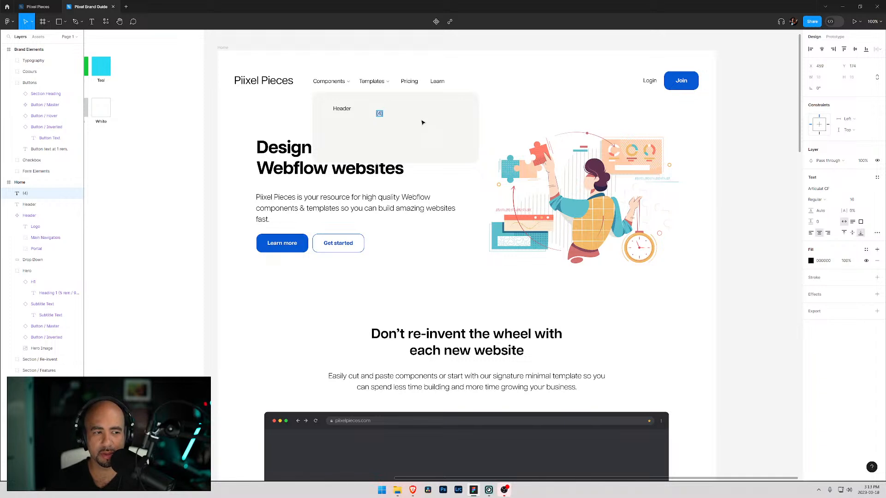
# - Reorder the (4) layer below Header, place the label just right of the Header text, and set its font size to 14
pyautogui.moveTo(25, 196); pyautogui.dragTo(26, 205)
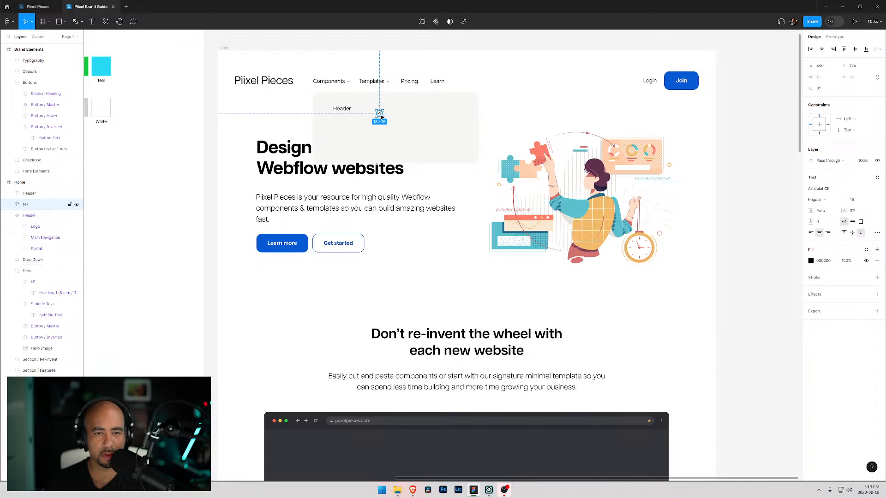
pyautogui.moveTo(380, 115); pyautogui.dragTo(359, 112)
pyautogui.click(860, 199)
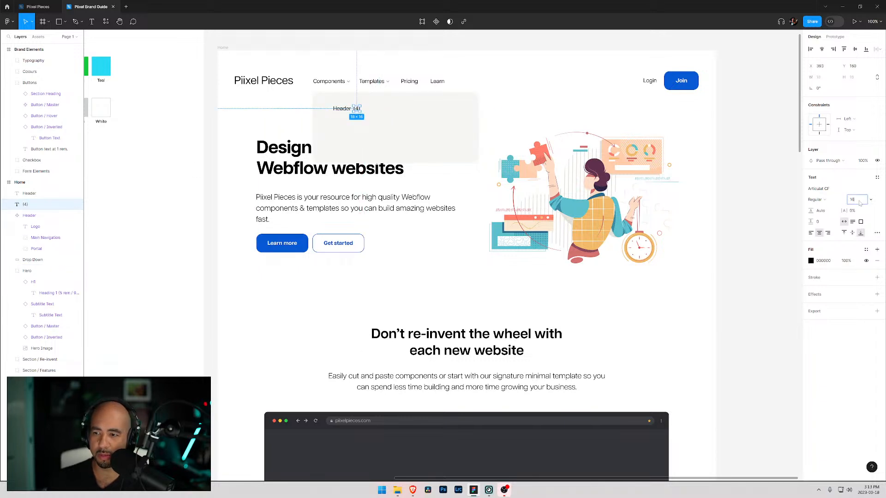
pyautogui.click(871, 201)
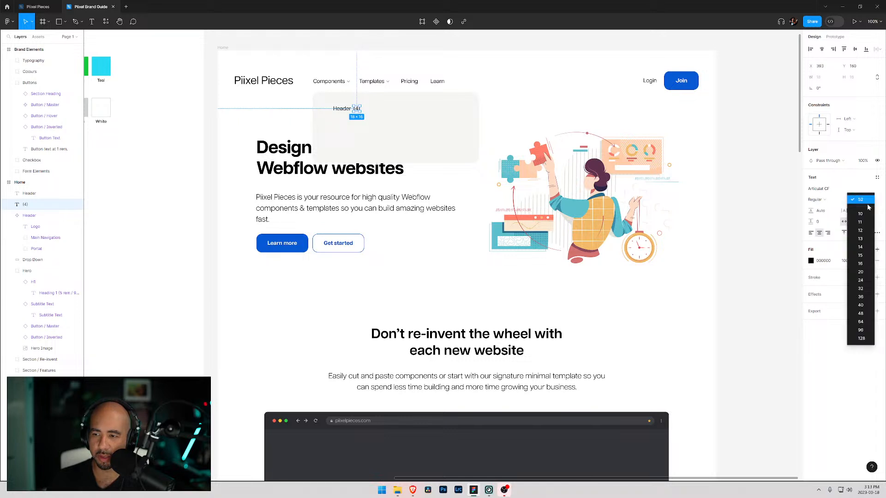
pyautogui.click(862, 248)
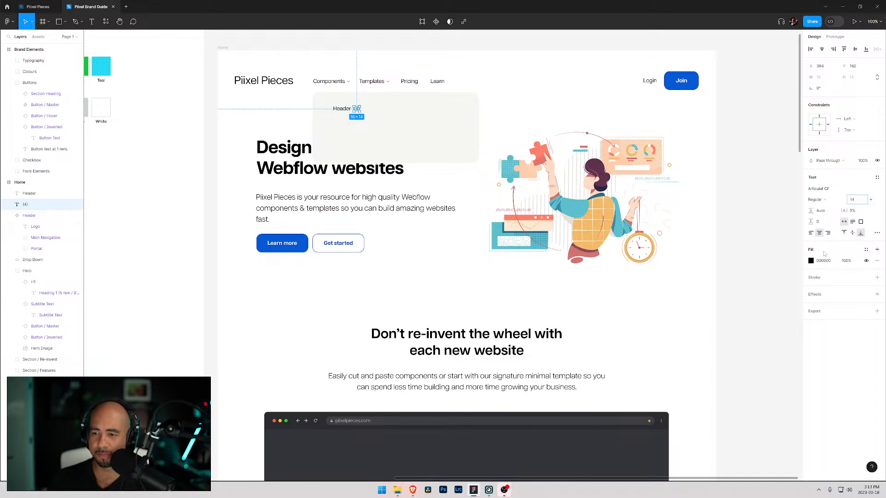
# - Colour the (4) label with the grey local colour 84888D and reduce its font size to 12
pyautogui.click(819, 189)
pyautogui.click(27, 208)
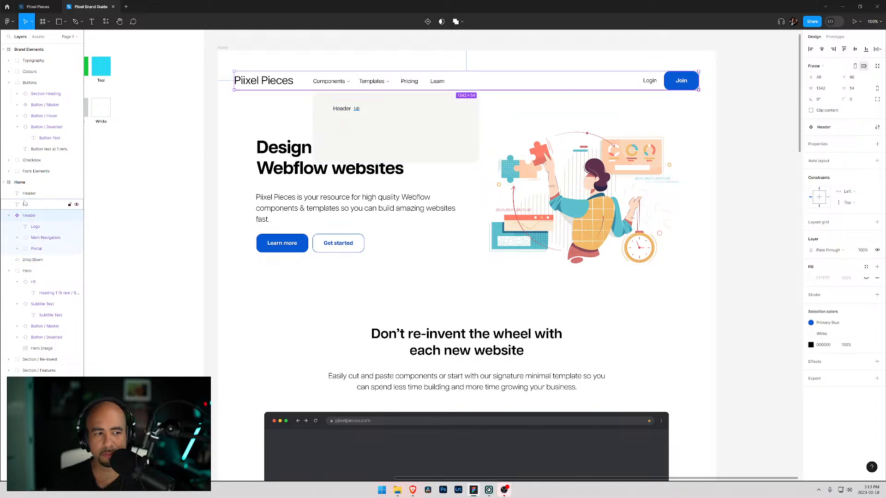
pyautogui.click(810, 261)
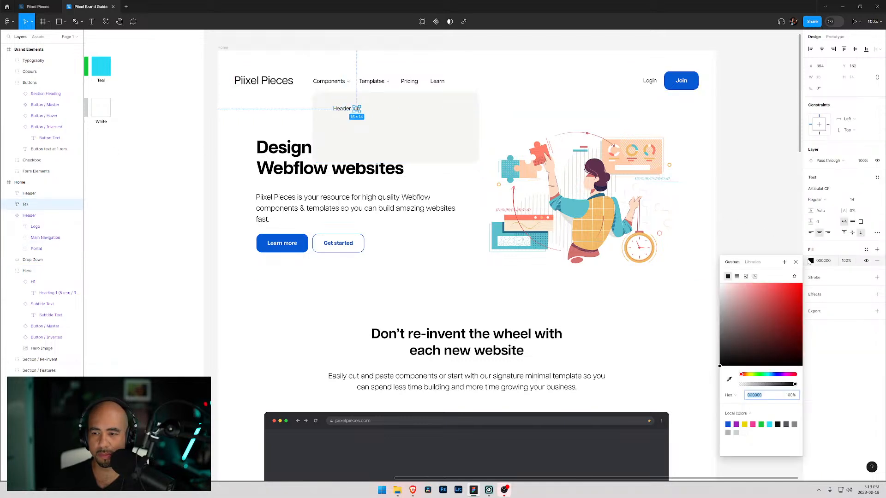
pyautogui.click(750, 413)
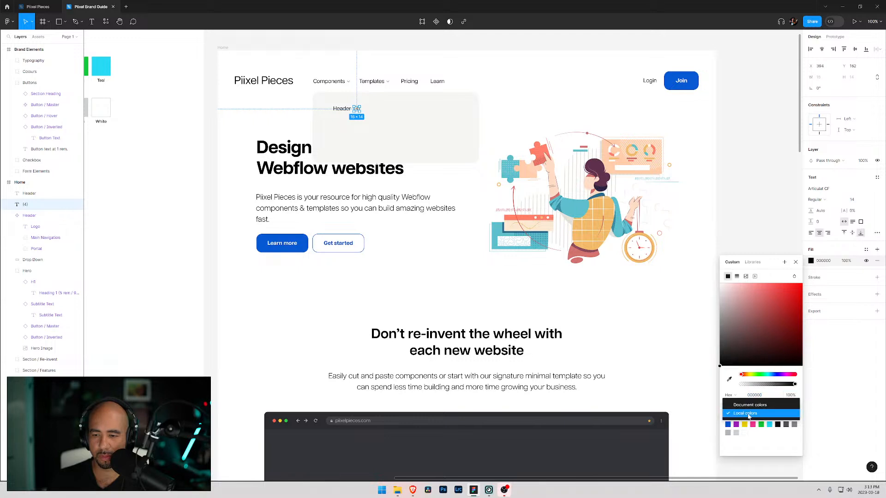
pyautogui.click(750, 406)
pyautogui.click(744, 416)
pyautogui.click(743, 421)
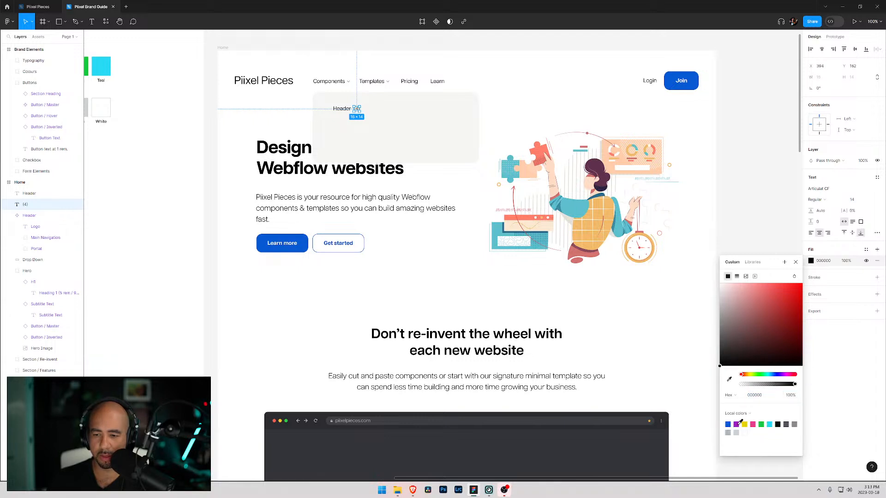
pyautogui.click(794, 424)
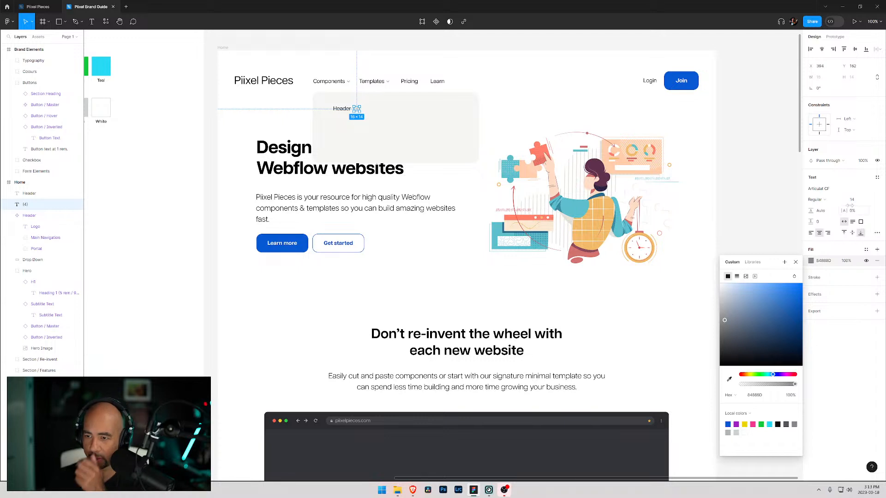
pyautogui.click(870, 200)
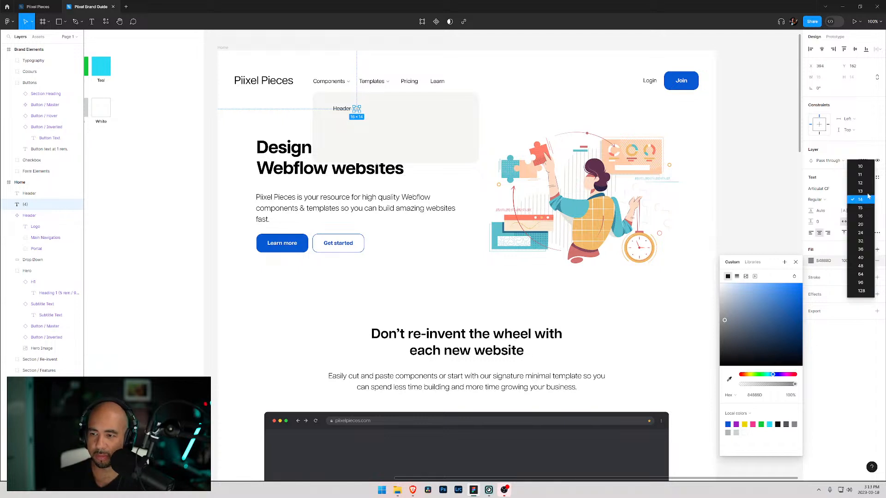
pyautogui.click(865, 184)
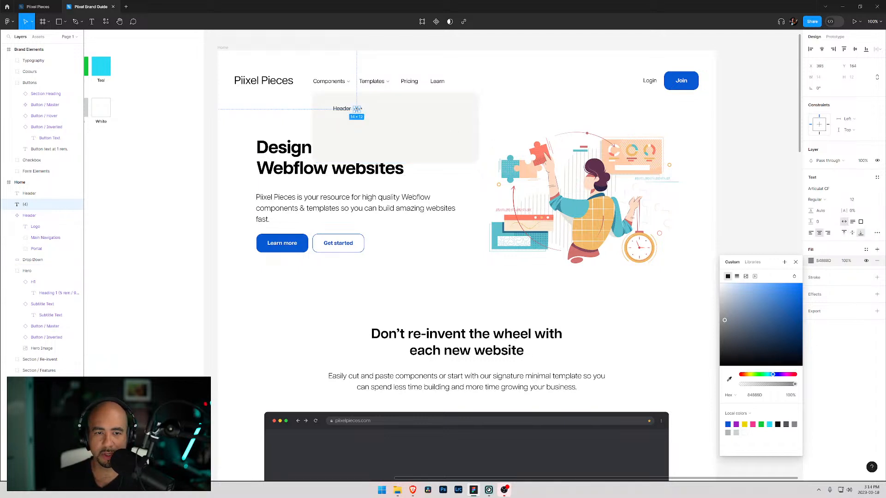
# - Inspect the positions of the Header text, the (4) label and the Drop Down rectangle
pyautogui.click(413, 117)
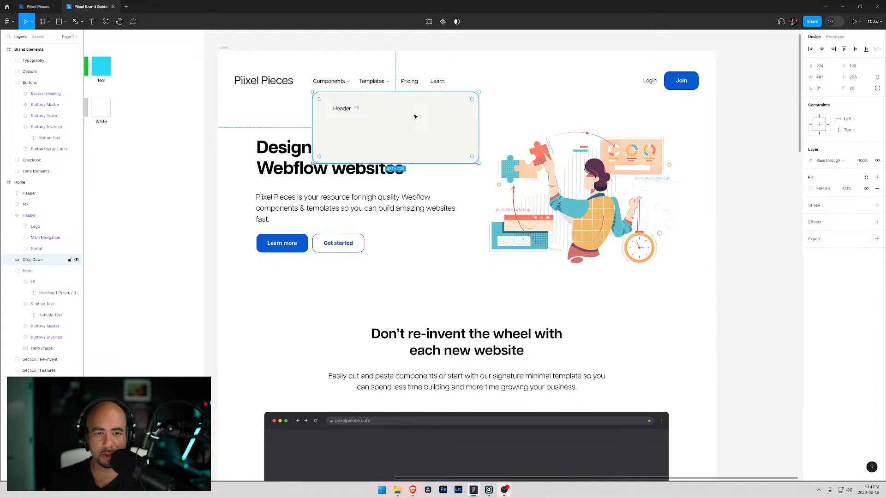
pyautogui.click(356, 110)
pyautogui.moveTo(356, 110); pyautogui.dragTo(356, 110)
pyautogui.click(381, 112)
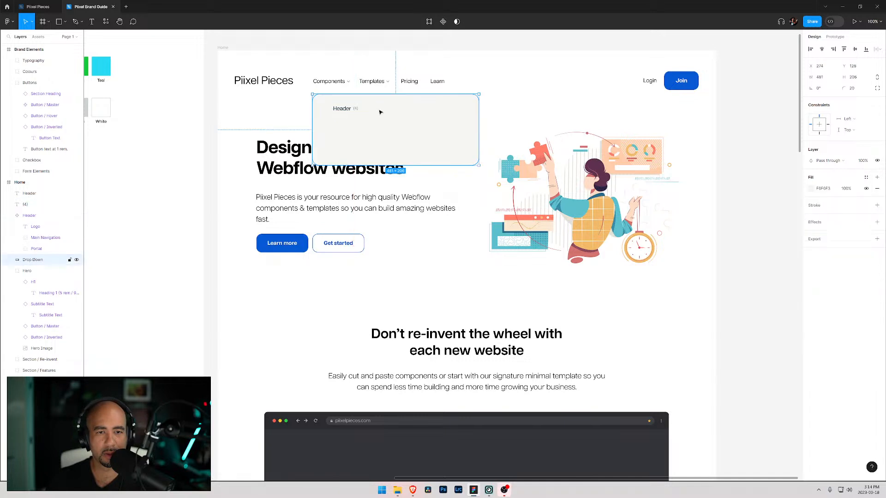
pyautogui.click(349, 109)
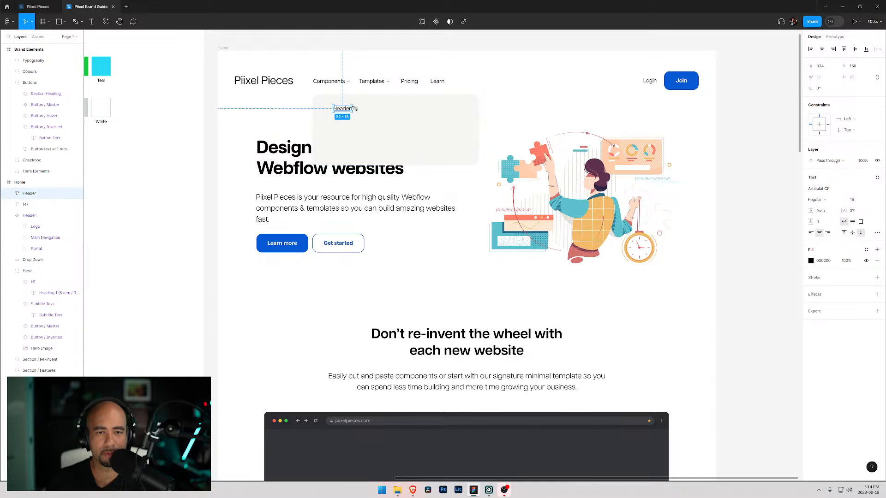
pyautogui.click(355, 109)
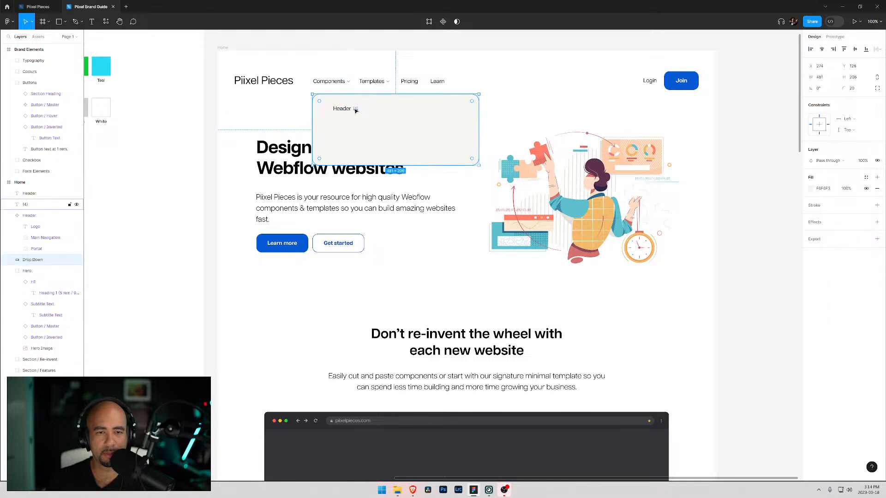
pyautogui.click(403, 117)
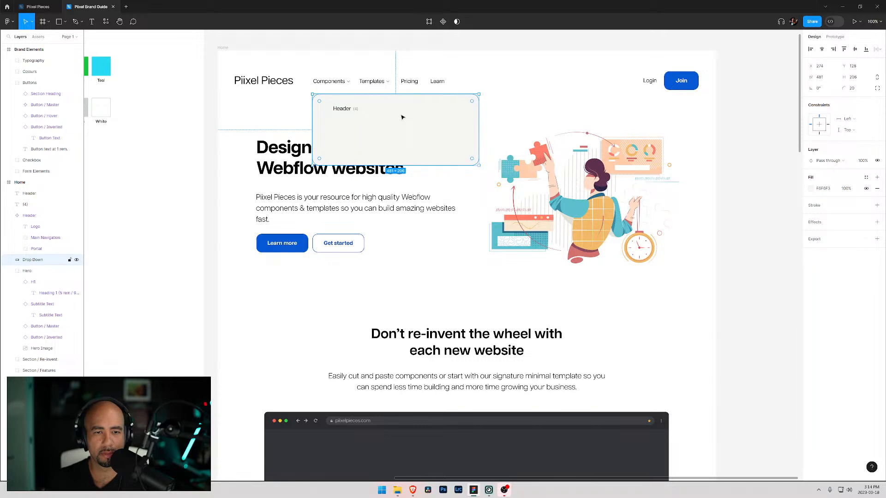
pyautogui.press('Right')
pyautogui.press('Left')
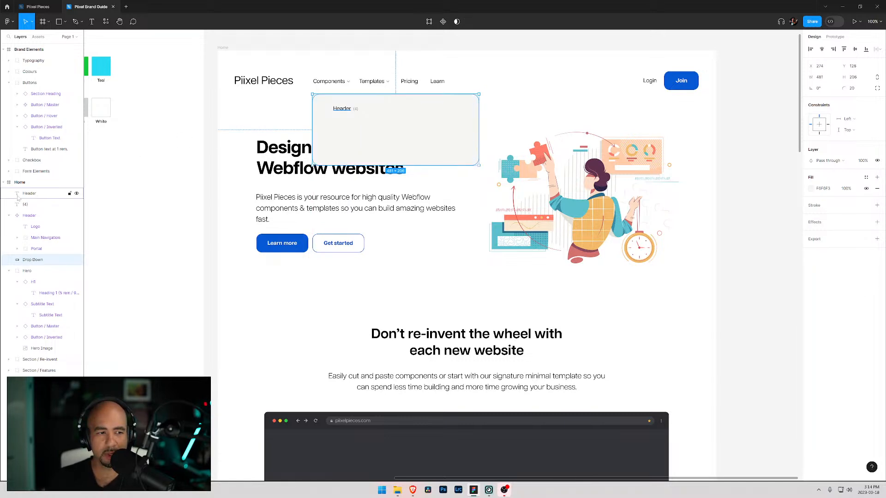
# - Rename the (4) text layer to Component Count
pyautogui.doubleClick(26, 204)
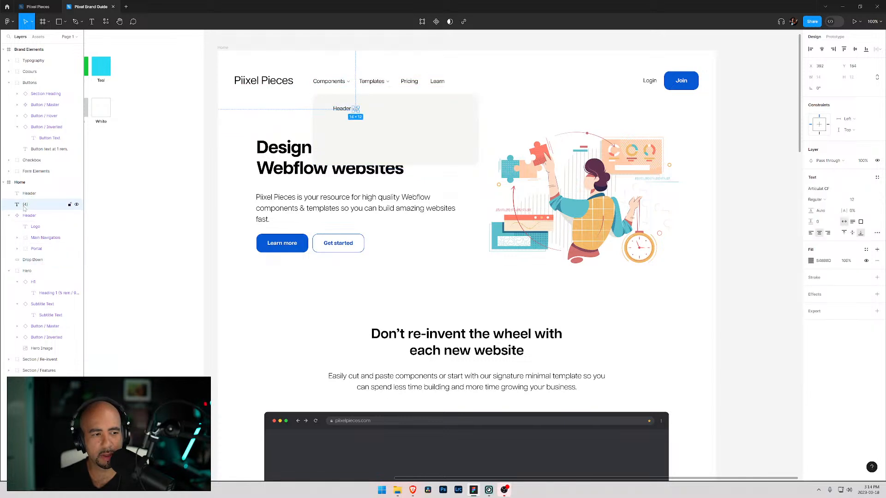
pyautogui.write('Component Count')
pyautogui.press('Return')
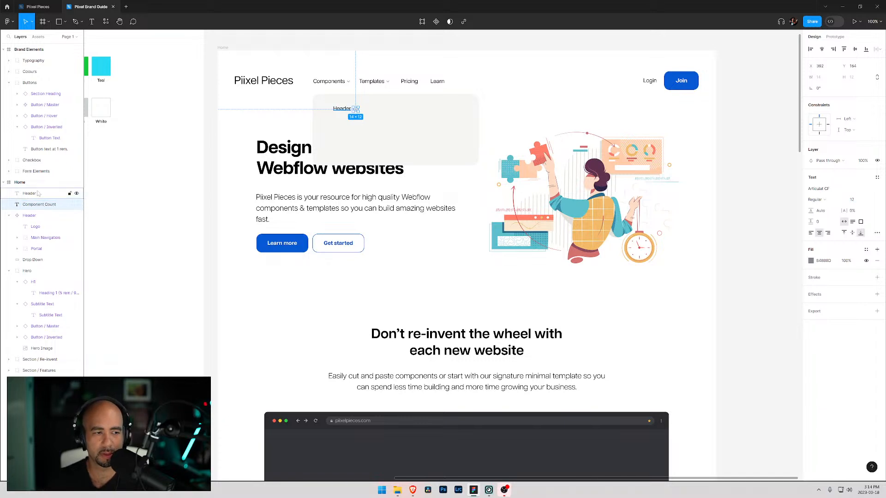
# - Group the Header and Component Count text layers together
pyautogui.click(439, 132)
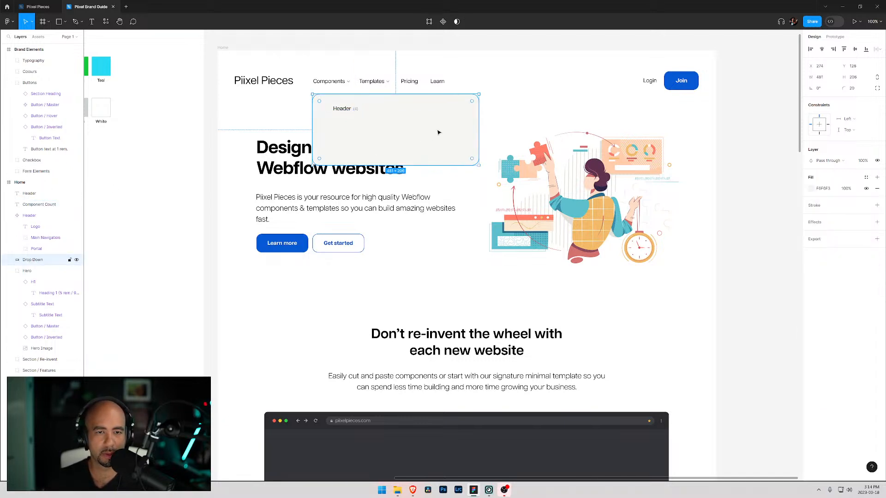
pyautogui.click(354, 109)
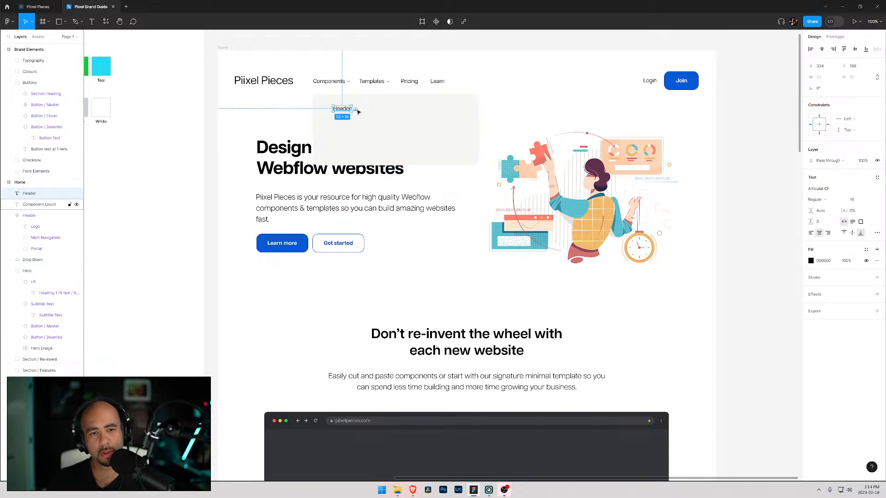
pyautogui.click(356, 110)
pyautogui.click(383, 112)
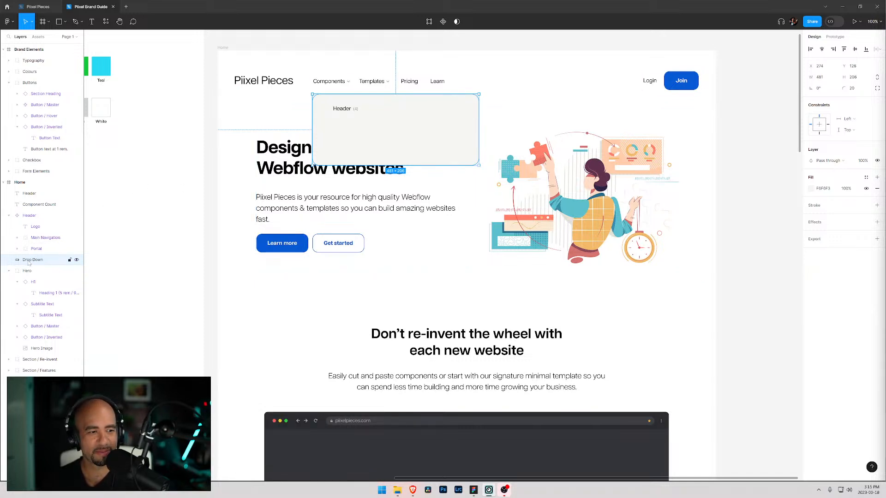
pyautogui.click(29, 194)
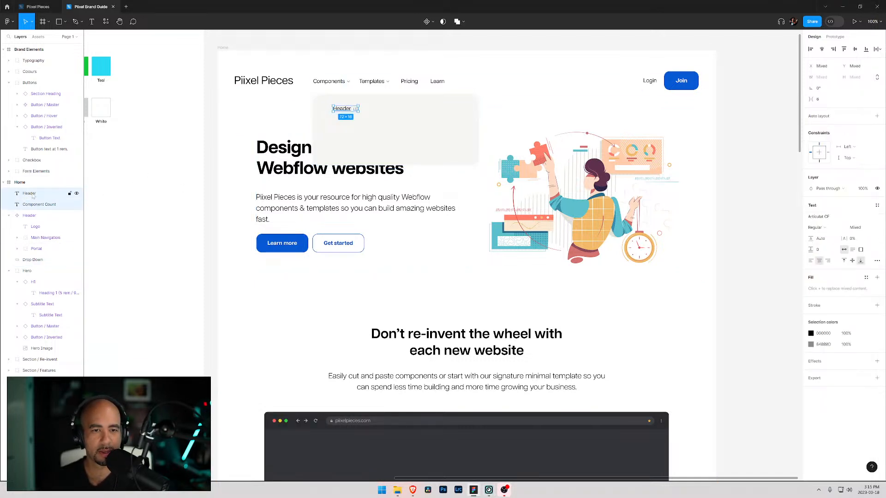
pyautogui.keyDown('shift'); pyautogui.click(32, 205); pyautogui.keyUp('shift')
pyautogui.hotkey('ctrl', 'g')
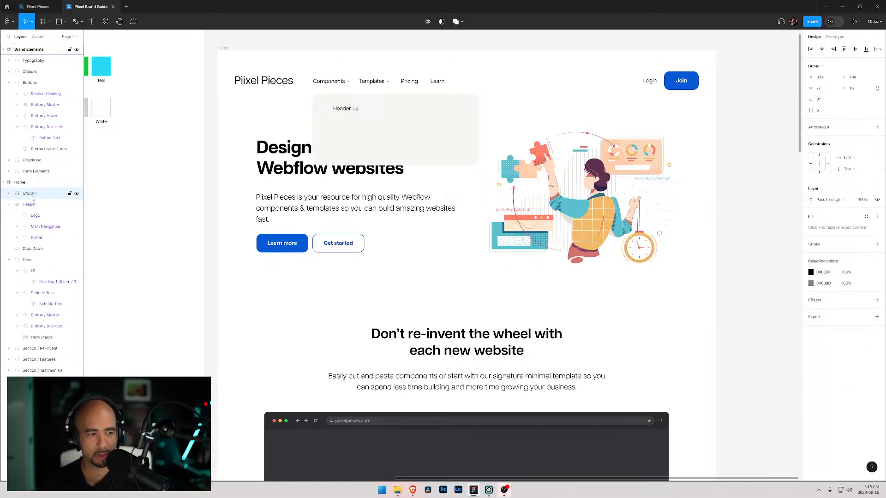
# - Rename the new group to Drop Down Item
pyautogui.doubleClick(32, 194)
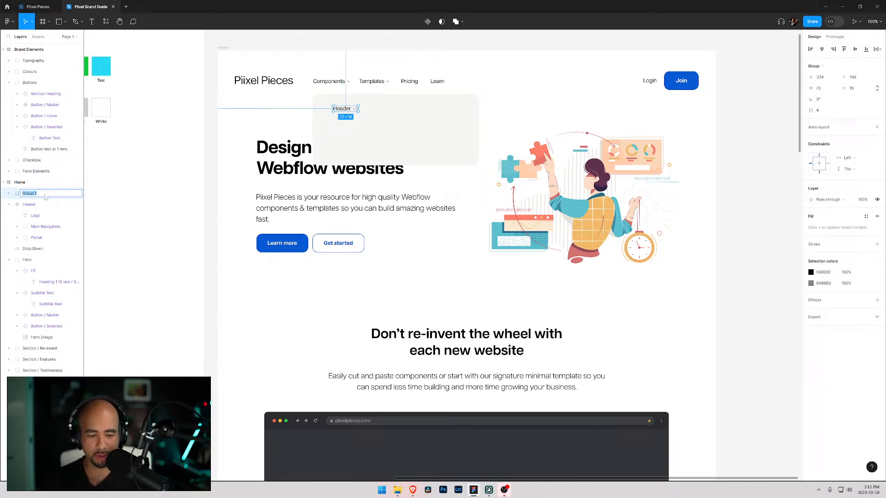
pyautogui.write('G')
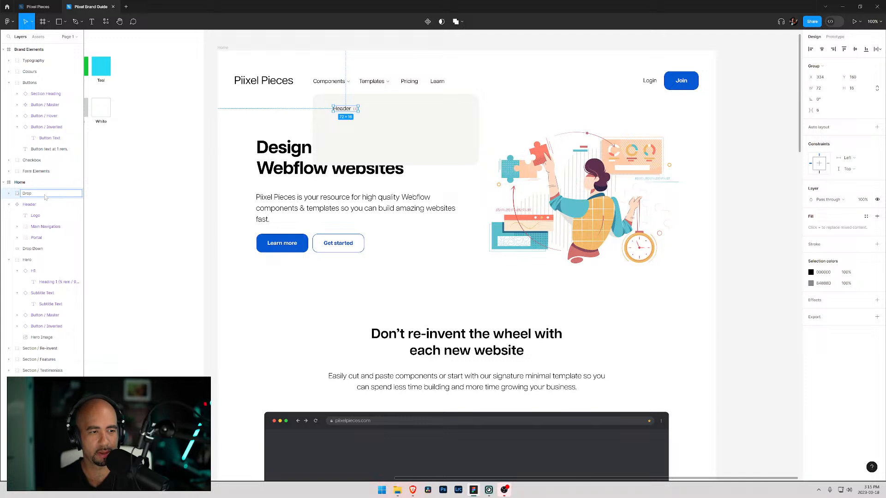
pyautogui.write('rop Down Item')
pyautogui.press('Return')
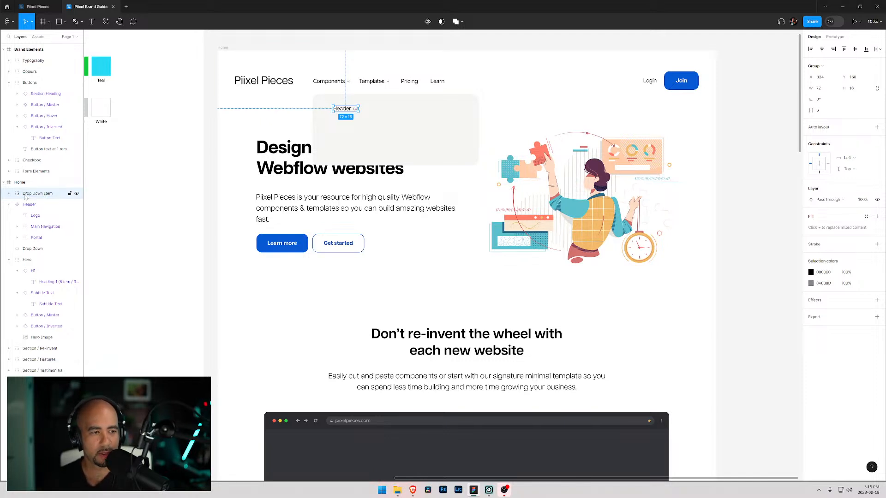
# - Duplicate the Drop Down Item group, move the copy just below the original, and change its label text to Footer
pyautogui.hotkey('ctrl', 'd')
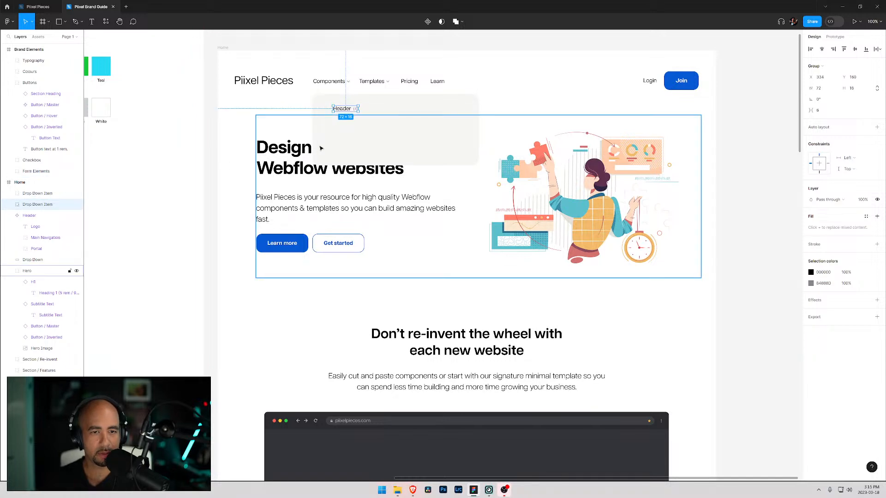
pyautogui.moveTo(339, 111); pyautogui.dragTo(339, 120)
pyautogui.doubleClick(338, 119)
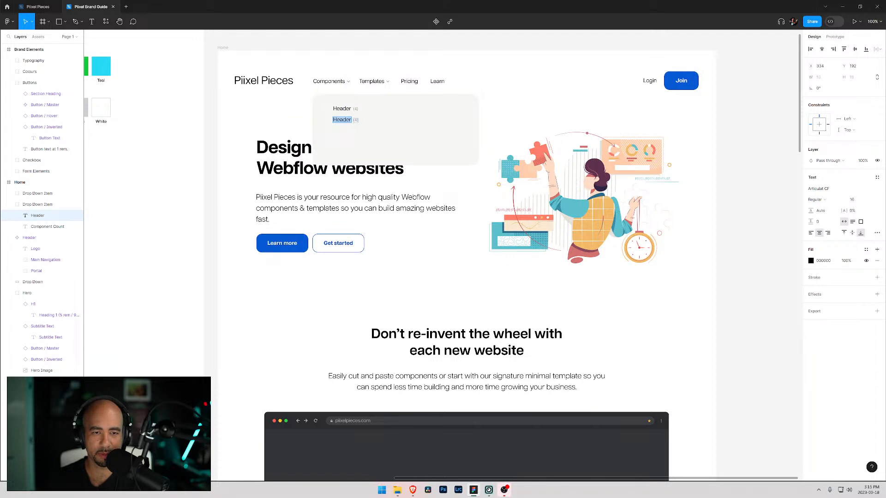
pyautogui.write('Footer')
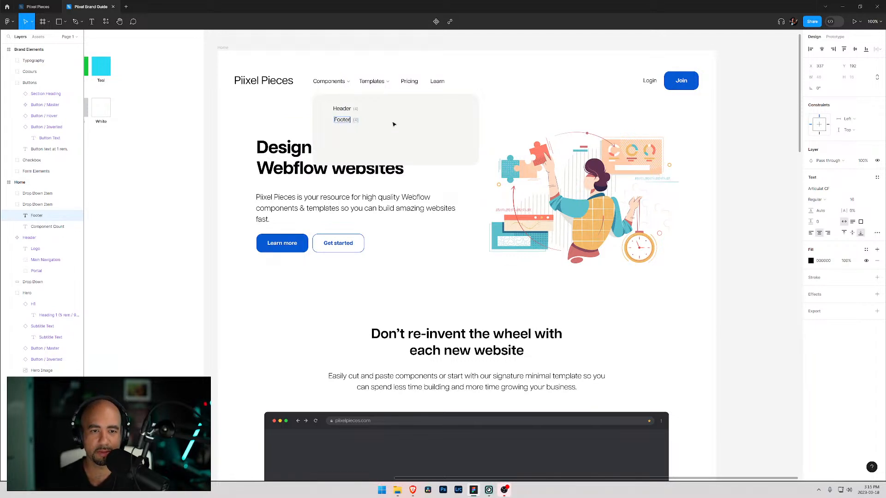
pyautogui.click(33, 217)
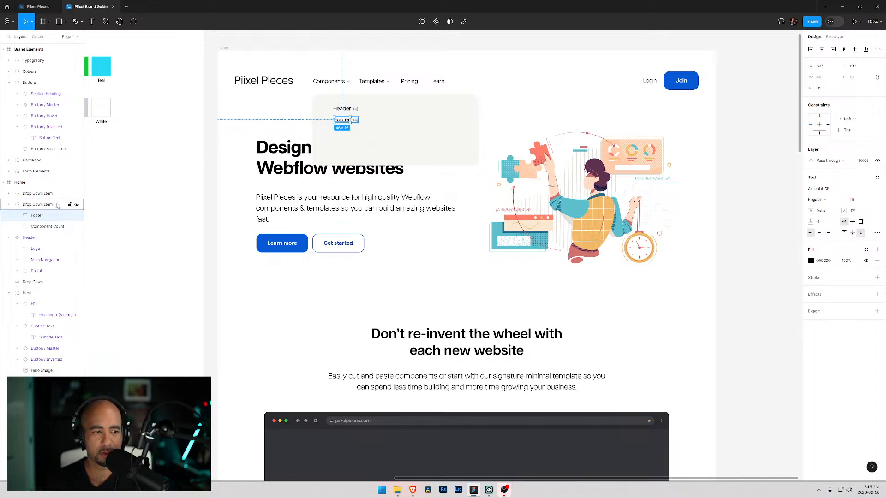
# - Change the first dropdown item's label text to Headers
pyautogui.click(9, 193)
pyautogui.click(37, 205)
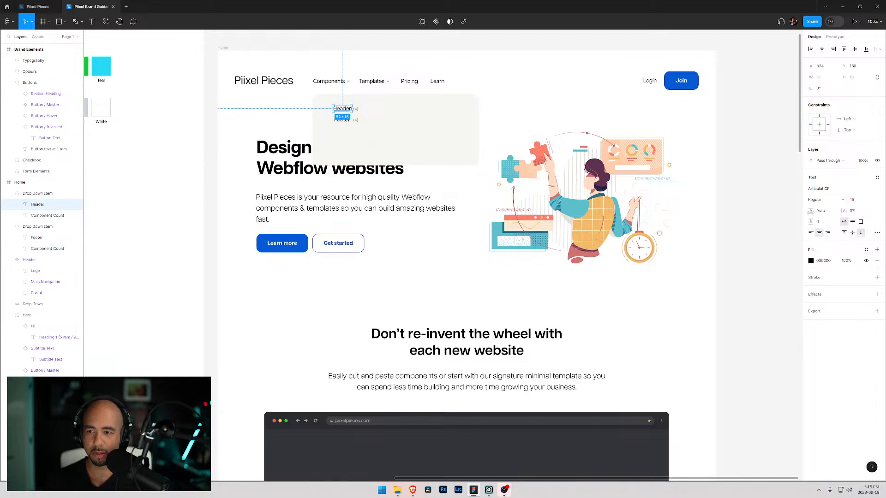
pyautogui.click(40, 226)
pyautogui.moveTo(344, 121); pyautogui.dragTo(343, 120)
pyautogui.click(377, 126)
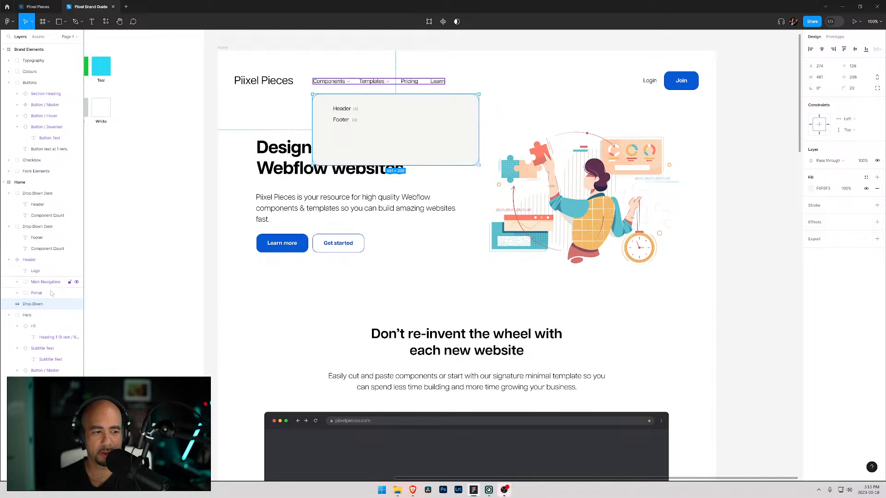
pyautogui.doubleClick(344, 109)
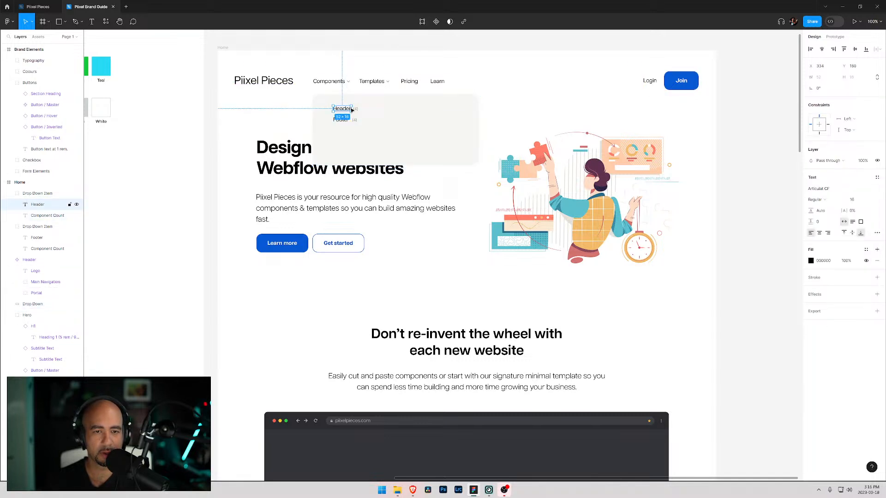
pyautogui.doubleClick(351, 110)
pyautogui.write('s')
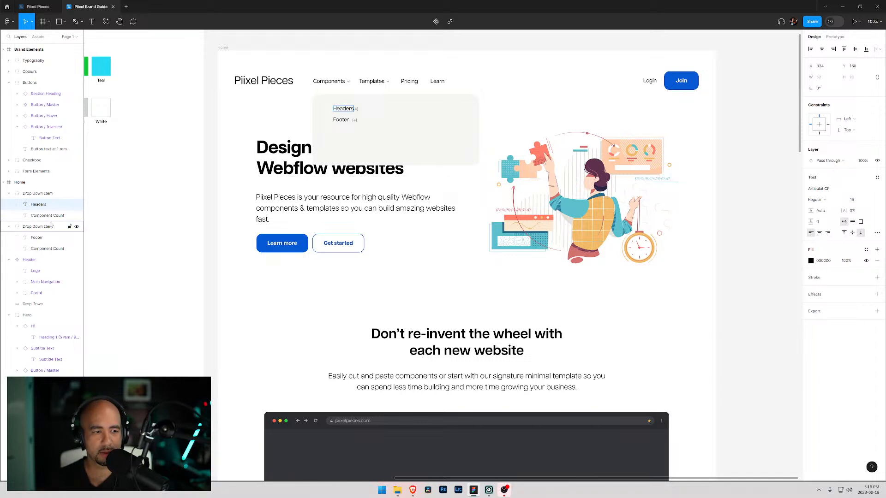
# - Nudge the first item's count 3 px to the right to clear the longer label
pyautogui.click(51, 216)
pyautogui.press('Right')
pyautogui.press('Right')
pyautogui.press('Right')
pyautogui.press('Right')
pyautogui.press('Right')
pyautogui.press('Right')
pyautogui.press('Right')
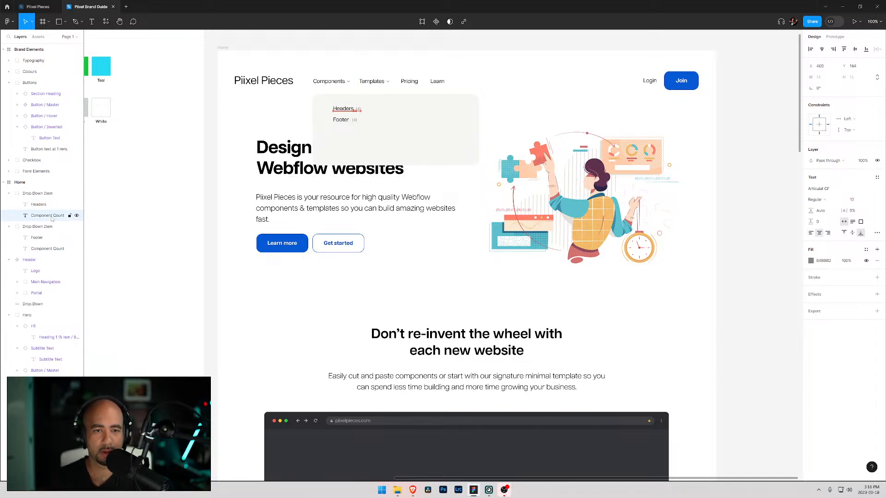
# - Change the second dropdown item's label text to Footers
pyautogui.click(344, 120)
pyautogui.doubleClick(344, 120)
pyautogui.write('s')
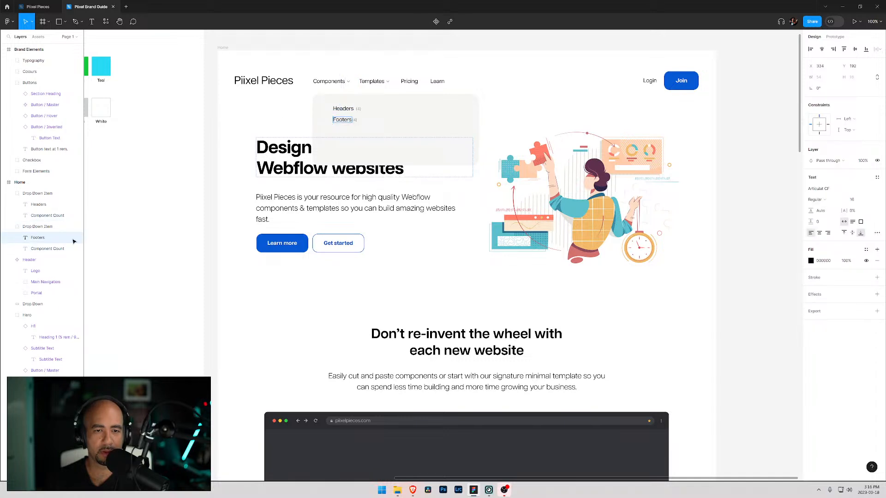
# - Nudge the second item's count 3 px right and change it to (10)
pyautogui.click(45, 249)
pyautogui.press('Right')
pyautogui.press('Right')
pyautogui.press('Right')
pyautogui.press('Right')
pyautogui.press('Right')
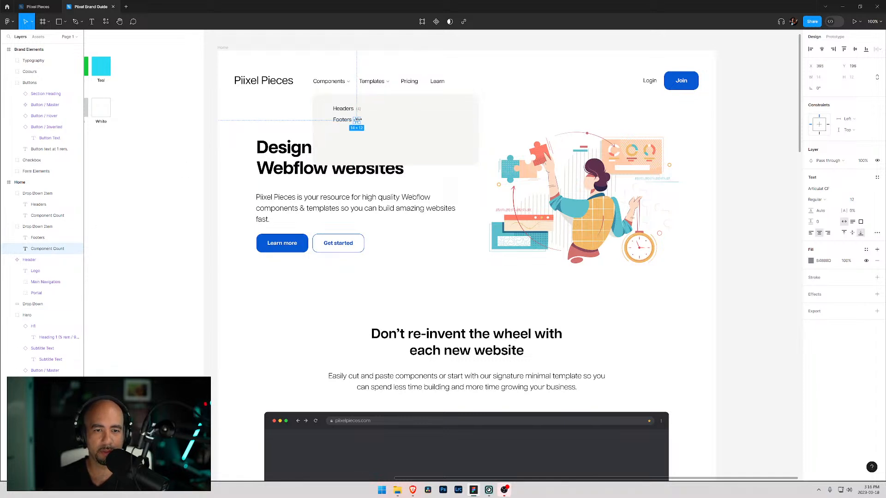
pyautogui.press('Return')
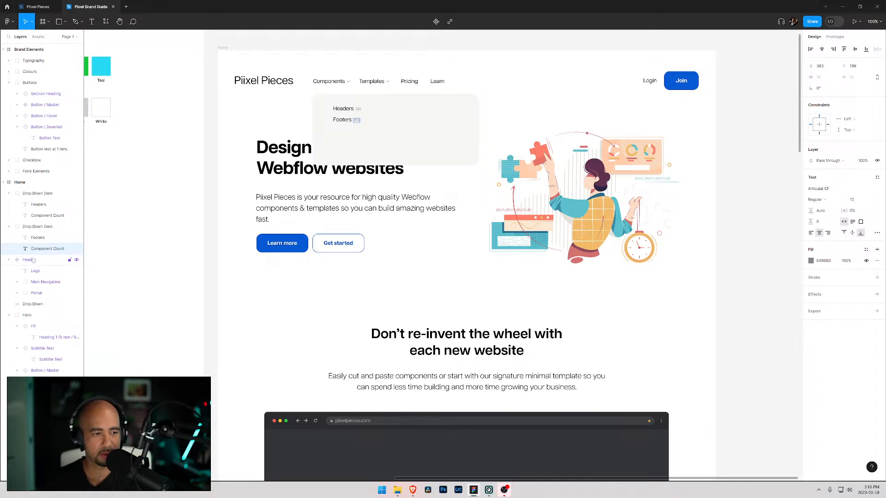
pyautogui.click(35, 240)
pyautogui.click(34, 247)
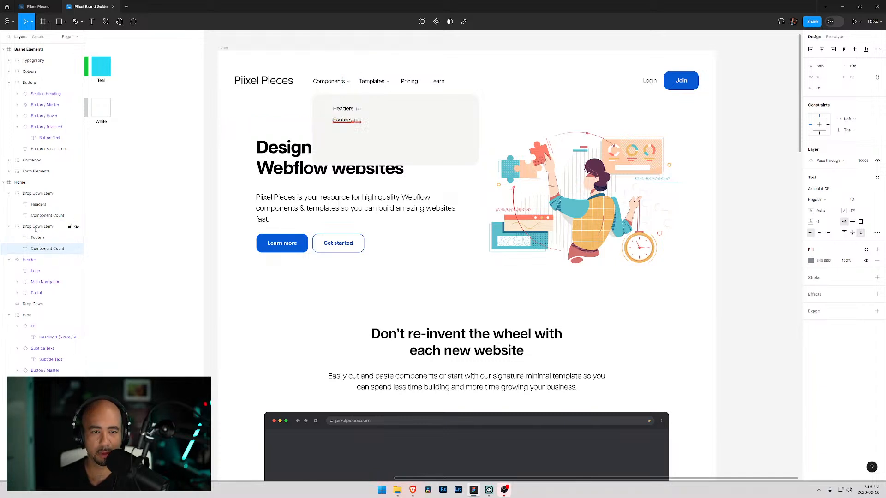
pyautogui.press('Right')
pyautogui.press('Right')
pyautogui.press('Right')
pyautogui.click(334, 136)
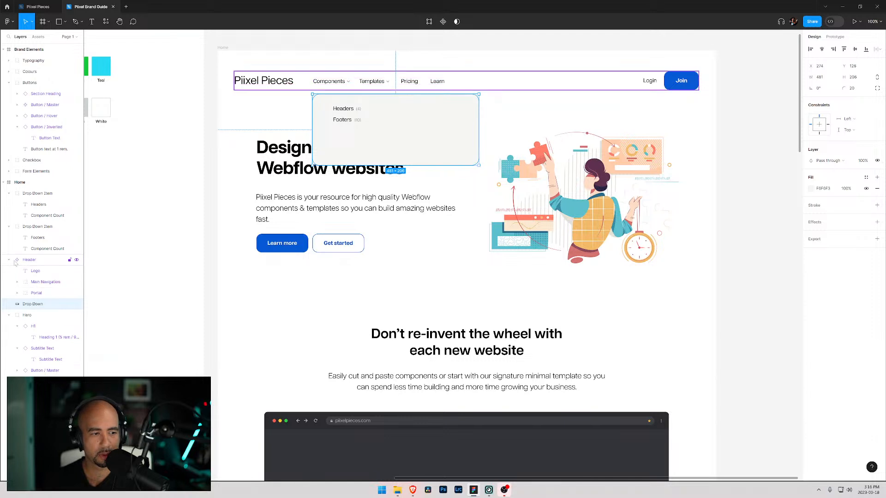
# - Duplicate the second Drop Down Item group and move the copy just below it
pyautogui.click(8, 193)
pyautogui.click(9, 204)
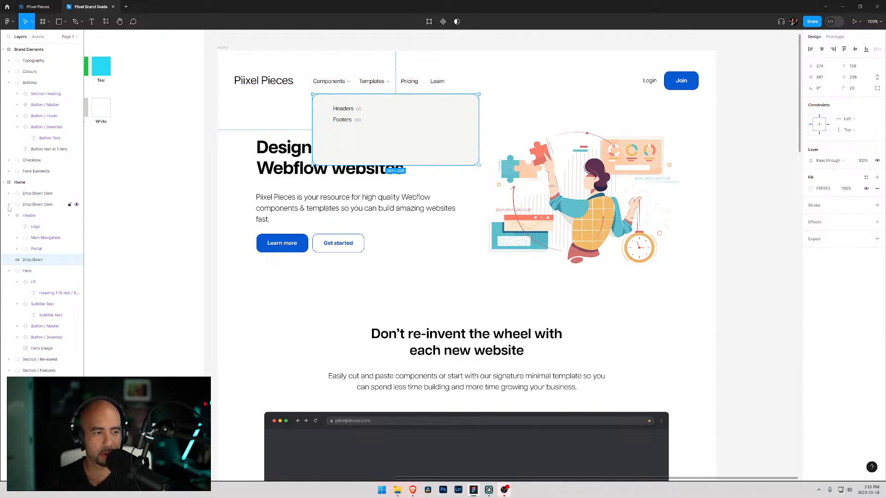
pyautogui.click(33, 204)
pyautogui.hotkey('ctrl', 'd')
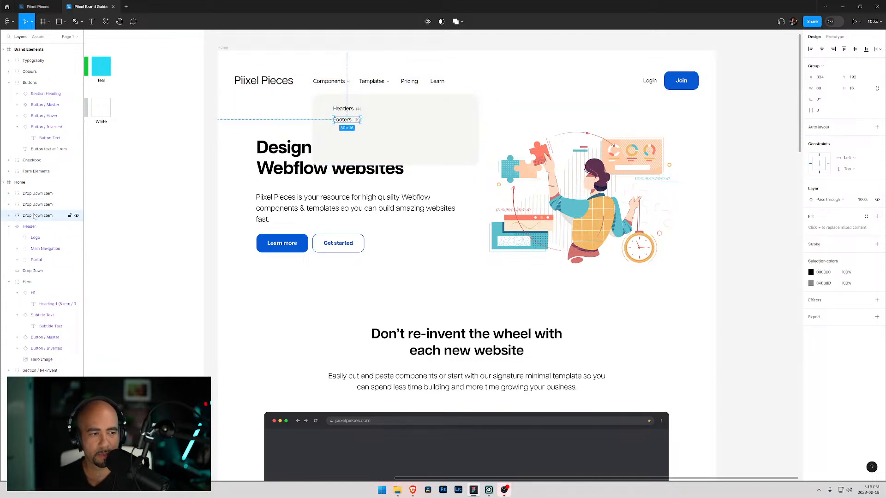
pyautogui.moveTo(340, 122); pyautogui.dragTo(339, 132)
# - Change the third item's label text to Home Page Hero
pyautogui.doubleClick(342, 131)
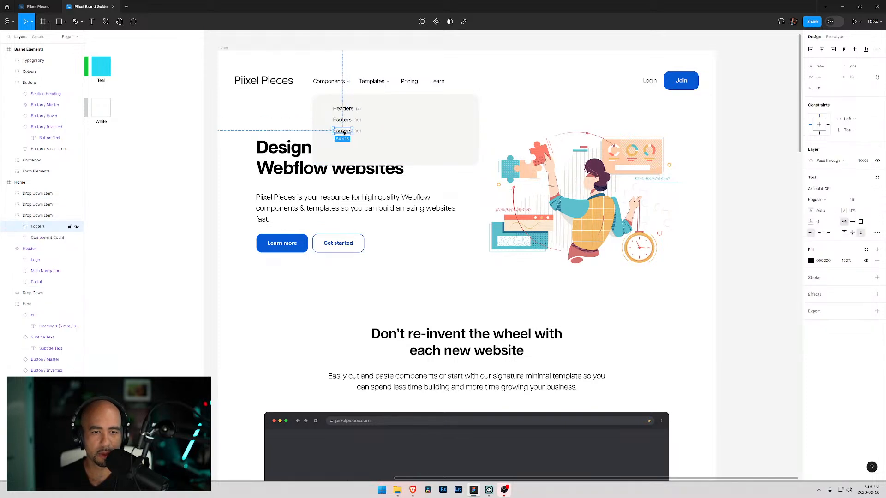
pyautogui.write('H')
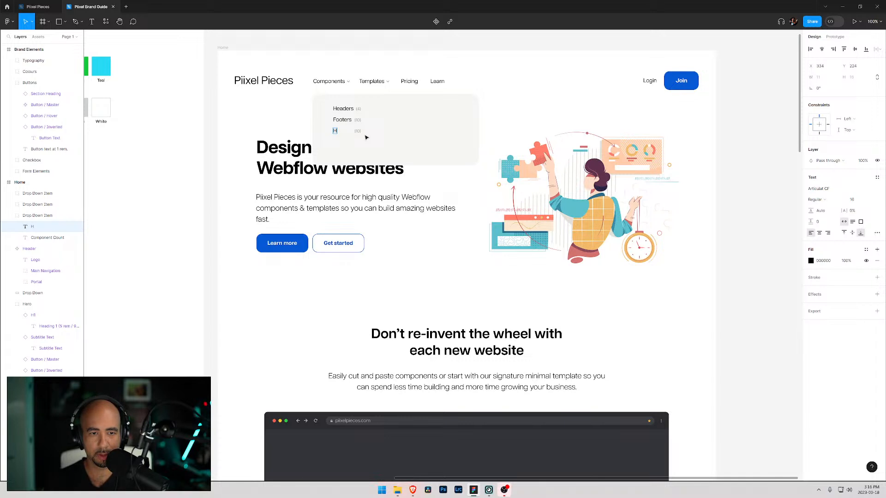
pyautogui.write('ome Page Hero')
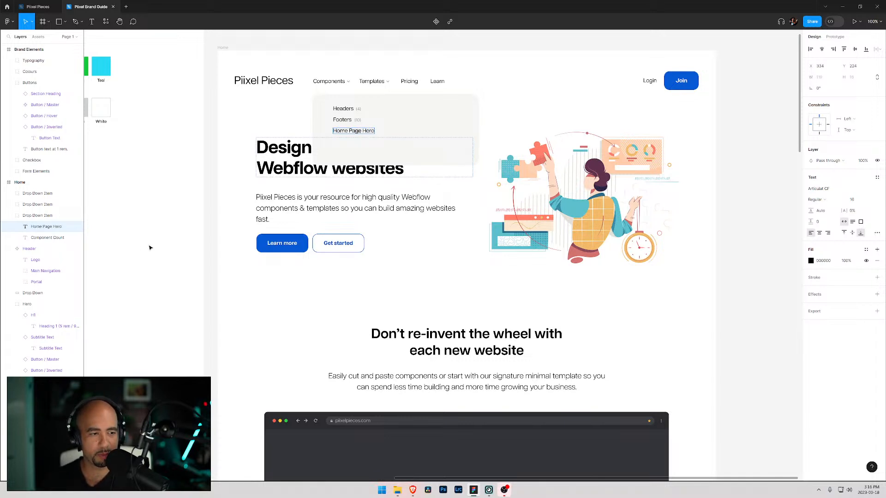
# - Reposition the third item's count beside its longer label and set it to (3)
pyautogui.click(56, 238)
pyautogui.hotkey('shift', 'Right')
pyautogui.hotkey('shift', 'Right')
pyautogui.hotkey('shift', 'Right')
pyautogui.hotkey('shift', 'Right')
pyautogui.hotkey('shift', 'Right')
pyautogui.hotkey('shift', 'Right')
pyautogui.hotkey('shift', 'Right')
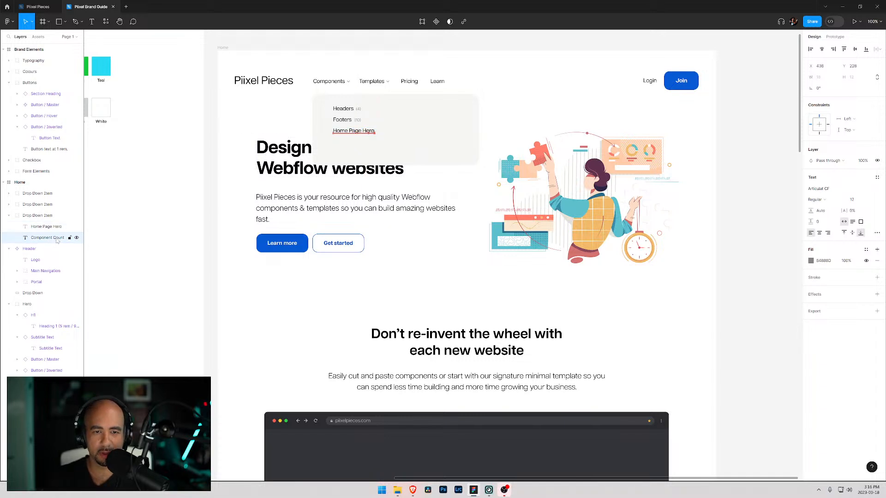
pyautogui.press('Left')
pyautogui.press('Left')
pyautogui.press('Left')
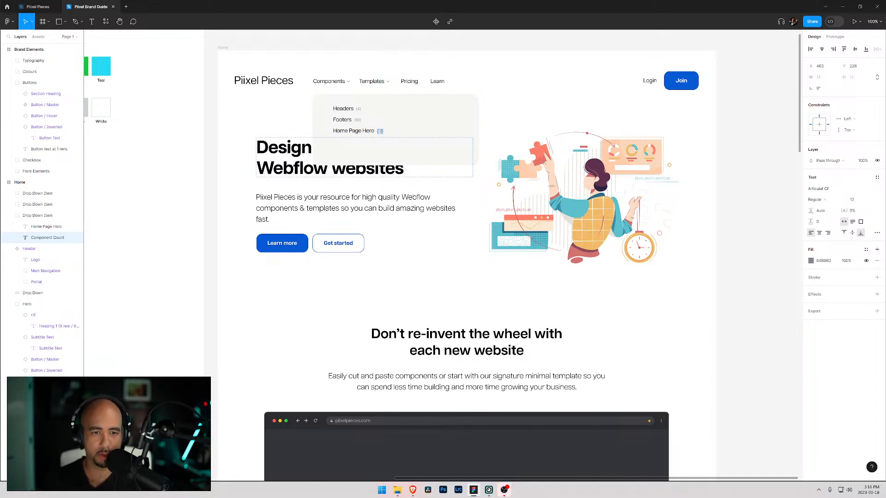
# - Duplicate the third Drop Down Item group and place the copy just below it
pyautogui.click(11, 217)
pyautogui.click(8, 216)
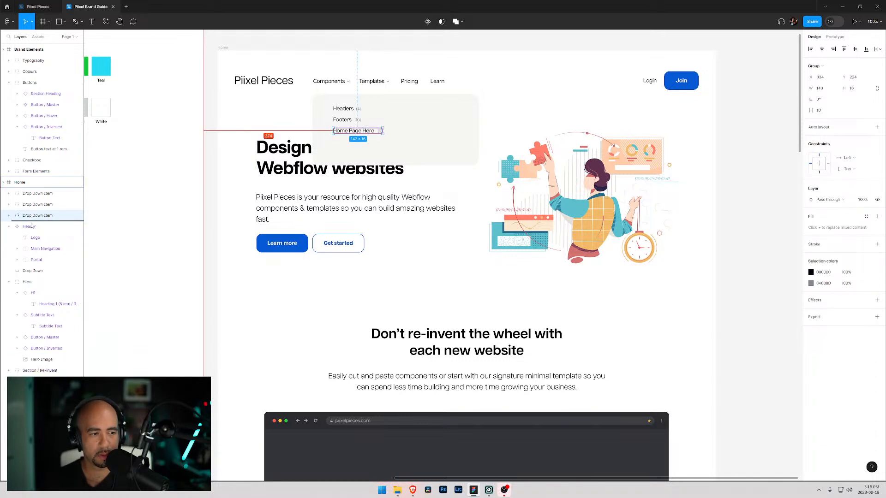
pyautogui.moveTo(342, 132); pyautogui.dragTo(341, 145)
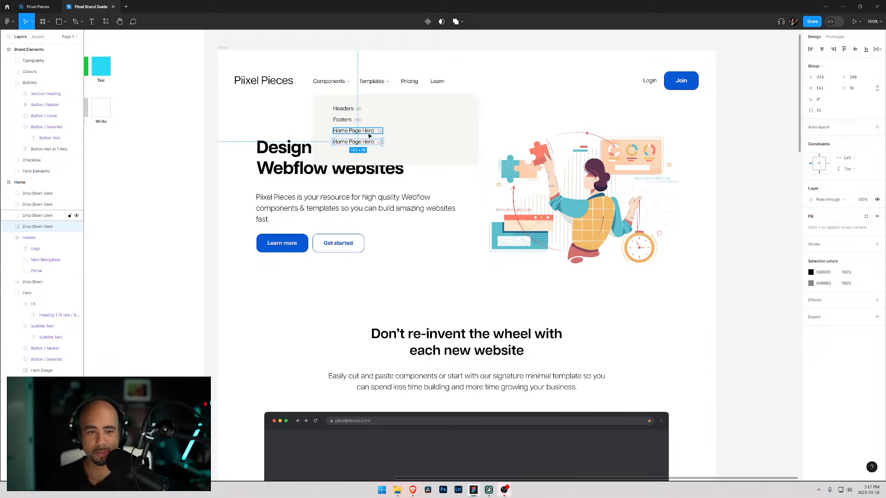
# - Change the fourth item's label text to Blog Posts
pyautogui.doubleClick(357, 144)
pyautogui.press('Return')
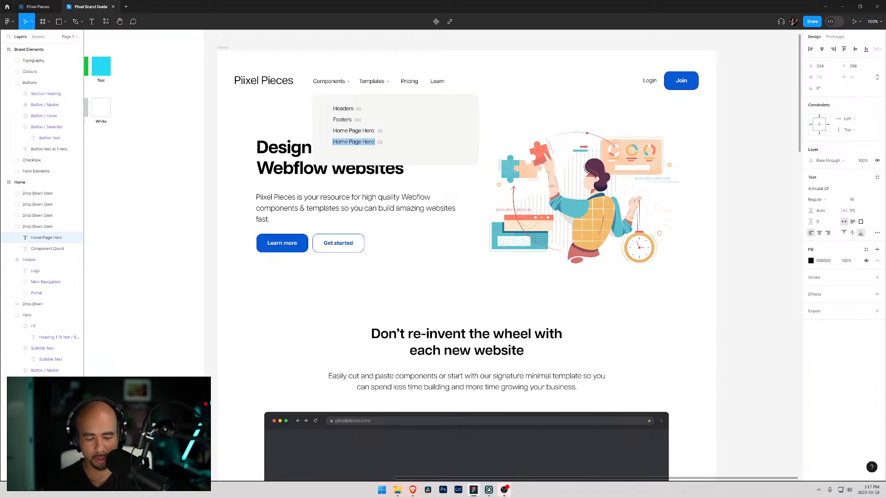
pyautogui.write('Blog')
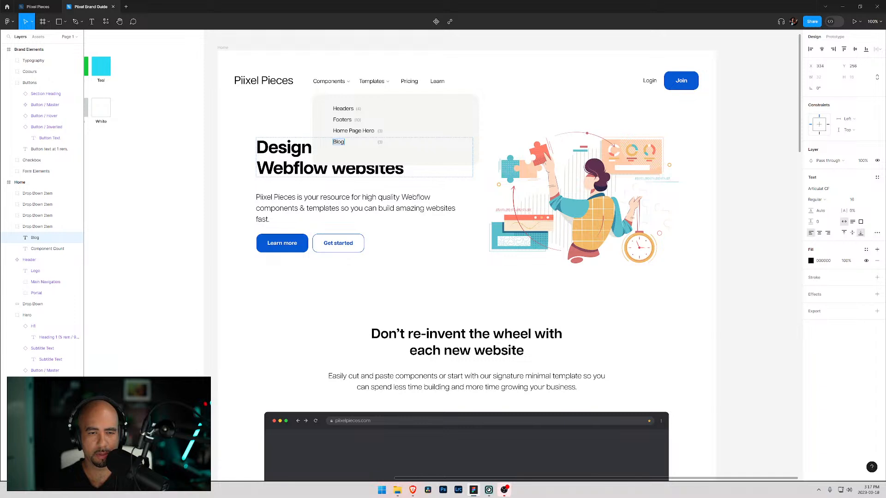
pyautogui.write(' Posts')
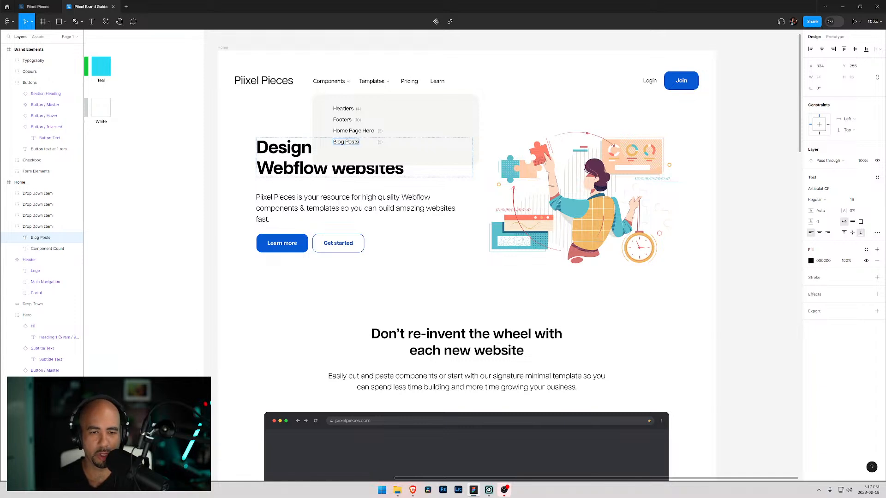
# - Move the fourth item's count left beside its label and edit its number
pyautogui.click(46, 249)
pyautogui.hotkey('shift', 'Left')
pyautogui.hotkey('shift', 'Left')
pyautogui.hotkey('shift', 'Left')
pyautogui.hotkey('shift', 'Left')
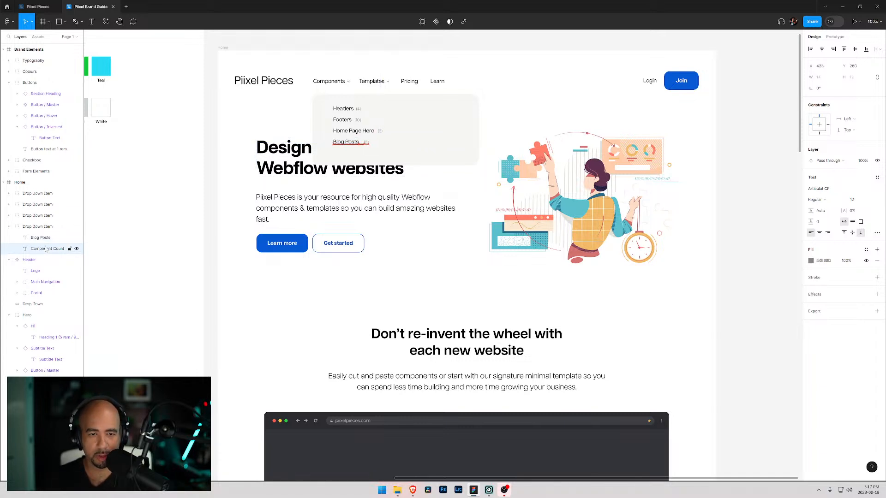
pyautogui.press('Left')
pyautogui.press('Left')
pyautogui.press('Left')
pyautogui.press('Left')
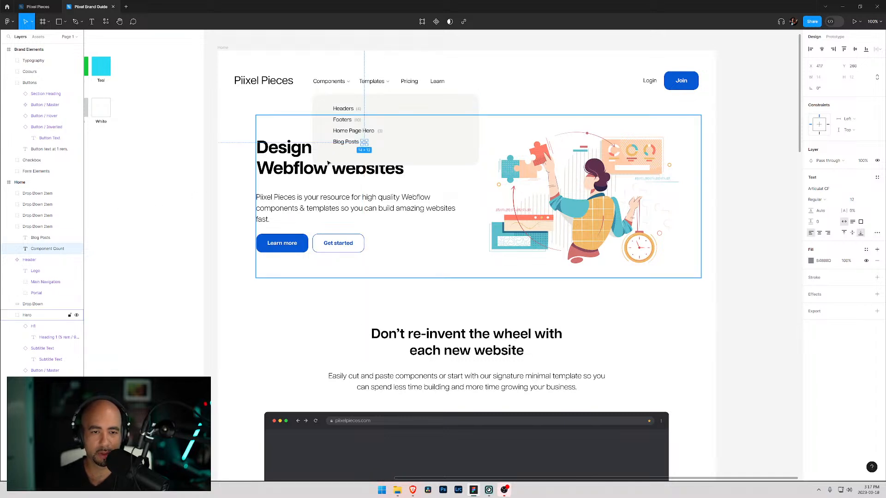
pyautogui.doubleClick(364, 143)
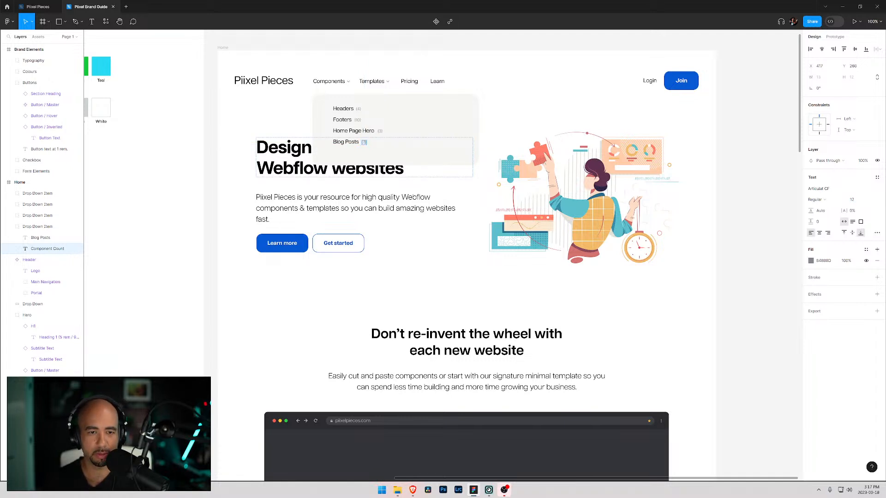
pyautogui.click(9, 227)
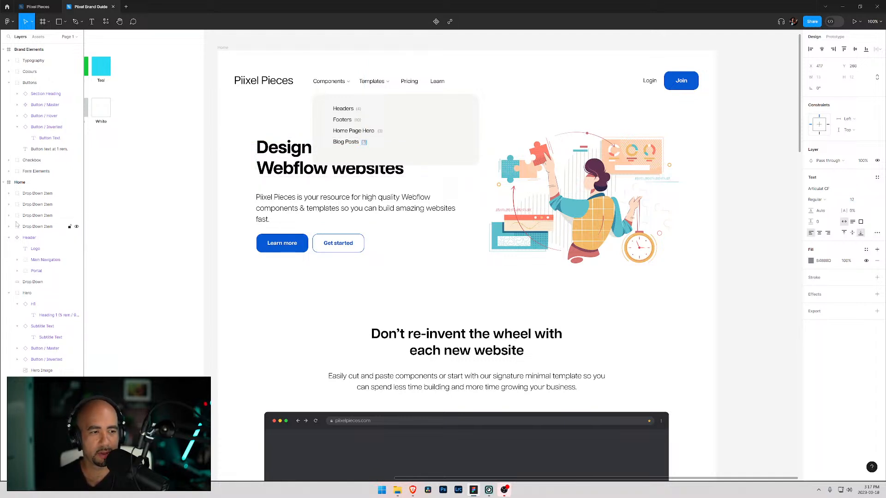
# - Group all four Drop Down Item groups and rename the group Column 1
pyautogui.click(40, 226)
pyautogui.keyDown('shift'); pyautogui.click(37, 193); pyautogui.keyUp('shift')
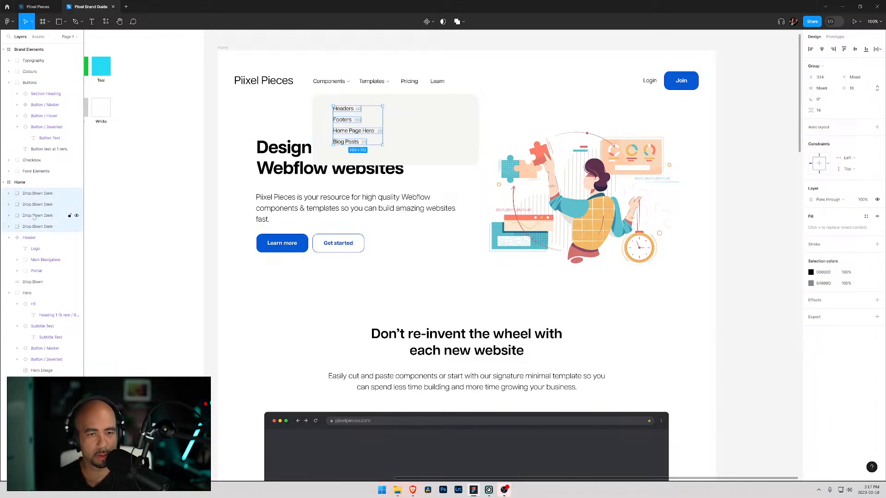
pyautogui.hotkey('ctrl', 'g')
pyautogui.doubleClick(32, 194)
pyautogui.write('Column 1')
pyautogui.press('Return')
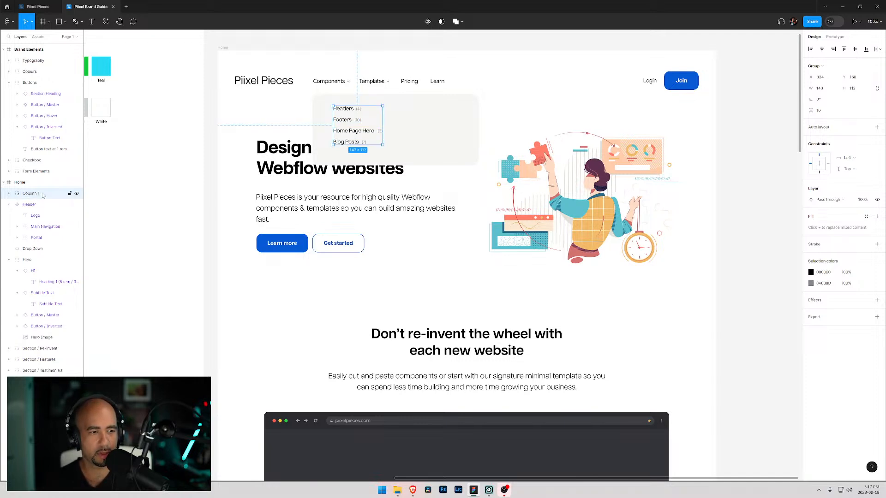
# - Duplicate Column 1 to the right and change the copy's first label to Navigation
pyautogui.hotkey('ctrl', 'd')
pyautogui.moveTo(346, 131); pyautogui.dragTo(408, 127)
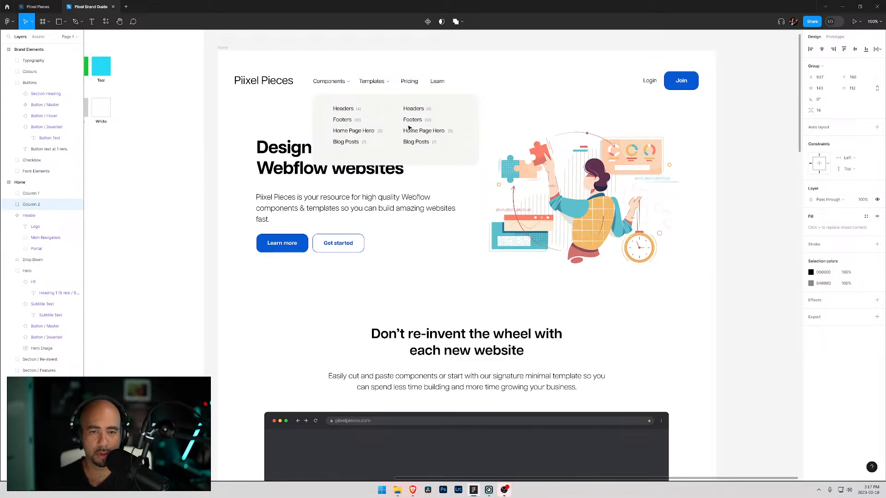
pyautogui.doubleClick(408, 109)
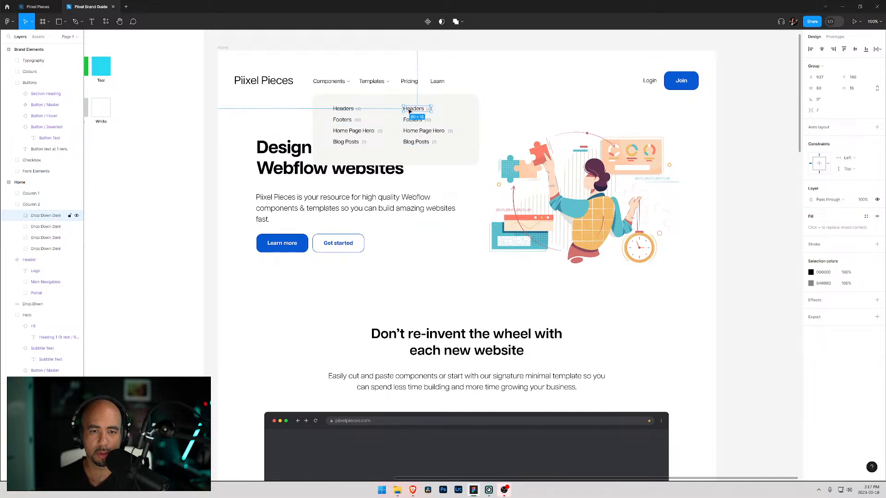
pyautogui.doubleClick(408, 110)
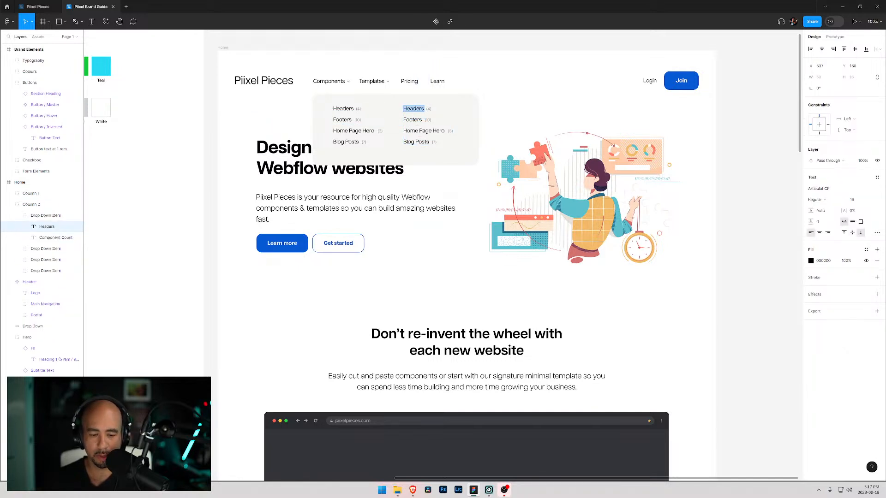
pyautogui.write('Navigation')
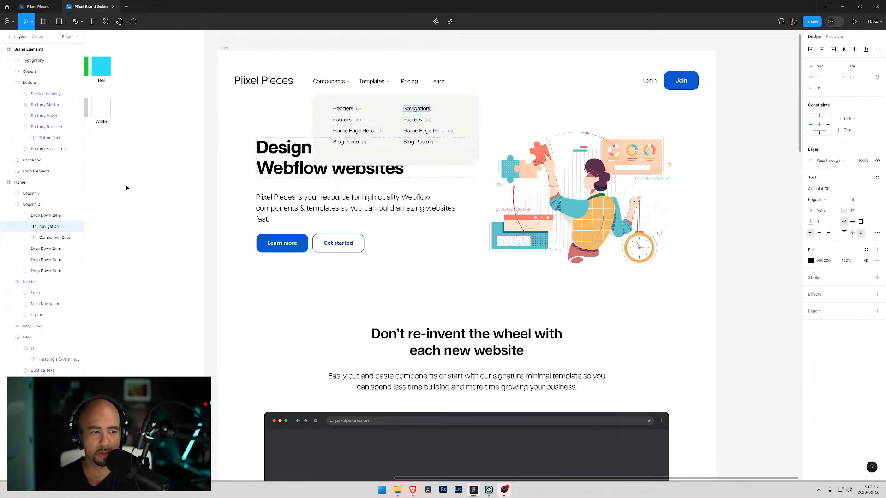
# - Nudge the Navigation item's count left so it sits beside its label
pyautogui.click(41, 239)
pyautogui.press('Left')
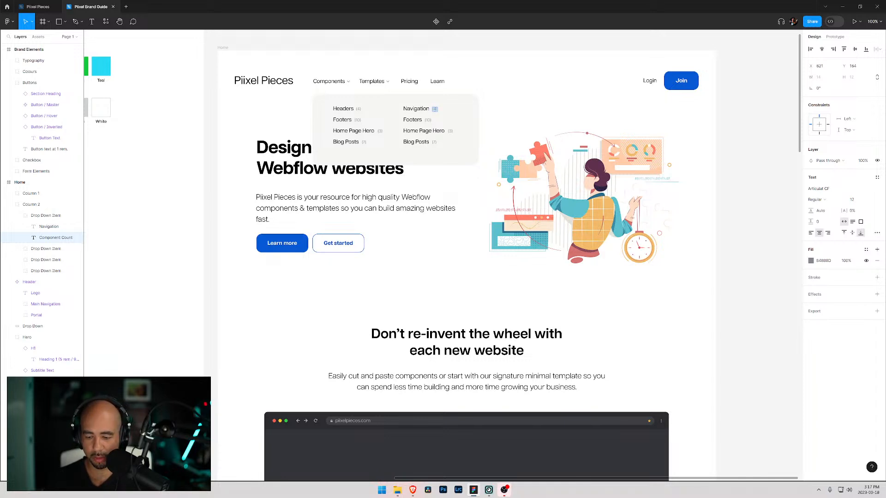
# - Rename the second column's second item to Call to Action
pyautogui.click(412, 120)
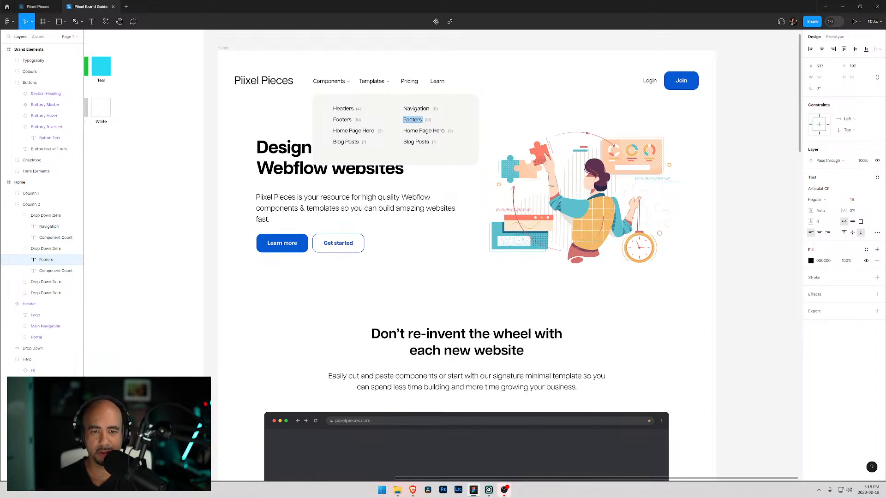
pyautogui.write('Call to Act')
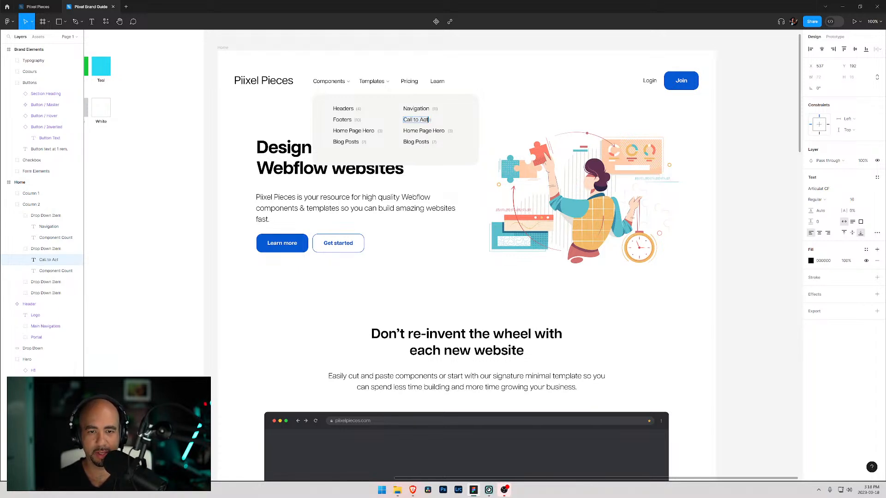
pyautogui.write('ion')
# - Nudge the Call to Action count right so it sits beside its label
pyautogui.click(49, 271)
pyautogui.hotkey('shift', 'Right')
pyautogui.press('Right')
pyautogui.doubleClick(441, 121)
pyautogui.click(443, 120)
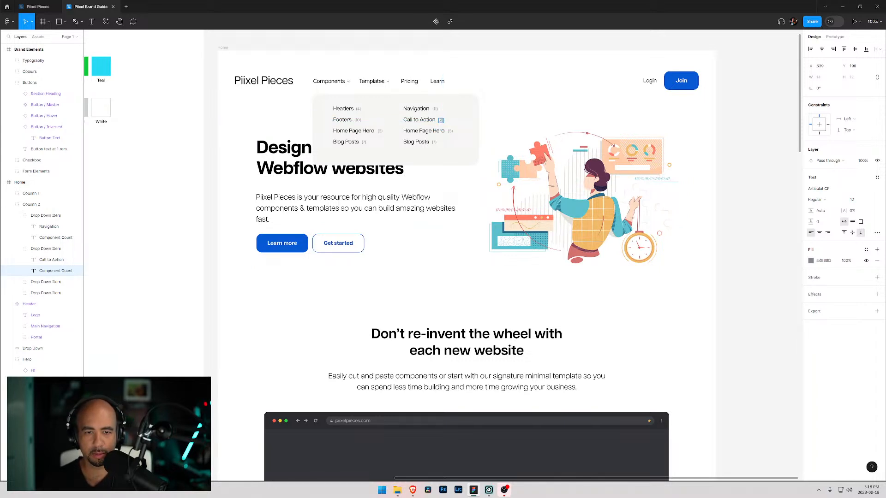
# - Rename the second column's third item to Features
pyautogui.doubleClick(425, 131)
pyautogui.hotkey('ctrl', 'a')
pyautogui.write('Feat')
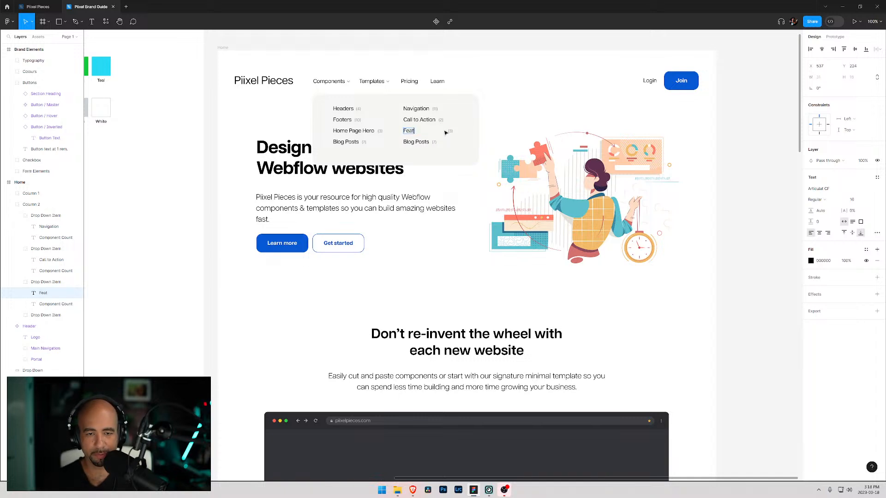
pyautogui.write('res')
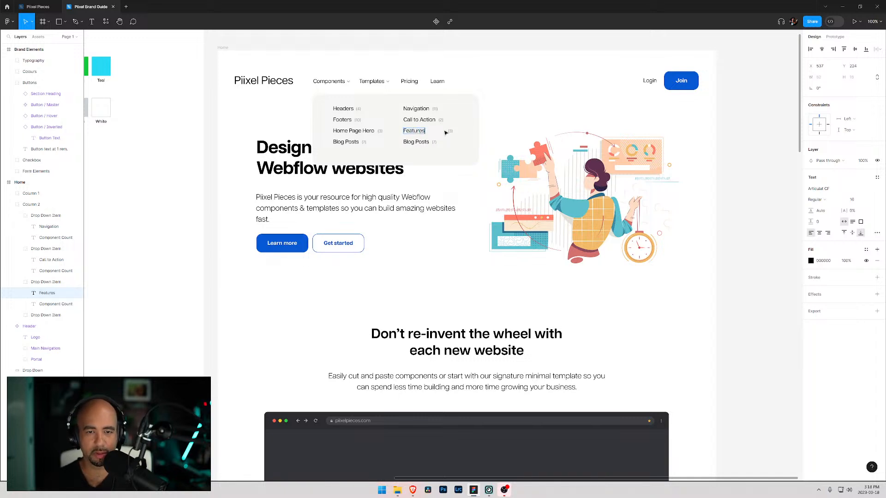
# - Shift the Features count left so it sits beside its label
pyautogui.click(42, 306)
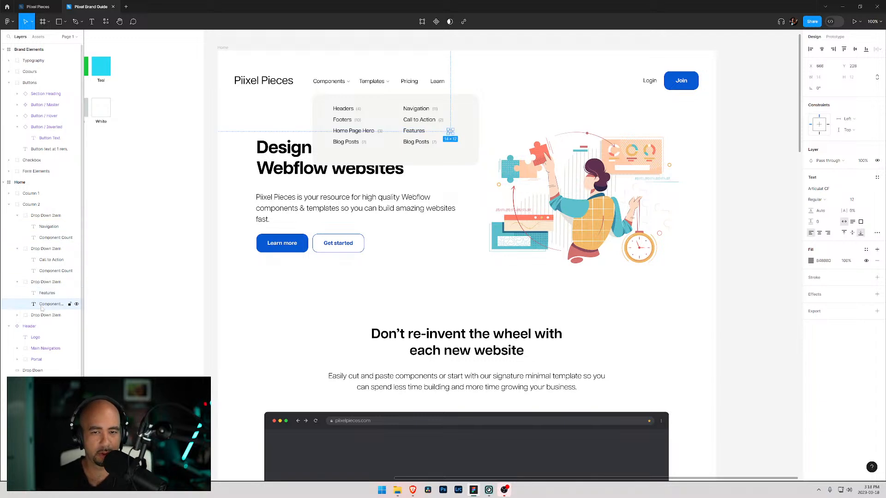
pyautogui.hotkey('shift', 'Left')
pyautogui.hotkey('shift', 'Left')
pyautogui.hotkey('shift', 'Left')
pyautogui.hotkey('shift', 'Left')
pyautogui.press('Right')
pyautogui.press('Left')
pyautogui.press('Right')
pyautogui.click(431, 137)
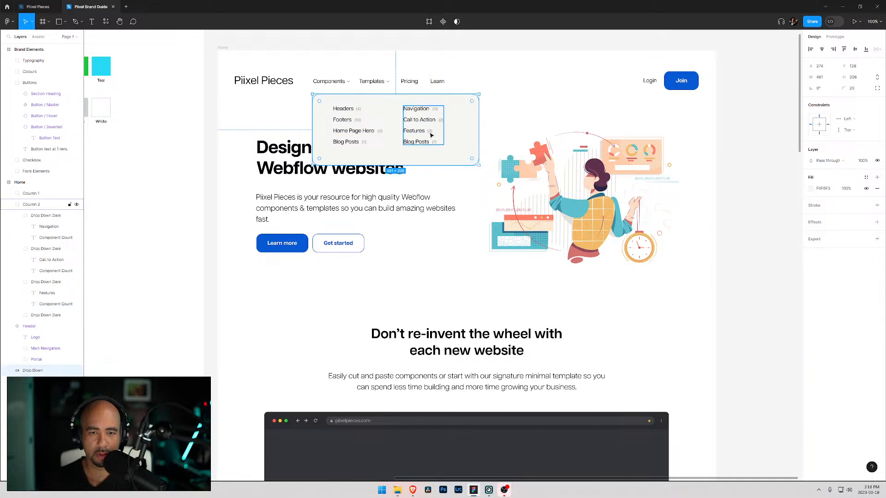
pyautogui.doubleClick(430, 132)
pyautogui.click(431, 133)
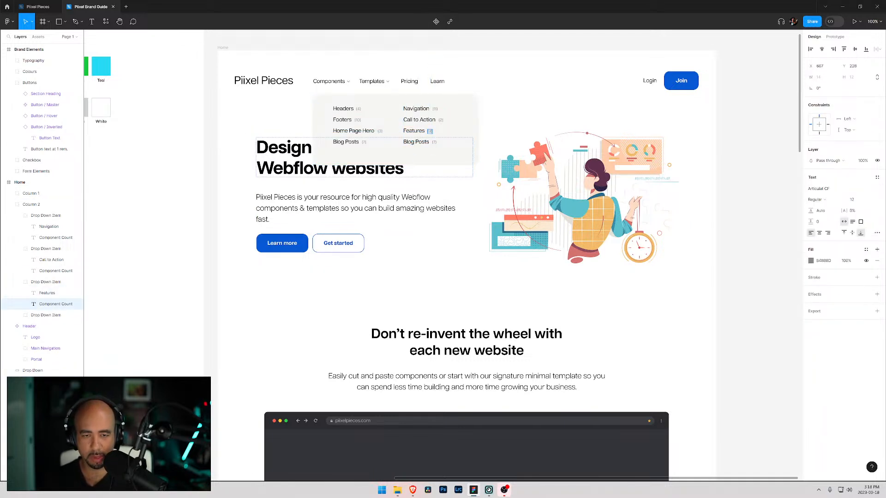
# - Rename the second column's fourth item to Pricing Table
pyautogui.doubleClick(422, 142)
pyautogui.tripleClick(422, 142)
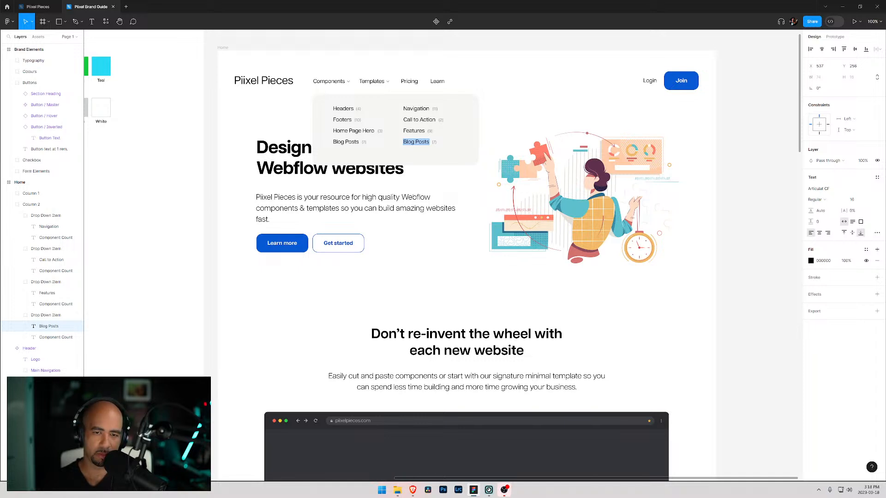
pyautogui.write('Pricing Table')
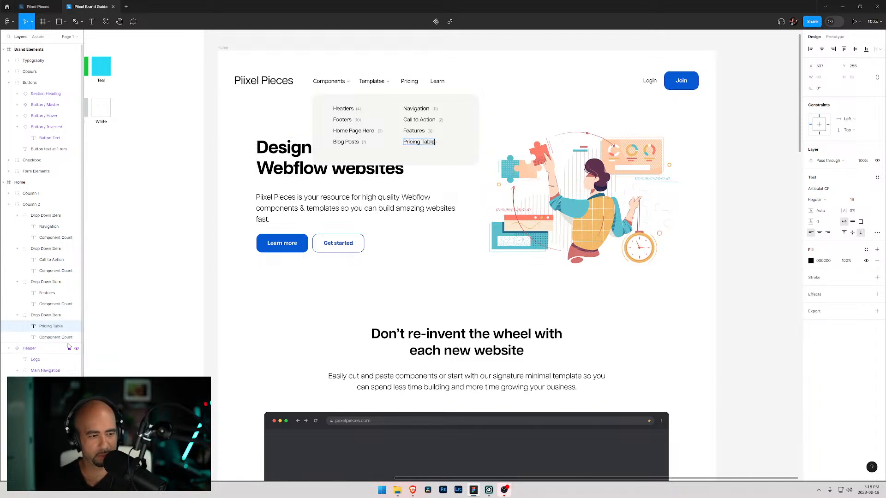
# - Position the Pricing Table count beside its label and set its text to (2)
pyautogui.click(49, 337)
pyautogui.hotkey('shift', 'Right')
pyautogui.hotkey('shift', 'Right')
pyautogui.press('Left')
pyautogui.press('Left')
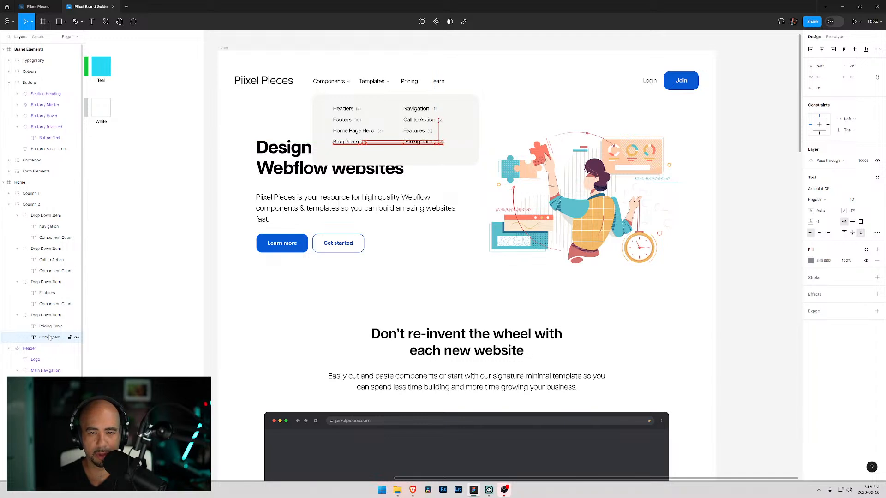
pyautogui.press('Return')
pyautogui.write('(2)')
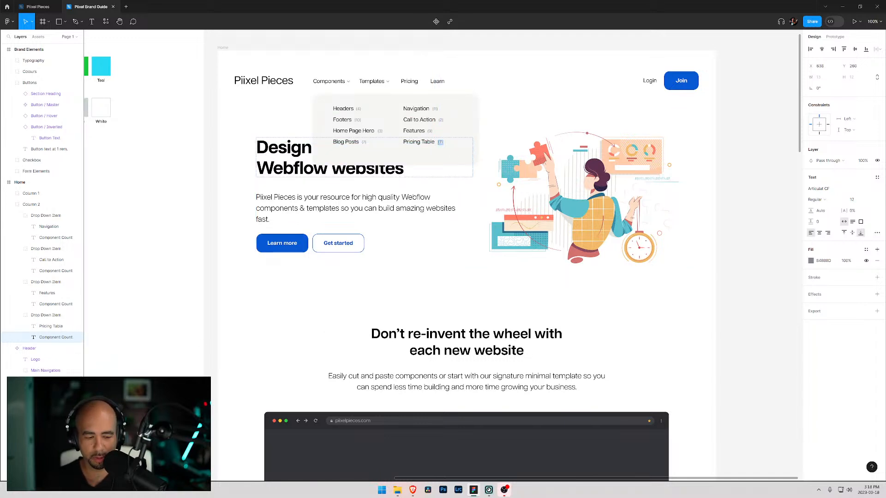
pyautogui.press('Escape')
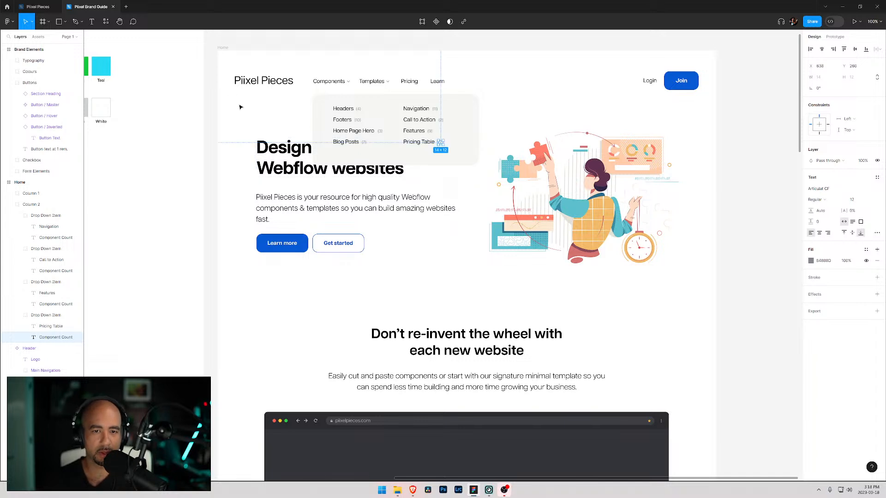
# - Resize the dropdown panel background to about 412 by 166 to fit tightly around the two columns
pyautogui.click(274, 123)
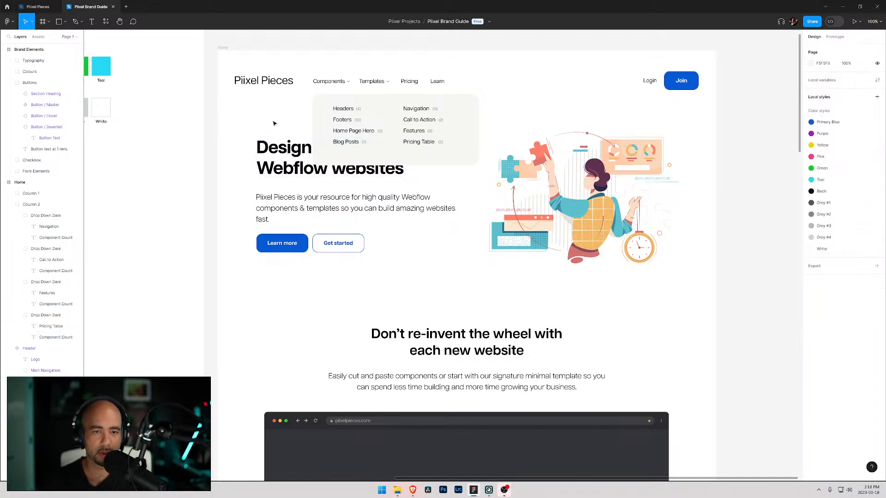
pyautogui.click(314, 111)
pyautogui.moveTo(402, 165); pyautogui.dragTo(401, 157)
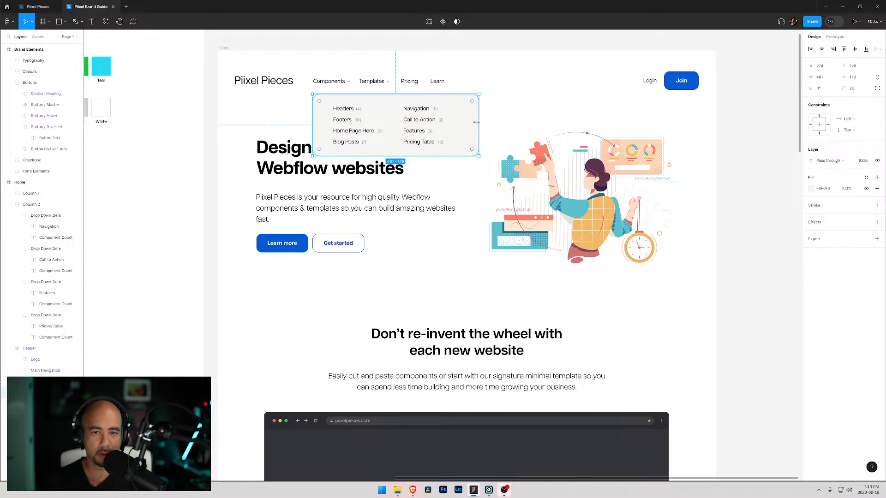
pyautogui.moveTo(480, 123); pyautogui.dragTo(458, 125)
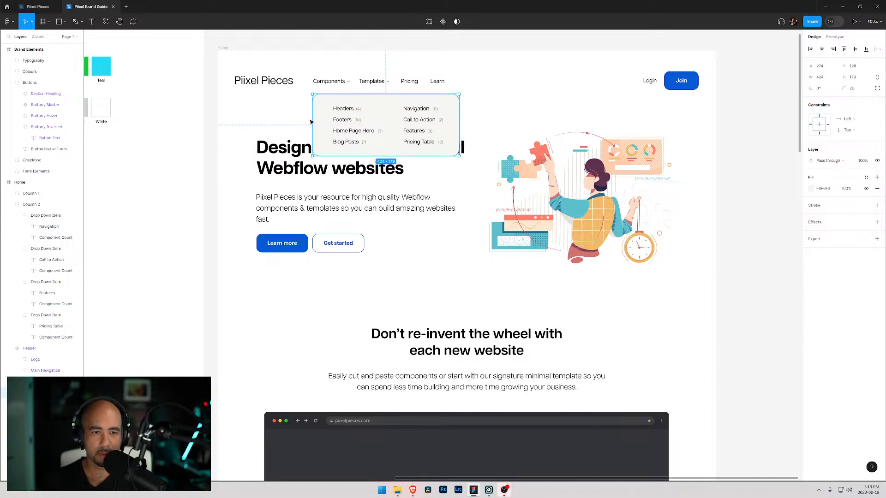
pyautogui.moveTo(312, 120); pyautogui.dragTo(315, 120)
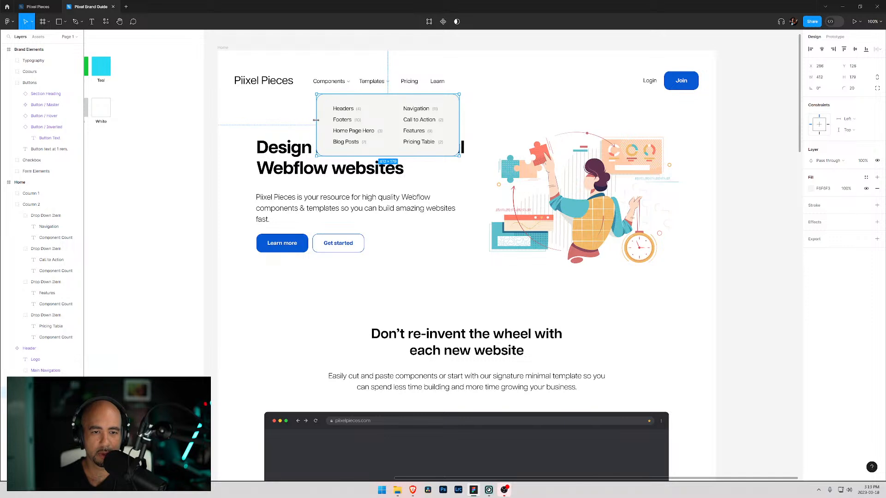
pyautogui.moveTo(386, 94); pyautogui.dragTo(385, 97)
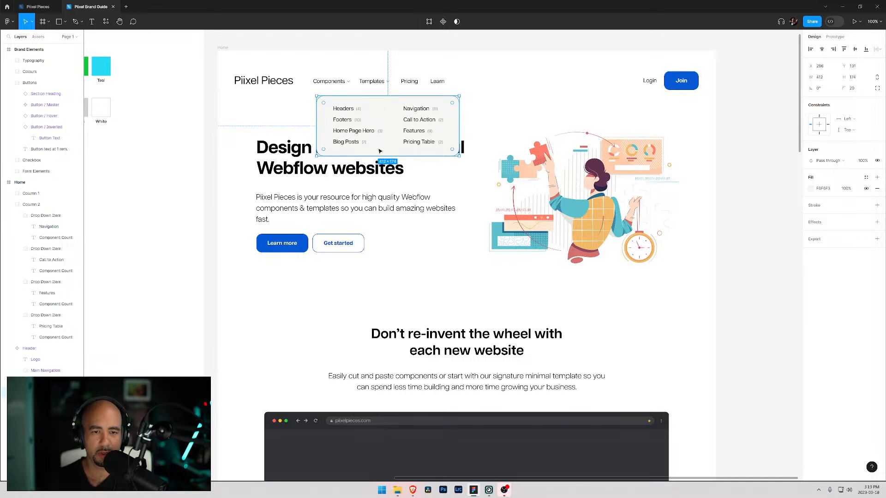
pyautogui.moveTo(378, 154); pyautogui.dragTo(378, 151)
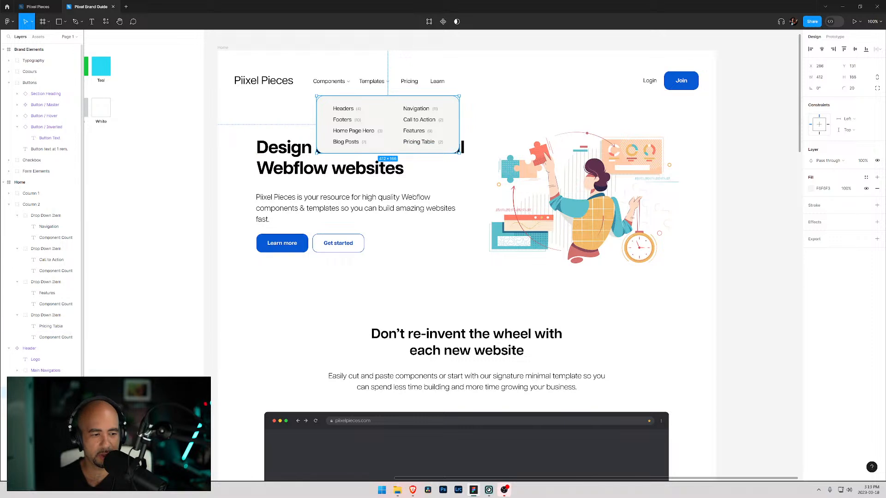
# - Move the Drop Down layer beneath Column 1 and Column 2 and select all three layers
pyautogui.click(17, 215)
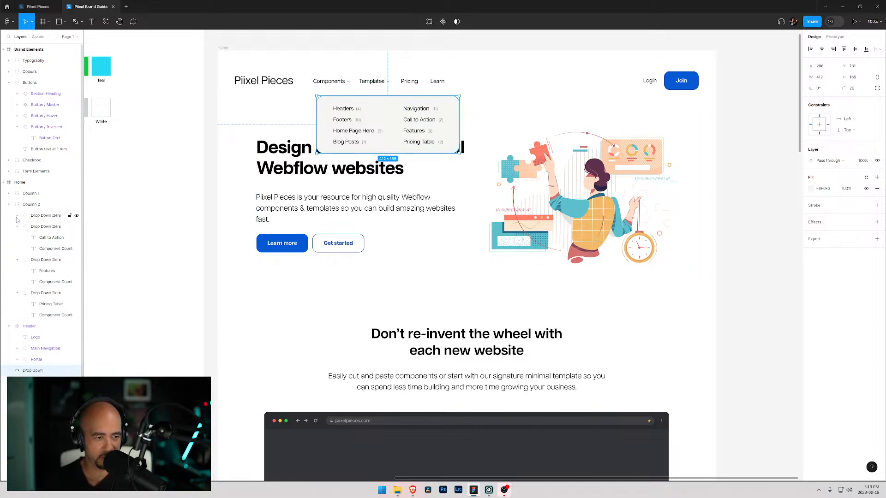
pyautogui.click(9, 206)
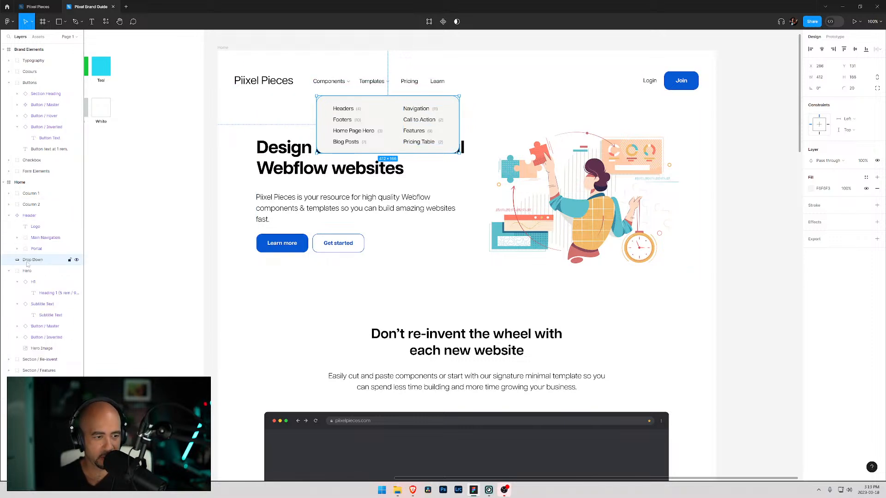
pyautogui.moveTo(26, 262); pyautogui.dragTo(37, 213)
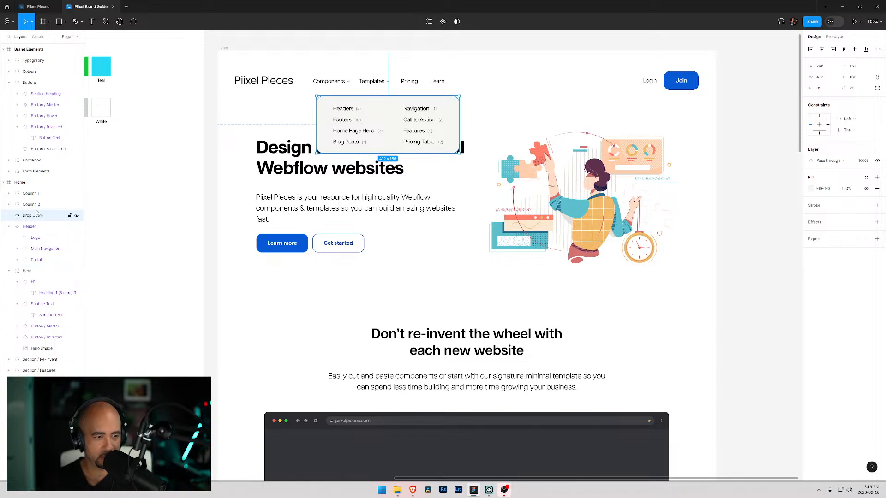
pyautogui.keyDown('shift'); pyautogui.click(28, 197); pyautogui.keyUp('shift')
pyautogui.click(28, 216)
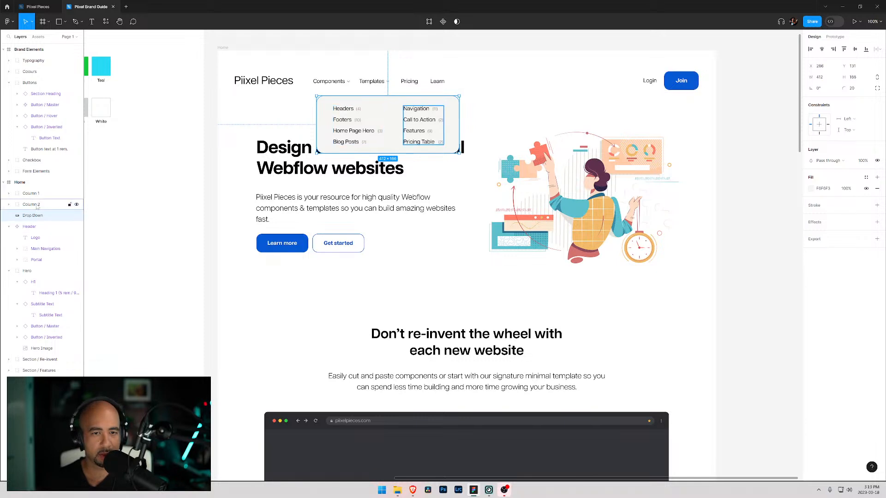
pyautogui.click(34, 205)
pyautogui.keyDown('shift'); pyautogui.click(31, 194); pyautogui.keyUp('shift')
pyautogui.keyDown('shift'); pyautogui.click(33, 215); pyautogui.keyUp('shift')
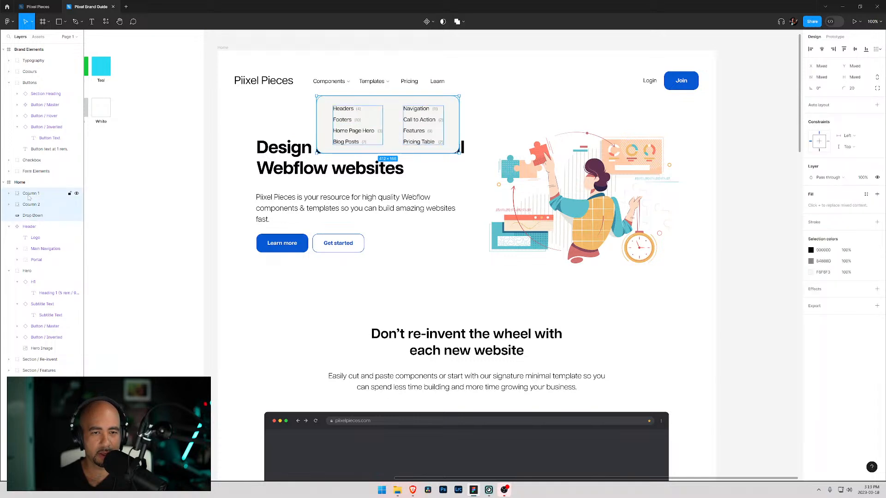
# - Centre the columns vertically in the panel and distribute their horizontal spacing evenly
pyautogui.click(879, 50)
pyautogui.click(816, 71)
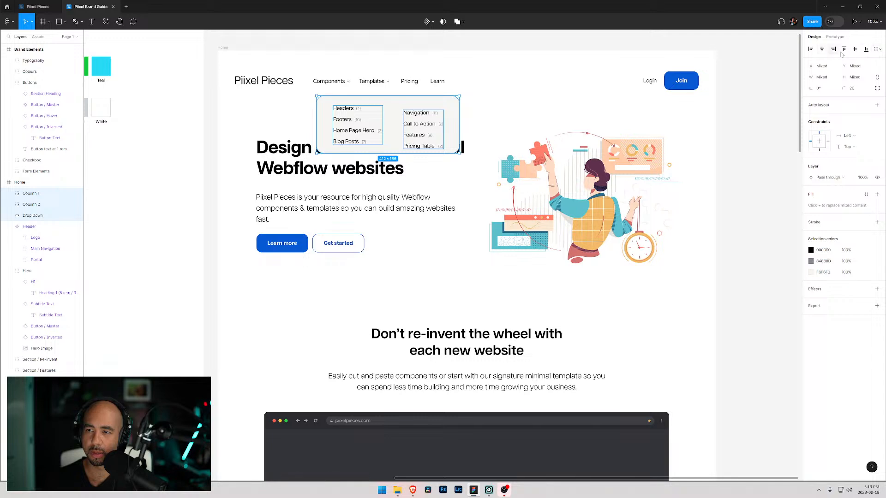
pyautogui.click(854, 51)
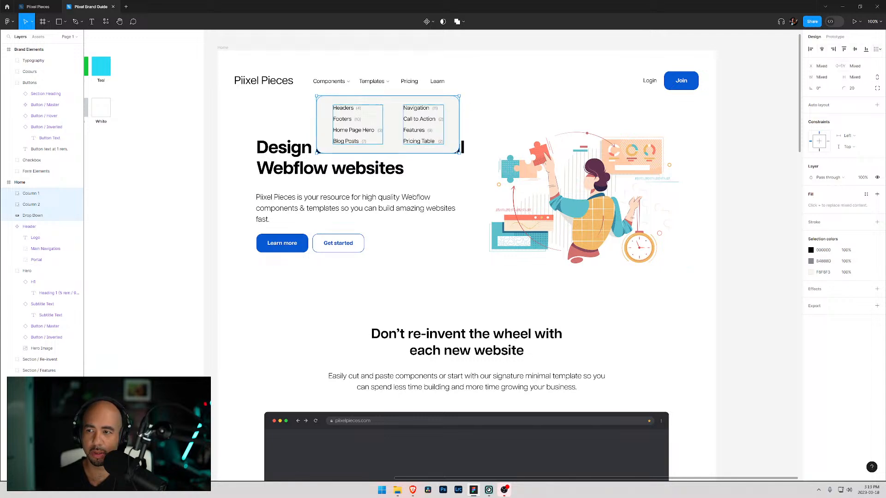
pyautogui.click(878, 50)
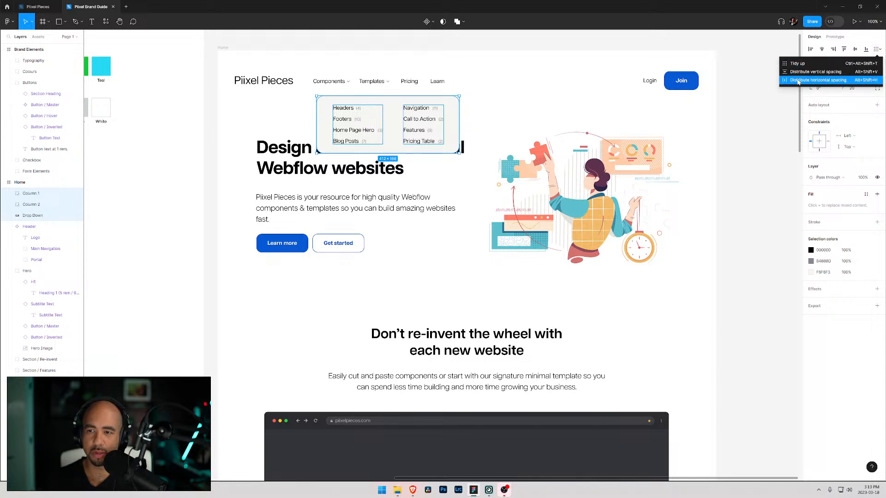
pyautogui.click(801, 80)
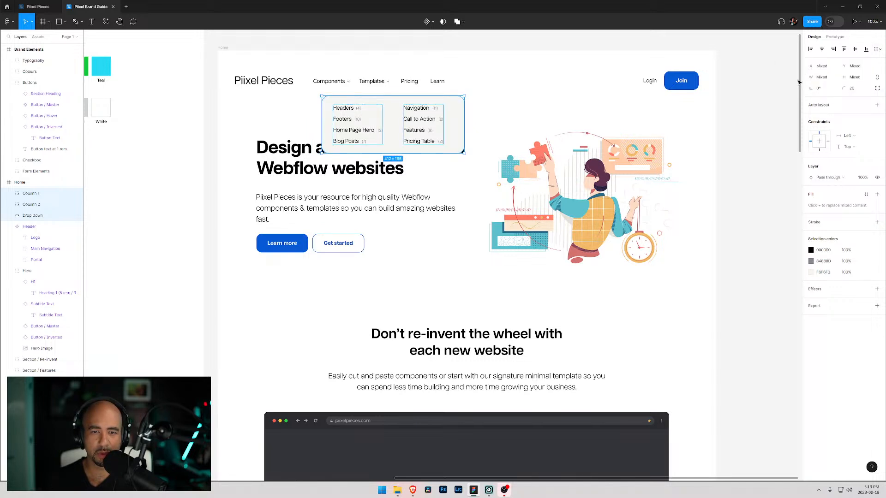
pyautogui.click(879, 49)
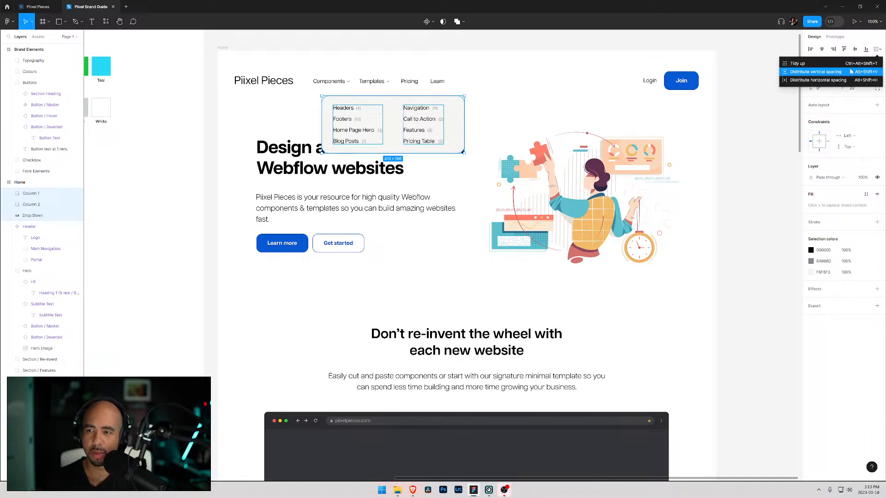
pyautogui.click(828, 81)
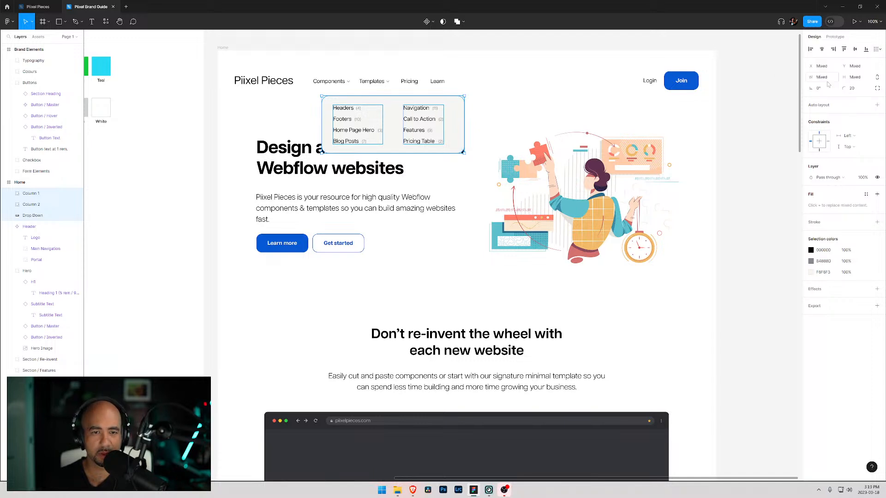
# - Nudge the first column closer to the second and select both columns together
pyautogui.moveTo(362, 119); pyautogui.dragTo(415, 119)
pyautogui.click(416, 119)
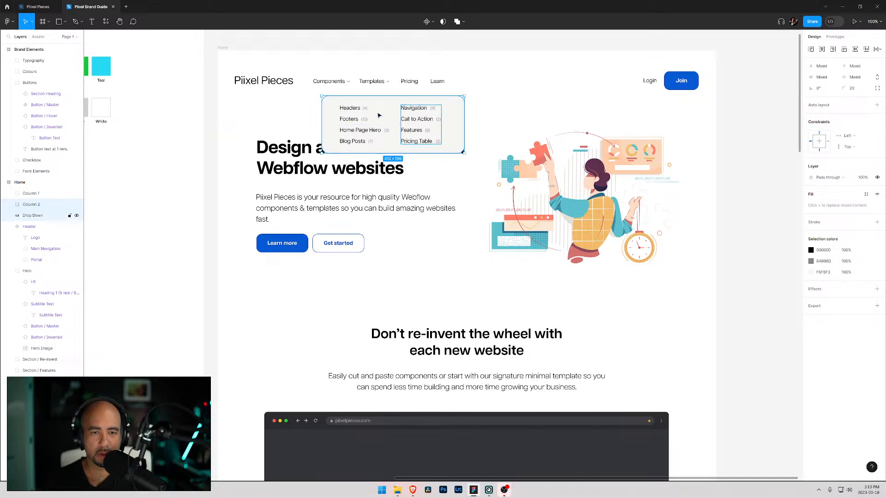
pyautogui.keyDown('shift'); pyautogui.click(349, 121); pyautogui.keyUp('shift')
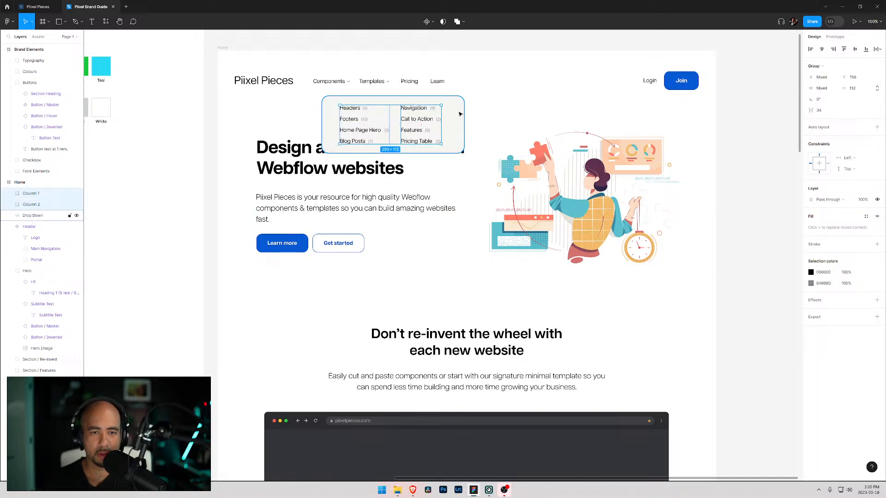
# - Try aligning the two columns' horizontal centres, then undo the alignment
pyautogui.click(823, 50)
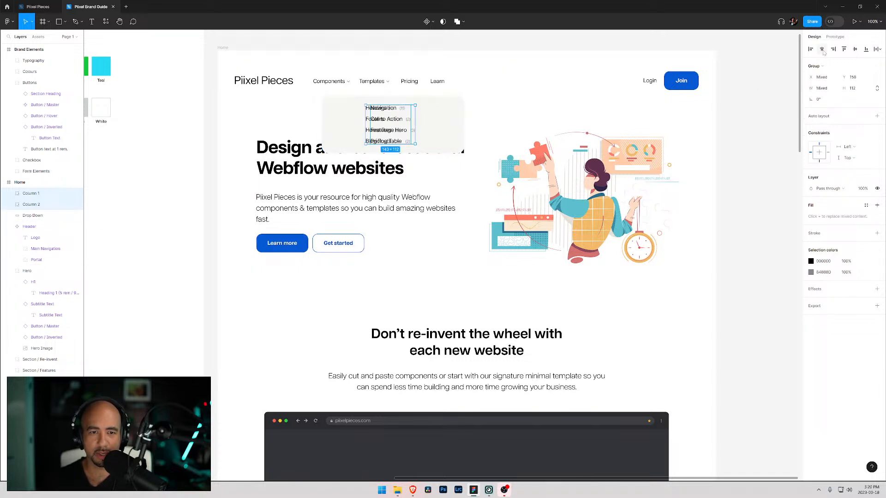
pyautogui.hotkey('ctrl', 'z')
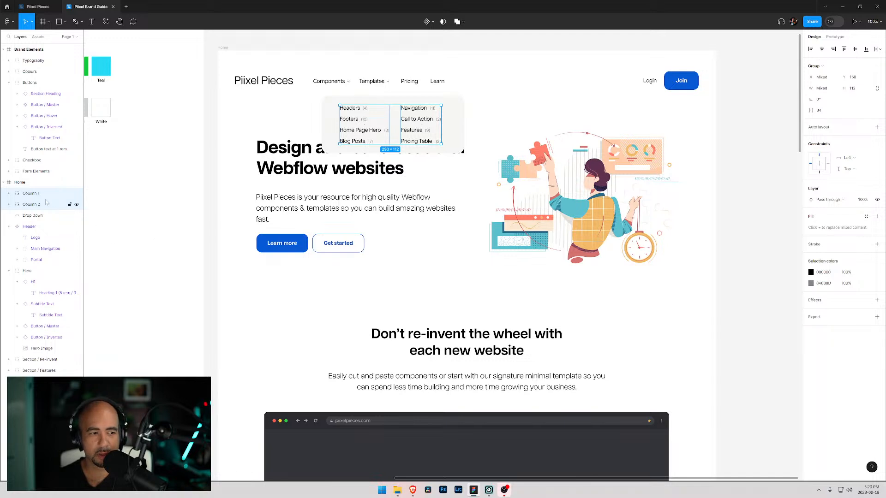
# - Group the two item columns together
pyautogui.hotkey('ctrl', 'g')
pyautogui.click(29, 203)
pyautogui.keyDown('shift'); pyautogui.click(27, 196); pyautogui.keyUp('shift')
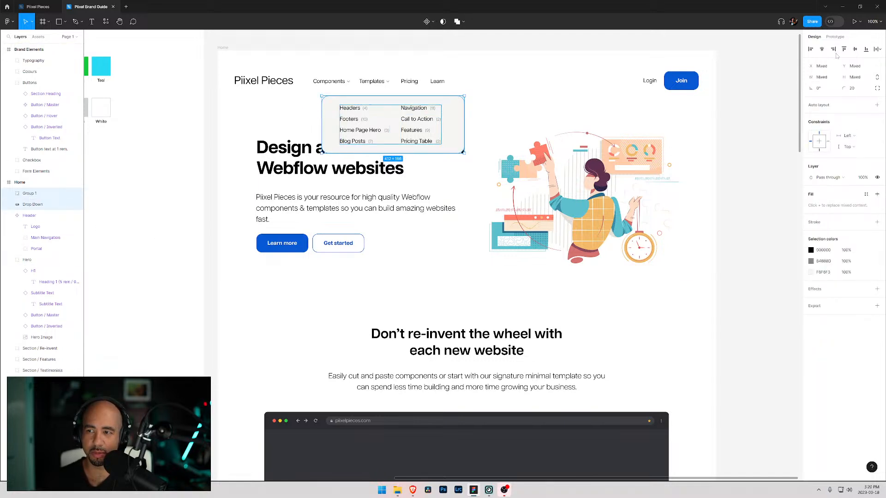
pyautogui.click(318, 159)
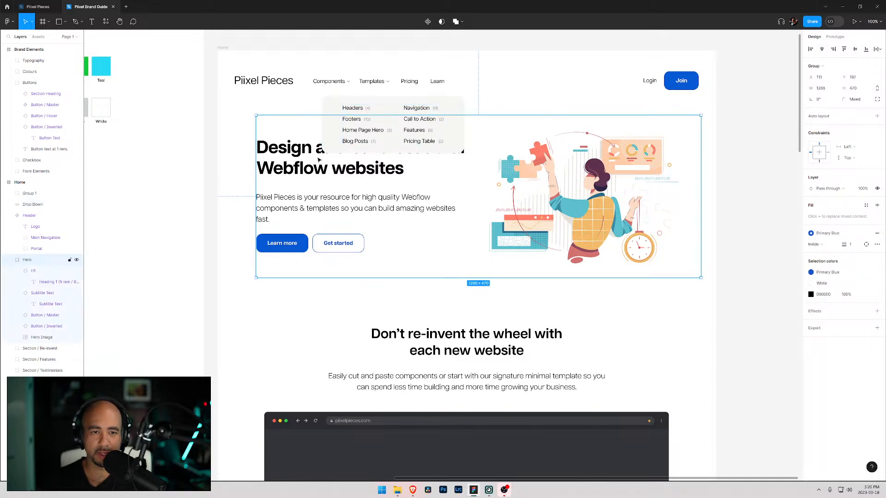
pyautogui.click(290, 106)
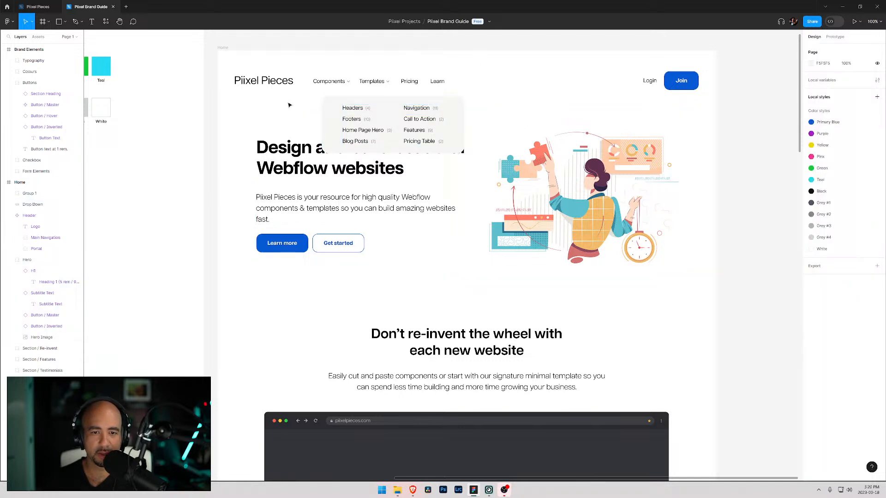
# - Shift the Drop Down panel and centre the column group horizontally on it
pyautogui.click(328, 112)
pyautogui.moveTo(322, 116); pyautogui.dragTo(334, 119)
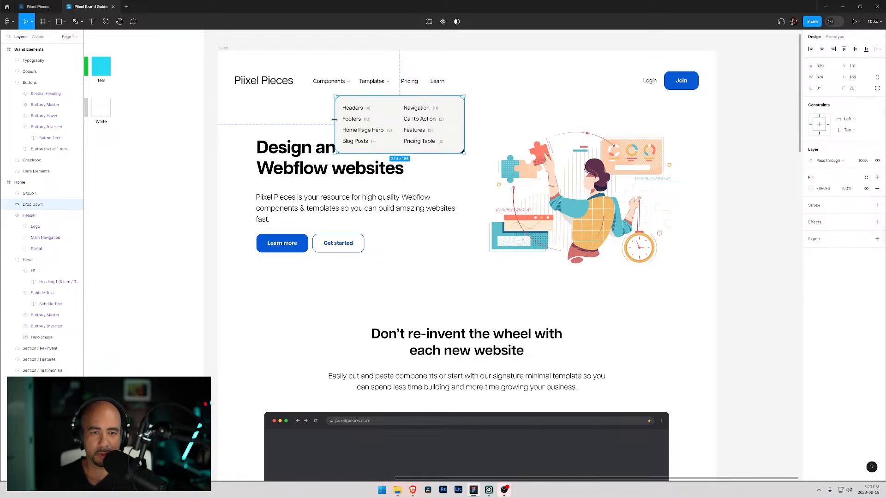
pyautogui.keyDown('shift'); pyautogui.click(43, 193); pyautogui.keyUp('shift')
pyautogui.click(822, 49)
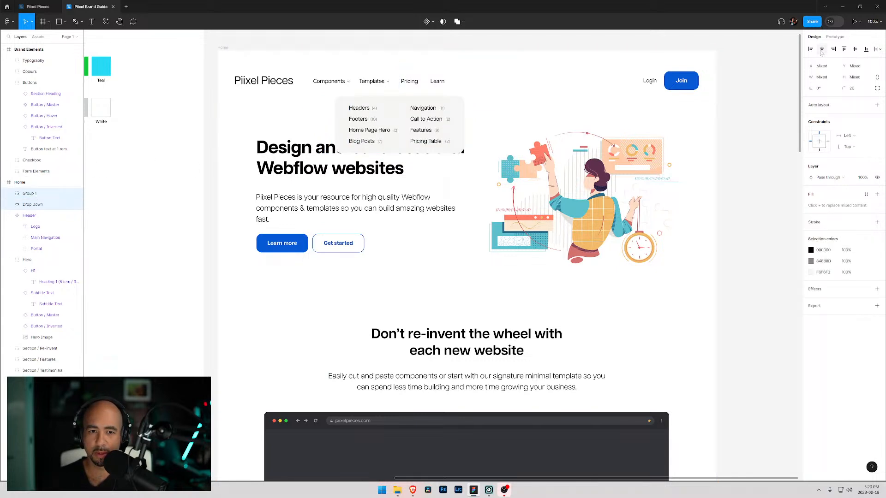
# - Move the panel and columns together so they sit beneath the Components navigation item
pyautogui.moveTo(372, 103); pyautogui.dragTo(349, 97)
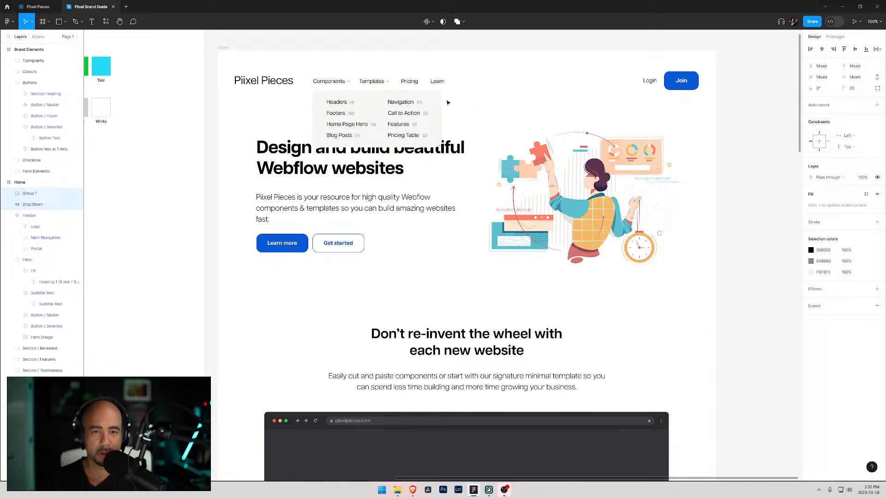
pyautogui.click(474, 102)
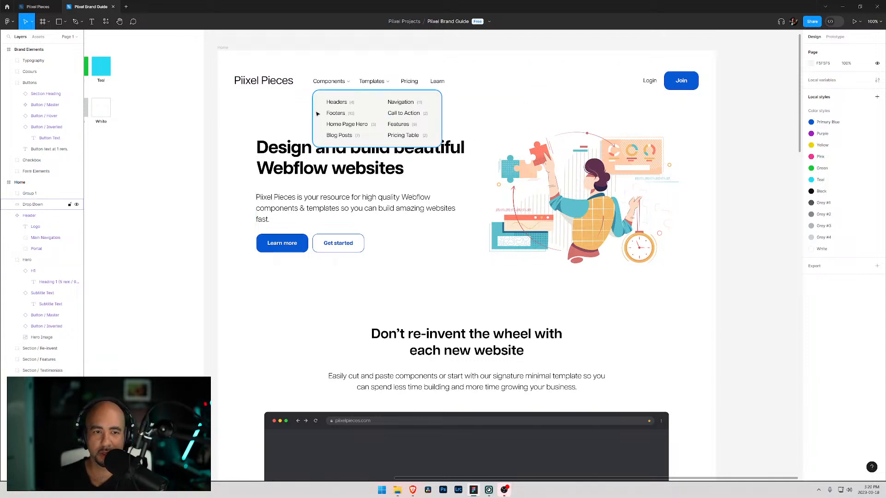
pyautogui.click(333, 122)
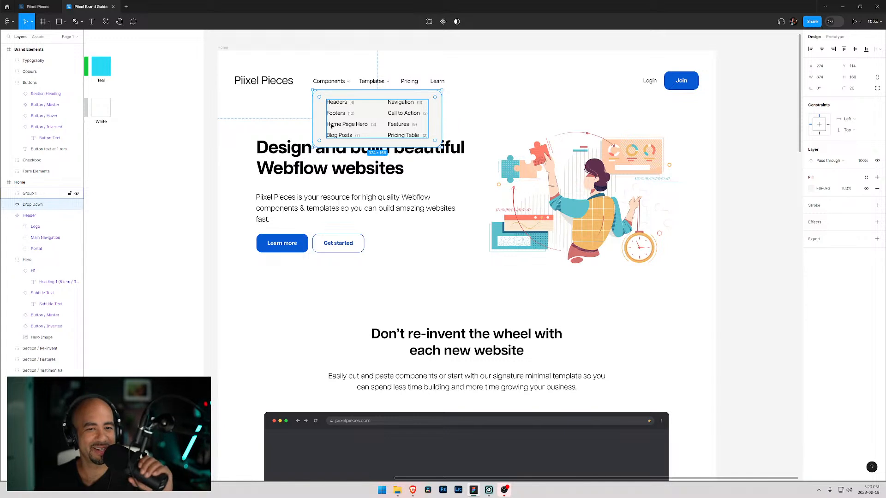
pyautogui.click(278, 109)
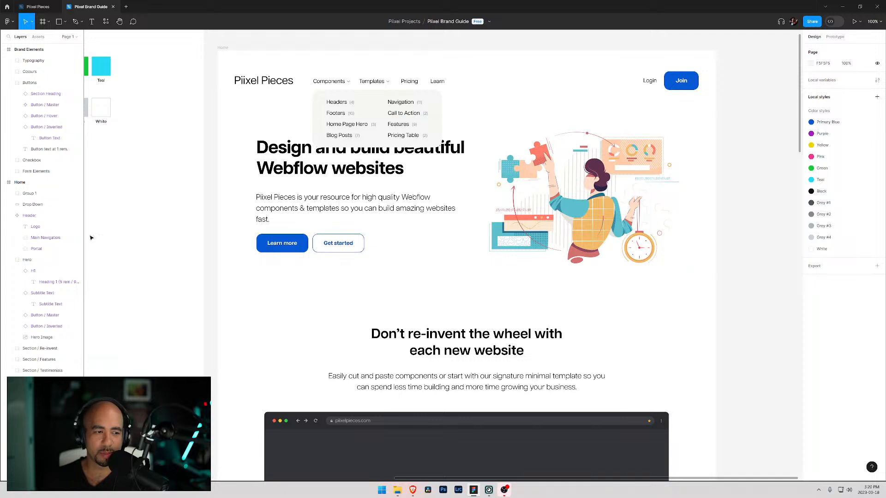
# - Rename the column group Drop Down Items
pyautogui.click(7, 193)
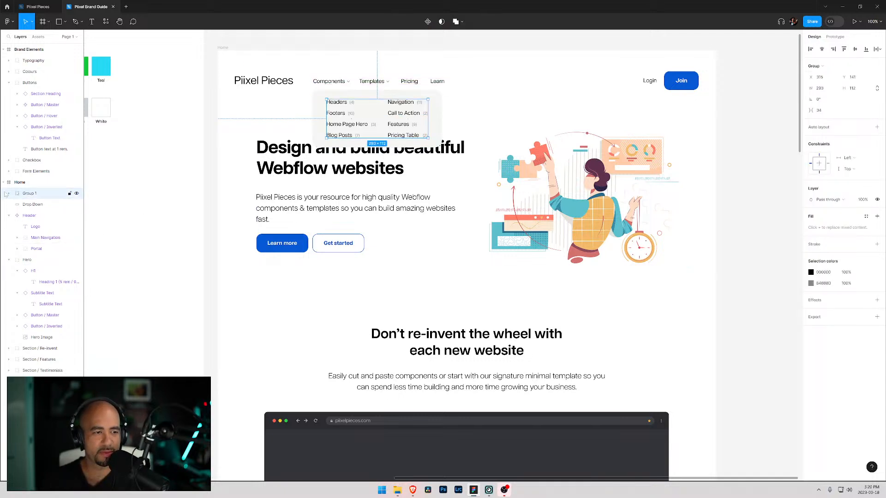
pyautogui.doubleClick(29, 194)
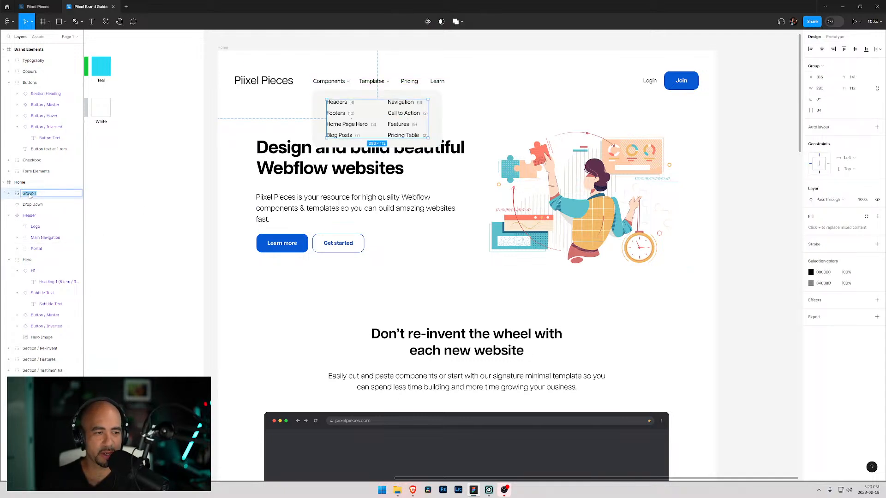
pyautogui.click(8, 194)
pyautogui.doubleClick(29, 195)
pyautogui.write('D')
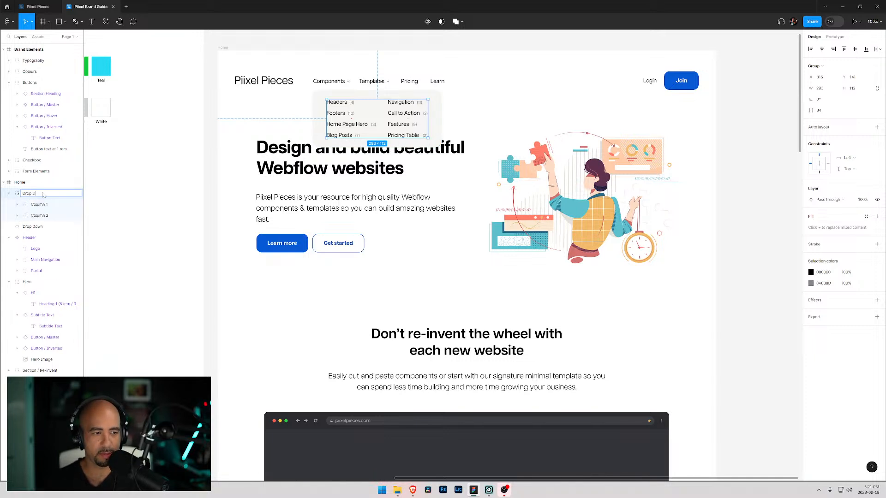
pyautogui.write('rop Down Itemstem')
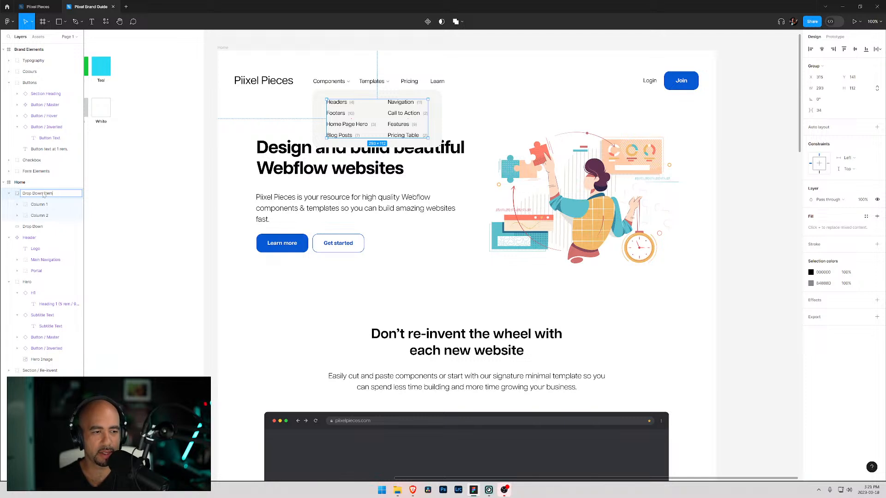
pyautogui.press('Return')
pyautogui.click(10, 194)
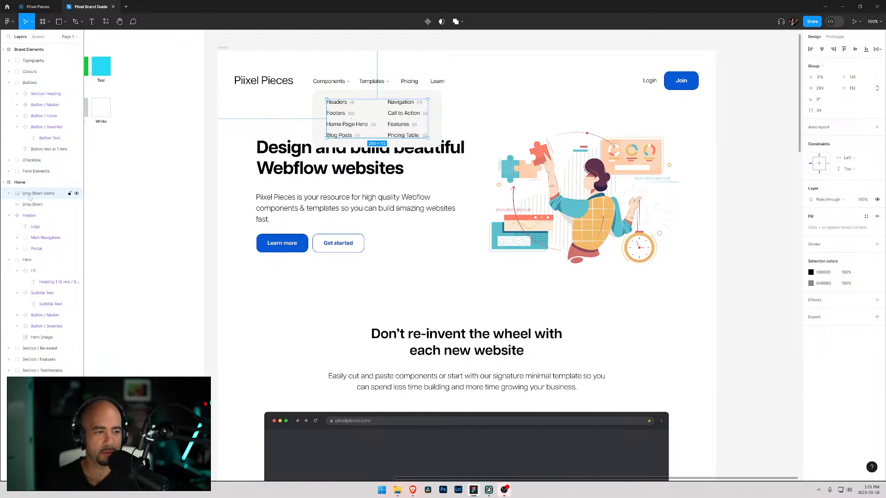
pyautogui.keyDown('shift'); pyautogui.click(29, 208); pyautogui.keyUp('shift')
pyautogui.hotkey('ctrl', 'g')
pyautogui.doubleClick(57, 196)
pyautogui.write('Drop')
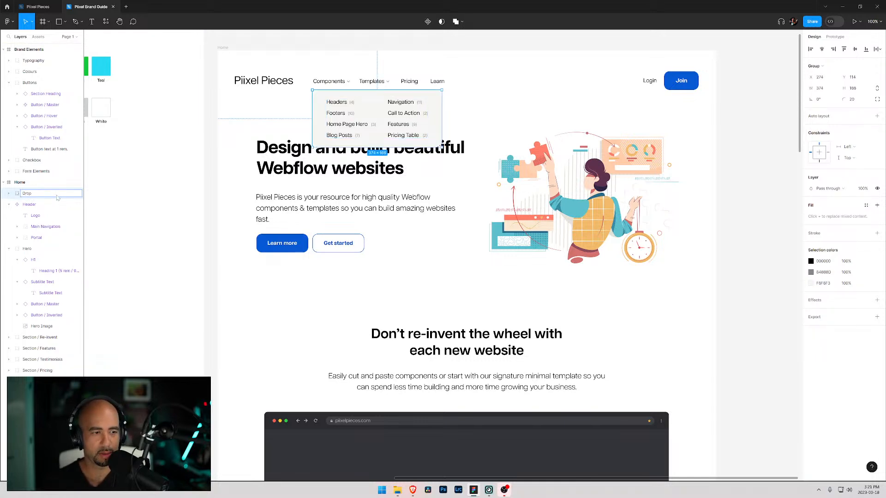
pyautogui.press('Escape')
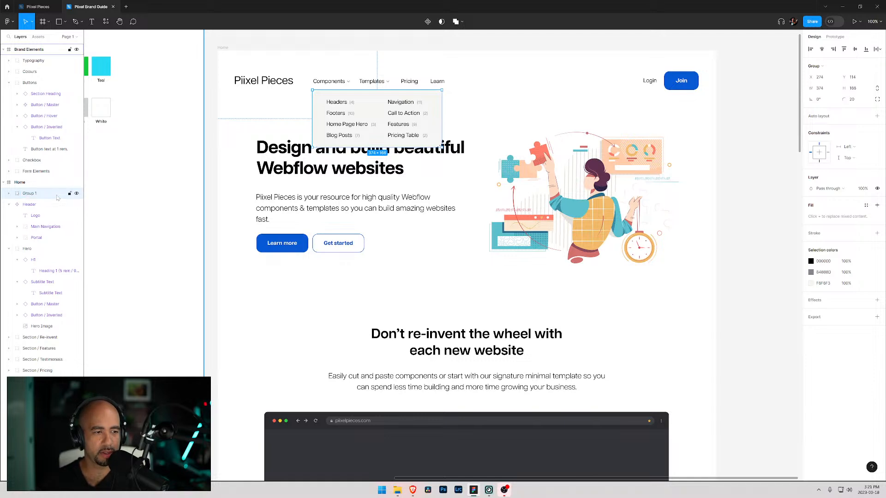
pyautogui.click(9, 194)
pyautogui.press('Tab')
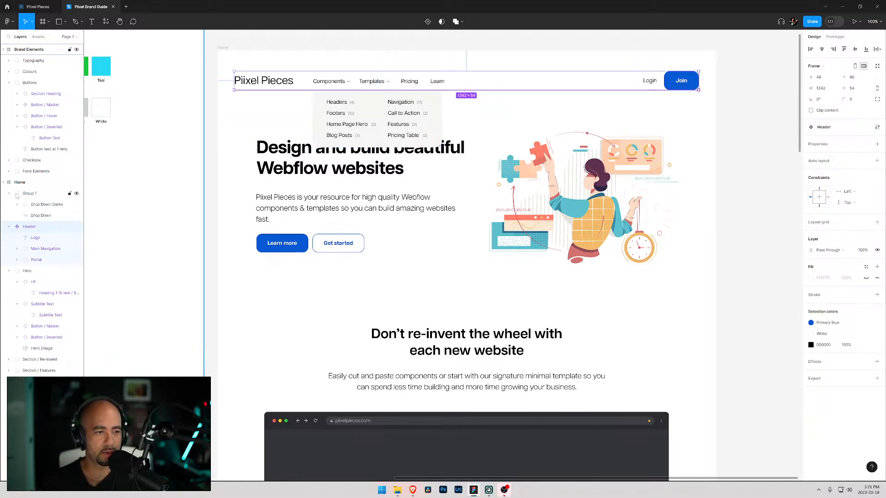
pyautogui.click(20, 197)
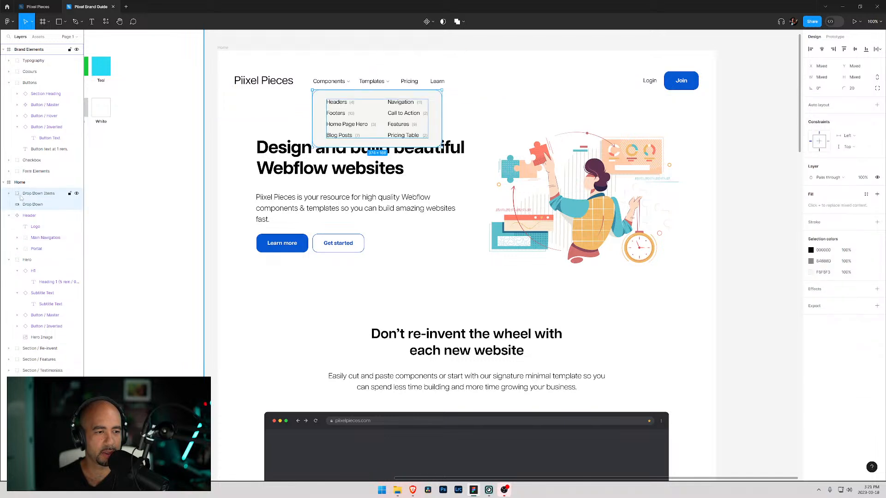
pyautogui.hotkey('ctrl', 'shift', 'g')
# - Turn the Drop Down Items group and Drop Down panel into a component
pyautogui.keyDown('shift'); pyautogui.click(28, 195); pyautogui.keyUp('shift')
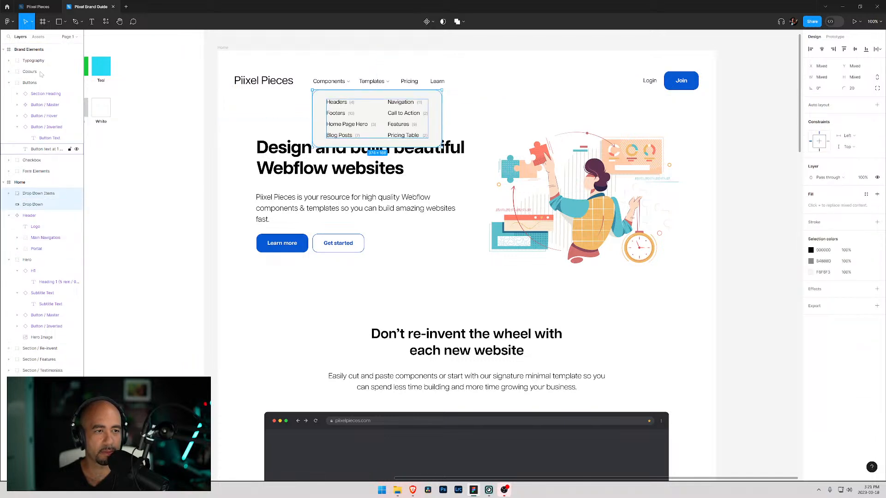
pyautogui.click(434, 23)
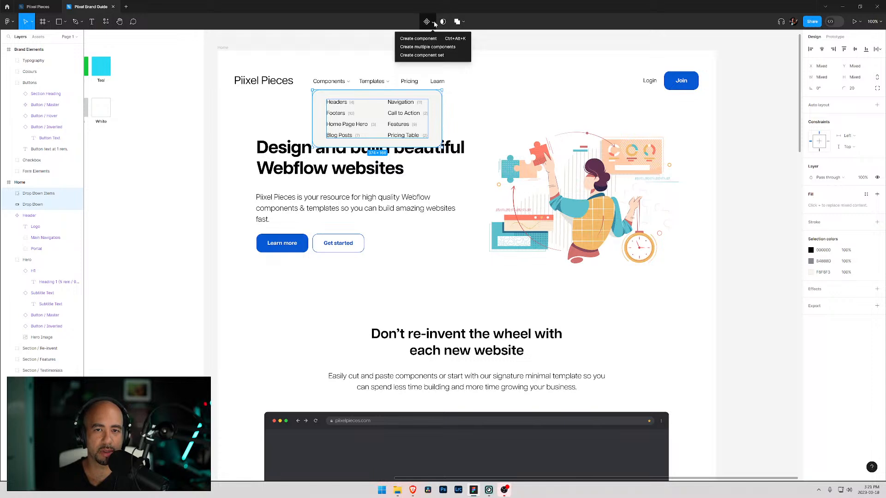
pyautogui.click(423, 40)
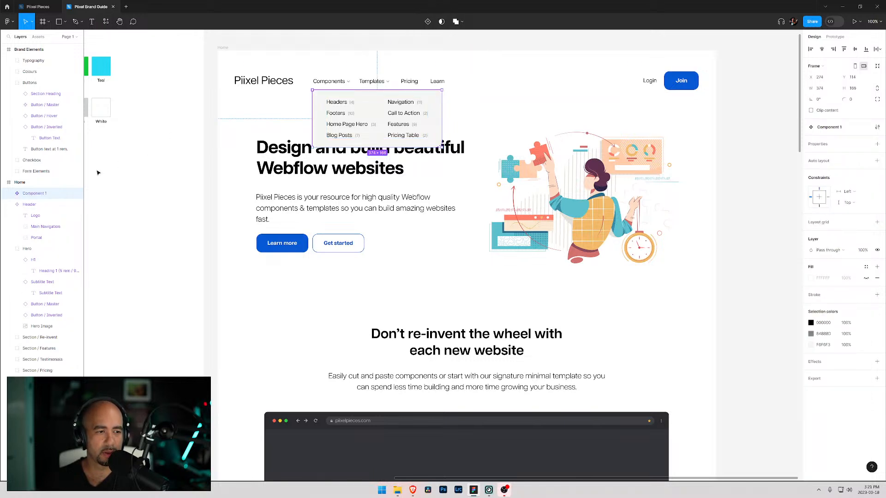
# - Rename the component Drop Down / Main Menu
pyautogui.doubleClick(71, 192)
pyautogui.write('Drop')
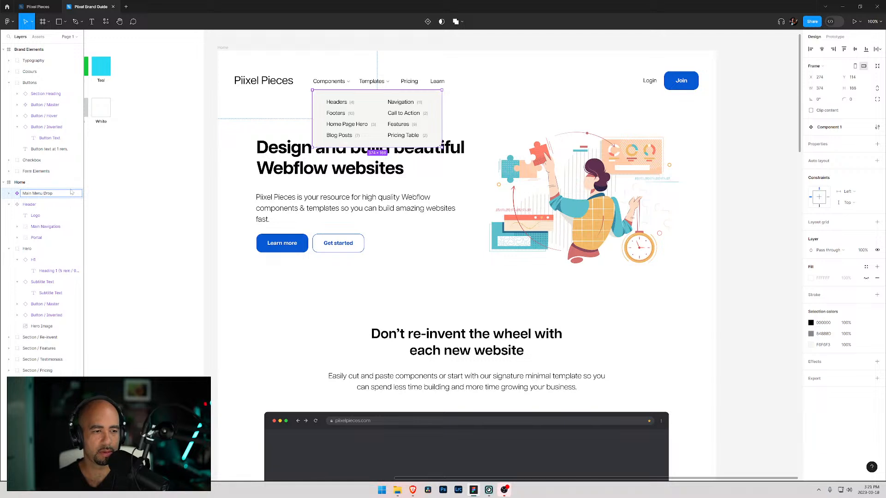
pyautogui.hotkey('ctrl', 'a')
pyautogui.write('Drop')
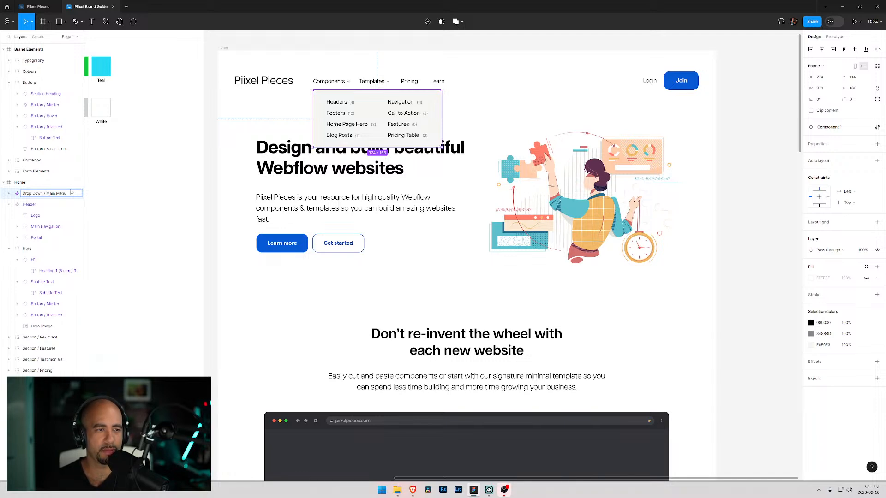
pyautogui.press('Return')
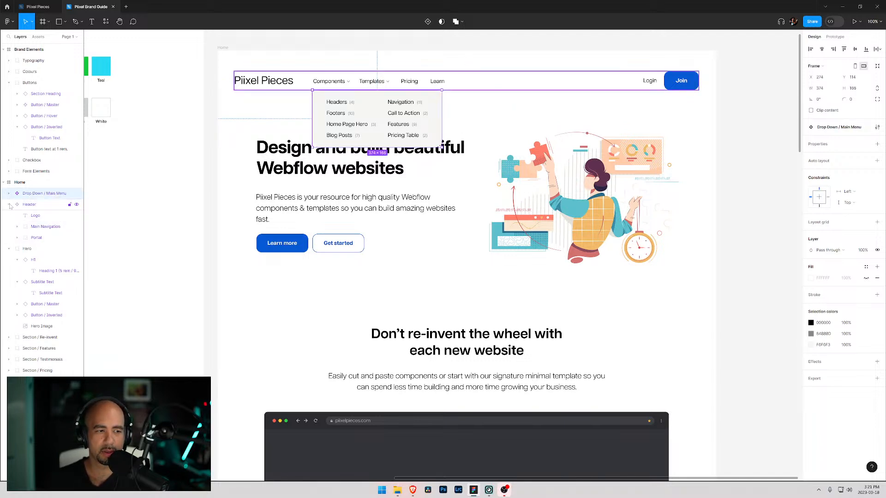
# - Try to move the component layer below the Header layer in the layer order
pyautogui.moveTo(27, 194); pyautogui.dragTo(32, 232)
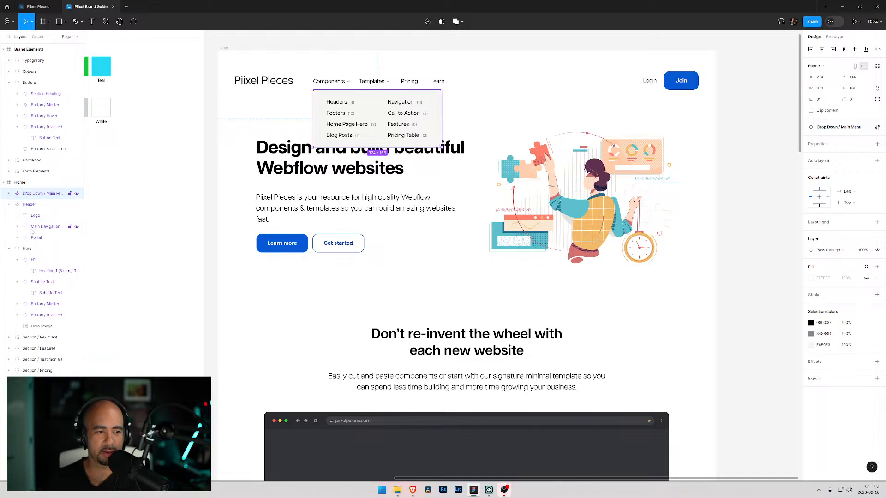
pyautogui.click(9, 205)
pyautogui.click(6, 208)
pyautogui.click(31, 194)
pyautogui.click(8, 205)
pyautogui.moveTo(31, 195); pyautogui.dragTo(31, 216)
pyautogui.click(8, 204)
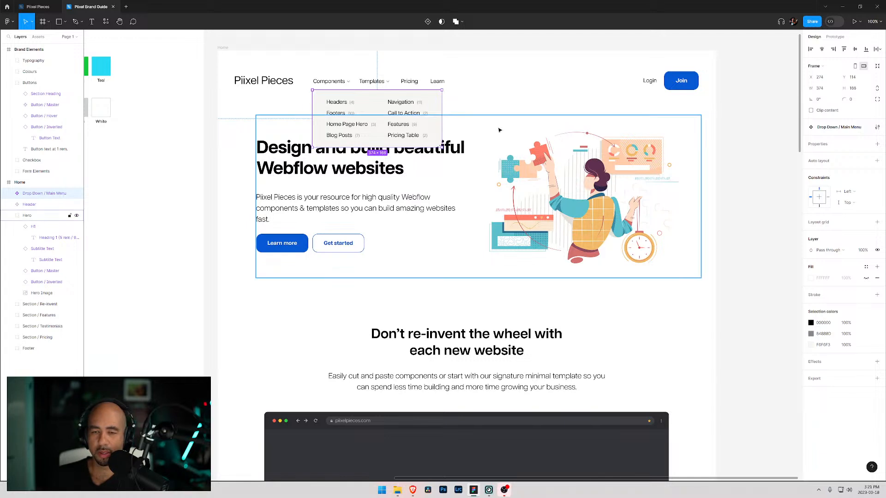
# - Widen the Drop Down panel inside the component to make room for a third column
pyautogui.click(496, 114)
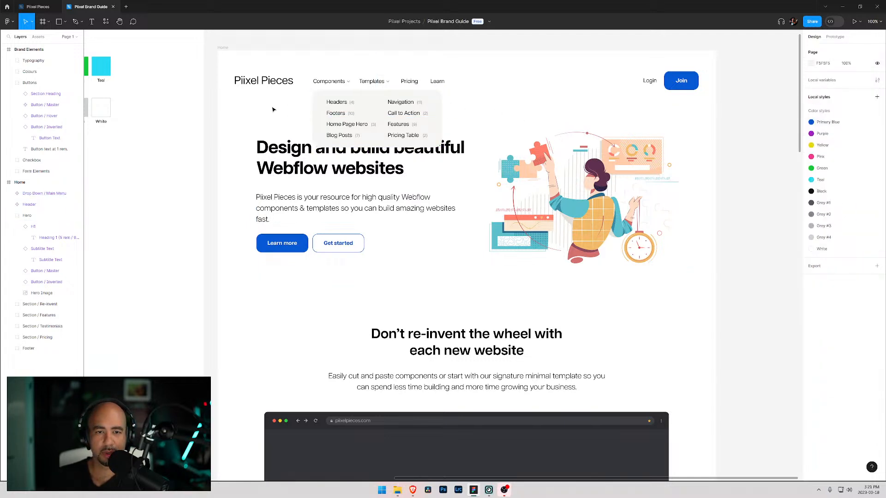
pyautogui.click(321, 102)
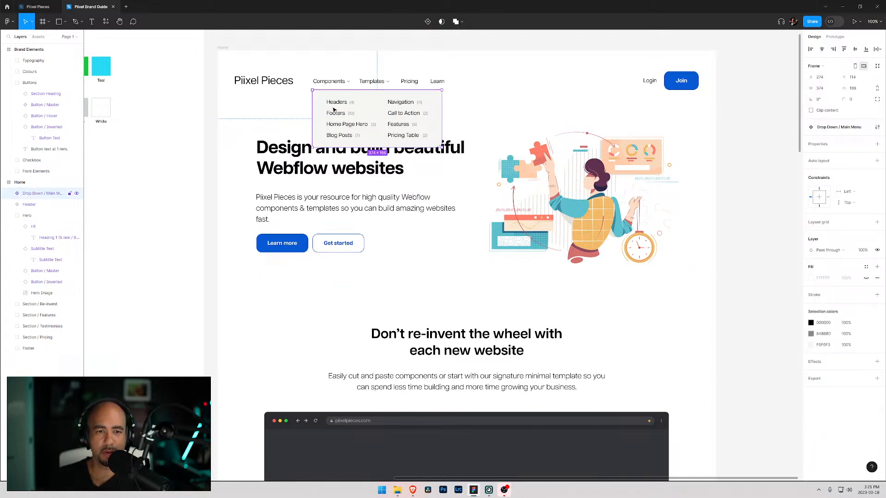
pyautogui.click(9, 195)
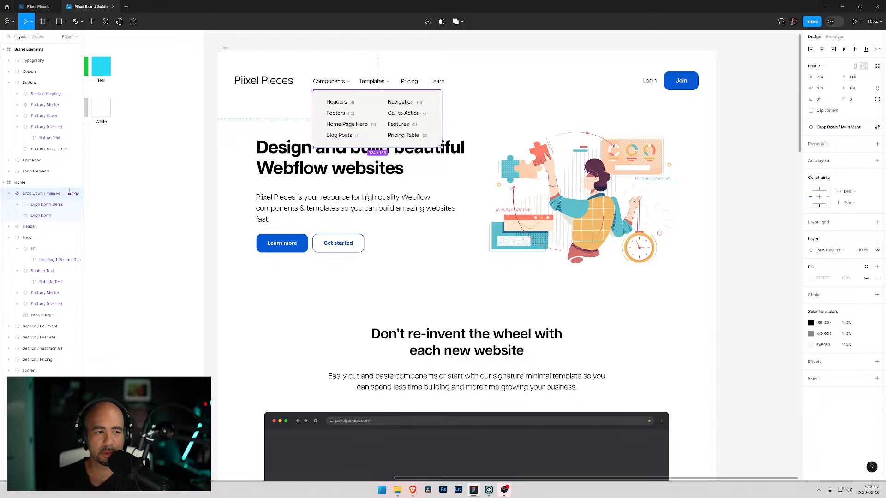
pyautogui.click(42, 204)
pyautogui.click(17, 205)
pyautogui.click(40, 238)
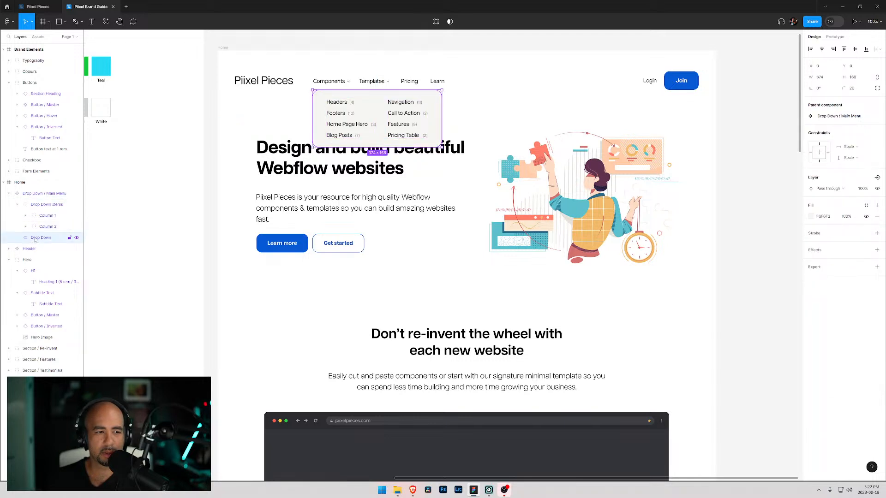
pyautogui.moveTo(438, 124); pyautogui.dragTo(528, 117)
# - Duplicate the second column and move the copy to the right as a third column
pyautogui.click(43, 227)
pyautogui.hotkey('ctrl', 'd')
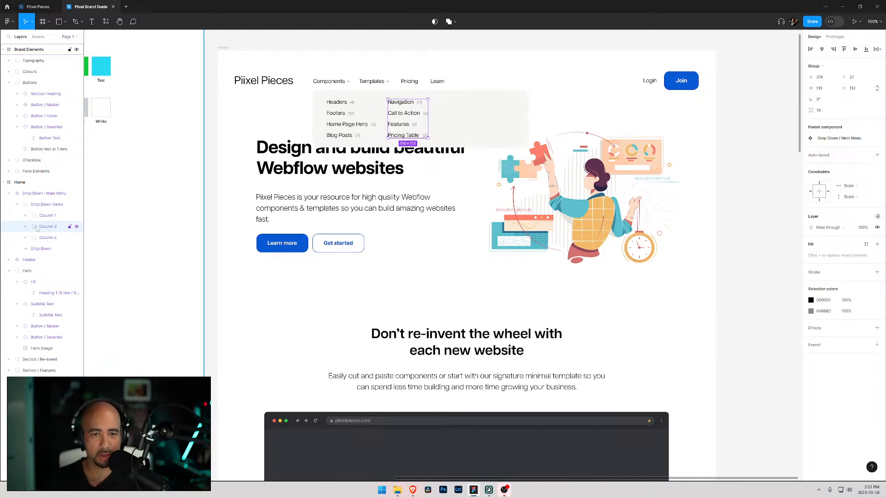
pyautogui.moveTo(41, 230); pyautogui.dragTo(45, 243)
pyautogui.moveTo(400, 124); pyautogui.dragTo(461, 124)
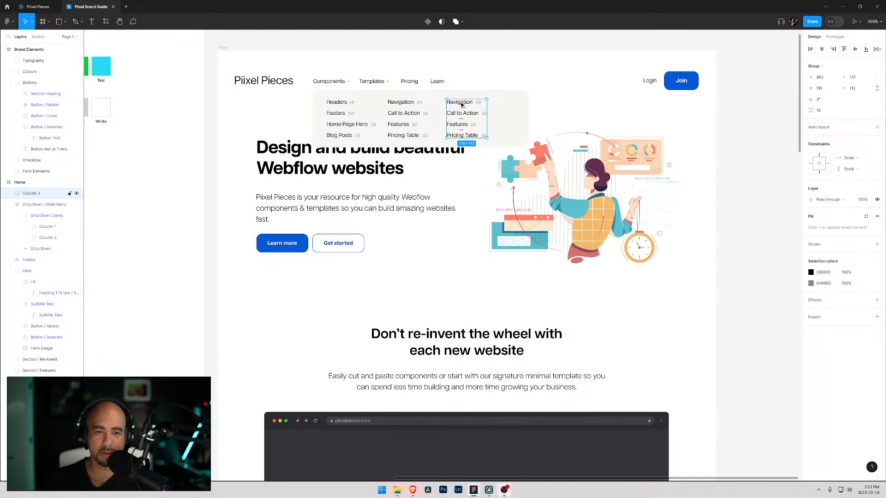
# - Change the third column's first item label to About
pyautogui.doubleClick(461, 105)
pyautogui.doubleClick(461, 105)
pyautogui.doubleClick(470, 103)
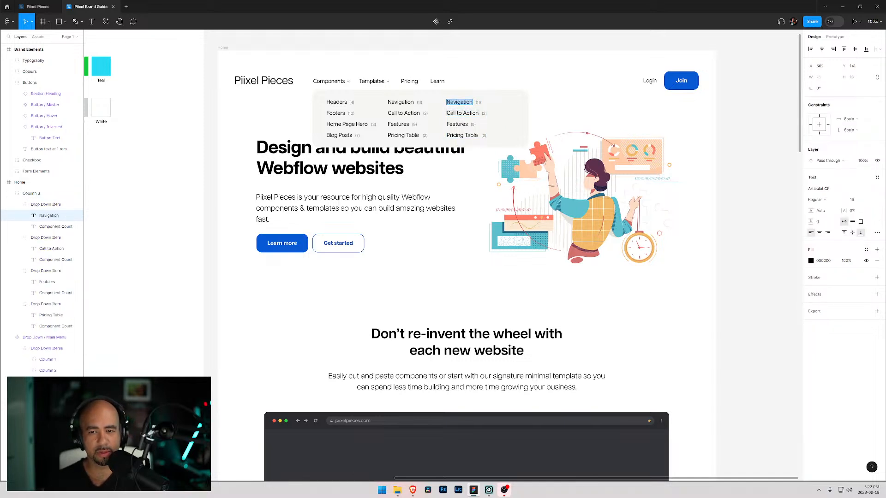
pyautogui.write('About')
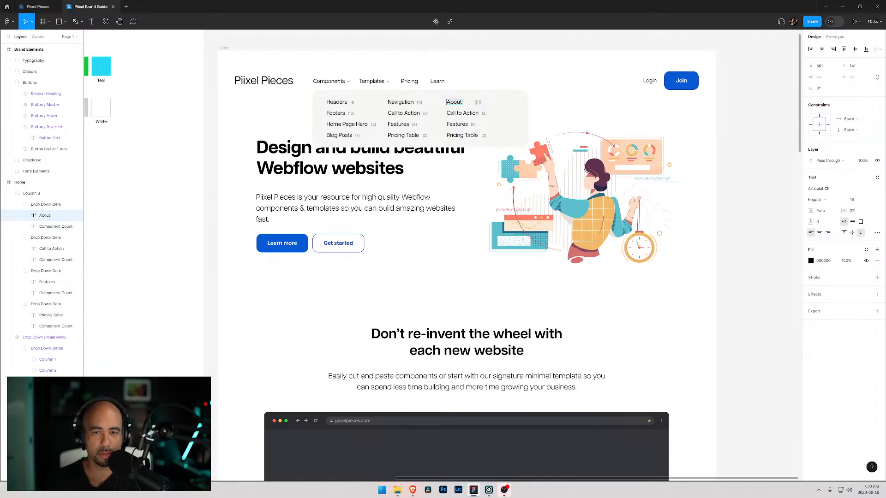
pyautogui.click(478, 102)
pyautogui.click(478, 103)
pyautogui.moveTo(479, 105); pyautogui.dragTo(479, 105)
pyautogui.click(475, 104)
pyautogui.click(467, 104)
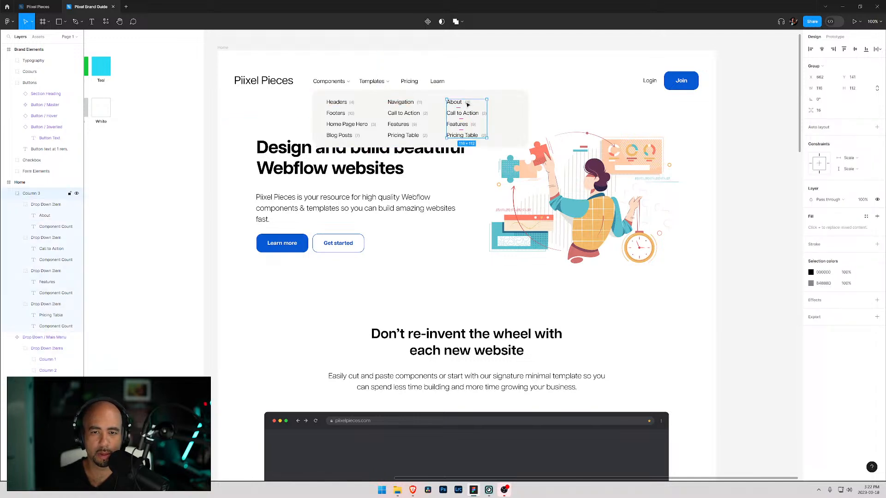
# - Rename the third column's second item label to Landing Page
pyautogui.doubleClick(470, 105)
pyautogui.doubleClick(470, 105)
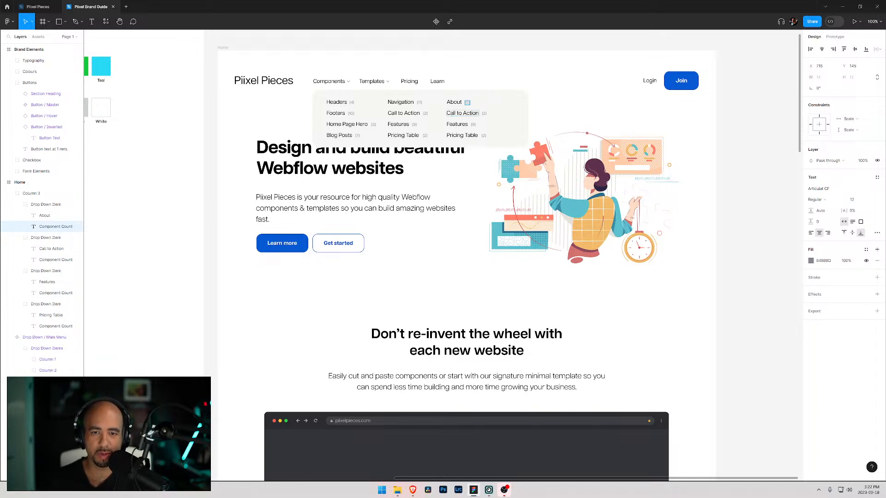
pyautogui.click(463, 113)
pyautogui.hotkey('ctrl', 'a')
pyautogui.moveTo(446, 113); pyautogui.dragTo(483, 113)
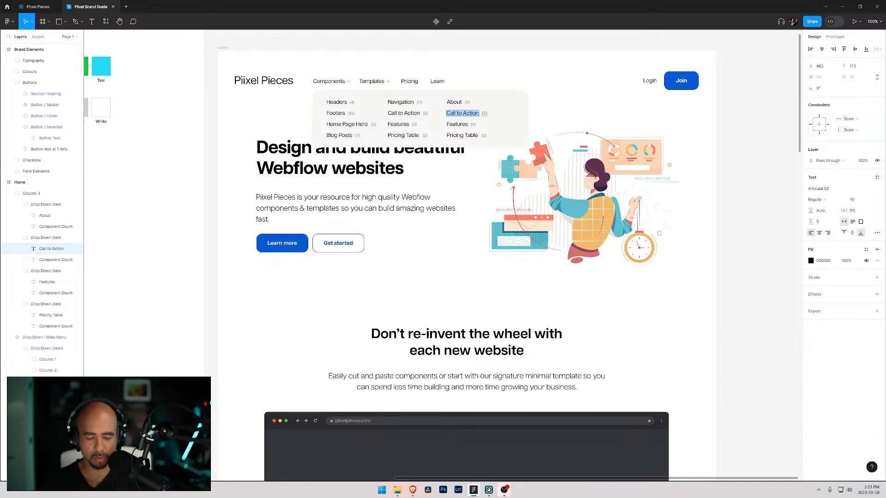
pyautogui.write('Landing')
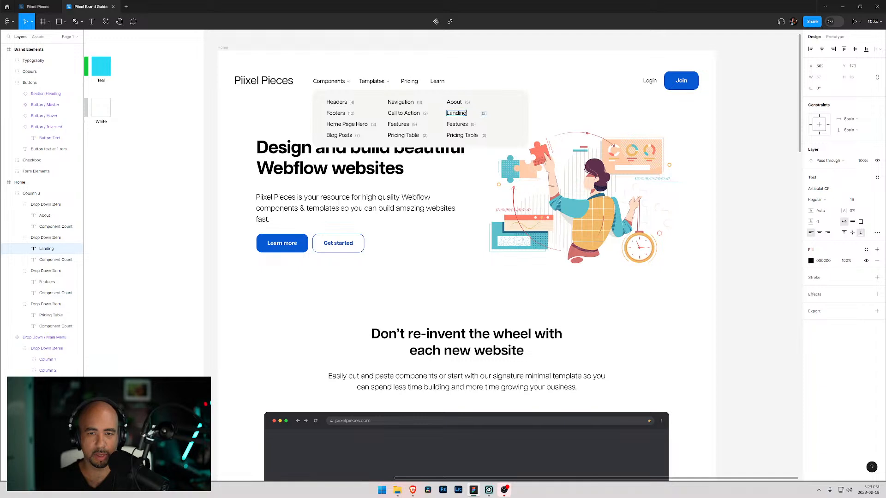
pyautogui.write(' Page')
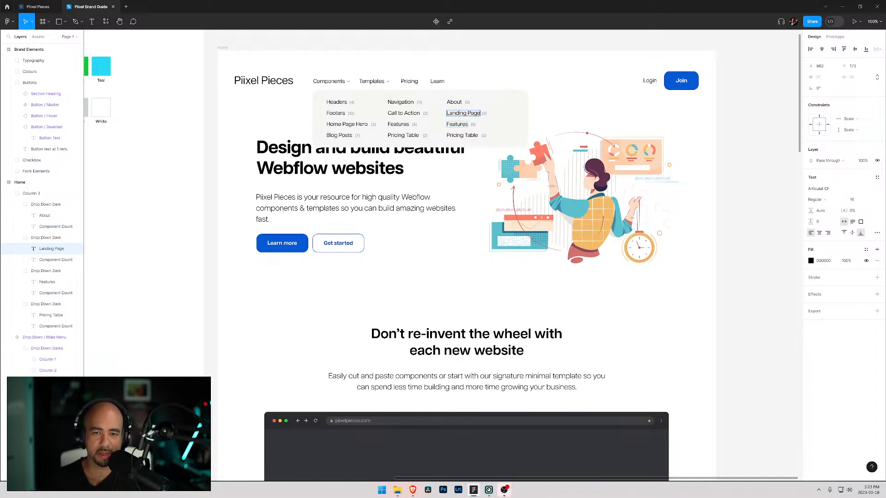
# - Rename the third column's third item label to Testimonials
pyautogui.doubleClick(484, 113)
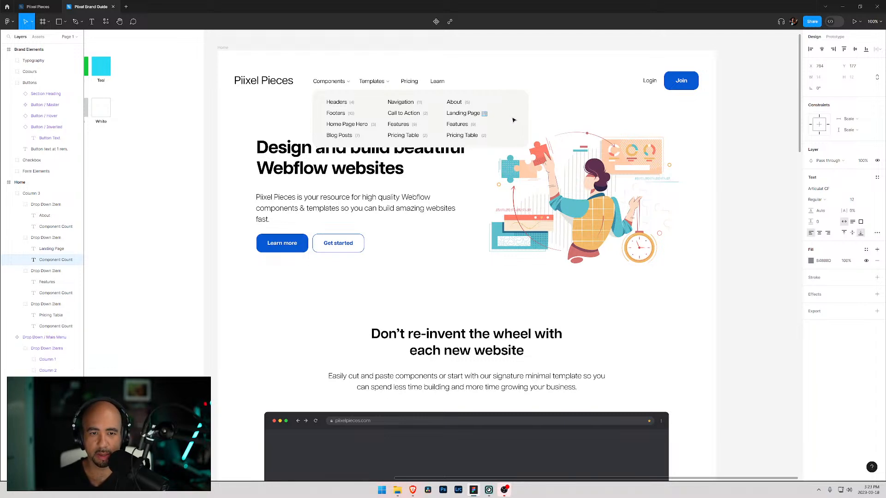
pyautogui.doubleClick(457, 124)
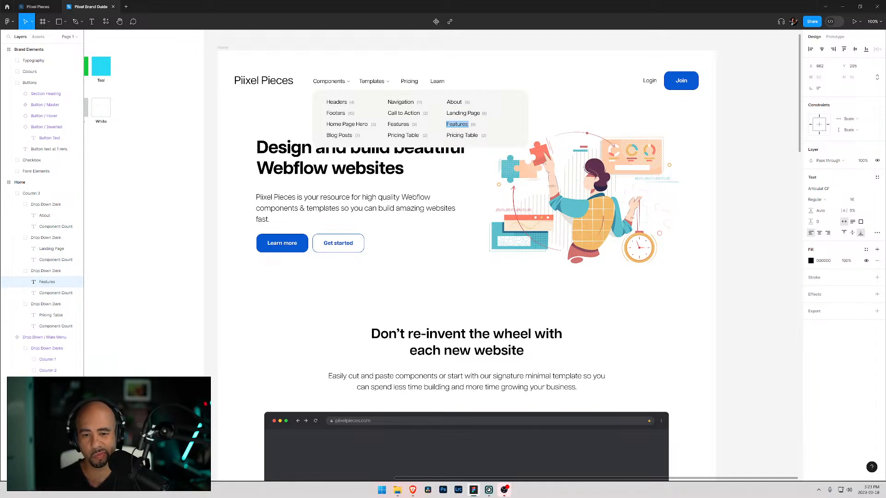
pyautogui.write('T')
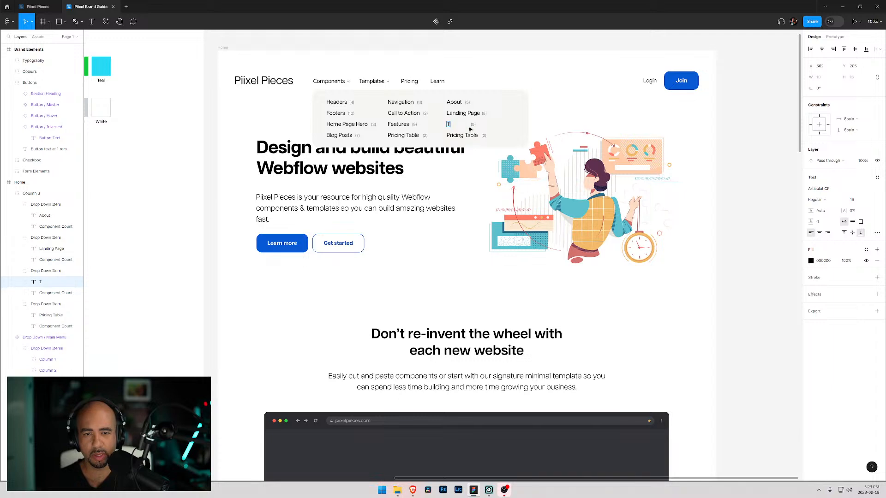
pyautogui.write('estimonials')
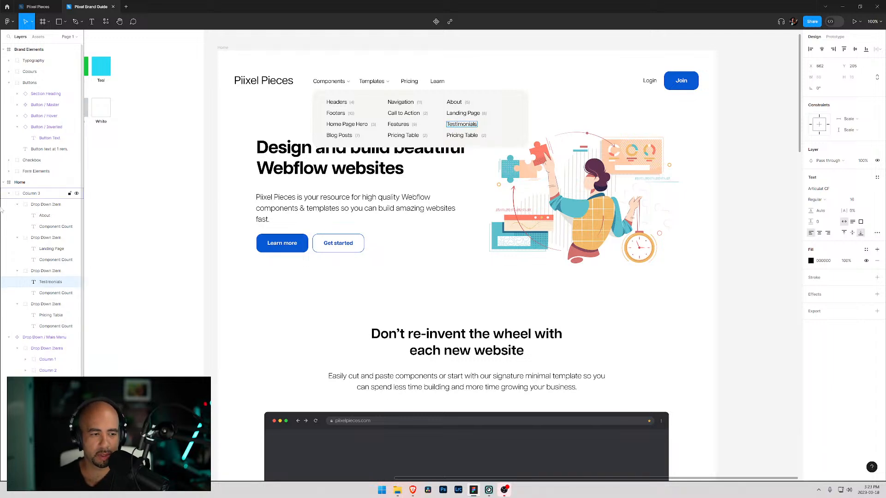
# - Nudge the Testimonials item's count left so it sits beside its label
pyautogui.click(46, 293)
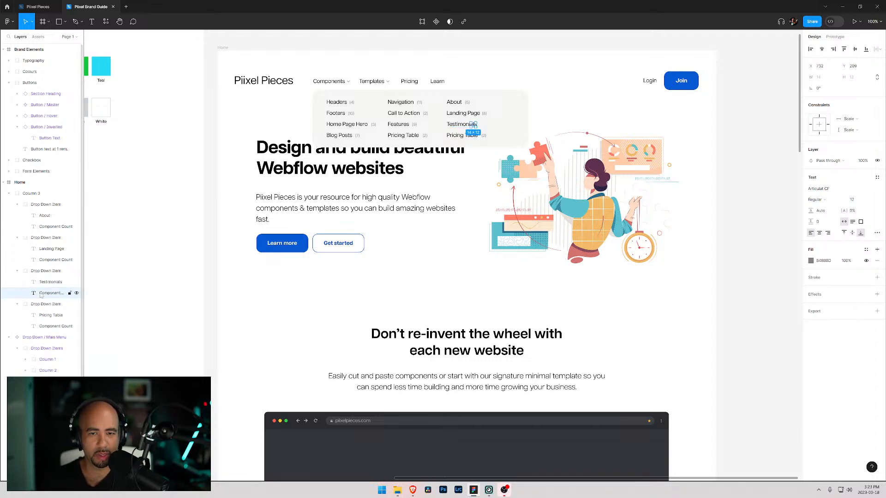
pyautogui.press('Left')
pyautogui.press('Left')
pyautogui.press('Left')
pyautogui.press('Left')
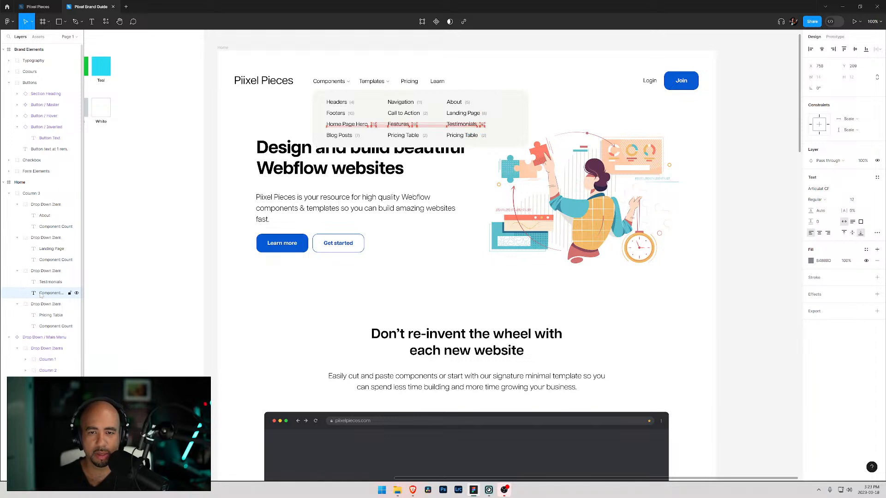
pyautogui.press('Left')
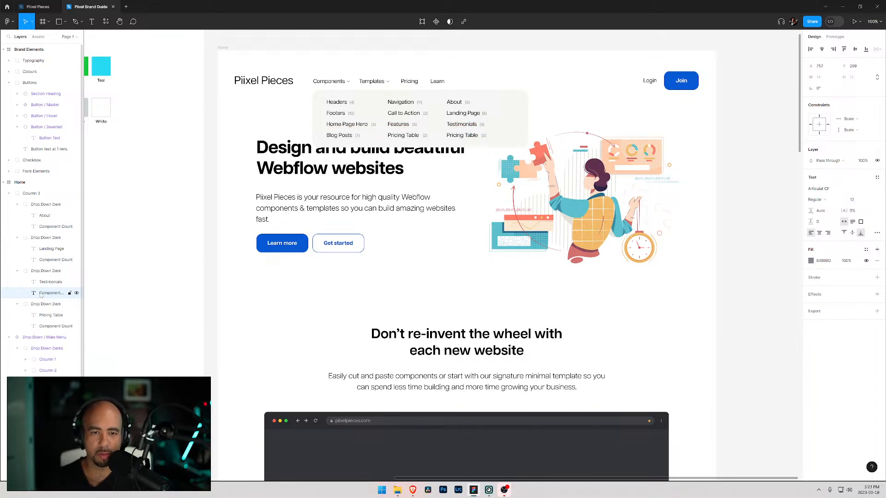
pyautogui.press('Return')
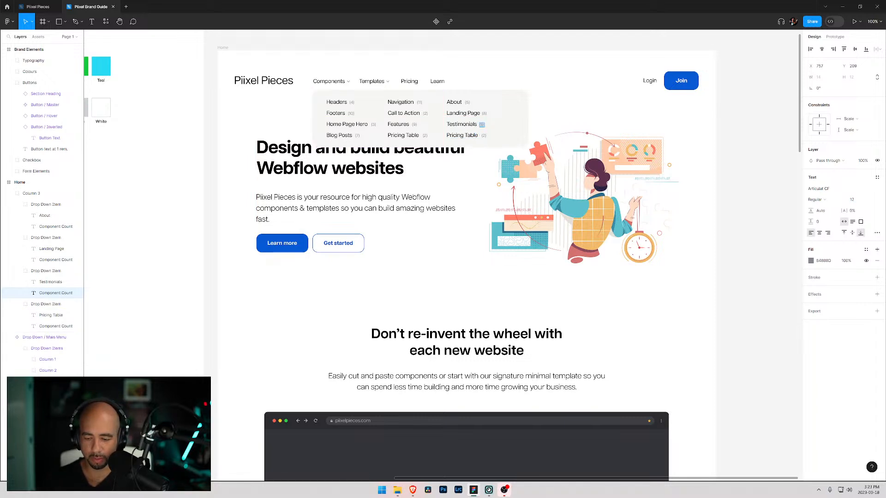
# - Rename the third column's fourth item label to Portal
pyautogui.click(461, 135)
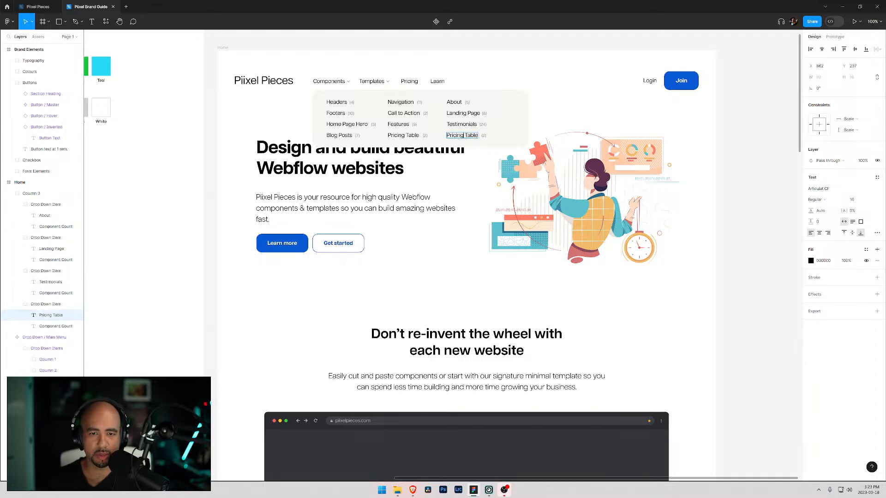
pyautogui.press('Return')
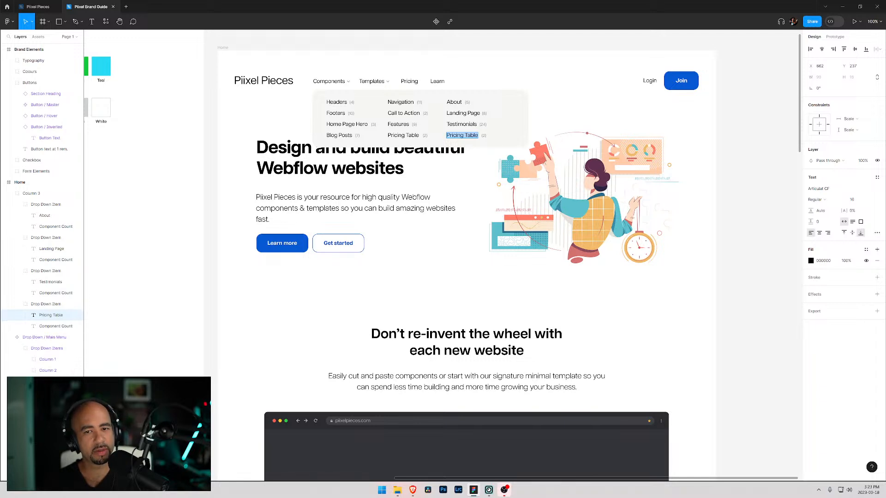
pyautogui.write('Portal')
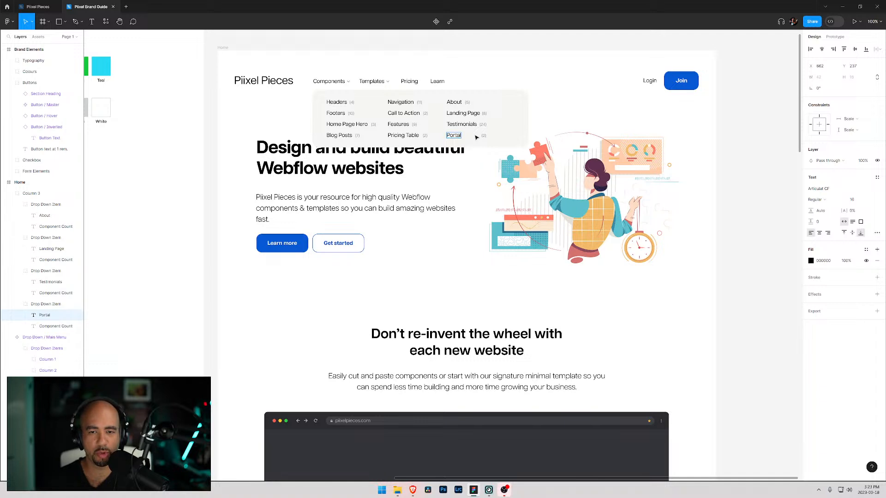
# - Shift the Portal item's count left so it sits beside its label
pyautogui.click(484, 135)
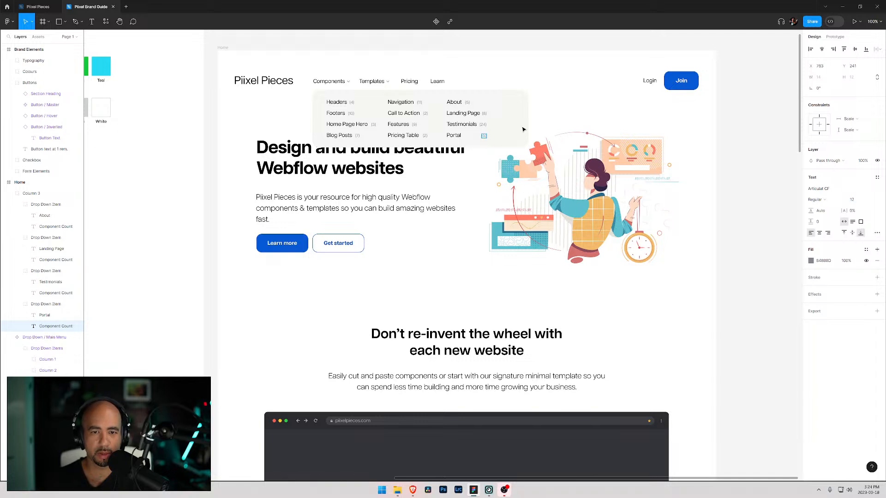
pyautogui.press('BackSpace')
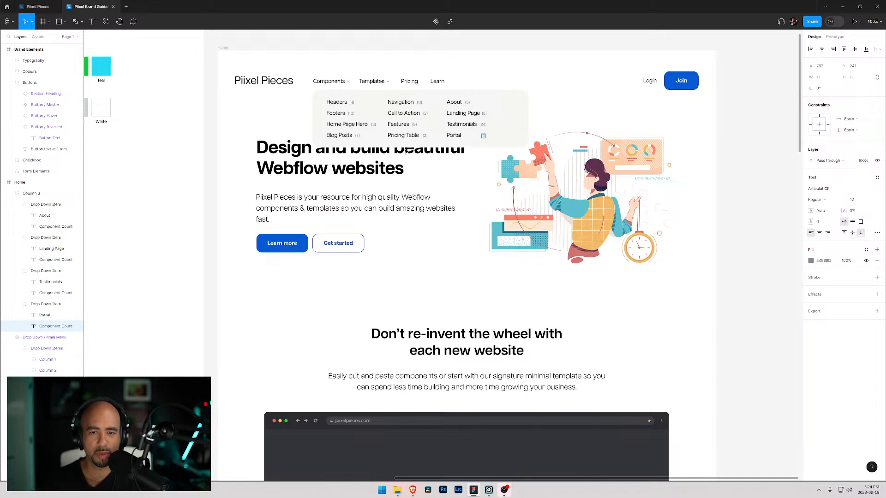
pyautogui.click(47, 324)
pyautogui.hotkey('shift', 'Left')
pyautogui.hotkey('shift', 'Left')
pyautogui.hotkey('shift', 'Left')
pyautogui.hotkey('shift', 'Left')
pyautogui.hotkey('shift', 'Left')
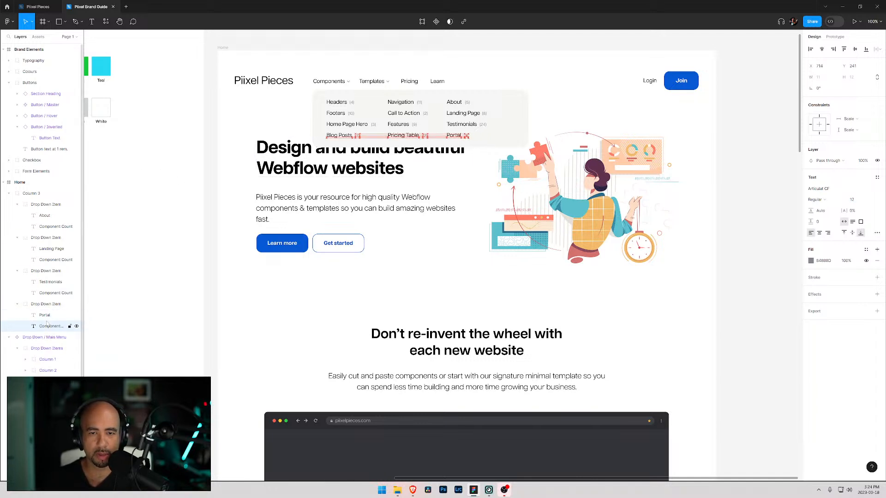
# - Narrow the Drop Down panel inside the component to fit the three columns
pyautogui.click(487, 115)
pyautogui.doubleClick(486, 115)
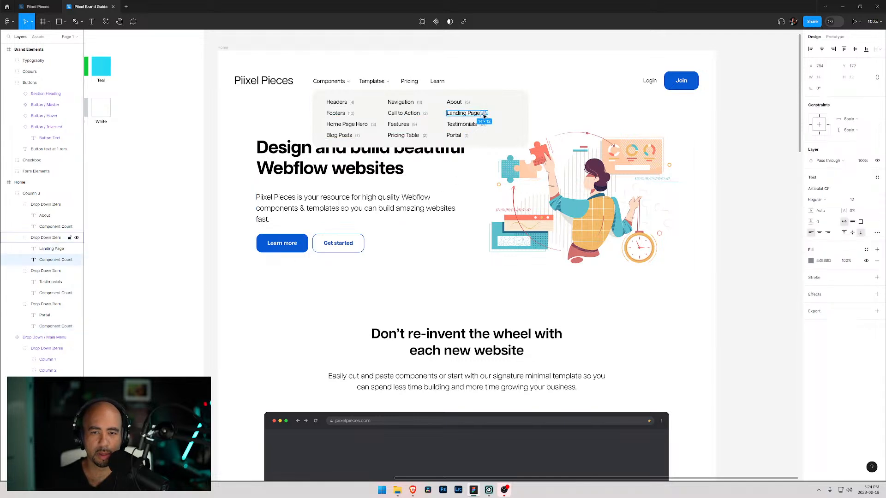
pyautogui.click(517, 122)
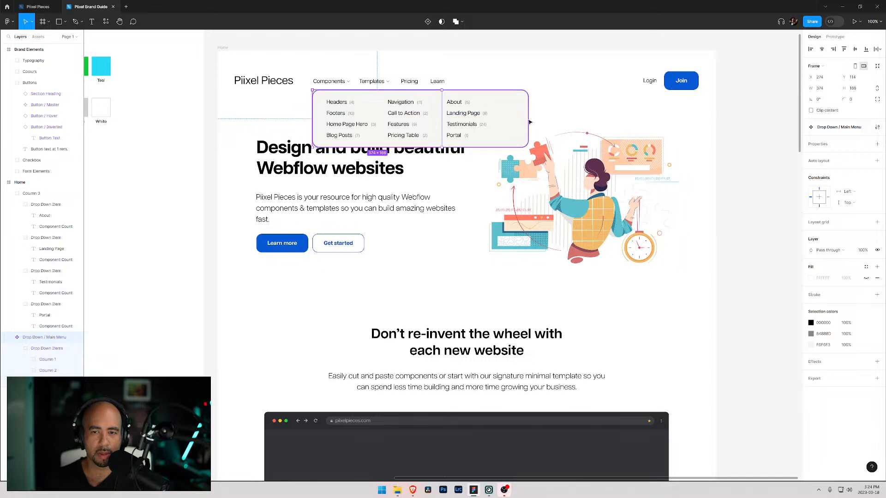
pyautogui.doubleClick(525, 122)
pyautogui.moveTo(528, 121); pyautogui.dragTo(515, 120)
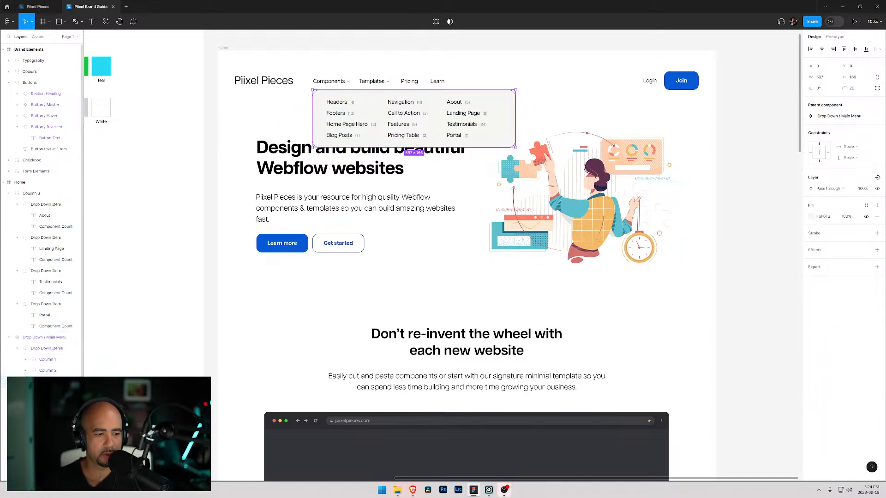
# - Select Column 1, Column 2 and Column 3 and distribute their horizontal spacing evenly
pyautogui.click(8, 194)
pyautogui.moveTo(24, 196); pyautogui.dragTo(37, 222)
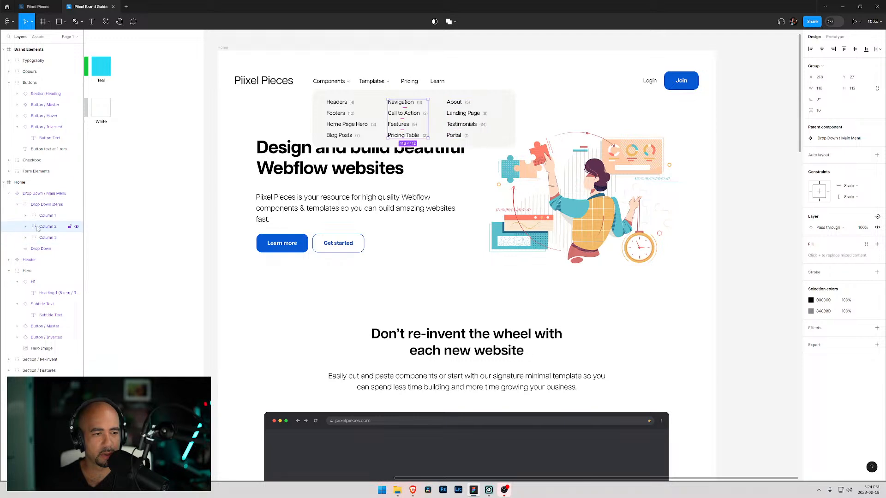
pyautogui.keyDown('shift'); pyautogui.click(44, 216); pyautogui.keyUp('shift')
pyautogui.keyDown('shift'); pyautogui.click(46, 238); pyautogui.keyUp('shift')
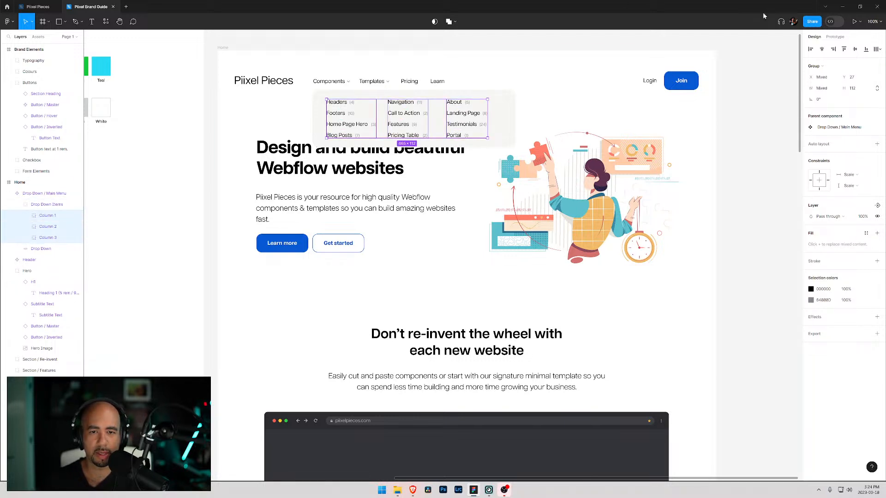
pyautogui.click(877, 49)
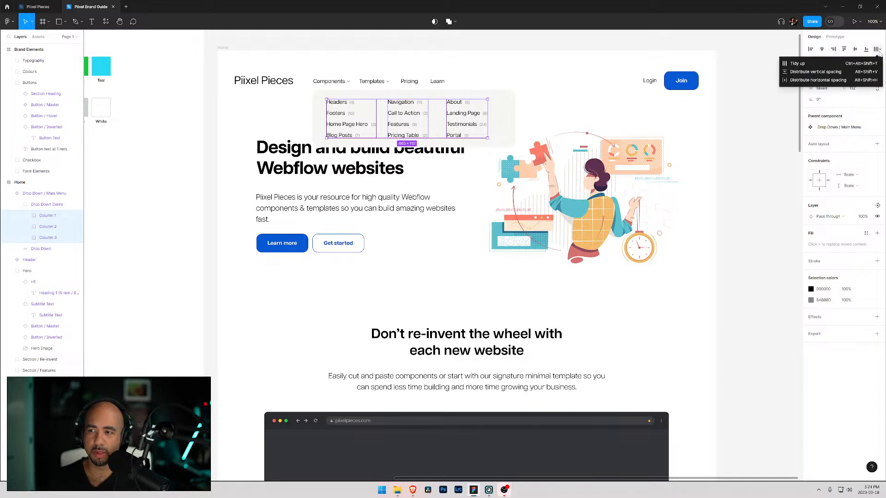
pyautogui.click(797, 81)
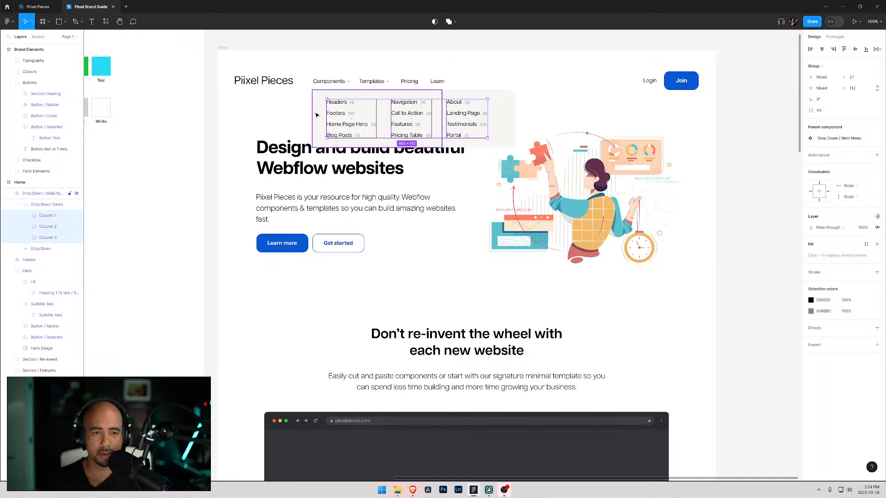
# - Center the column group horizontally within the Drop Down panel
pyautogui.click(28, 207)
pyautogui.click(18, 204)
pyautogui.click(41, 216)
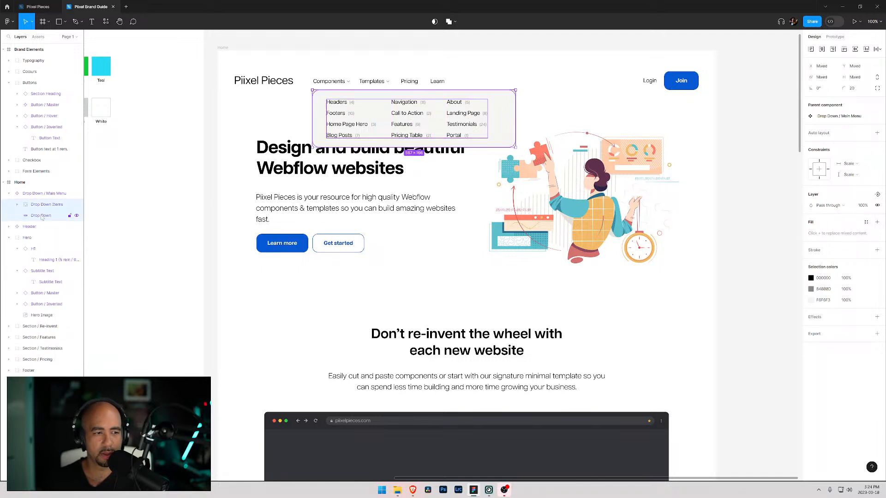
pyautogui.click(822, 49)
pyautogui.click(591, 96)
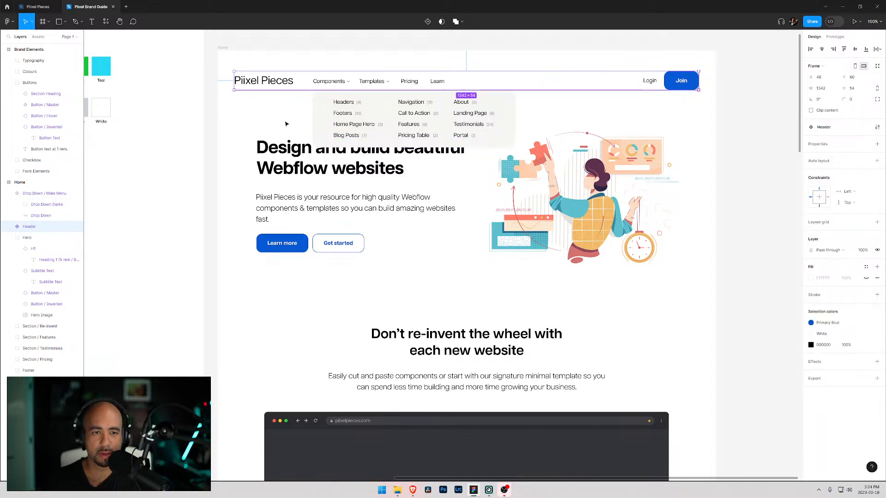
# - Narrow the Drop Down panel further to tighten its right margin
pyautogui.click(314, 119)
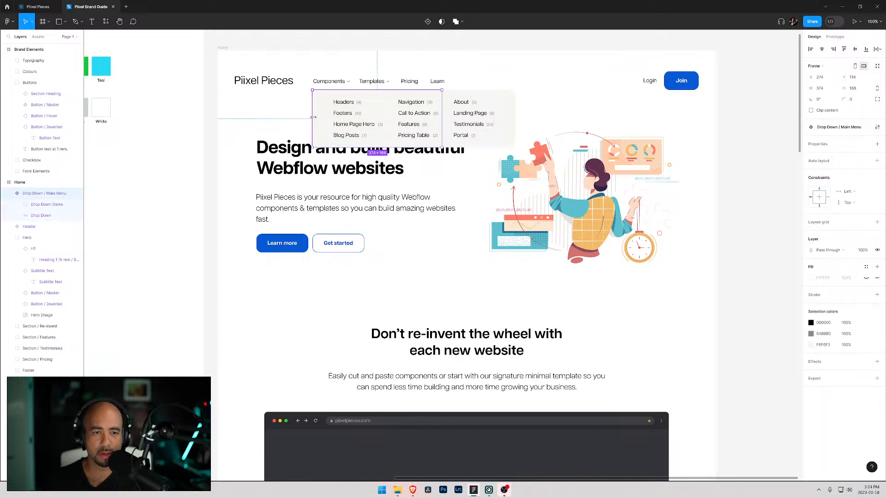
pyautogui.click(509, 104)
pyautogui.moveTo(515, 109); pyautogui.dragTo(505, 109)
pyautogui.keyDown('shift'); pyautogui.click(44, 204); pyautogui.keyUp('shift')
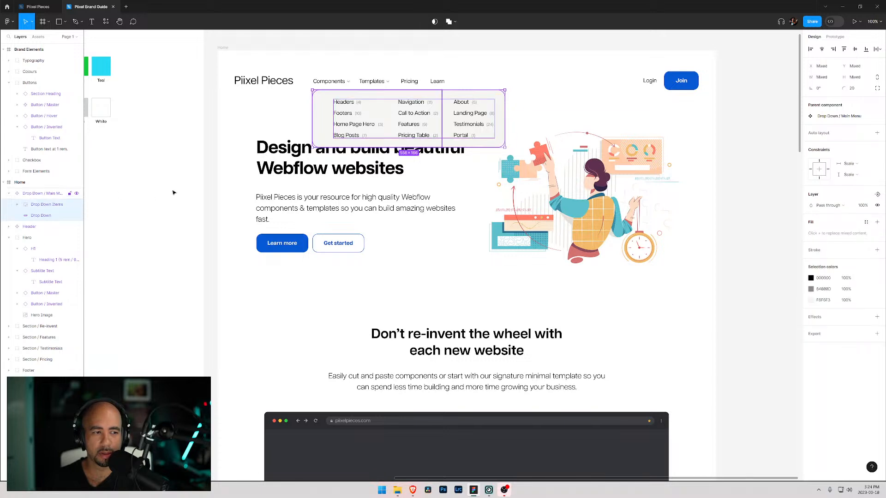
pyautogui.click(775, 64)
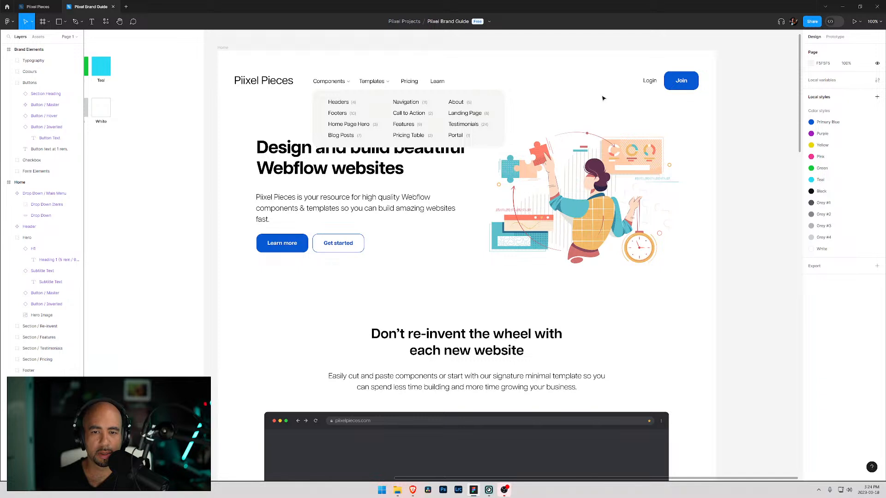
# - Align the column group to the vertical center of the Drop Down panel
pyautogui.click(499, 110)
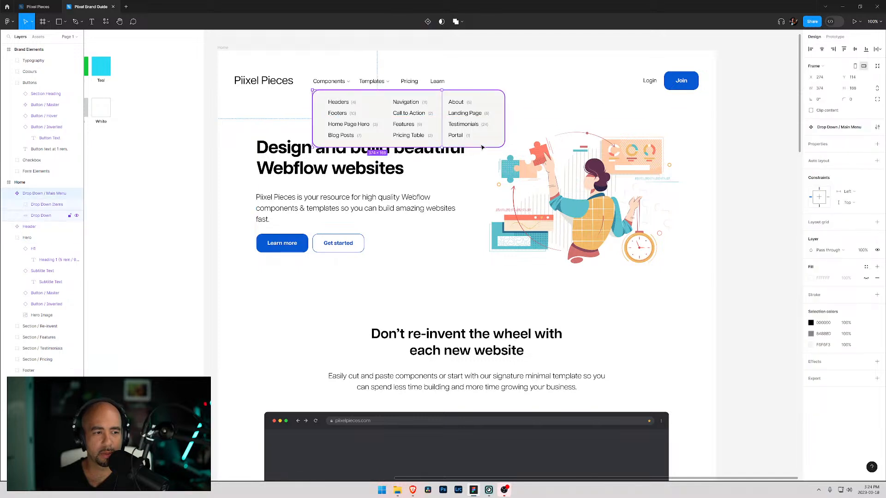
pyautogui.click(42, 218)
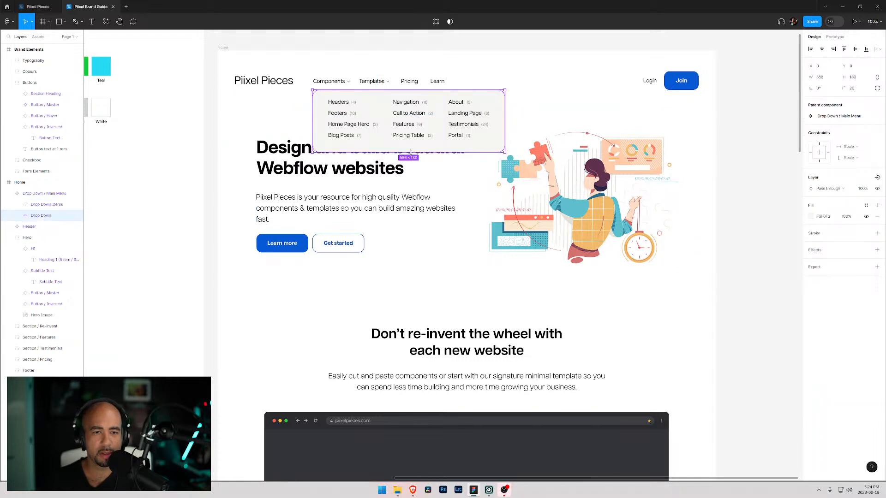
pyautogui.keyDown('shift'); pyautogui.click(49, 204); pyautogui.keyUp('shift')
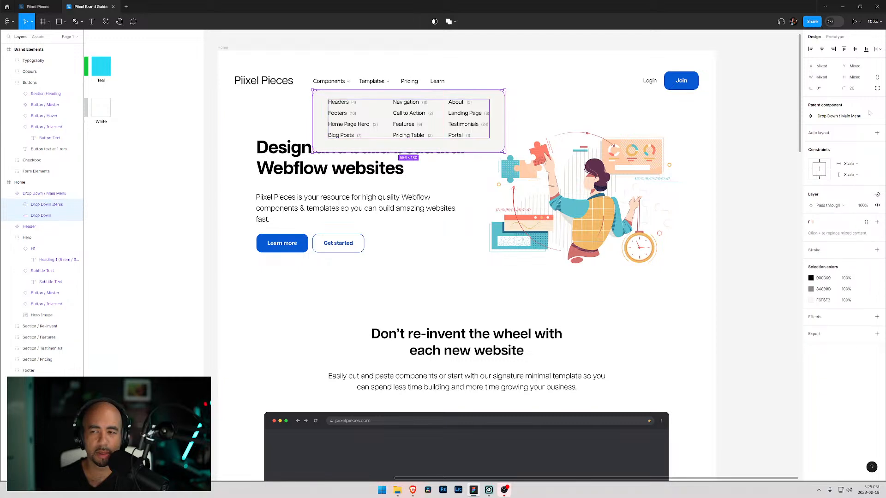
pyautogui.click(855, 49)
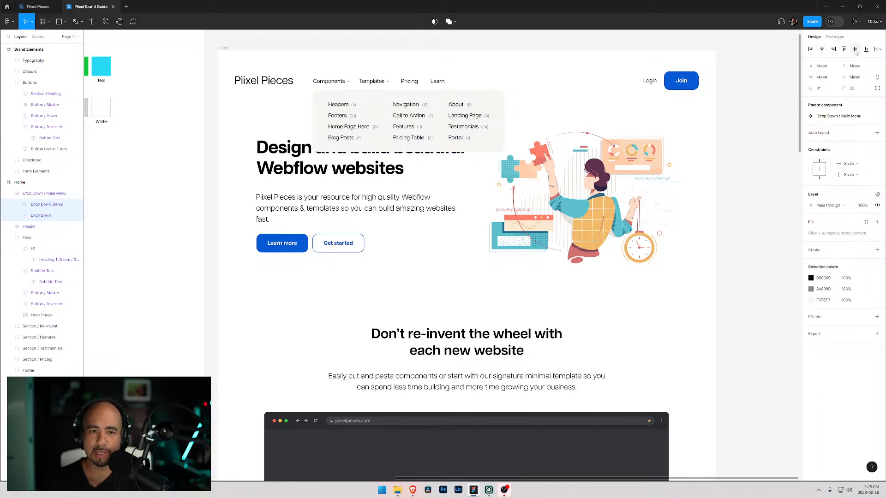
pyautogui.click(242, 124)
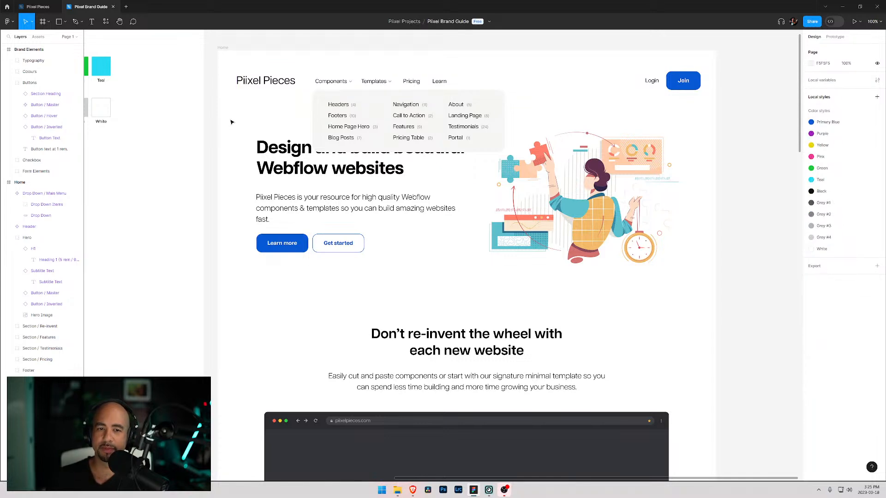
# - Collapse the layer groups and move the Drop Down / Main Menu layer directly below Header in the layer order
pyautogui.click(9, 194)
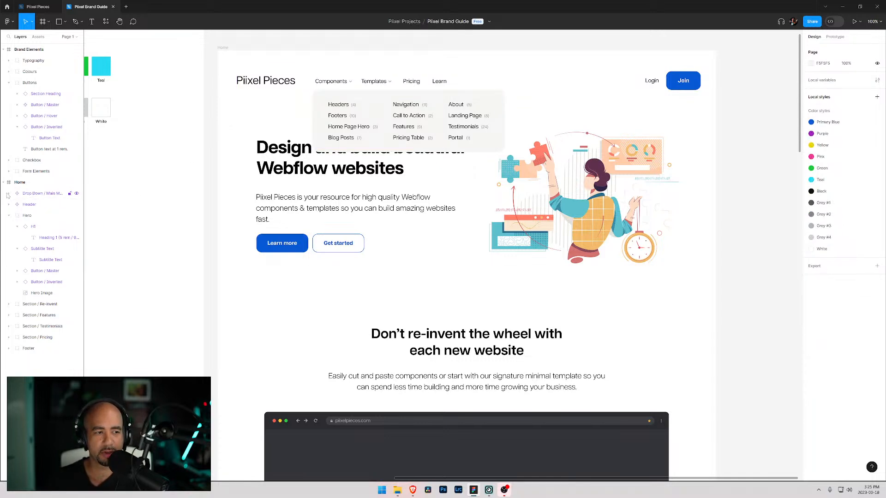
pyautogui.click(8, 215)
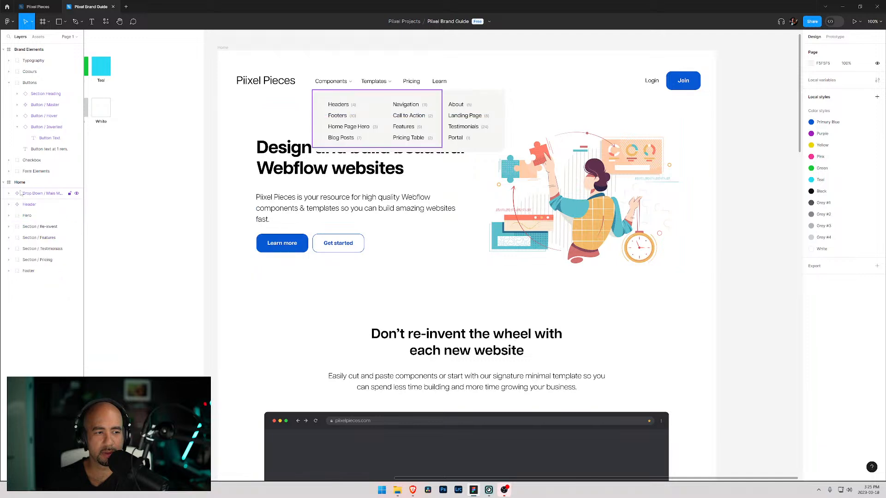
pyautogui.moveTo(27, 197); pyautogui.dragTo(29, 210)
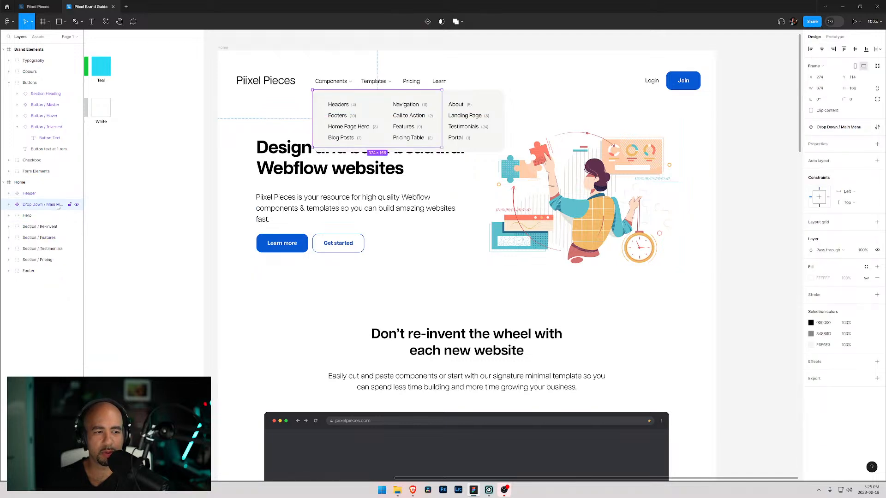
# - Toggle the dropdown menu's visibility off and on, then preview the page in an enlarged preview window
pyautogui.click(77, 204)
pyautogui.click(77, 205)
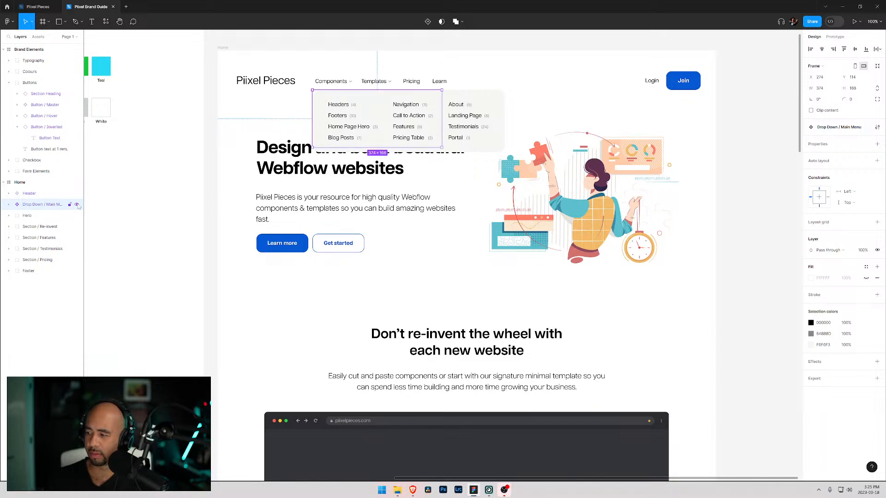
pyautogui.click(77, 204)
pyautogui.click(77, 204)
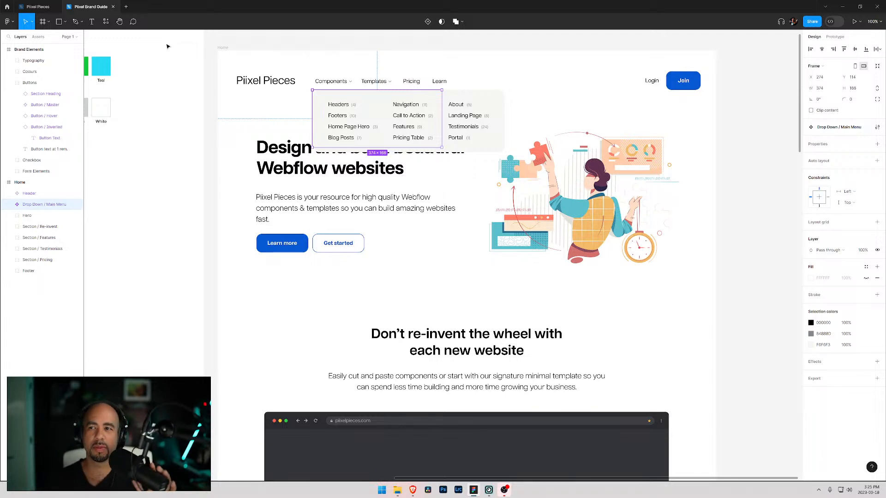
pyautogui.click(861, 23)
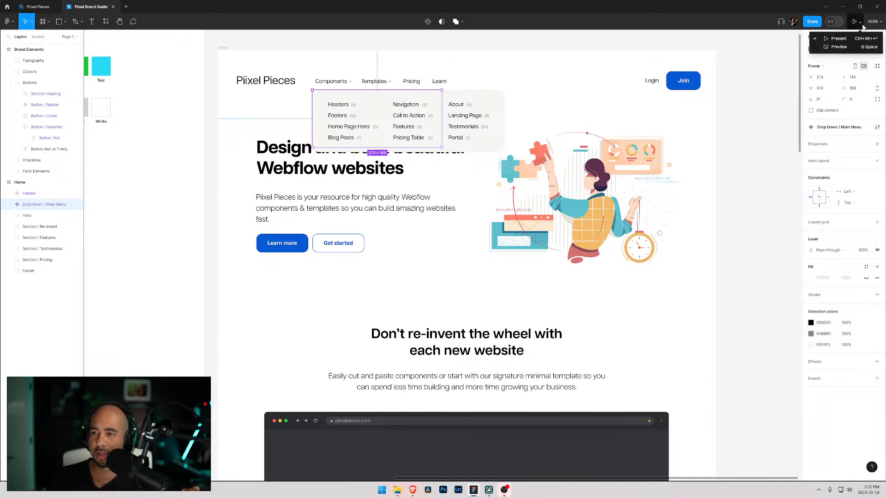
pyautogui.click(839, 48)
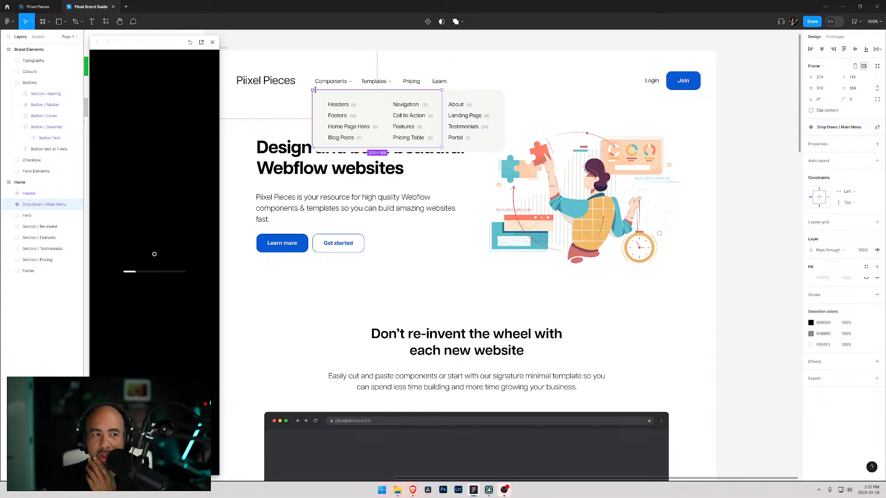
pyautogui.moveTo(220, 170); pyautogui.dragTo(606, 153)
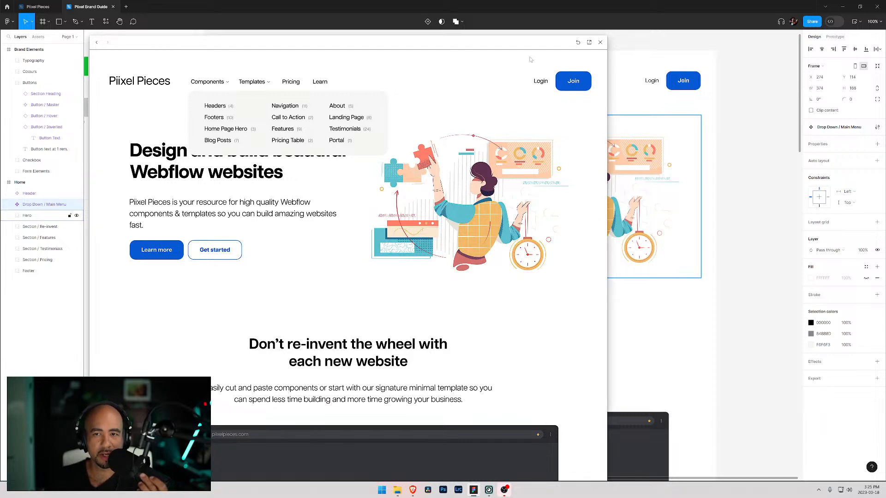
pyautogui.click(600, 42)
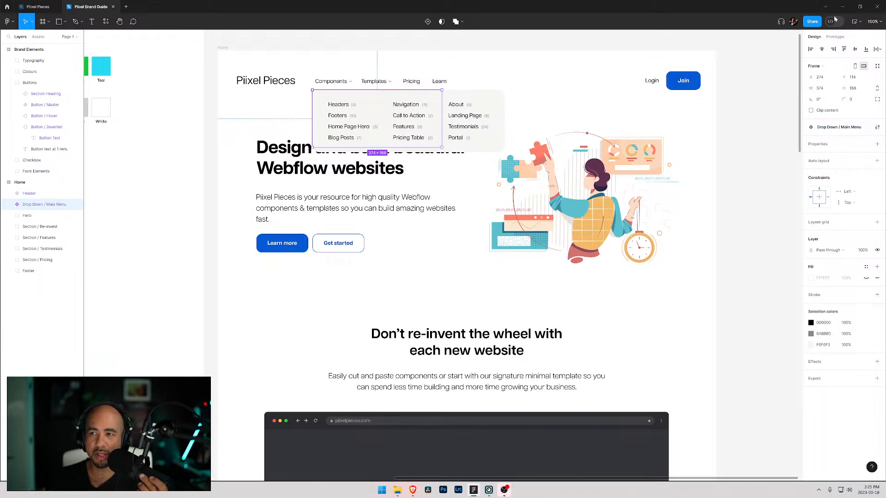
# - Select the Drop Down / Main Menu frame and resize it to fit its contents
pyautogui.scroll(-3, 609, 207)
pyautogui.scroll(-4, 609, 207)
pyautogui.scroll(15, 609, 207)
pyautogui.scroll(6, 344, 227)
pyautogui.scroll(-13, 316, 214)
pyautogui.click(282, 121)
pyautogui.click(324, 127)
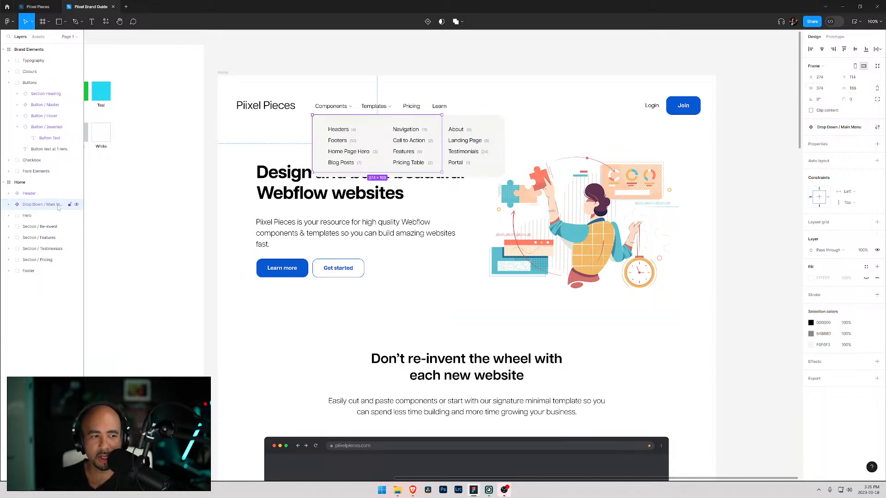
pyautogui.click(9, 205)
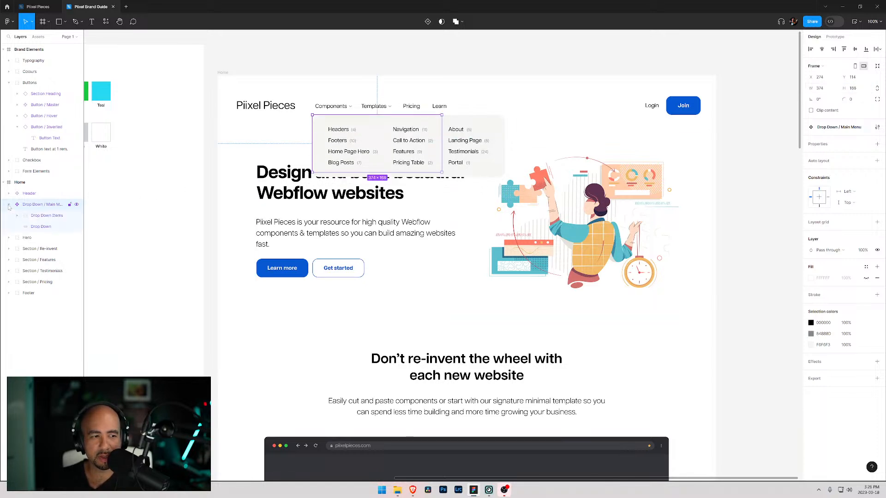
pyautogui.click(811, 111)
pyautogui.click(811, 111)
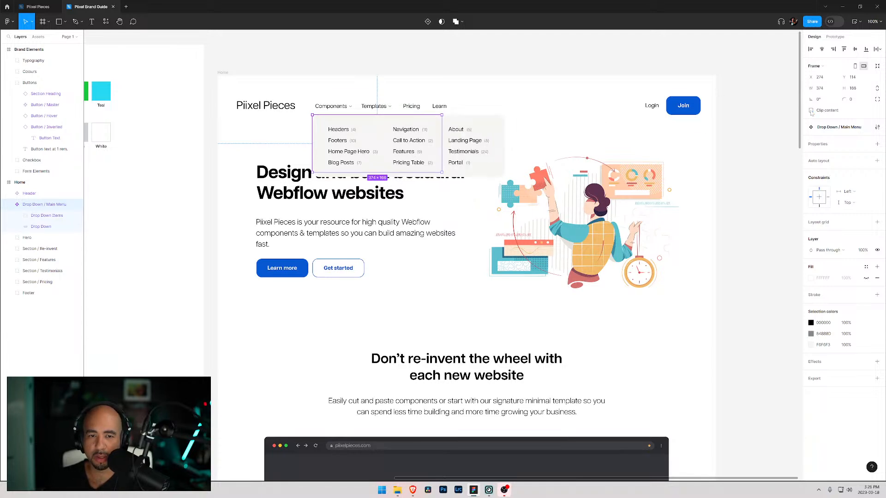
pyautogui.click(878, 67)
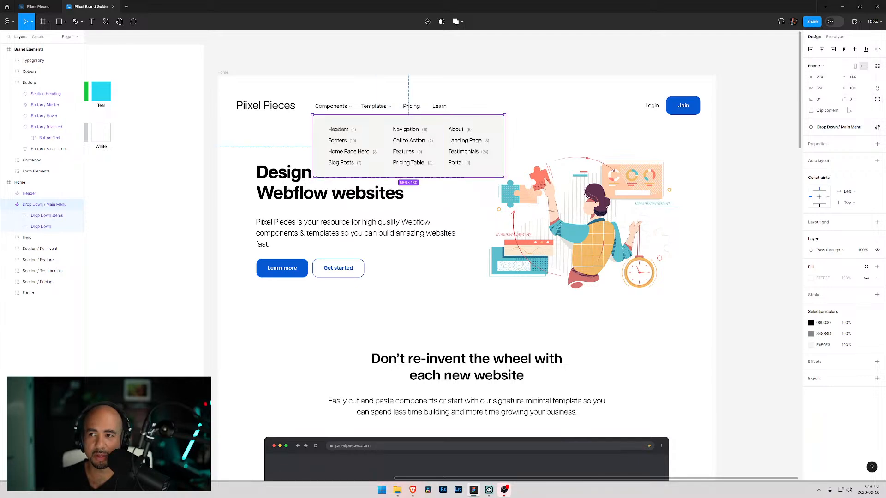
# - Hide the Drop Down / Main Menu layer so the dropdown no longer shows under the navigation
pyautogui.click(27, 193)
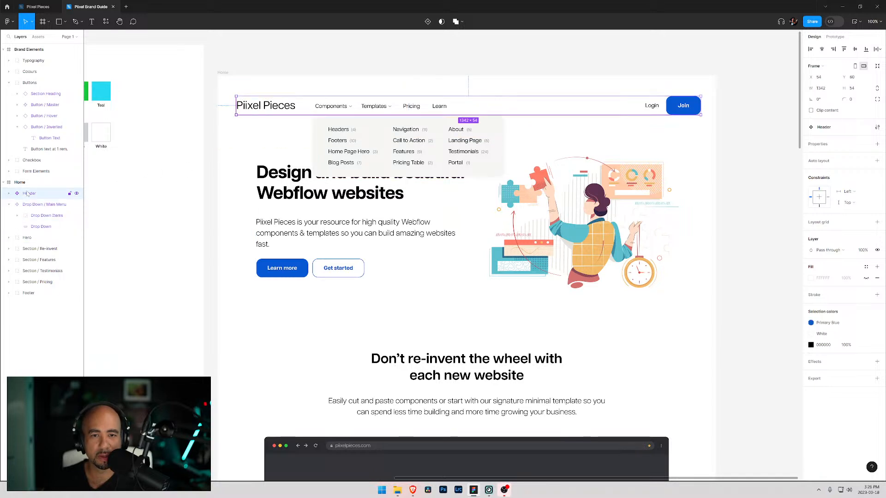
pyautogui.click(29, 204)
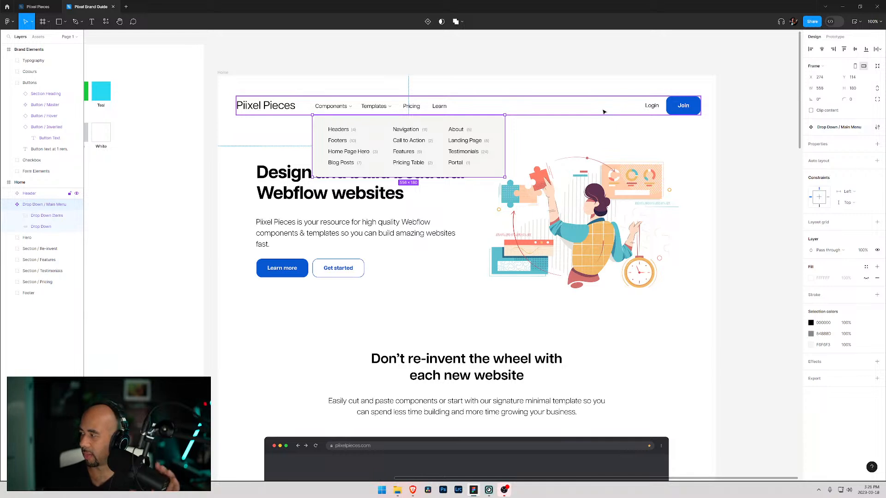
pyautogui.click(266, 135)
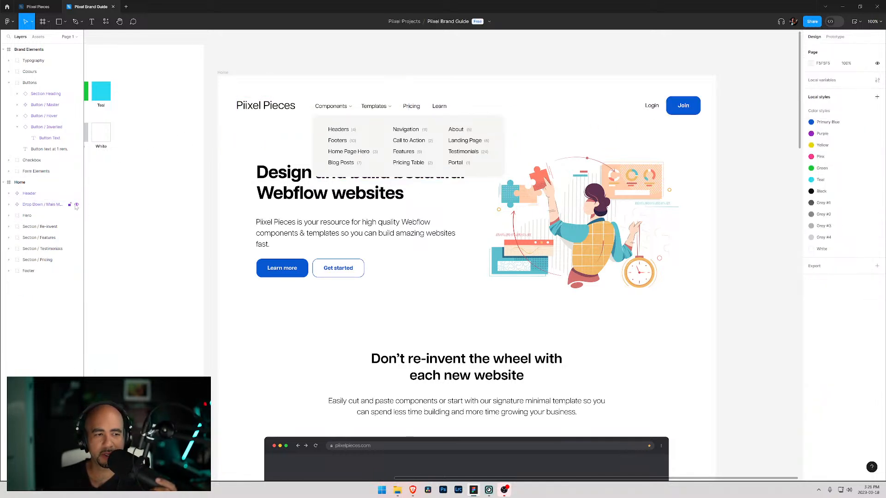
pyautogui.click(77, 204)
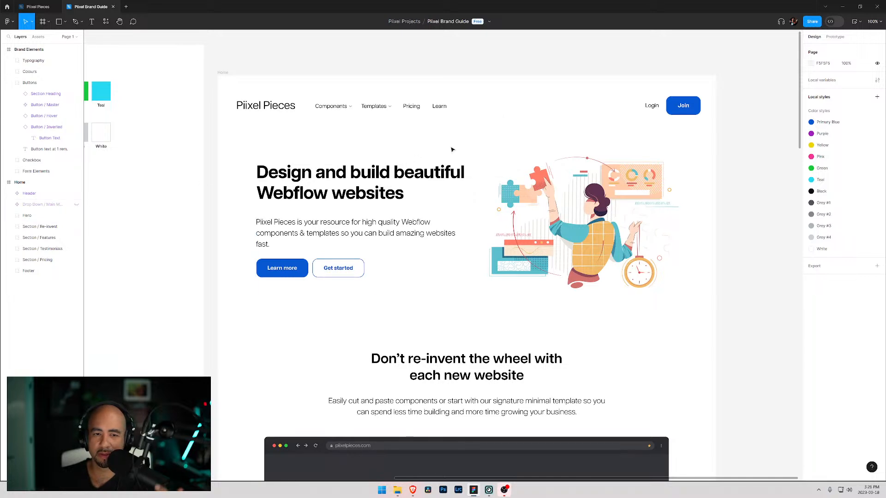
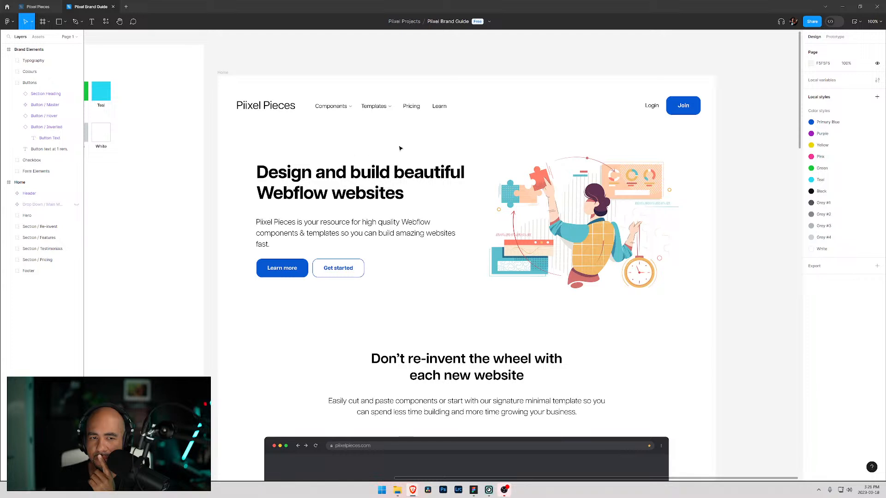
# - Rearrange the header so the Piixel Pieces logo sits in the centre and the main navigation moves to the left edge
pyautogui.click(315, 103)
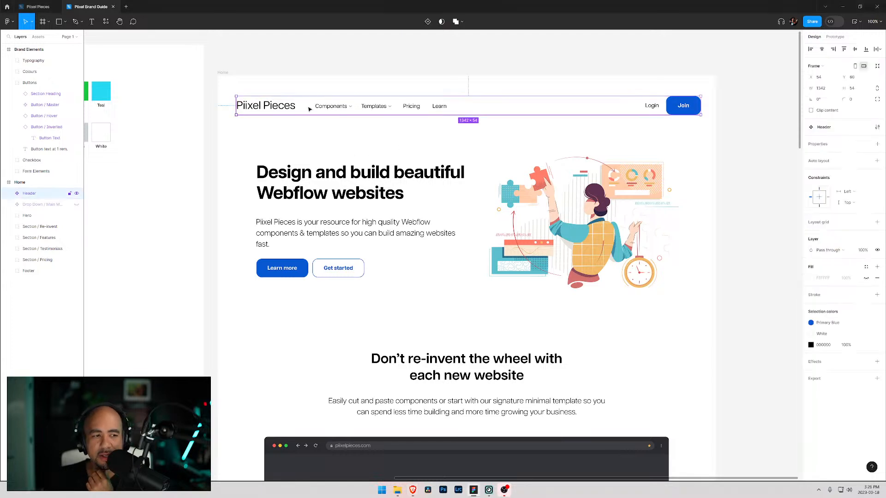
pyautogui.click(9, 194)
pyautogui.click(39, 217)
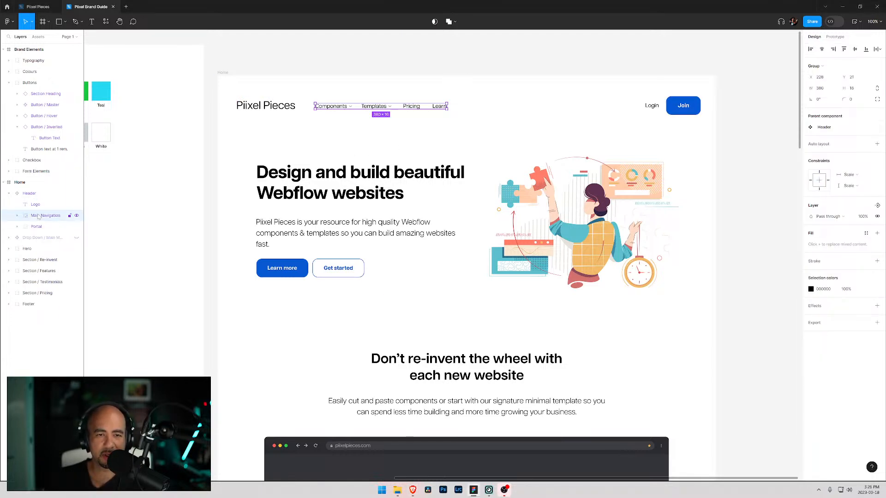
pyautogui.click(257, 109)
pyautogui.moveTo(258, 109); pyautogui.dragTo(461, 114)
pyautogui.click(51, 217)
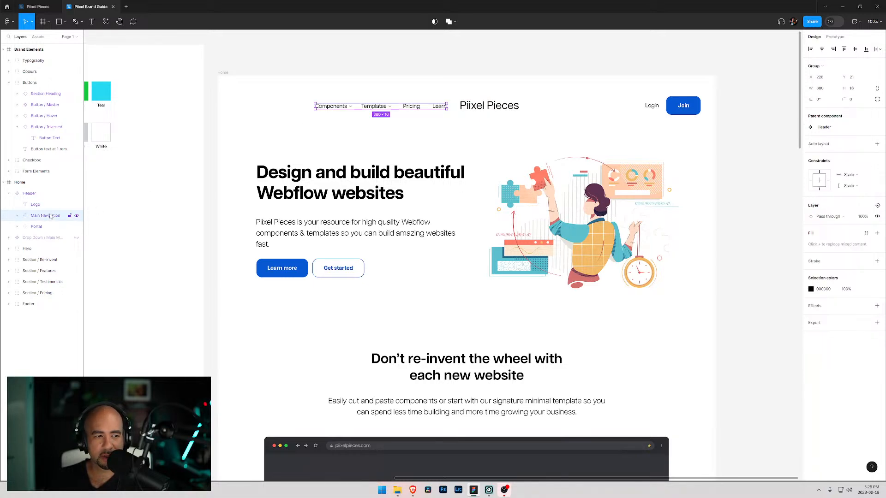
pyautogui.moveTo(365, 108); pyautogui.dragTo(277, 113)
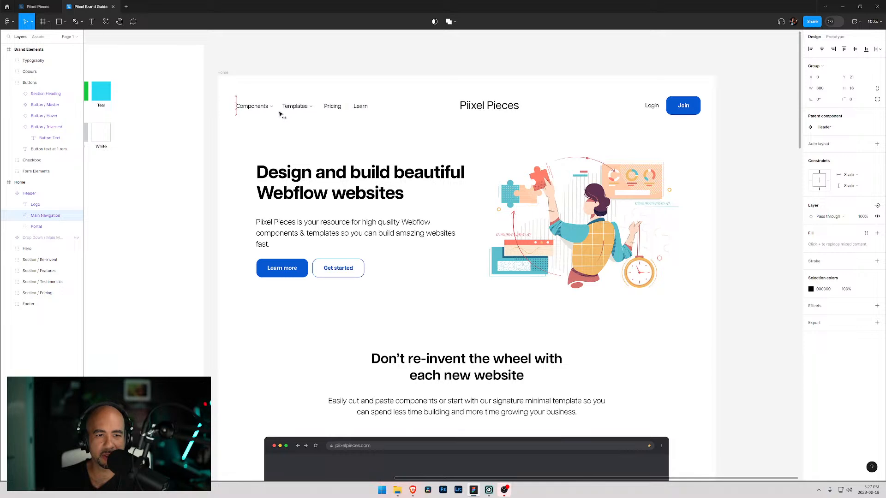
pyautogui.click(473, 110)
pyautogui.moveTo(473, 109)
pyautogui.mouseDown()
pyautogui.moveTo(428, 112)
pyautogui.moveTo(457, 111)
pyautogui.mouseUp()
pyautogui.press('Escape')
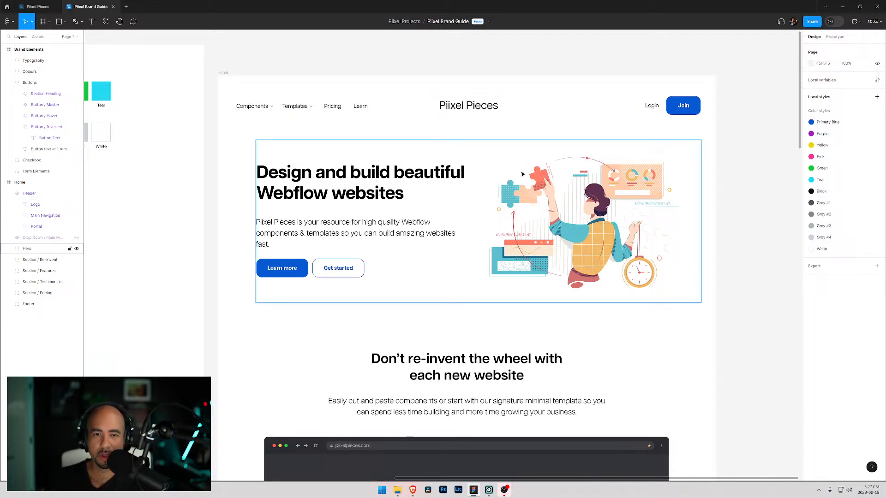
# - Hide the hero image layer in the Hero section
pyautogui.scroll(3, 410, 167)
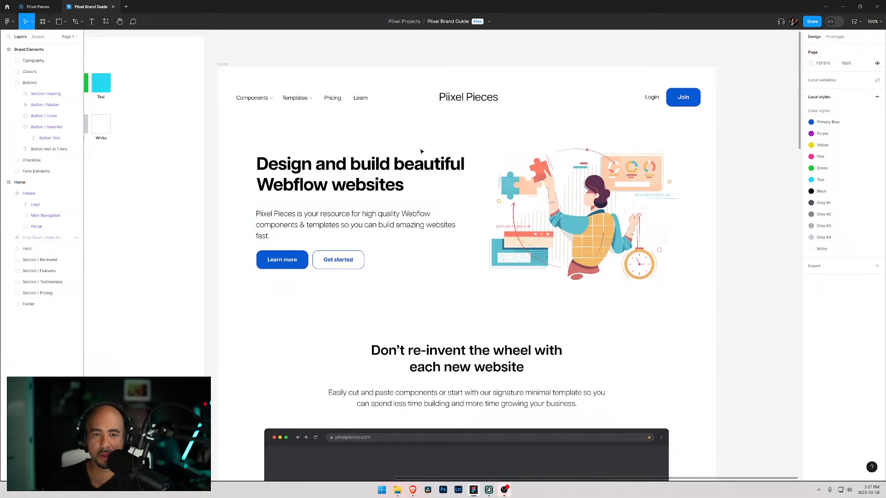
pyautogui.scroll(-2, 415, 146)
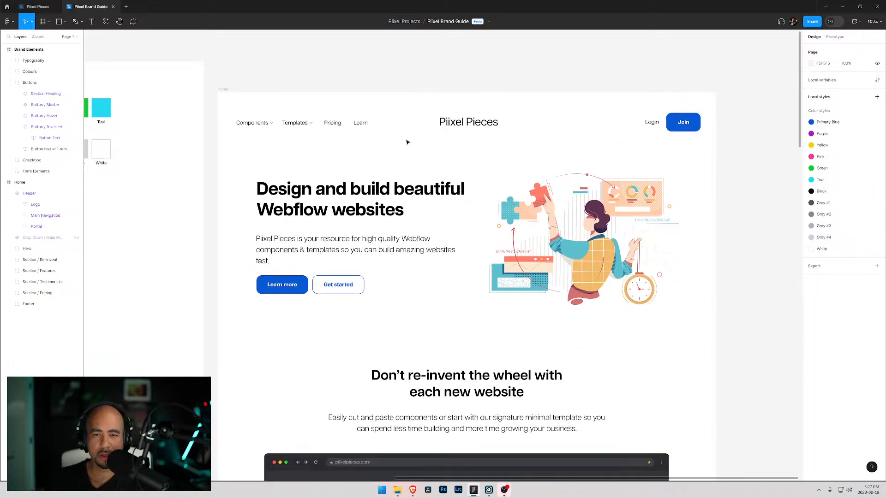
pyautogui.scroll(-1, 407, 142)
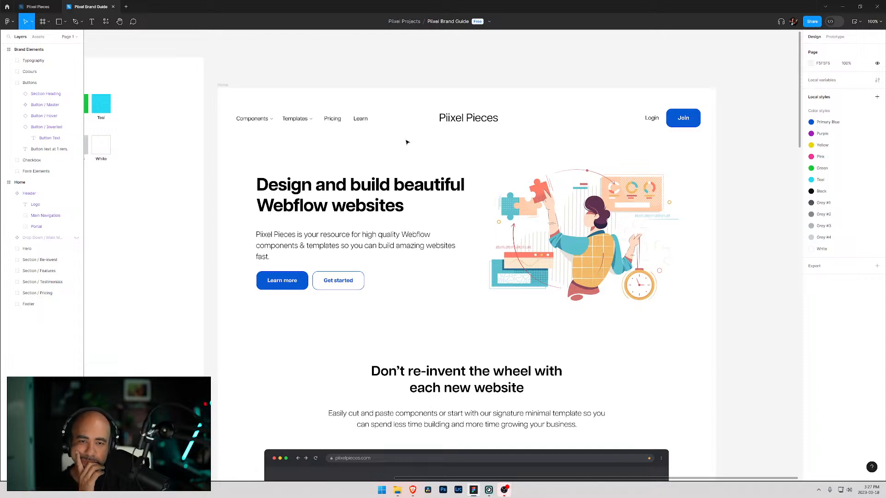
pyautogui.click(542, 219)
pyautogui.doubleClick(542, 220)
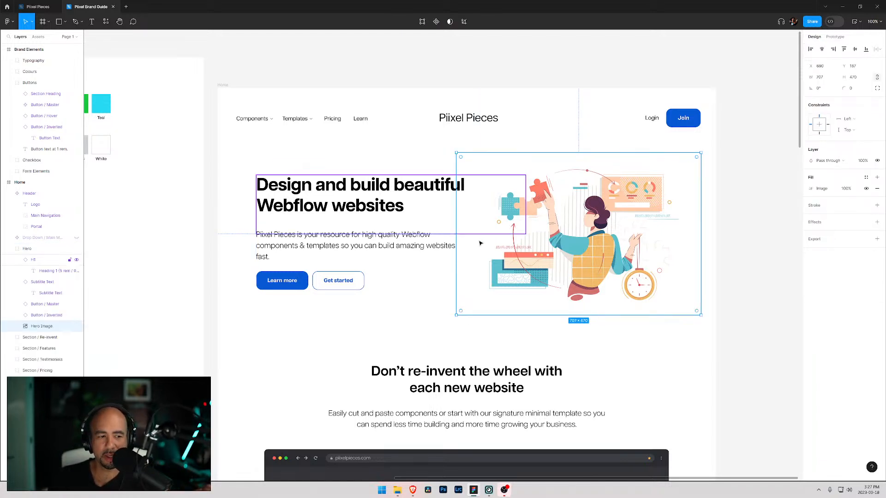
pyautogui.click(76, 326)
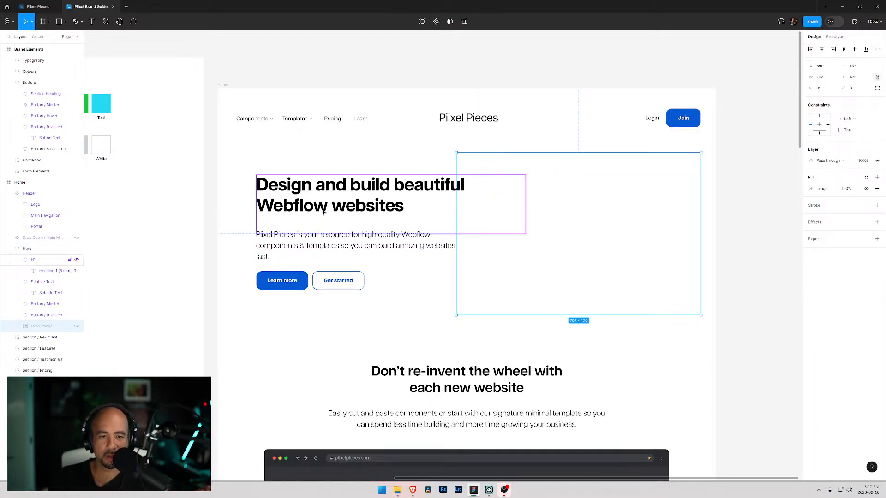
pyautogui.moveTo(324, 212); pyautogui.dragTo(426, 216)
pyautogui.moveTo(321, 249); pyautogui.dragTo(412, 251)
pyautogui.moveTo(398, 298); pyautogui.dragTo(279, 277)
pyautogui.hotkey('ctrl', 'z')
pyautogui.hotkey('ctrl', 'z')
pyautogui.hotkey('ctrl', 'z')
pyautogui.hotkey('ctrl', 'z')
pyautogui.hotkey('ctrl', 'z')
pyautogui.hotkey('ctrl', 'z')
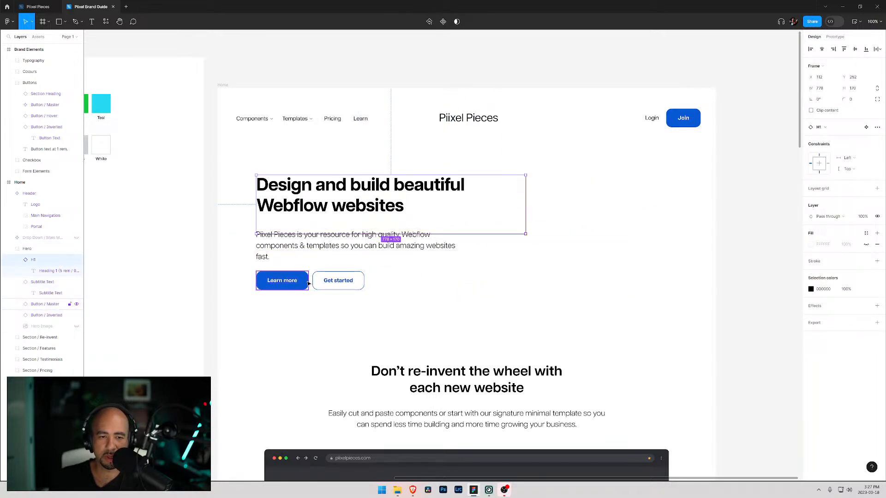
# - Select the hero heading, subtitle and buttons and centre them horizontally within the page frame
pyautogui.moveTo(368, 296); pyautogui.dragTo(396, 211)
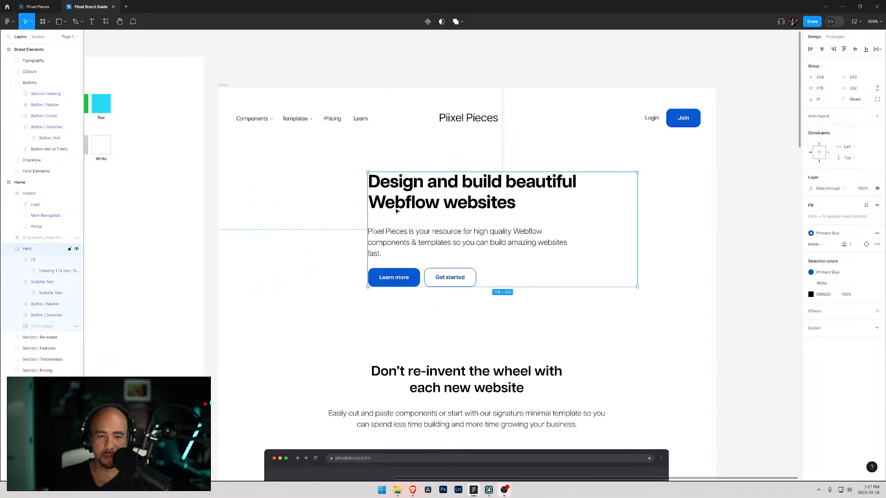
pyautogui.click(822, 50)
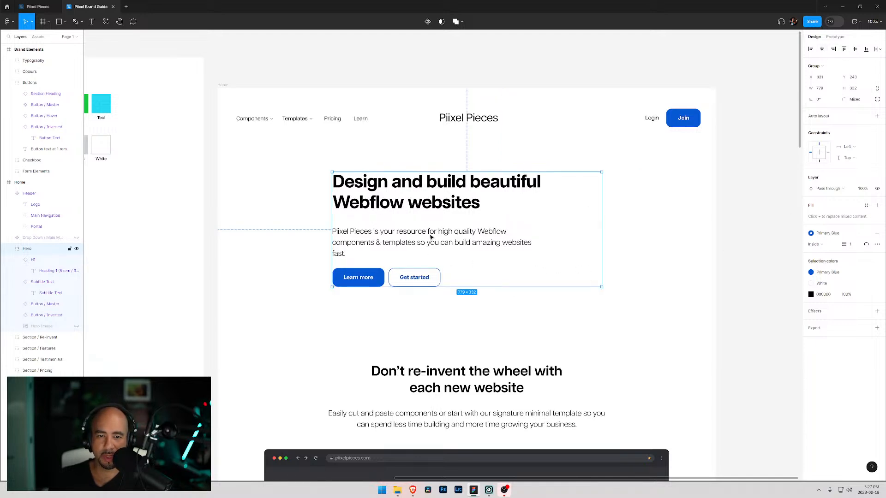
pyautogui.click(662, 233)
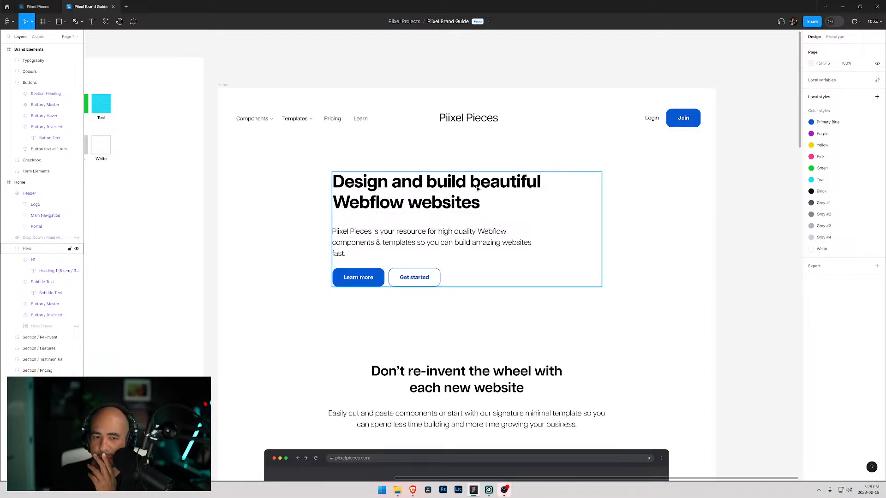
# - Centre the H1 instance and set the hero heading text to centre alignment
pyautogui.click(443, 191)
pyautogui.doubleClick(421, 196)
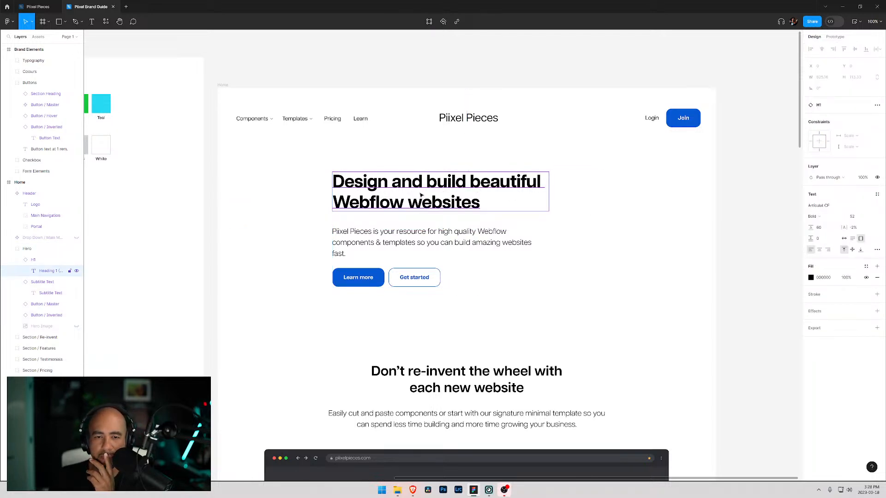
pyautogui.click(43, 261)
pyautogui.click(822, 50)
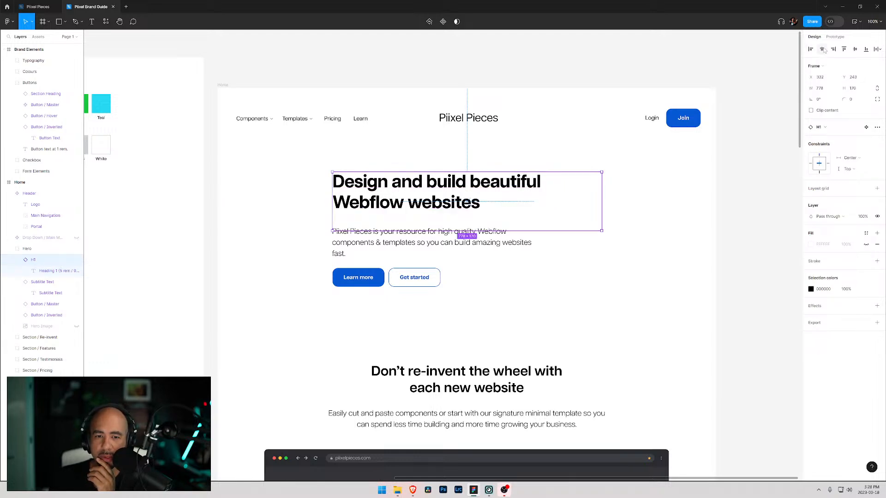
pyautogui.press('Return')
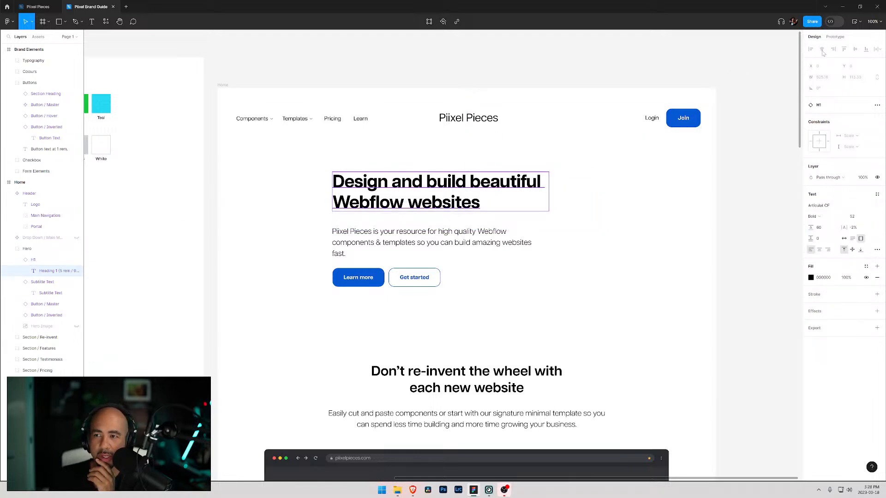
pyautogui.click(820, 250)
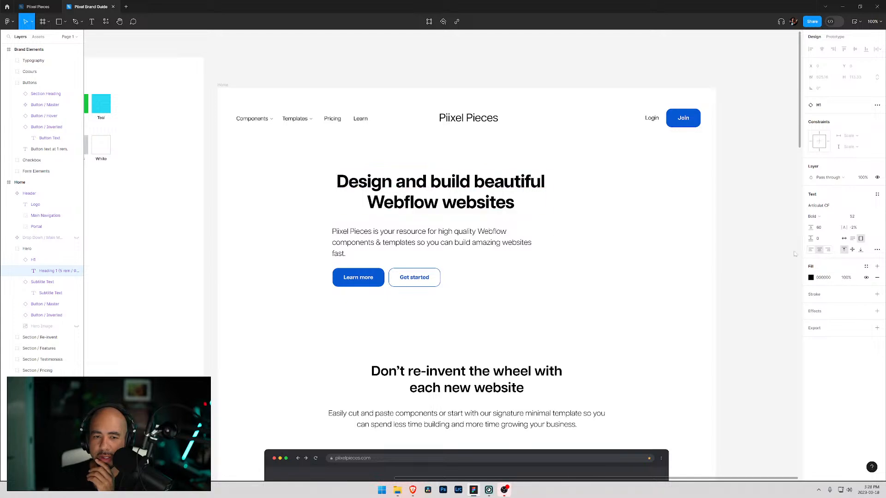
# - Rewrite the subtitle's opening words so it reads "Access high quality Webflow components & templates so you can build amazing websites fast."
pyautogui.click(418, 236)
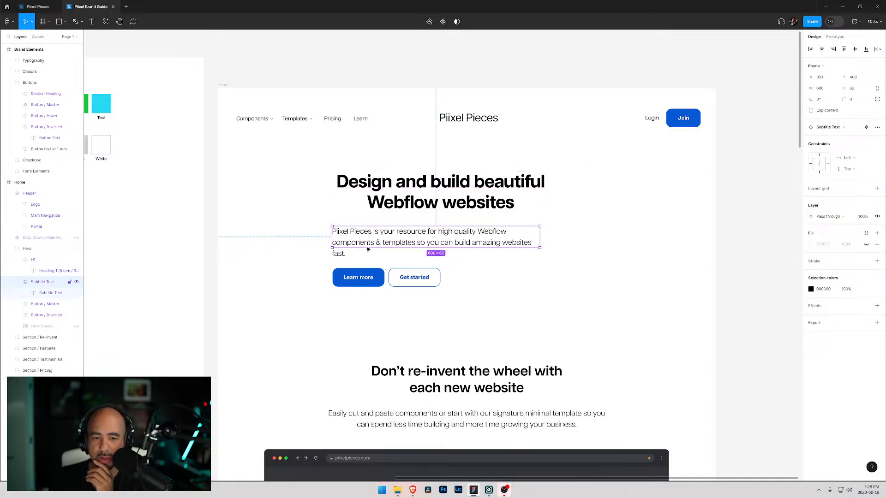
pyautogui.press('Return')
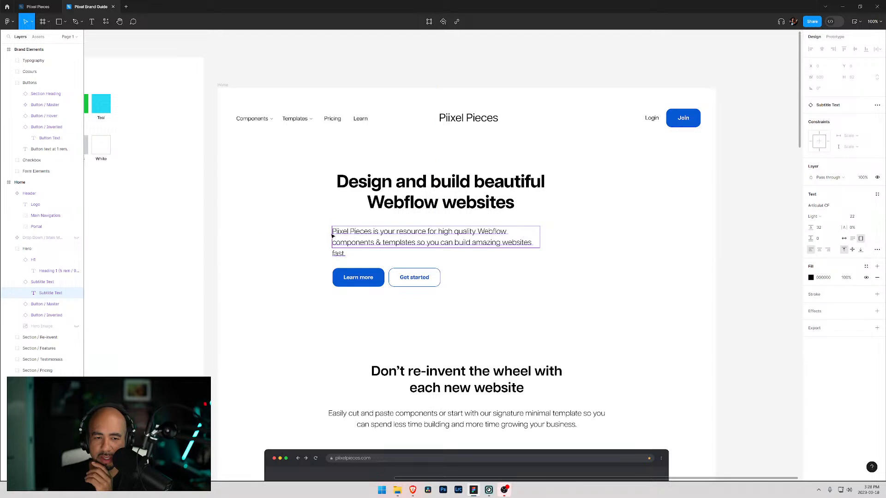
pyautogui.press('Escape')
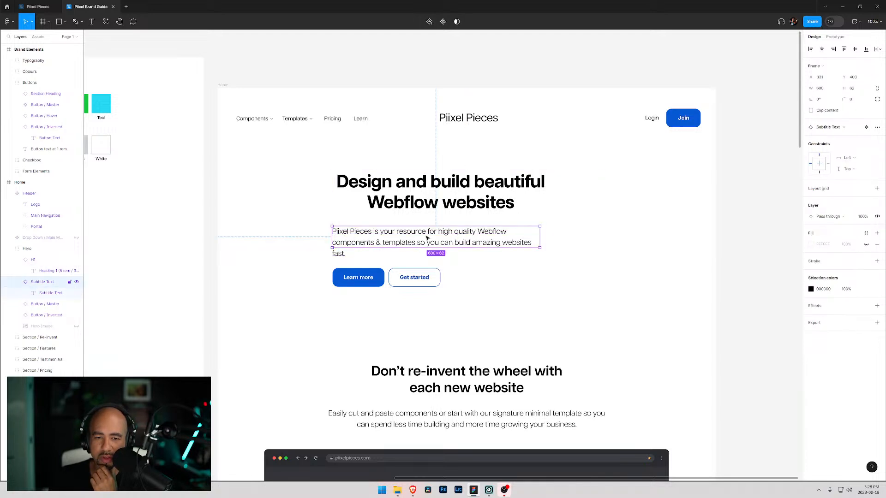
pyautogui.hotkey('shift', 'Tab')
pyautogui.doubleClick(429, 241)
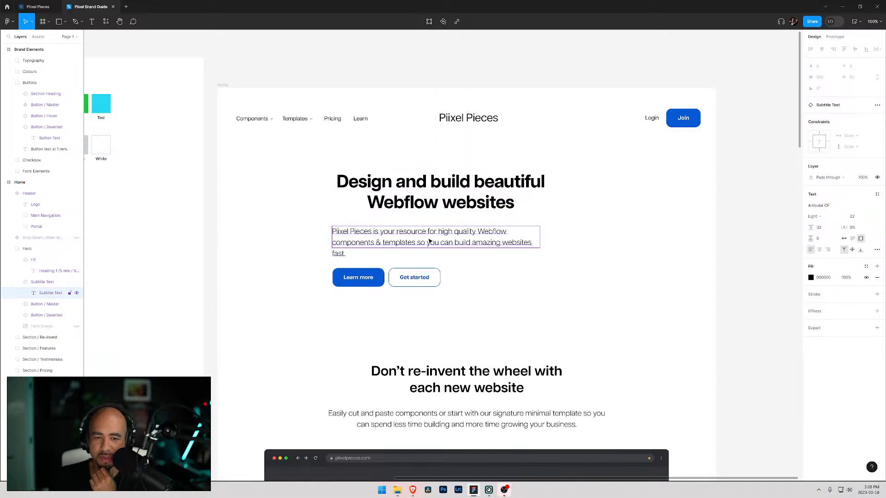
pyautogui.press('Return')
pyautogui.moveTo(437, 231); pyautogui.dragTo(333, 232)
pyautogui.write('Access high quality Webflow components & templates so you')
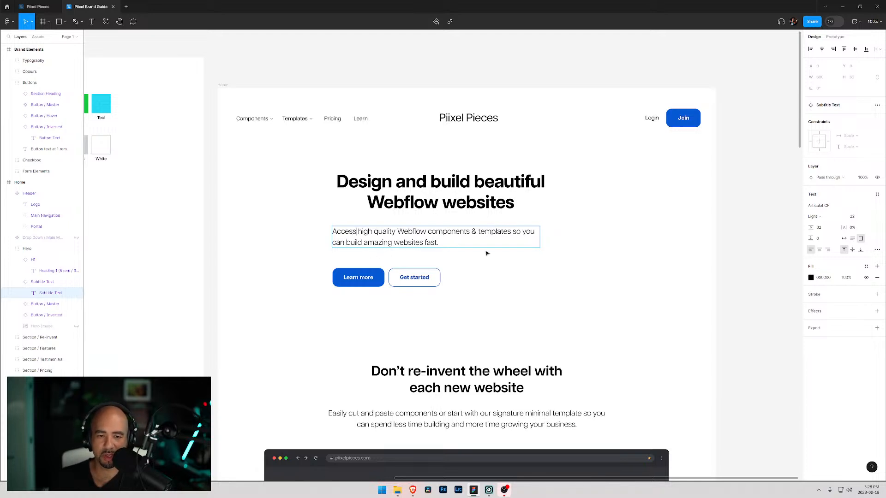
pyautogui.press('Escape')
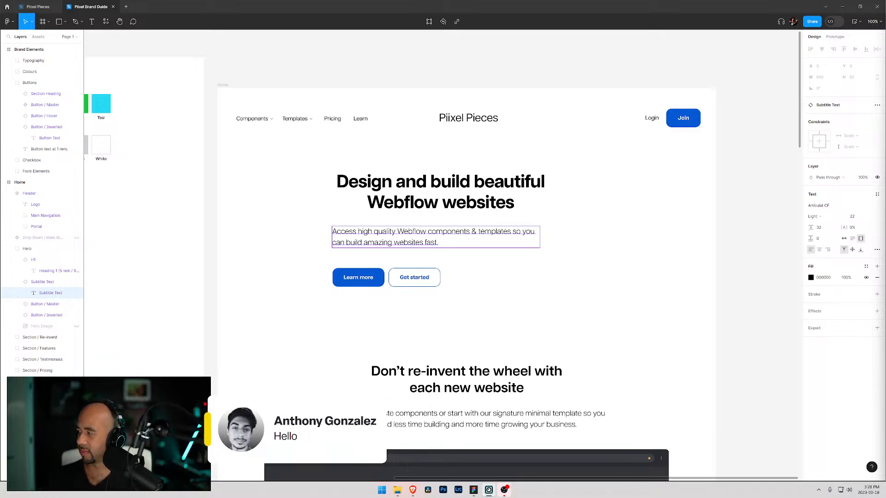
# - Set the hero subtitle text to centre alignment
pyautogui.click(460, 242)
pyautogui.doubleClick(449, 239)
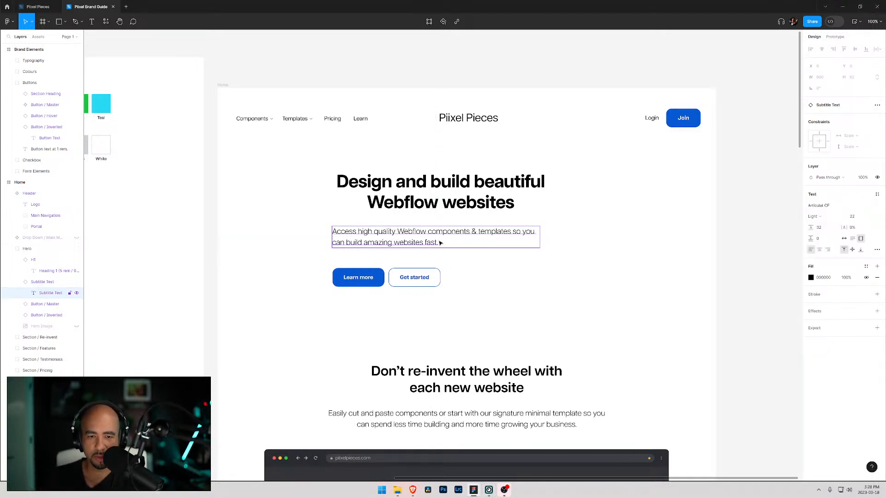
pyautogui.doubleClick(441, 242)
pyautogui.click(820, 250)
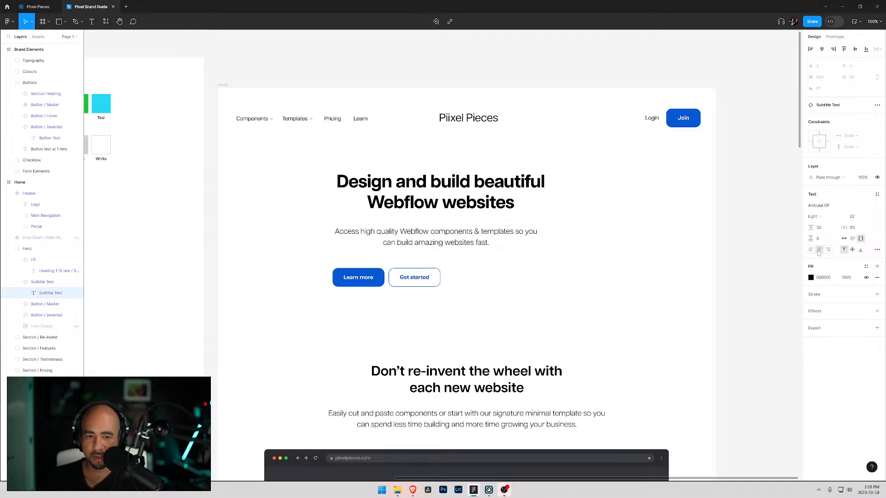
# - Examine the hero buttons and the H1 instance's component options and swap-instance list
pyautogui.click(41, 304)
pyautogui.click(40, 315)
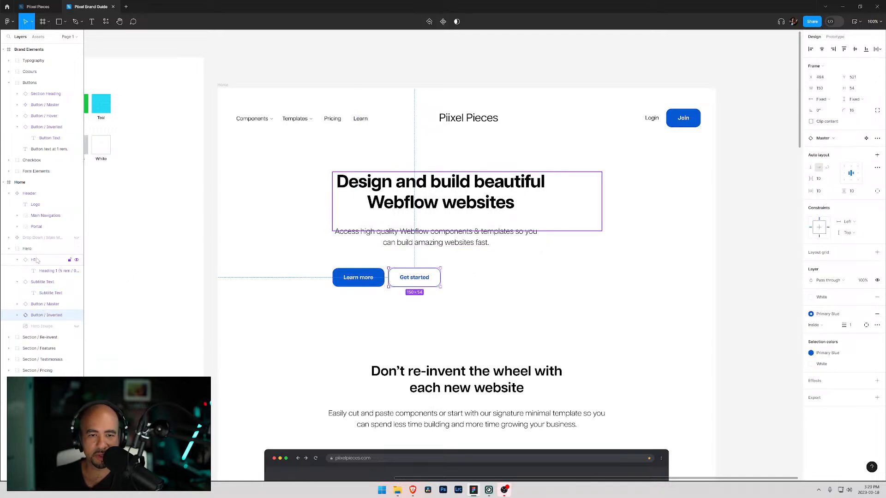
pyautogui.click(380, 214)
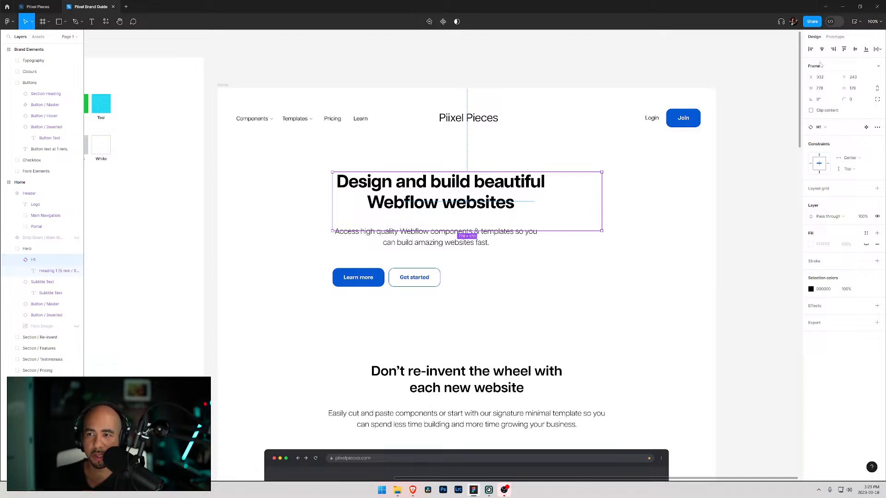
pyautogui.doubleClick(400, 206)
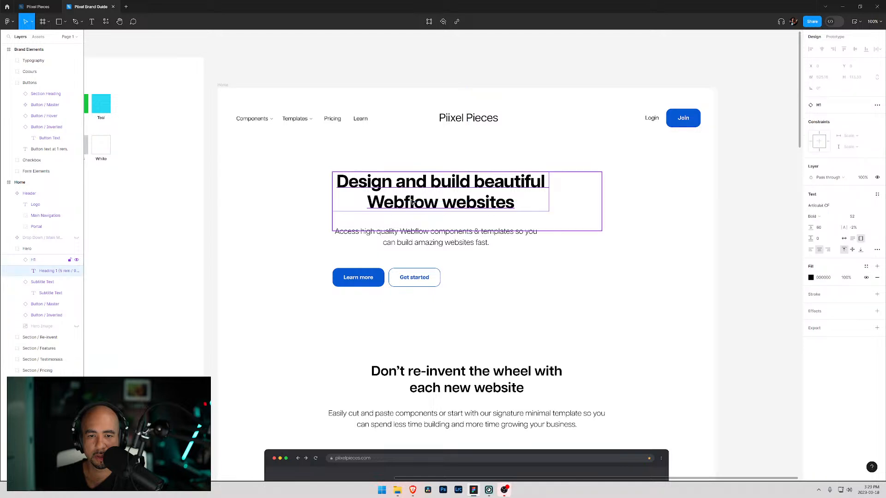
pyautogui.click(39, 259)
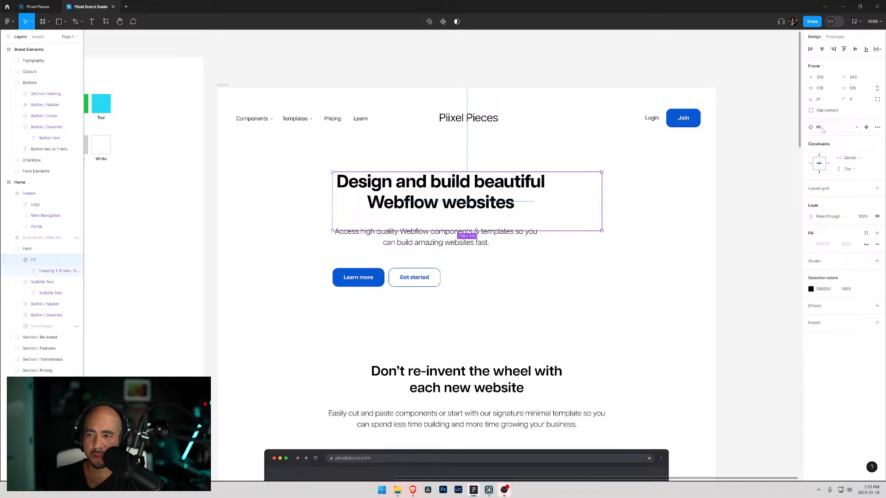
pyautogui.click(877, 100)
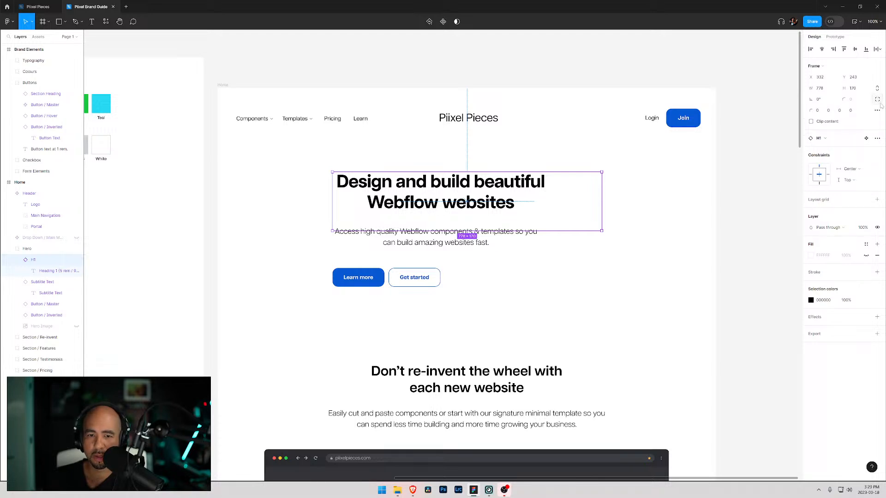
pyautogui.click(877, 139)
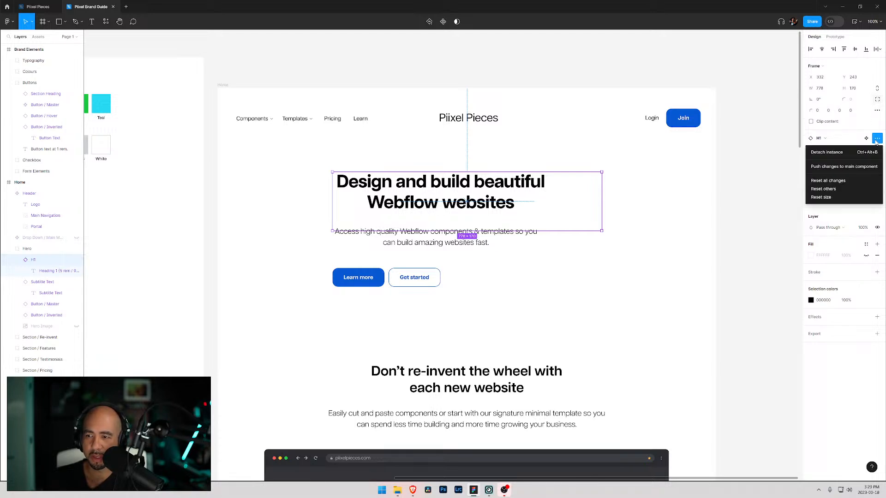
pyautogui.click(877, 110)
pyautogui.click(872, 119)
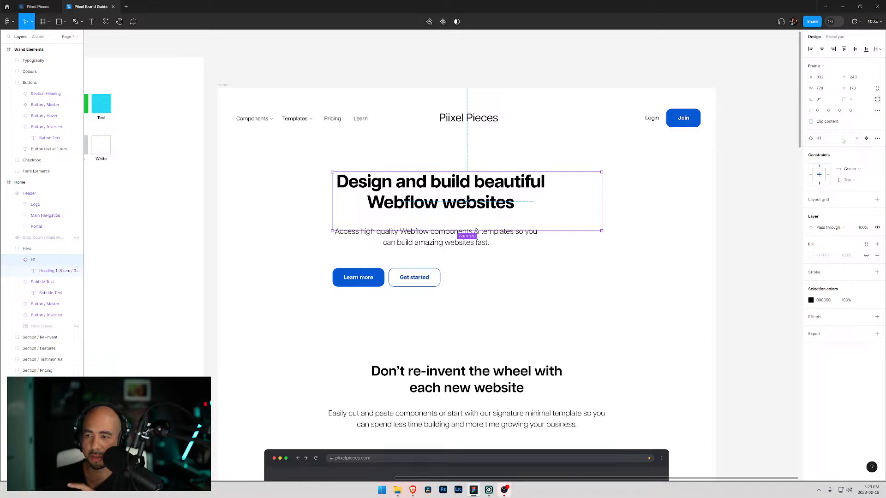
pyautogui.click(858, 140)
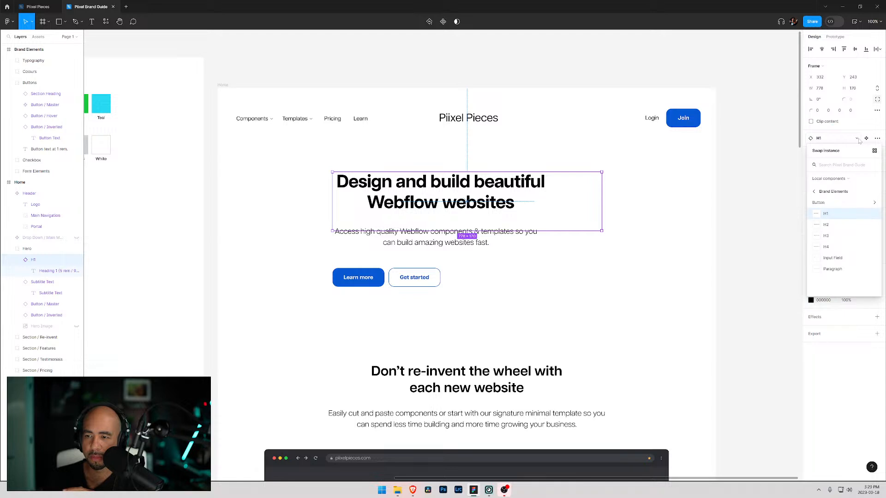
pyautogui.click(858, 140)
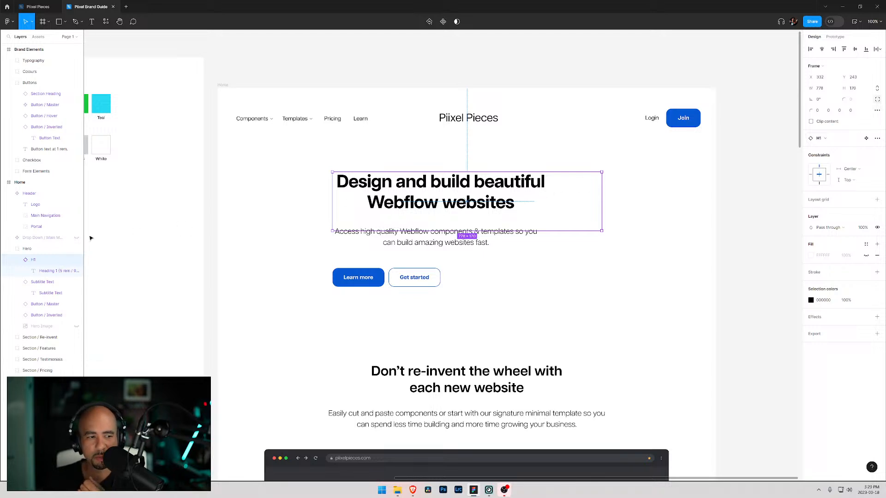
# - Widen the H1 instance in the hero to 843 px
pyautogui.click(17, 260)
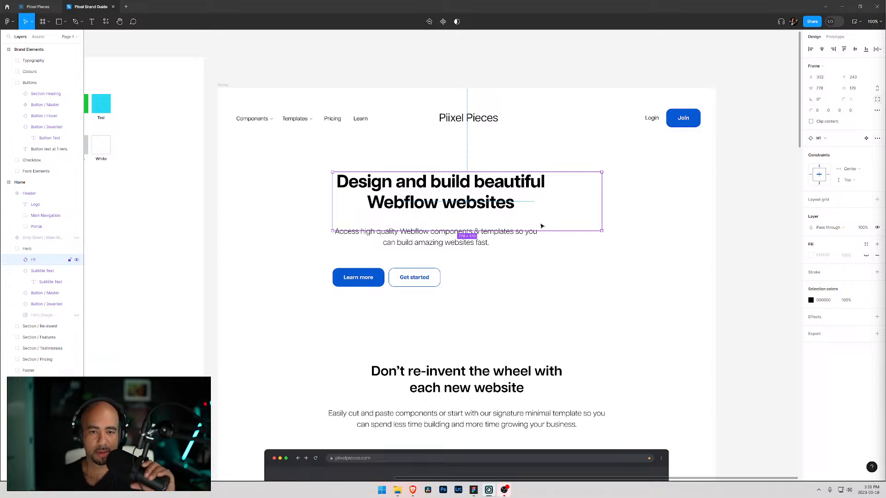
pyautogui.scroll(-1, 539, 226)
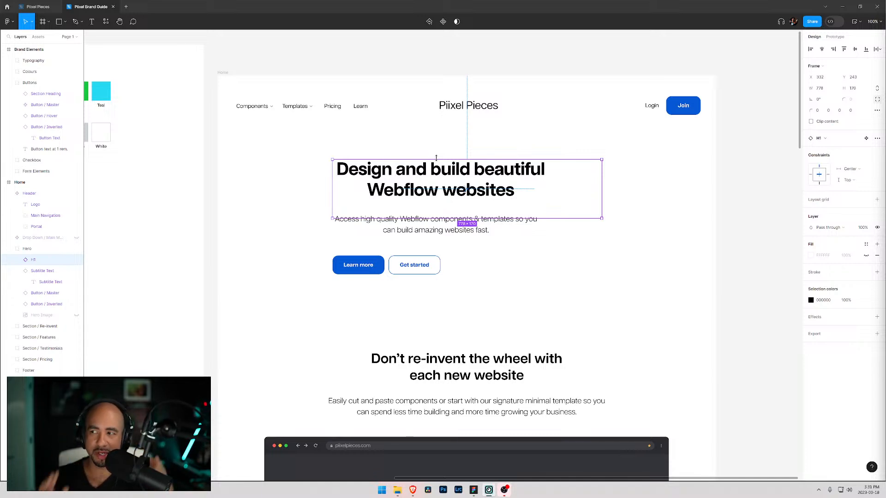
pyautogui.doubleClick(478, 179)
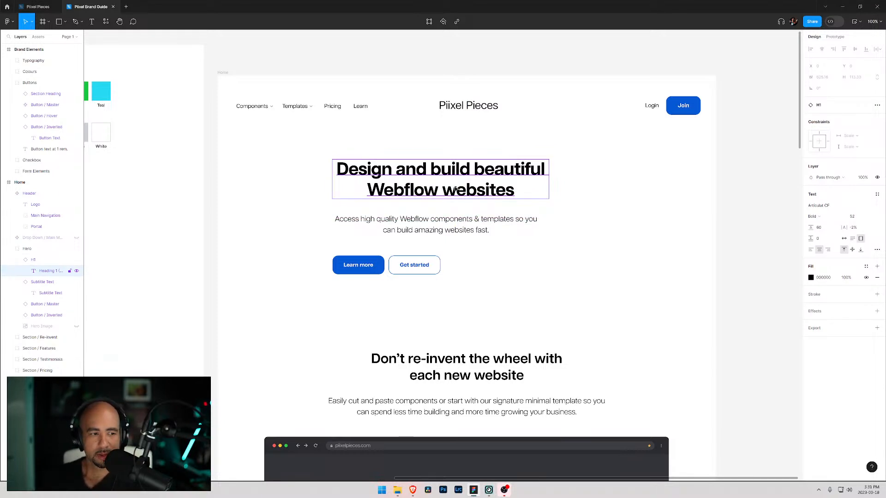
pyautogui.click(57, 259)
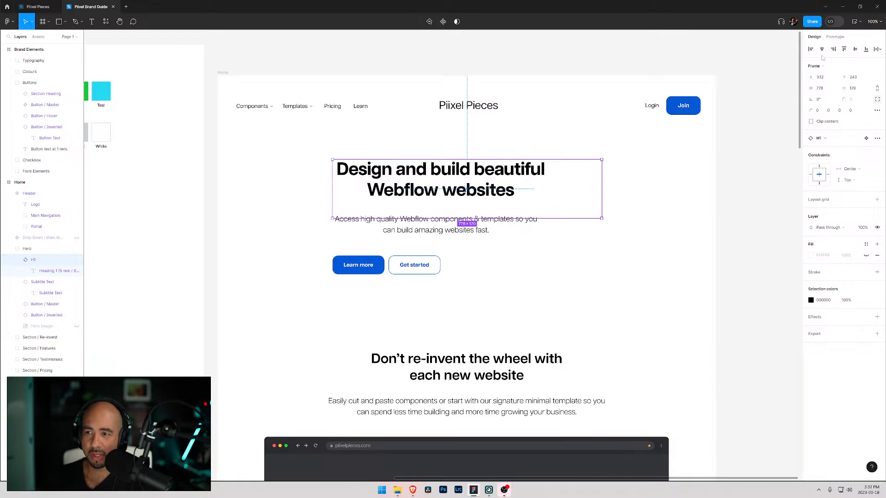
pyautogui.click(37, 271)
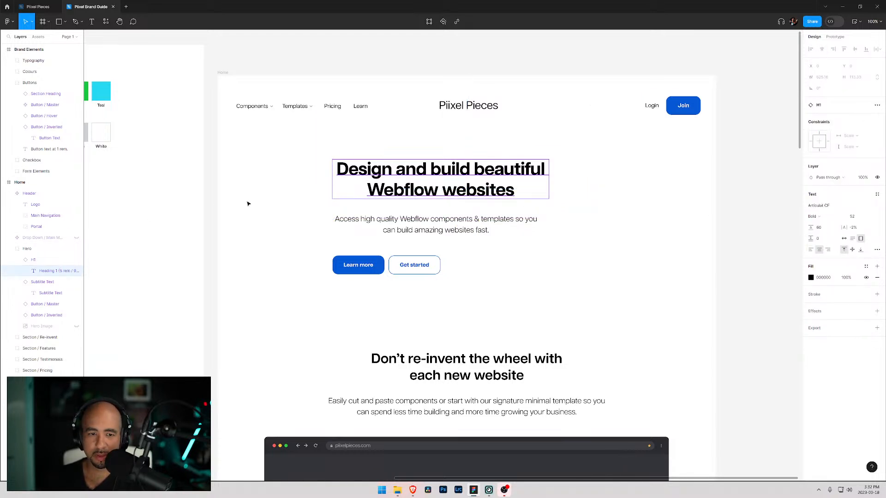
pyautogui.click(41, 259)
pyautogui.moveTo(603, 220); pyautogui.dragTo(659, 221)
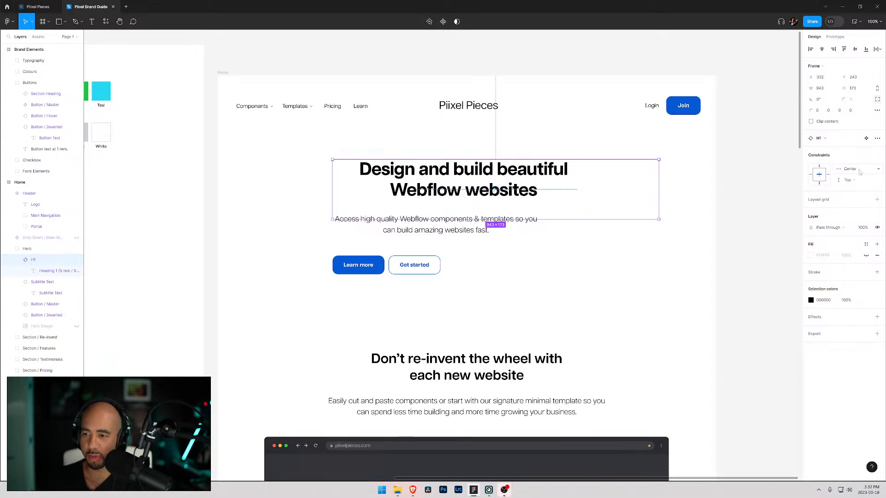
# - Open the H1 main component among the brand elements and pan back to the Home page hero
pyautogui.click(866, 138)
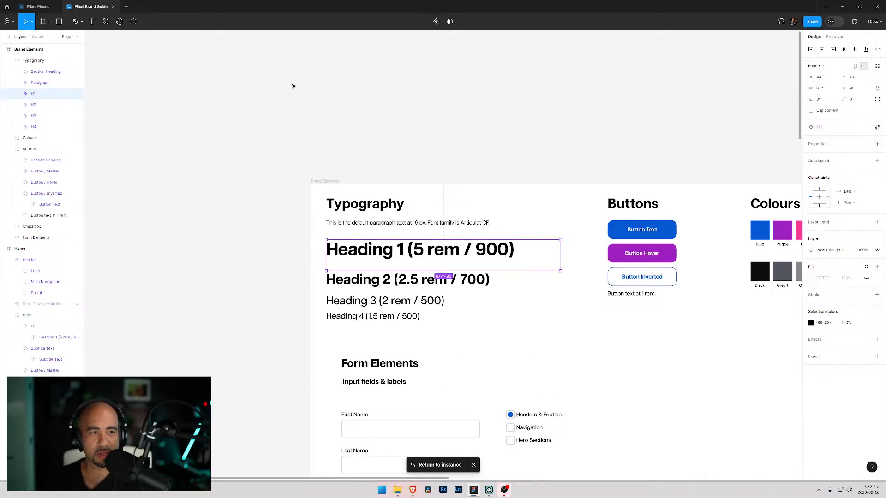
pyautogui.scroll(-4, 533, 260)
pyautogui.moveTo(695, 222); pyautogui.dragTo(504, 259)
pyautogui.hscroll(10, 504, 259)
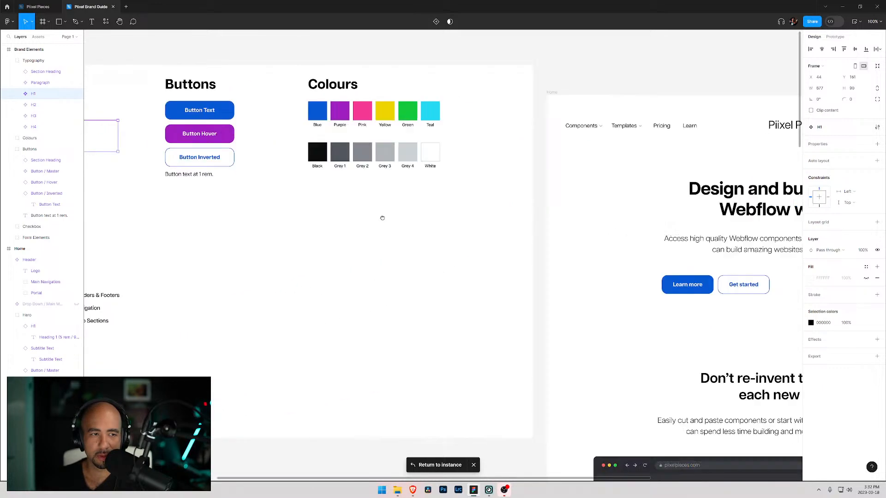
pyautogui.moveTo(539, 212); pyautogui.dragTo(582, 164)
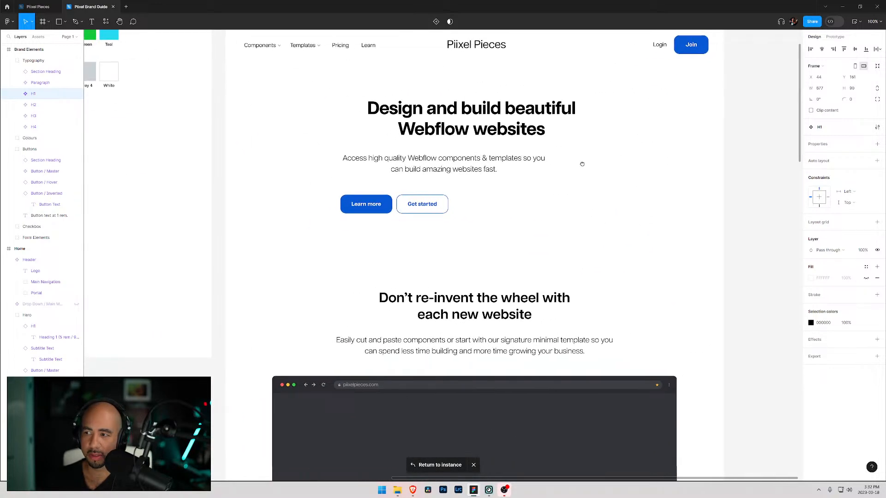
# - Move the hero subtitle text so it sits centred under the heading
pyautogui.click(583, 164)
pyautogui.scroll(3, 463, 196)
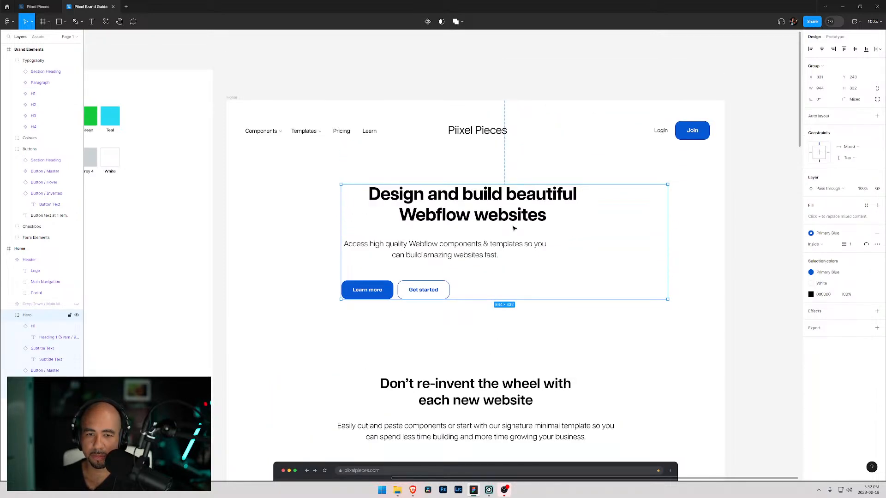
pyautogui.doubleClick(463, 249)
pyautogui.moveTo(464, 250); pyautogui.dragTo(503, 245)
# - Select both hero buttons and move them to the centre beneath the subtitle
pyautogui.moveTo(482, 305); pyautogui.dragTo(353, 285)
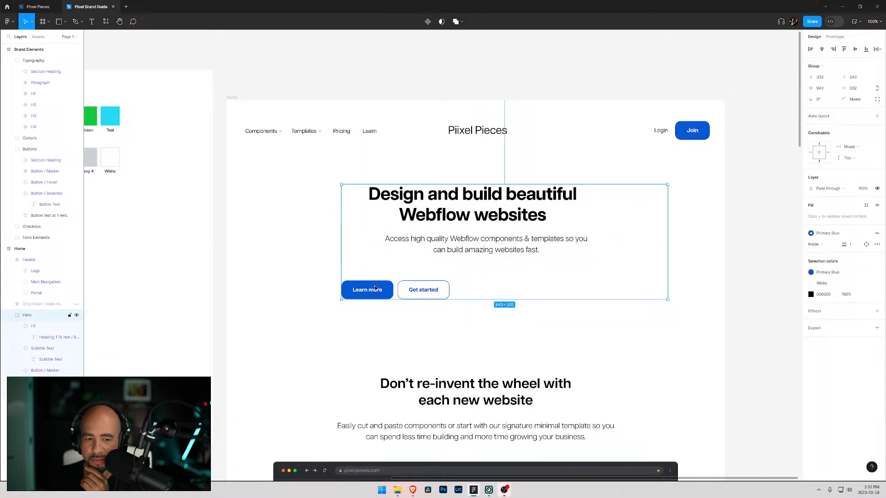
pyautogui.click(423, 290)
pyautogui.keyDown('shift'); pyautogui.click(360, 296); pyautogui.keyUp('shift')
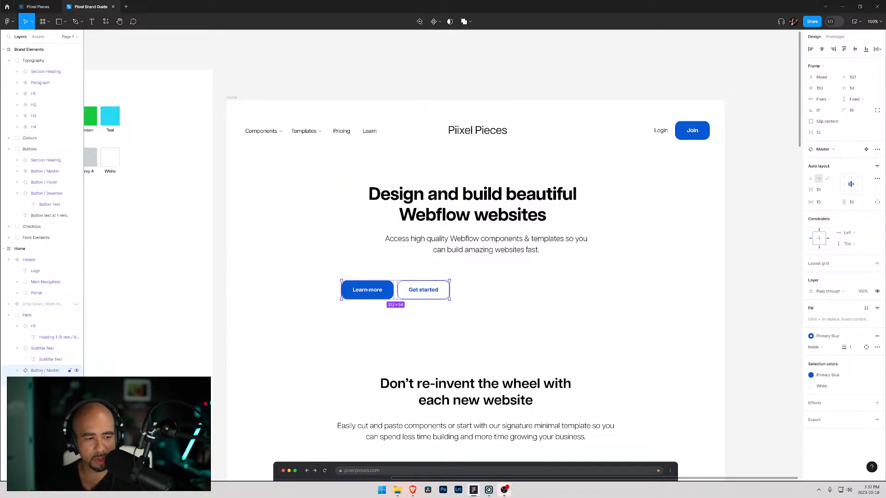
pyautogui.moveTo(379, 292); pyautogui.dragTo(462, 282)
pyautogui.scroll(-1, 600, 293)
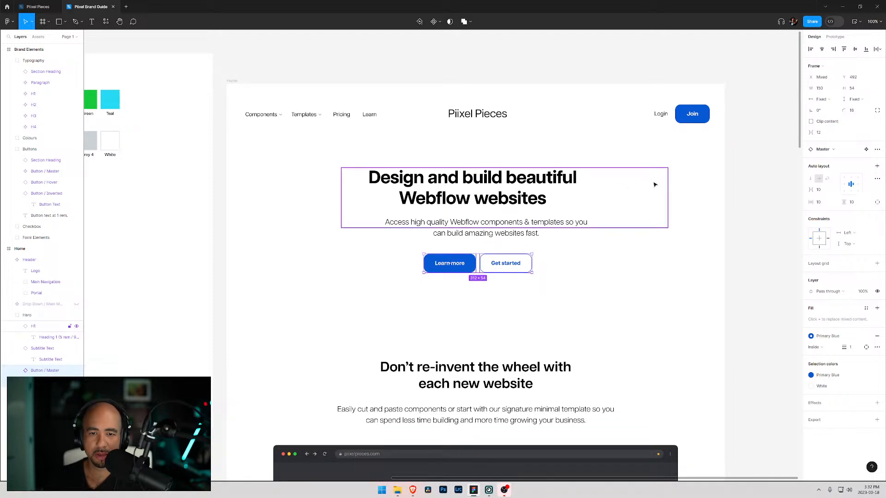
pyautogui.click(692, 263)
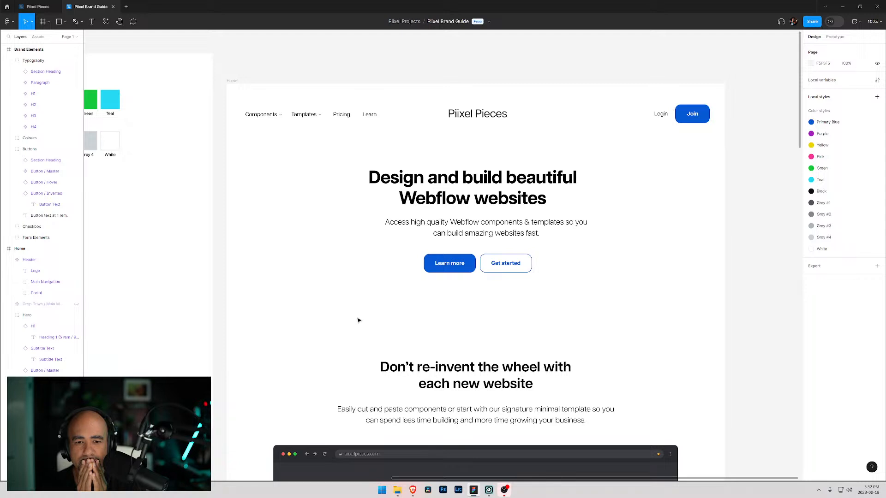
# - Hide the Learn more button and centre the Get started button under the subtitle
pyautogui.doubleClick(457, 263)
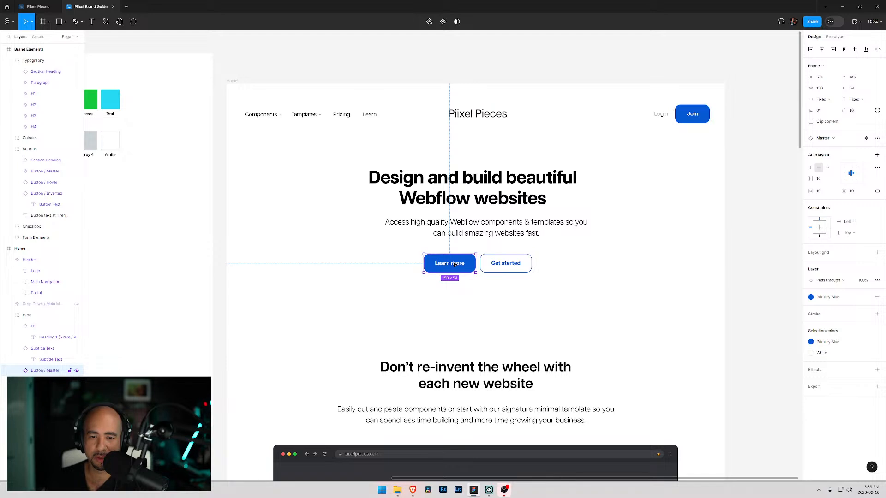
pyautogui.click(76, 370)
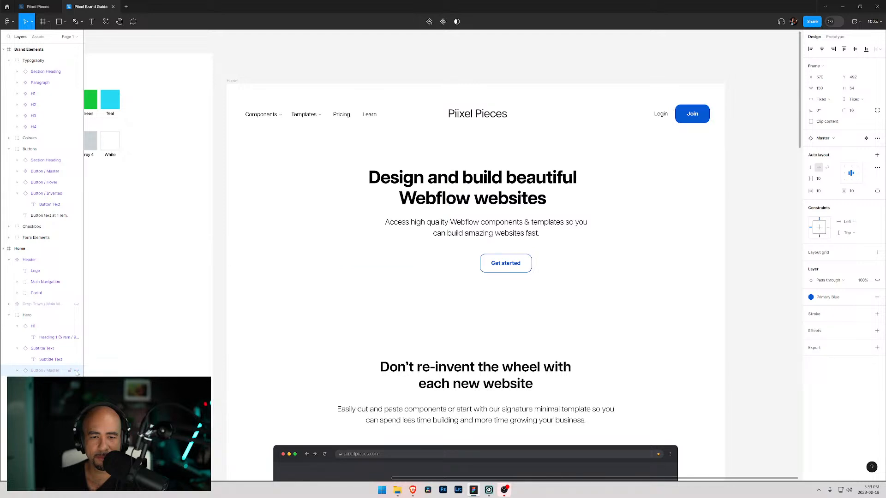
pyautogui.click(503, 260)
pyautogui.moveTo(503, 259); pyautogui.dragTo(475, 257)
pyautogui.click(581, 268)
pyautogui.scroll(1, 552, 277)
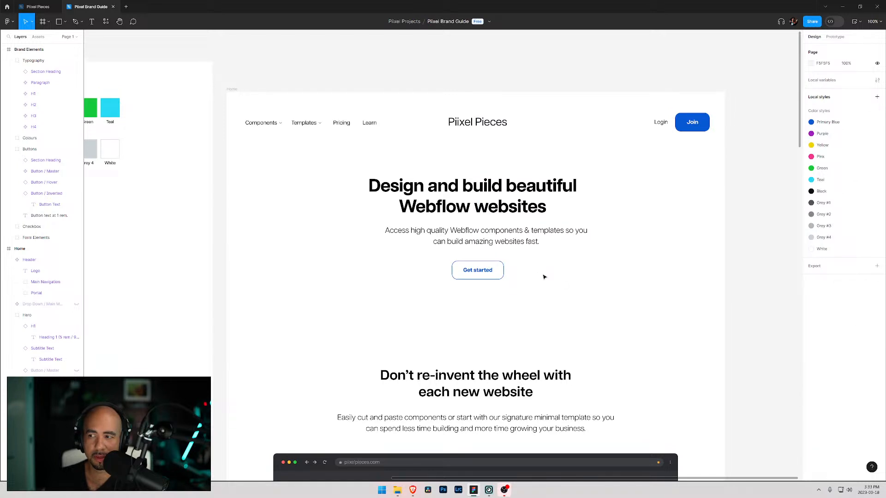
pyautogui.scroll(-1, 461, 276)
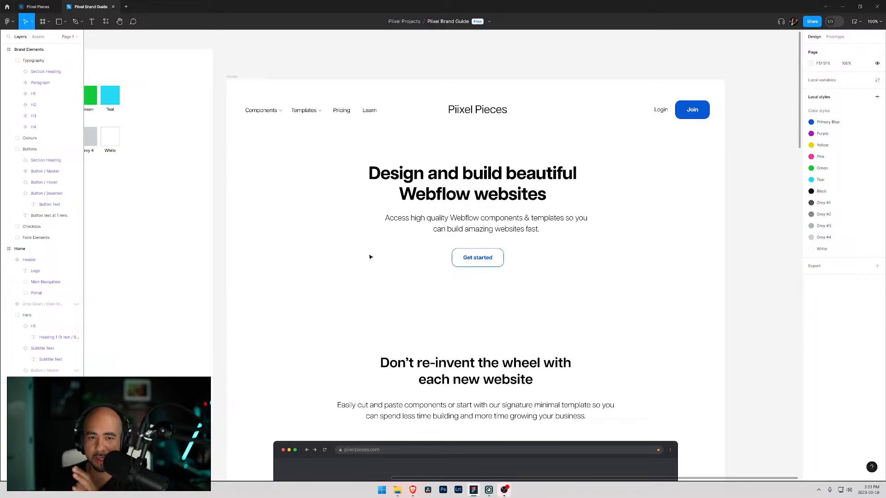
pyautogui.scroll(2, 363, 259)
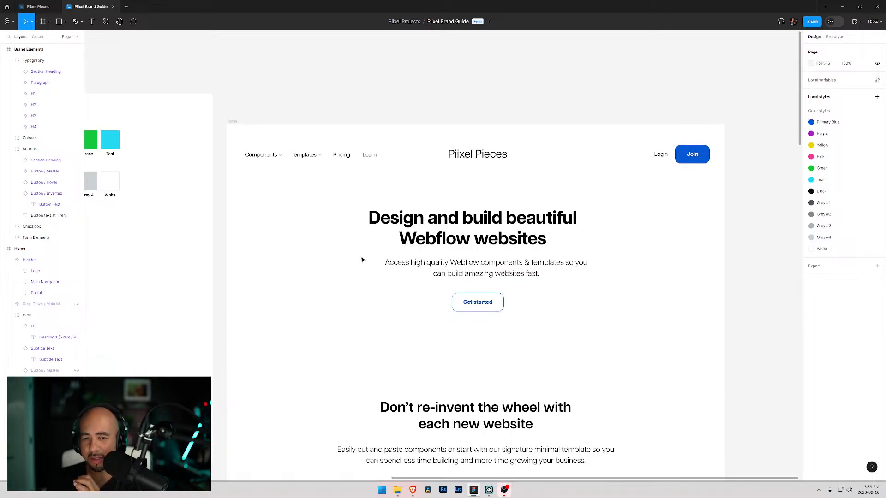
pyautogui.scroll(-3, 362, 260)
pyautogui.scroll(2, 362, 260)
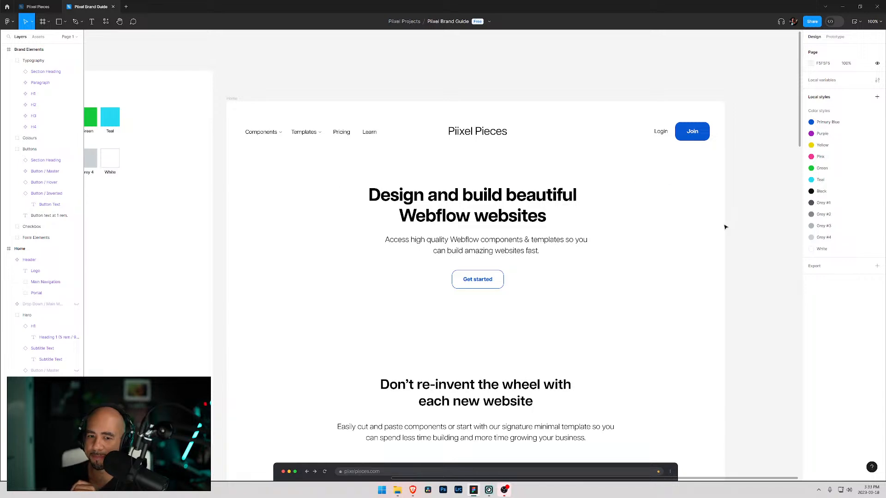
pyautogui.scroll(-5, 437, 302)
pyautogui.scroll(3, 437, 302)
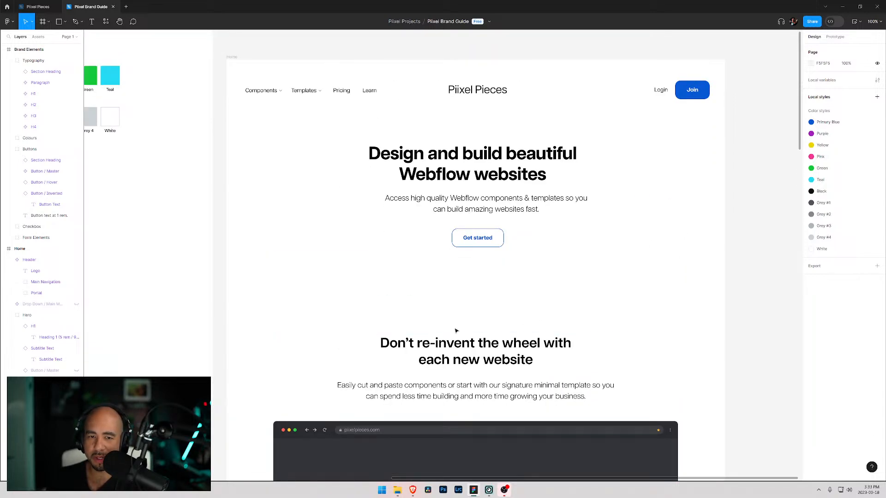
pyautogui.scroll(-1, 437, 304)
pyautogui.scroll(2, 433, 314)
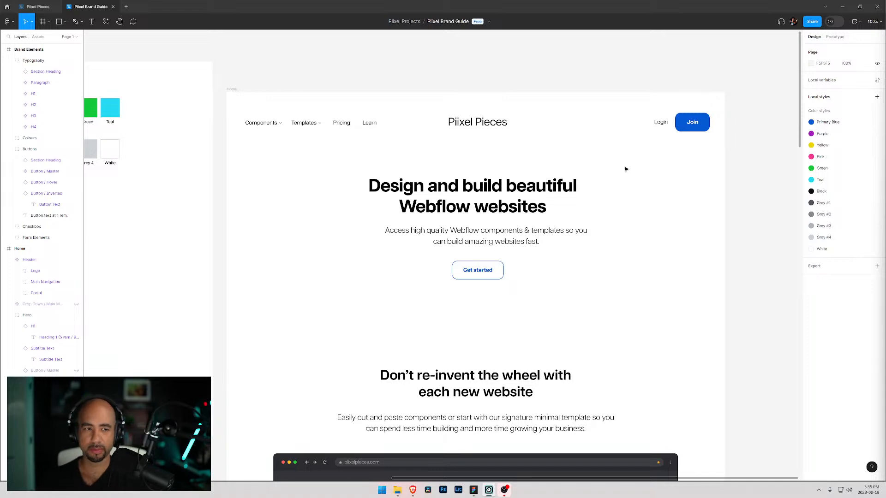
pyautogui.scroll(-2, 696, 166)
pyautogui.scroll(1, 679, 166)
pyautogui.scroll(1, 682, 163)
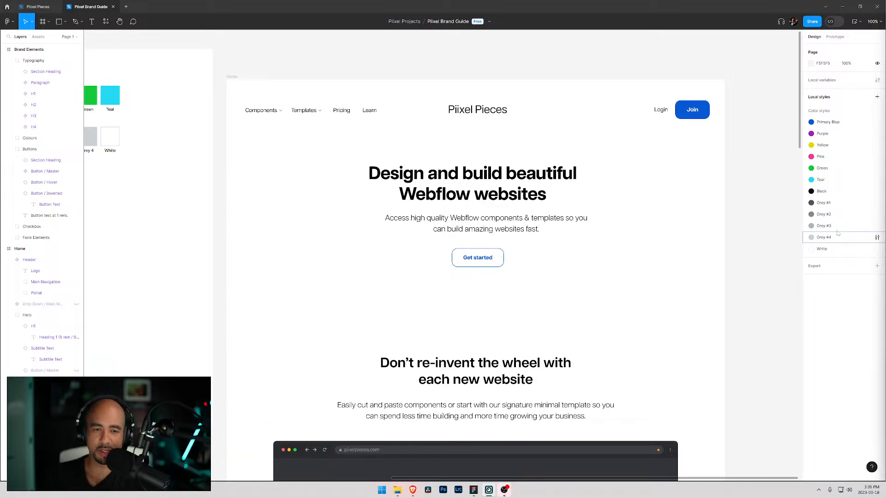
pyautogui.scroll(-2, 573, 216)
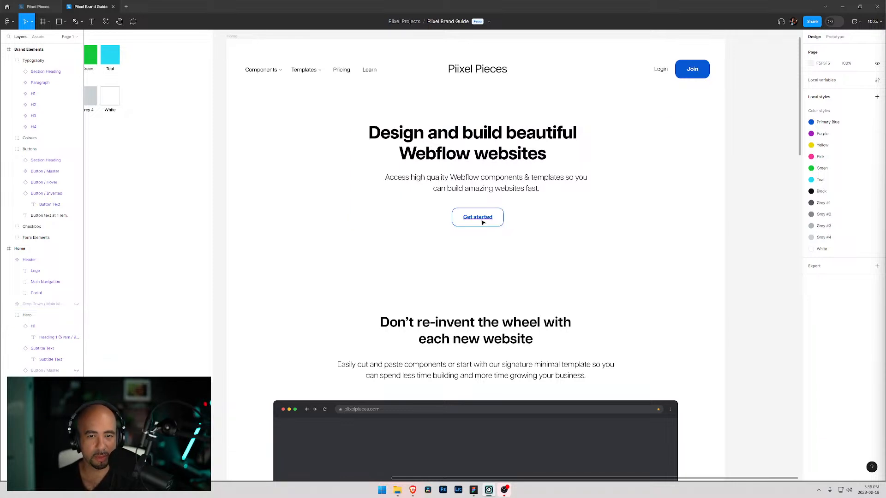
# - Undo all the recent hero edits back to the original left-aligned hero with the illustration
pyautogui.hotkey('ctrl', 'z')
pyautogui.hotkey('ctrl', 'z')
pyautogui.hotkey('ctrl', 'z')
pyautogui.hotkey('ctrl', 'z')
pyautogui.hotkey('ctrl', 'z')
pyautogui.hotkey('ctrl', 'z')
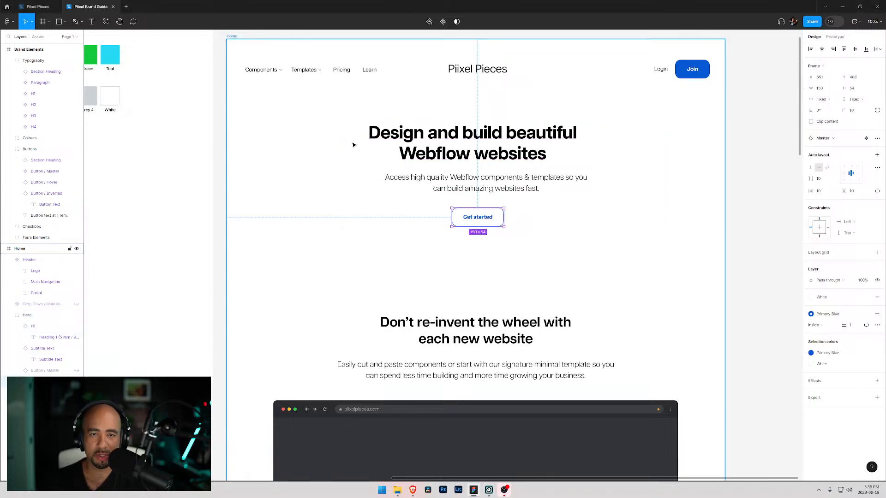
pyautogui.hotkey('ctrl', 'z')
pyautogui.hotkey('ctrl', 'z')
pyautogui.hotkey('ctrl', 'z')
pyautogui.hotkey('ctrl', 'z')
pyautogui.hotkey('ctrl', 'z')
pyautogui.hotkey('ctrl', 'z')
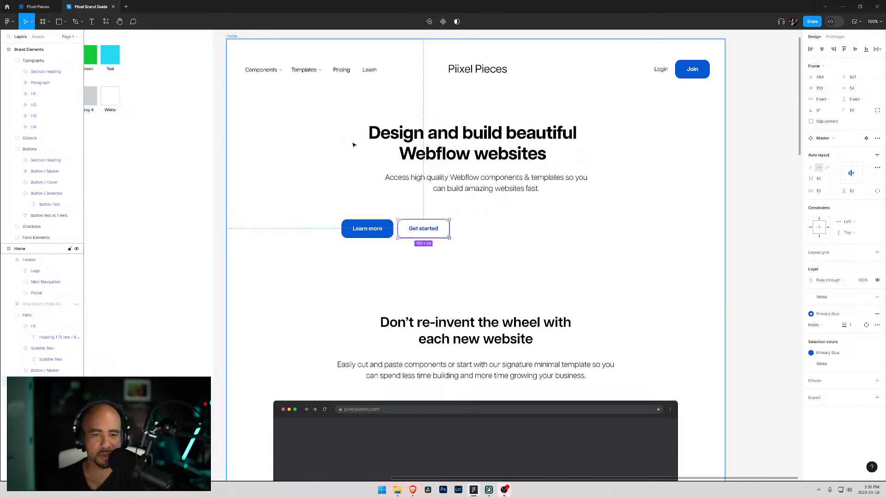
pyautogui.hotkey('ctrl', 'z')
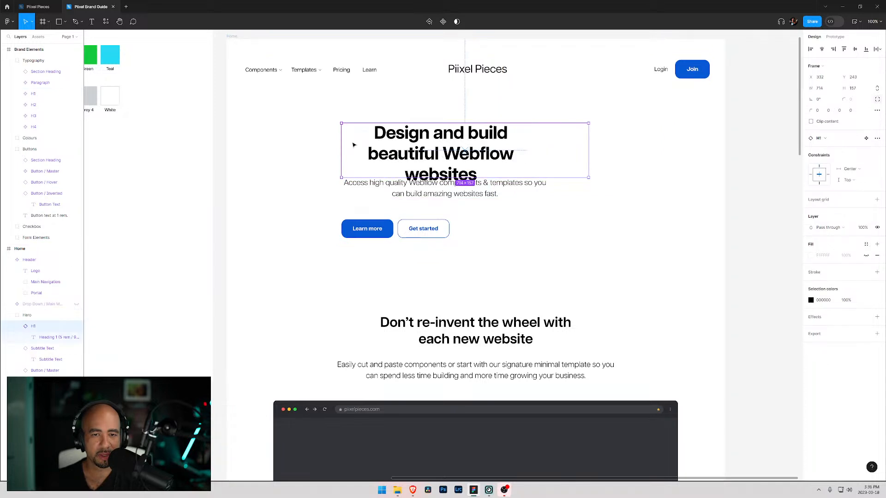
pyautogui.hotkey('ctrl', 'z')
pyautogui.hotkey('ctrl', 'z')
pyautogui.hotkey('ctrl', 'z')
pyautogui.hotkey('ctrl', 'z')
pyautogui.hotkey('ctrl', 'z')
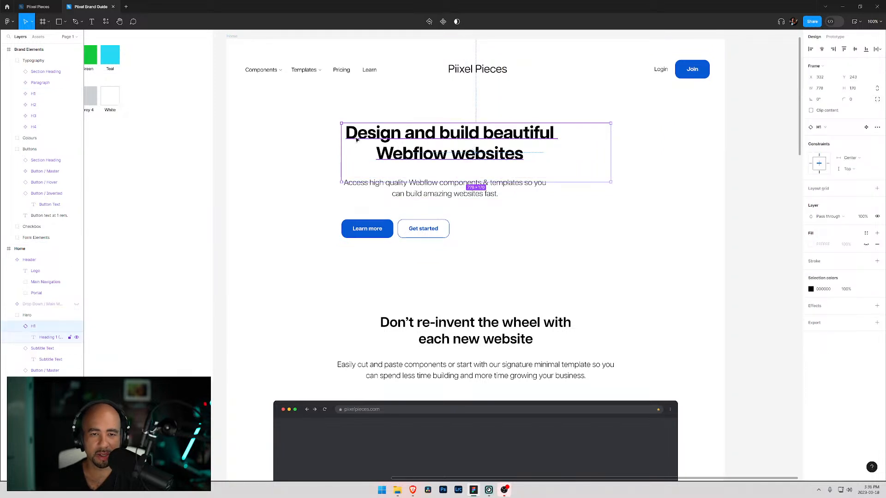
pyautogui.hotkey('ctrl', 'z')
pyautogui.hotkey('ctrl', 'z')
pyautogui.hotkey('ctrl', 'z')
pyautogui.hotkey('ctrl', 'z')
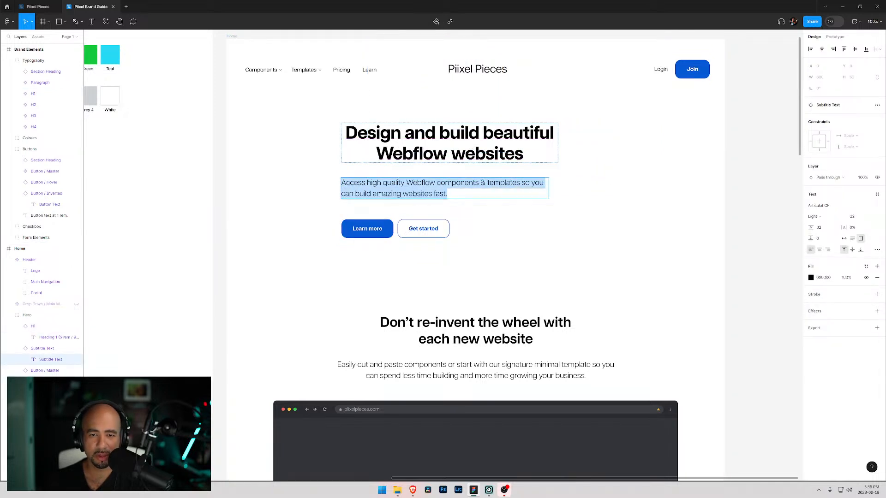
pyautogui.hotkey('ctrl', 'z')
pyautogui.hotkey('ctrl', 'z')
pyautogui.hotkey('ctrl', 'z')
pyautogui.hotkey('ctrl', 'z')
pyautogui.hotkey('ctrl', 'z')
pyautogui.hotkey('ctrl', 'z')
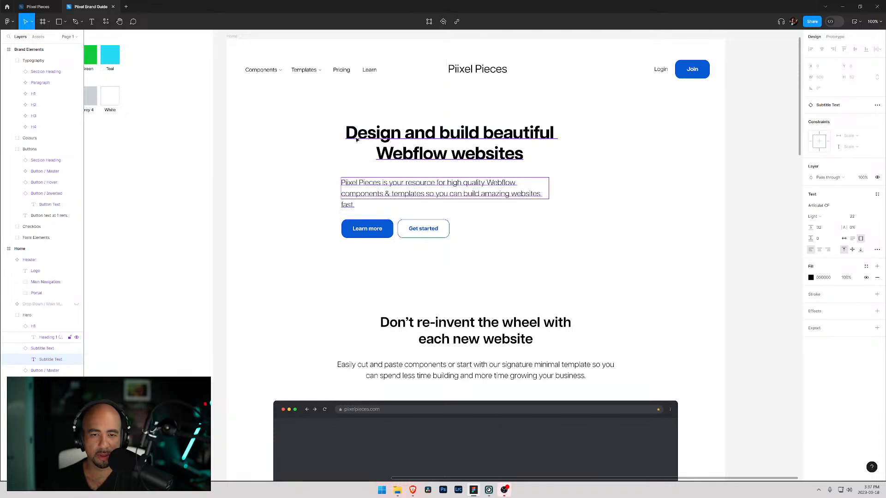
pyautogui.hotkey('ctrl', 'z')
pyautogui.hotkey('ctrl', 'z')
pyautogui.hotkey('ctrl', 'z')
pyautogui.hotkey('ctrl', 'z')
pyautogui.hotkey('ctrl', 'z')
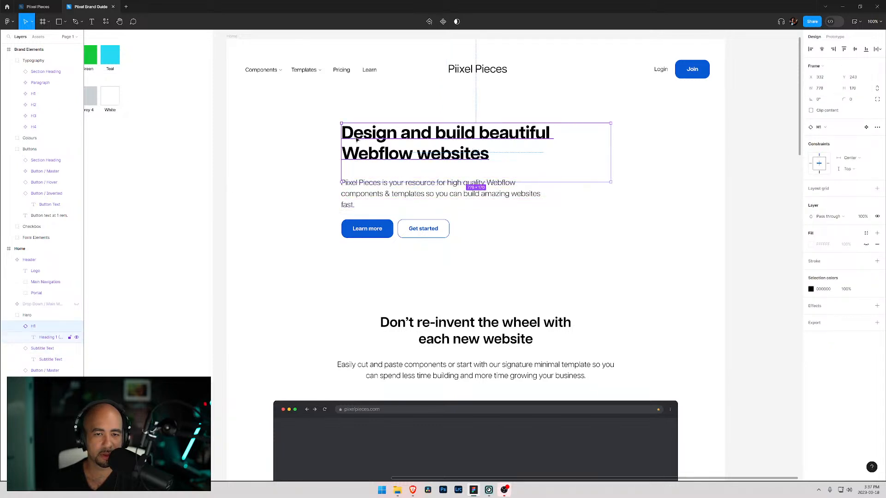
pyautogui.hotkey('ctrl', 'z')
pyautogui.hotkey('ctrl', 'z')
pyautogui.hotkey('ctrl', 'z')
pyautogui.hotkey('ctrl', 'z')
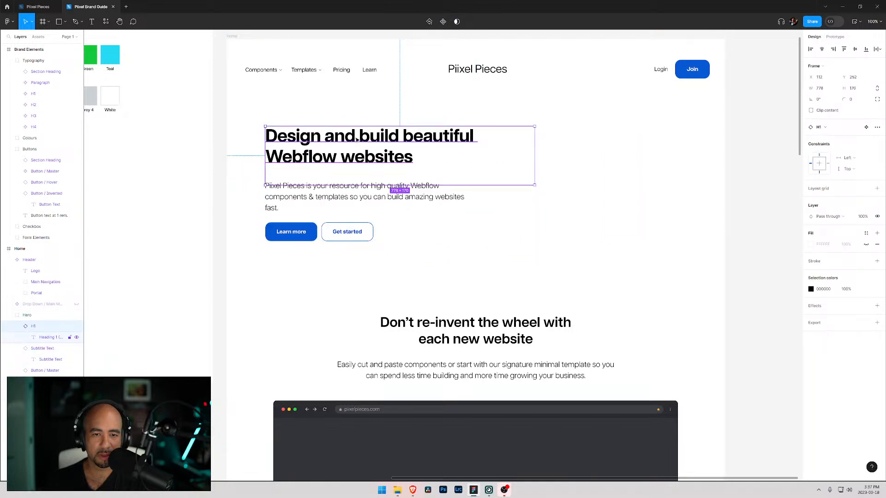
pyautogui.hotkey('ctrl', 'z')
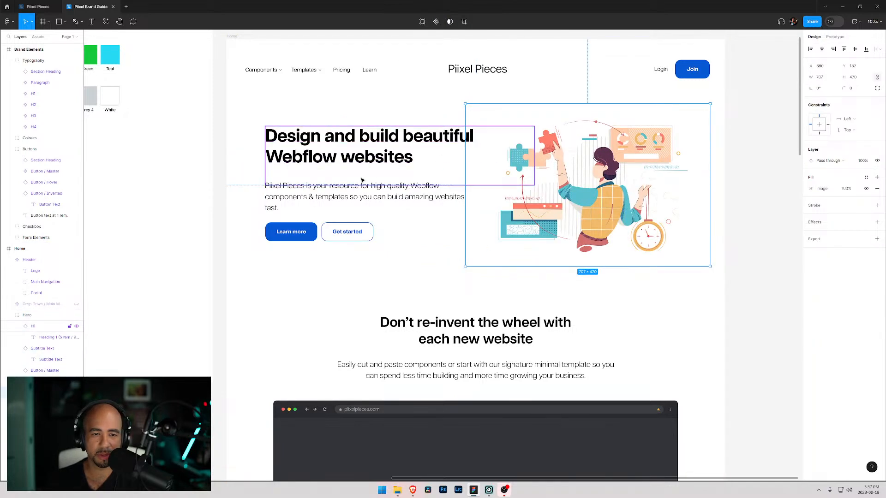
# - Rewrite the subtitle's opening words so it reads "Access high quality Webflow components & templates so you can build amazing websites fast."
pyautogui.click(339, 198)
pyautogui.doubleClick(305, 191)
pyautogui.doubleClick(282, 190)
pyautogui.click(343, 186)
pyautogui.moveTo(370, 186); pyautogui.dragTo(257, 187)
pyautogui.write('Access')
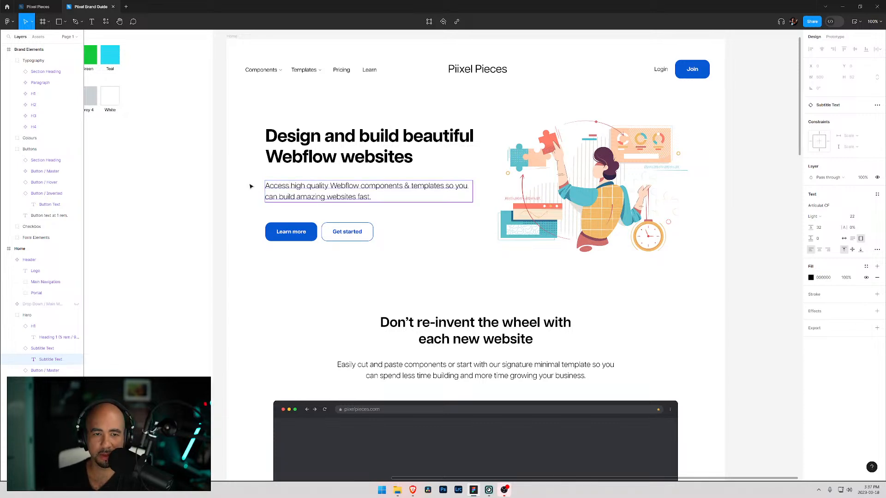
pyautogui.scroll(-2, 432, 220)
pyautogui.scroll(2, 401, 190)
pyautogui.scroll(-2, 334, 200)
pyautogui.click(418, 208)
pyautogui.scroll(2, 479, 251)
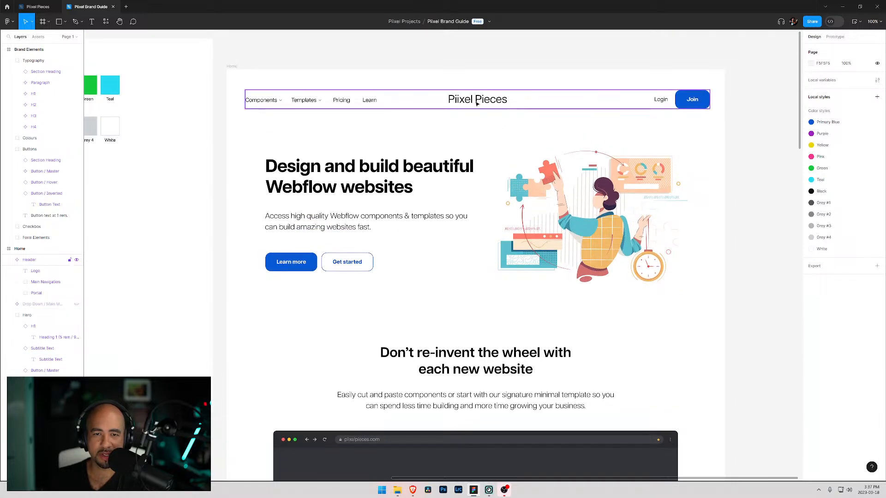
pyautogui.click(612, 203)
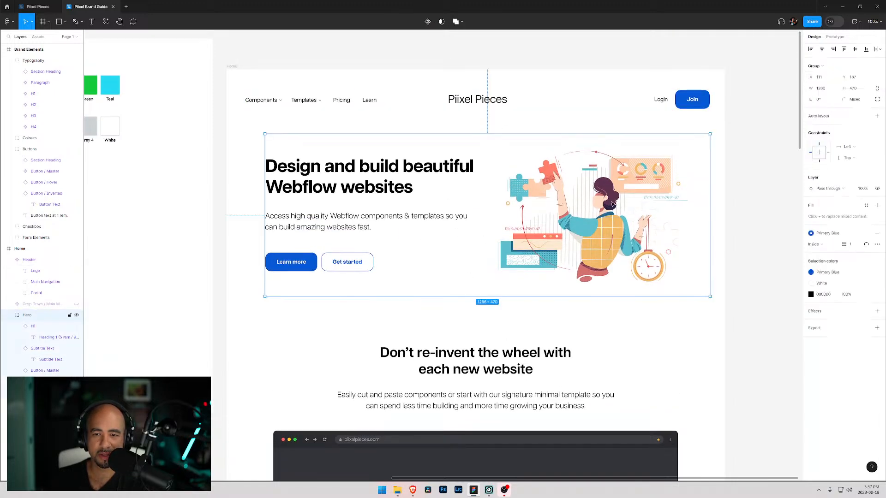
pyautogui.doubleClick(556, 198)
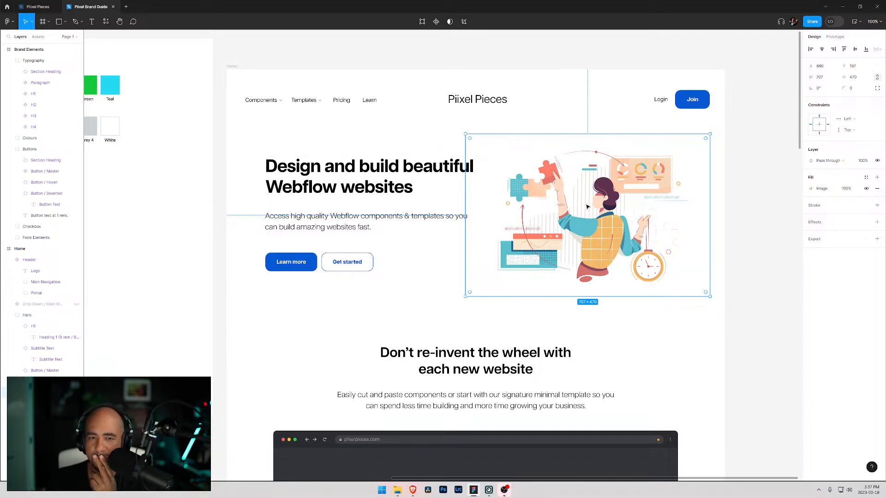
pyautogui.click(4, 249)
pyautogui.click(14, 249)
pyautogui.rightClick(17, 249)
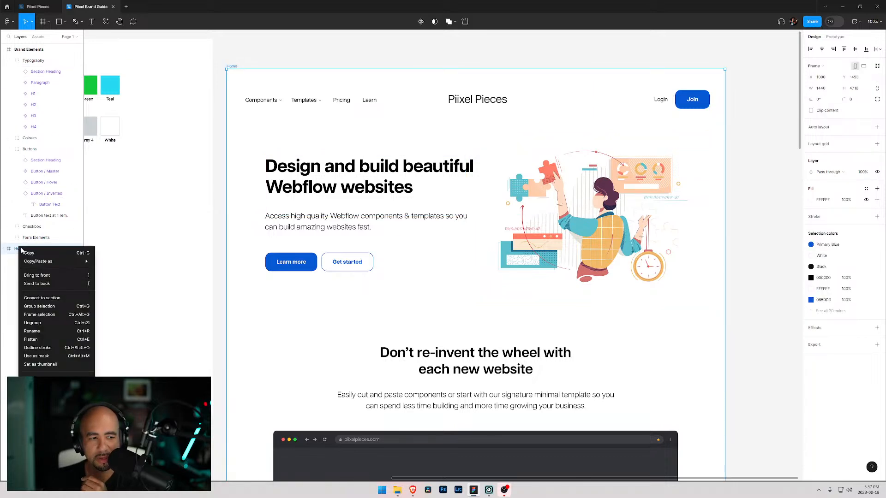
pyautogui.moveTo(45, 263)
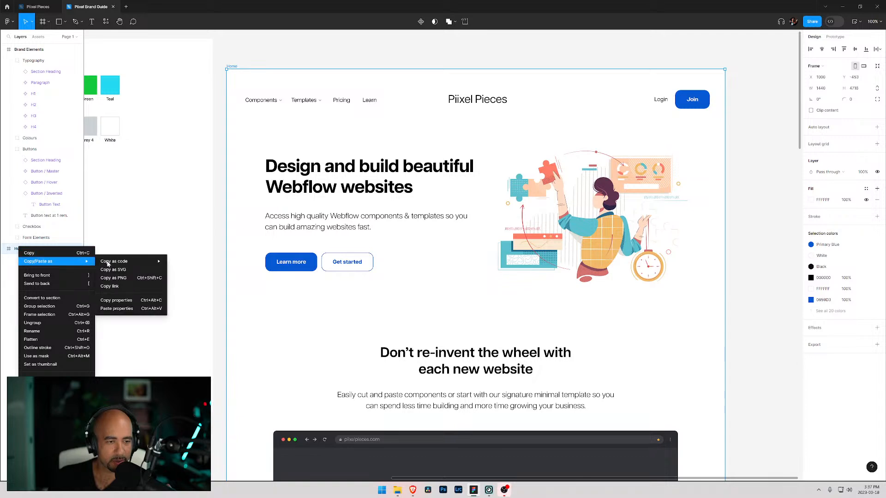
pyautogui.moveTo(109, 265)
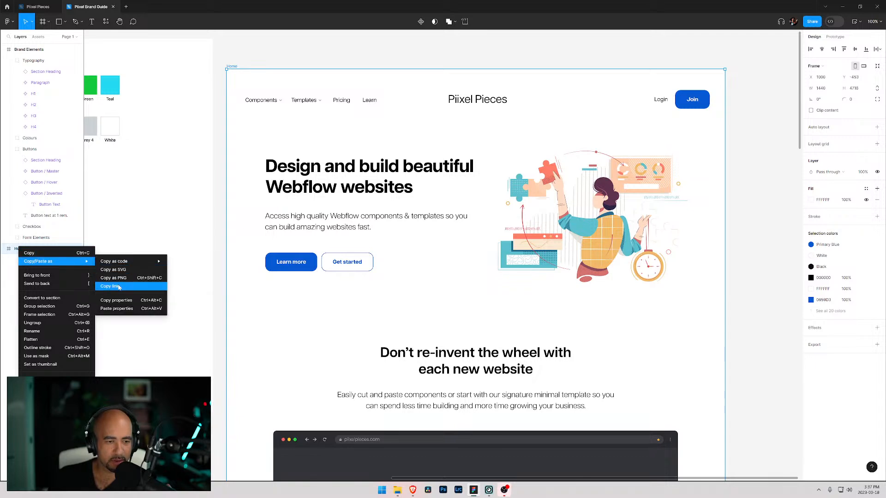
pyautogui.click(224, 217)
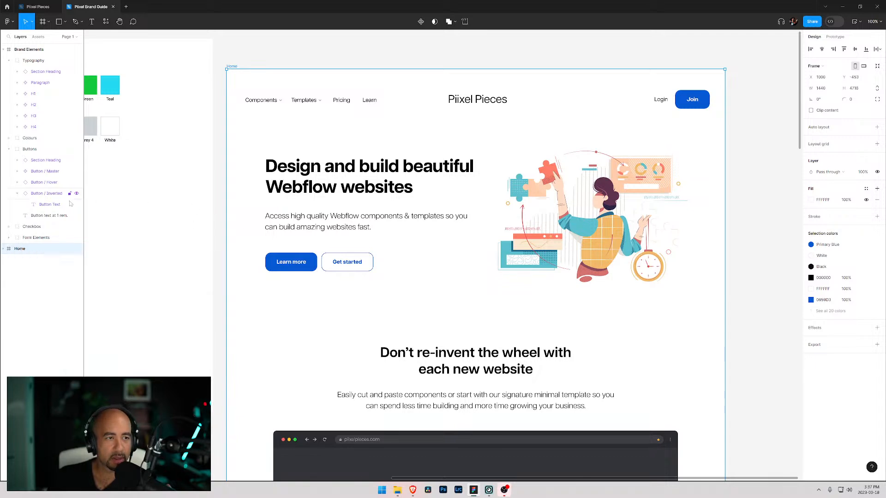
# - Duplicate the Home frame and rename the copy as "Home V1"
pyautogui.rightClick(12, 249)
pyautogui.hotkey('ctrl', 'd')
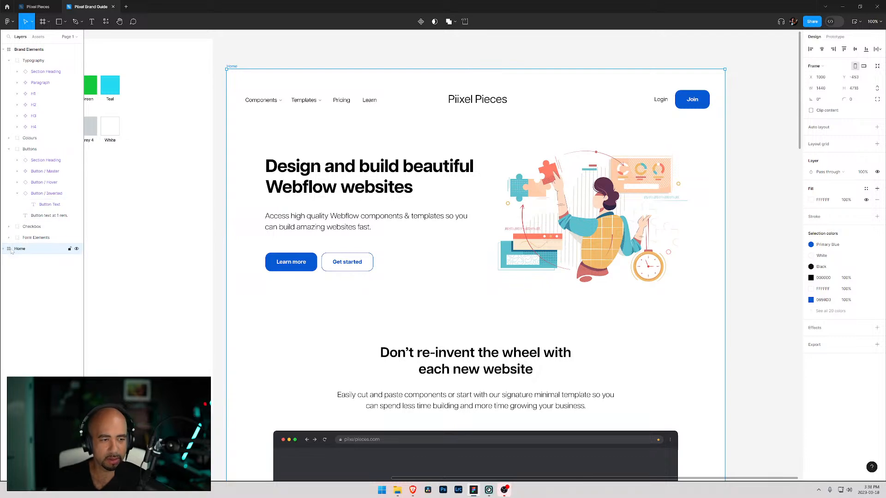
pyautogui.click(21, 261)
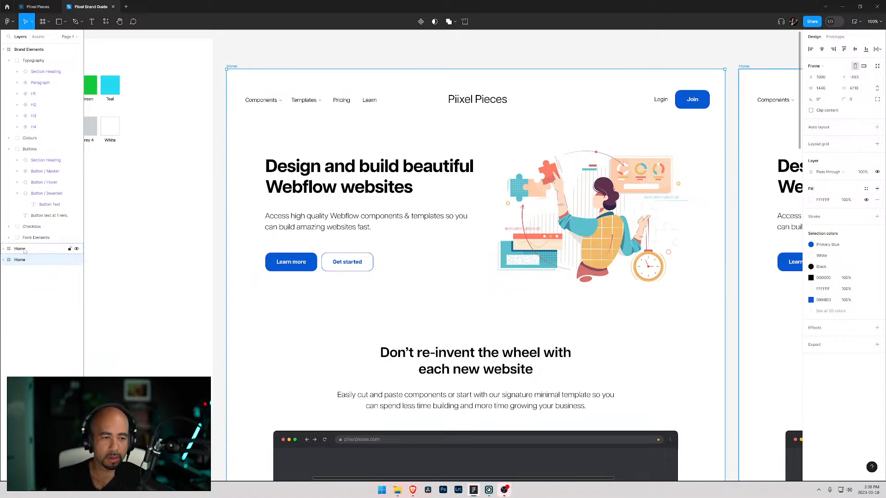
pyautogui.doubleClick(20, 260)
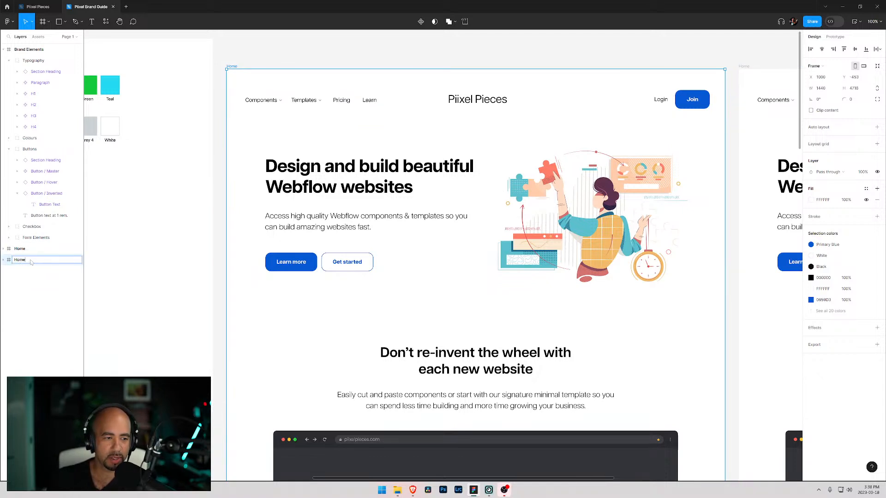
pyautogui.write('V1')
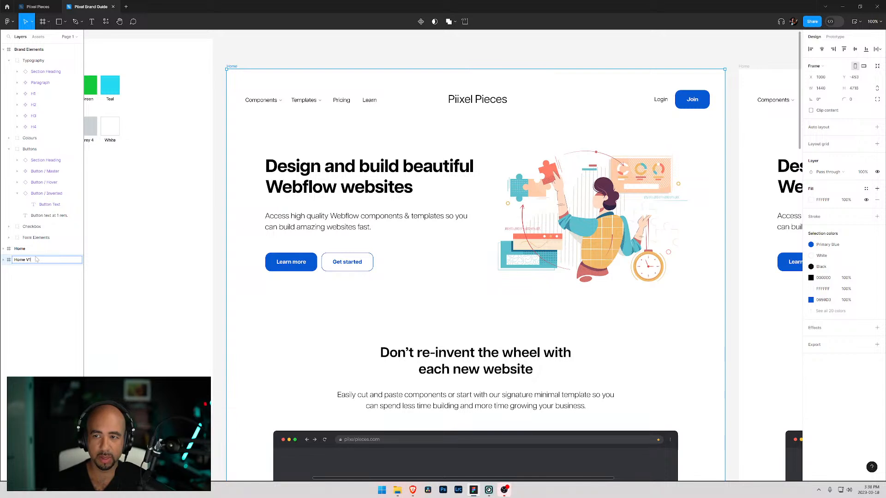
pyautogui.press('Return')
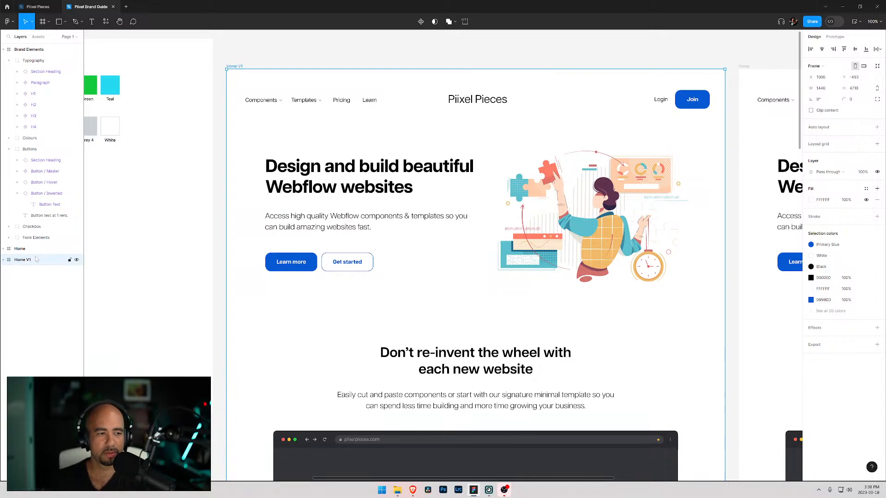
# - Delete the hero illustration image from the Home V1 frame
pyautogui.click(21, 250)
pyautogui.scroll(1, 402, 217)
pyautogui.click(402, 217)
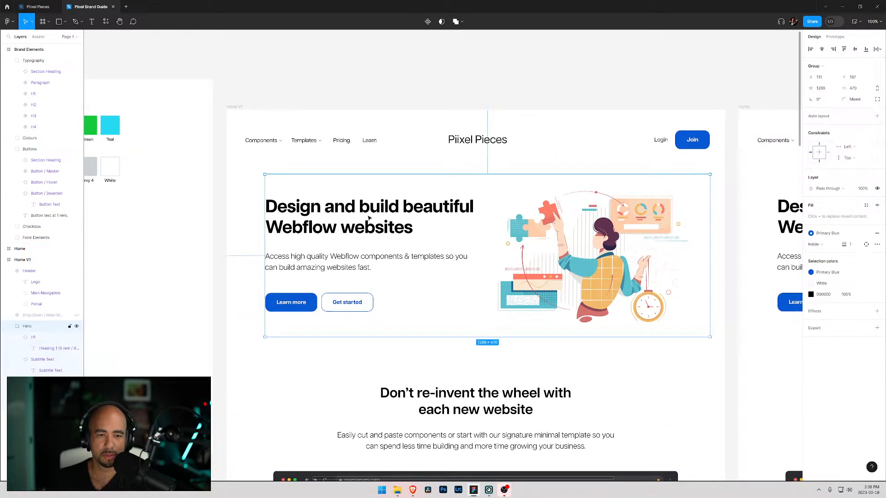
pyautogui.doubleClick(589, 253)
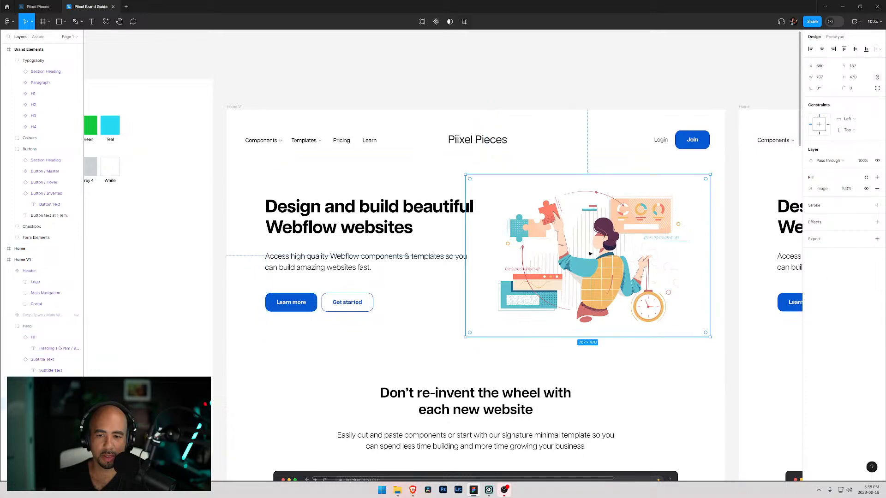
pyautogui.moveTo(635, 176); pyautogui.dragTo(612, 139)
pyautogui.doubleClick(554, 201)
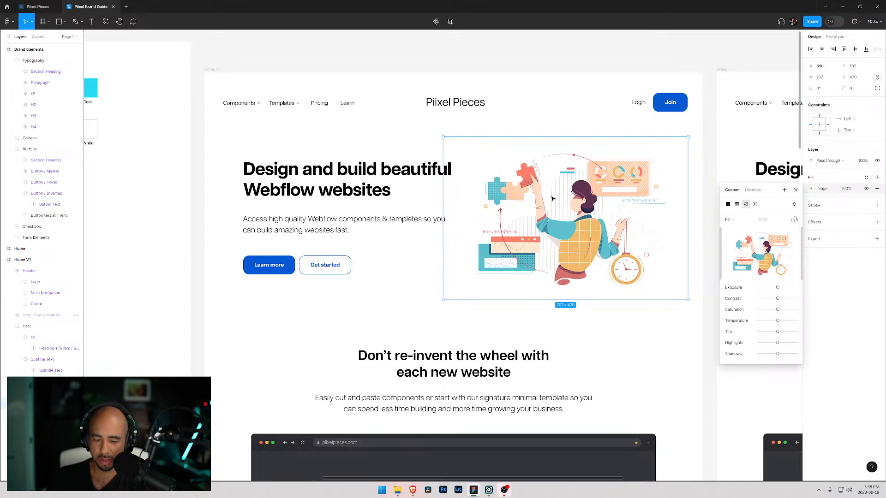
pyautogui.press('Delete')
# - Reset all changes on the Home V1 hero heading instance
pyautogui.click(356, 177)
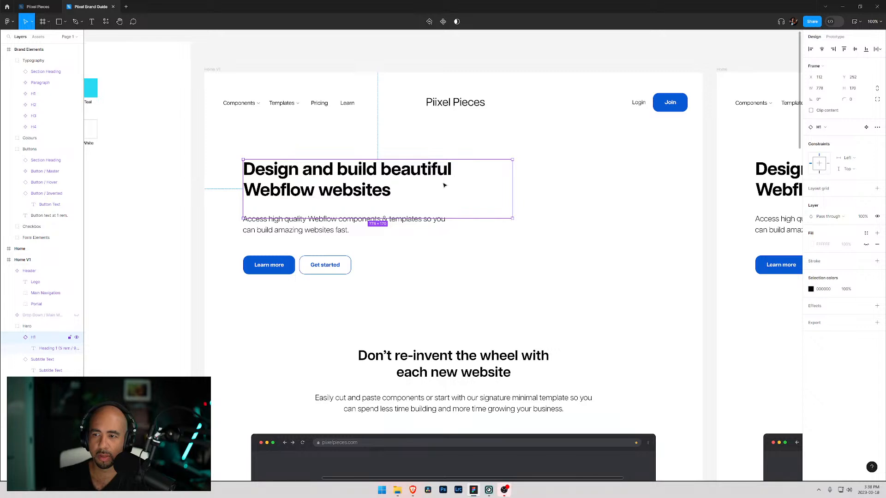
pyautogui.click(811, 111)
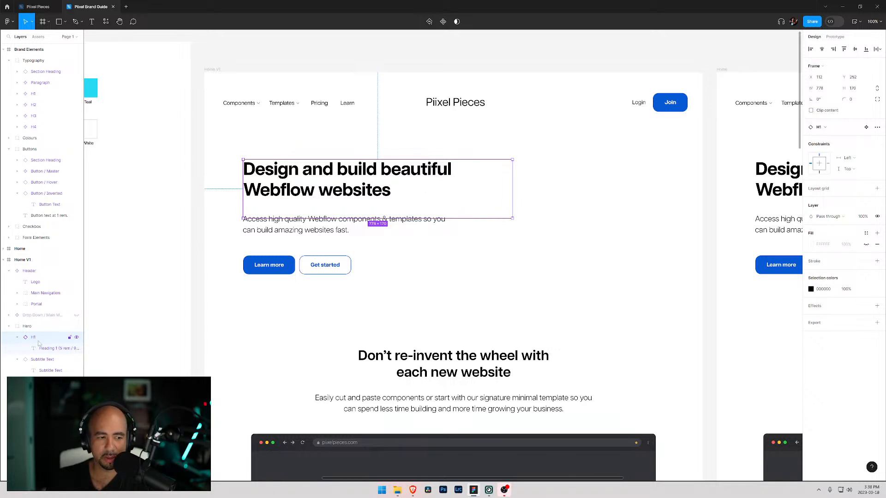
pyautogui.press('Return')
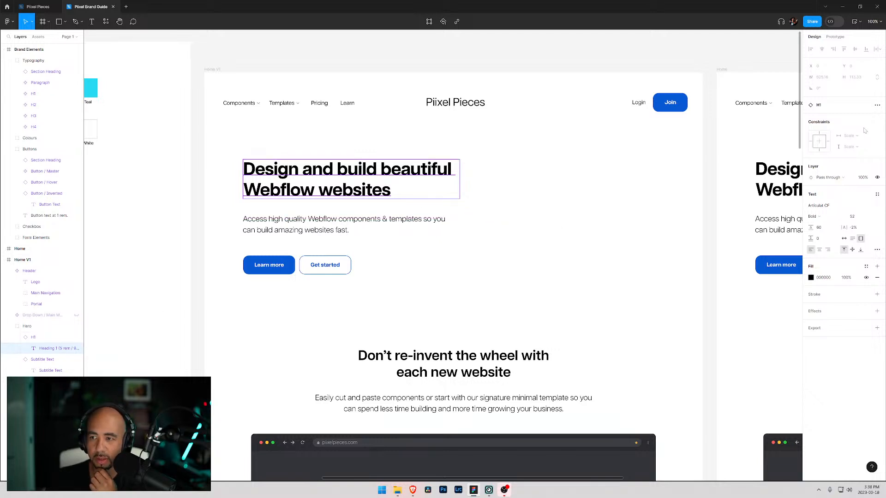
pyautogui.click(878, 104)
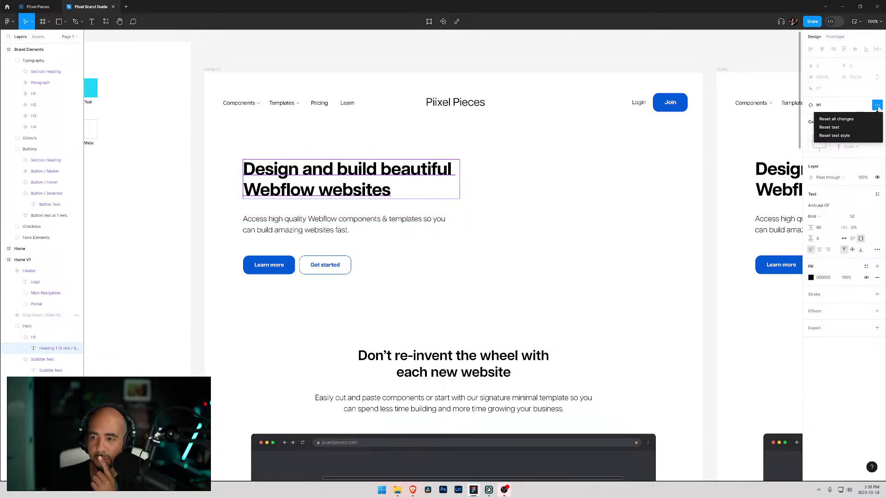
pyautogui.click(852, 121)
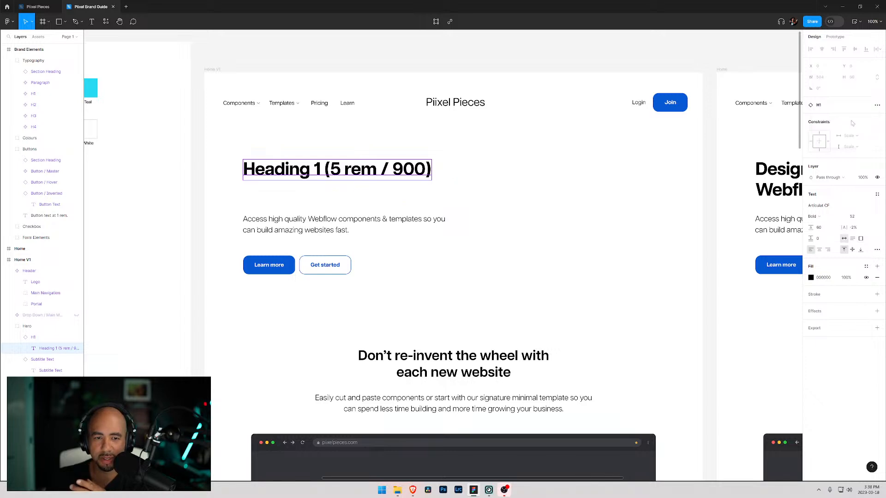
# - Resize the H1 master component in the Typography section to fit its heading text
pyautogui.click(34, 338)
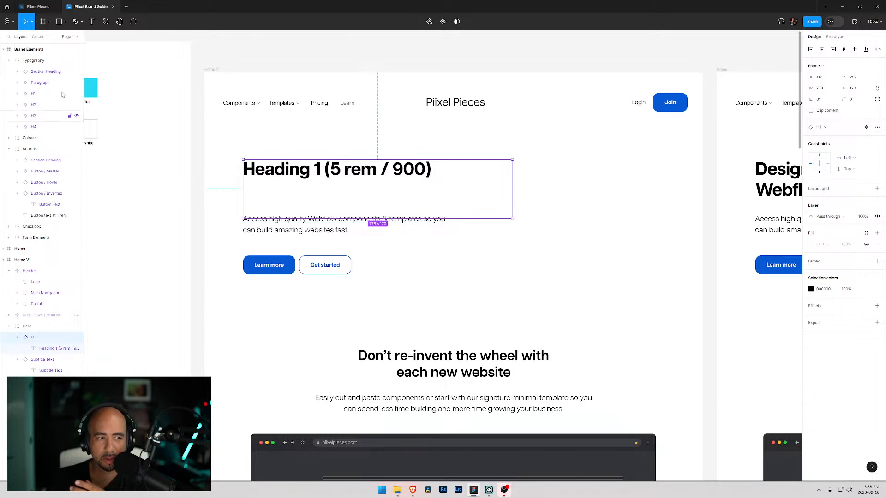
pyautogui.click(17, 93)
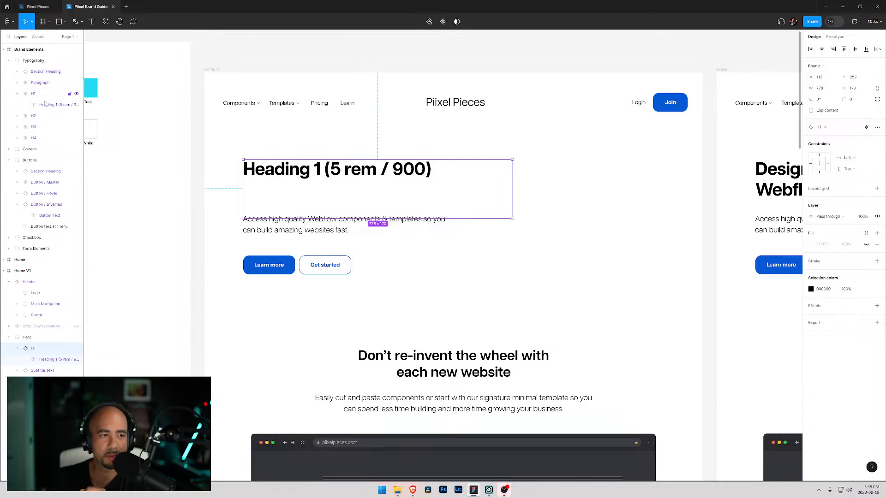
pyautogui.click(40, 105)
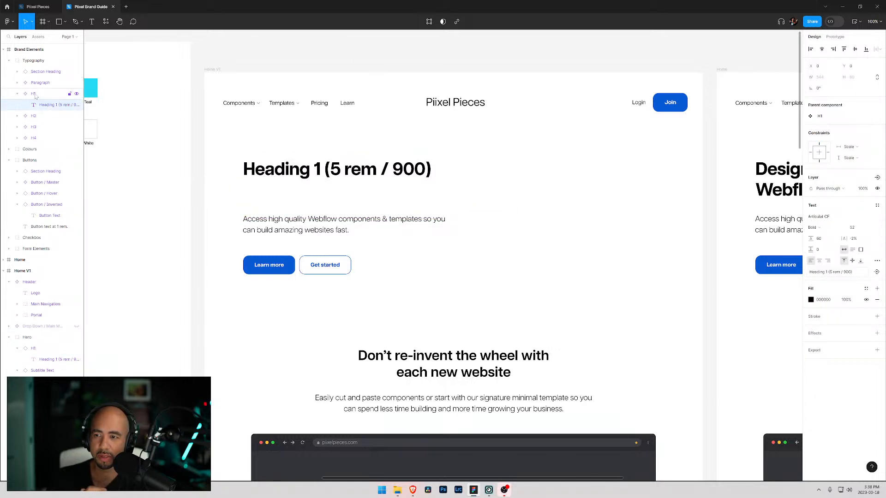
pyautogui.click(35, 96)
pyautogui.click(38, 105)
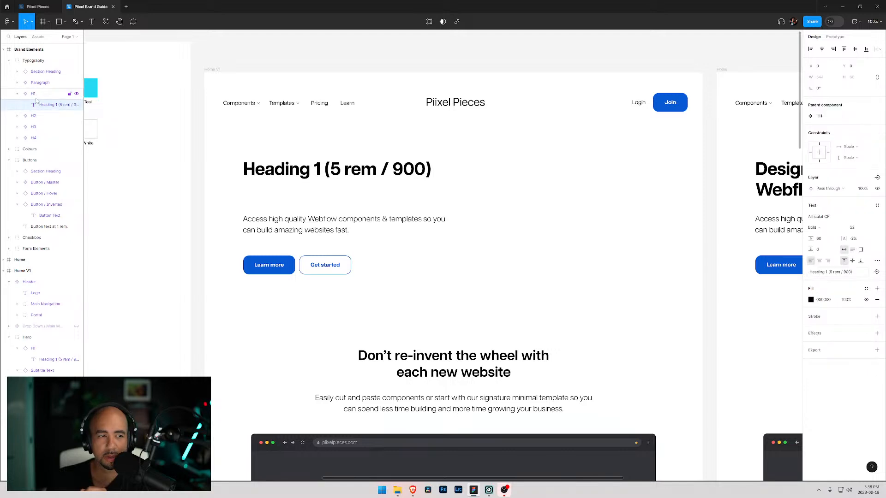
pyautogui.click(296, 170)
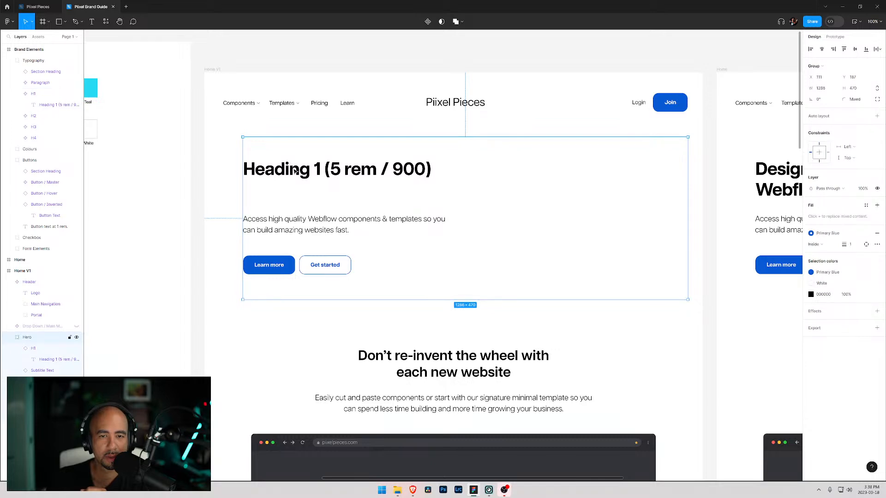
pyautogui.moveTo(139, 175); pyautogui.dragTo(799, 210)
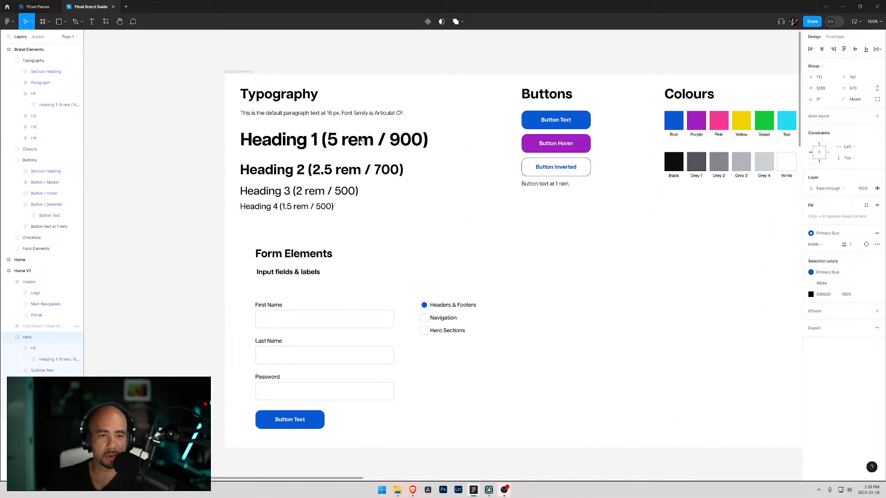
pyautogui.click(351, 144)
pyautogui.doubleClick(313, 145)
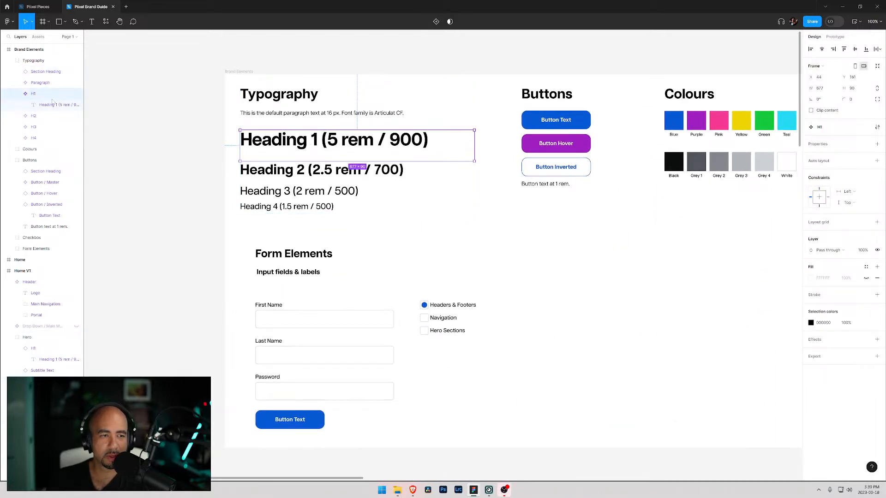
pyautogui.click(37, 105)
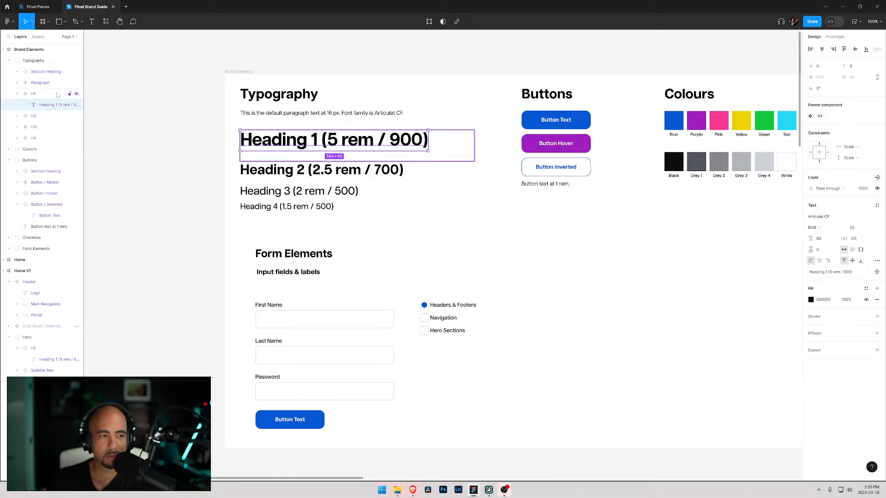
pyautogui.click(877, 117)
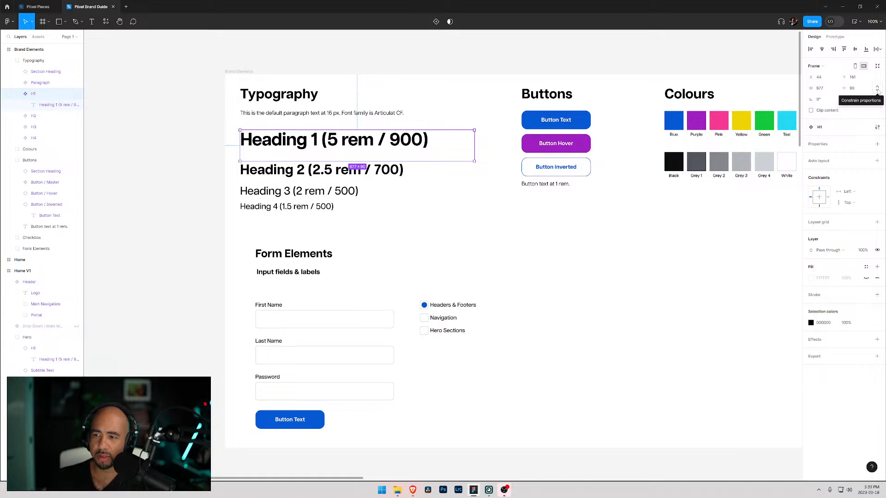
pyautogui.click(878, 67)
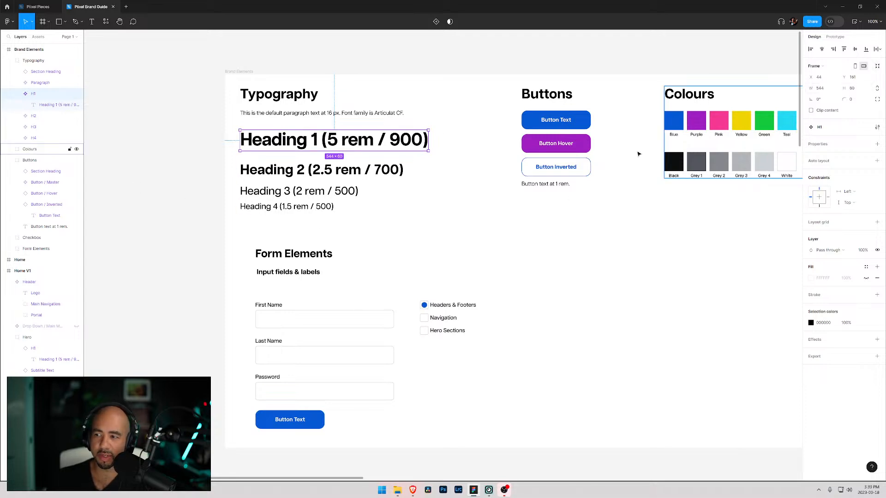
# - Rewrite the Home V1 hero heading text as "Design and build beautiful Webflow websites"
pyautogui.moveTo(679, 244); pyautogui.dragTo(424, 188)
pyautogui.moveTo(782, 223); pyautogui.dragTo(395, 199)
pyautogui.moveTo(479, 217); pyautogui.dragTo(380, 231)
pyautogui.click(335, 146)
pyautogui.doubleClick(335, 146)
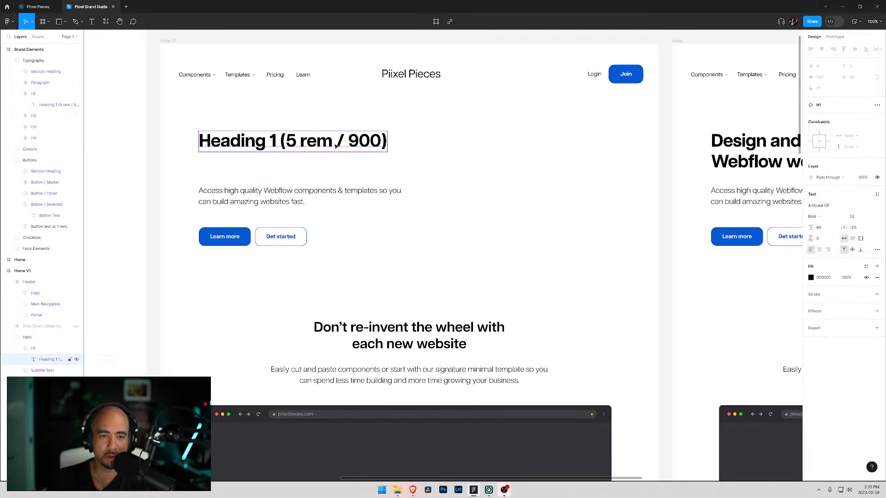
pyautogui.press('Return')
pyautogui.write('D')
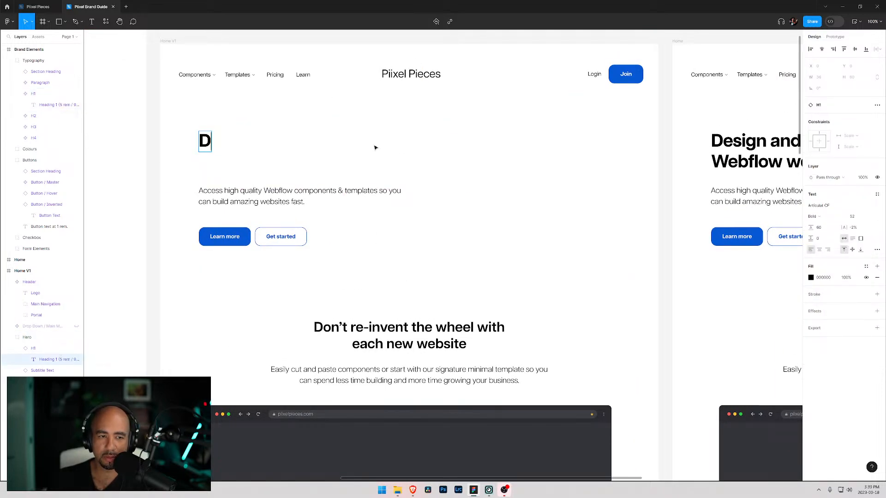
pyautogui.write('esign and')
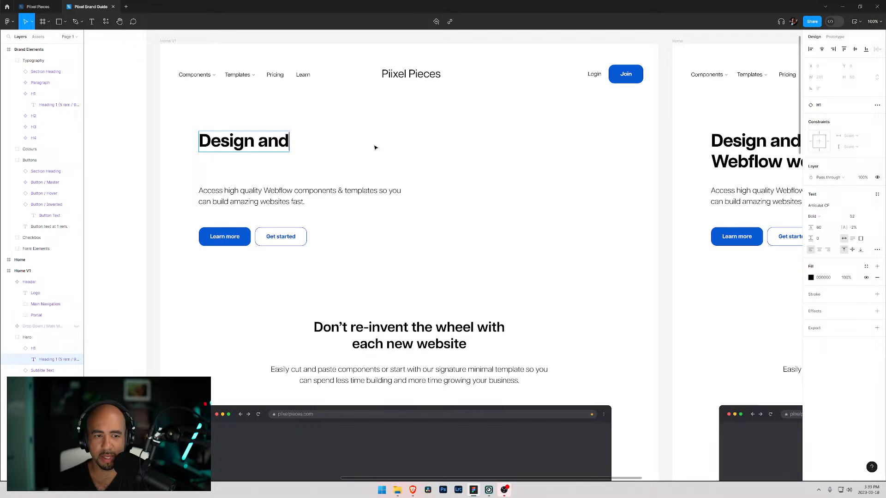
pyautogui.press('Escape')
pyautogui.moveTo(659, 138); pyautogui.dragTo(454, 164)
pyautogui.hscroll(-4, 455, 164)
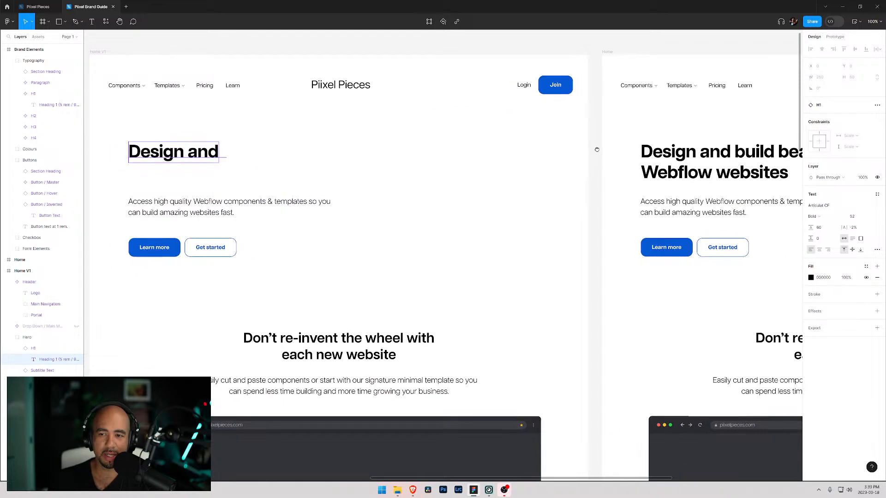
pyautogui.doubleClick(244, 157)
pyautogui.press('Right')
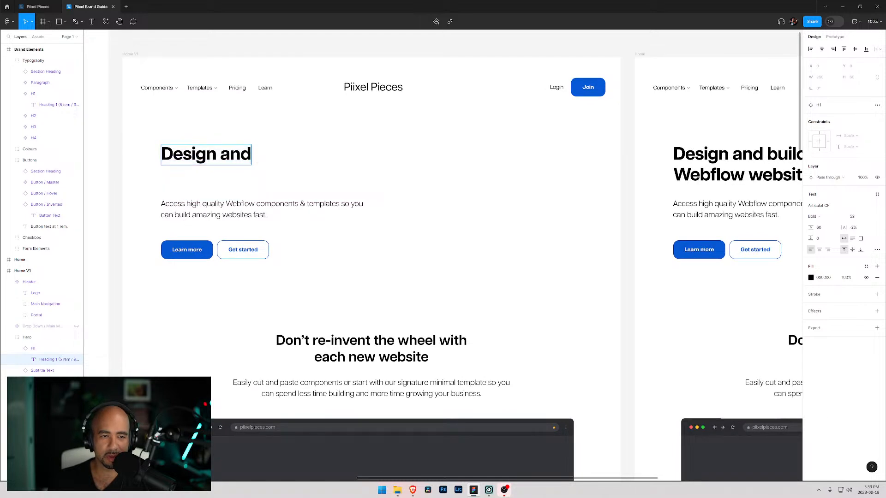
pyautogui.write('build be')
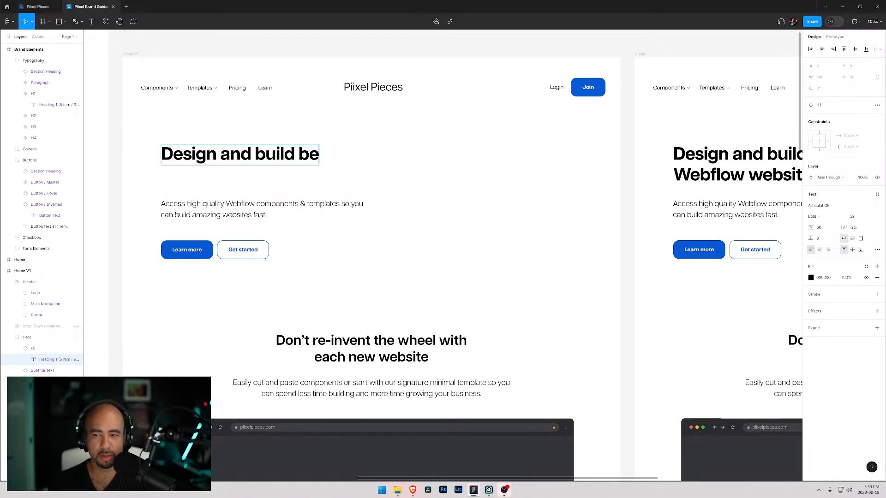
pyautogui.write('autif')
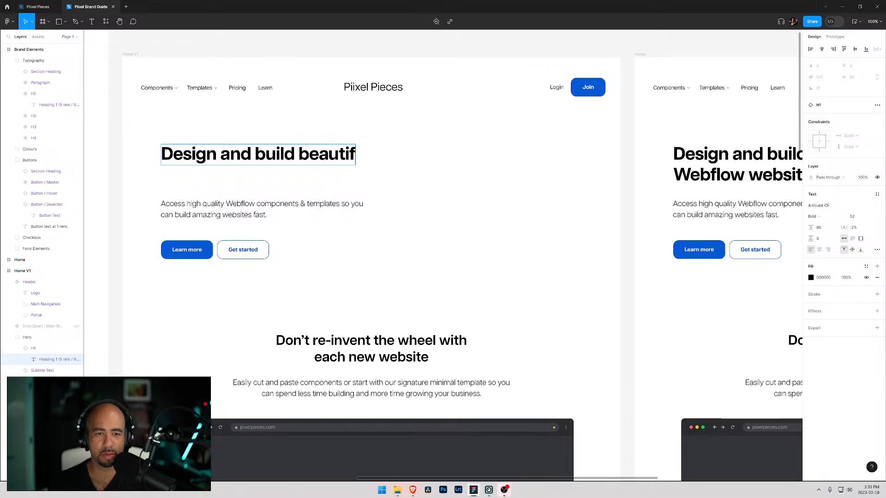
pyautogui.write('ul Webflow ')
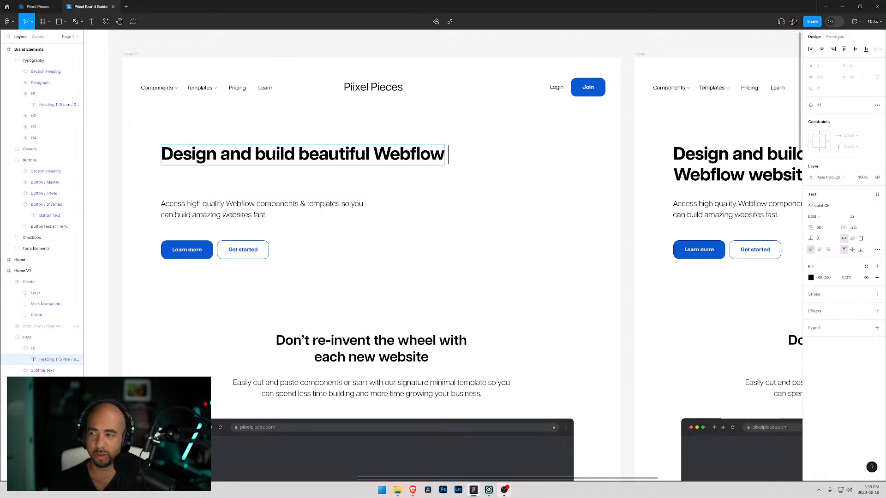
pyautogui.write('websites')
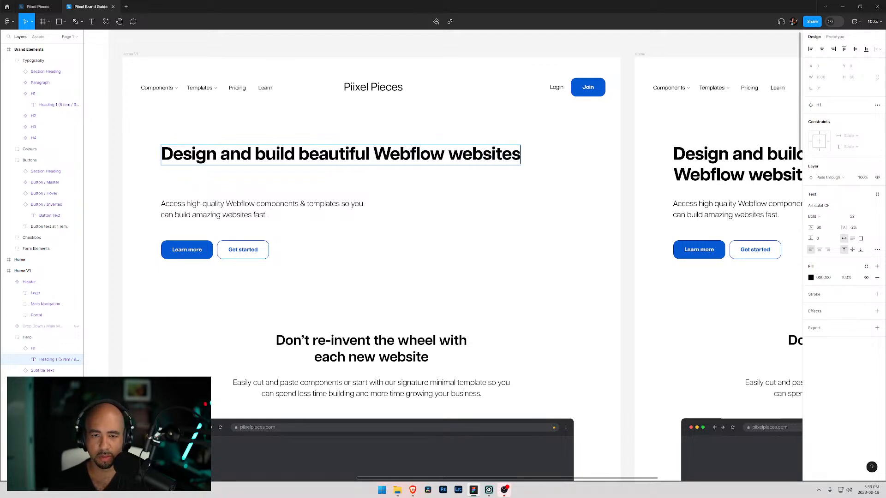
# - Resize the hero H1 instance frame to about 782 × 153 and nudge it upward
pyautogui.click(33, 349)
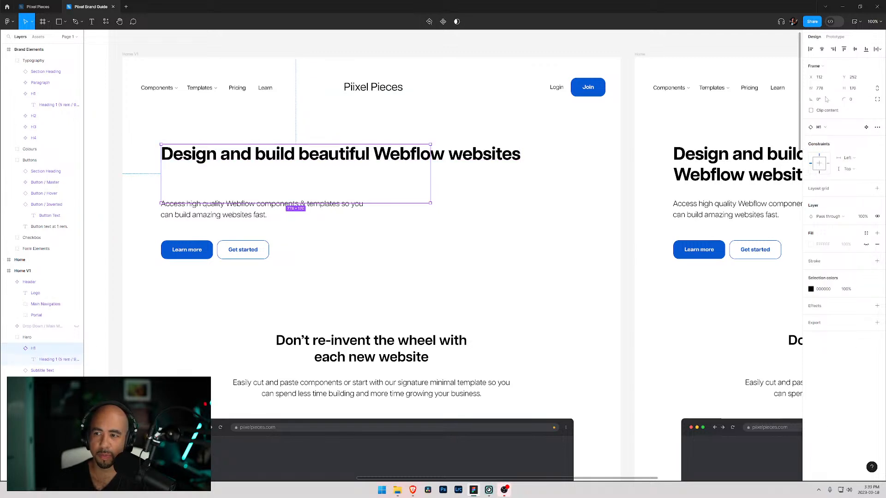
pyautogui.click(489, 156)
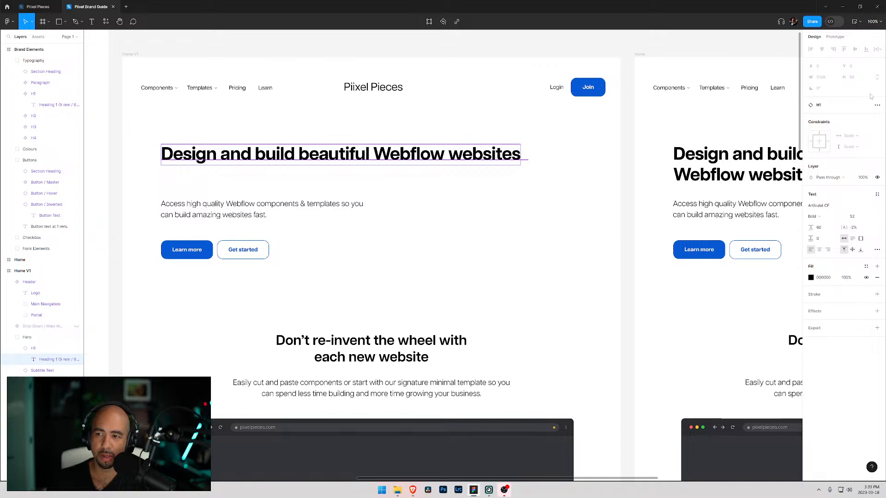
pyautogui.click(317, 180)
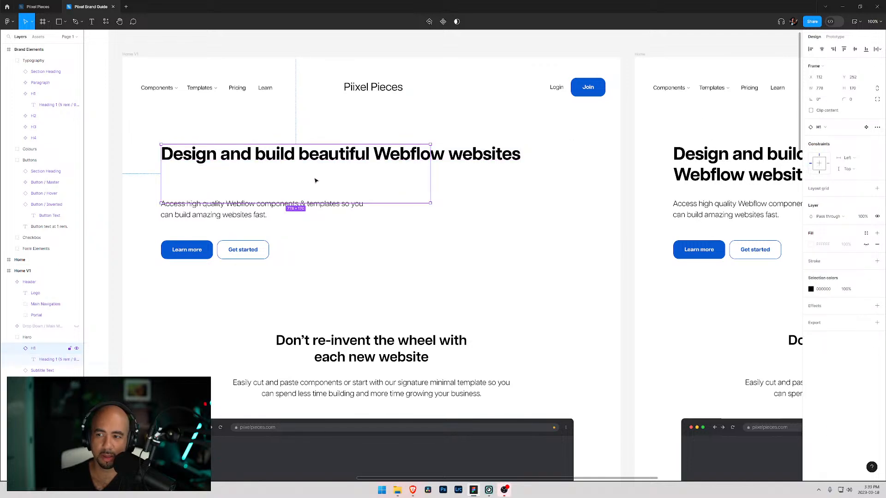
pyautogui.moveTo(430, 204); pyautogui.dragTo(535, 181)
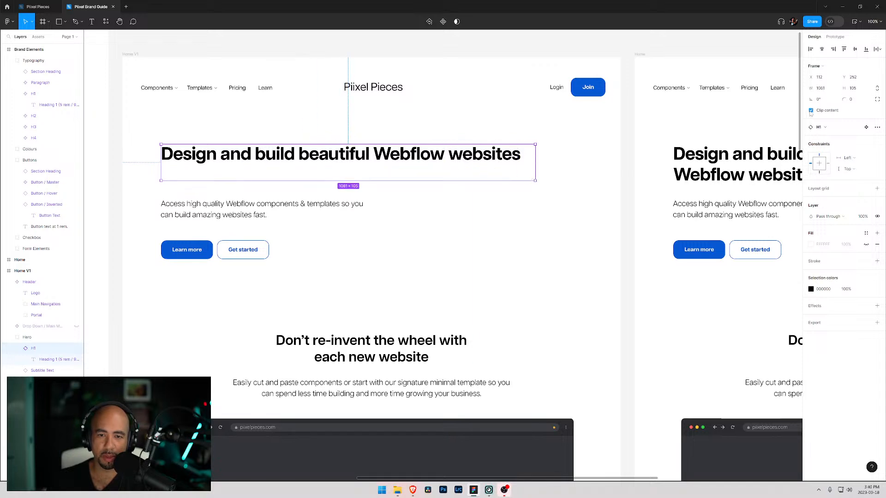
pyautogui.press('Return')
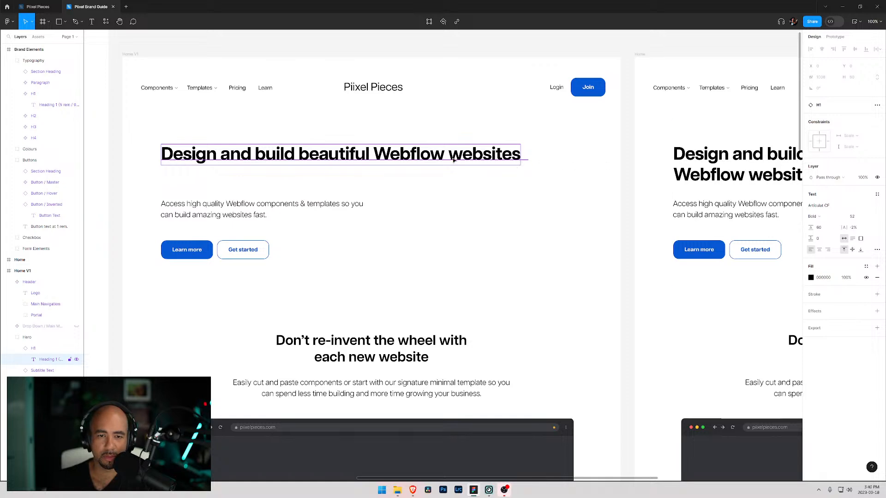
pyautogui.click(28, 349)
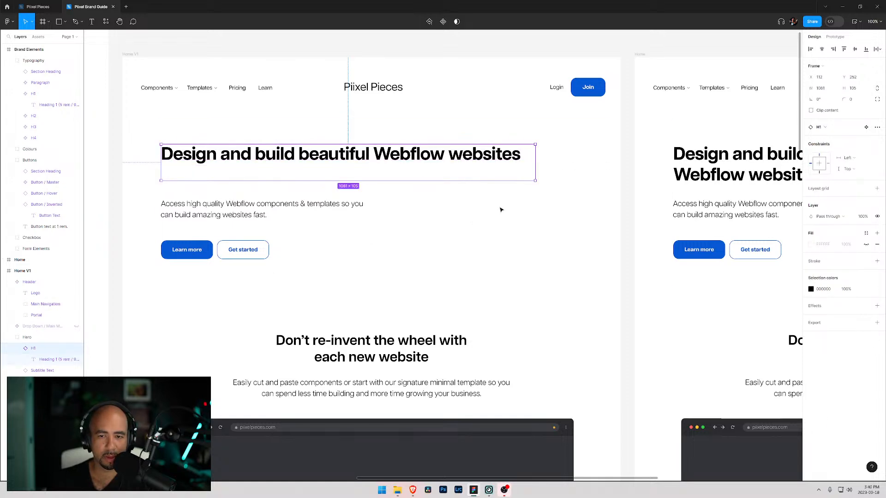
pyautogui.moveTo(535, 181); pyautogui.dragTo(433, 197)
pyautogui.moveTo(424, 144)
pyautogui.mouseDown()
pyautogui.moveTo(423, 136)
pyautogui.moveTo(391, 144)
pyautogui.moveTo(459, 138)
pyautogui.moveTo(427, 135)
pyautogui.mouseUp()
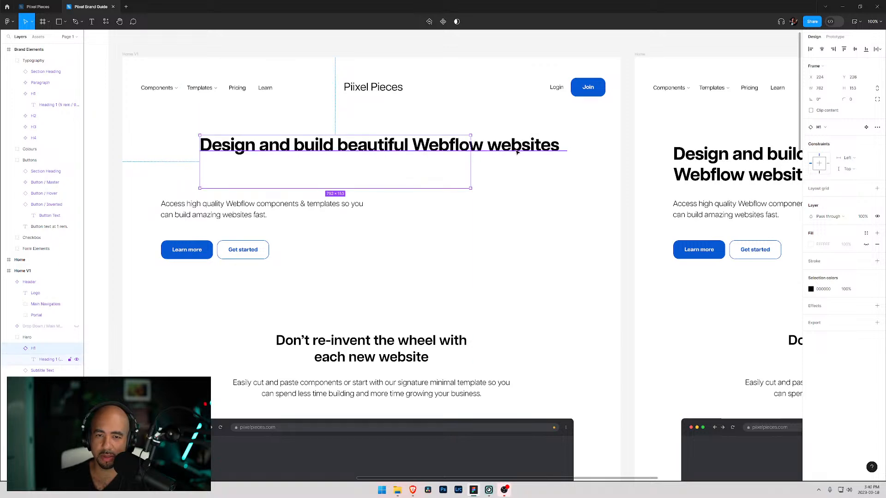
pyautogui.click(811, 111)
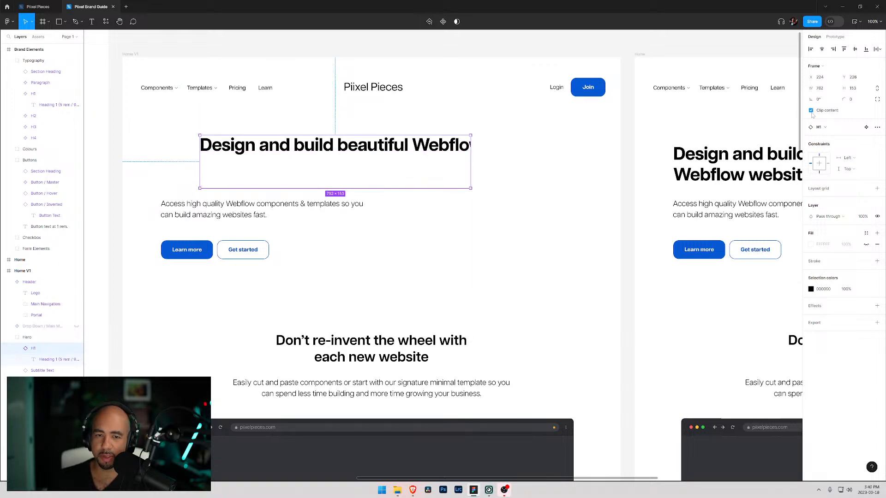
pyautogui.click(811, 111)
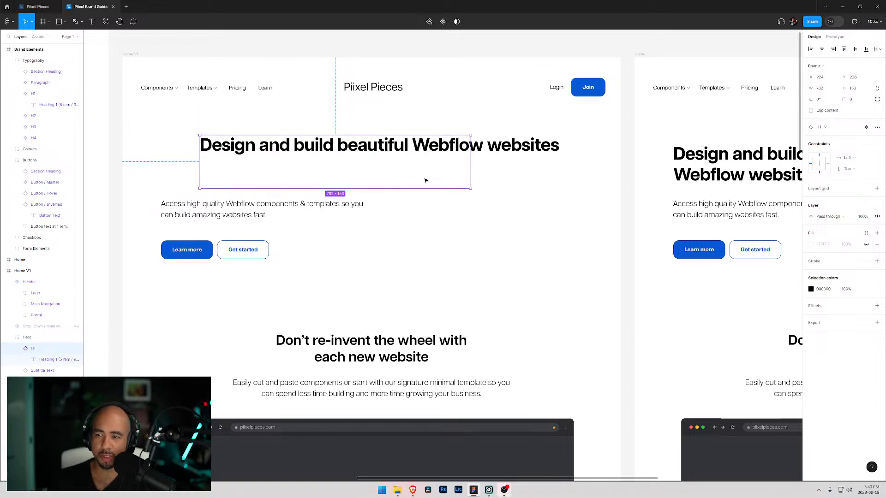
pyautogui.click(877, 90)
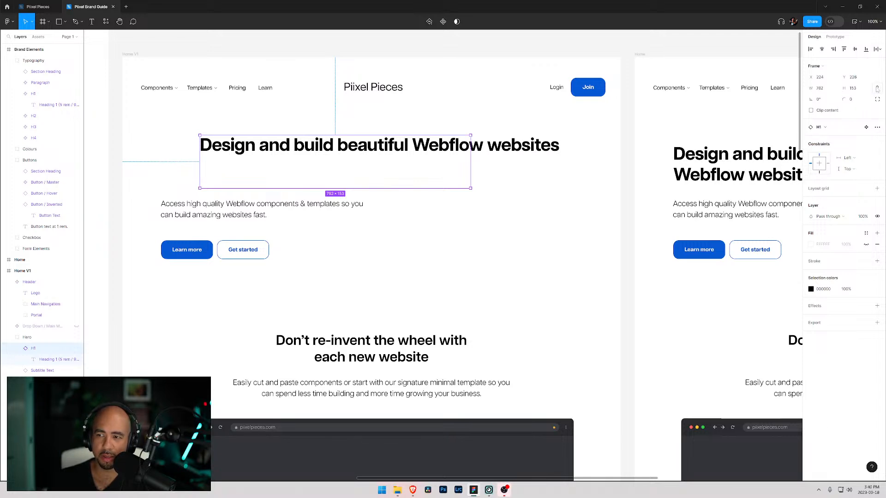
pyautogui.click(877, 127)
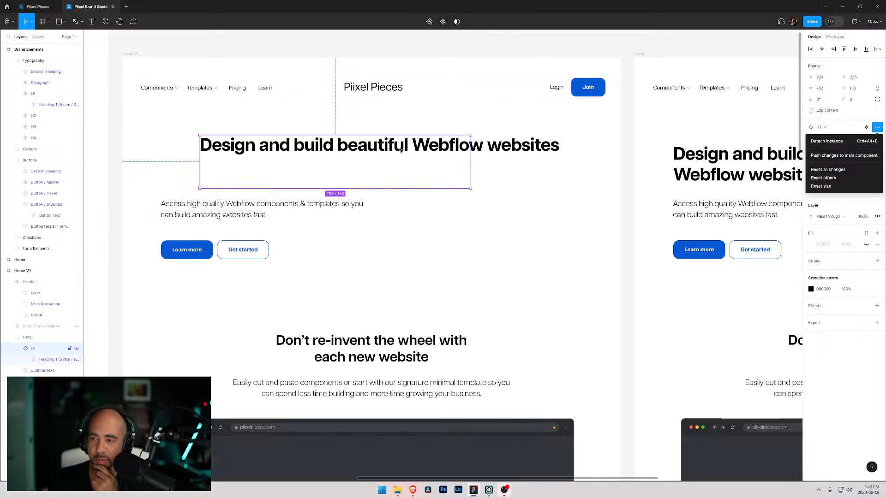
pyautogui.click(56, 359)
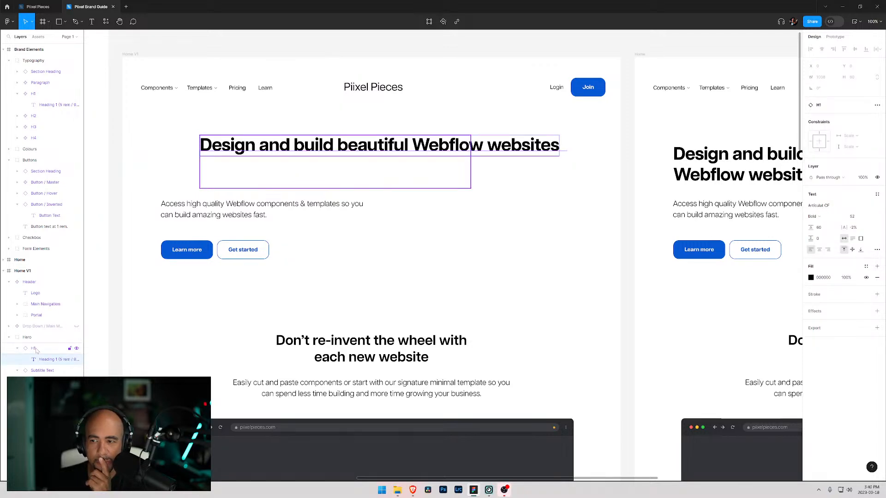
pyautogui.click(38, 352)
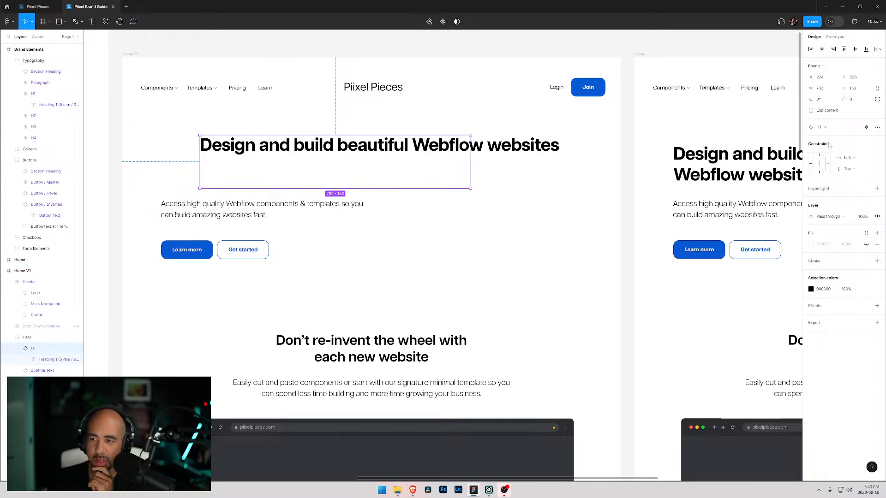
pyautogui.click(877, 128)
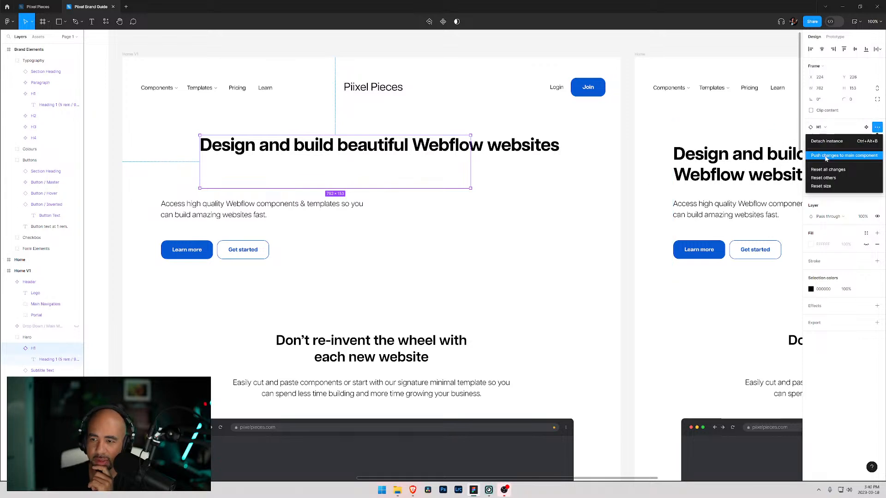
pyautogui.click(848, 112)
pyautogui.click(849, 111)
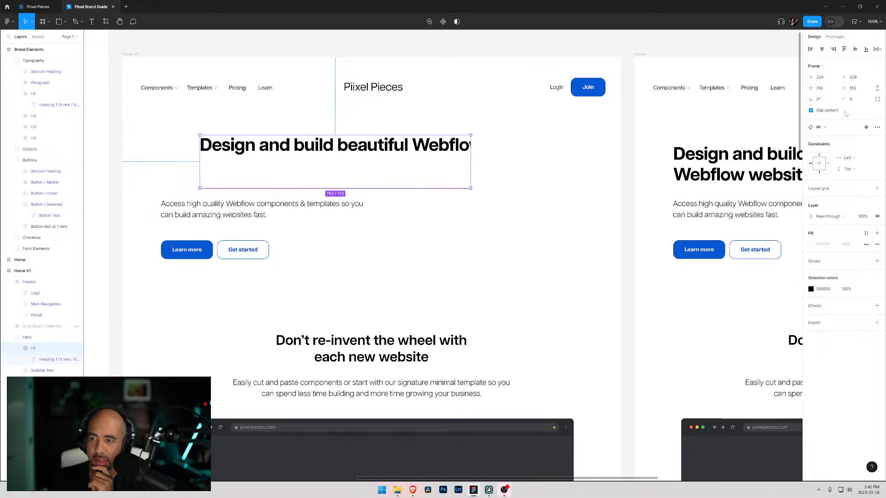
pyautogui.click(832, 112)
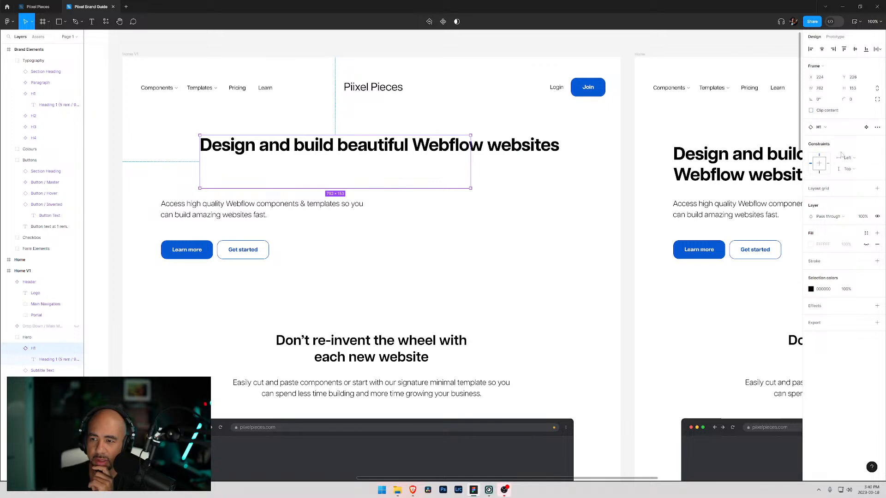
pyautogui.click(829, 164)
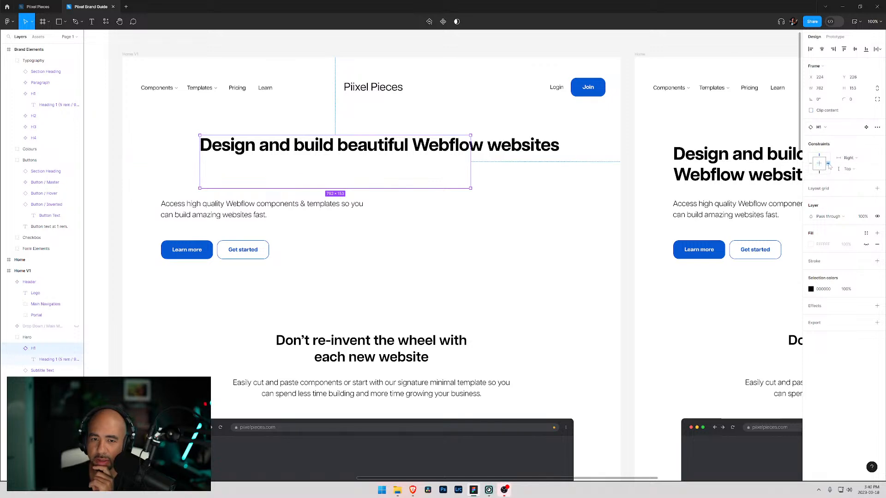
pyautogui.click(819, 172)
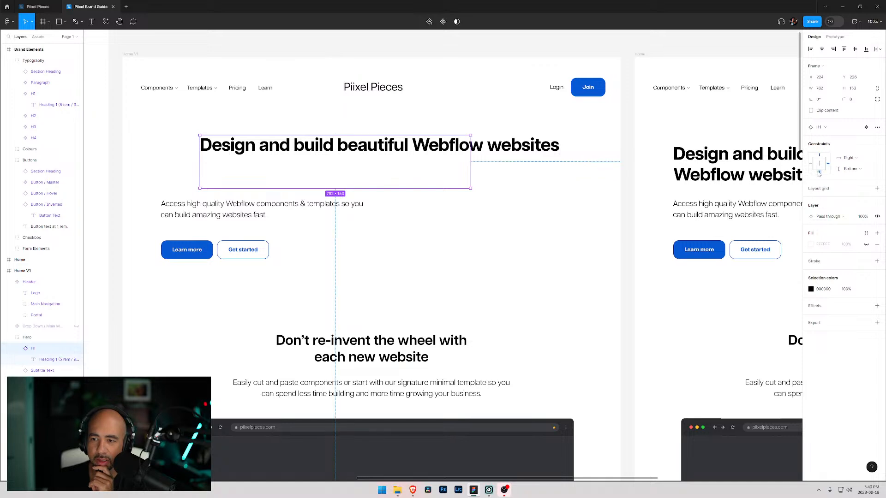
pyautogui.click(819, 155)
pyautogui.click(811, 164)
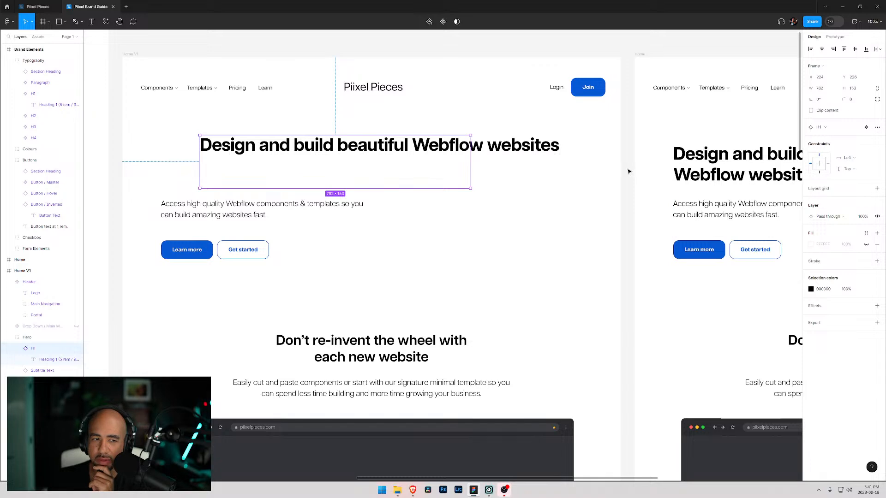
# - Open the H1 main component in the Typography section and navigate back to the Home V1 hero
pyautogui.click(867, 128)
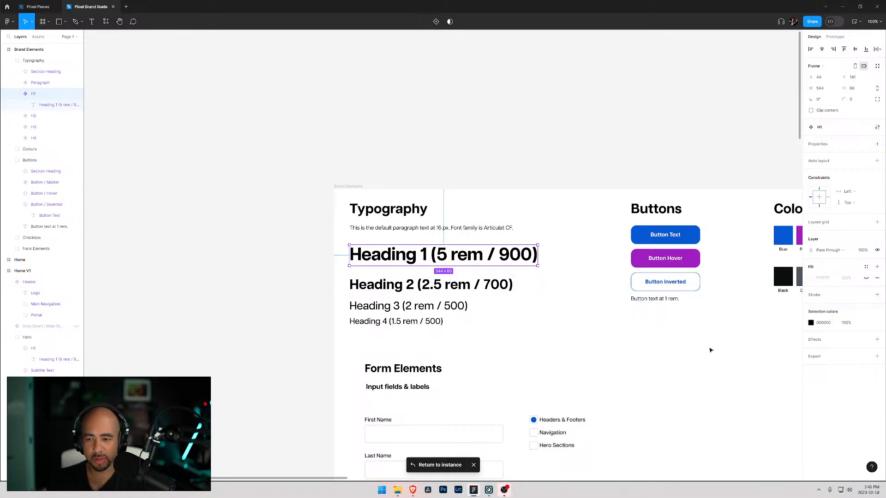
pyautogui.hscroll(8, 614, 317)
pyautogui.scroll(-2, 614, 316)
pyautogui.hscroll(8, 536, 261)
pyautogui.scroll(-1, 536, 260)
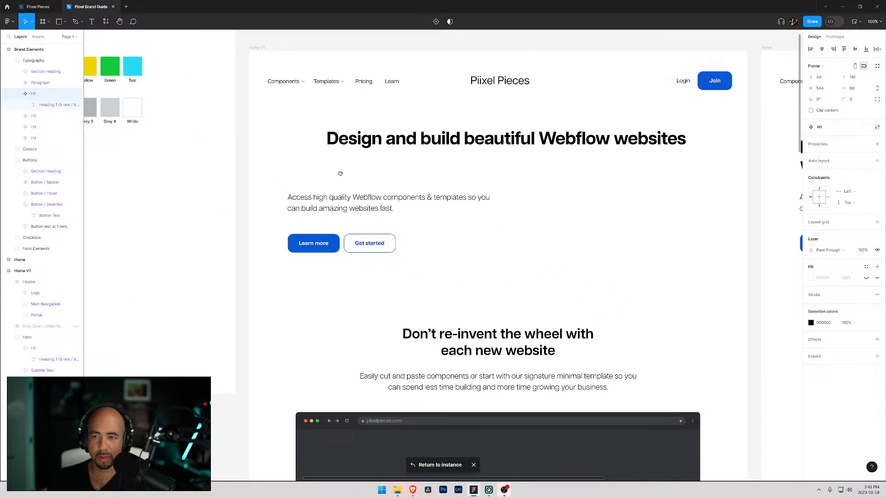
pyautogui.hscroll(1, 346, 176)
pyautogui.scroll(-1, 346, 176)
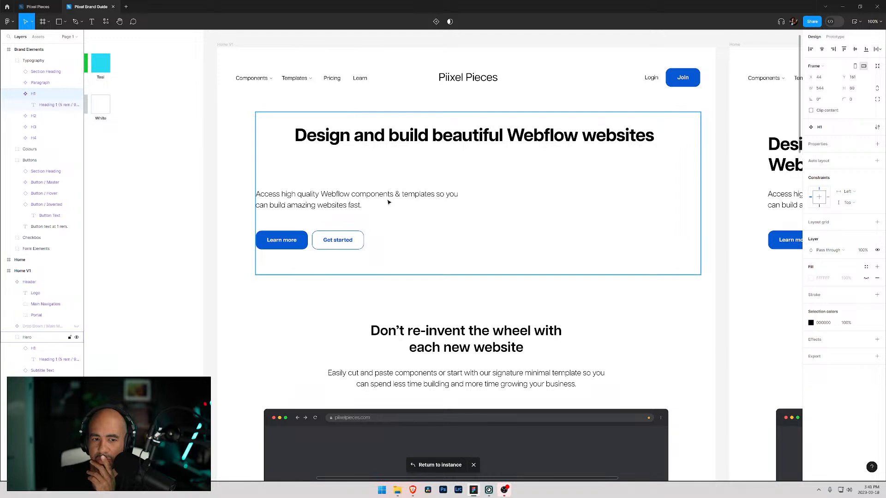
pyautogui.doubleClick(482, 140)
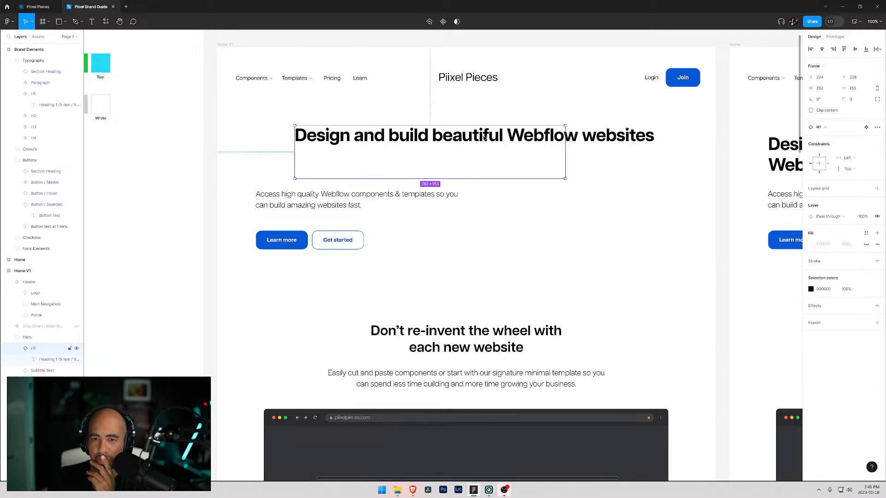
pyautogui.click(811, 111)
pyautogui.click(811, 111)
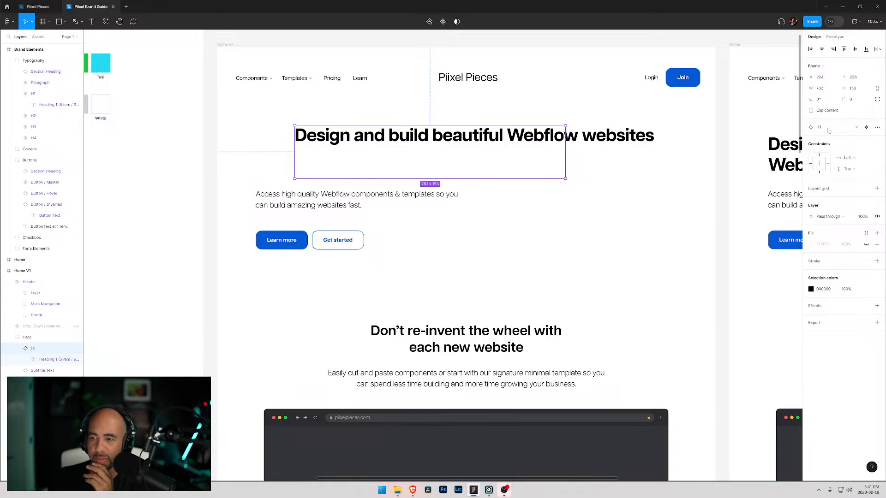
pyautogui.click(877, 128)
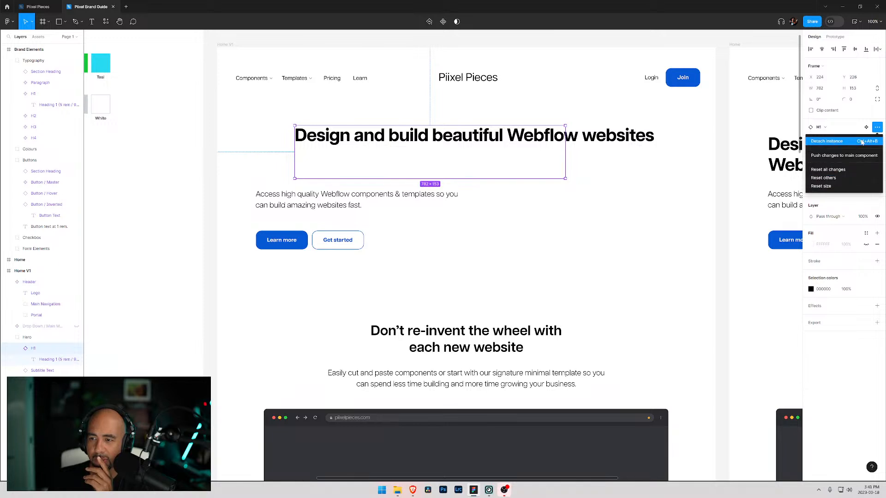
pyautogui.click(44, 349)
pyautogui.click(57, 359)
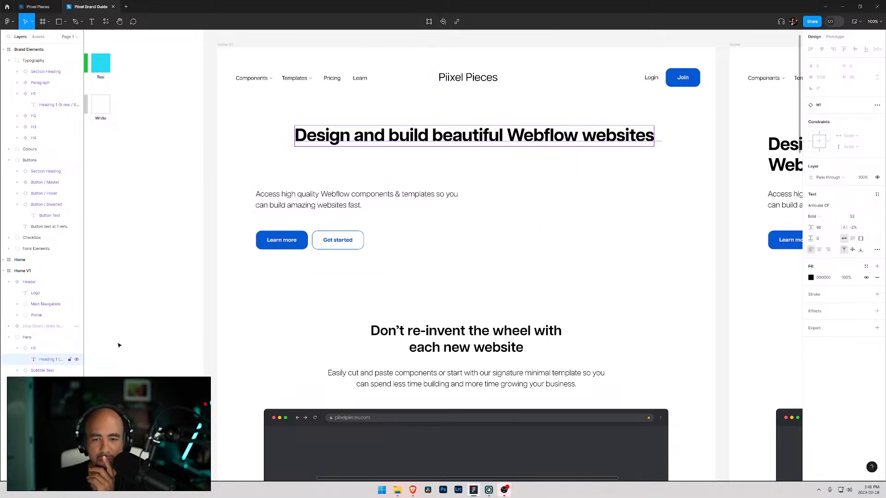
pyautogui.click(877, 105)
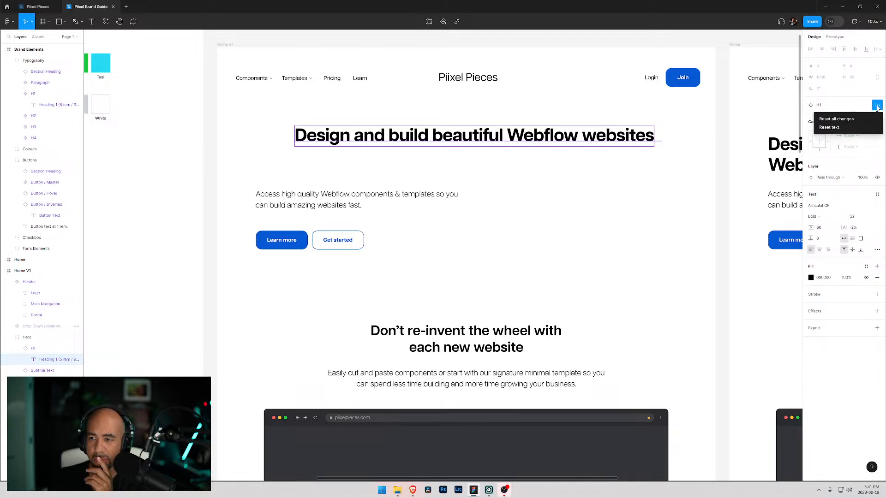
pyautogui.click(870, 96)
pyautogui.doubleClick(570, 141)
pyautogui.click(645, 136)
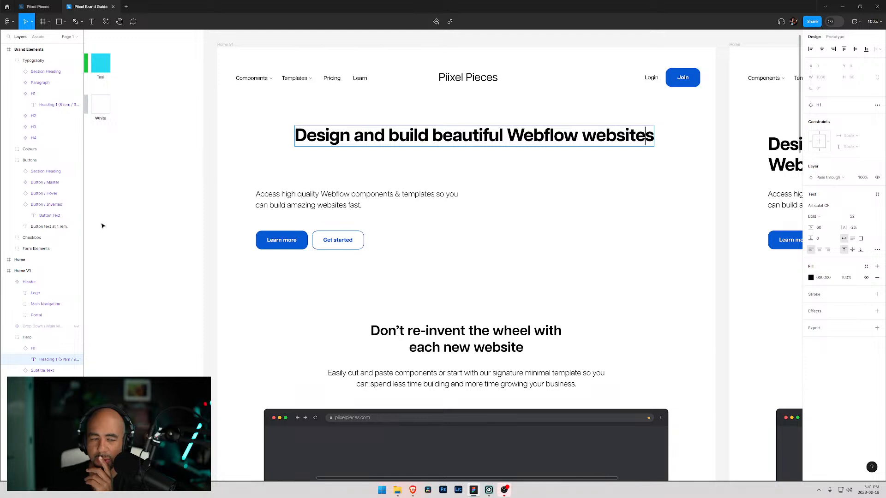
# - Wrap the hero heading onto two center-aligned lines and resize its H1 frame to about 791 × 153
pyautogui.click(33, 349)
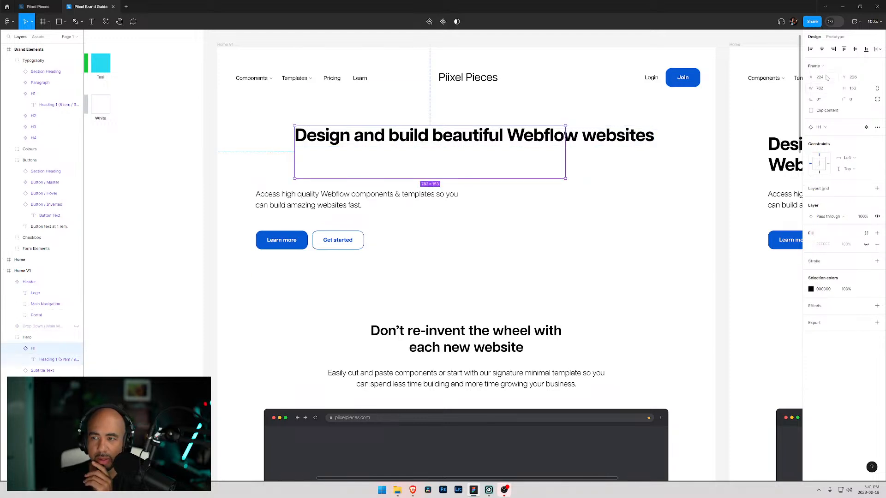
pyautogui.moveTo(398, 163); pyautogui.dragTo(446, 163)
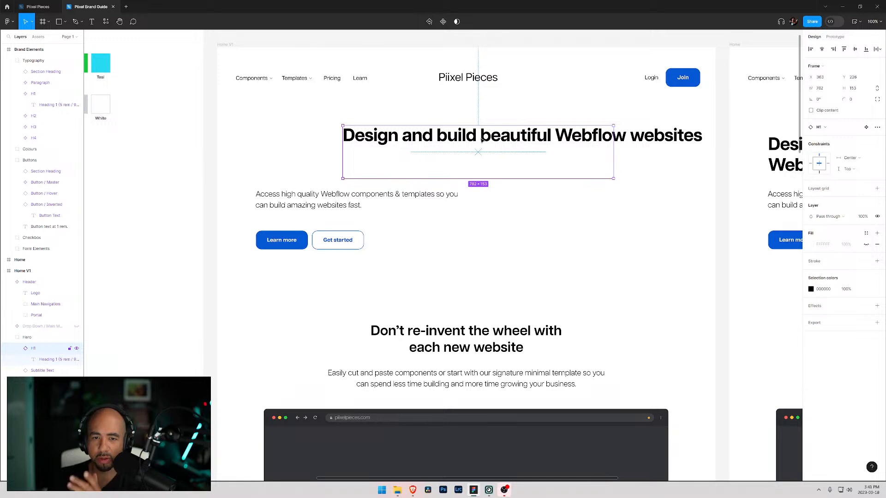
pyautogui.doubleClick(528, 141)
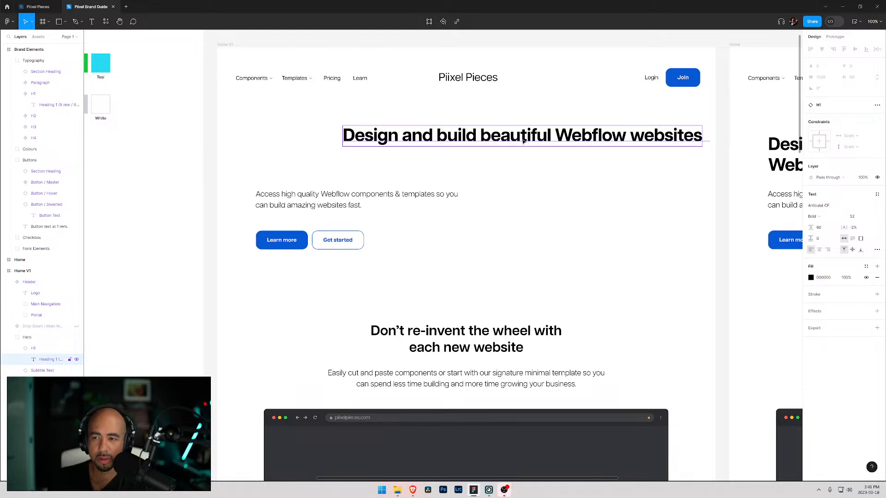
pyautogui.click(861, 239)
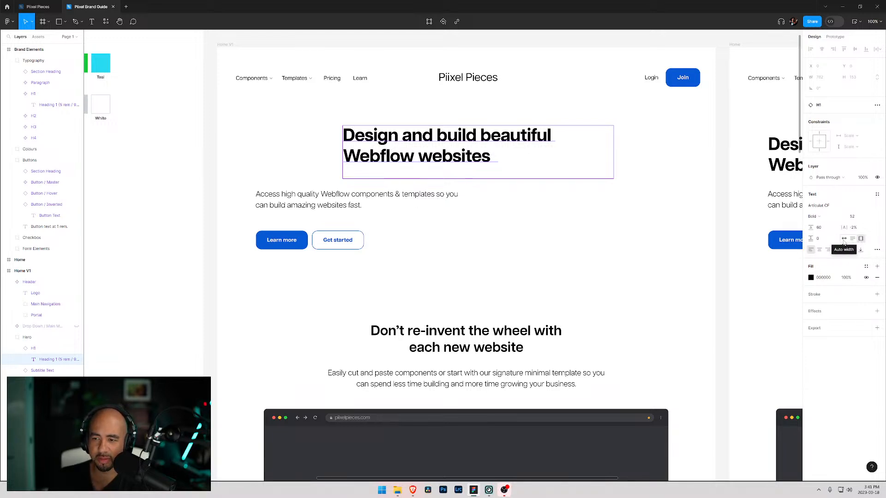
pyautogui.click(820, 249)
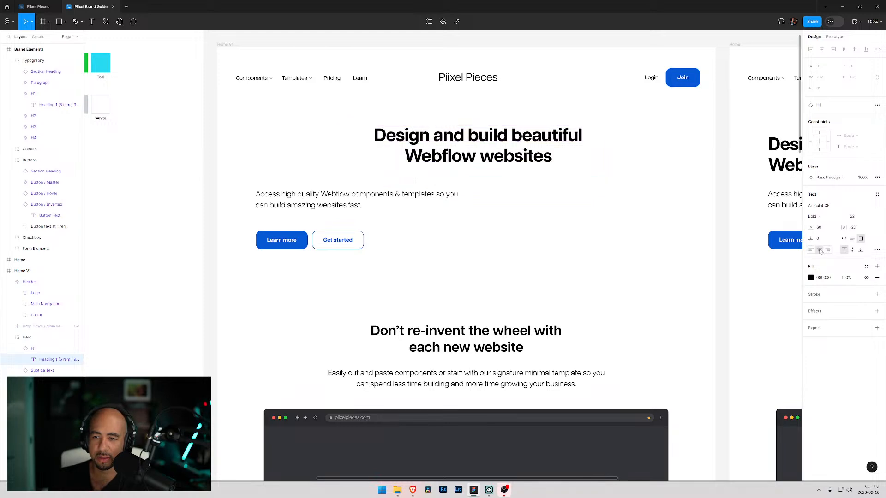
pyautogui.moveTo(468, 160); pyautogui.dragTo(448, 158)
pyautogui.moveTo(603, 160)
pyautogui.mouseDown()
pyautogui.moveTo(646, 159)
pyautogui.moveTo(604, 159)
pyautogui.mouseUp()
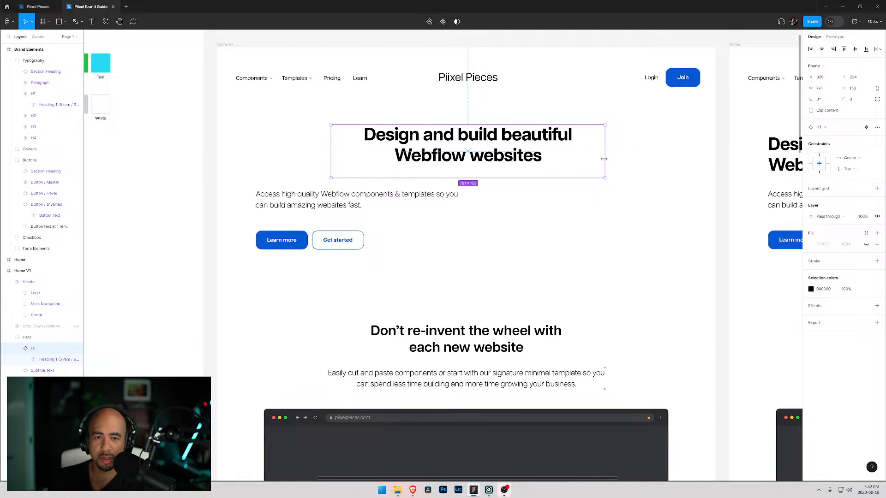
# - Move the subtitle text beneath the heading and center-align its text
pyautogui.click(337, 205)
pyautogui.moveTo(336, 204); pyautogui.dragTo(453, 195)
pyautogui.doubleClick(457, 195)
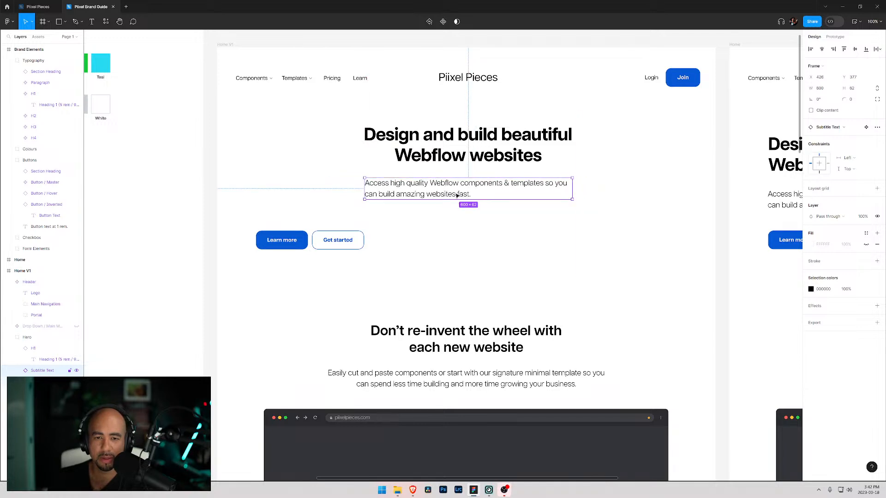
pyautogui.click(820, 250)
pyautogui.click(647, 200)
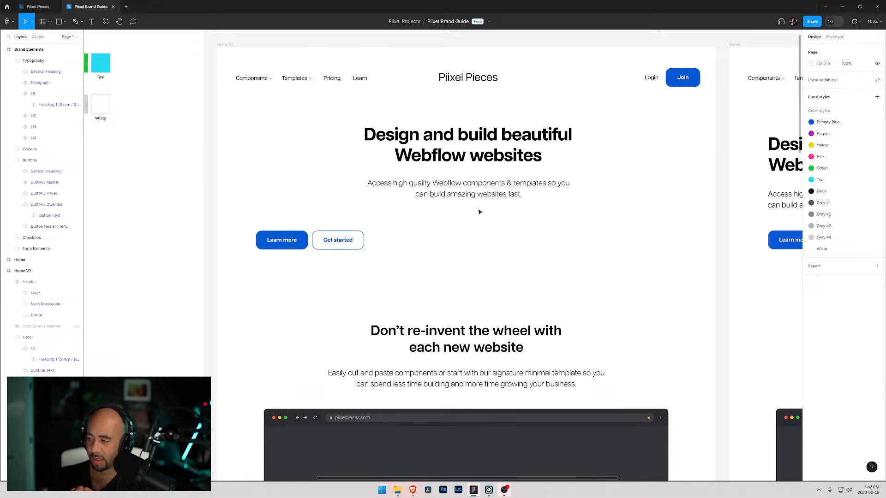
# - Move the Learn more and Get started buttons under the centered subtitle
pyautogui.click(313, 244)
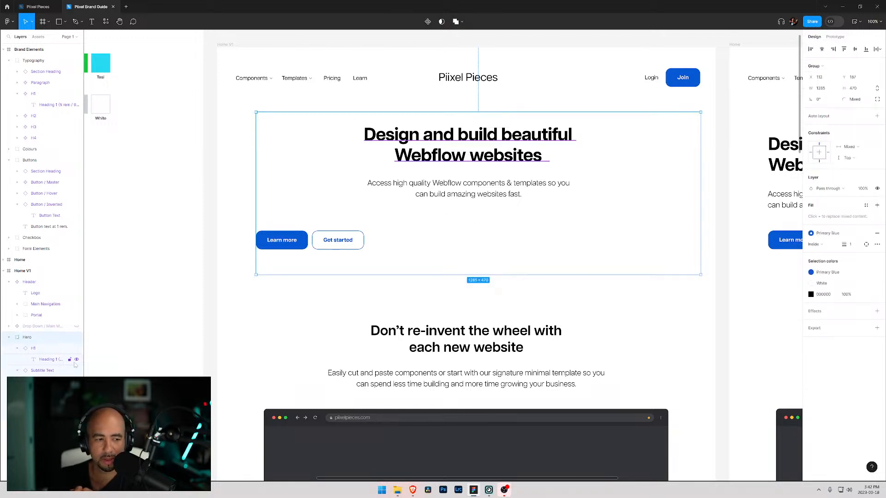
pyautogui.click(314, 243)
pyautogui.keyDown('shift'); pyautogui.click(298, 244); pyautogui.keyUp('shift')
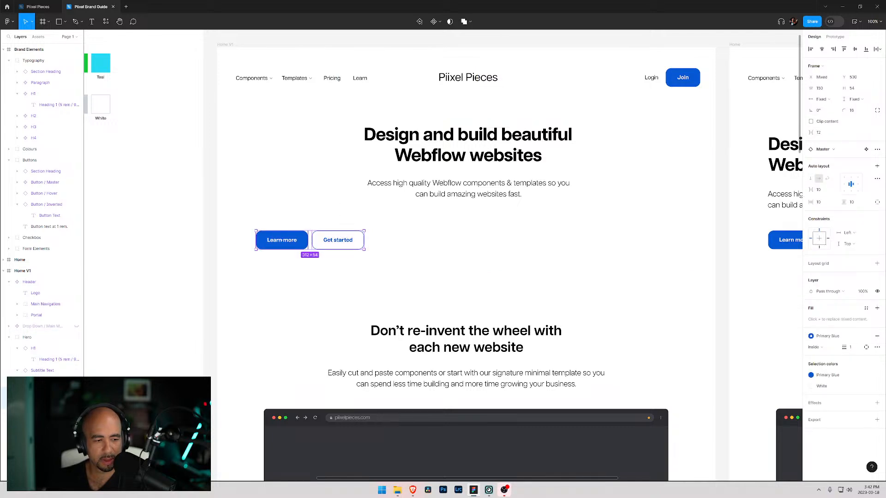
pyautogui.moveTo(297, 247); pyautogui.dragTo(450, 234)
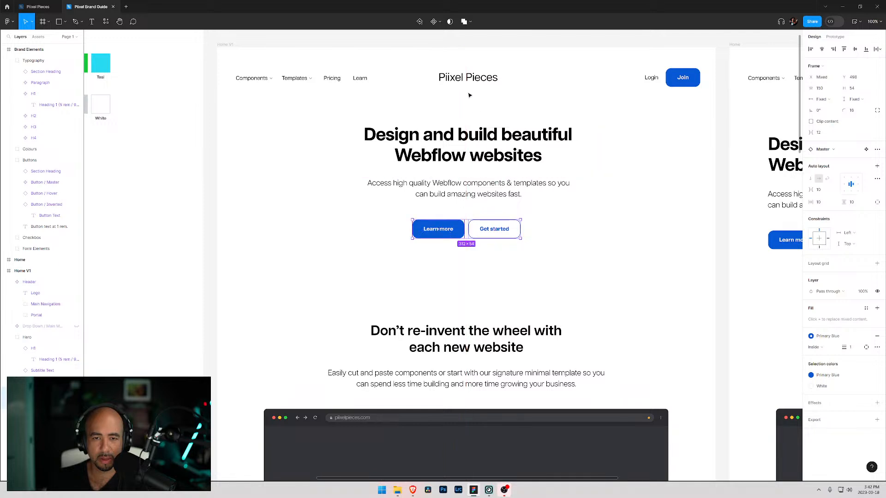
pyautogui.click(463, 82)
pyautogui.click(469, 139)
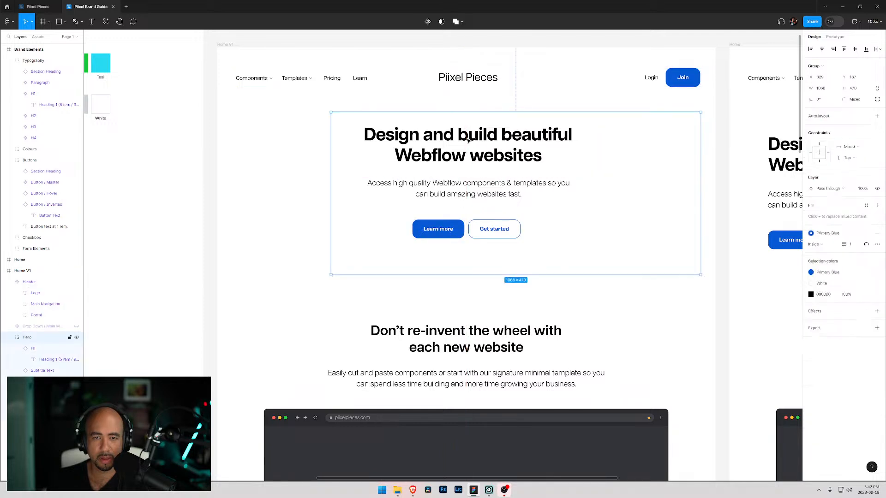
pyautogui.click(608, 219)
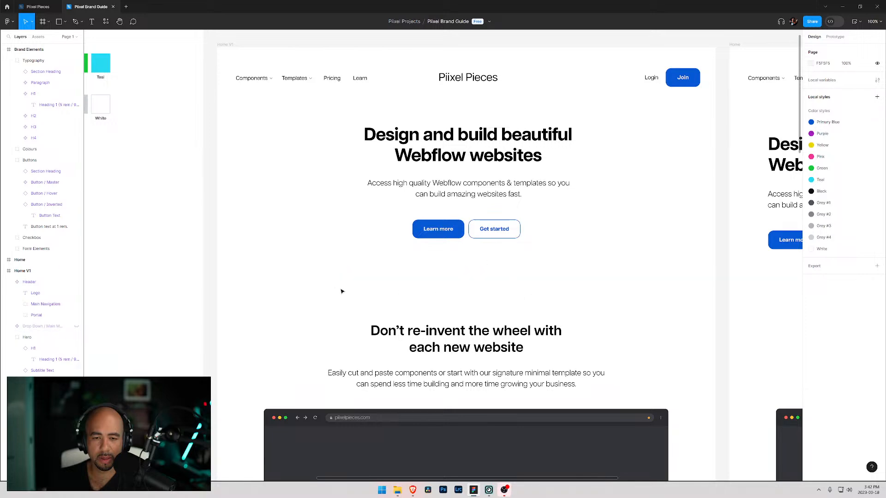
# - Delete the Learn more button from the hero
pyautogui.scroll(5, 332, 291)
pyautogui.scroll(-4, 332, 290)
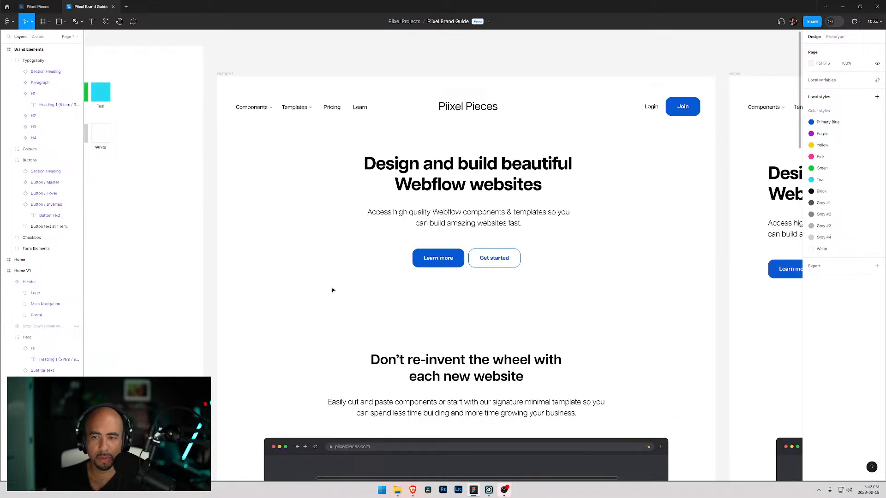
pyautogui.doubleClick(431, 259)
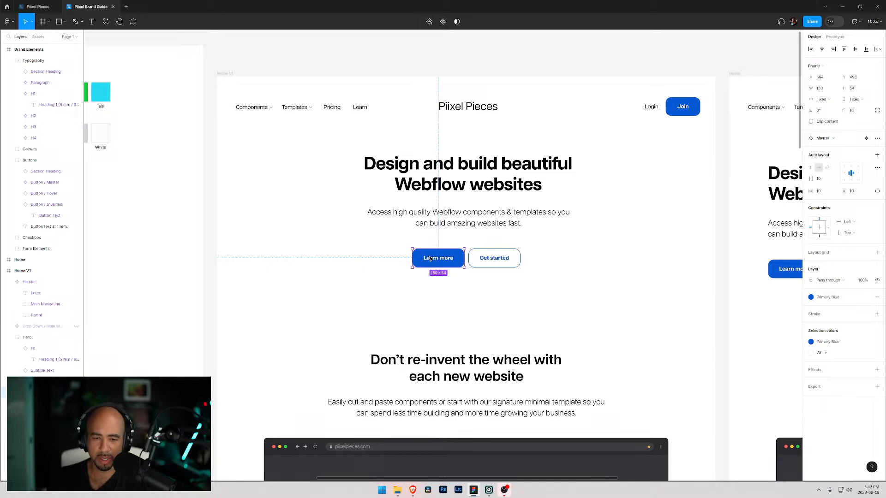
pyautogui.press('Delete')
# - Align the Get started button, subtitle and heading along their horizontal centers
pyautogui.click(488, 262)
pyautogui.click(488, 262)
pyautogui.moveTo(493, 260); pyautogui.dragTo(466, 251)
pyautogui.keyDown('shift'); pyautogui.click(476, 218); pyautogui.keyUp('shift')
pyautogui.keyDown('shift'); pyautogui.click(490, 174); pyautogui.keyUp('shift')
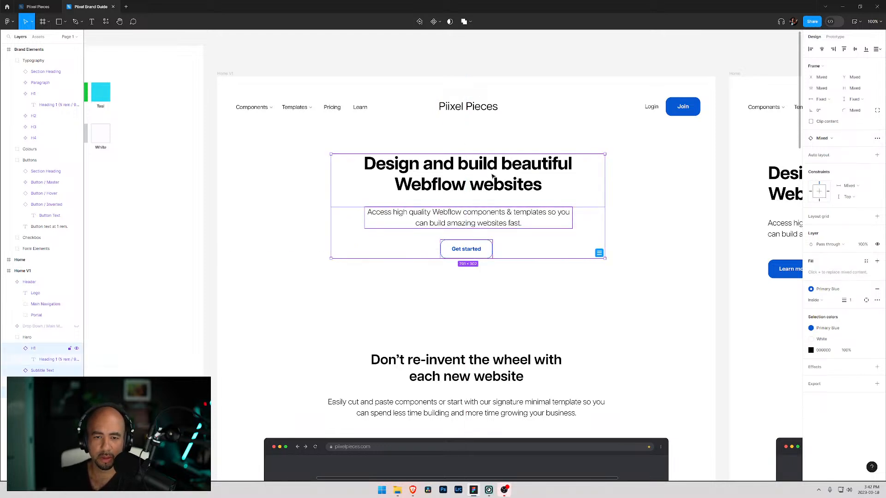
pyautogui.click(822, 49)
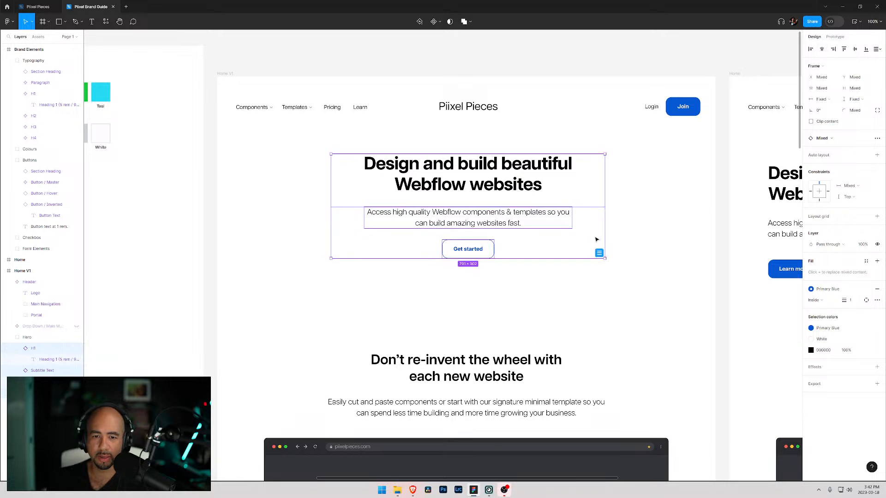
pyautogui.click(576, 264)
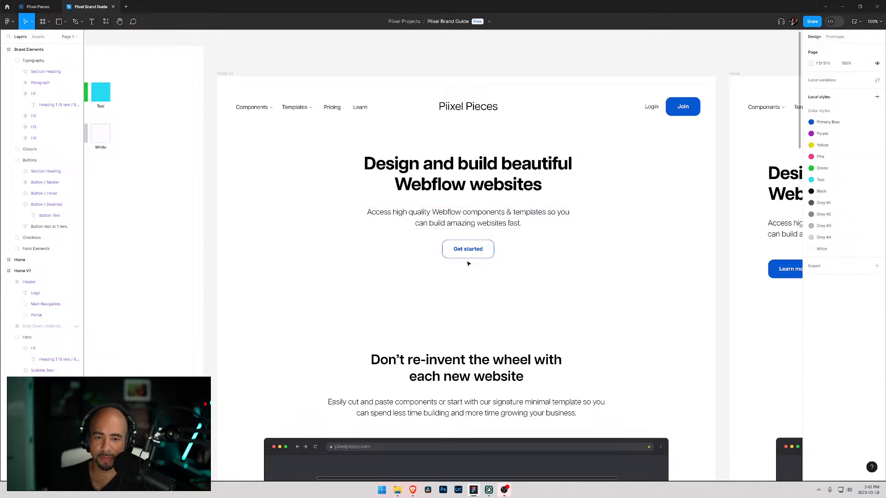
# - Try to align the hero group to horizontal centers, then undo the alignment
pyautogui.click(475, 250)
pyautogui.click(822, 49)
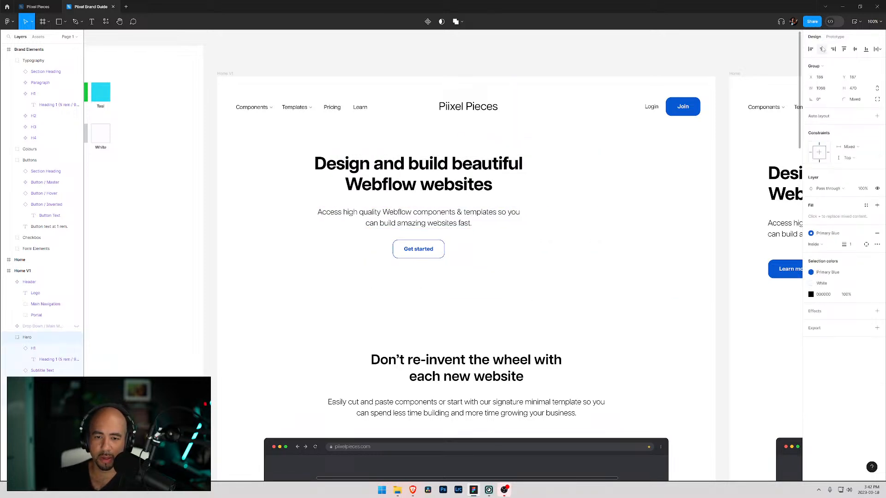
pyautogui.hotkey('ctrl', 'z')
pyautogui.click(283, 266)
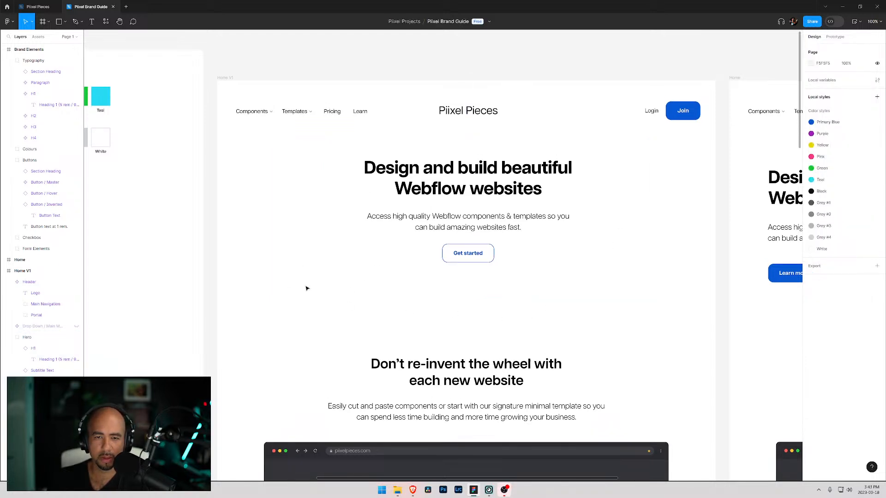
# - Align the hero group to horizontal centers
pyautogui.scroll(-1, 307, 288)
pyautogui.scroll(1, 307, 288)
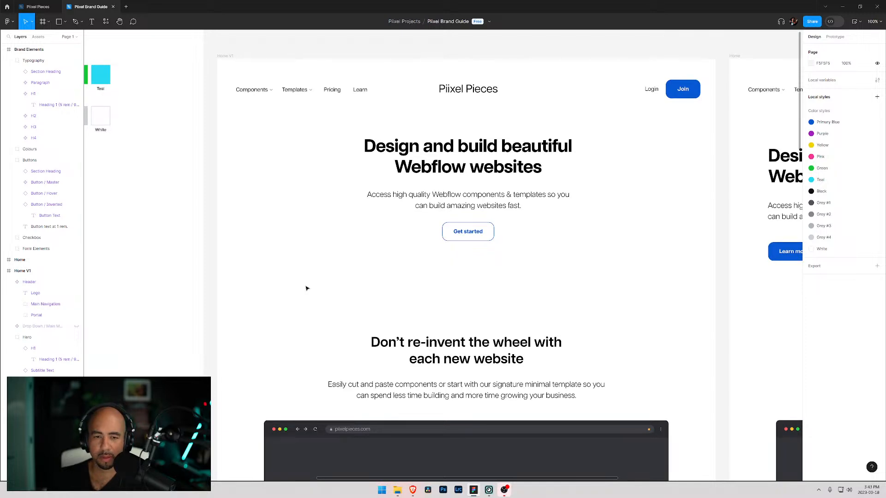
pyautogui.scroll(2, 359, 276)
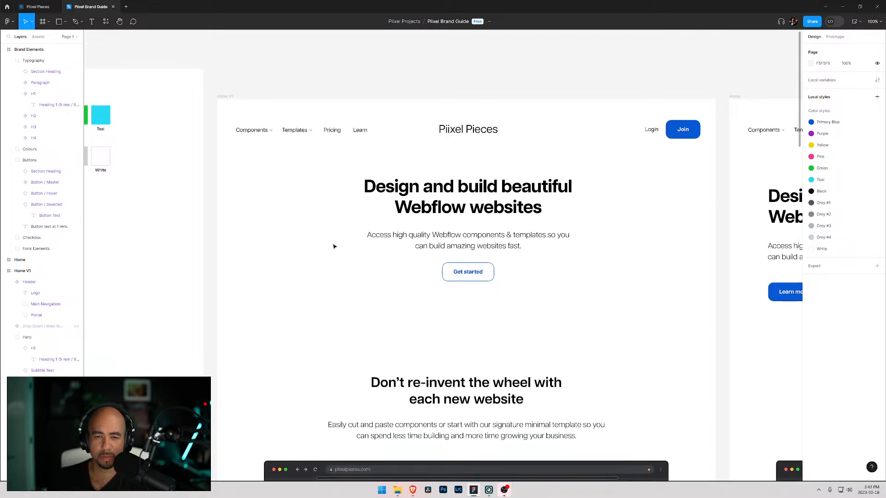
pyautogui.click(479, 131)
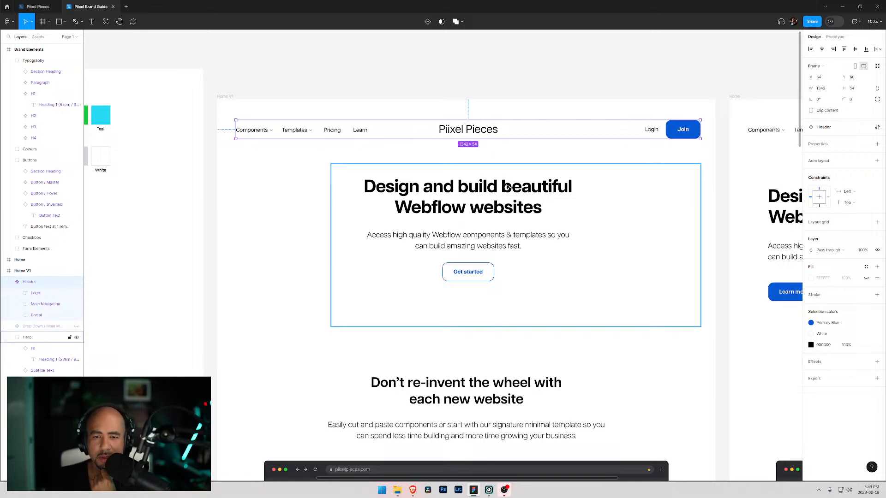
pyautogui.click(530, 199)
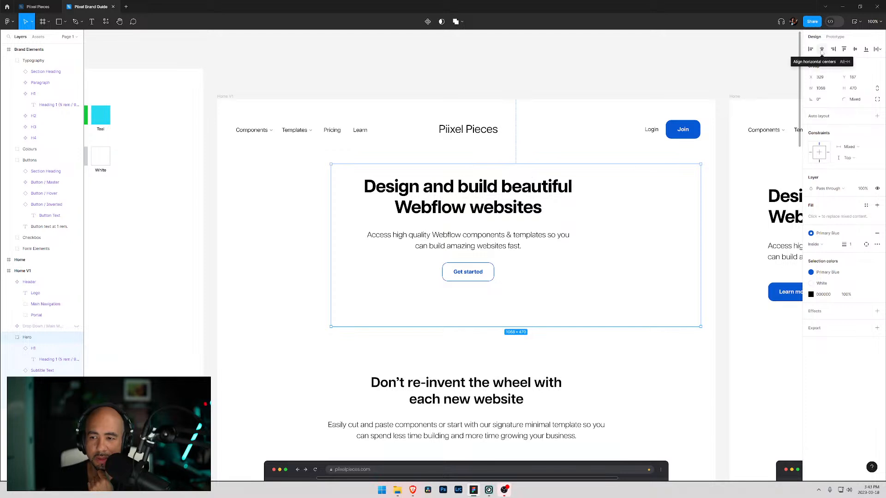
pyautogui.click(821, 50)
pyautogui.press('Escape')
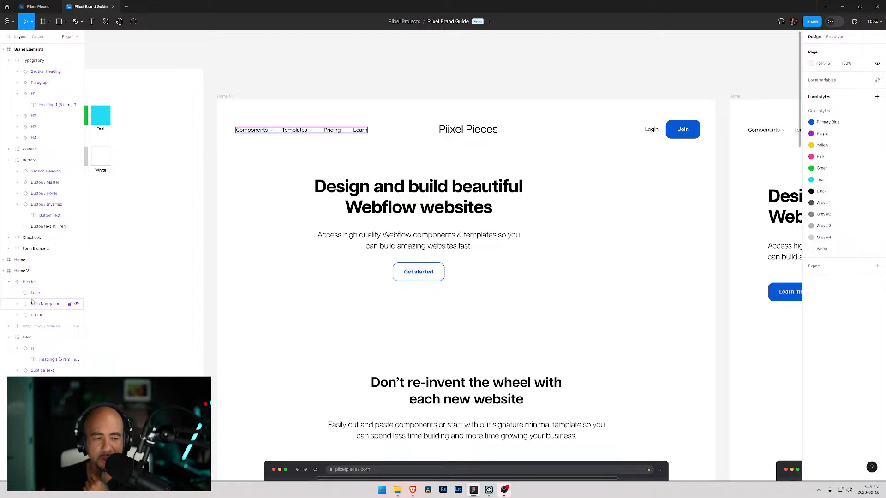
# - Delete the empty frame inside the Hero group
pyautogui.click(28, 338)
pyautogui.click(29, 349)
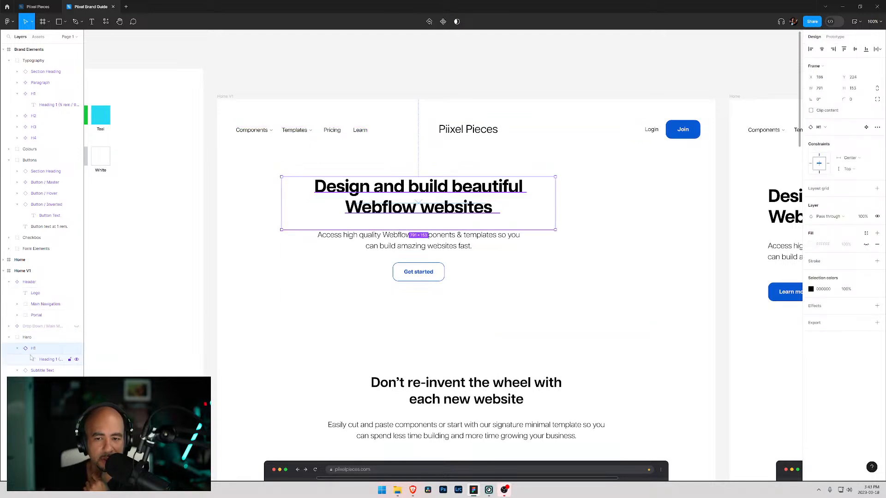
pyautogui.click(32, 360)
pyautogui.click(34, 404)
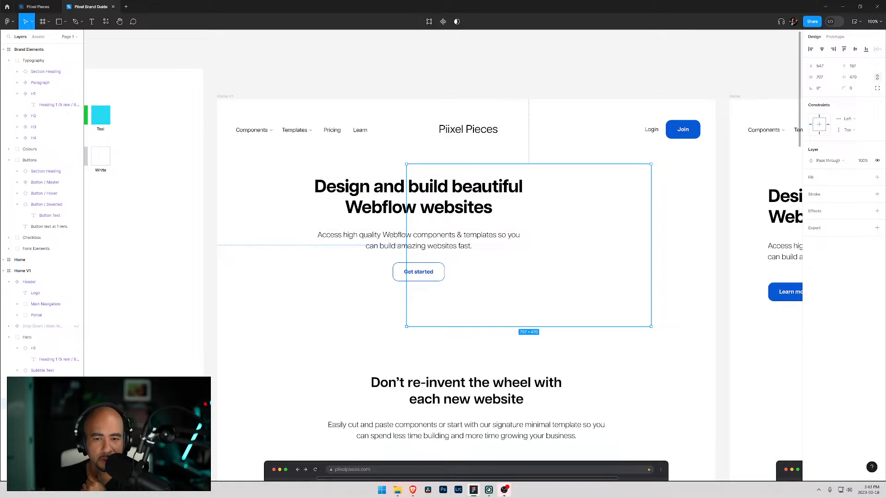
pyautogui.press('Delete')
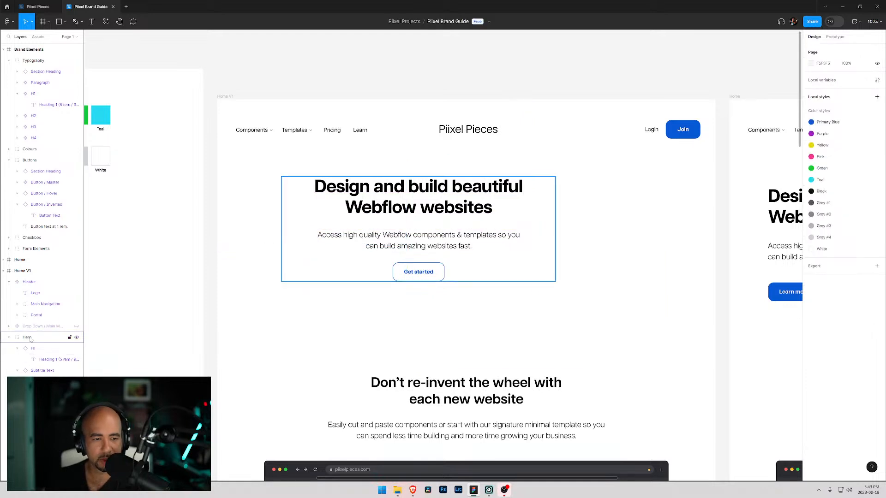
# - Align the Hero group to horizontal centers so the hero content is centered
pyautogui.click(28, 337)
pyautogui.click(822, 49)
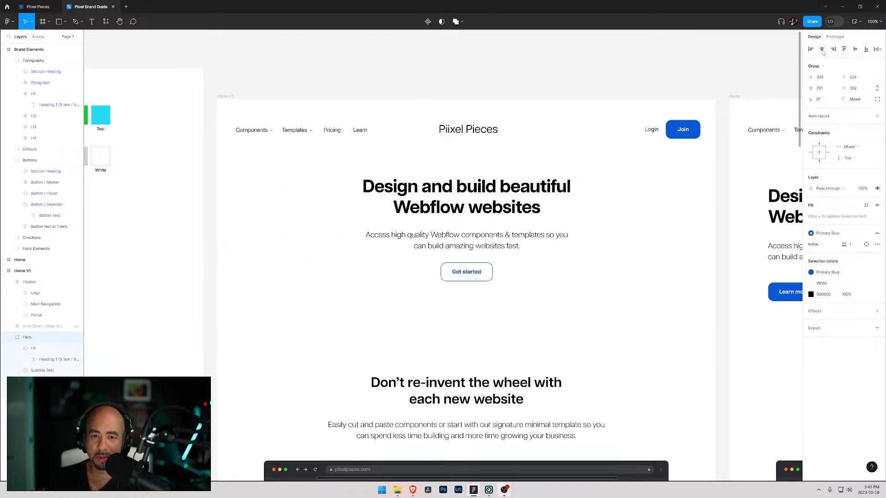
pyautogui.click(645, 243)
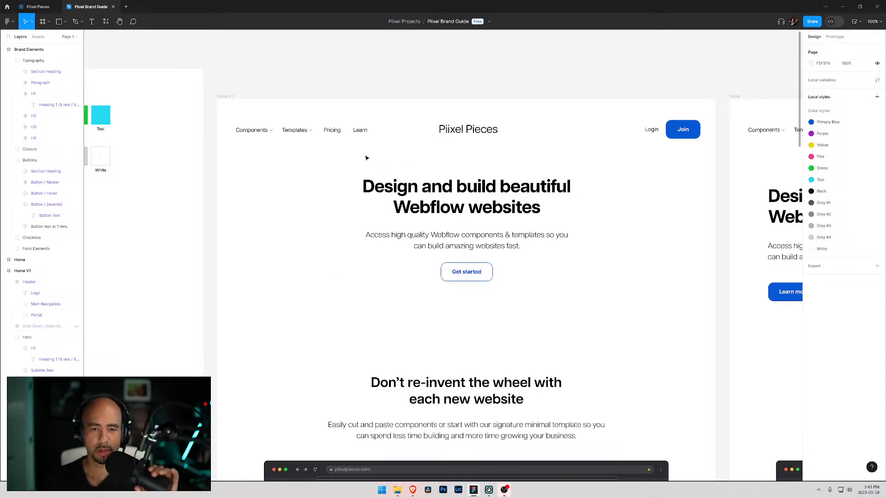
pyautogui.scroll(-1, 374, 157)
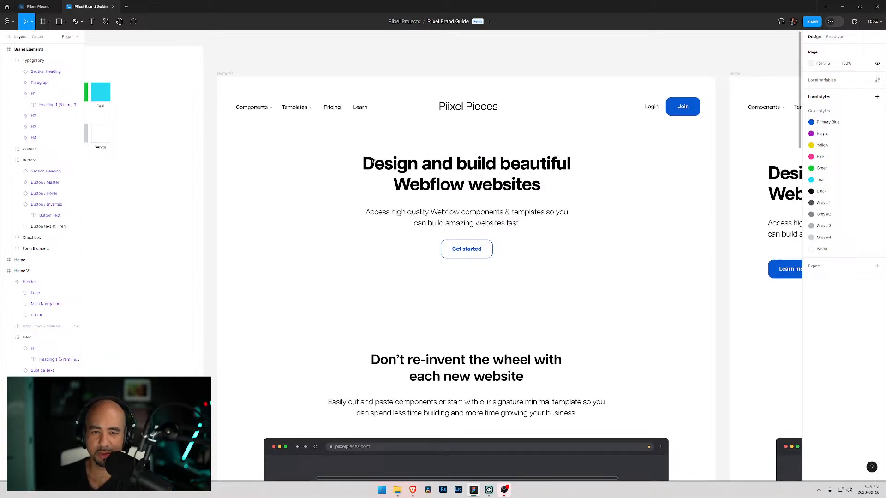
pyautogui.scroll(-7, 439, 182)
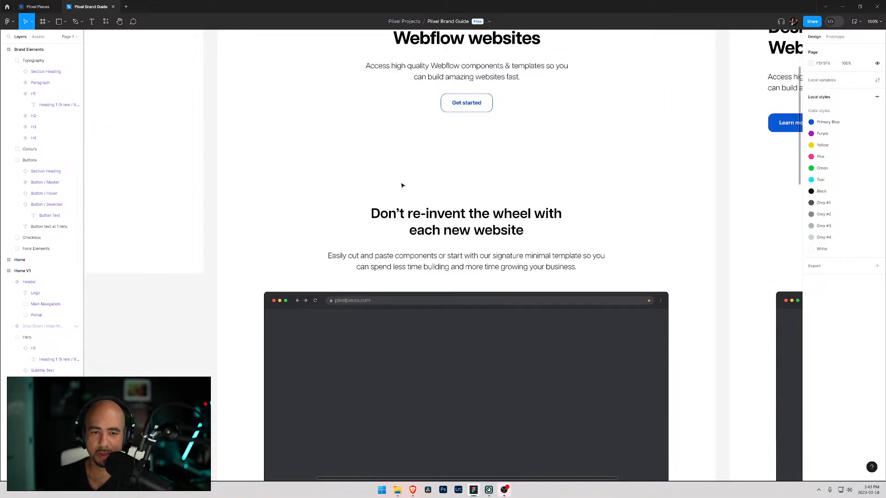
pyautogui.scroll(6, 401, 185)
pyautogui.scroll(-3, 404, 194)
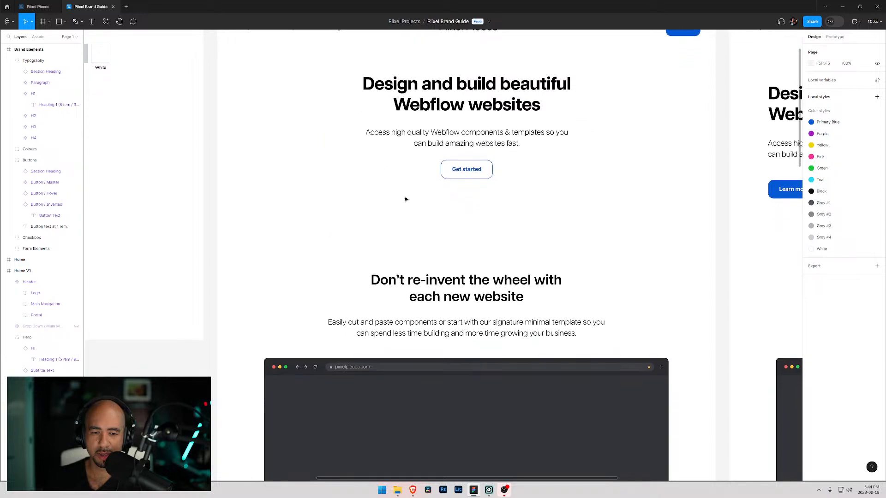
# - Examine the spacing between the centered hero and the section below it
pyautogui.scroll(-1, 405, 199)
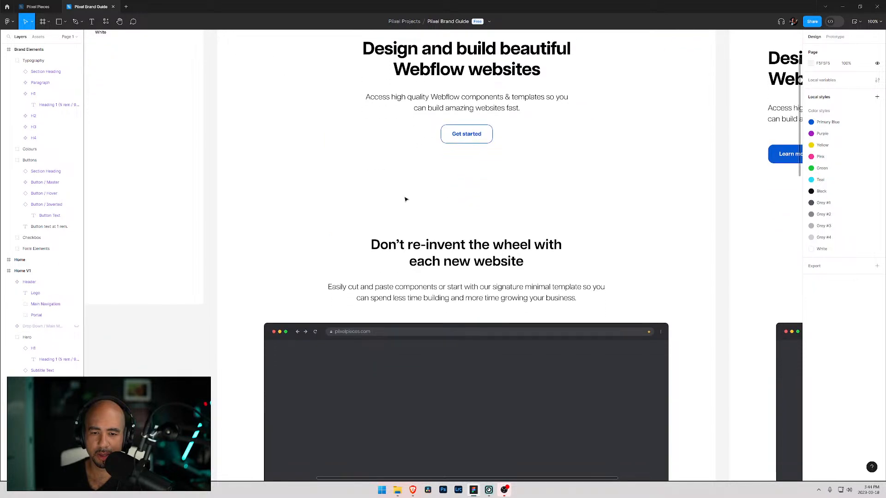
pyautogui.click(456, 256)
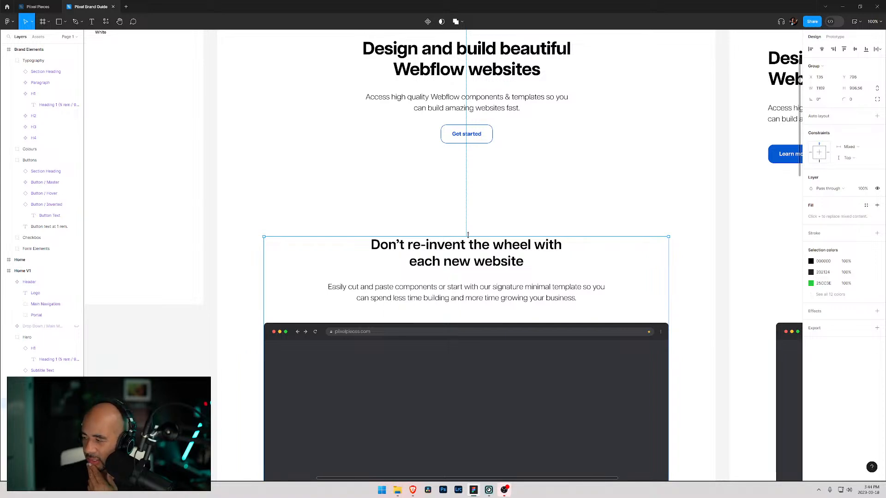
pyautogui.scroll(5, 461, 223)
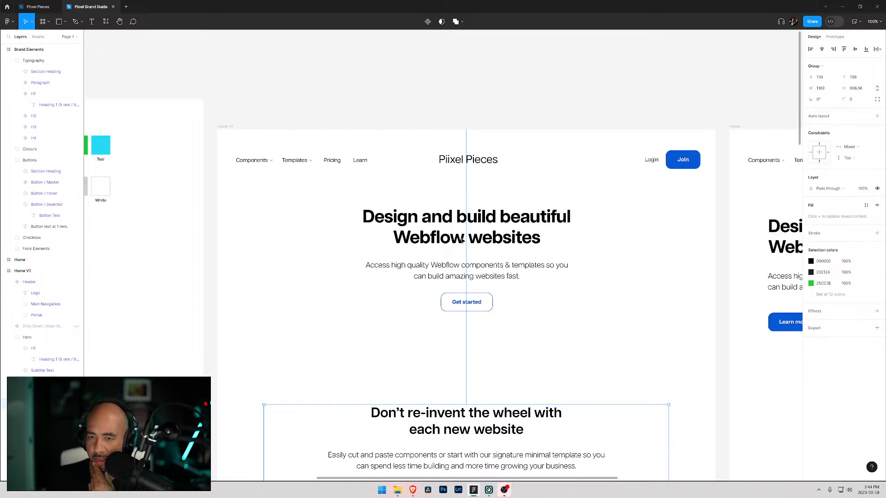
pyautogui.scroll(-5, 462, 240)
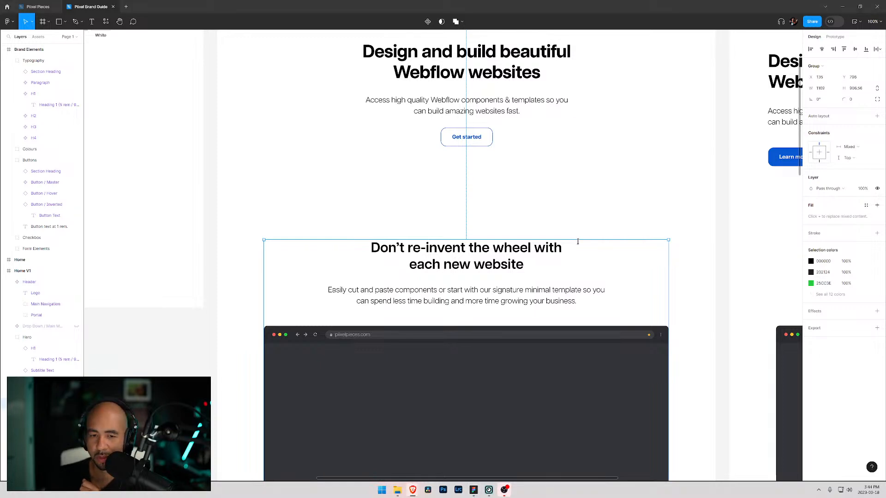
pyautogui.scroll(5, 474, 250)
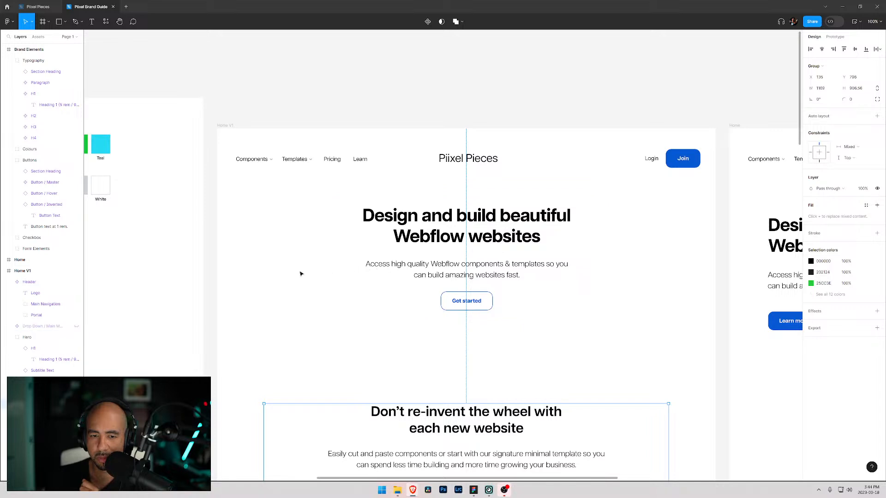
pyautogui.scroll(-2, 293, 274)
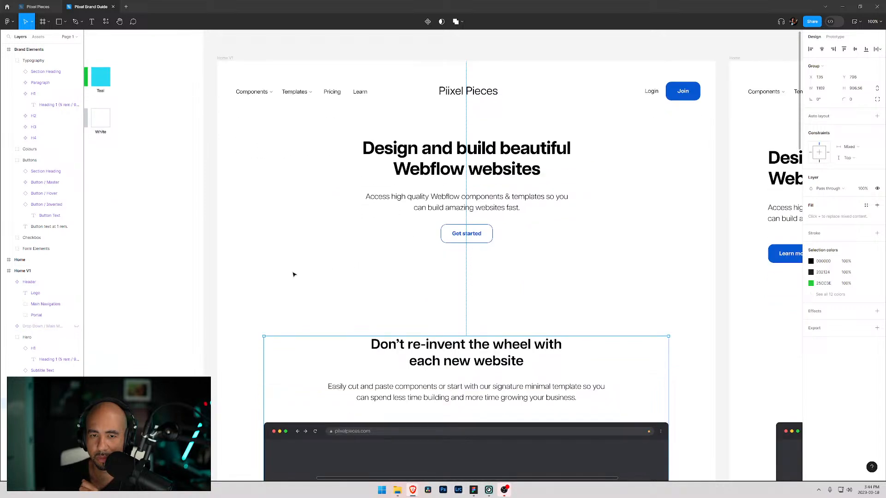
pyautogui.scroll(-1, 293, 274)
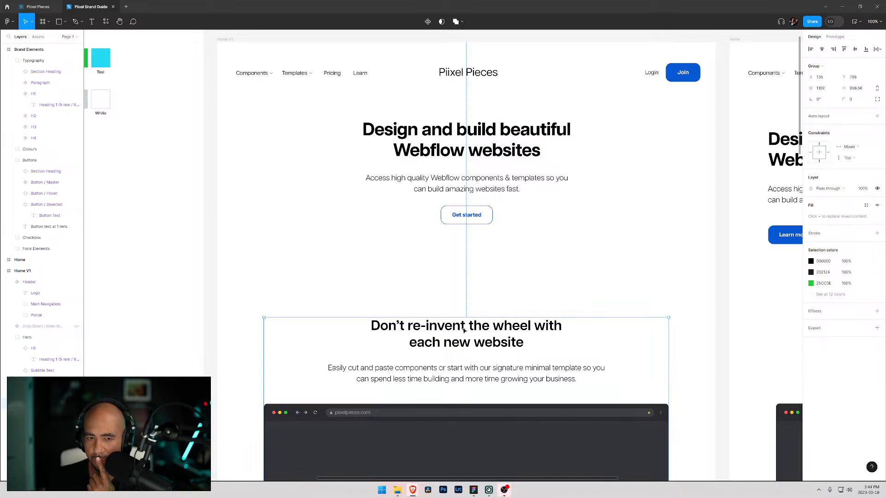
pyautogui.scroll(-1, 464, 329)
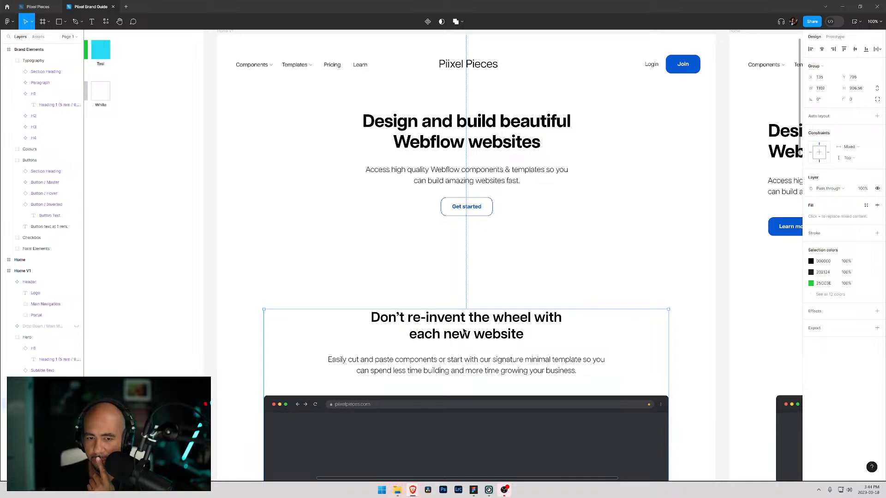
pyautogui.scroll(4, 463, 327)
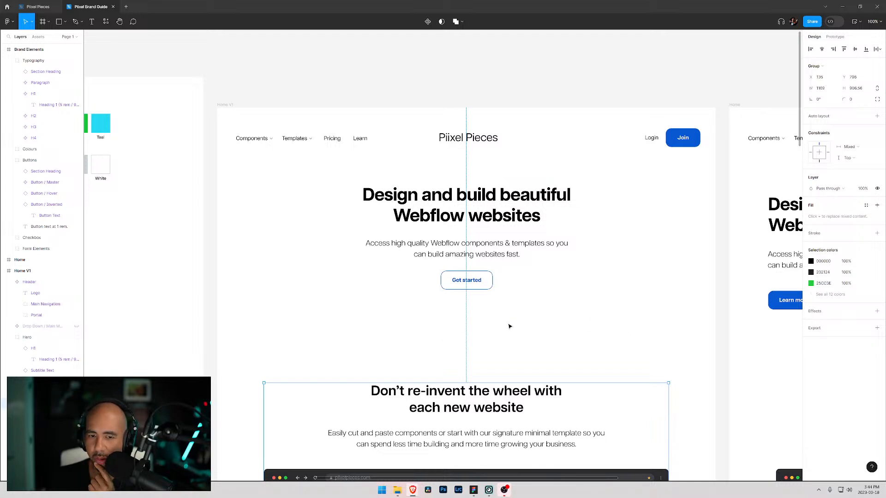
pyautogui.scroll(-1, 408, 312)
pyautogui.scroll(-2, 326, 300)
pyautogui.scroll(-1, 326, 300)
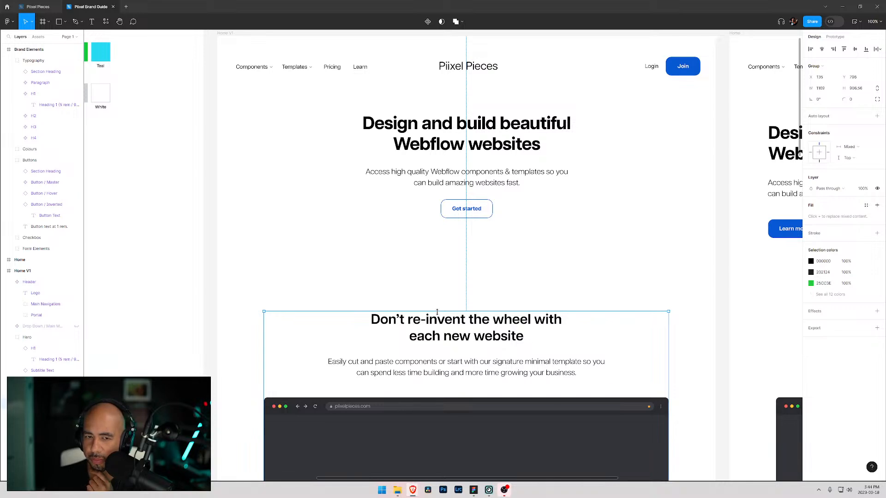
pyautogui.scroll(-2, 467, 310)
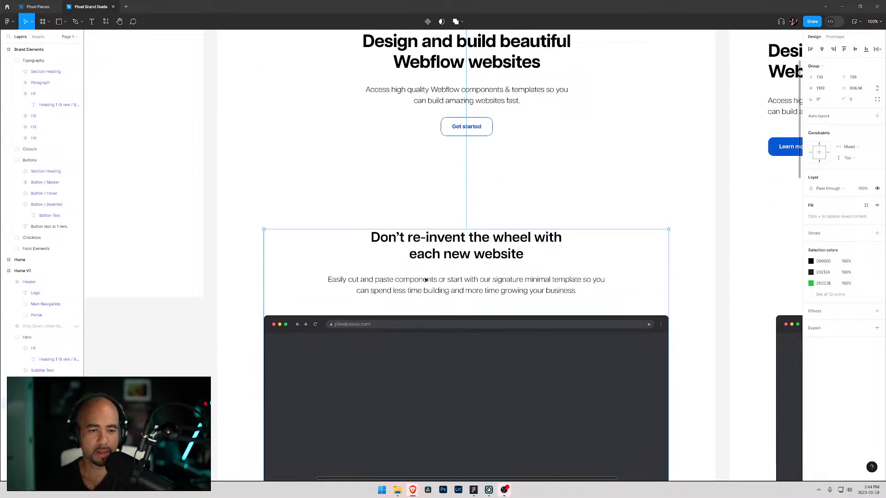
pyautogui.click(435, 264)
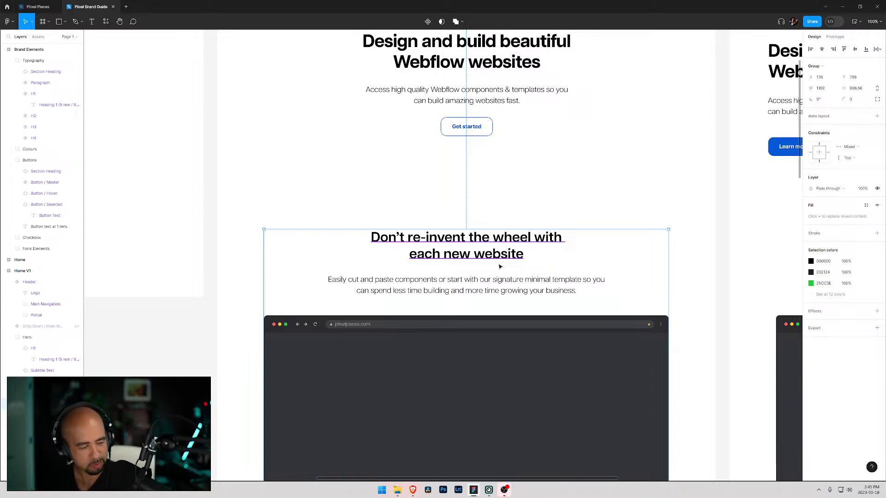
pyautogui.scroll(4, 485, 259)
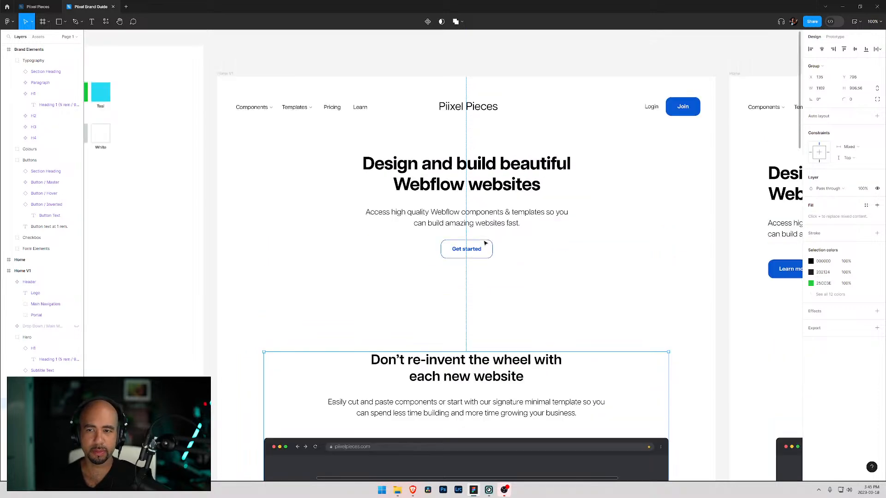
pyautogui.scroll(-1, 470, 251)
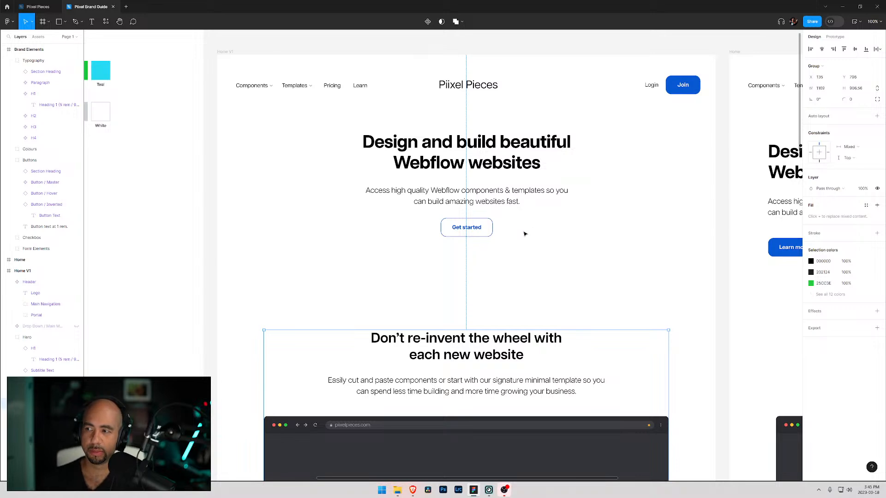
pyautogui.scroll(-1, 545, 264)
pyautogui.scroll(2, 544, 264)
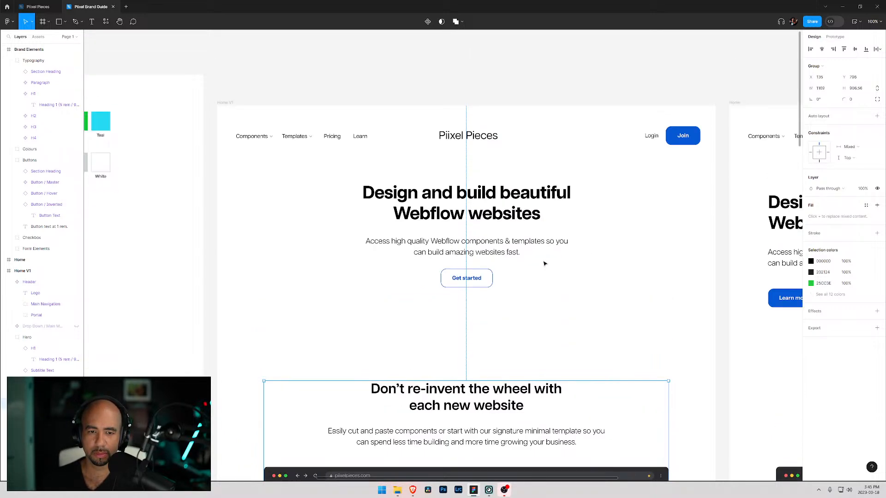
pyautogui.scroll(-2, 545, 263)
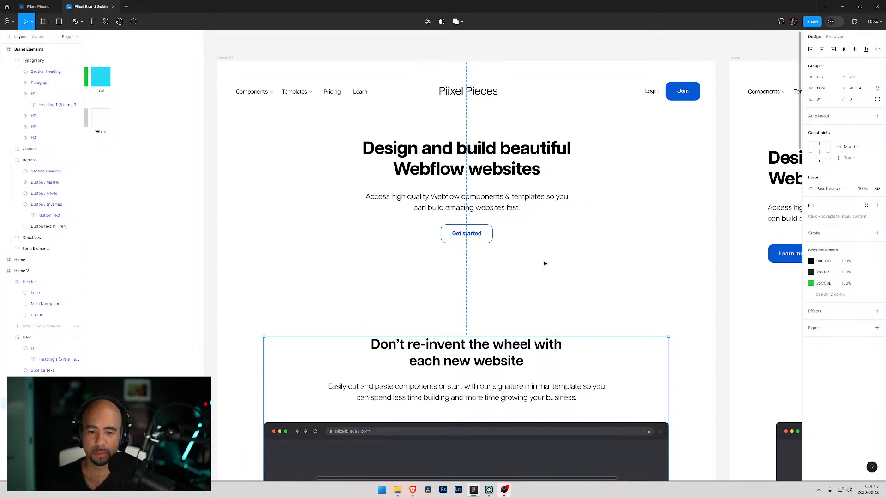
pyautogui.scroll(-2, 545, 264)
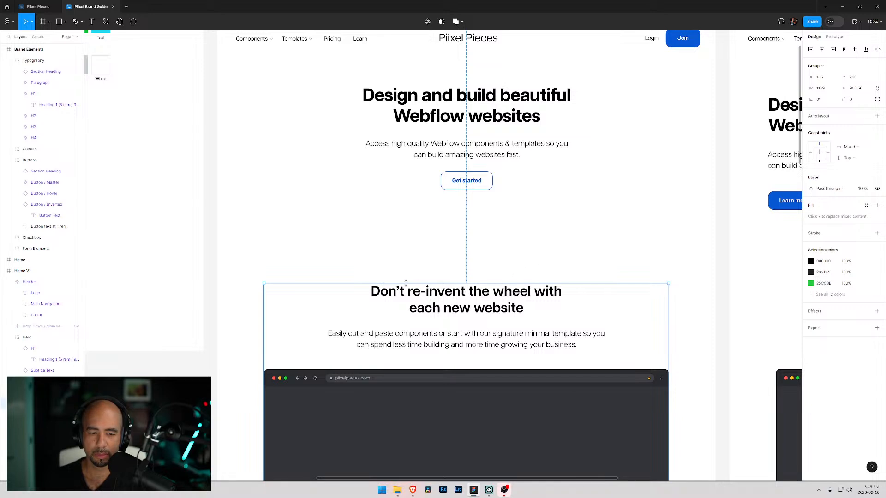
pyautogui.scroll(6, 371, 286)
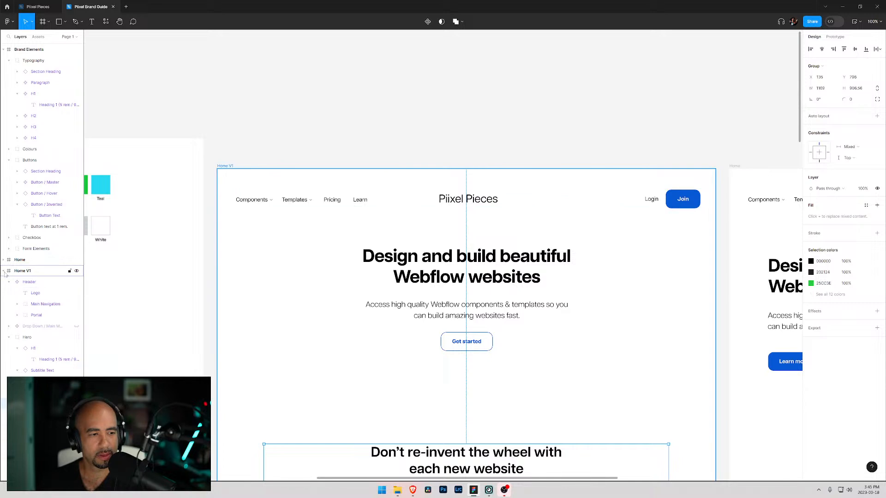
# - Rename the original Home frame to Home V1 and the variant frame to Home V2
pyautogui.click(34, 348)
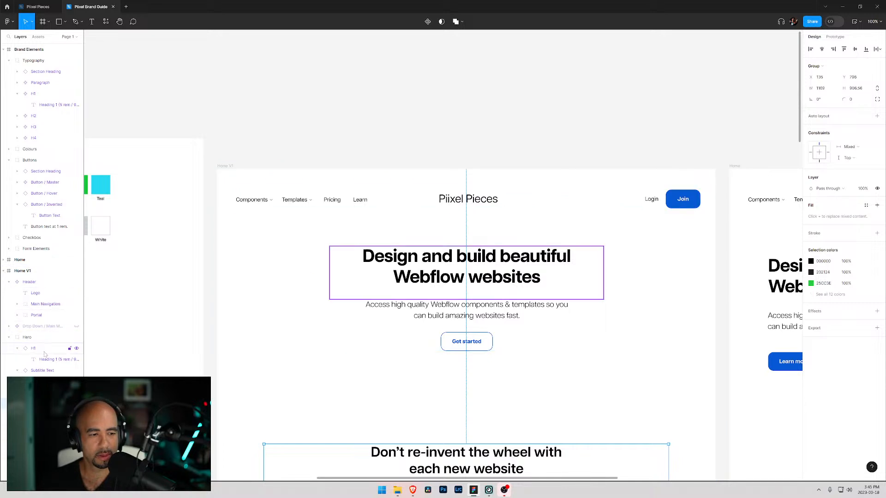
pyautogui.click(45, 393)
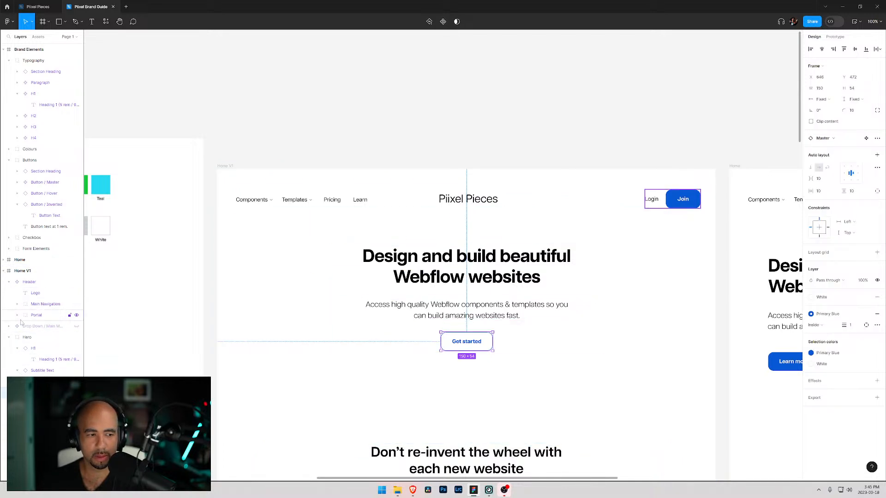
pyautogui.click(21, 260)
pyautogui.doubleClick(21, 260)
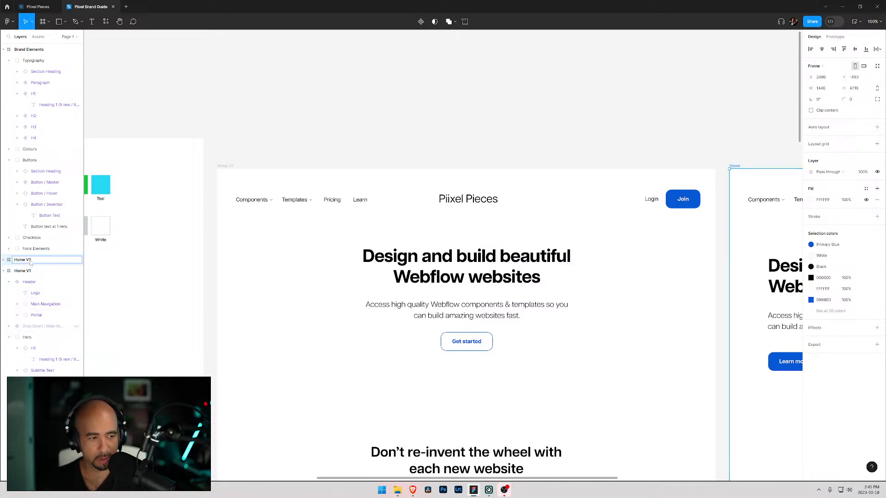
pyautogui.click(30, 271)
pyautogui.doubleClick(30, 272)
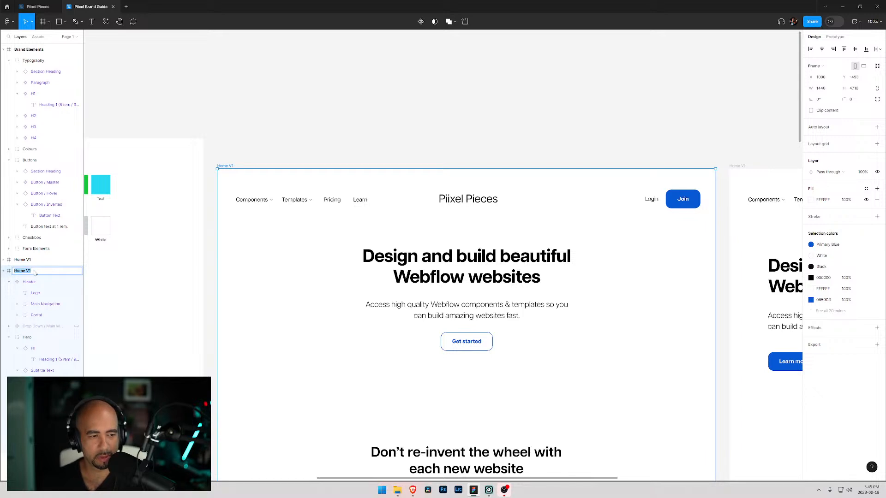
pyautogui.click(34, 272)
pyautogui.press('BackSpace')
pyautogui.write('2')
pyautogui.press('Return')
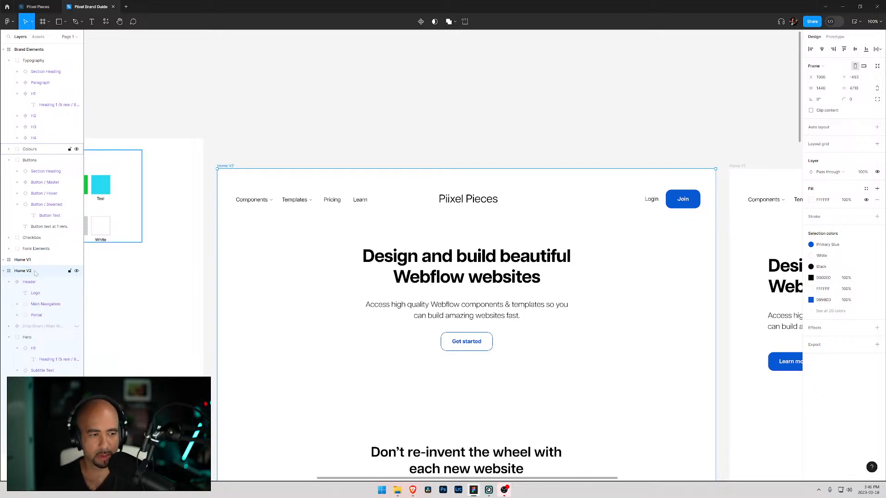
# - Inspect the heading and group of the section below the hero in Home V2
pyautogui.scroll(-3, 480, 221)
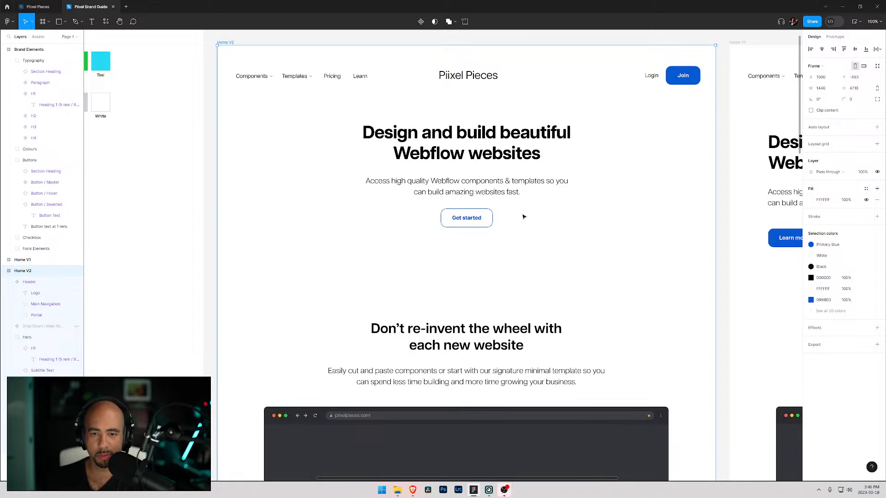
pyautogui.scroll(-1, 517, 220)
pyautogui.scroll(-2, 457, 279)
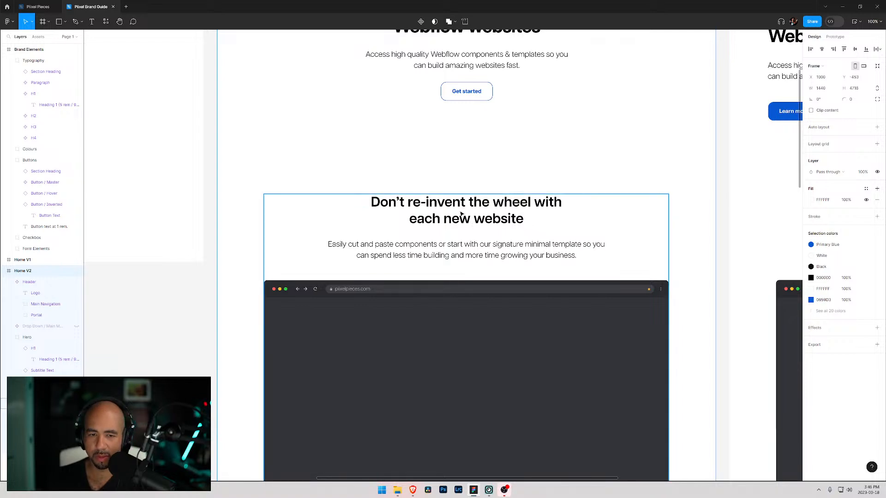
pyautogui.scroll(1, 461, 203)
pyautogui.click(424, 247)
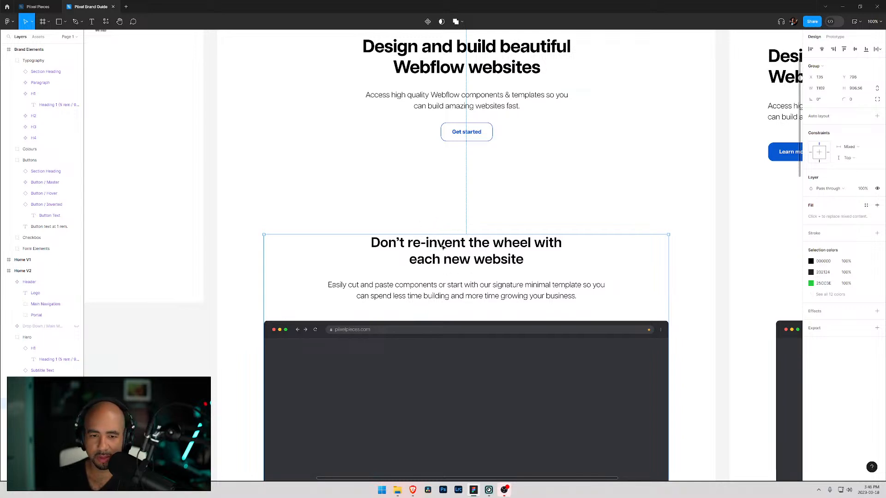
pyautogui.click(457, 253)
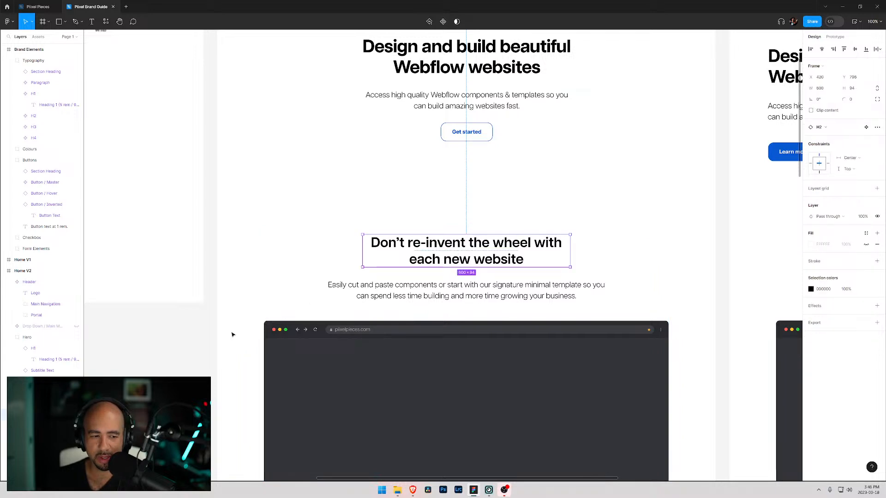
pyautogui.scroll(-1, 360, 306)
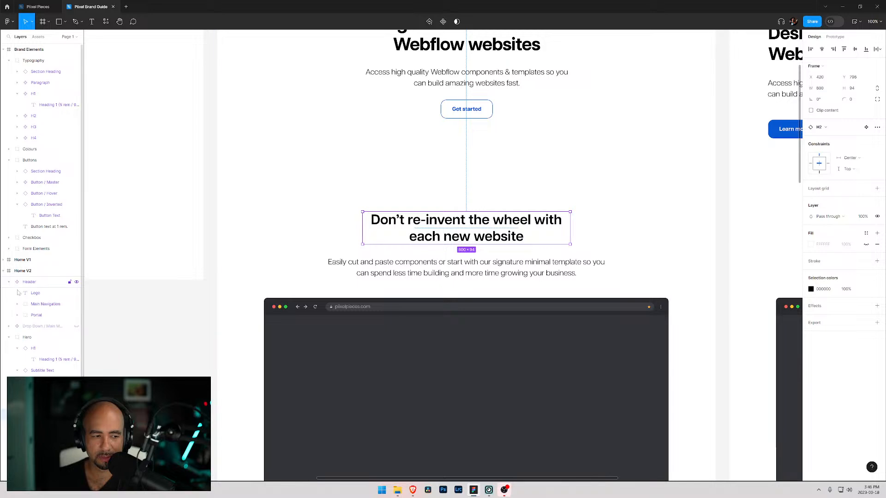
pyautogui.scroll(-1, 51, 371)
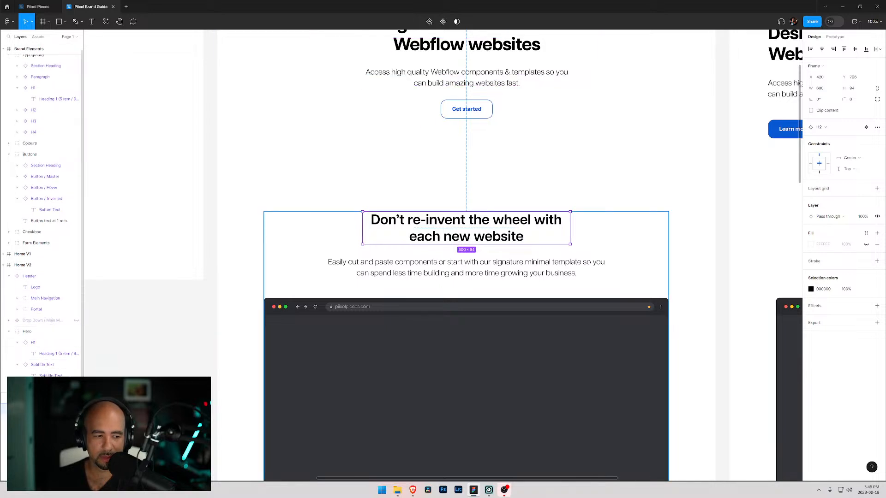
pyautogui.click(44, 397)
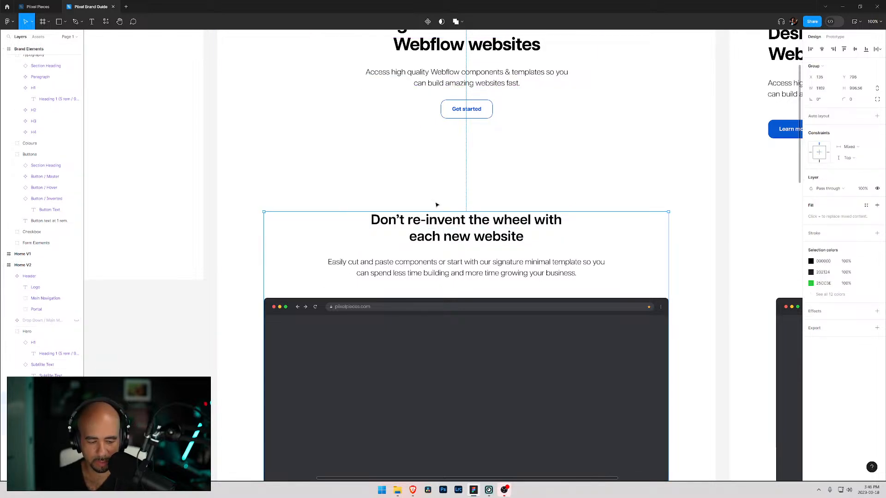
# - Add a text line "Take control of your time" above the section heading
pyautogui.press('t')
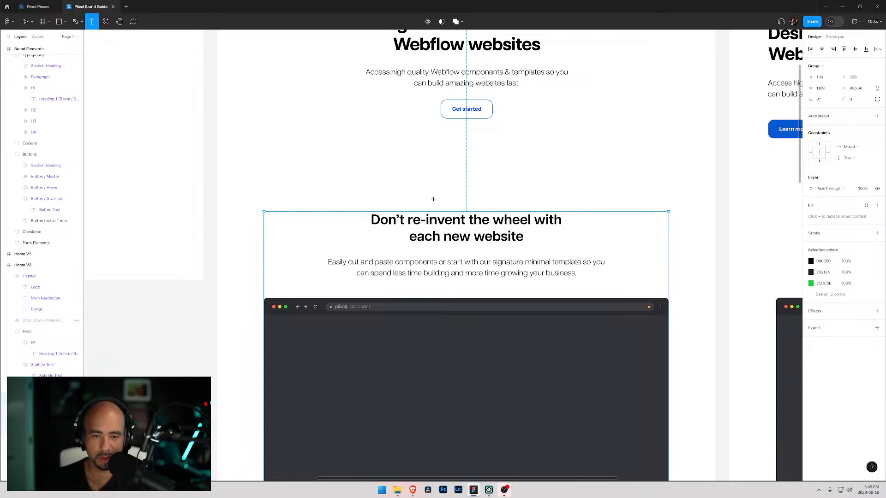
pyautogui.click(434, 199)
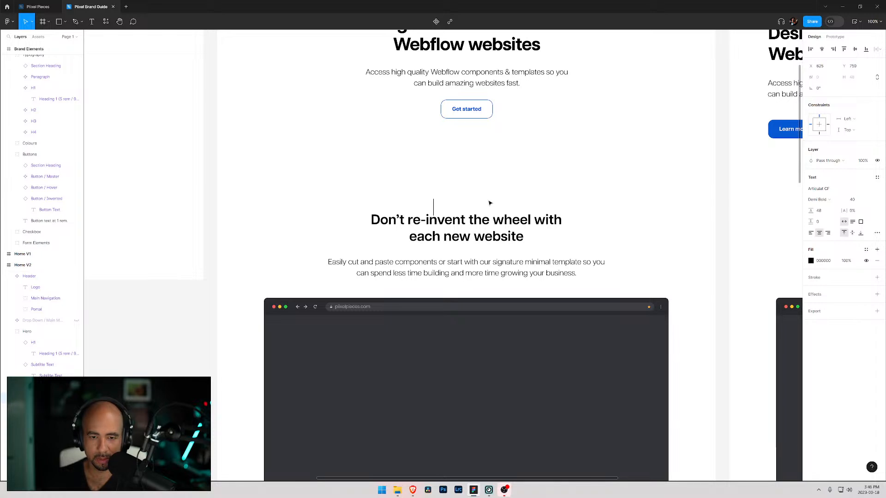
pyautogui.write('T')
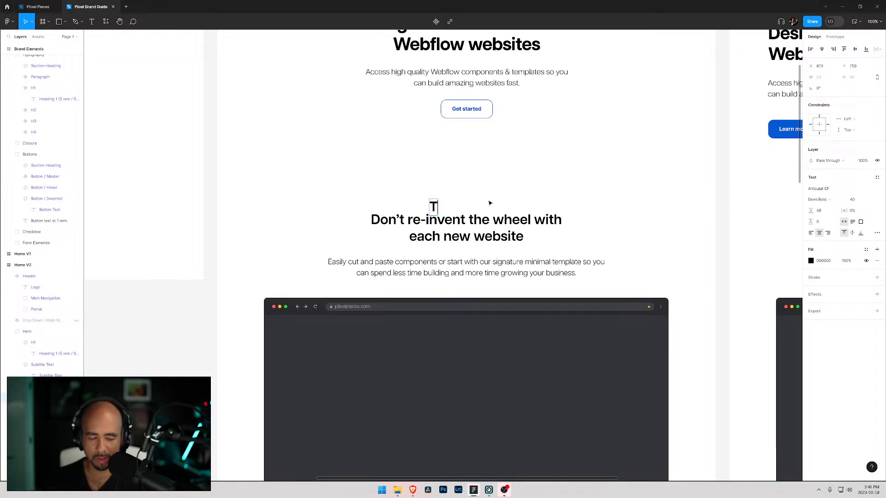
pyautogui.write('ake control')
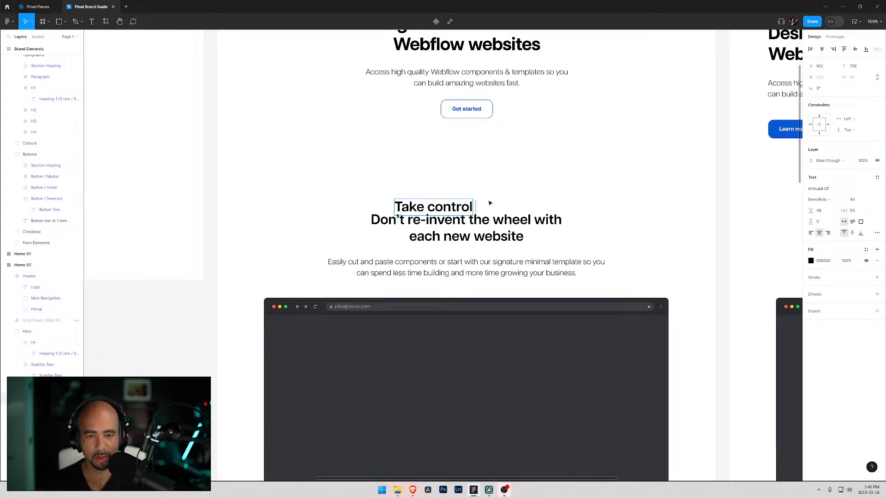
pyautogui.write(' of your time')
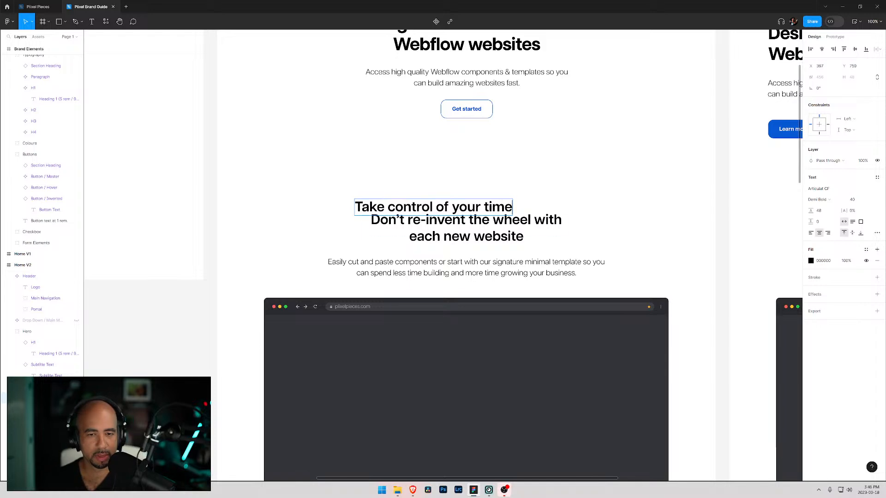
# - Move the "Take control of your time" text up and center it horizontally above the section heading
pyautogui.hotkey('ctrl', 'a')
pyautogui.click(369, 208)
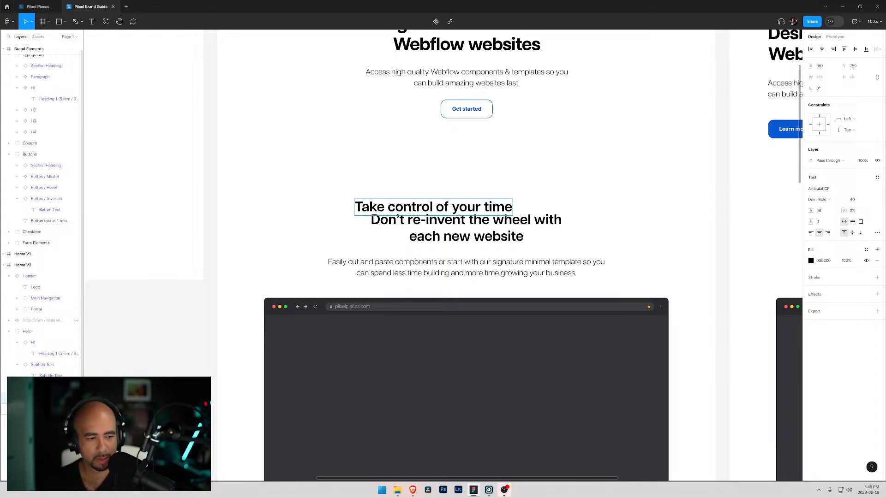
pyautogui.scroll(-1, 46, 350)
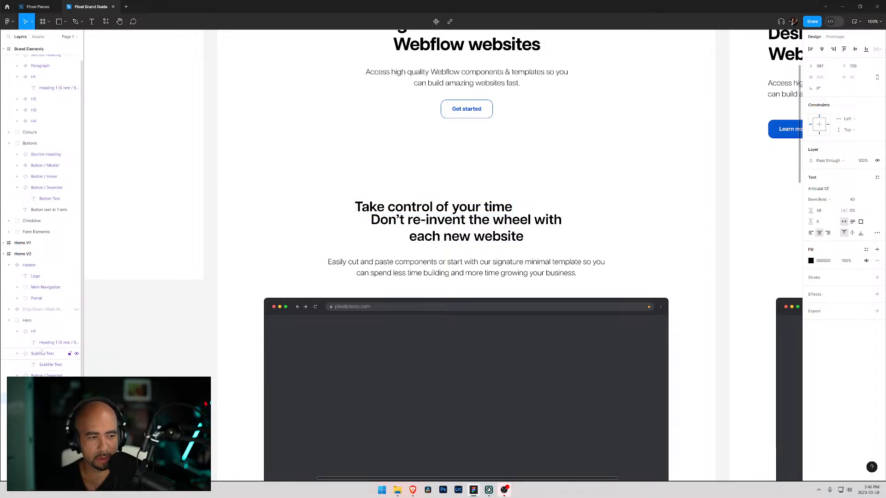
pyautogui.scroll(2, 18, 135)
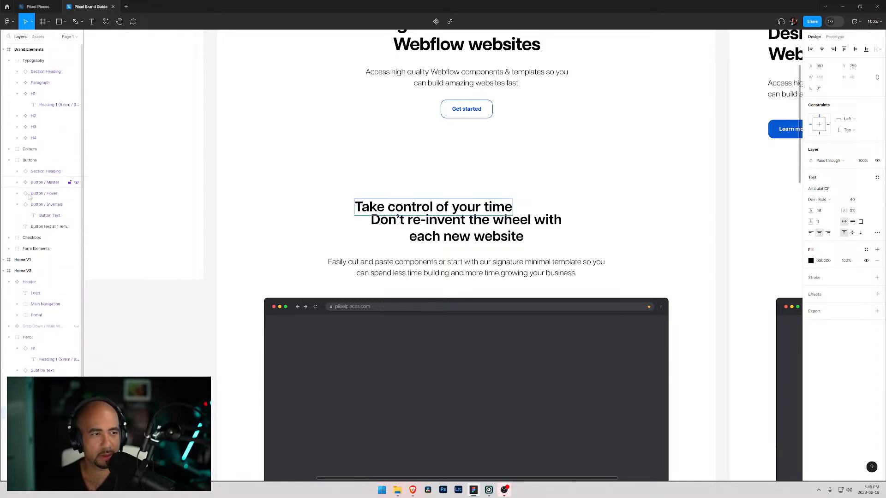
pyautogui.click(3, 49)
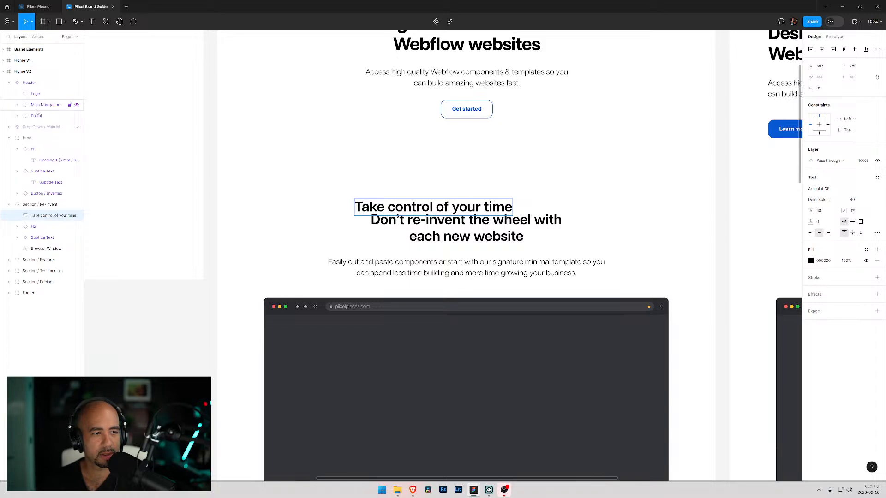
pyautogui.click(8, 85)
pyautogui.click(9, 106)
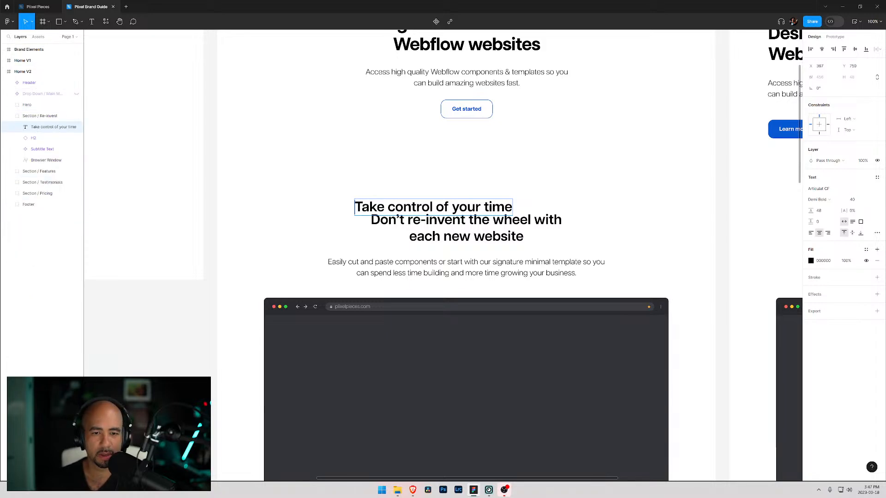
pyautogui.click(40, 116)
pyautogui.click(41, 126)
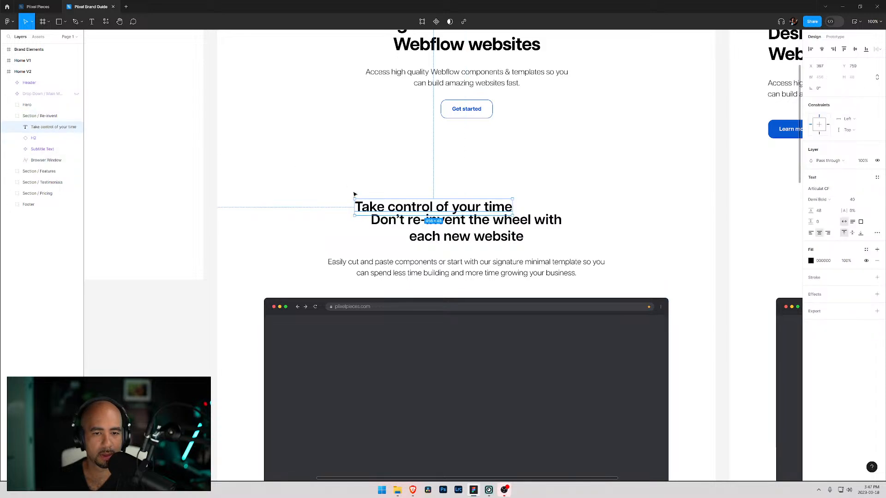
pyautogui.moveTo(386, 206); pyautogui.dragTo(418, 175)
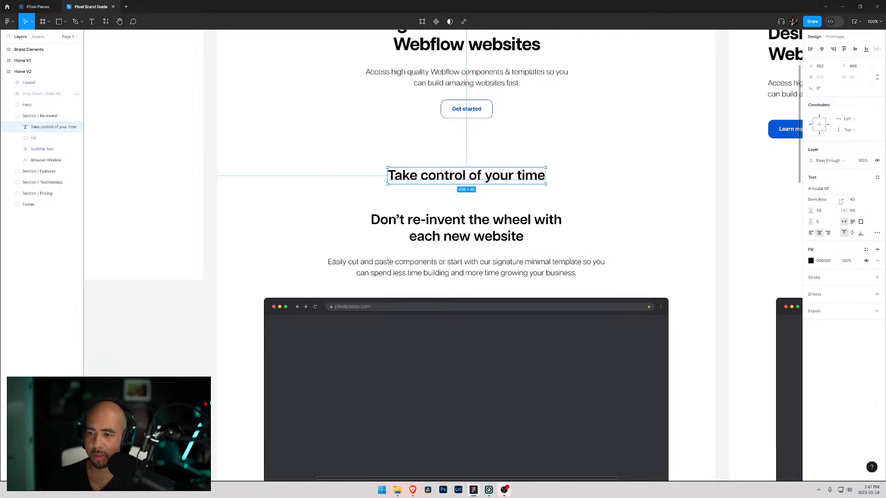
# - Set the tagline text to font size 16 and Medium weight
pyautogui.click(868, 200)
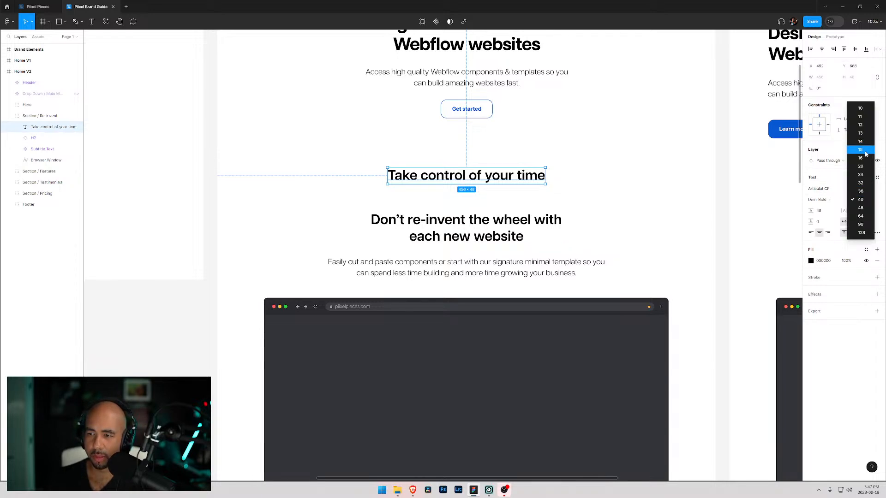
pyautogui.click(862, 158)
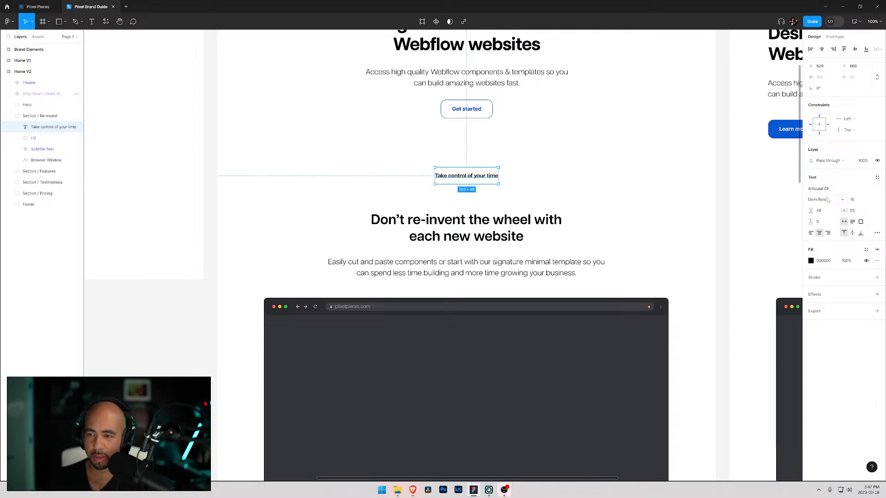
pyautogui.click(843, 202)
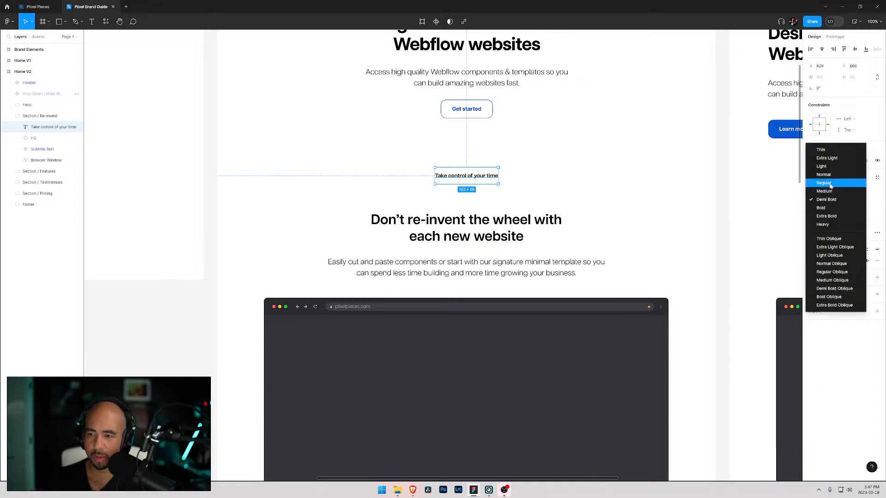
pyautogui.click(825, 191)
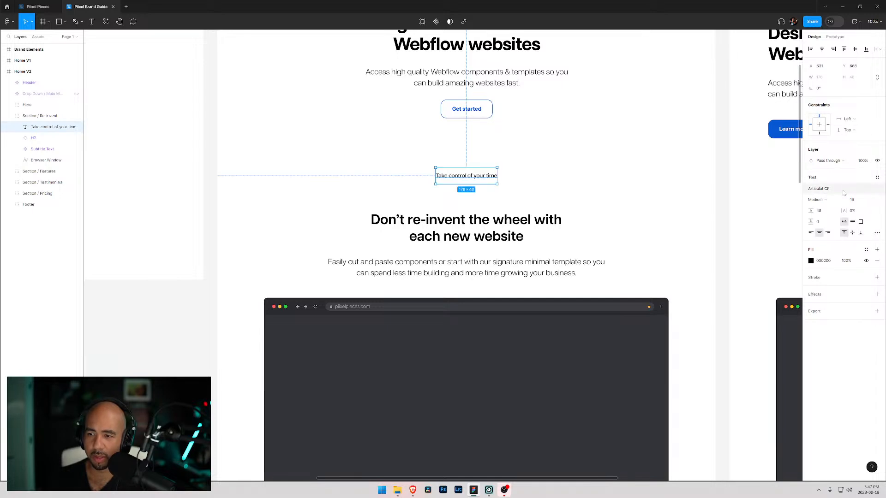
# - Wrap the tagline text in an auto layout frame and adjust its padding
pyautogui.rightClick(464, 180)
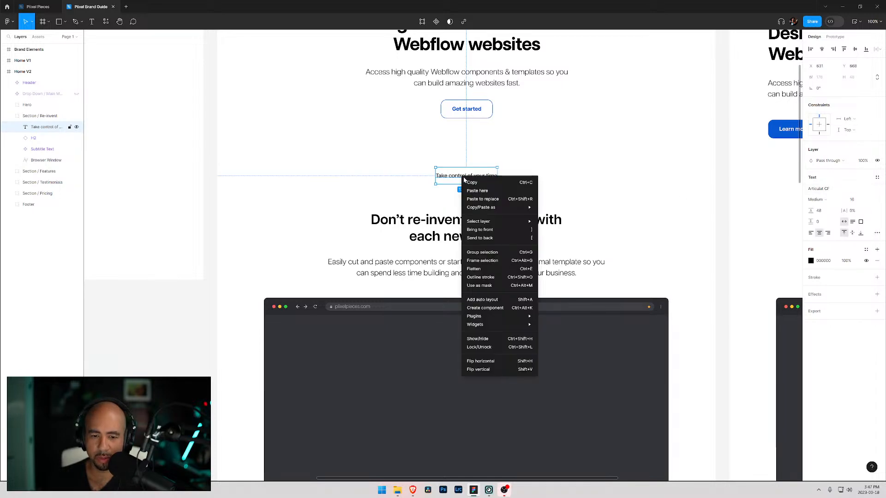
pyautogui.click(502, 302)
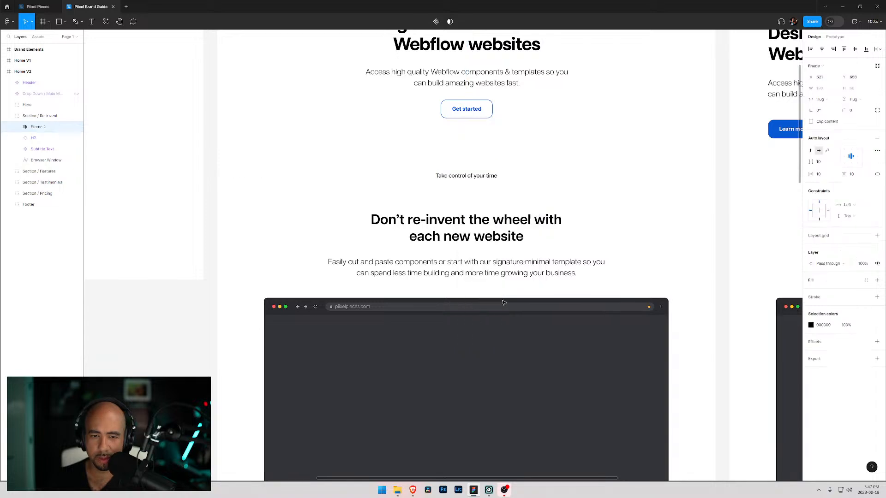
pyautogui.moveTo(501, 187); pyautogui.dragTo(507, 177)
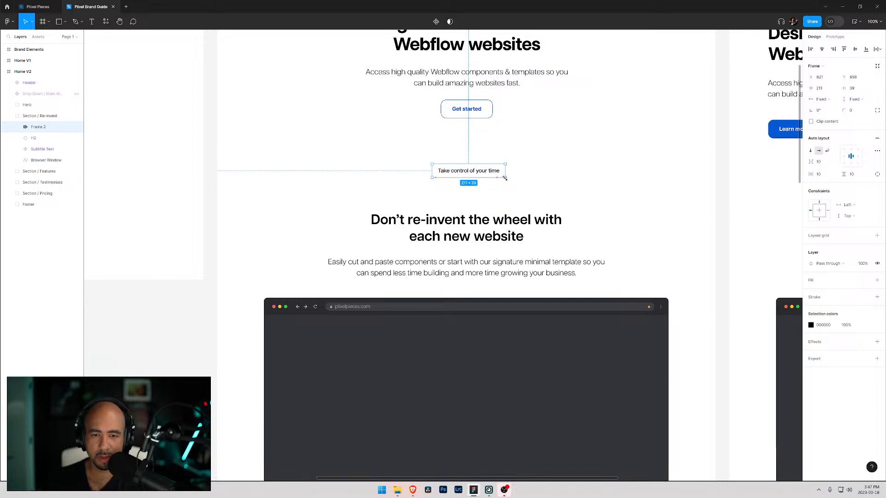
# - Add a fill to the tagline frame, choosing the yellow local colour and lightening it to a pale yellow
pyautogui.click(819, 281)
pyautogui.click(813, 292)
pyautogui.click(757, 414)
pyautogui.click(745, 444)
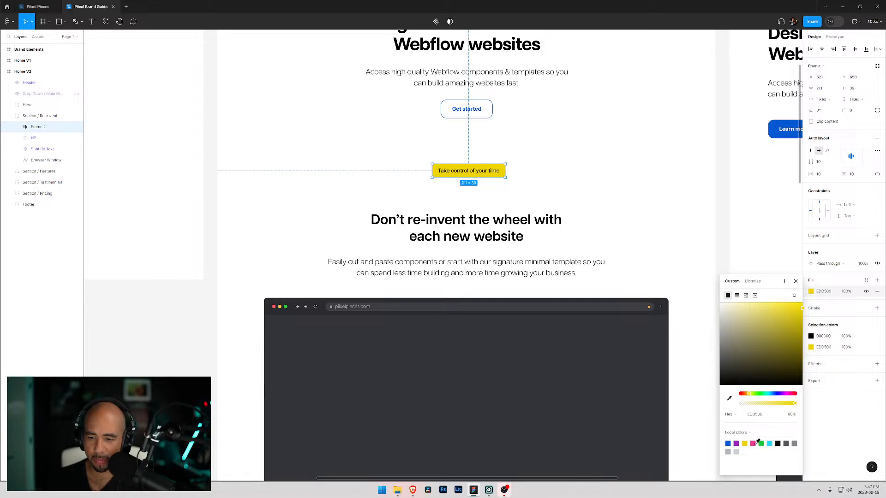
pyautogui.click(753, 443)
pyautogui.click(744, 444)
pyautogui.click(736, 443)
pyautogui.click(745, 443)
pyautogui.moveTo(761, 313); pyautogui.dragTo(759, 308)
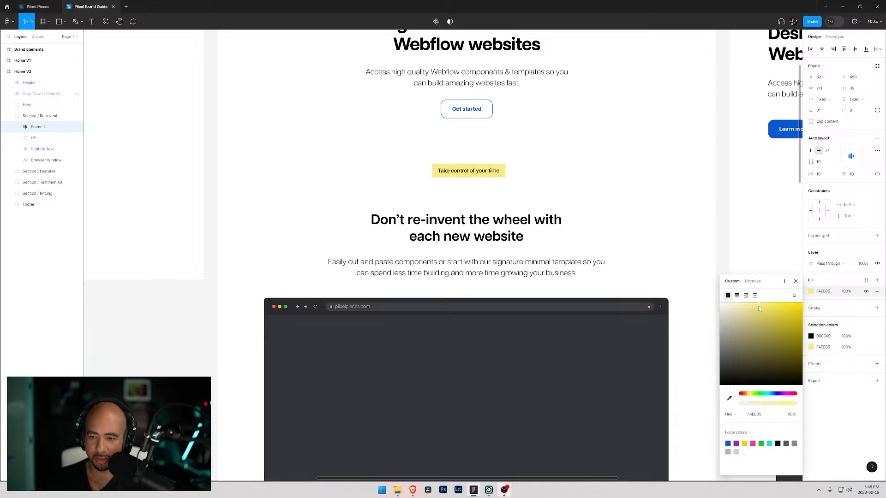
pyautogui.click(759, 307)
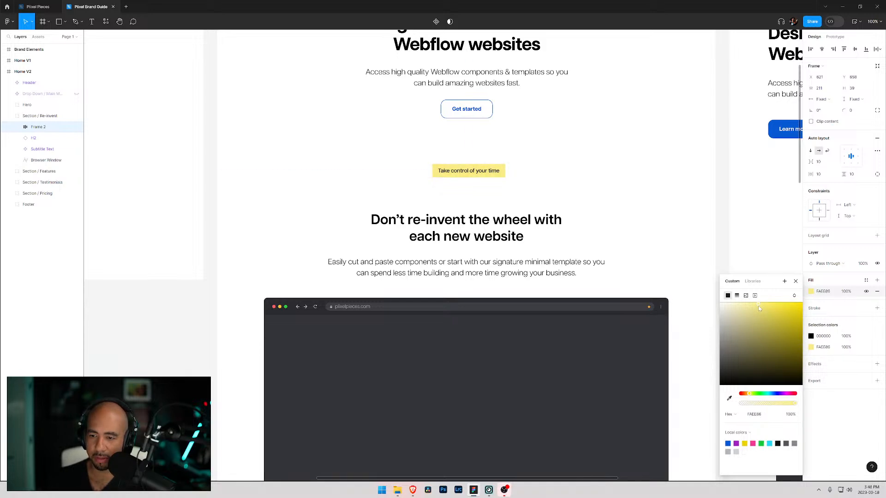
pyautogui.click(775, 258)
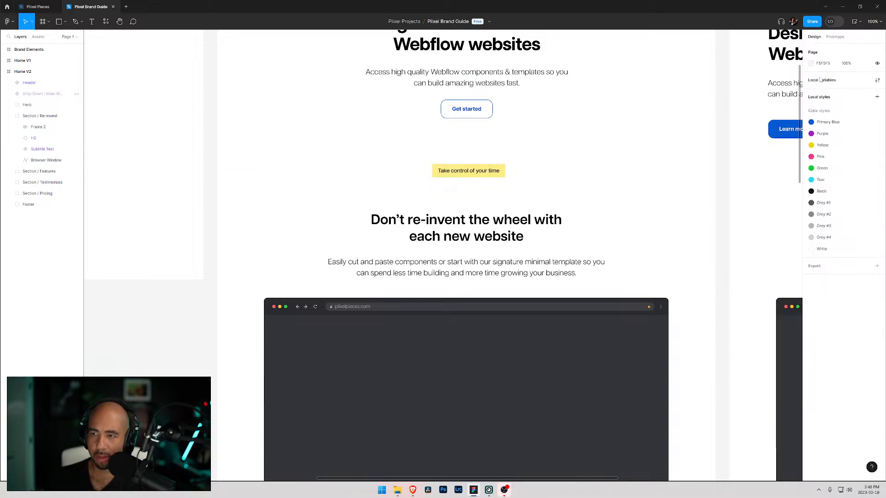
# - Set the tagline frame's corner radius to 20
pyautogui.click(500, 170)
pyautogui.doubleClick(483, 175)
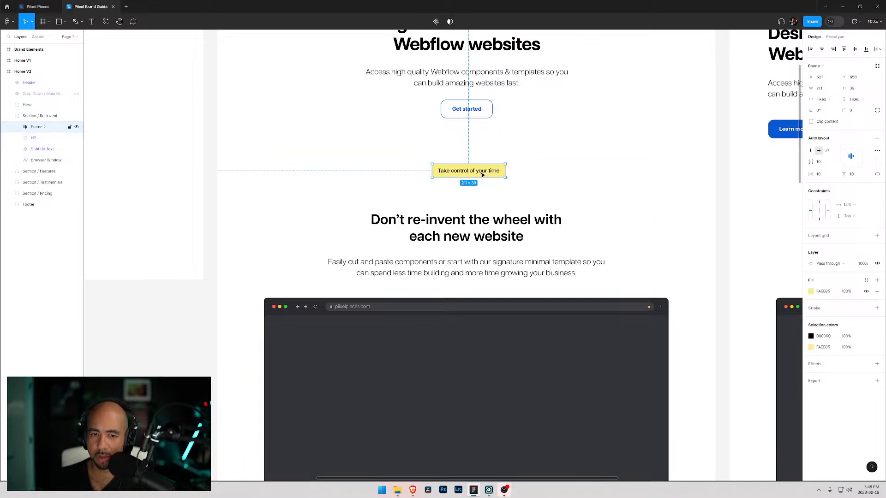
pyautogui.click(853, 111)
pyautogui.write('20')
pyautogui.press('Return')
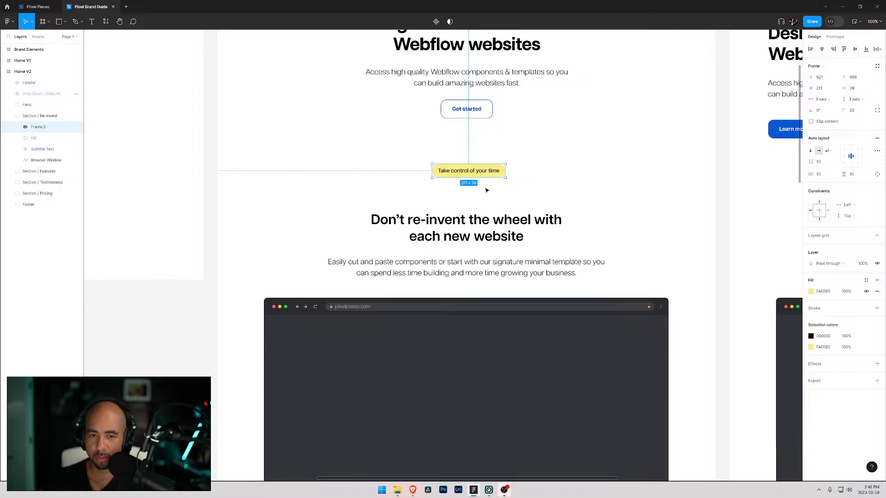
# - Resize the tagline frame to a height of 40 and a width of 220
pyautogui.click(849, 89)
pyautogui.write('40')
pyautogui.press('Return')
pyautogui.click(820, 89)
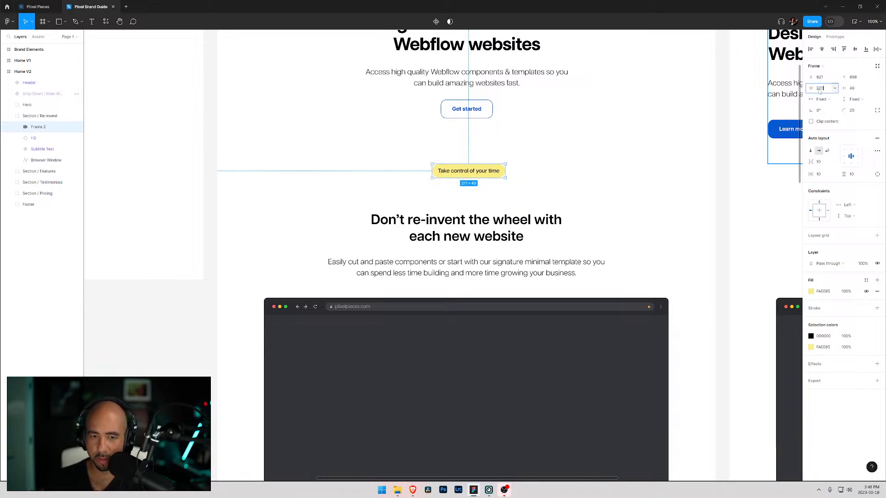
pyautogui.press('Return')
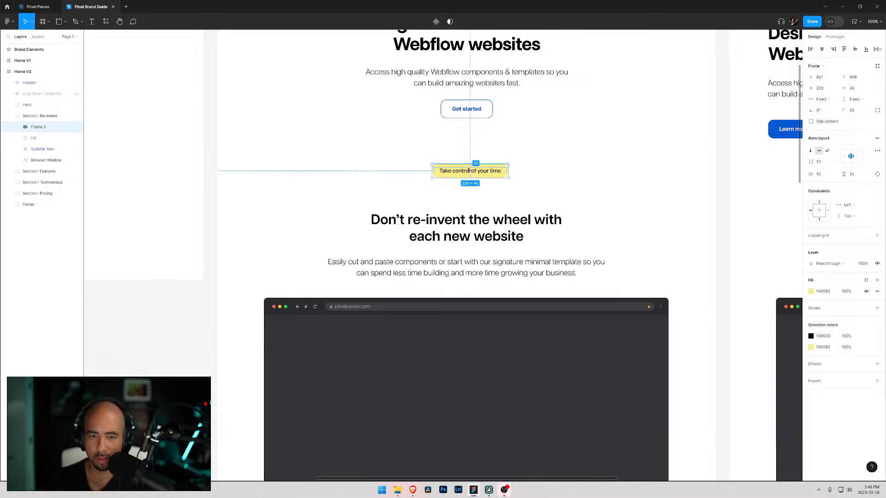
# - Move the tagline pill down to sit just above the section heading
pyautogui.moveTo(469, 170); pyautogui.dragTo(470, 178)
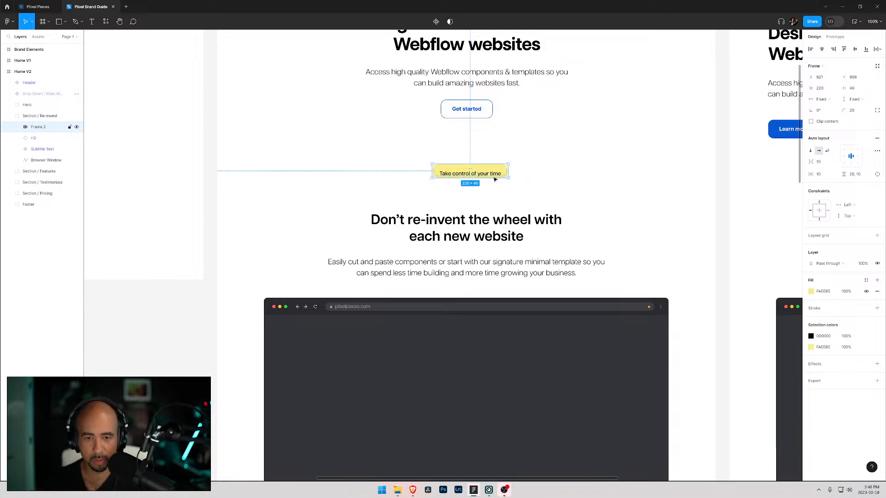
pyautogui.hotkey('ctrl', 'z')
pyautogui.moveTo(450, 178); pyautogui.dragTo(445, 207)
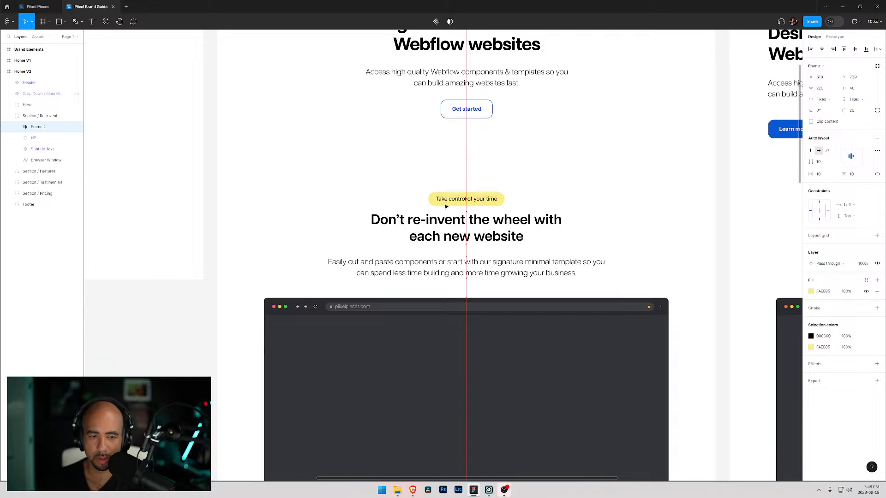
pyautogui.click(401, 182)
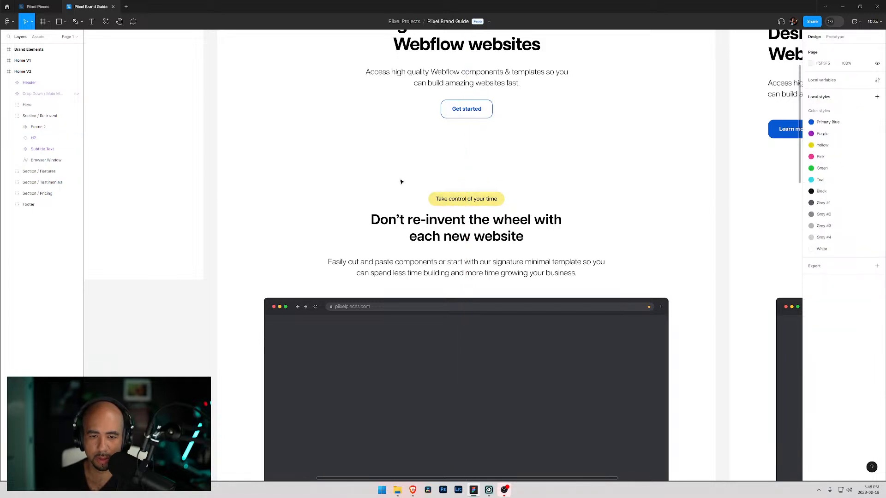
# - Review the tagline pill's placement above the section heading
pyautogui.scroll(2, 401, 183)
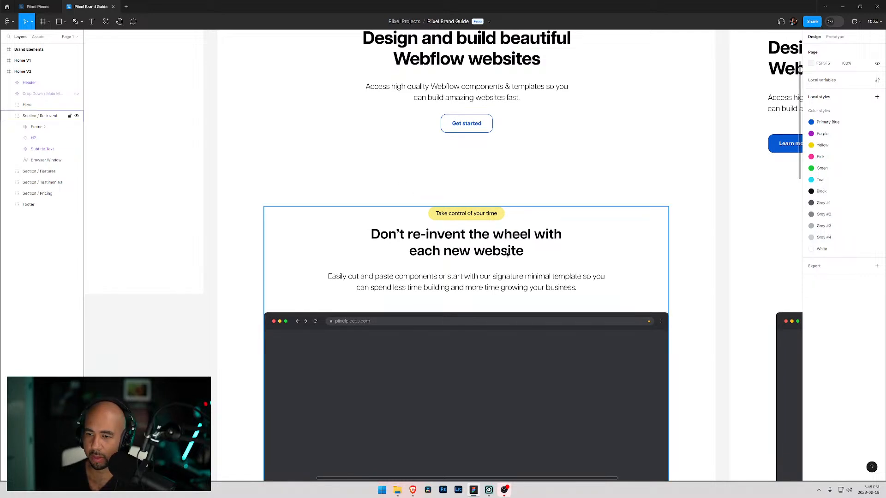
pyautogui.scroll(3, 558, 212)
pyautogui.scroll(5, 536, 213)
pyautogui.scroll(-5, 485, 214)
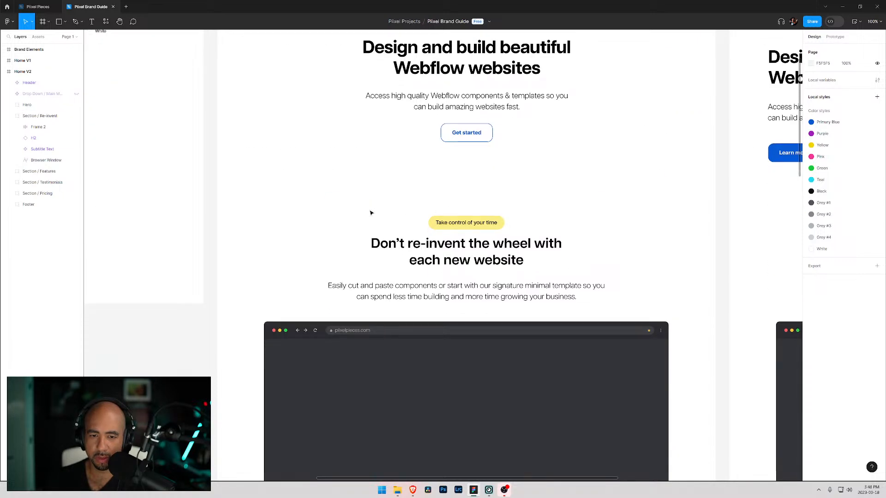
pyautogui.scroll(-2, 371, 213)
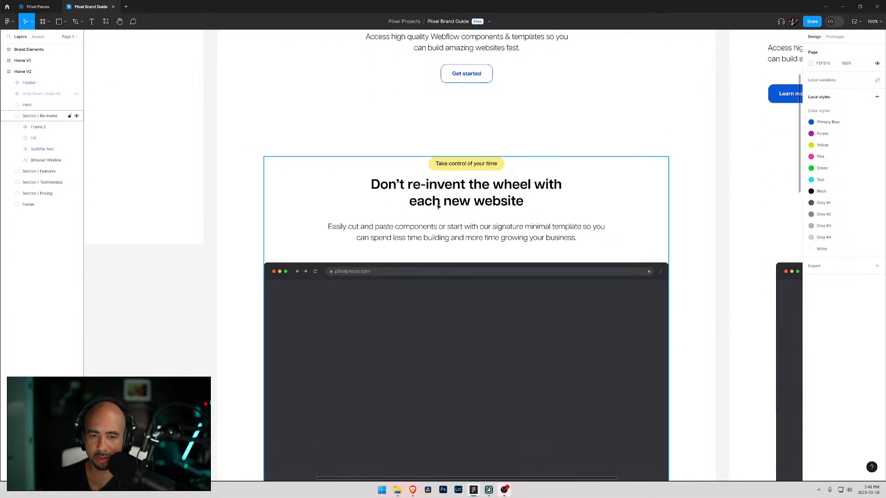
pyautogui.click(445, 165)
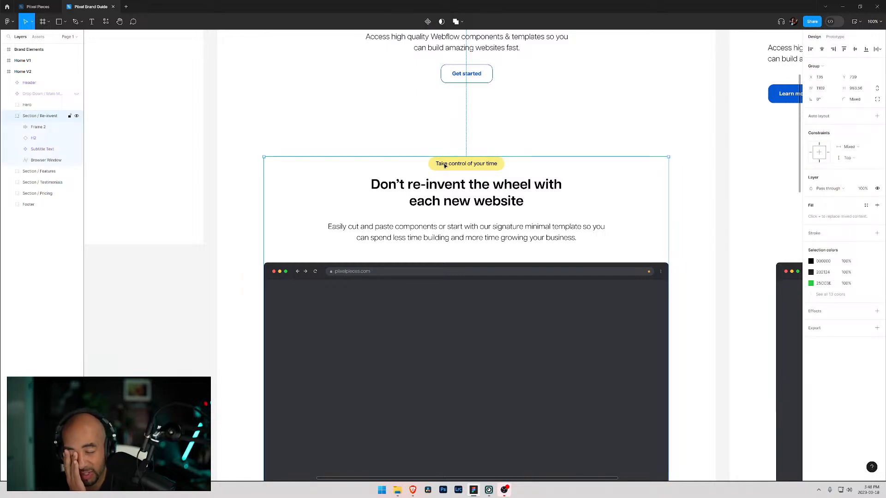
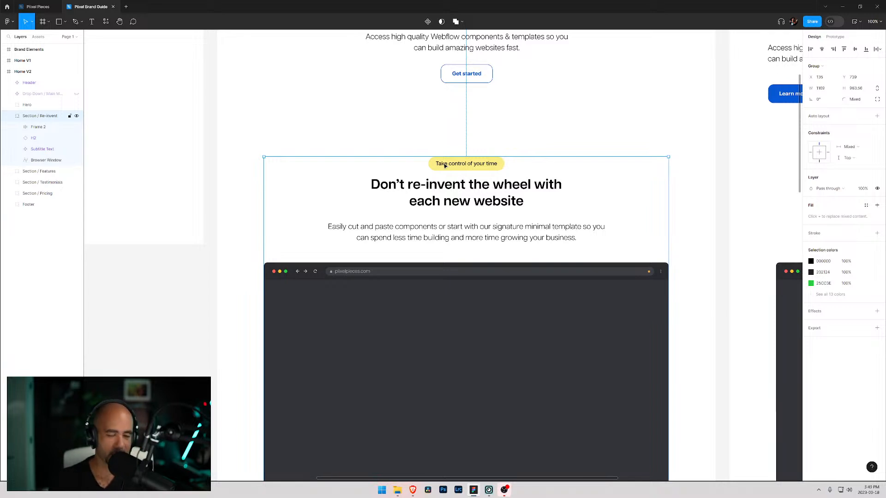
# - Hide the Browser Window layer in the Re-invent section
pyautogui.scroll(-2, 415, 179)
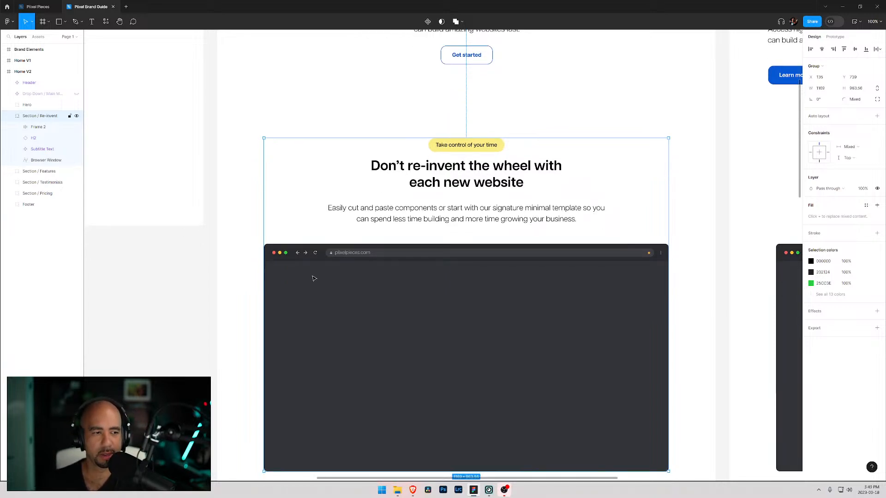
pyautogui.click(58, 160)
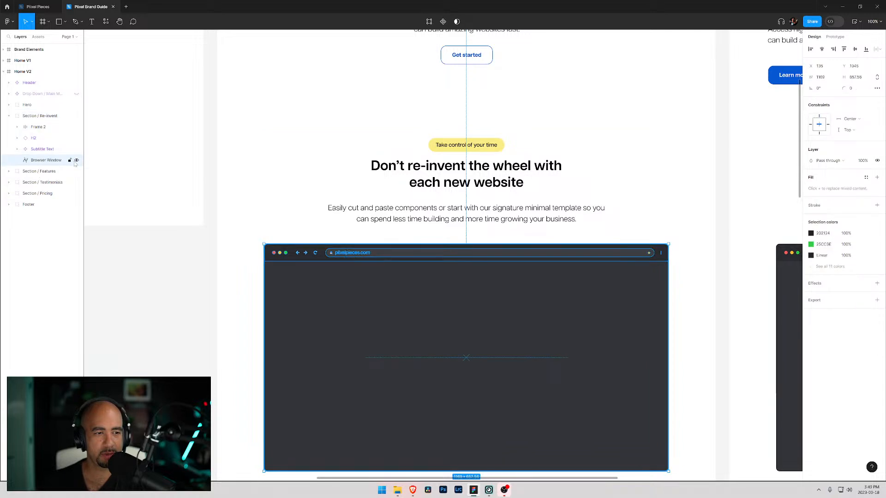
pyautogui.click(77, 160)
pyautogui.scroll(-5, 279, 216)
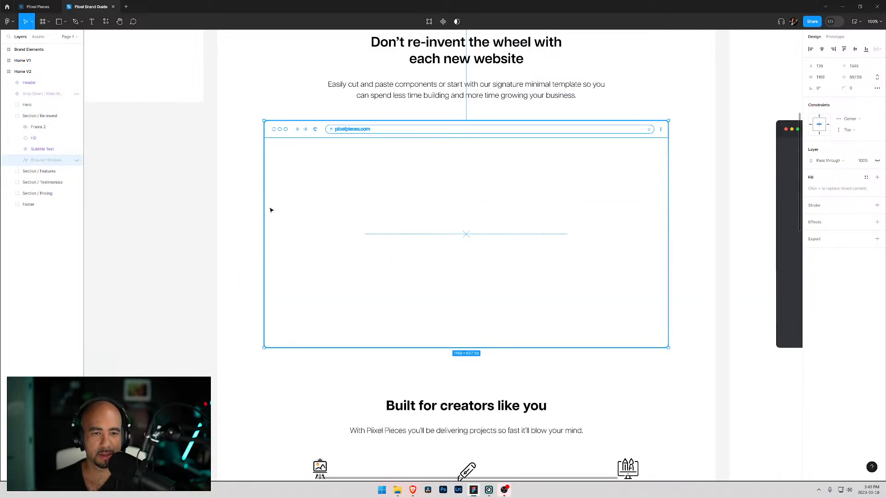
pyautogui.click(241, 166)
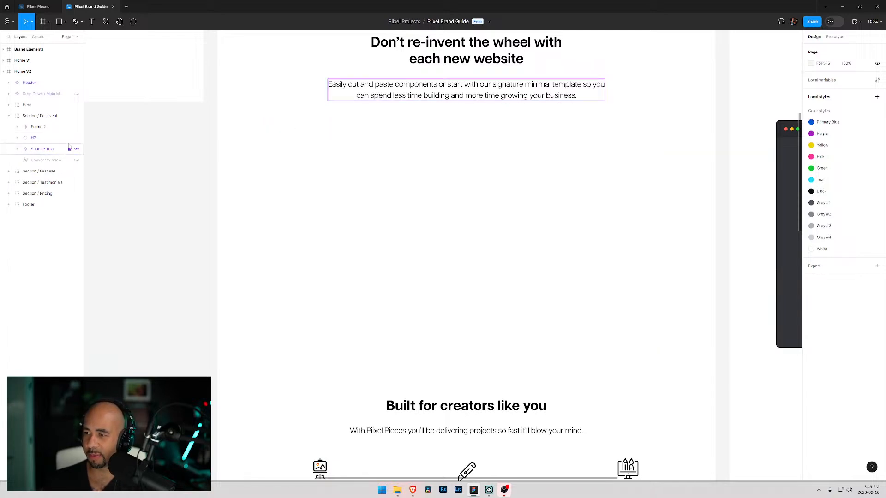
# - Draw a rectangle about 1254 by 743 below the section subtitle and center it horizontally
pyautogui.scroll(5, 338, 165)
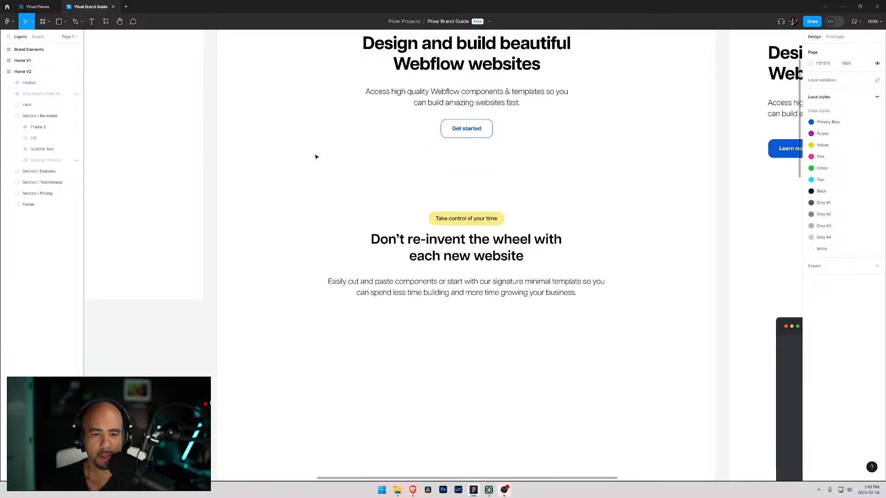
pyautogui.scroll(4, 316, 155)
pyautogui.scroll(-2, 316, 156)
pyautogui.scroll(-2, 306, 156)
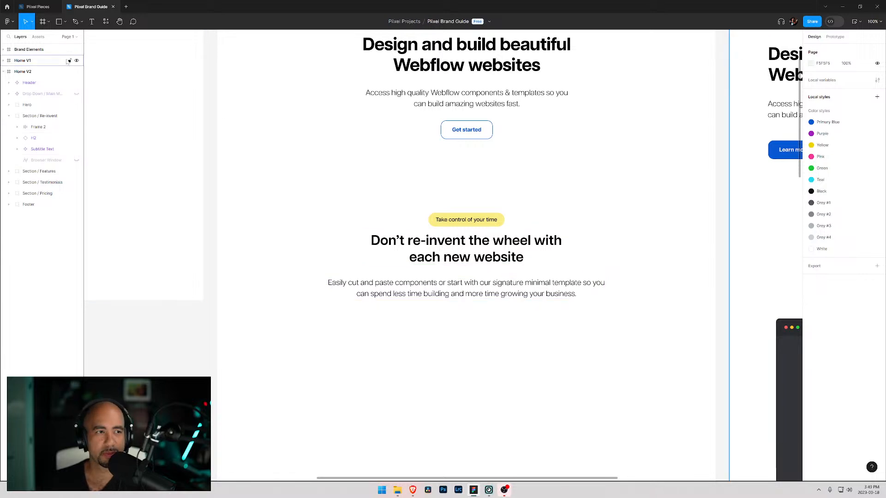
pyautogui.click(59, 21)
pyautogui.scroll(-2, 261, 316)
pyautogui.scroll(-3, 260, 316)
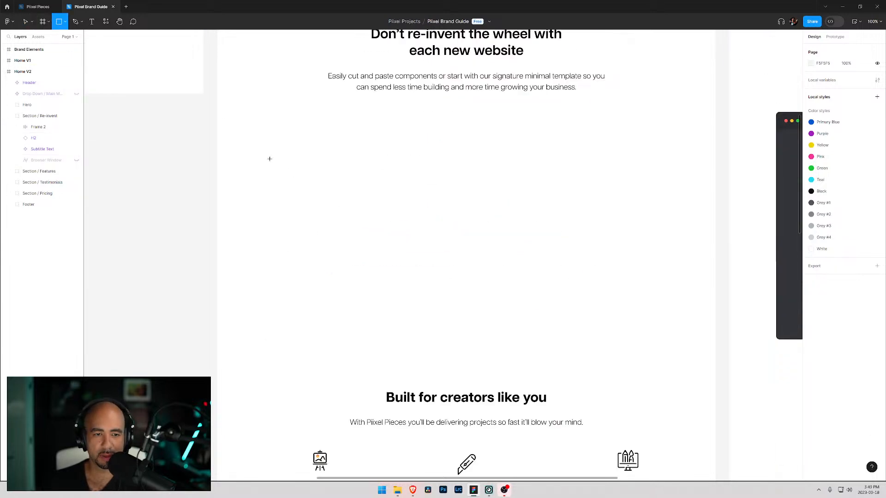
pyautogui.moveTo(269, 120); pyautogui.dragTo(702, 375)
pyautogui.moveTo(487, 166)
pyautogui.mouseDown()
pyautogui.moveTo(457, 164)
pyautogui.moveTo(481, 165)
pyautogui.mouseUp()
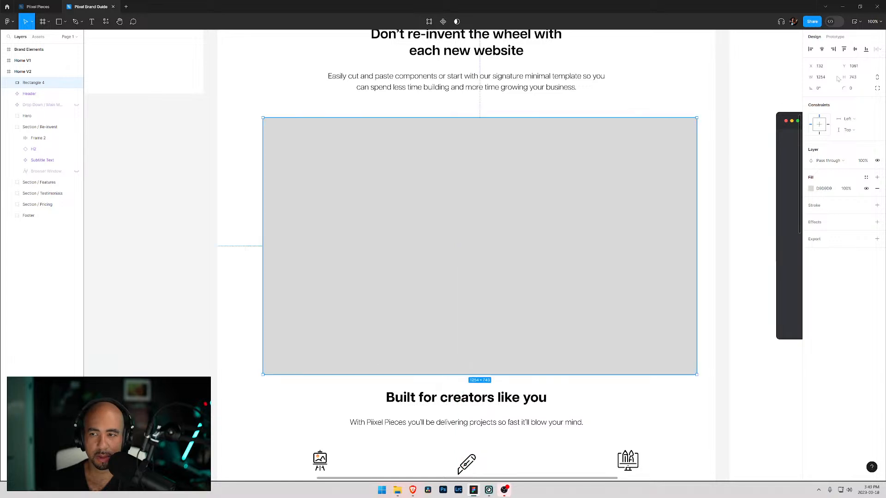
pyautogui.click(822, 49)
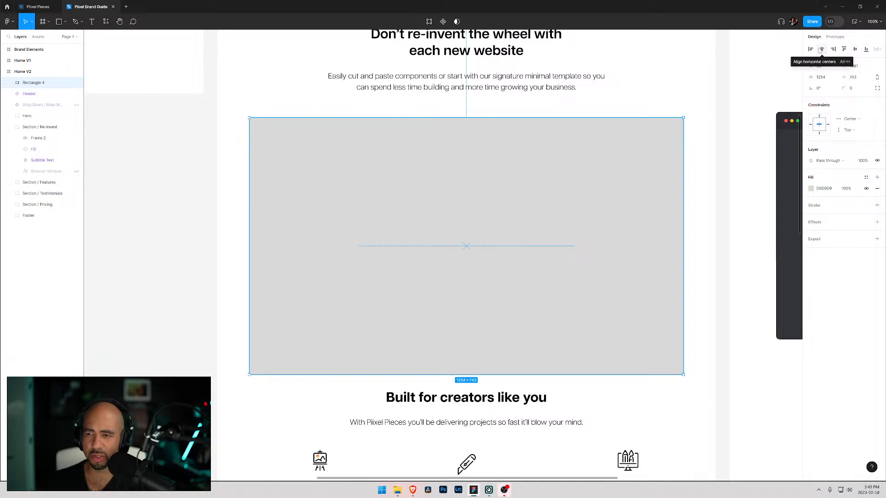
pyautogui.moveTo(471, 134); pyautogui.dragTo(338, 132)
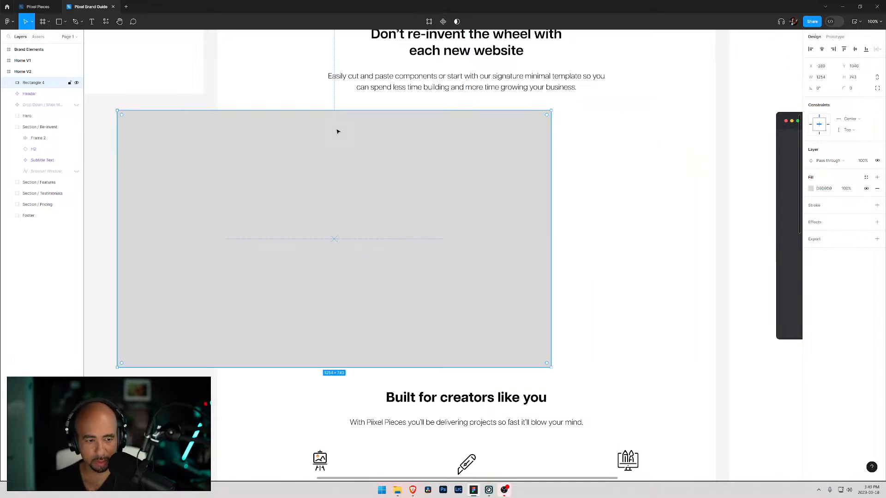
pyautogui.press('super+h')
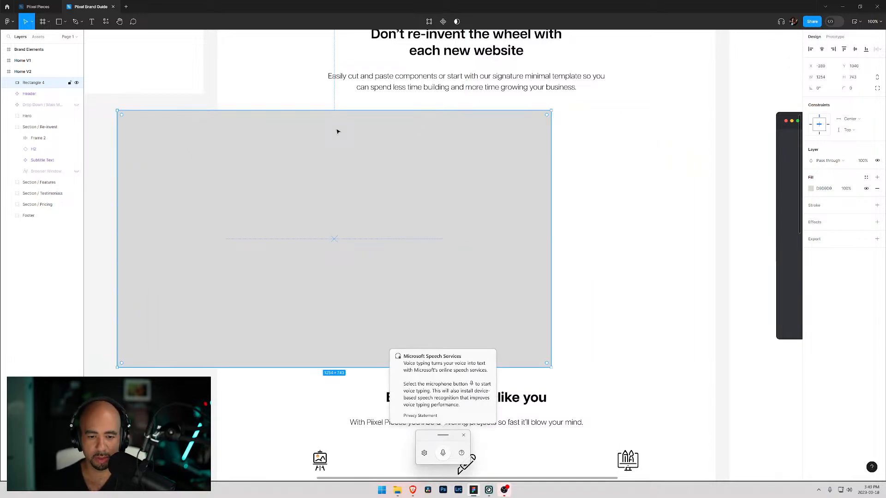
pyautogui.click(283, 78)
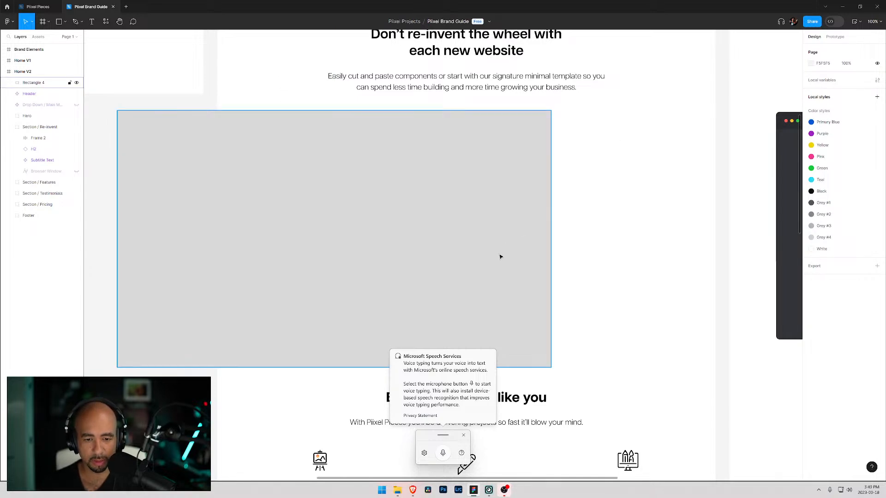
pyautogui.click(463, 435)
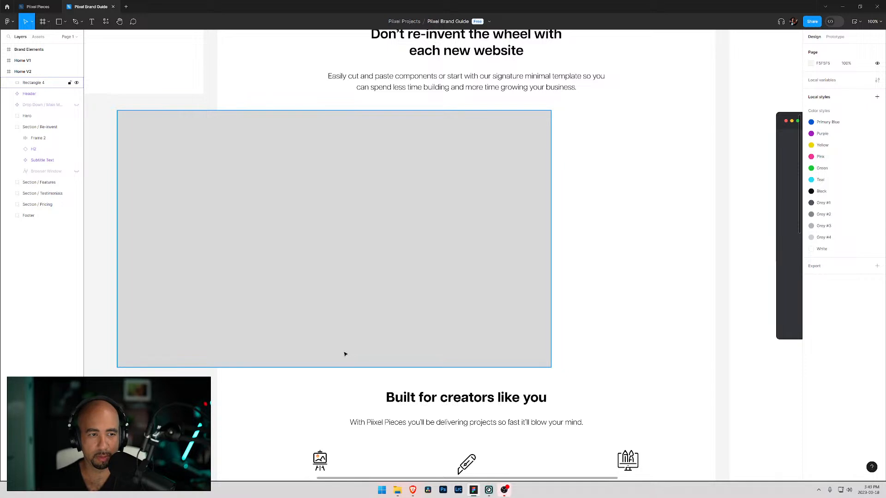
pyautogui.click(491, 201)
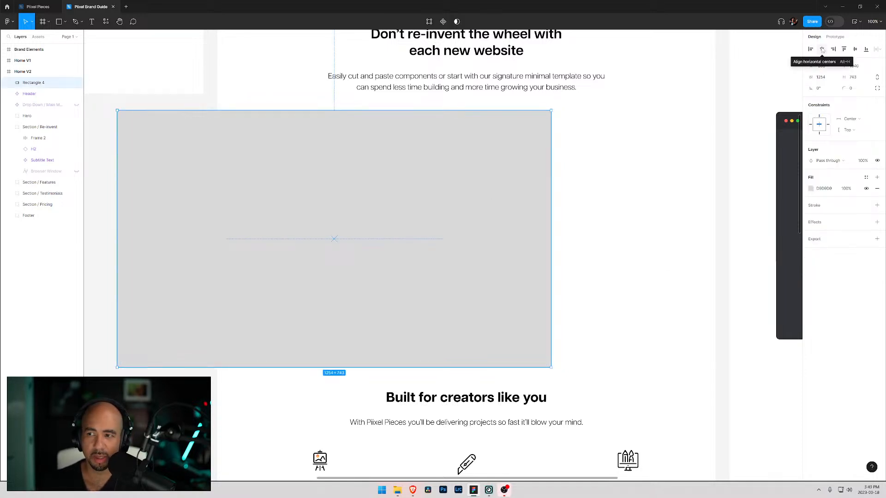
pyautogui.click(629, 180)
pyautogui.click(466, 177)
pyautogui.hotkey('alt', 'h')
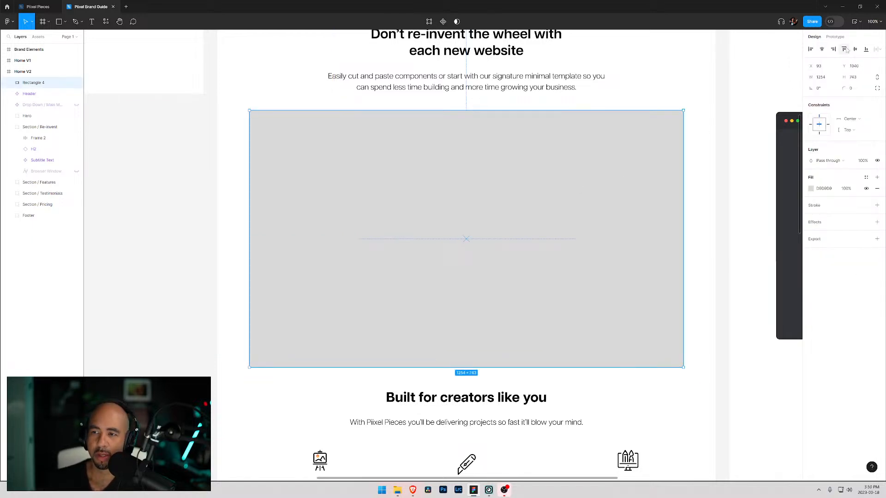
# - Set the rectangle's corner radius to 16
pyautogui.click(855, 89)
pyautogui.write('20')
pyautogui.press('BackSpace')
pyautogui.press('BackSpace')
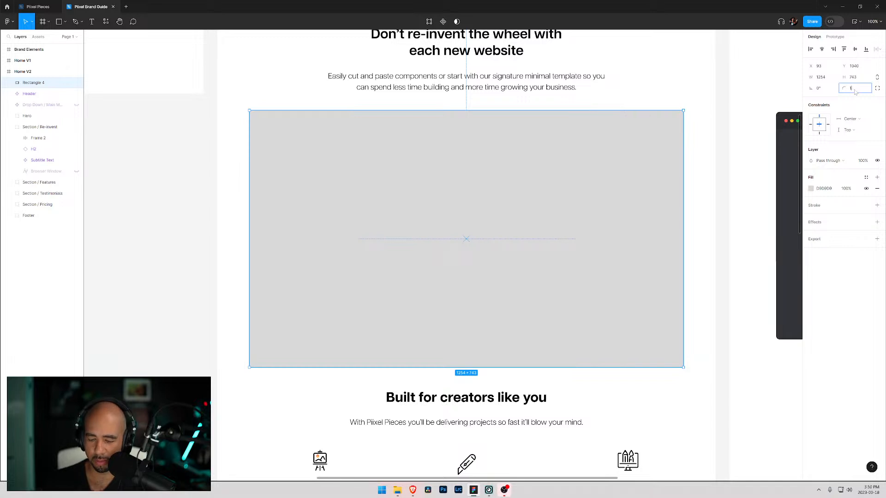
pyautogui.write('16')
pyautogui.press('Return')
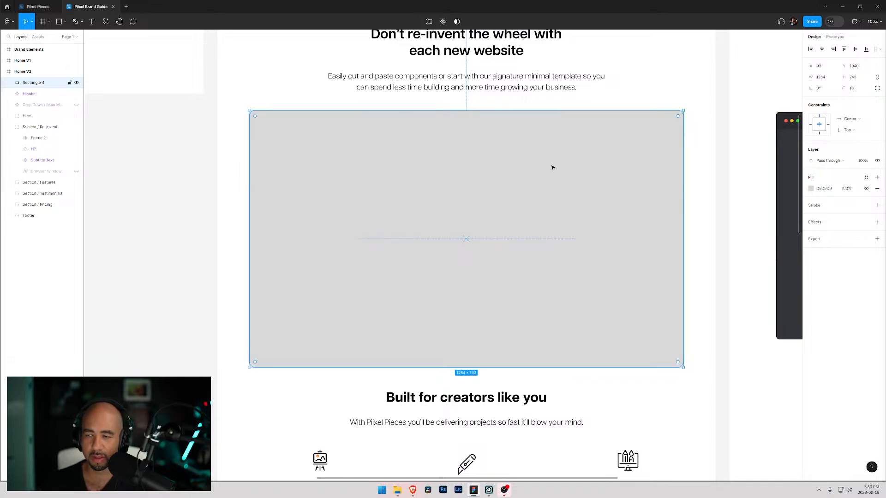
# - Set the rectangle's corner radius to 32
pyautogui.click(852, 89)
pyautogui.write('32')
pyautogui.press('Return')
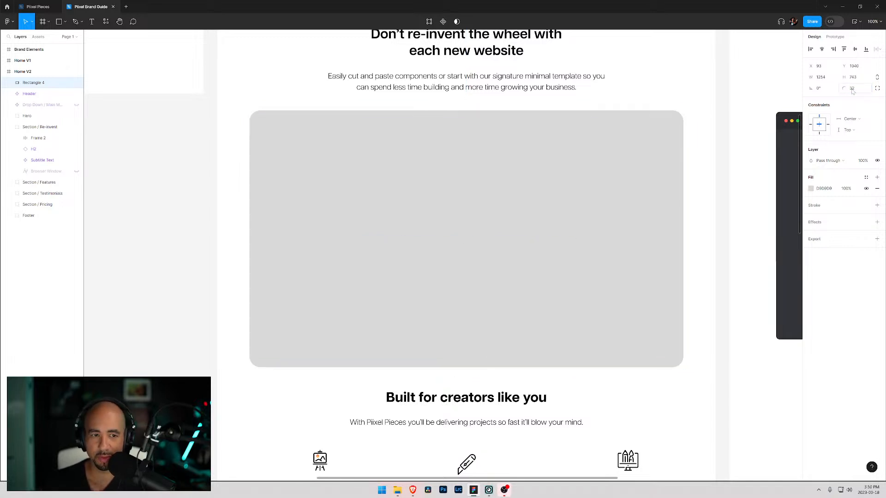
pyautogui.click(245, 100)
pyautogui.click(358, 150)
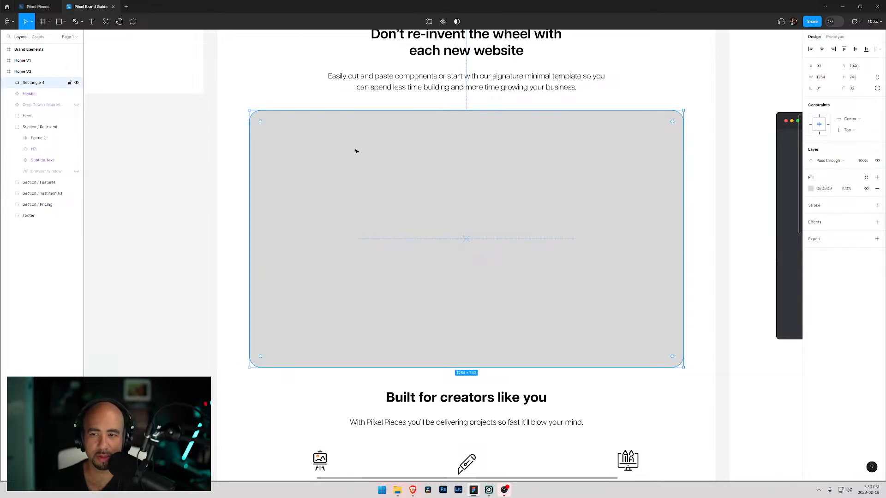
# - Change the rectangle's fill to the warm off-white F9F3EB
pyautogui.scroll(2, 358, 151)
pyautogui.click(811, 188)
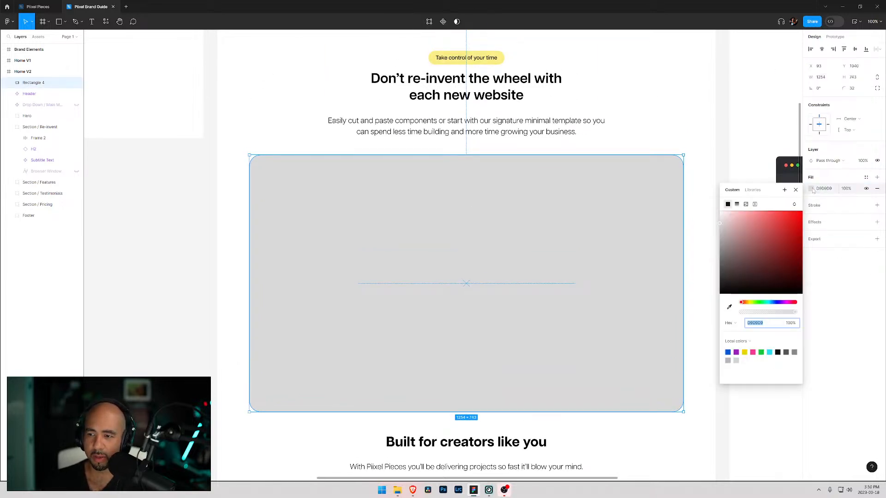
pyautogui.moveTo(762, 240); pyautogui.dragTo(722, 219)
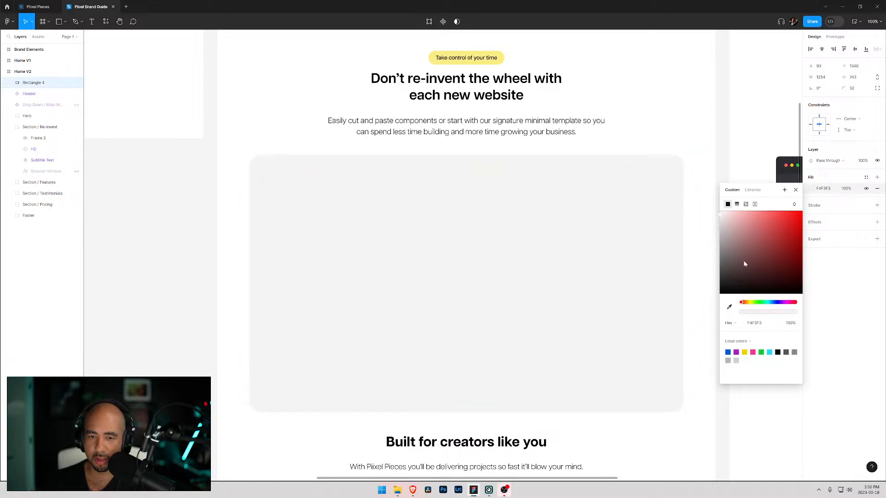
pyautogui.moveTo(744, 303); pyautogui.dragTo(749, 305)
pyautogui.moveTo(724, 220); pyautogui.dragTo(724, 218)
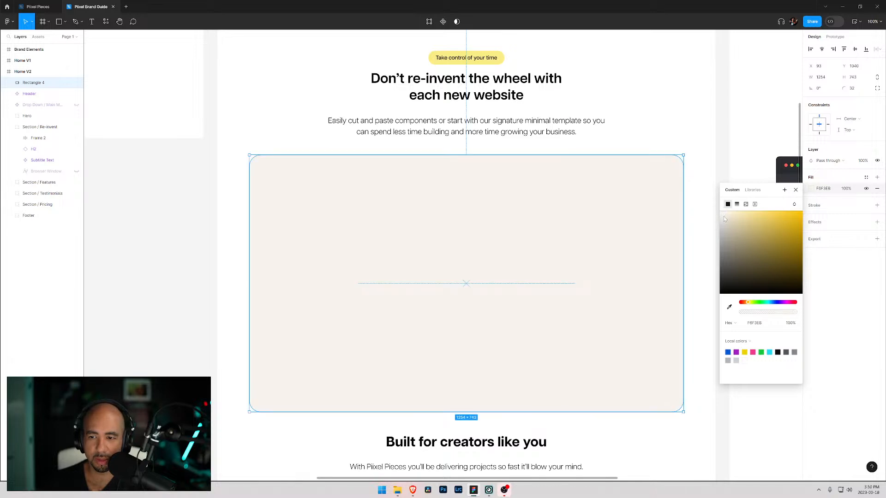
pyautogui.click(671, 129)
pyautogui.click(366, 199)
pyautogui.click(252, 136)
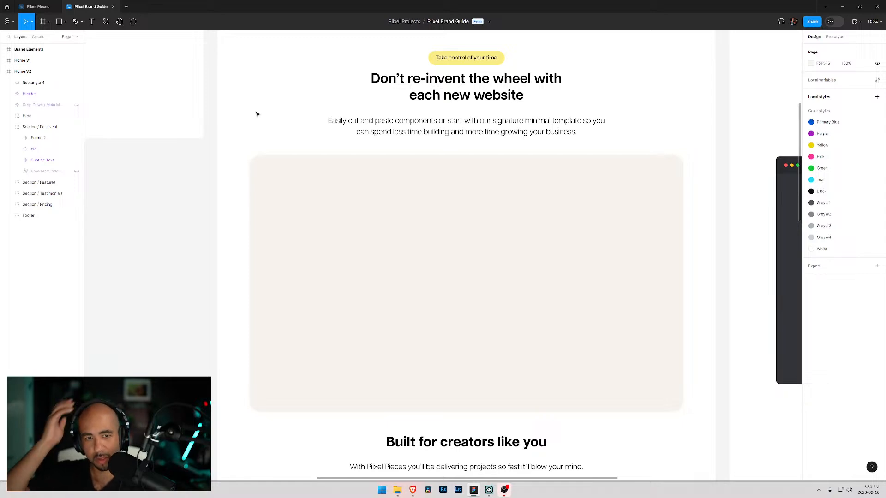
# - Move the rectangle layer into the Re-invent section and group it
pyautogui.scroll(1, 245, 152)
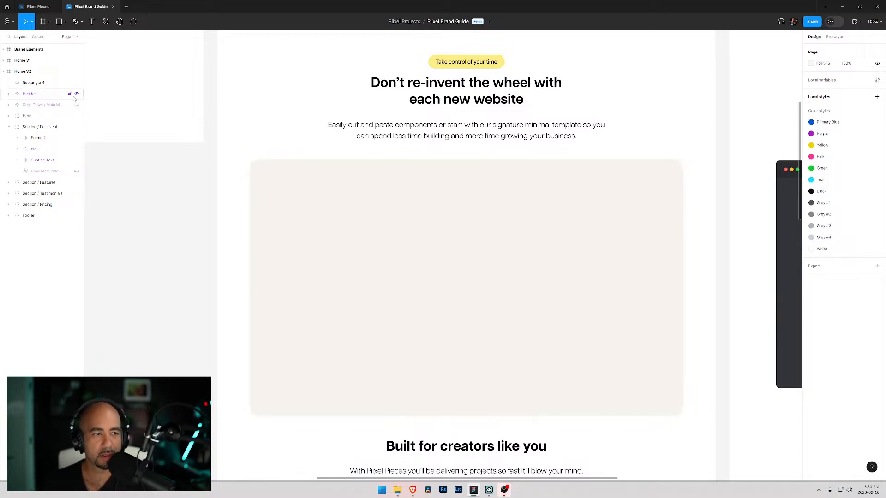
pyautogui.moveTo(38, 85); pyautogui.dragTo(39, 131)
pyautogui.hotkey('ctrl', 'g')
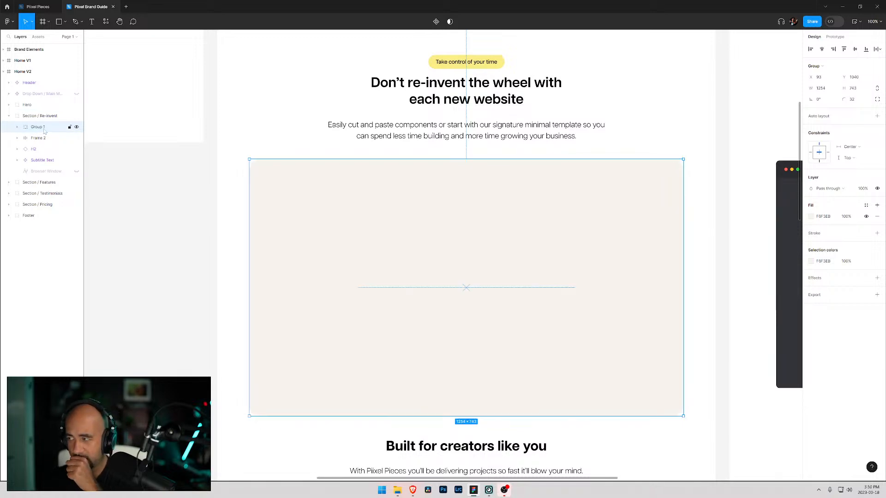
# - Rename the new group as App
pyautogui.click(17, 128)
pyautogui.doubleClick(39, 127)
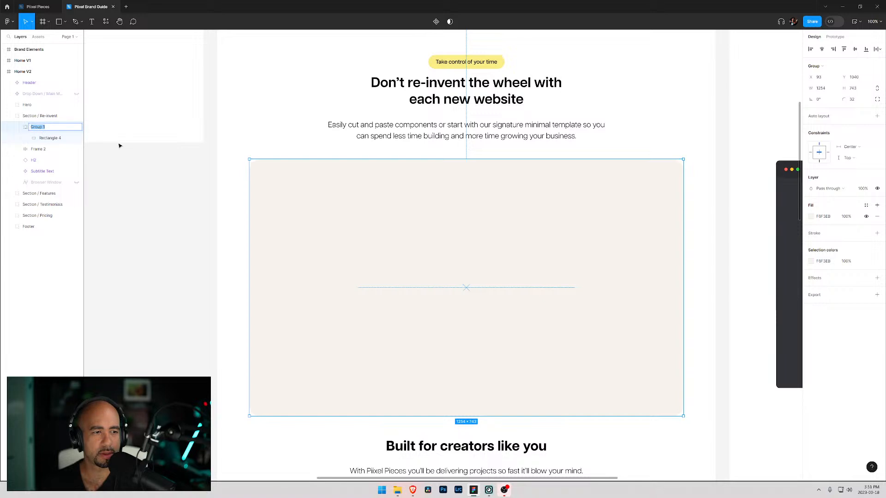
pyautogui.write('Browser')
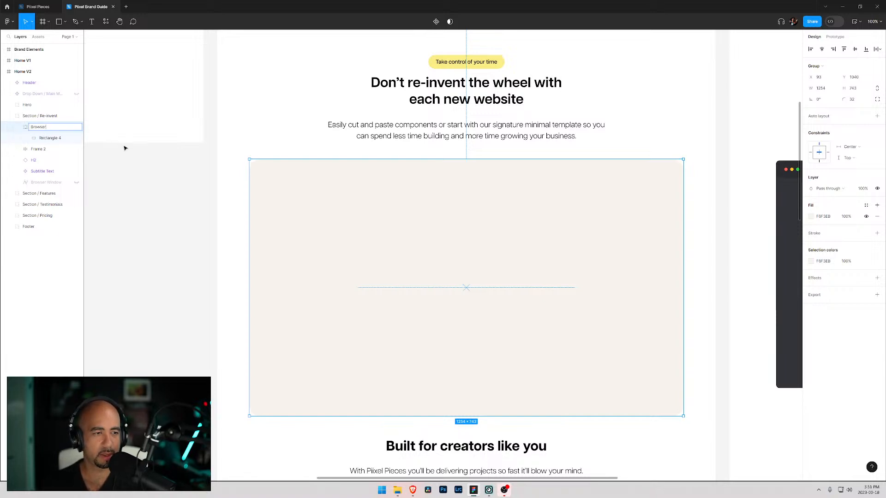
pyautogui.press('BackSpace')
pyautogui.press('BackSpace')
pyautogui.press('BackSpace')
pyautogui.press('BackSpace')
pyautogui.press('BackSpace')
pyautogui.press('BackSpace')
pyautogui.write('App')
pyautogui.press('Return')
# - Rename the rectangle inside the group as App Background
pyautogui.click(69, 141)
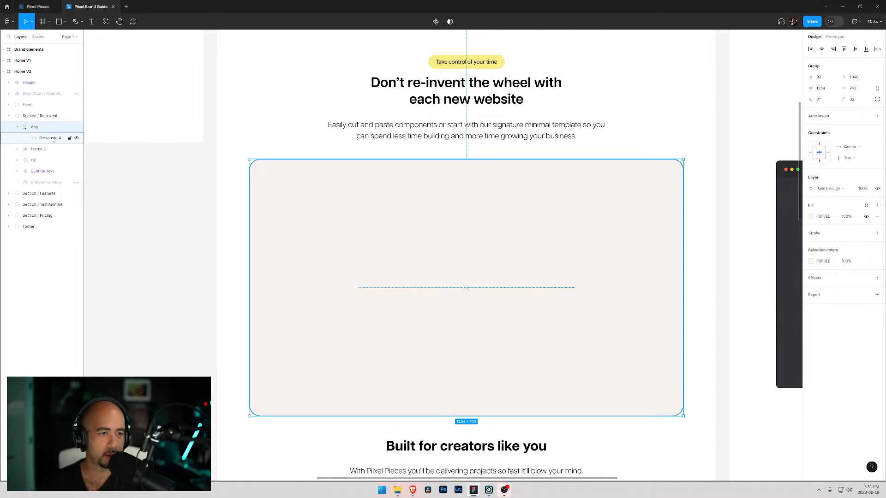
pyautogui.doubleClick(50, 138)
pyautogui.write('App Background')
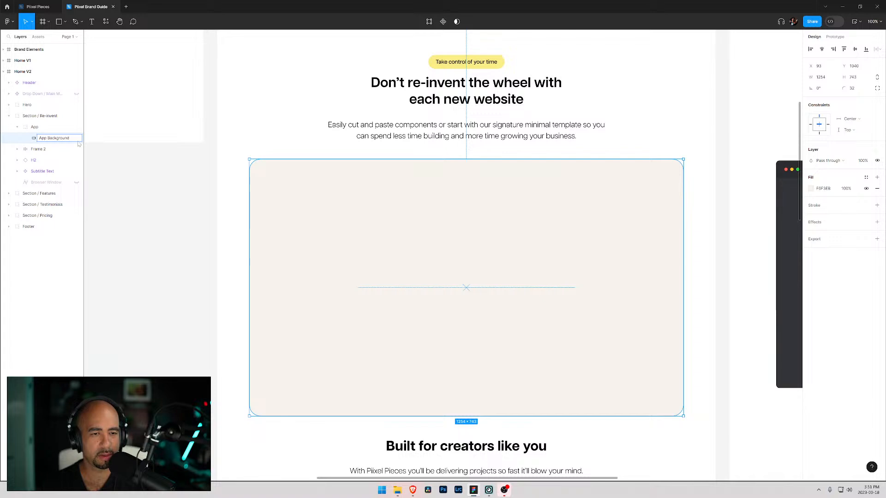
pyautogui.click(35, 140)
# - Duplicate App Background and rename the copy App Sidebar
pyautogui.hotkey('ctrl', 'd')
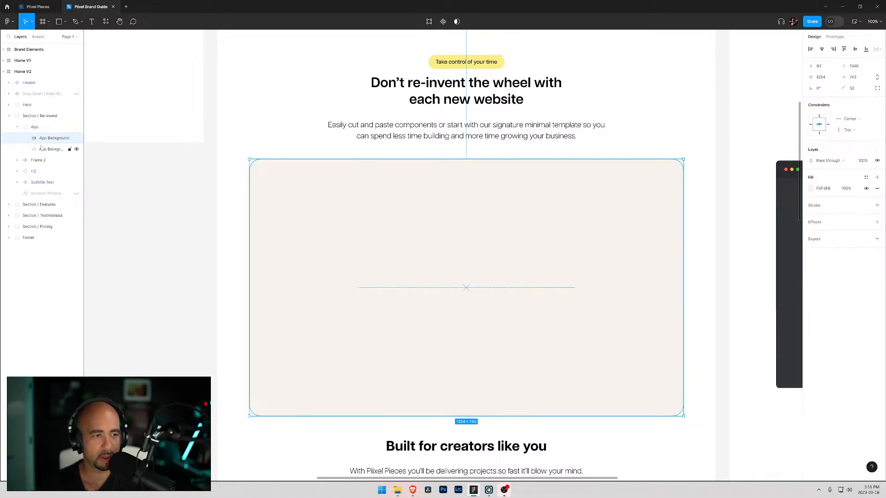
pyautogui.doubleClick(51, 138)
pyautogui.write('App Sidebar')
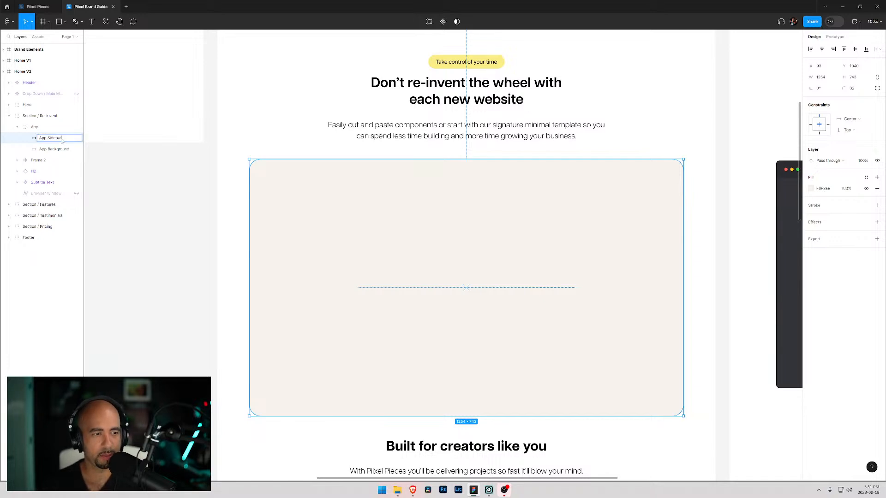
pyautogui.press('Return')
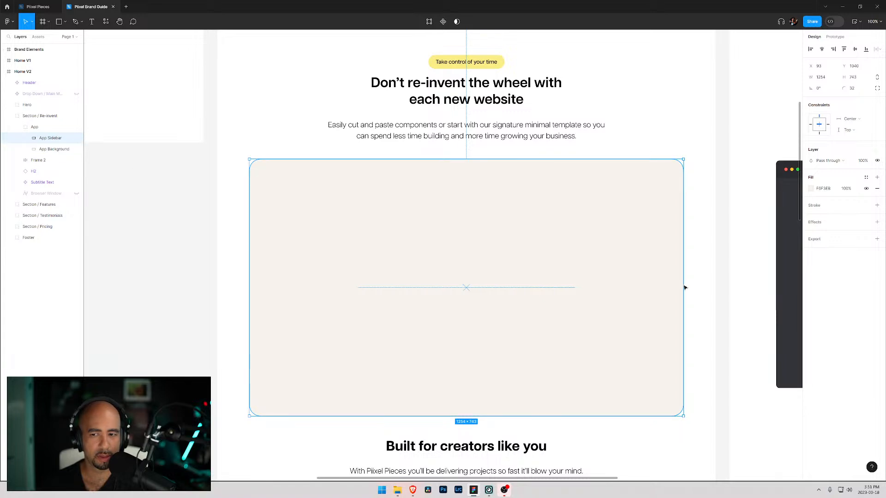
# - Narrow App Sidebar to about 233 px wide and set its top-right and bottom-right corner radii to 0
pyautogui.moveTo(683, 290); pyautogui.dragTo(330, 289)
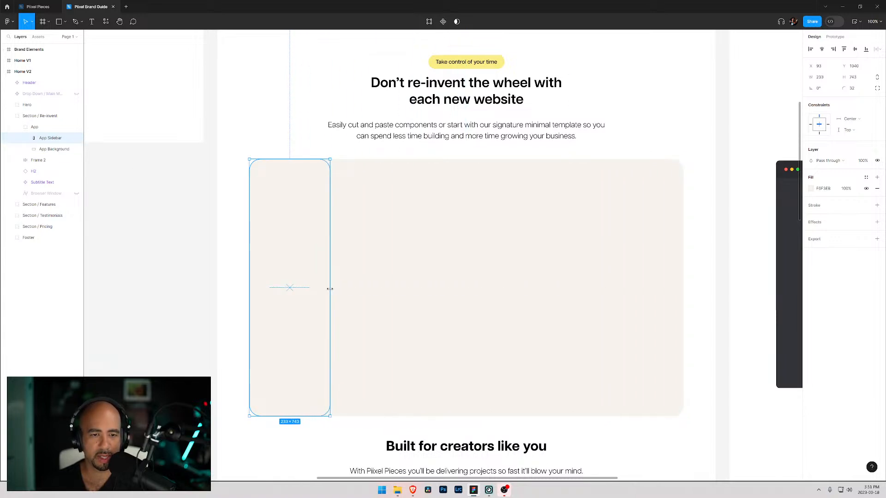
pyautogui.click(878, 89)
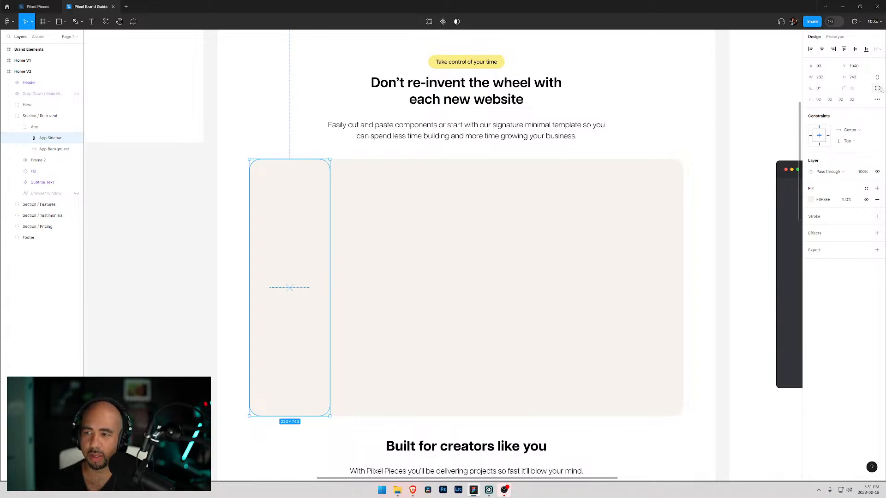
pyautogui.click(830, 100)
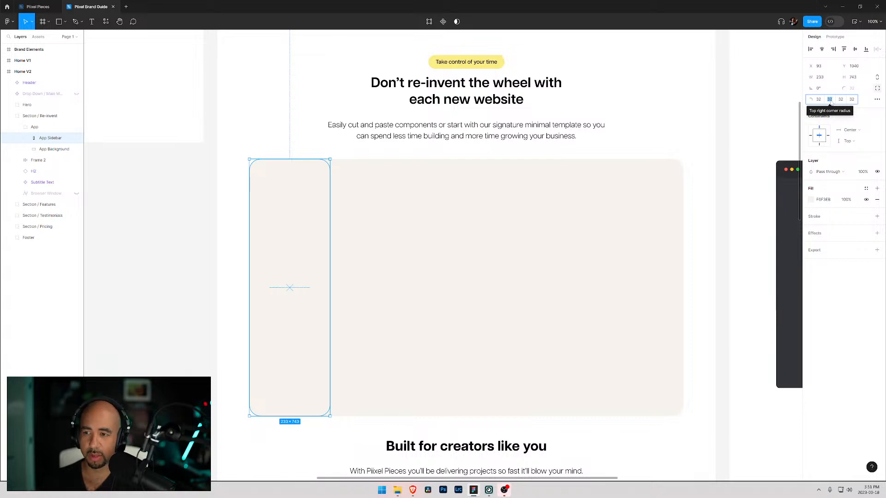
pyautogui.write('0')
pyautogui.press('Tab')
pyautogui.write('0')
pyautogui.press('Return')
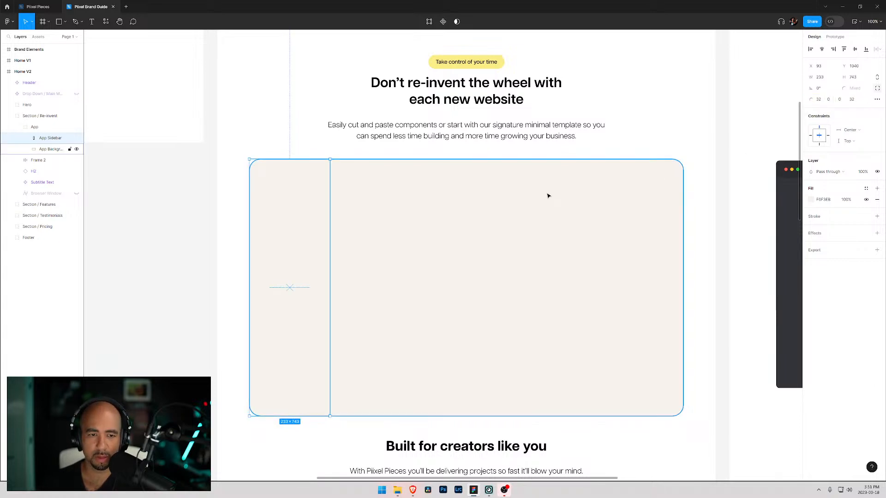
# - Change App Background's fill colour to F8FAF8
pyautogui.click(547, 194)
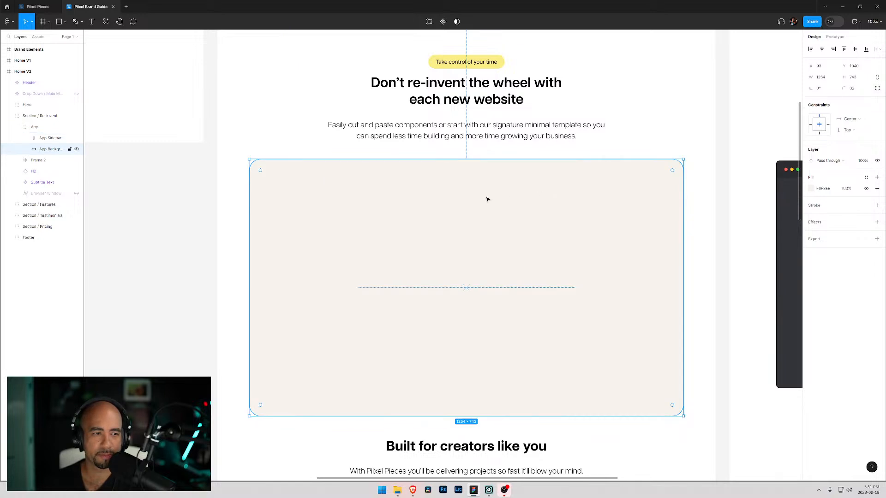
pyautogui.click(811, 188)
pyautogui.write('F8F8F8')
pyautogui.press('Return')
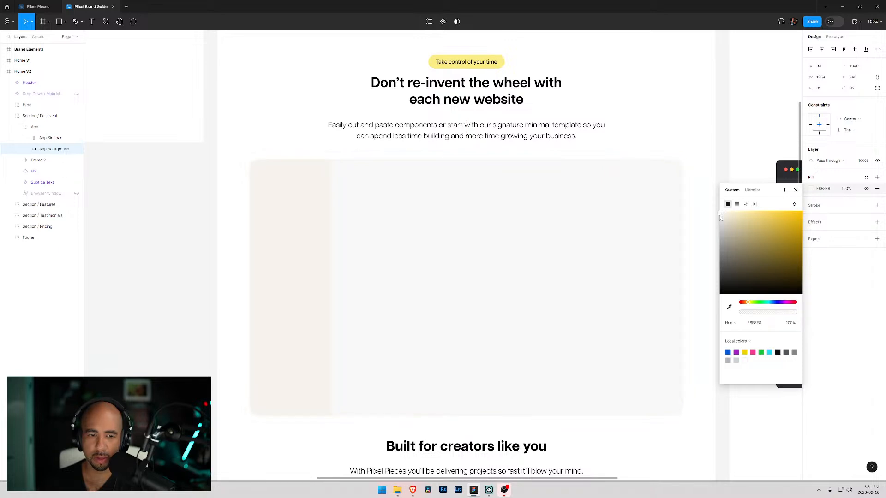
pyautogui.moveTo(721, 218); pyautogui.dragTo(720, 217)
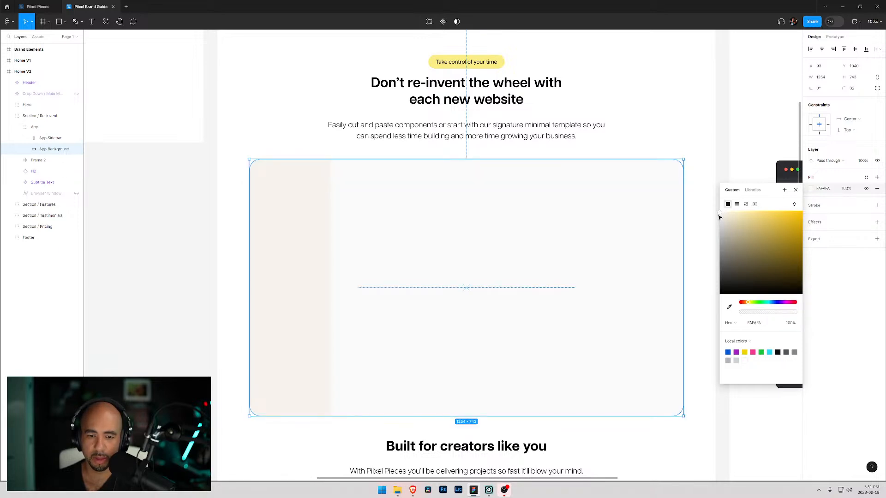
pyautogui.moveTo(720, 217); pyautogui.dragTo(721, 214)
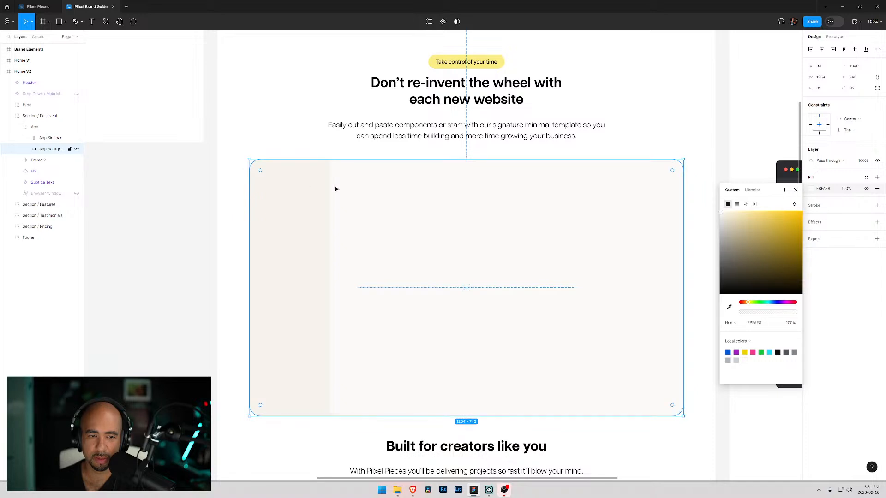
# - Set App Background's corner radii to 0 top-left, 32 top-right, 32 bottom-right and 0 bottom-left
pyautogui.click(289, 187)
pyautogui.click(285, 149)
pyautogui.click(309, 189)
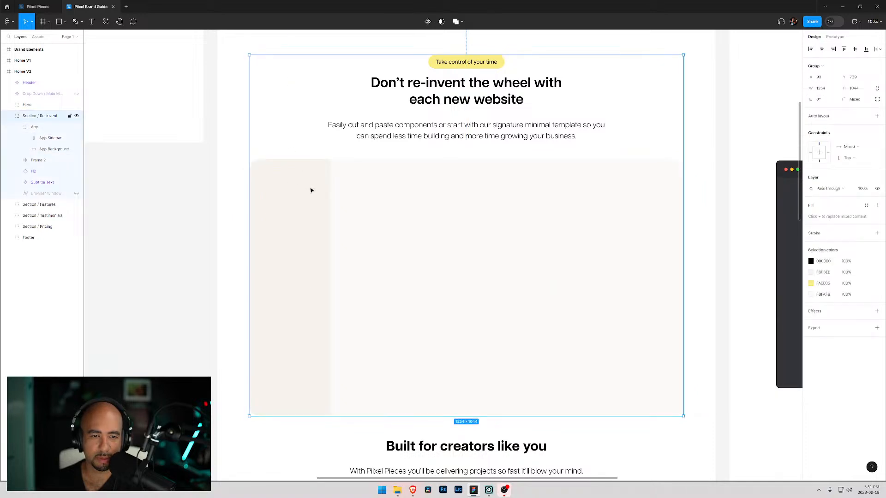
pyautogui.click(442, 217)
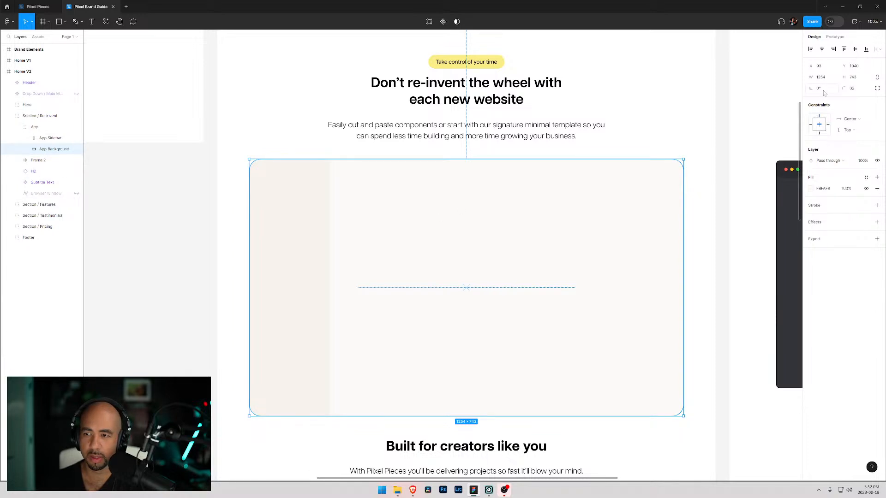
pyautogui.click(879, 89)
pyautogui.click(820, 100)
pyautogui.write('0')
pyautogui.click(840, 100)
pyautogui.write('0')
pyautogui.moveTo(844, 102); pyautogui.dragTo(838, 102)
pyautogui.write('32')
pyautogui.click(832, 102)
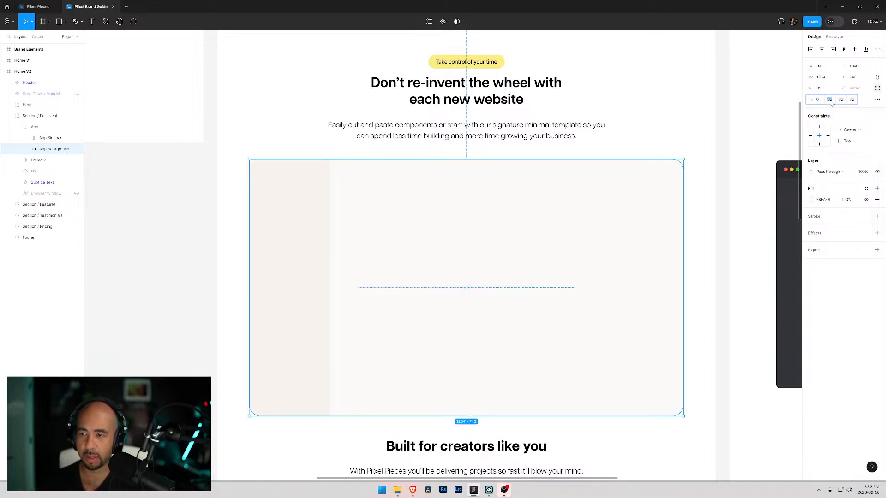
pyautogui.click(852, 100)
pyautogui.write('0')
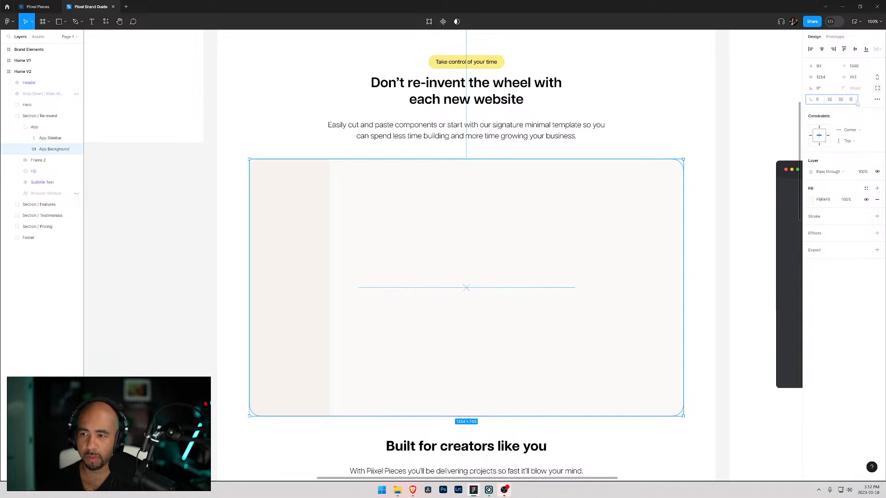
# - Widen App Sidebar to about 290 px
pyautogui.click(41, 140)
pyautogui.moveTo(330, 265); pyautogui.dragTo(349, 265)
pyautogui.click(288, 130)
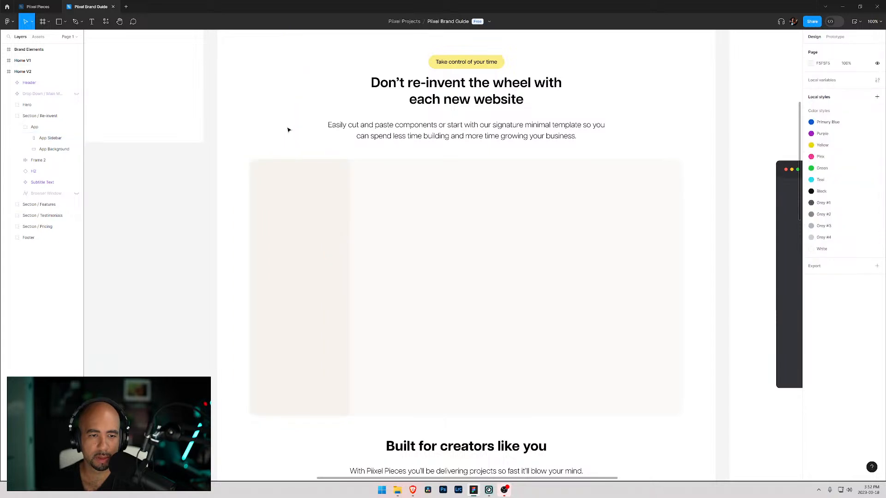
# - Inspect the App Background and App Sidebar layers and their corner radius settings
pyautogui.click(401, 192)
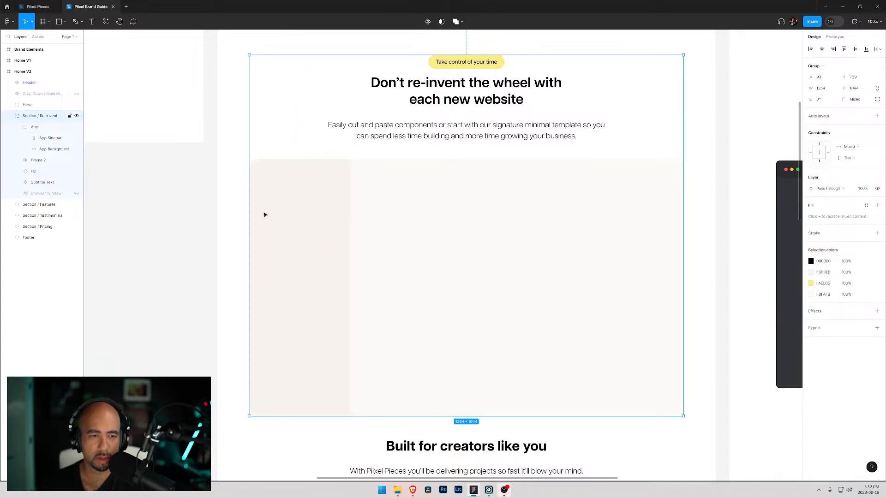
pyautogui.click(51, 154)
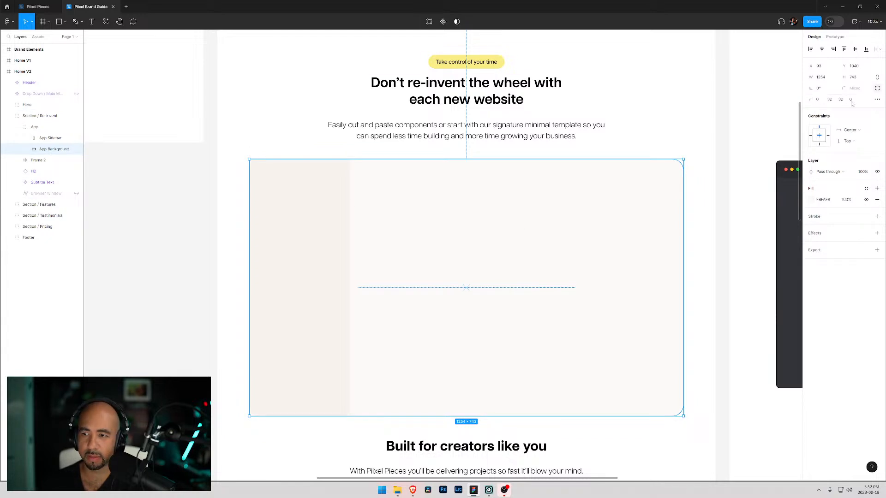
pyautogui.click(816, 101)
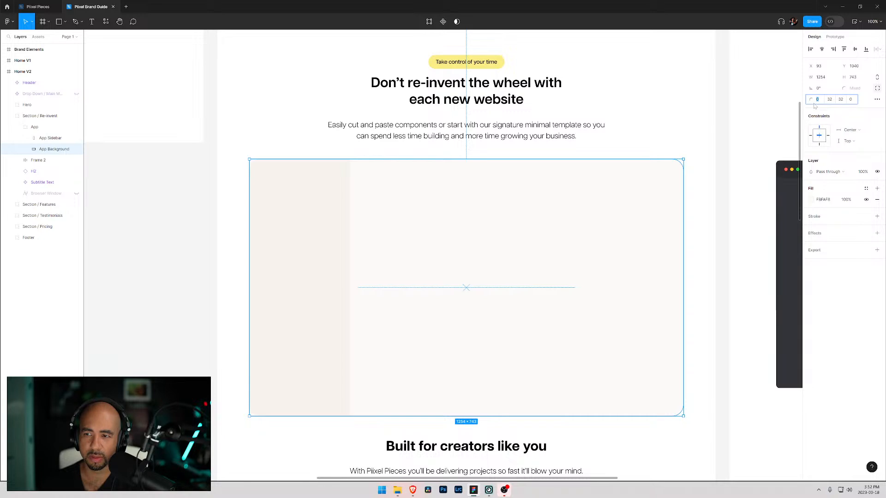
pyautogui.click(870, 115)
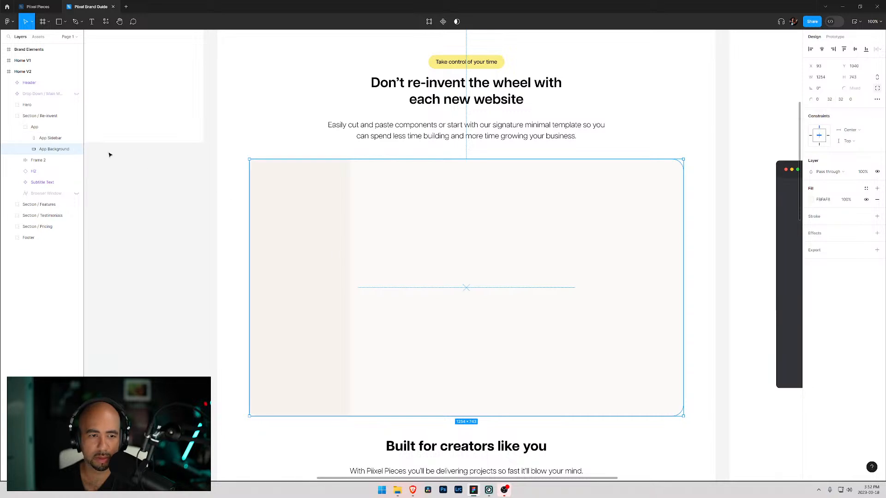
pyautogui.click(237, 125)
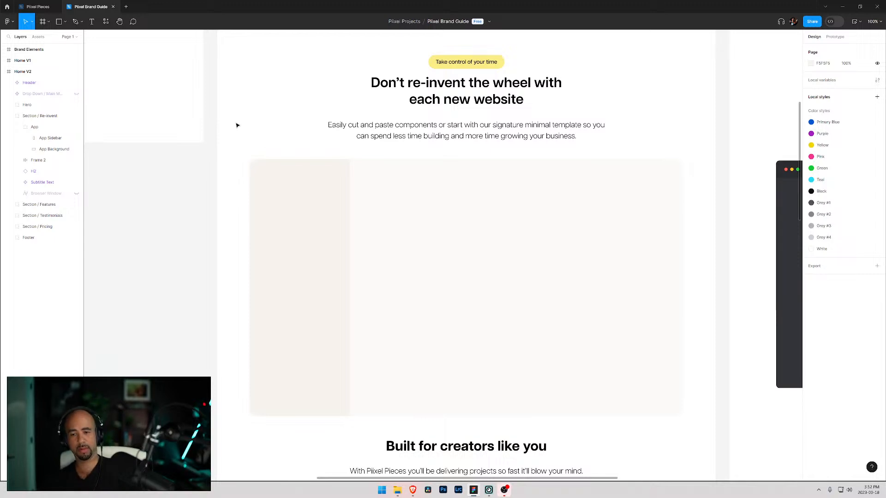
pyautogui.click(76, 139)
pyautogui.click(77, 138)
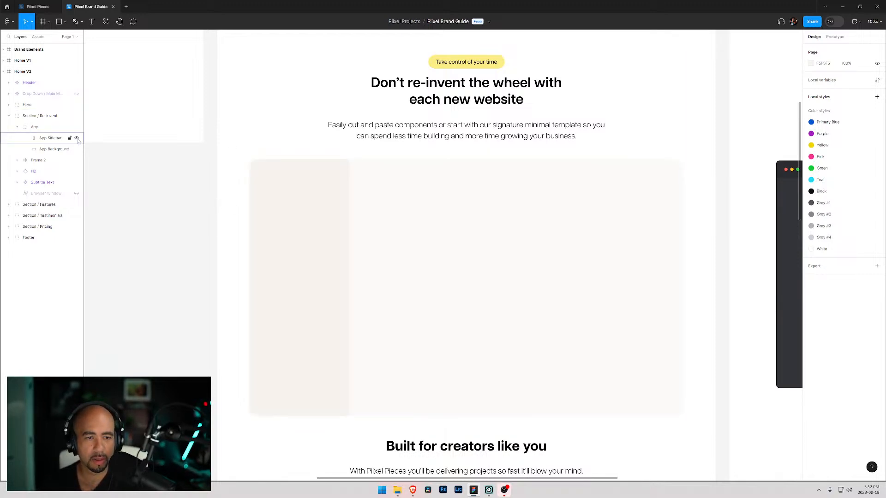
pyautogui.click(426, 206)
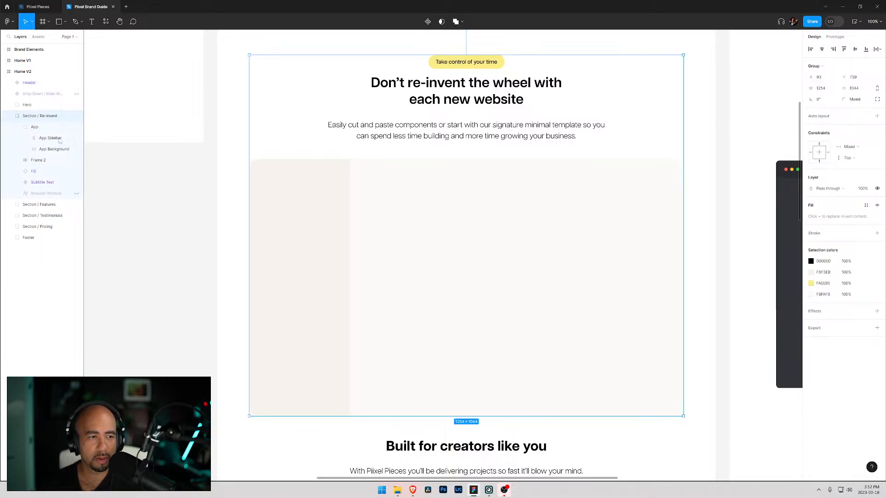
pyautogui.click(42, 147)
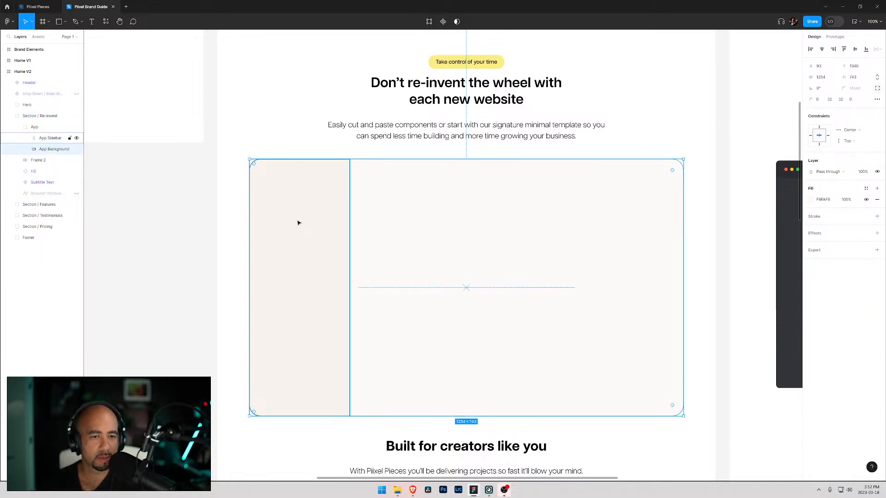
pyautogui.moveTo(249, 299); pyautogui.dragTo(350, 302)
pyautogui.click(303, 154)
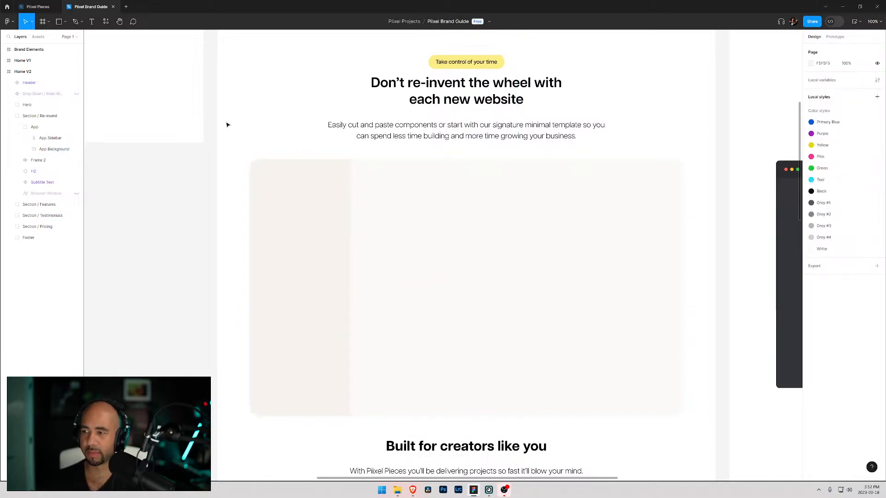
pyautogui.click(266, 203)
pyautogui.click(248, 145)
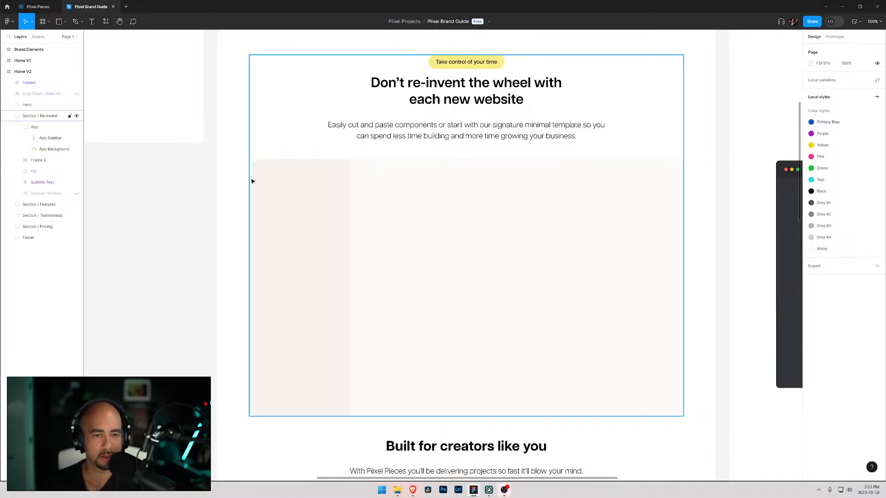
# - Add a text layer reading Pixel Pieces near the top of the sidebar
pyautogui.press('t')
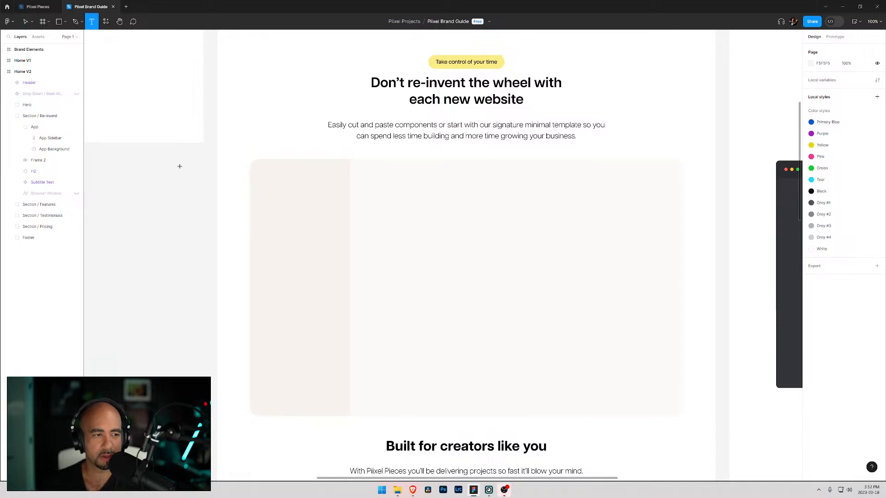
pyautogui.click(43, 139)
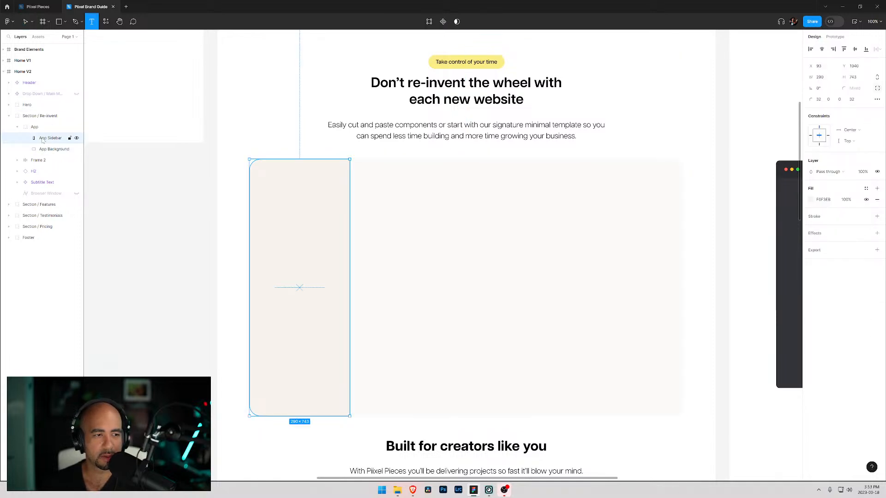
pyautogui.click(270, 180)
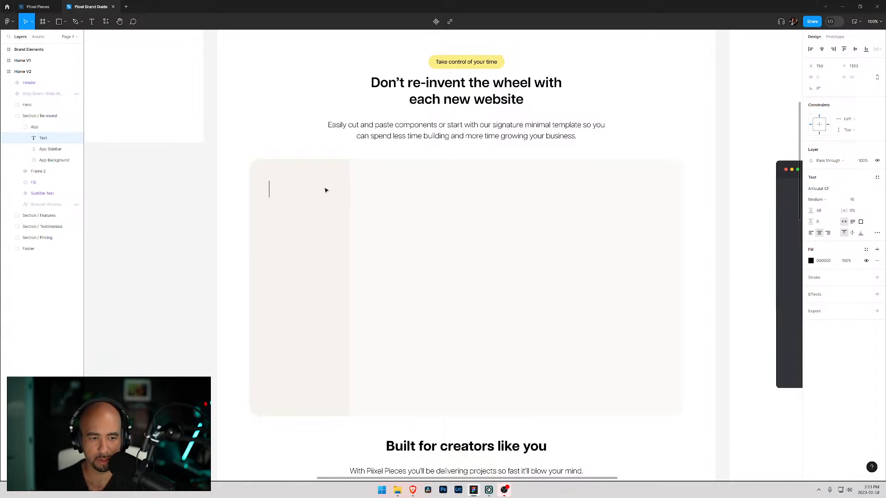
pyautogui.write('Pixel')
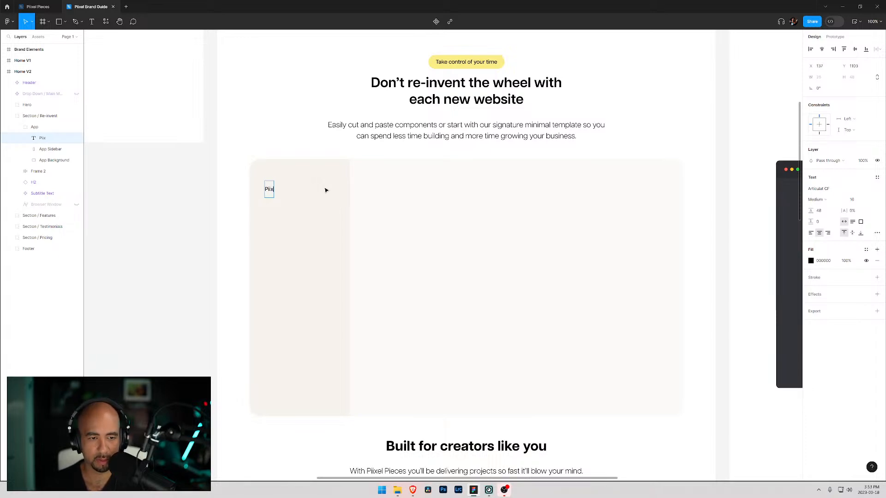
pyautogui.write(' Pie')
pyautogui.press('BackSpace')
pyautogui.write('i')
pyautogui.press('BackSpace')
pyautogui.write('eces')
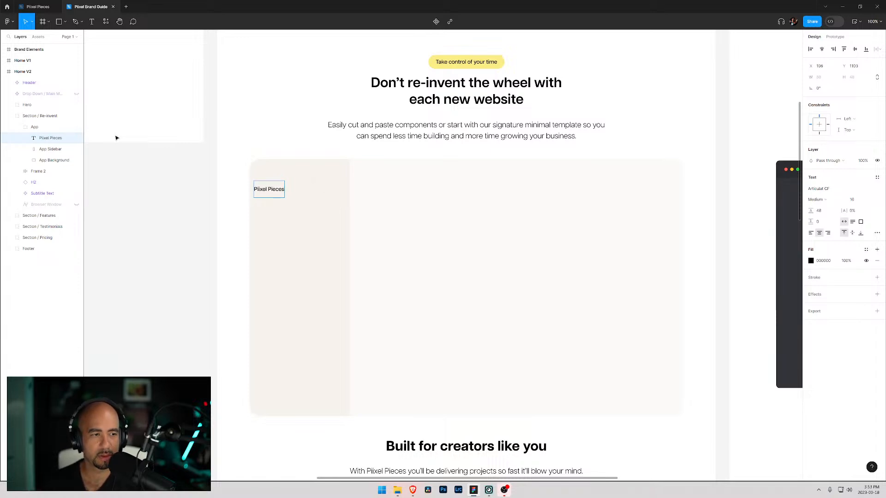
# - Move the Pixel Pieces text slightly right and up, and undo a vertical centre alignment
pyautogui.click(60, 150)
pyautogui.click(279, 196)
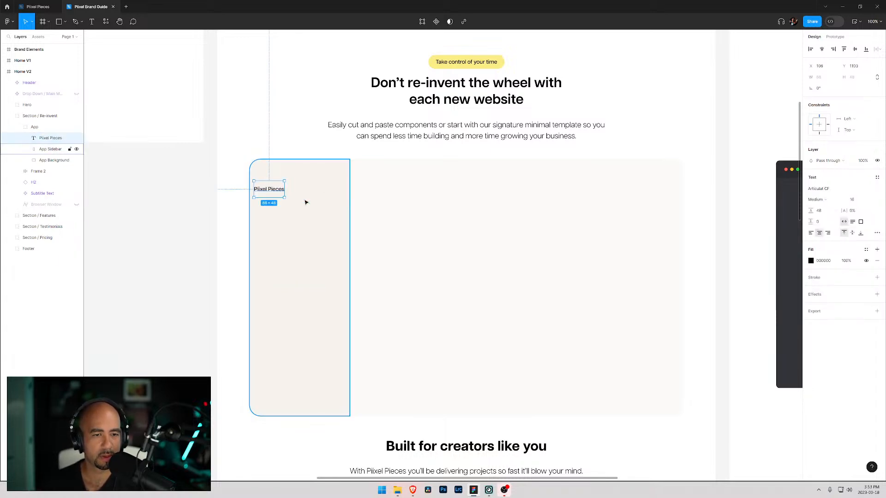
pyautogui.moveTo(279, 195); pyautogui.dragTo(297, 186)
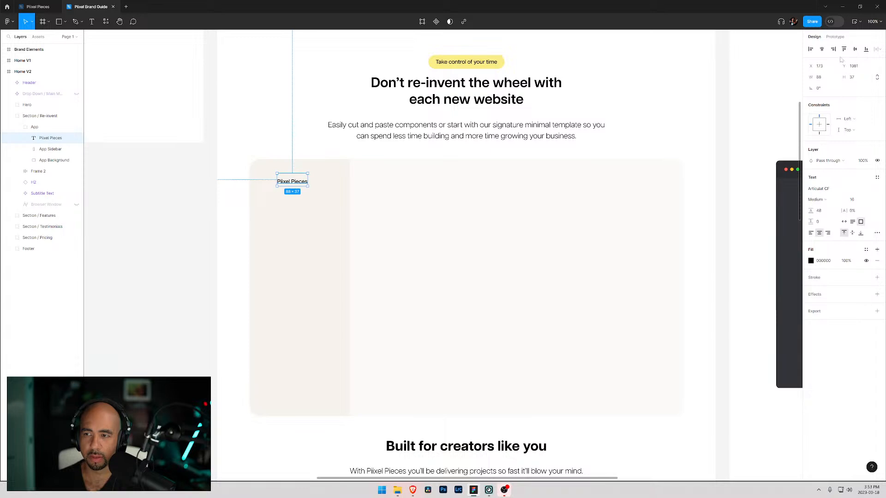
pyautogui.click(854, 49)
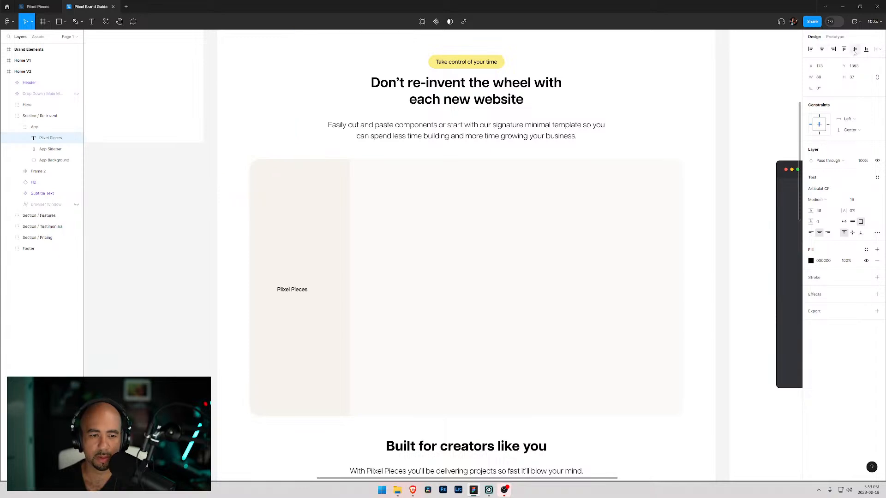
pyautogui.hotkey('ctrl', 'z')
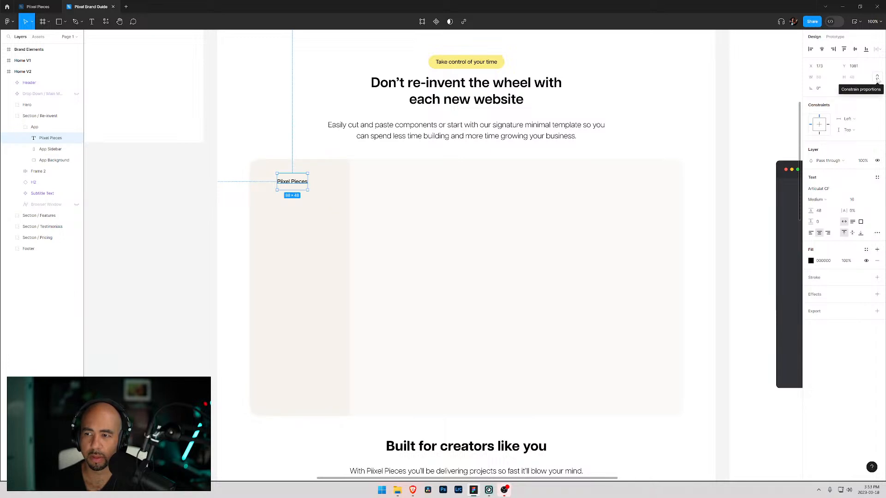
# - Delete the Pixel Pieces text
pyautogui.click(878, 78)
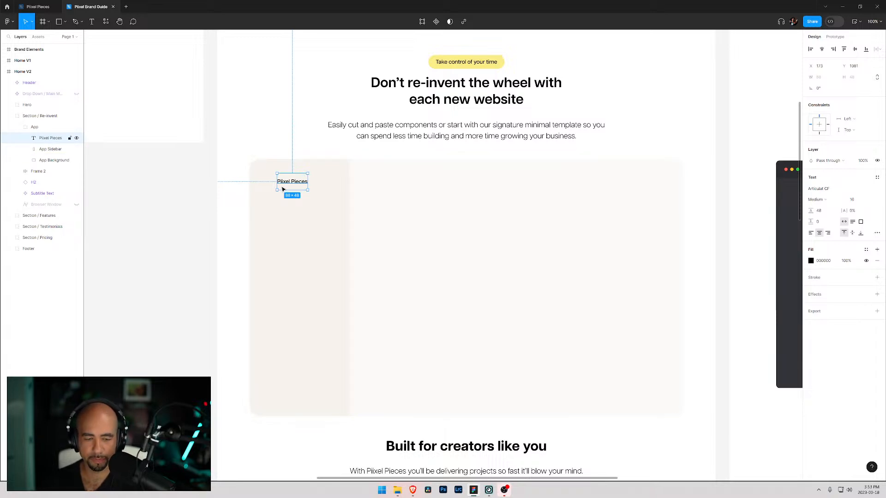
pyautogui.press('Delete')
# - Add a text layer with auto line height reading Piixel Pieces just above the app mockup
pyautogui.press('t')
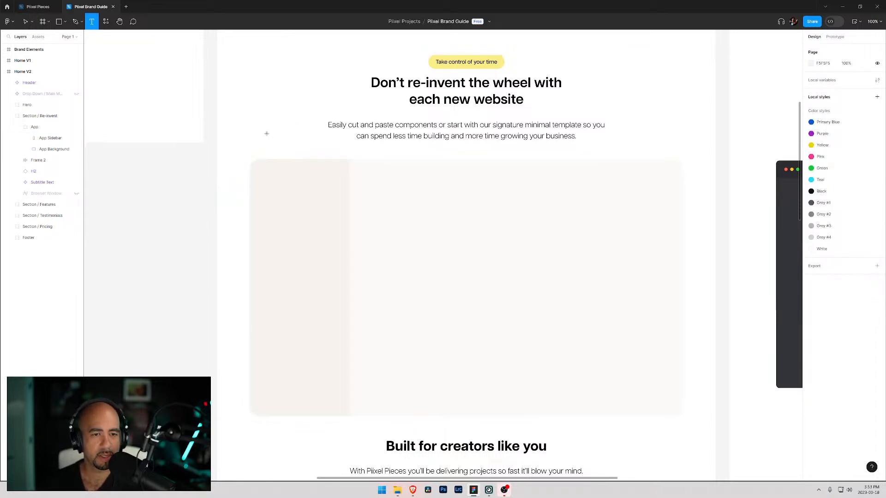
pyautogui.click(233, 140)
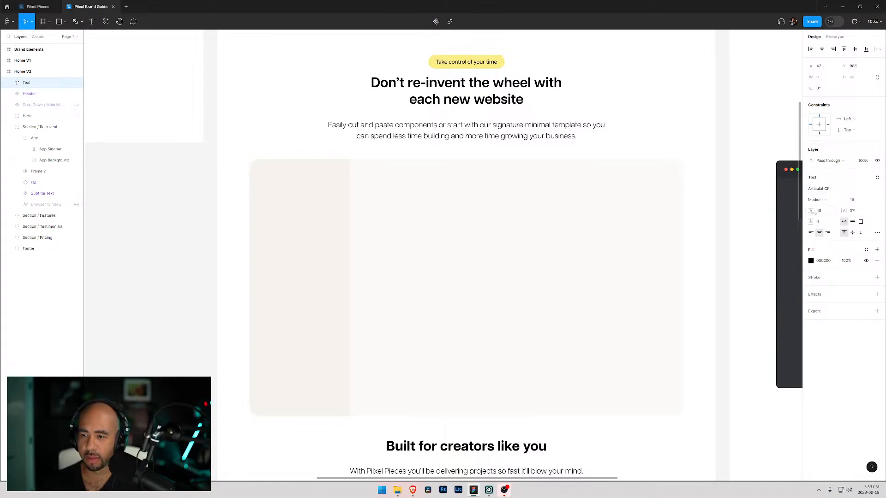
pyautogui.click(825, 213)
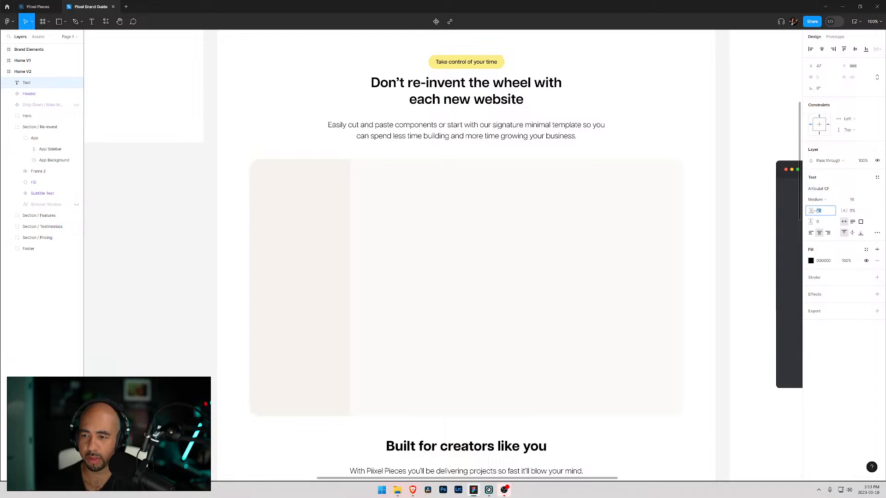
pyautogui.press('Return')
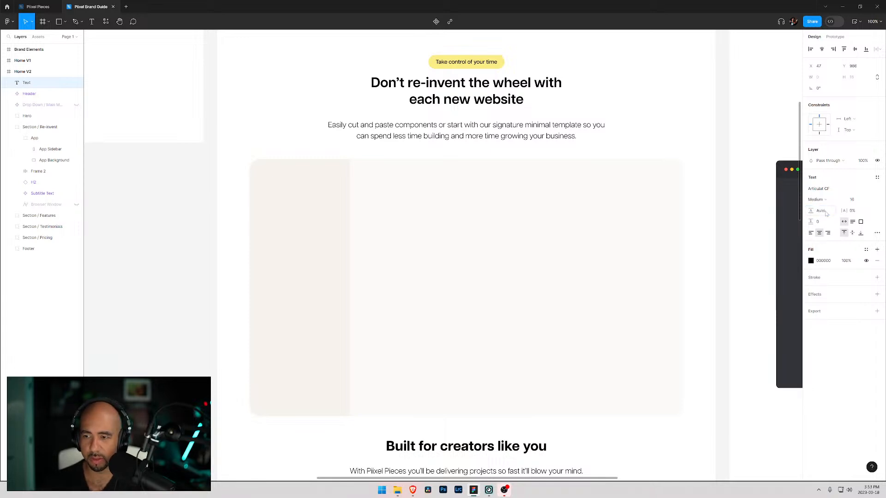
pyautogui.write('t')
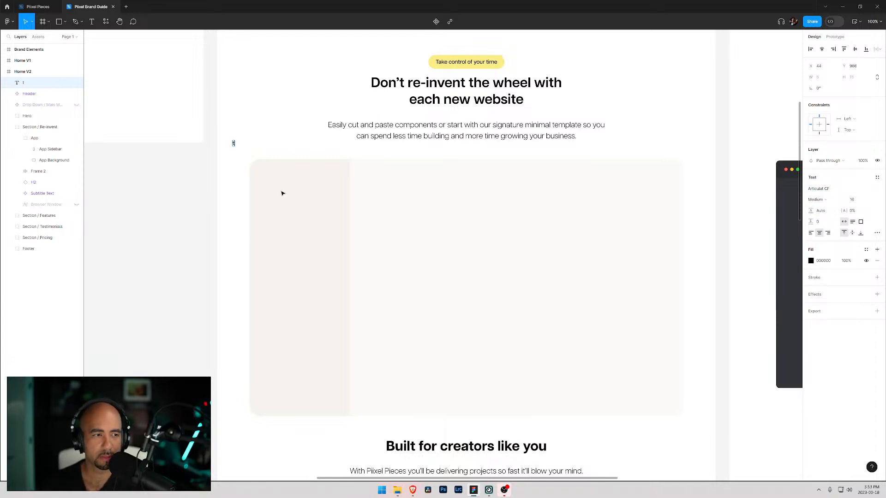
pyautogui.write('Piix')
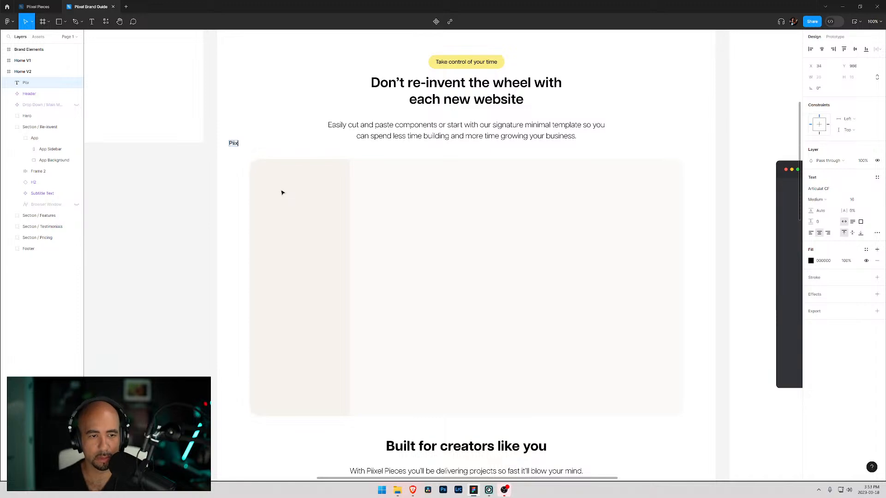
pyautogui.write('el Pieces')
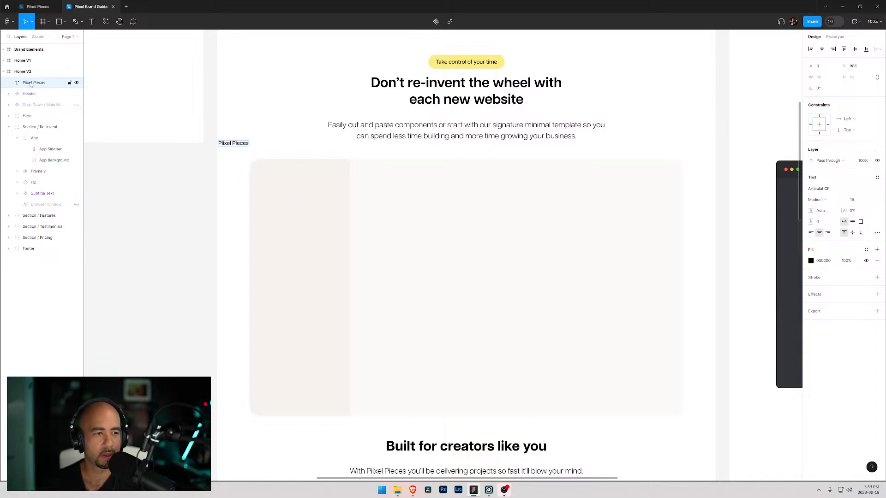
# - Move the Piixel Pieces text layer into the App group
pyautogui.moveTo(31, 83); pyautogui.dragTo(51, 149)
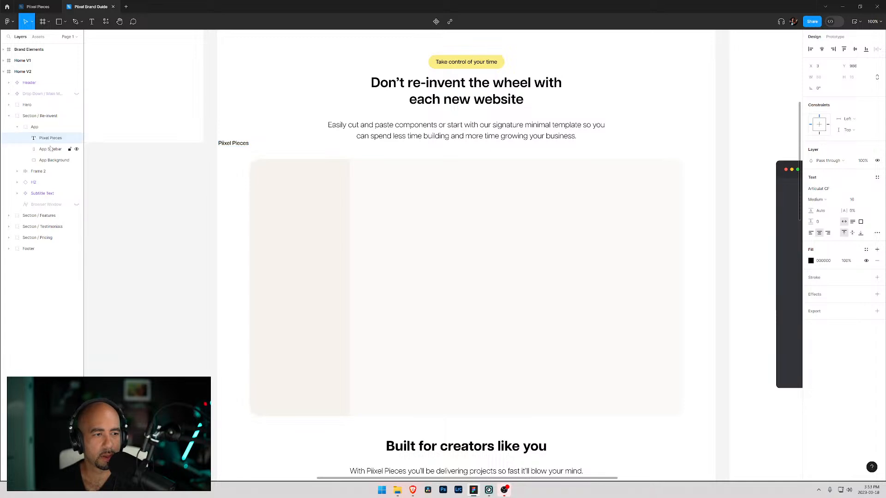
pyautogui.press('Return')
pyautogui.click(223, 144)
pyautogui.press('Escape')
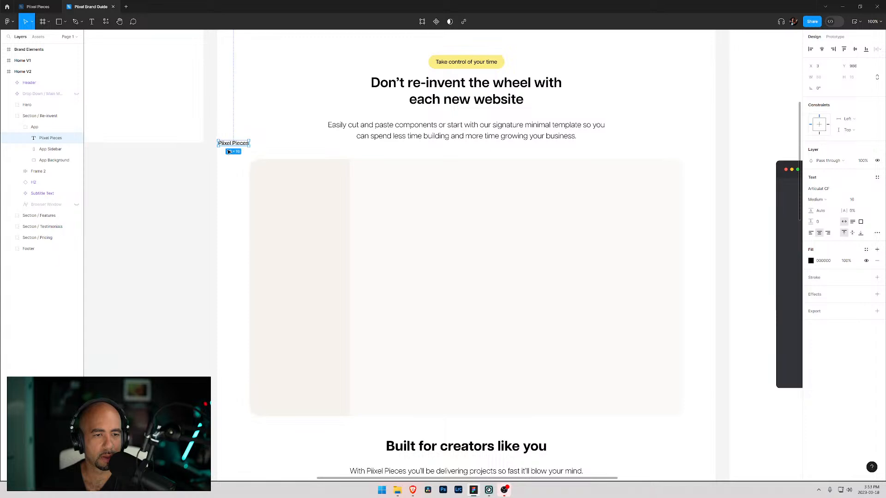
# - Place the Piixel Pieces text at the top-left of the sidebar and set its font size to 20
pyautogui.moveTo(229, 145); pyautogui.dragTo(294, 182)
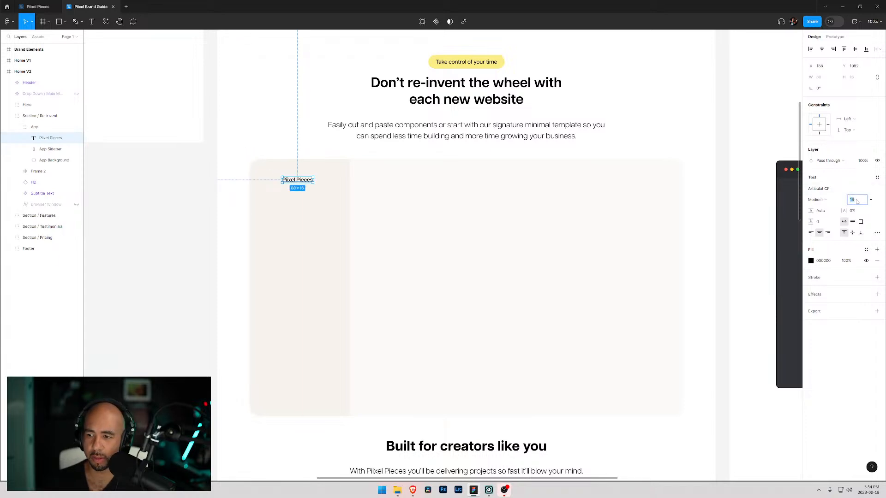
pyautogui.click(870, 200)
pyautogui.click(861, 208)
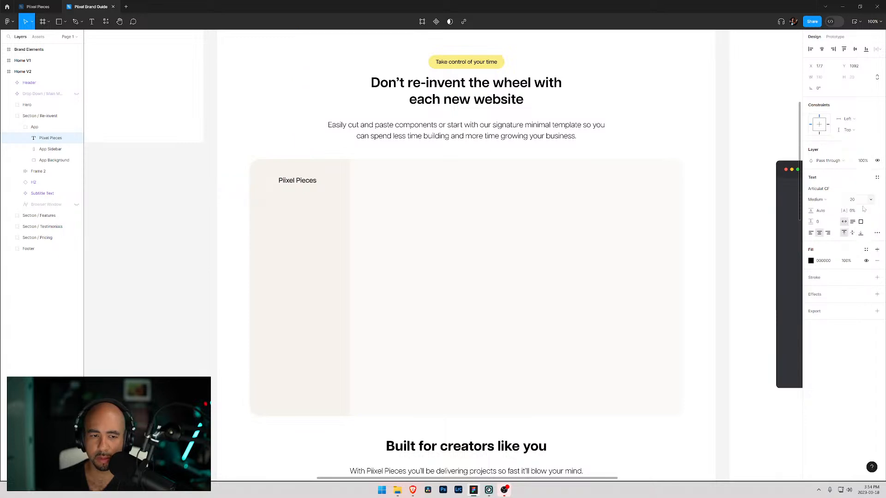
pyautogui.moveTo(289, 183); pyautogui.dragTo(278, 180)
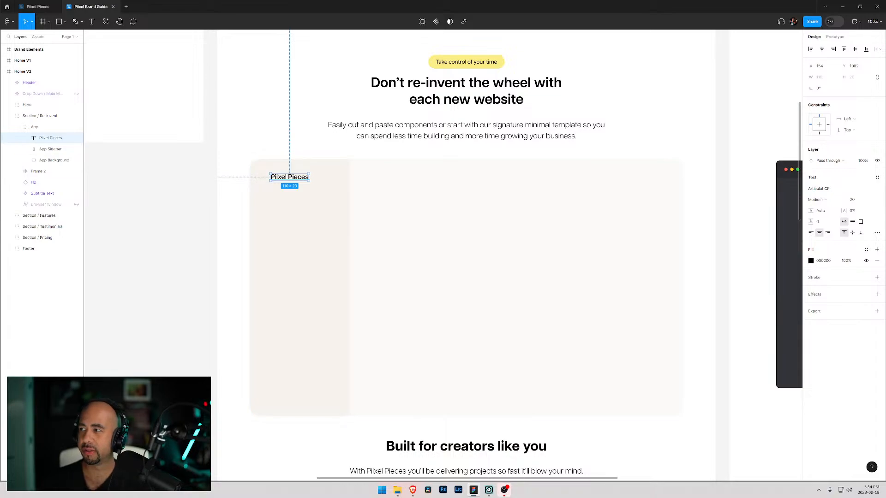
# - Switch to the browser and open the Graphics section of Envato Elements
pyautogui.moveTo(885, 161); pyautogui.dragTo(440, 55)
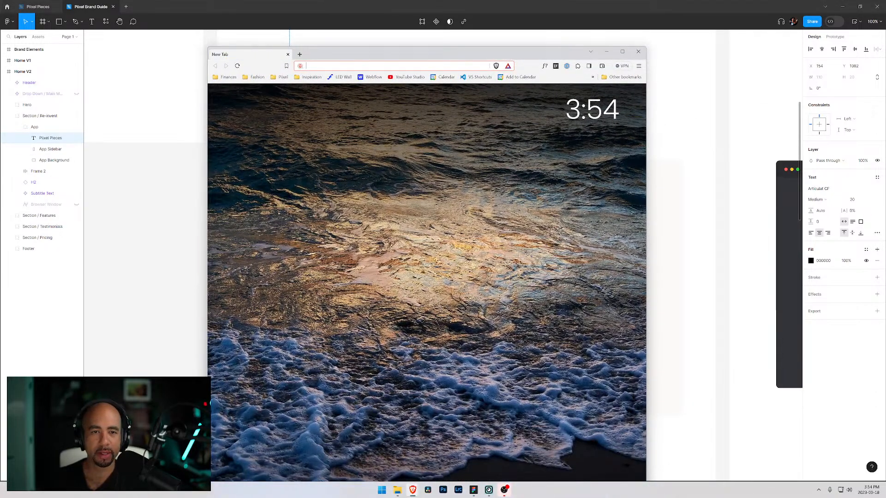
pyautogui.write('env')
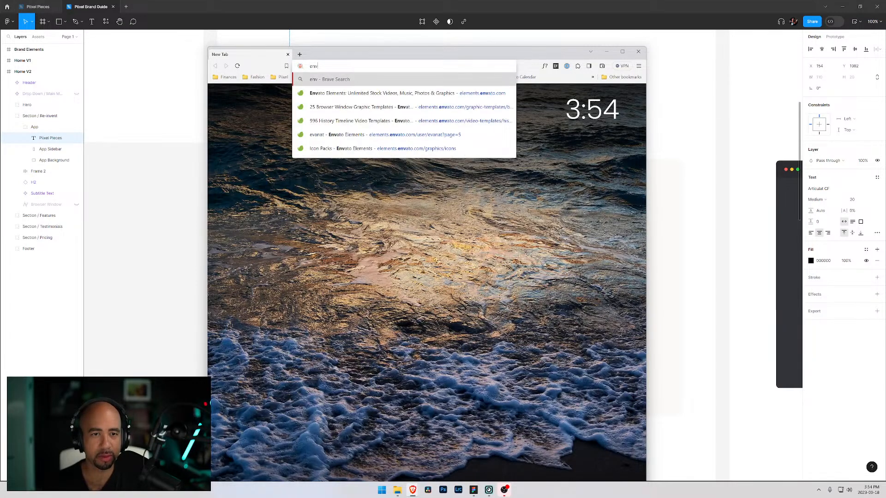
pyautogui.press('Down')
pyautogui.press('Return')
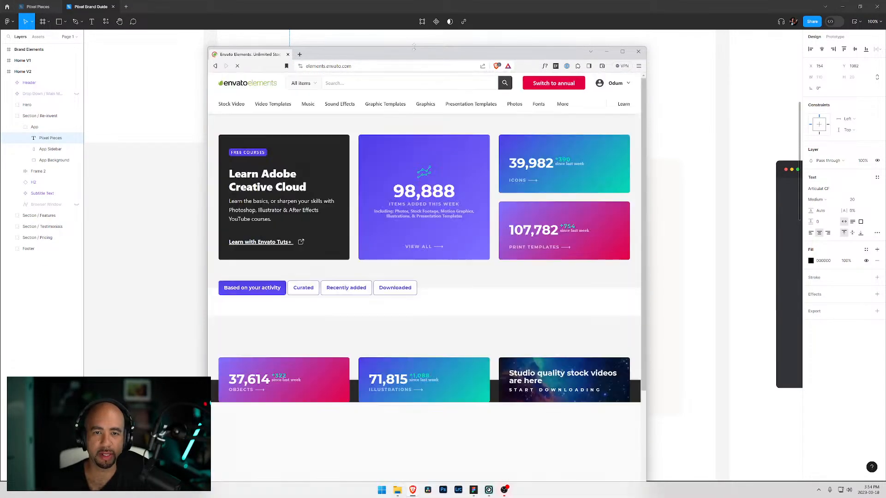
pyautogui.moveTo(414, 47); pyautogui.dragTo(428, 29)
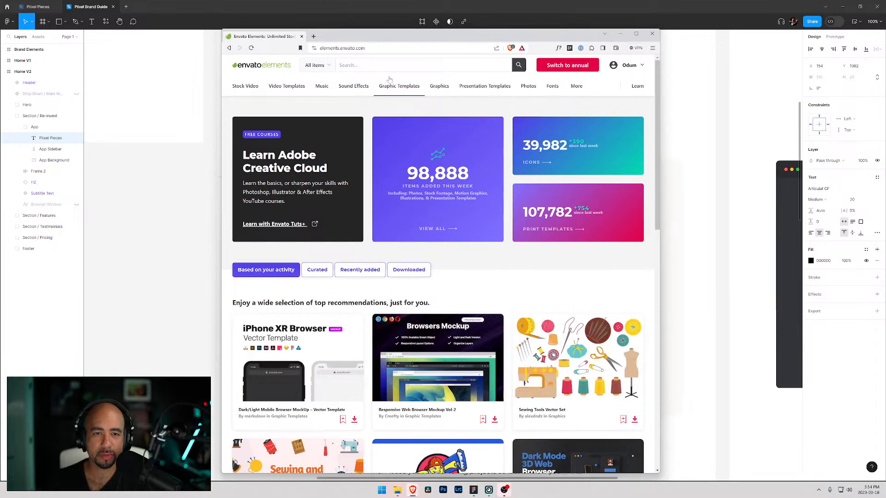
pyautogui.click(439, 86)
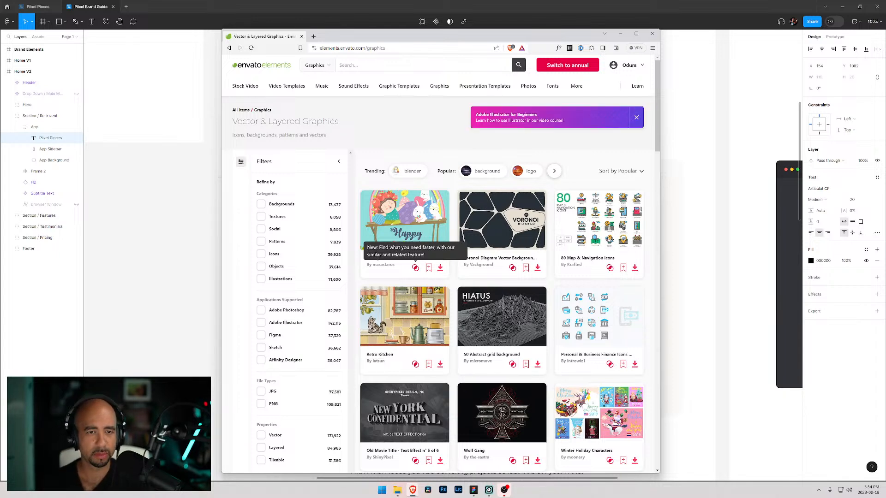
# - Search Envato Elements graphics for pie
pyautogui.write('pie')
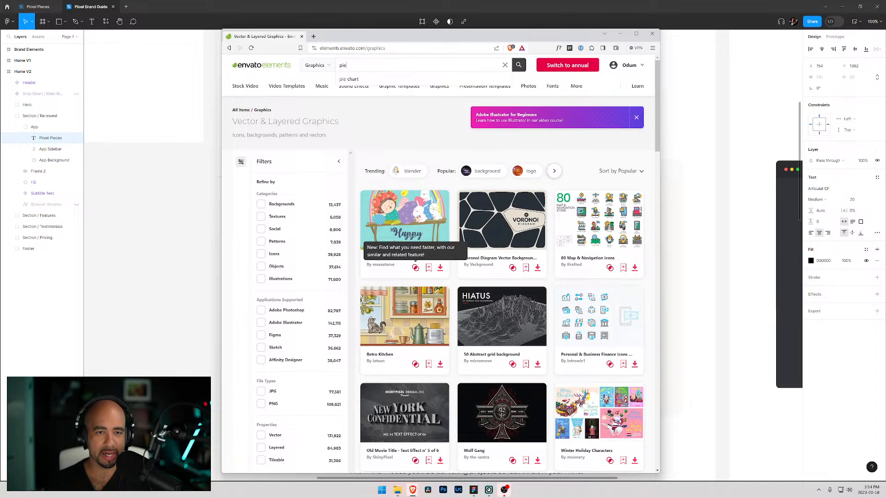
pyautogui.press('Down')
pyautogui.hotkey('ctrl', 'shift', 'Left')
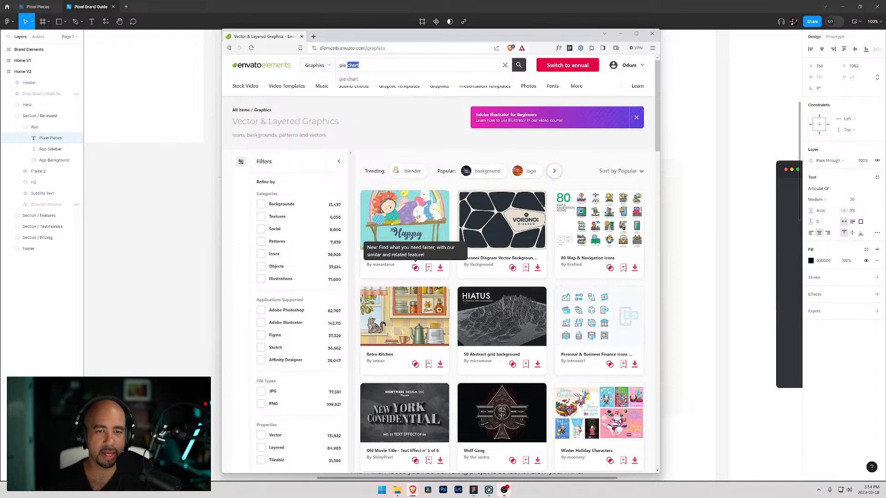
pyautogui.press('BackSpace')
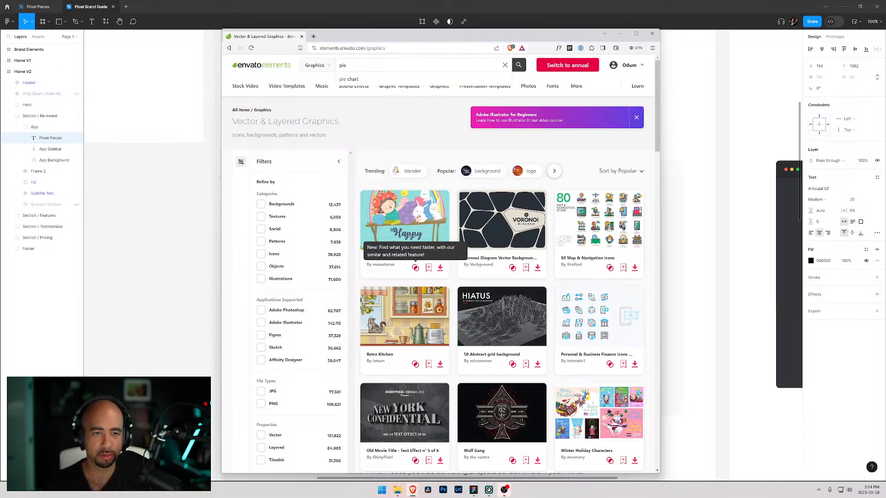
pyautogui.press('Return')
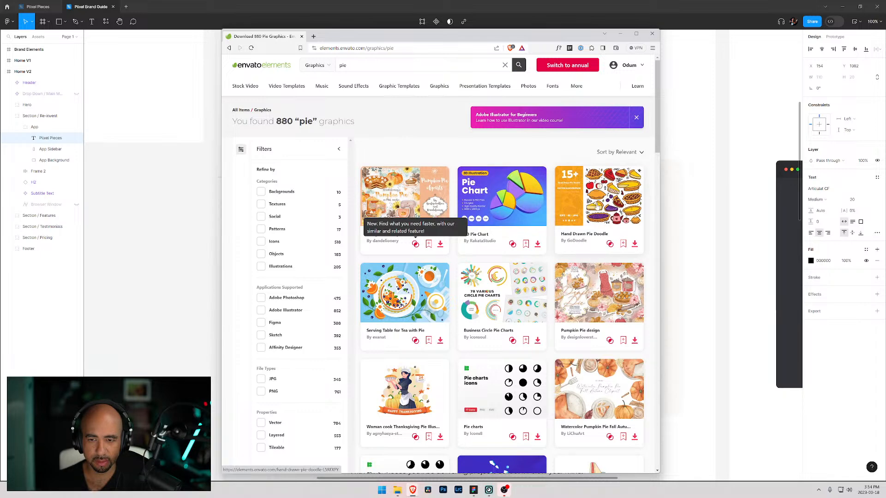
# - Examine the Hand Drawn Pie Doodle and Hand Drawn Dessert Food Doodle item pages
pyautogui.click(596, 206)
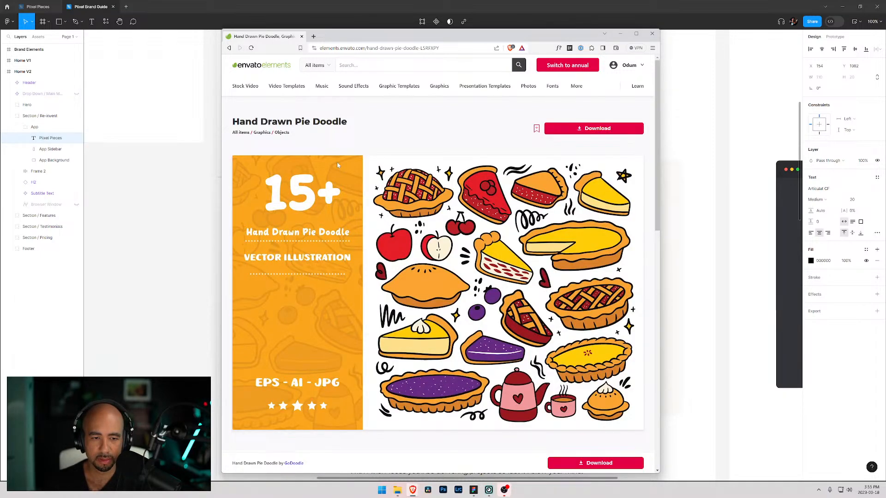
pyautogui.scroll(-3, 337, 162)
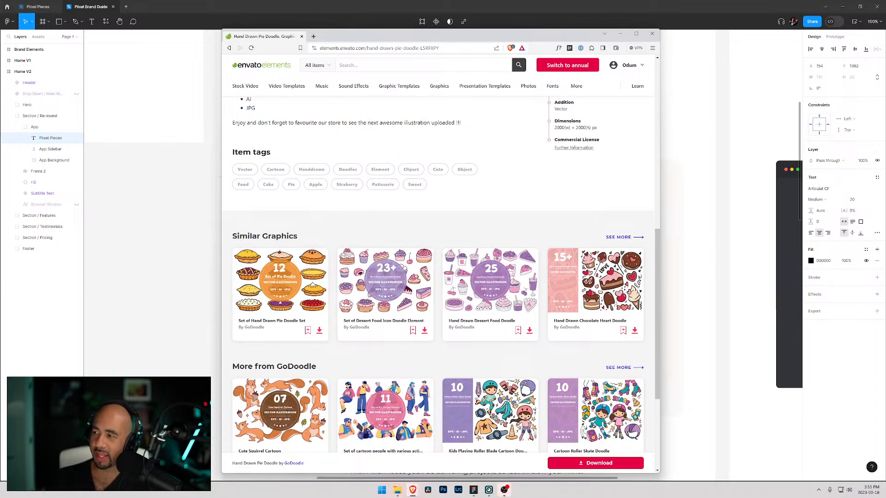
pyautogui.moveTo(418, 36); pyautogui.dragTo(528, 22)
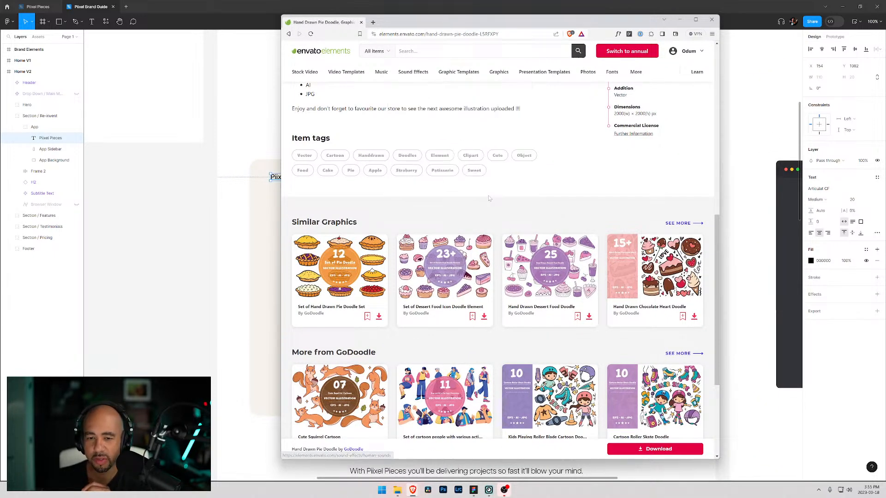
pyautogui.scroll(-4, 485, 193)
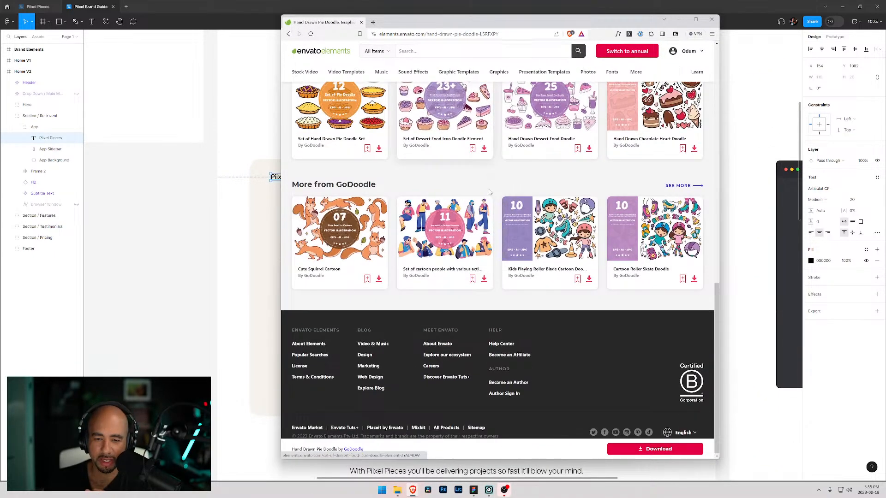
pyautogui.scroll(4, 549, 231)
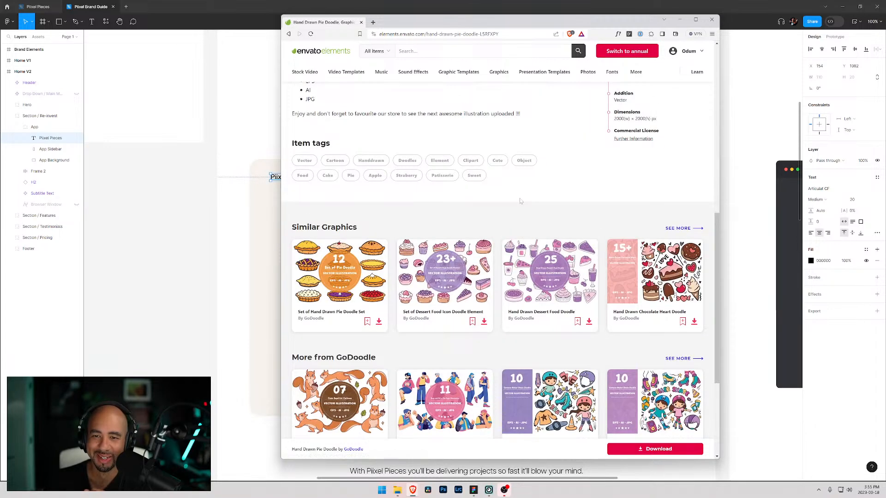
pyautogui.click(538, 306)
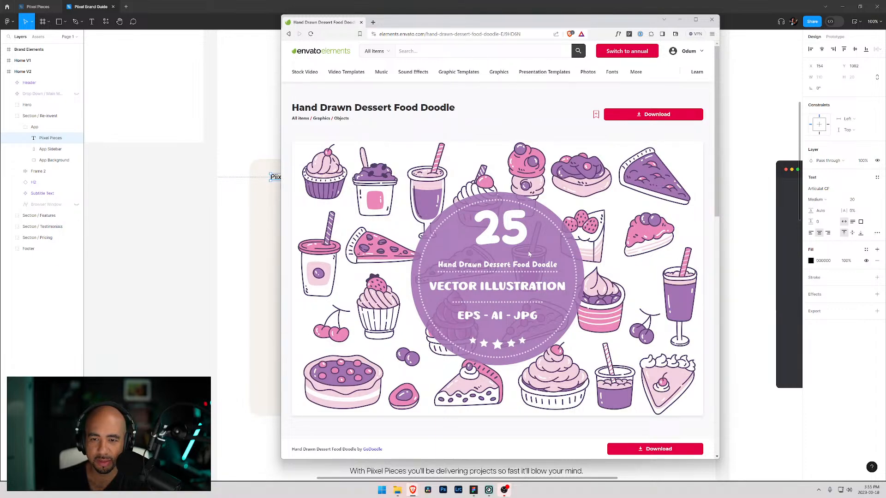
pyautogui.scroll(-12, 491, 259)
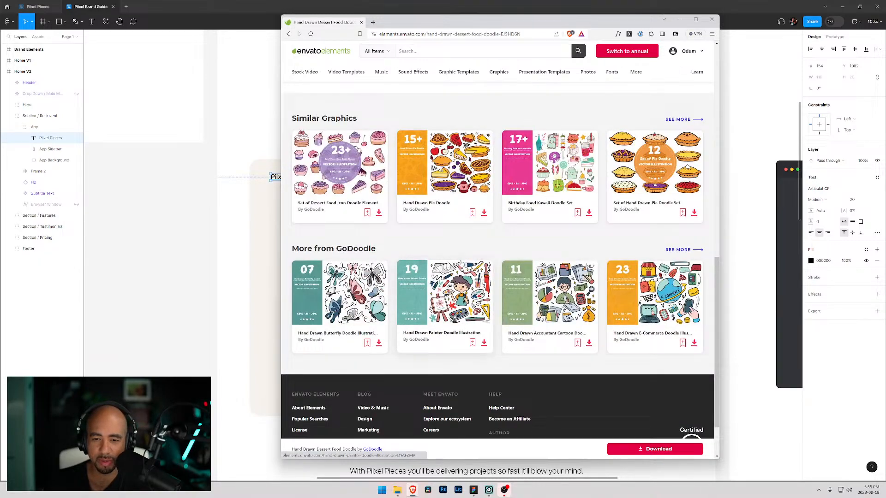
pyautogui.scroll(3, 633, 223)
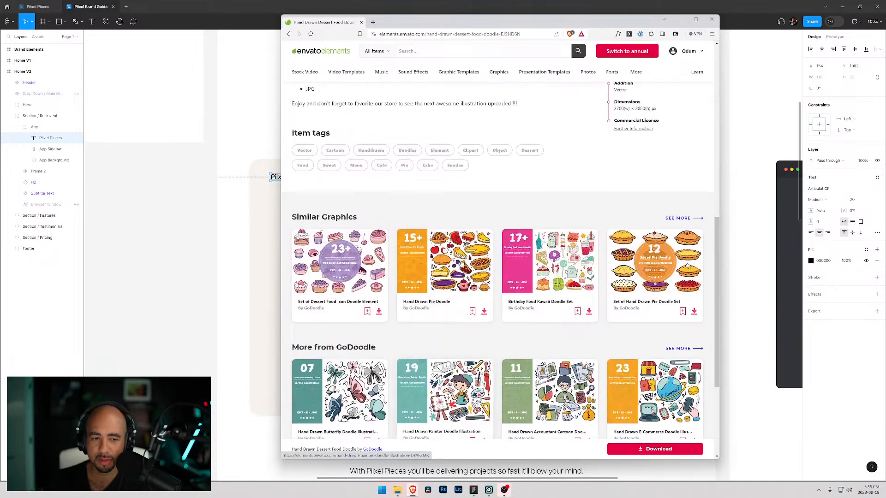
# - Browse graphics similar to Hand Drawn Dessert Food Doodle and examine the Cakes from A to Z item
pyautogui.click(675, 223)
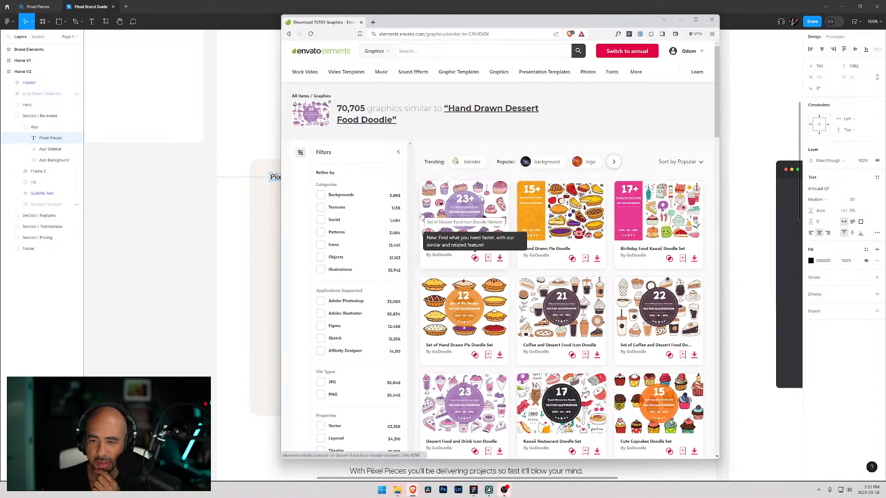
pyautogui.scroll(-3, 457, 222)
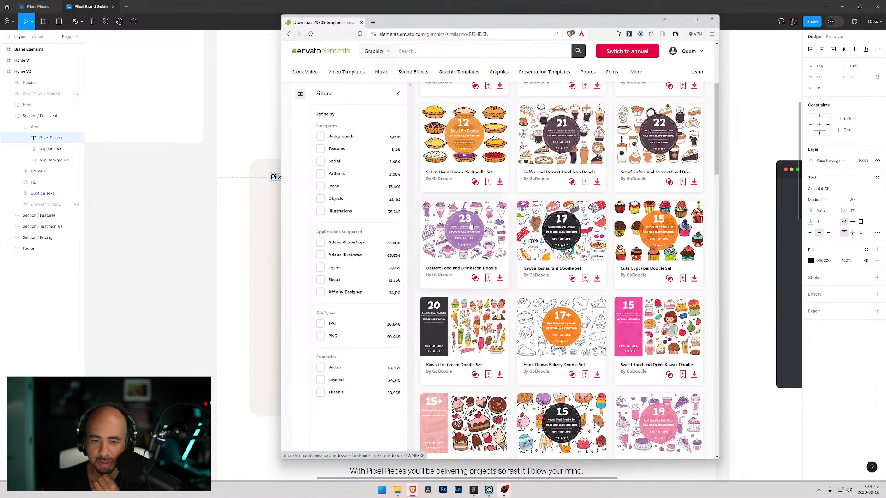
pyautogui.scroll(-3, 457, 222)
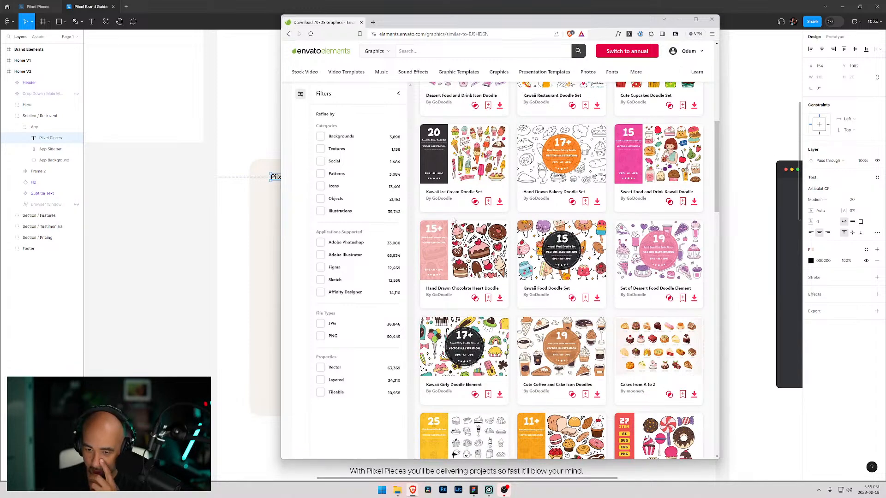
pyautogui.scroll(-3, 454, 220)
pyautogui.click(646, 210)
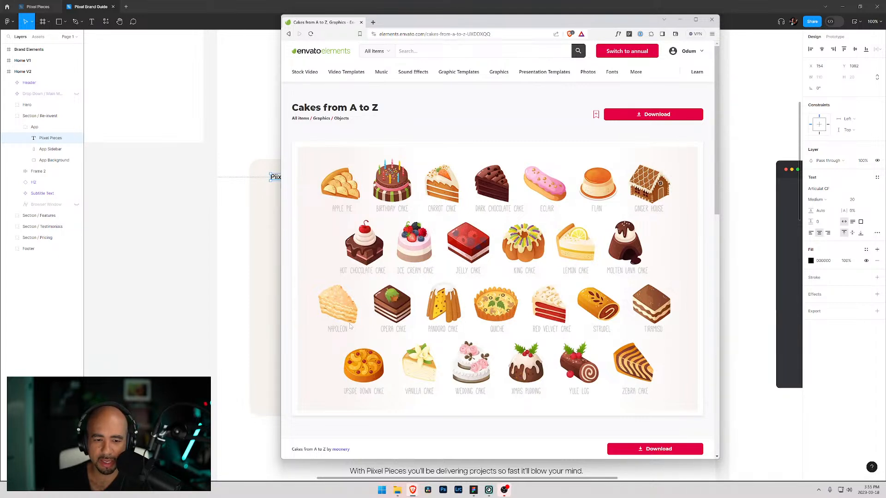
pyautogui.scroll(-8, 550, 302)
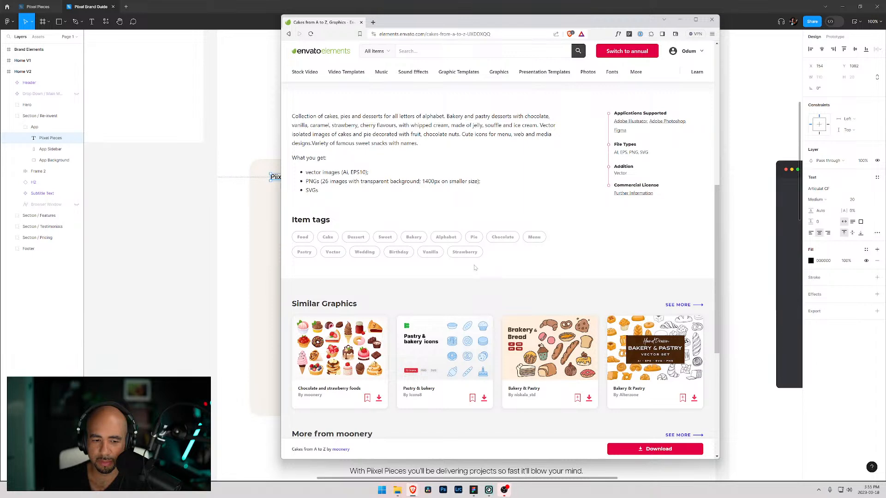
pyautogui.scroll(-5, 476, 264)
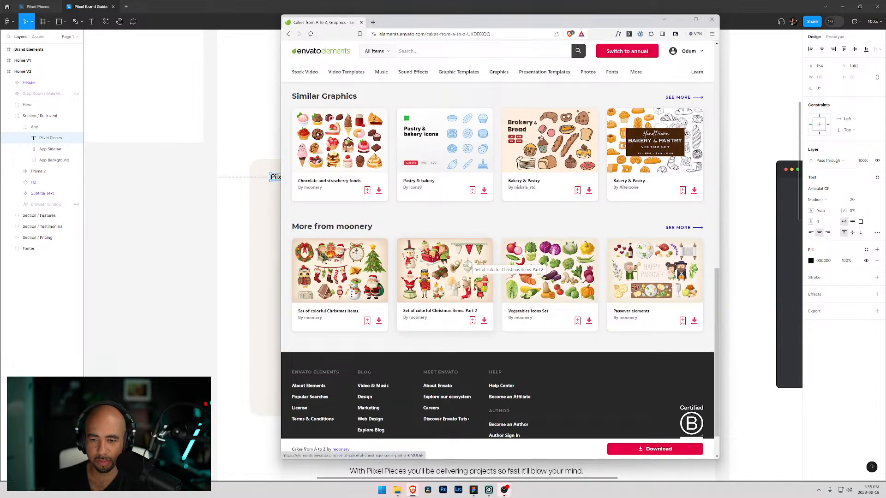
# - Return to the similar graphics results, scroll through them and open the Bakery - Modern Line Design Style Icons Set item
pyautogui.hotkey('alt', 'Left')
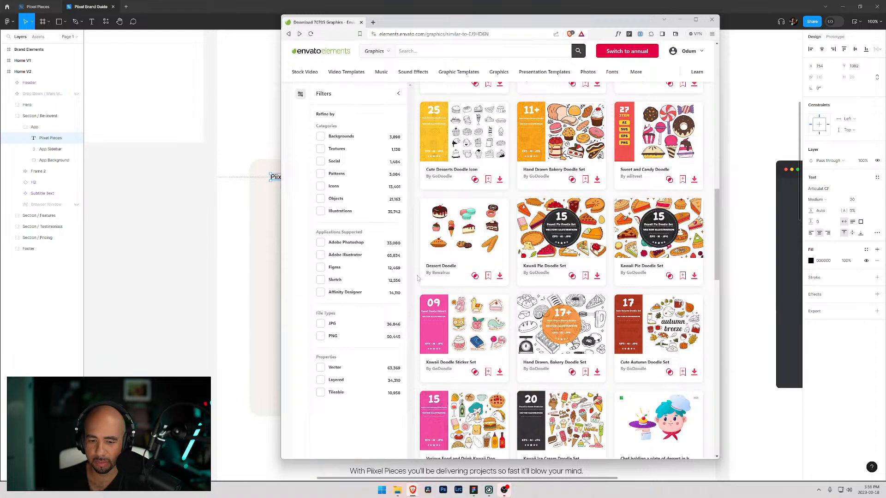
pyautogui.scroll(-5, 421, 278)
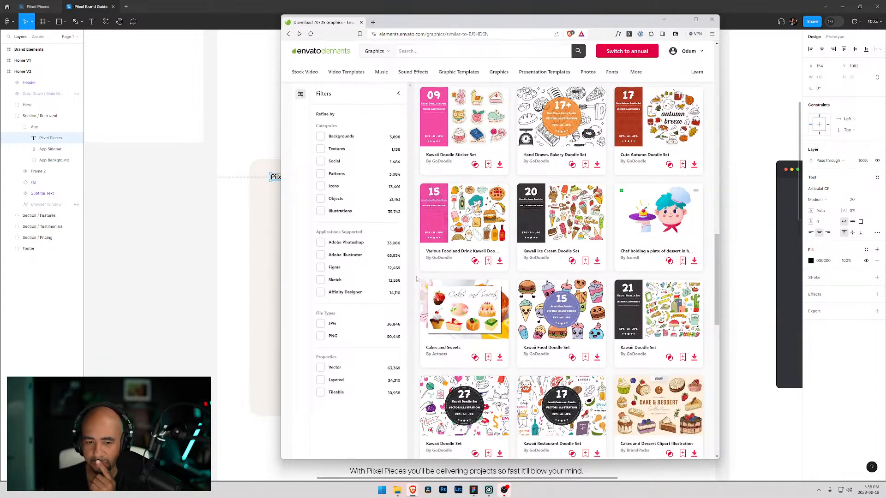
pyautogui.scroll(-5, 417, 279)
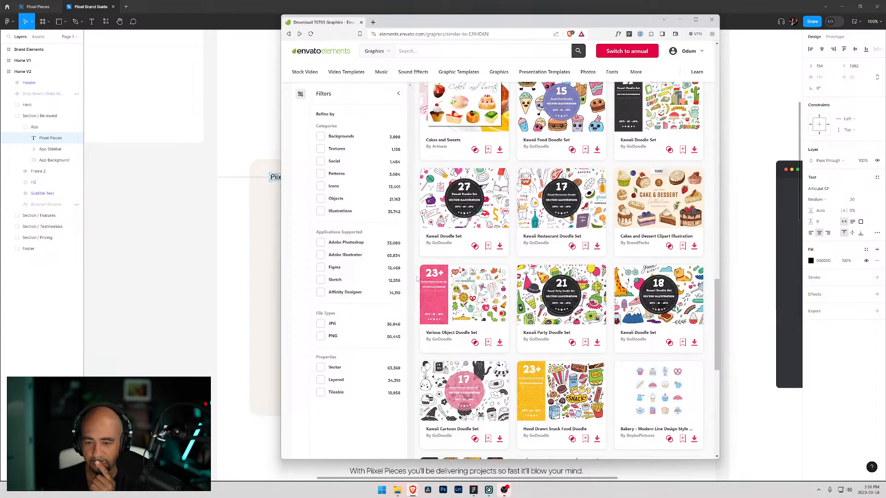
pyautogui.scroll(-4, 416, 279)
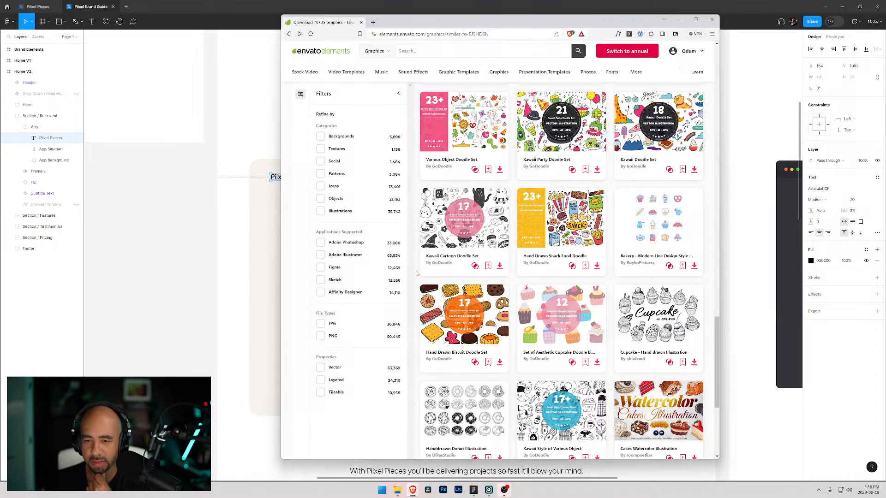
pyautogui.click(642, 233)
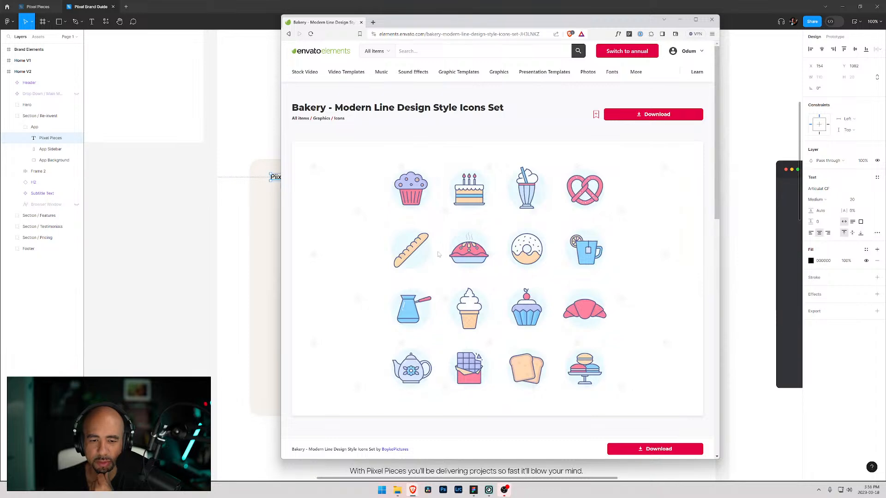
# - Go back to the results, open page 2 of the similar graphics and maximize the browser window
pyautogui.hotkey('alt', 'Left')
pyautogui.scroll(-10, 388, 257)
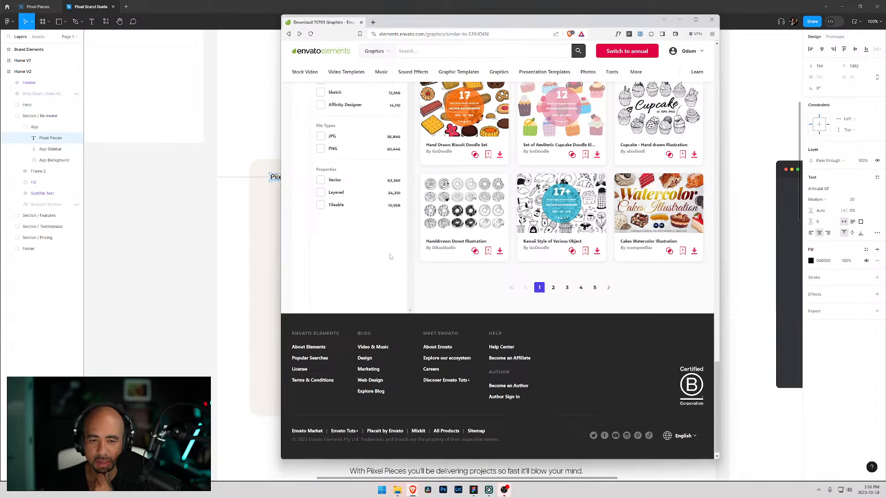
pyautogui.click(554, 288)
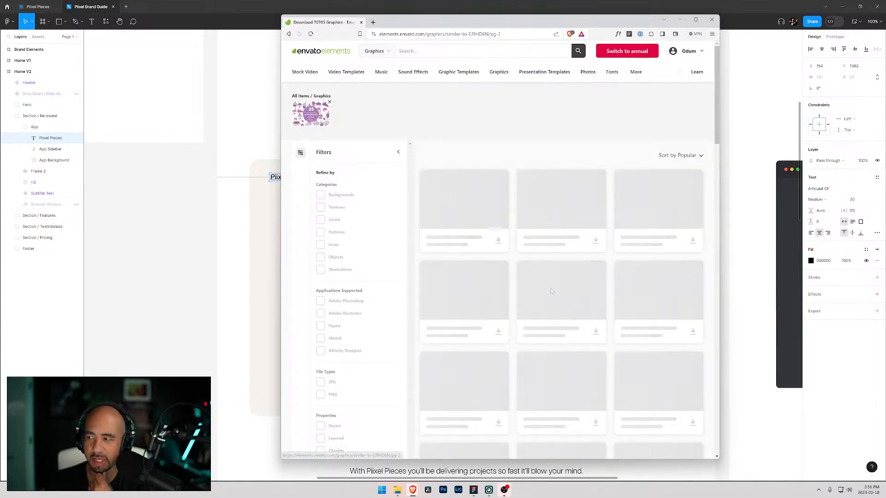
pyautogui.scroll(-4, 475, 256)
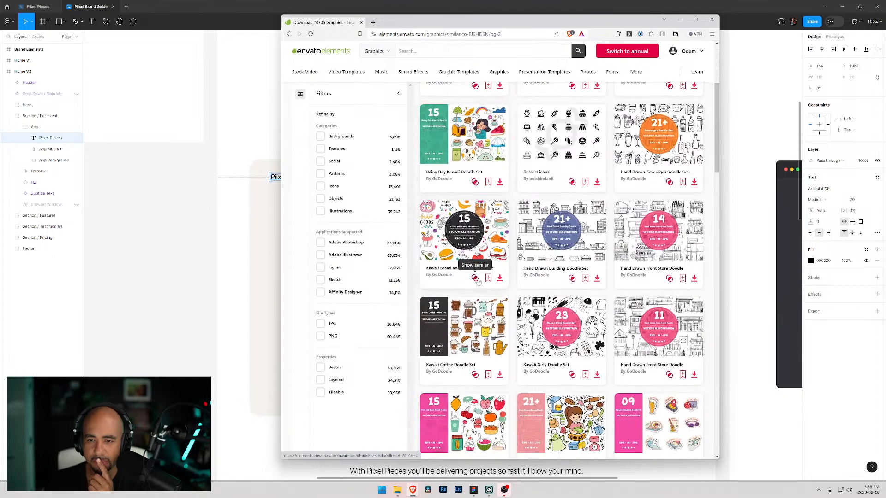
pyautogui.click(695, 20)
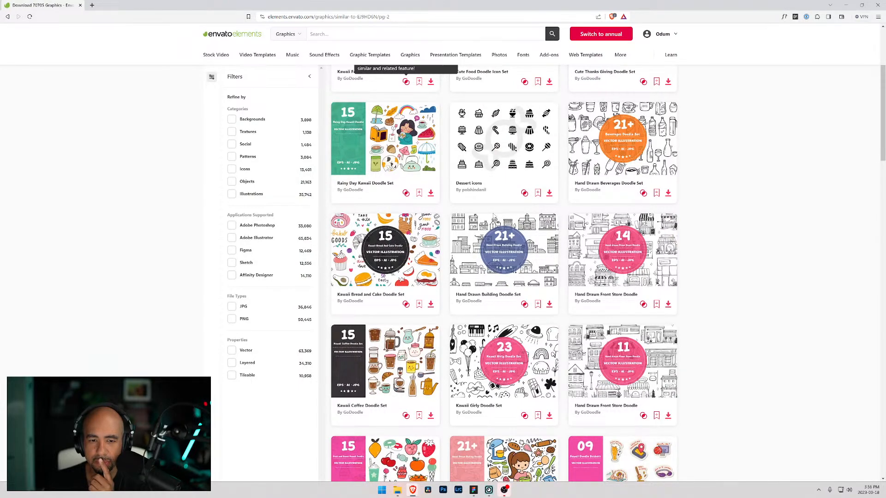
# - Browse page 2 of the similar graphics and examine the 3d Bakery Icon Vol.1 item page
pyautogui.scroll(-3, 493, 214)
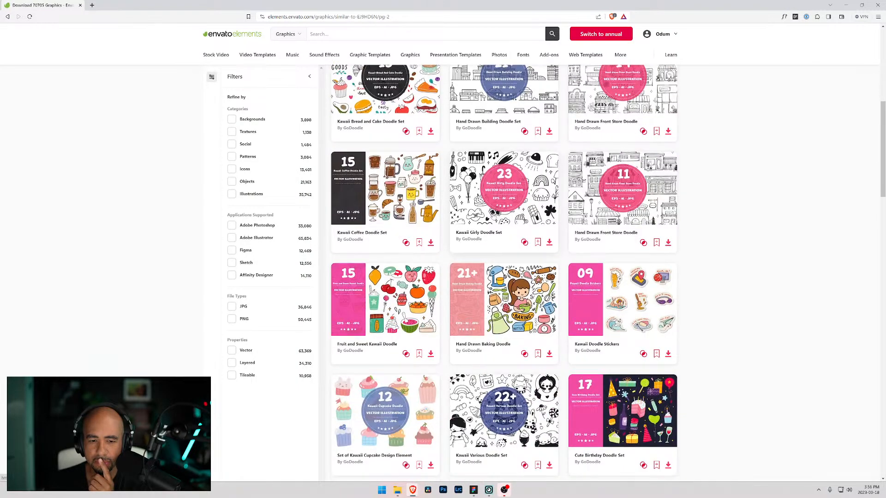
pyautogui.scroll(-4, 493, 213)
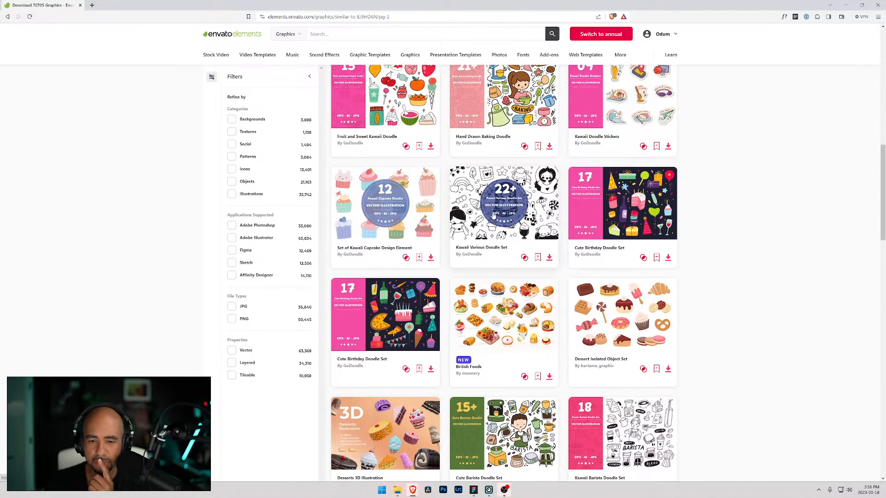
pyautogui.scroll(-4, 493, 213)
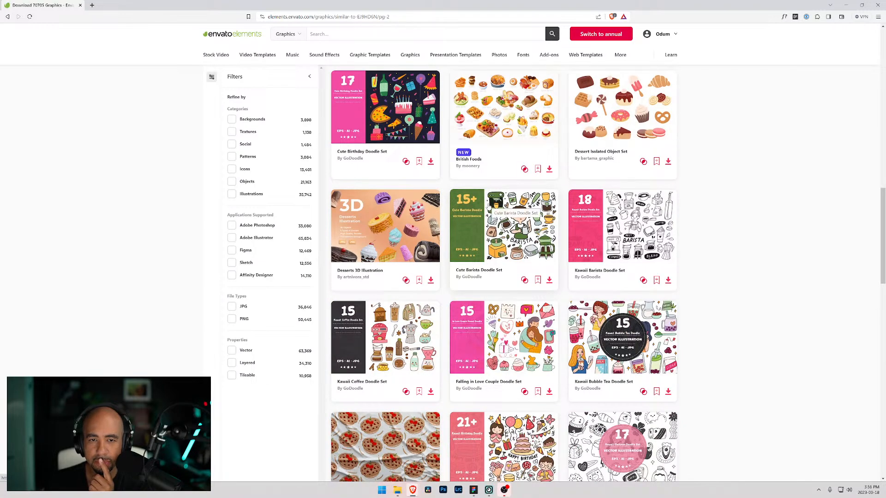
pyautogui.scroll(-4, 491, 208)
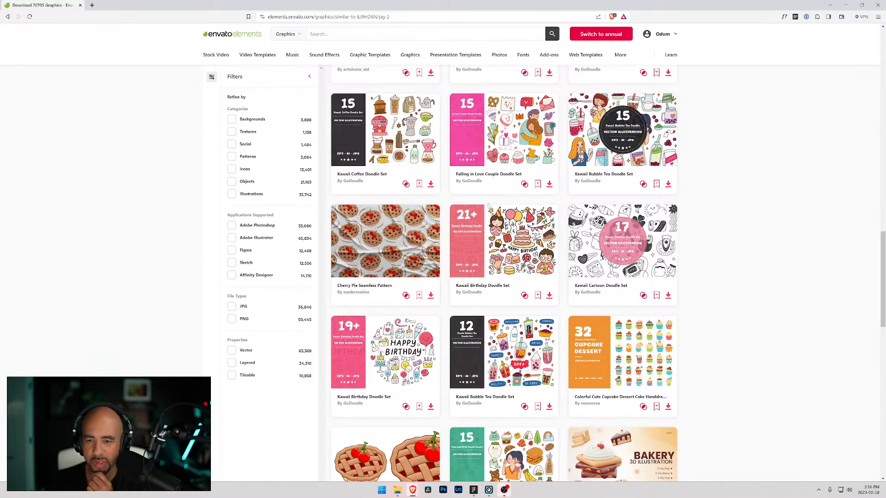
pyautogui.scroll(-3, 488, 206)
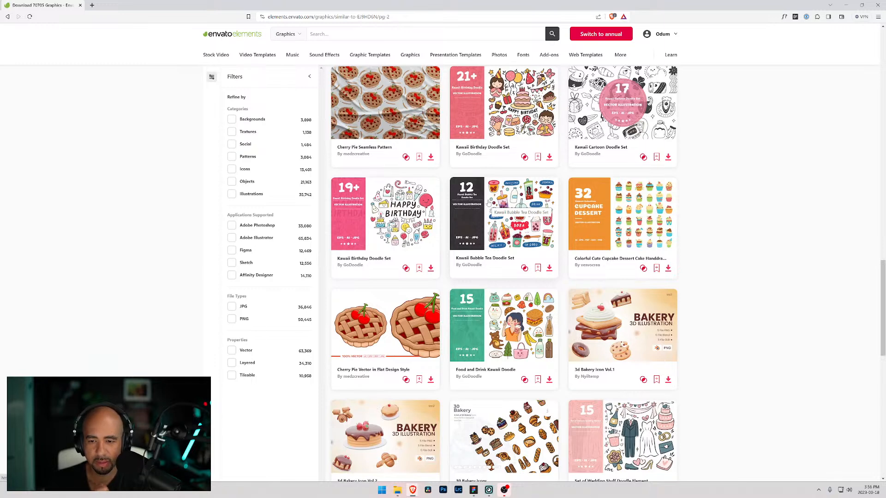
pyautogui.scroll(-3, 489, 202)
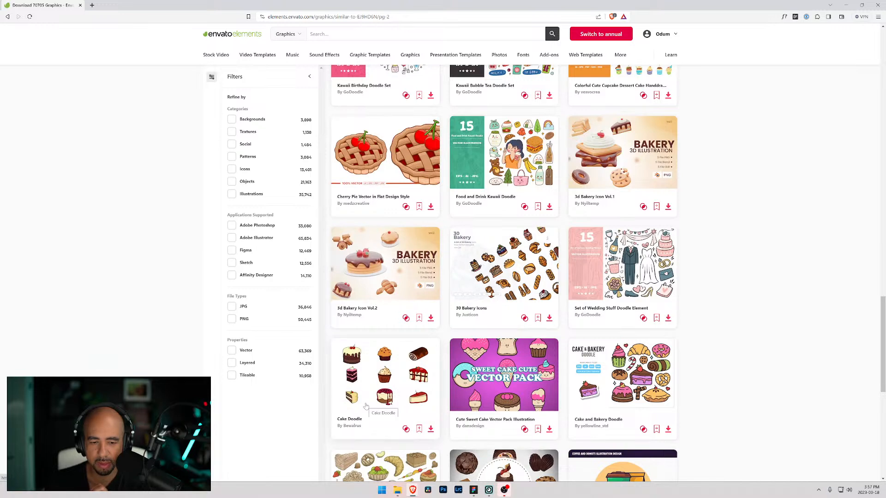
pyautogui.click(620, 149)
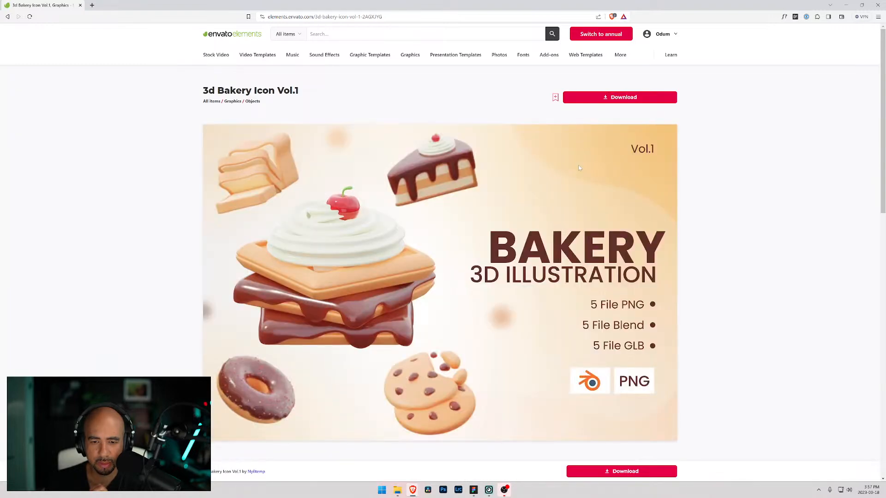
pyautogui.scroll(-5, 490, 206)
pyautogui.scroll(4, 490, 205)
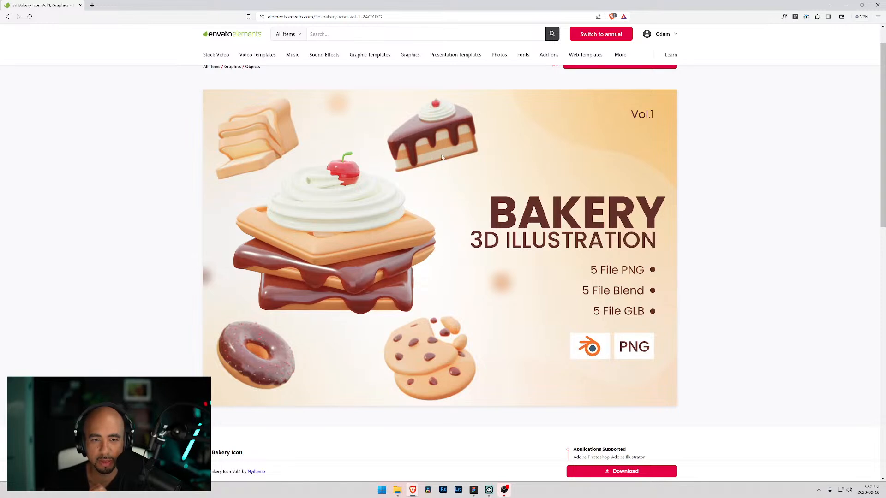
pyautogui.hotkey('alt', 'Left')
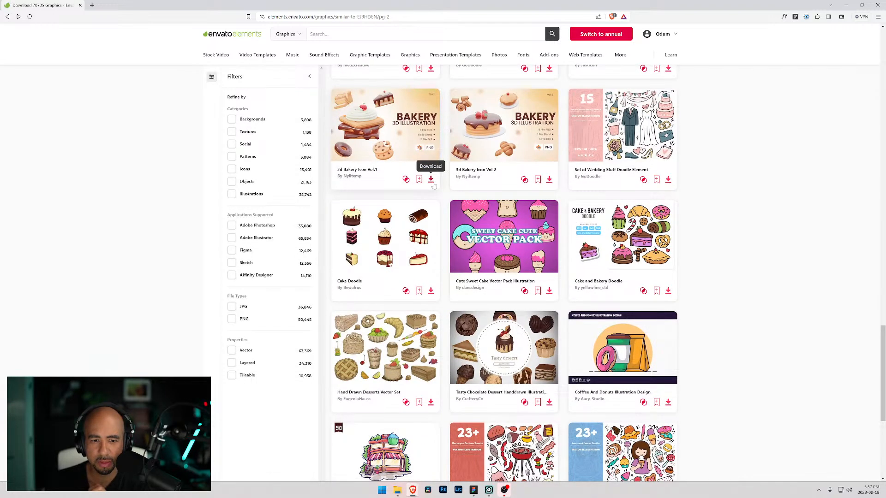
# - Examine the Cake Doodle item page and return to the results list
pyautogui.click(399, 246)
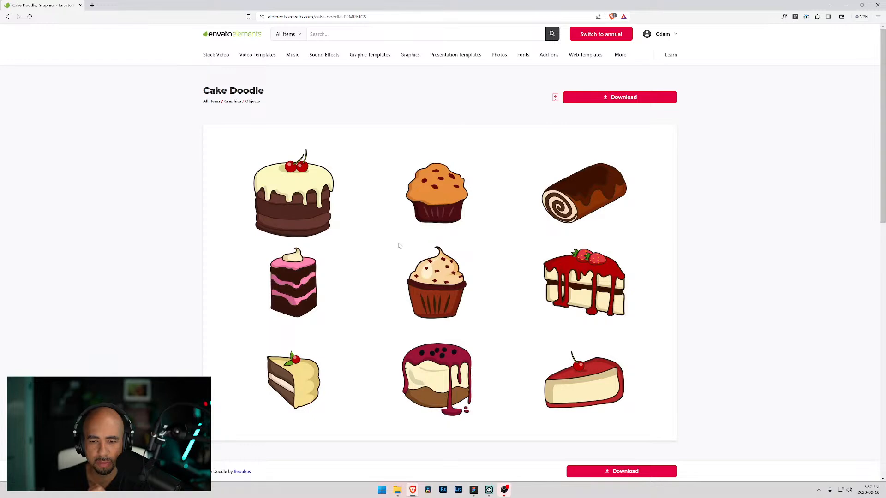
pyautogui.scroll(-1, 399, 246)
pyautogui.hotkey('alt', 'Left')
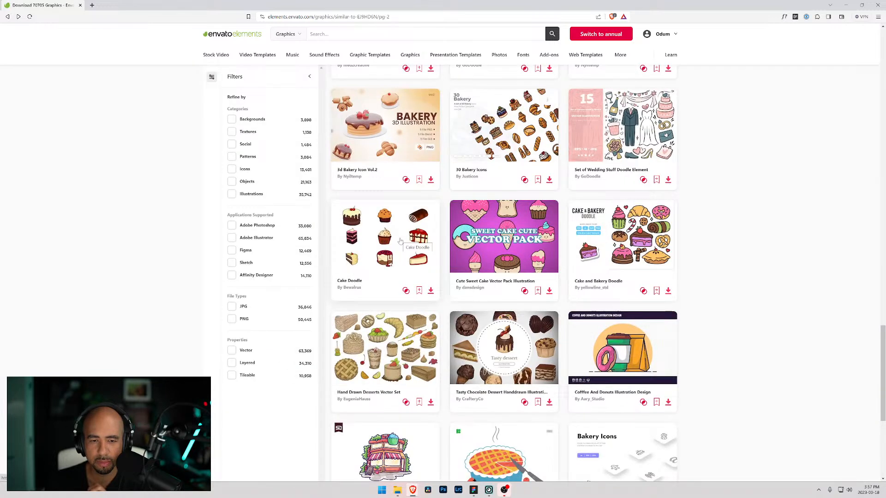
pyautogui.scroll(-4, 401, 241)
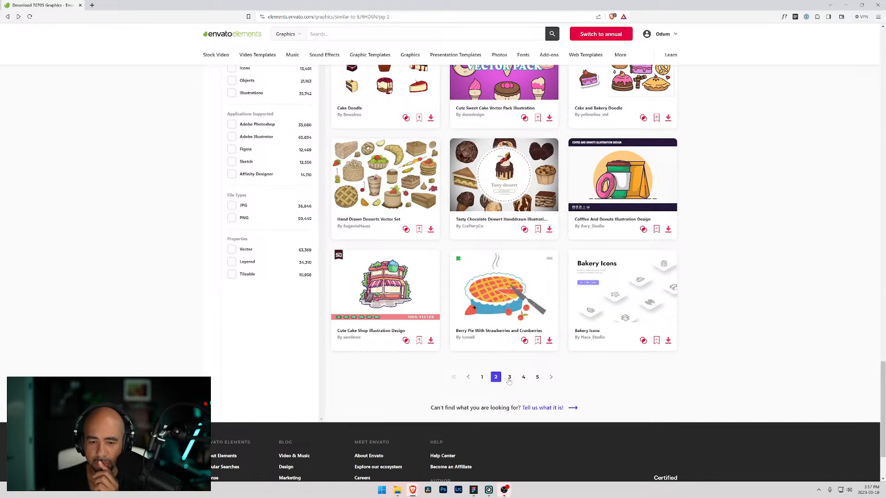
# - Open the Bakery Icons item by Haca_Studio and read its description and features
pyautogui.click(644, 291)
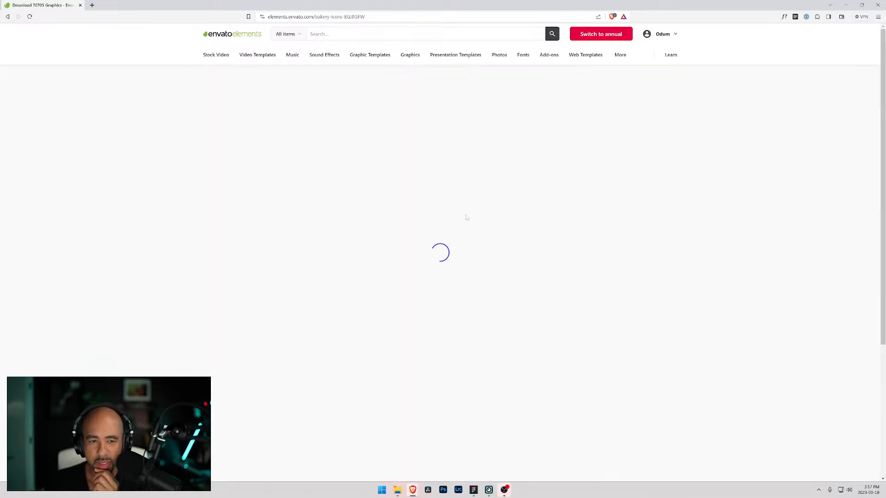
pyautogui.scroll(-8, 443, 231)
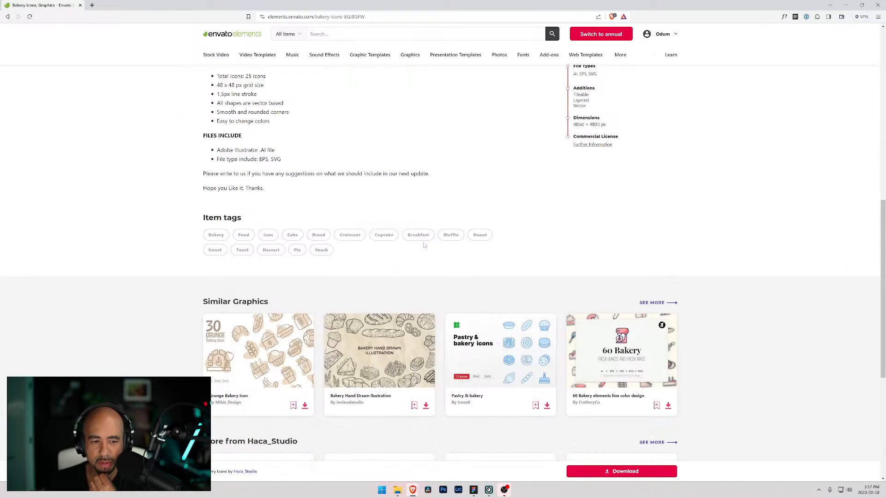
pyautogui.scroll(8, 425, 246)
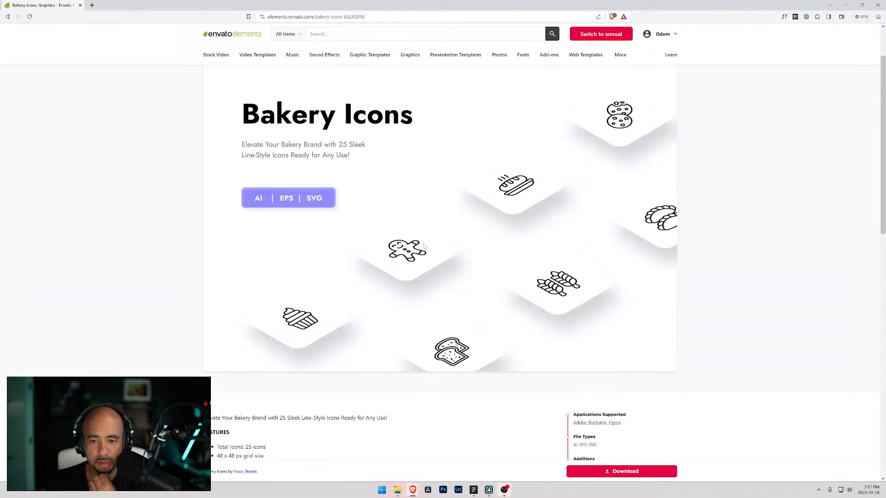
pyautogui.scroll(-8, 424, 246)
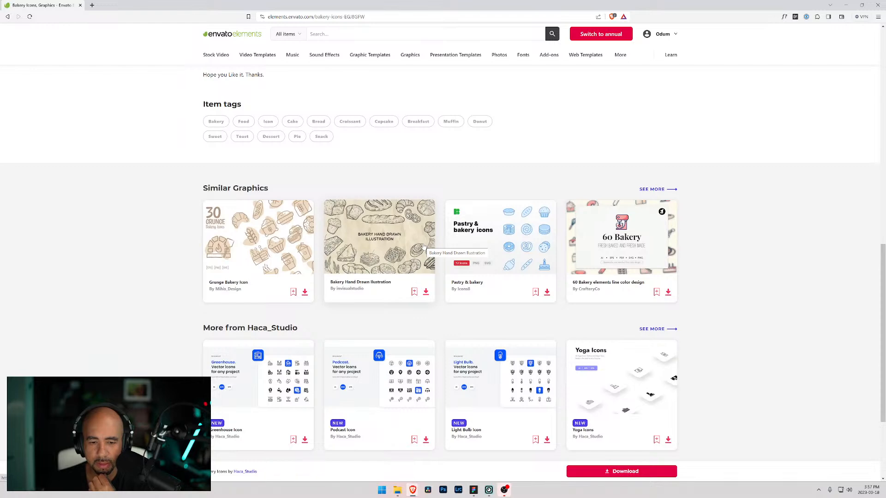
pyautogui.scroll(8, 424, 246)
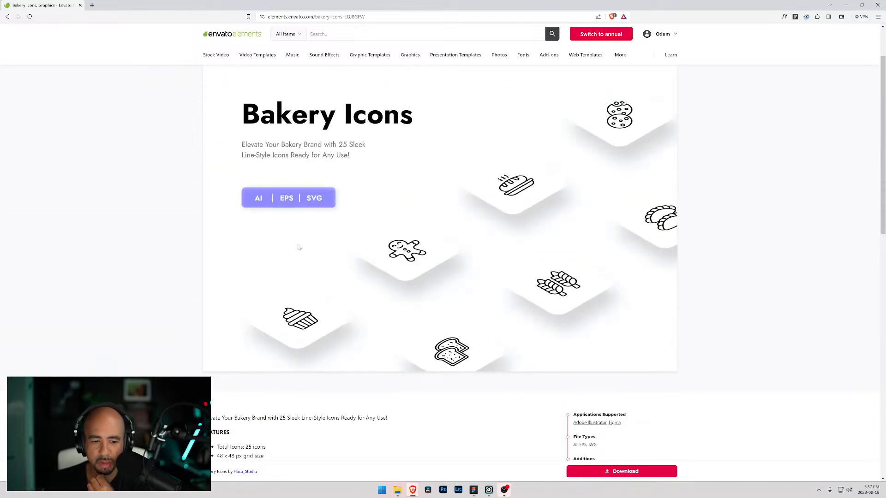
pyautogui.scroll(-3, 504, 303)
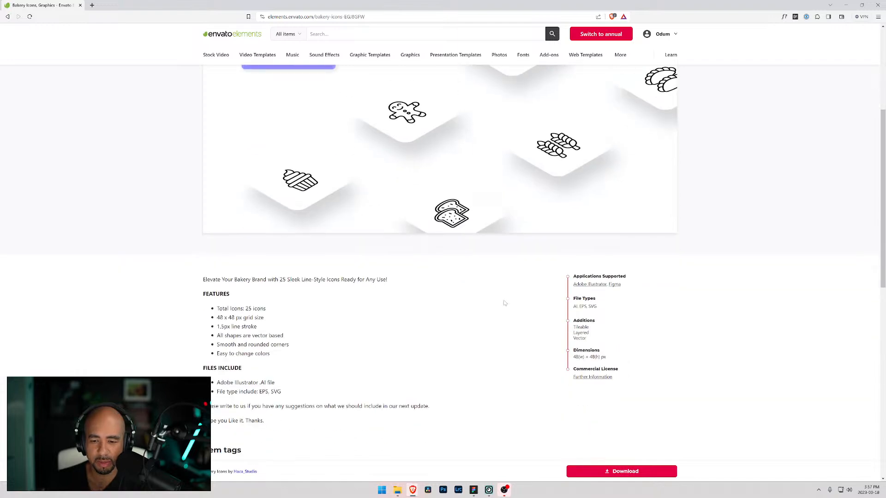
# - Download the Bakery Icons item and save the zip file
pyautogui.click(614, 470)
pyautogui.click(365, 247)
pyautogui.click(389, 307)
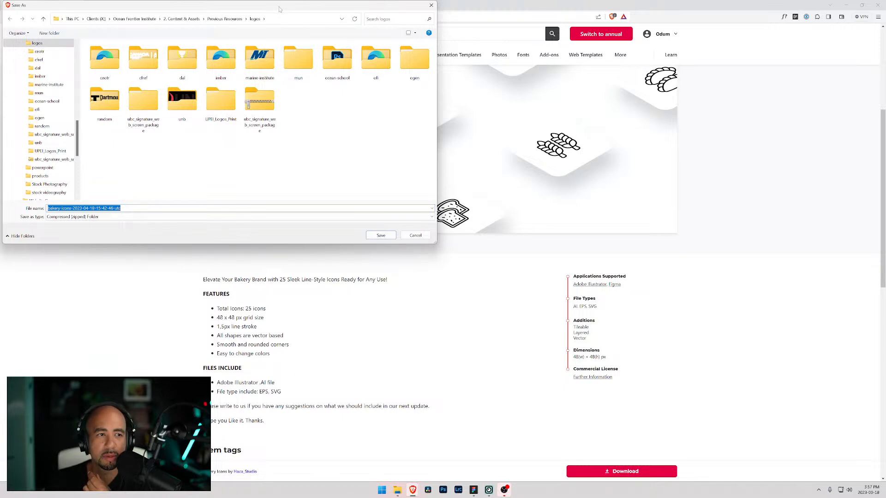
pyautogui.moveTo(280, 9); pyautogui.dragTo(885, 139)
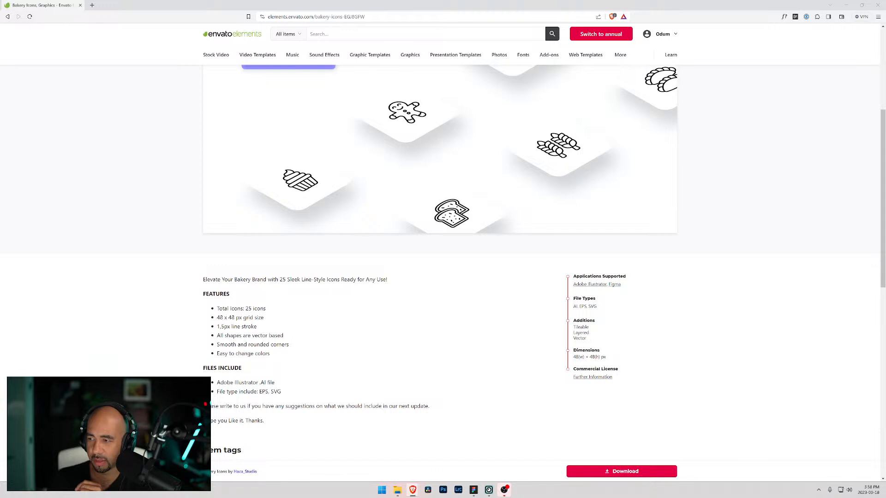
pyautogui.press('Return')
# - Open the downloaded bakery-icons zip in its folder and extract all of its contents
pyautogui.click(817, 17)
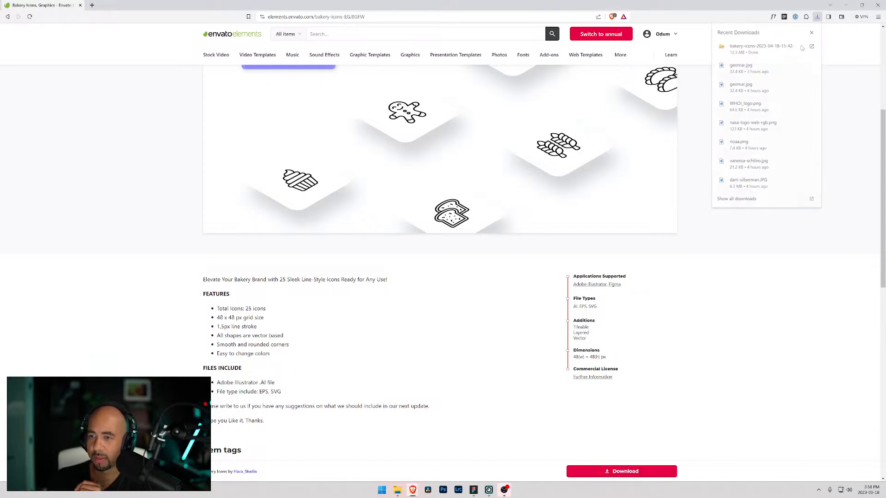
pyautogui.click(812, 46)
pyautogui.rightClick(382, 221)
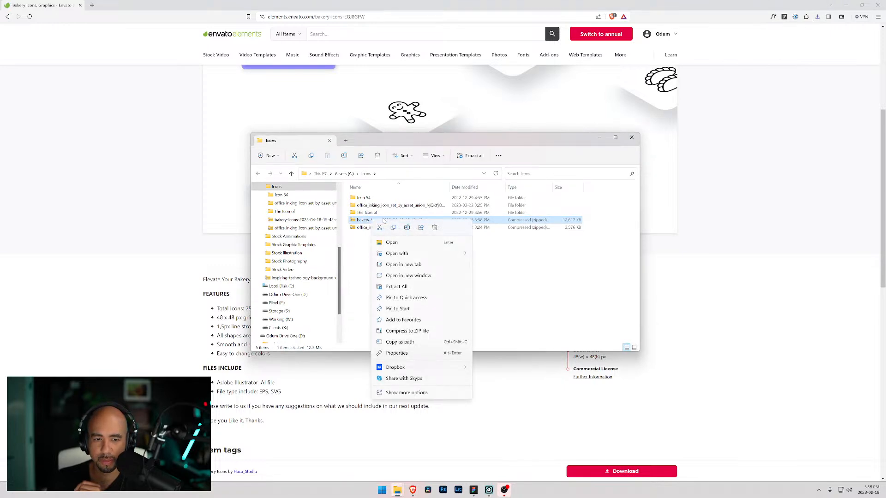
pyautogui.click(398, 287)
pyautogui.click(502, 317)
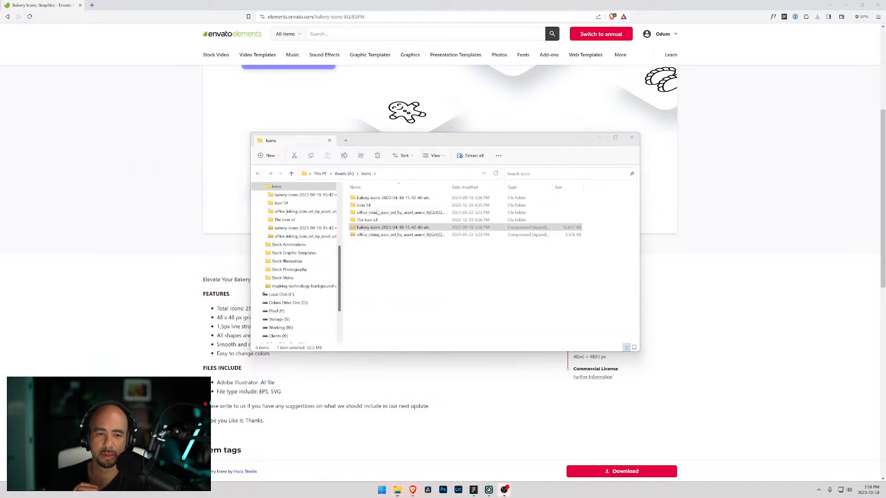
# - Navigate the extracted folders to Main File, SVG, Outline and open the birthday cake icon
pyautogui.doubleClick(374, 207)
pyautogui.doubleClick(372, 214)
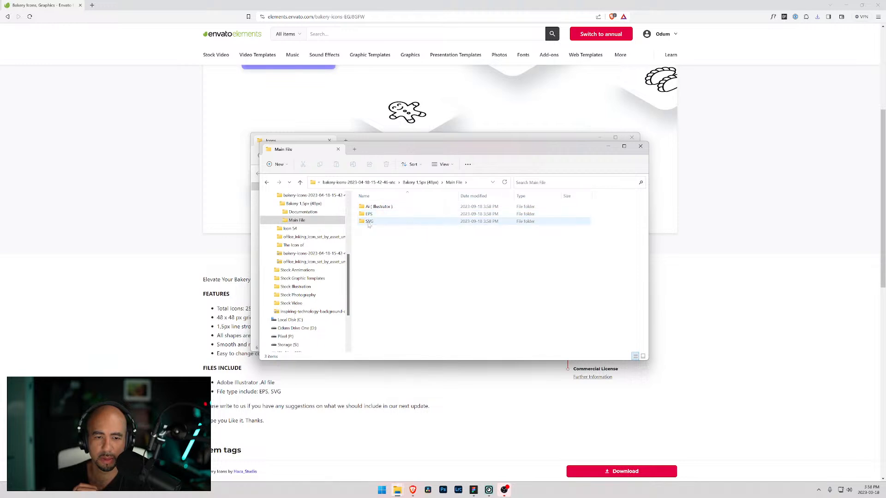
pyautogui.doubleClick(369, 221)
pyautogui.doubleClick(370, 214)
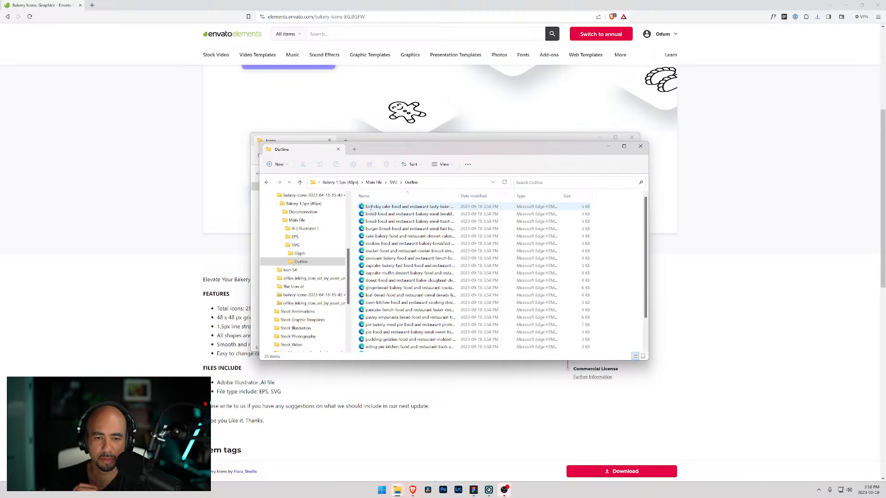
pyautogui.click(373, 208)
pyautogui.doubleClick(374, 208)
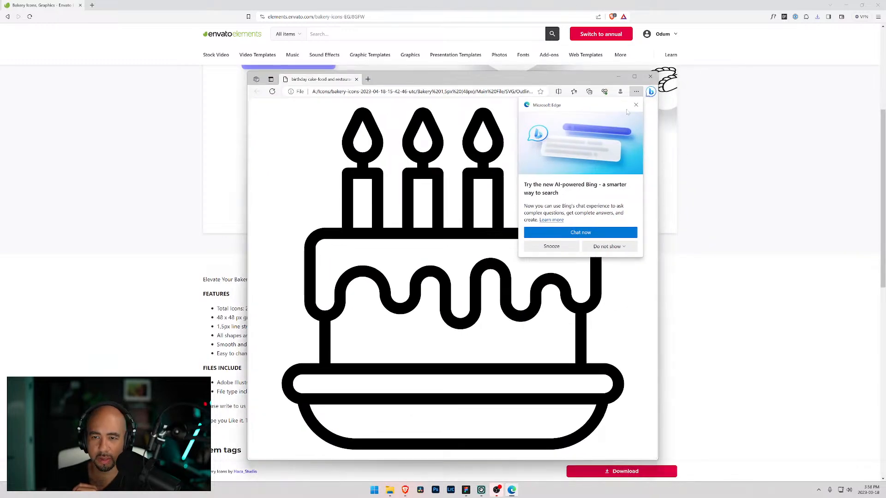
# - Close the birthday cake icon preview and browse back from the Glyph folder up to Main File
pyautogui.click(636, 106)
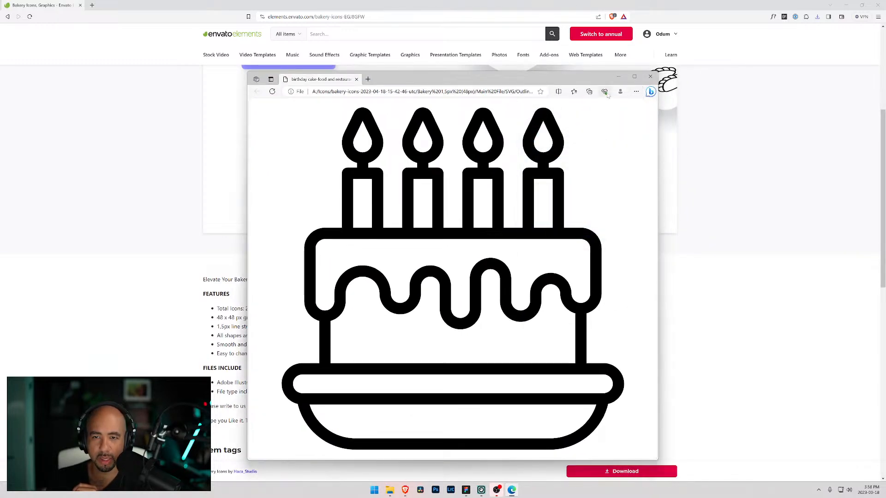
pyautogui.click(650, 77)
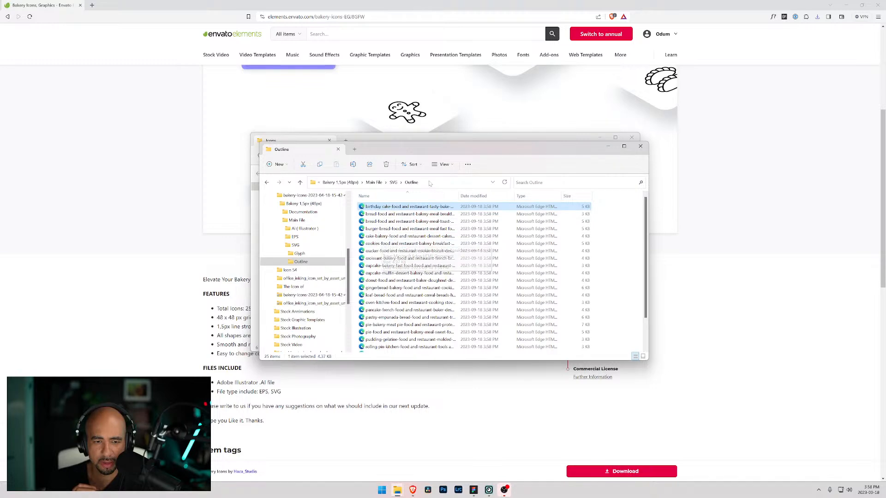
pyautogui.moveTo(435, 152); pyautogui.dragTo(419, 111)
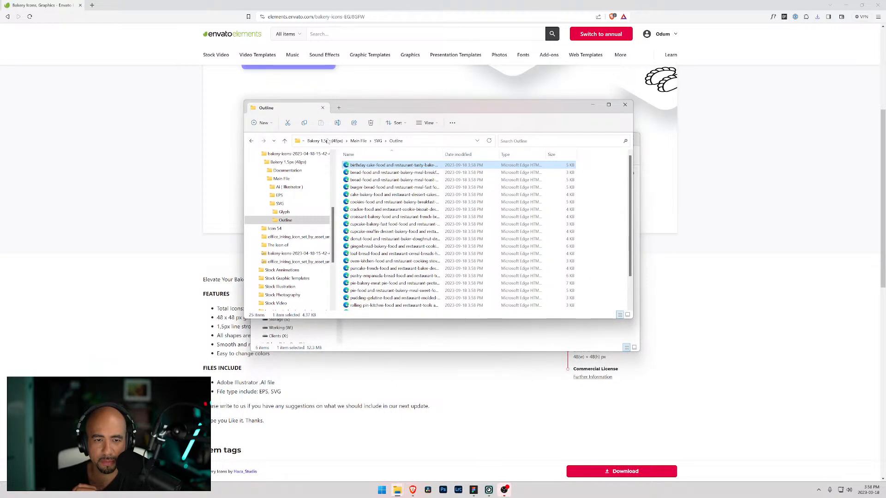
pyautogui.click(284, 212)
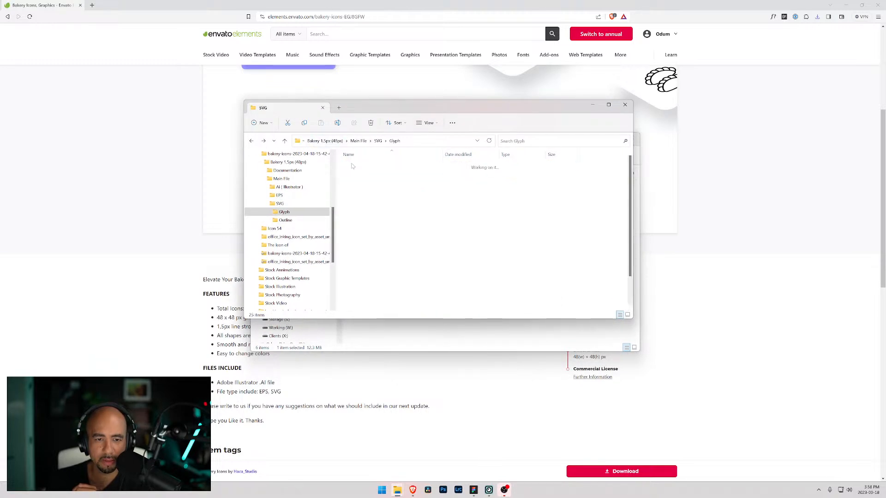
pyautogui.hotkey('alt', 'Up')
pyautogui.hotkey('alt', 'Up')
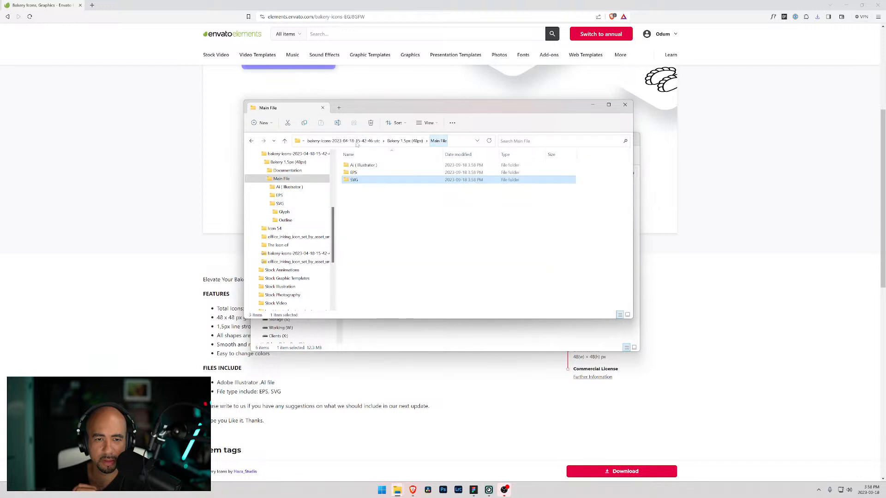
# - Open Bakery.ai from the AI (Illustrator) folder in Illustrator to view the full icon set, then close it
pyautogui.doubleClick(353, 166)
pyautogui.click(353, 167)
pyautogui.doubleClick(353, 166)
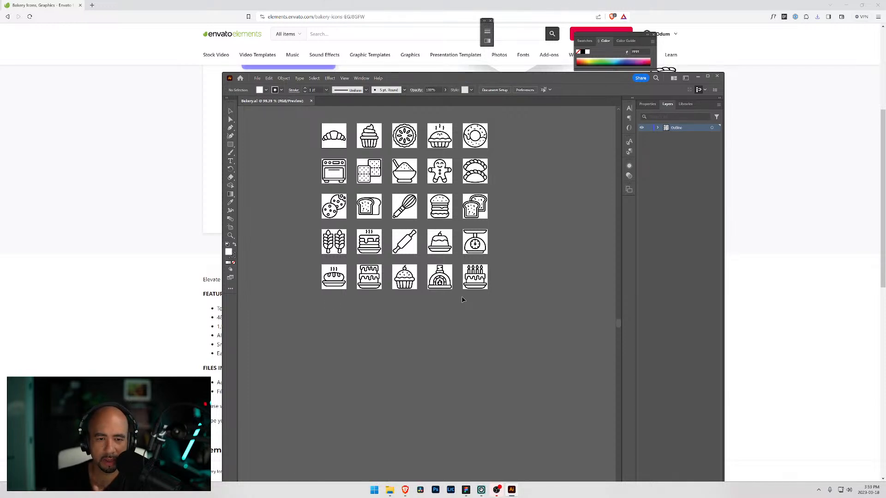
pyautogui.click(699, 79)
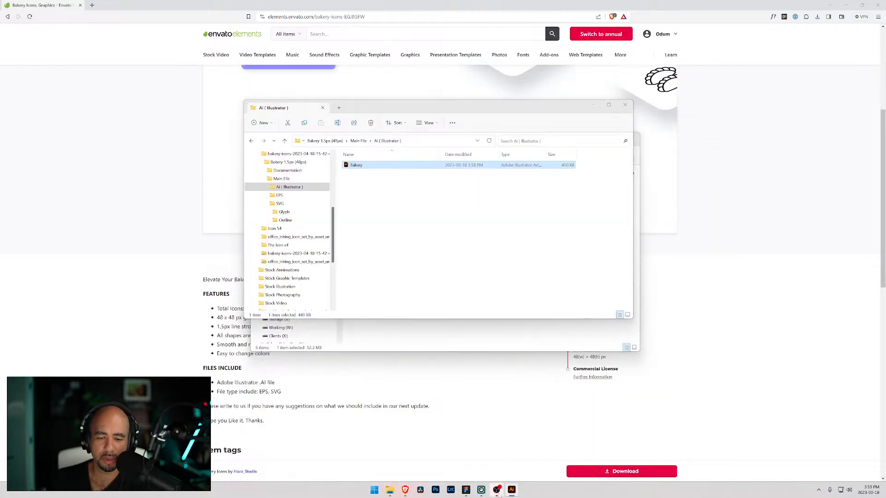
pyautogui.click(511, 490)
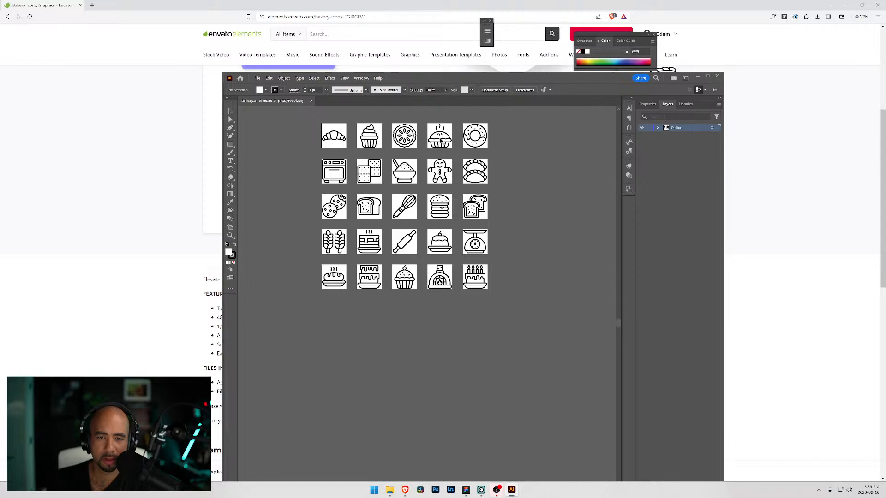
pyautogui.click(697, 76)
# - Browse graphics similar to the bakery icons on Envato Elements for a coloured icon set
pyautogui.click(168, 108)
pyautogui.scroll(-5, 207, 155)
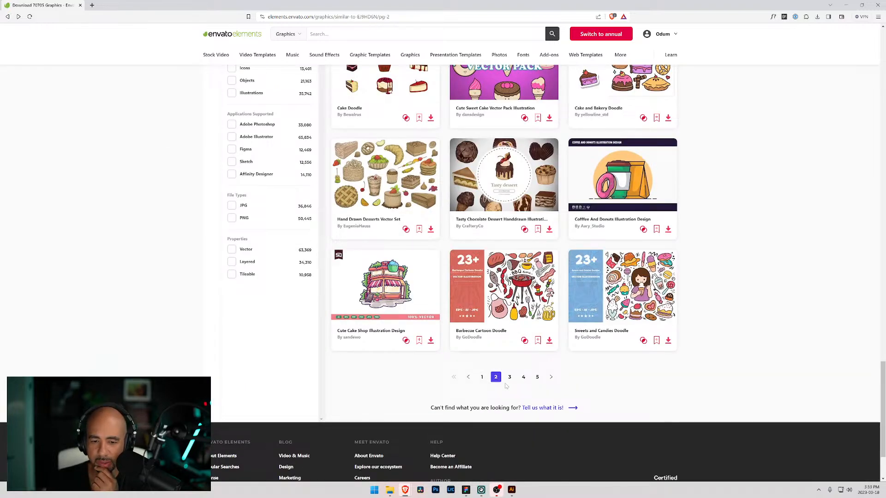
pyautogui.click(509, 377)
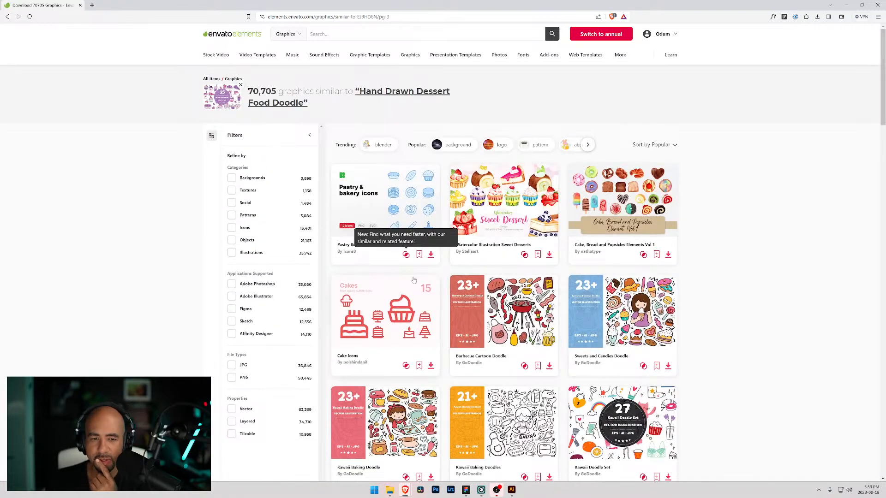
pyautogui.scroll(-3, 420, 282)
pyautogui.scroll(-5, 394, 272)
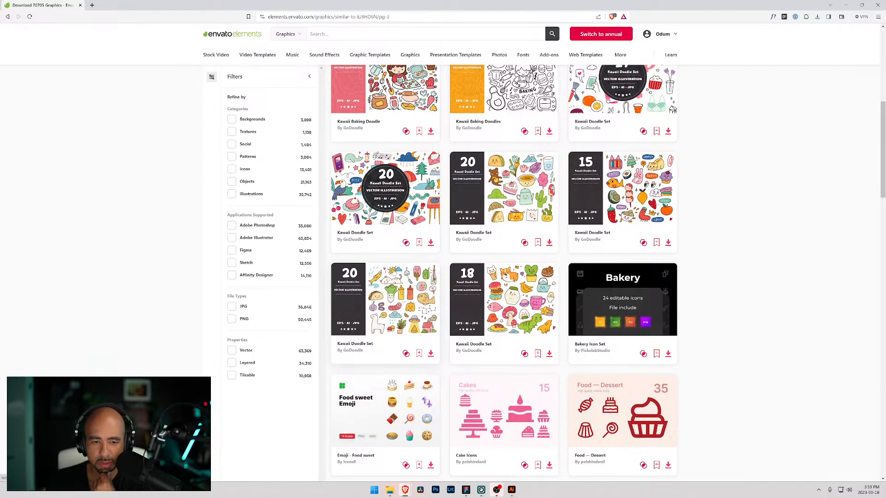
pyautogui.scroll(-4, 503, 272)
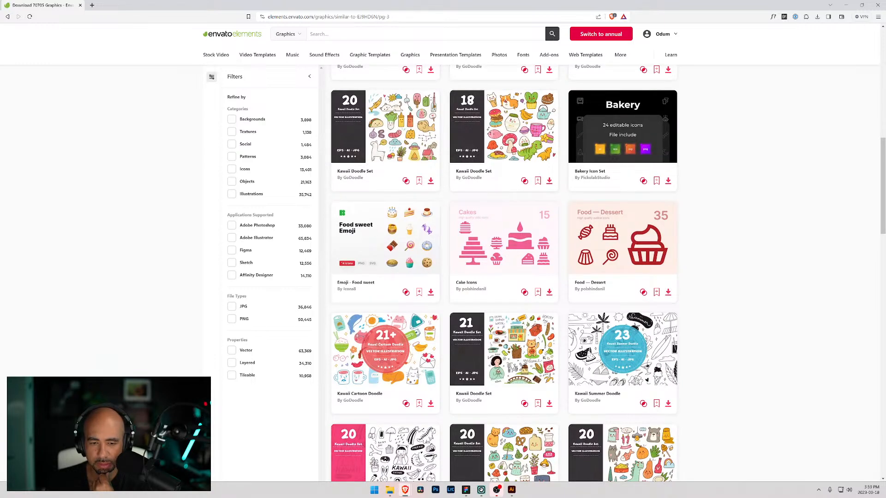
pyautogui.scroll(-4, 623, 134)
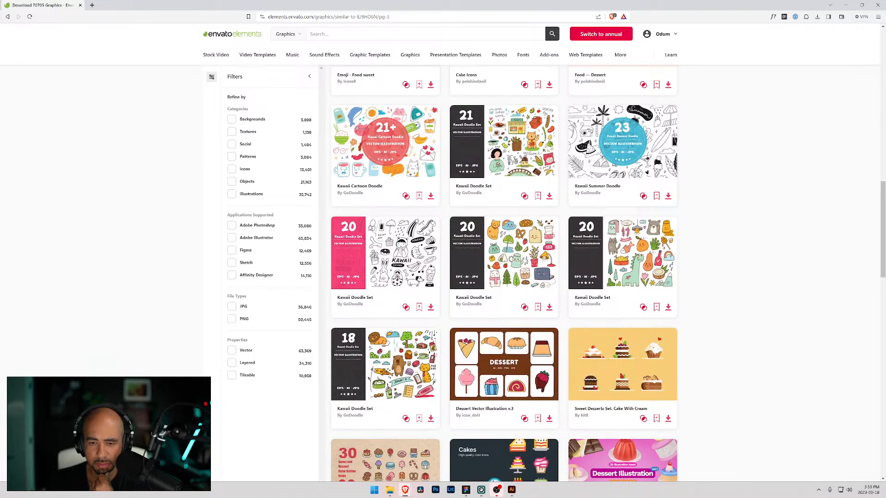
pyautogui.scroll(-4, 423, 287)
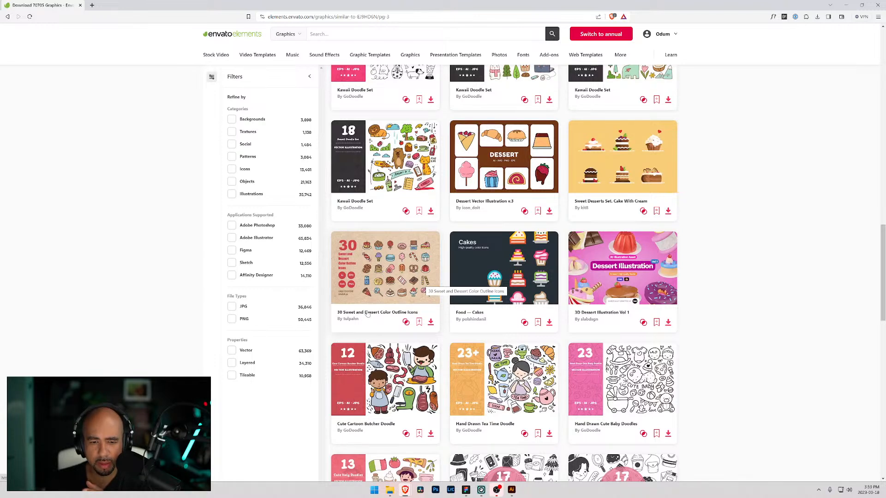
# - Open the 30 Sweet and Dessert Color Outline Icons item, preview it and download it
pyautogui.click(390, 268)
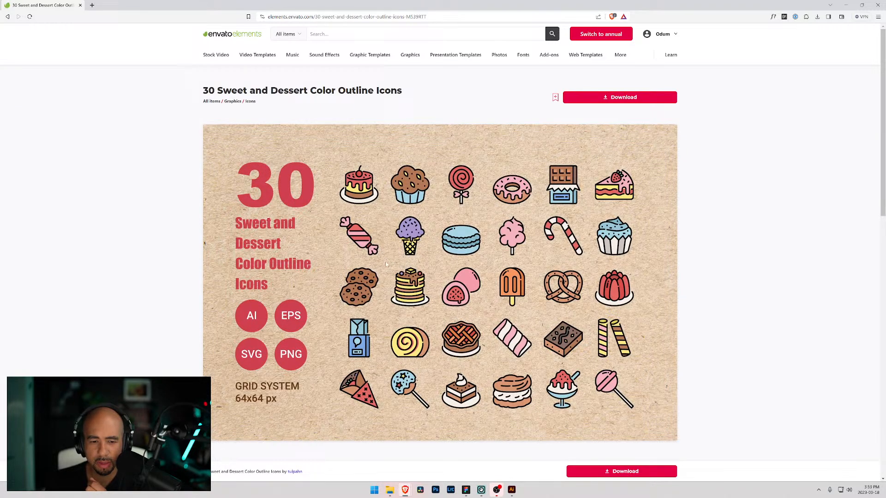
pyautogui.scroll(-2, 605, 190)
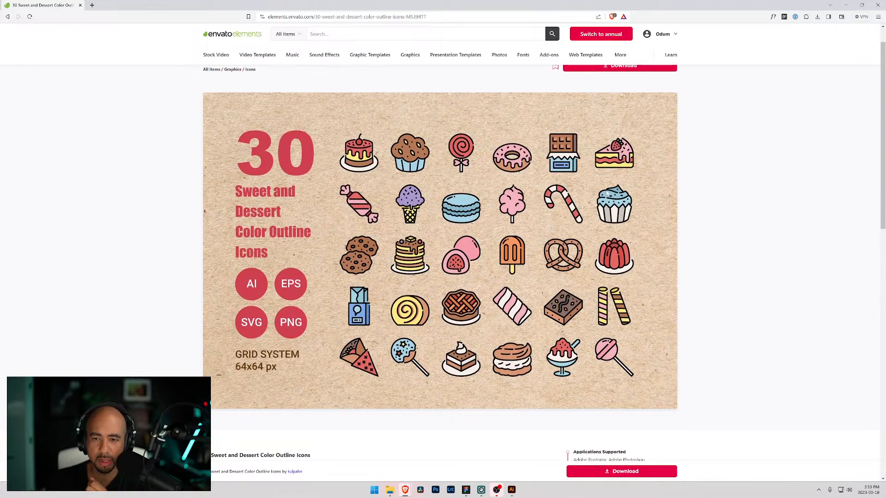
pyautogui.click(603, 92)
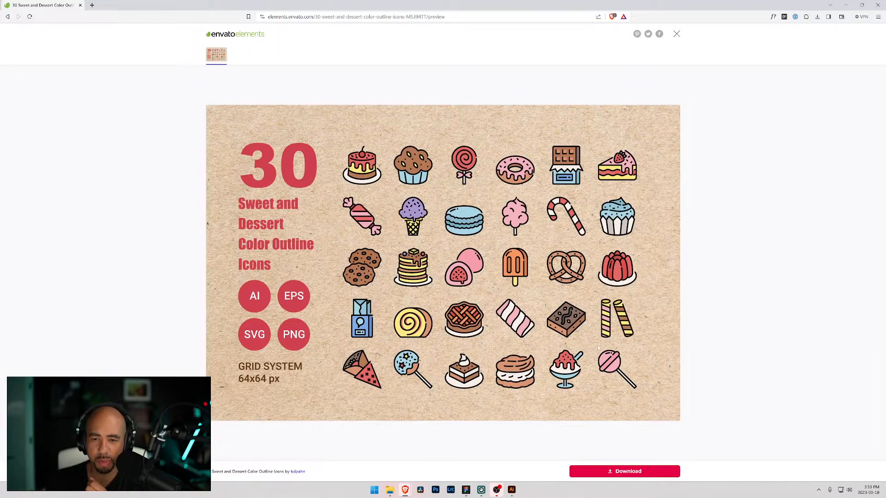
pyautogui.click(615, 471)
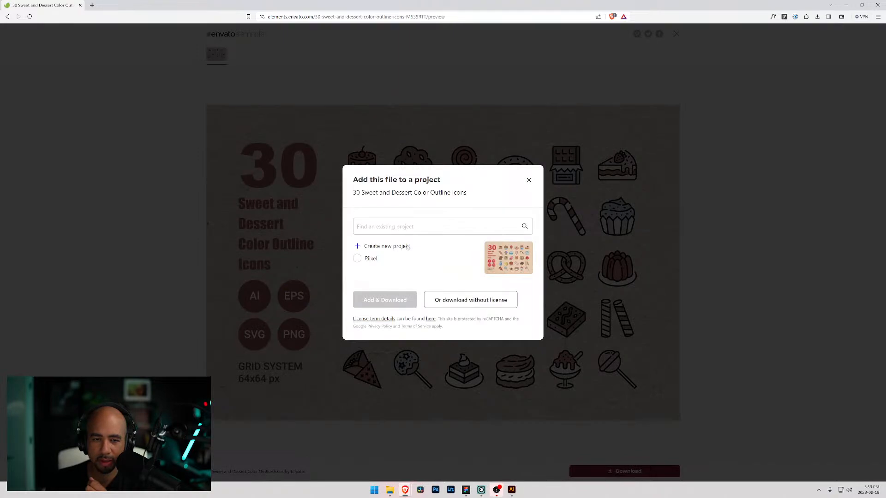
pyautogui.click(398, 305)
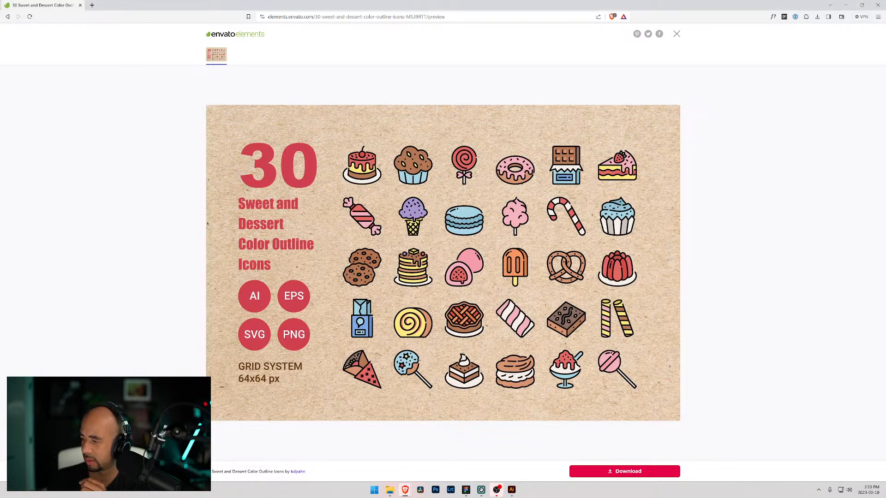
# - Show the downloaded 30-sweet-and-dessert-color-outline-icons zip in its folder and extract all of it
pyautogui.click(817, 16)
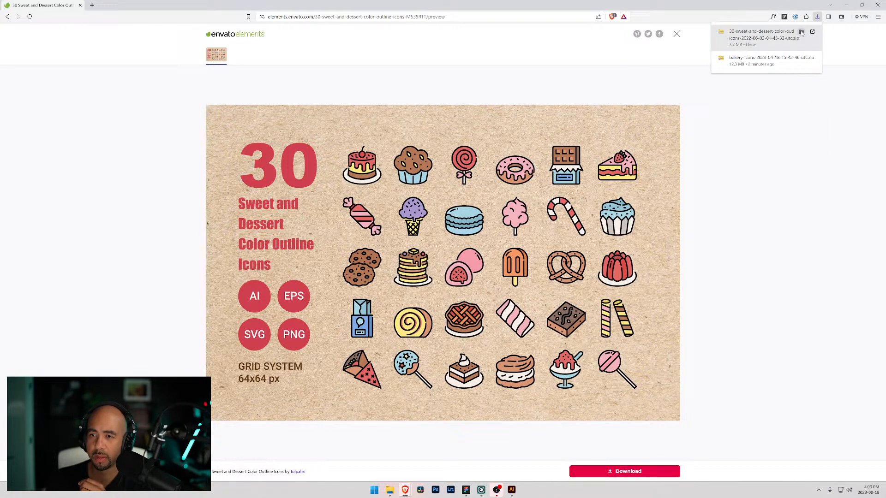
pyautogui.click(801, 32)
pyautogui.rightClick(390, 228)
pyautogui.click(414, 295)
pyautogui.click(502, 316)
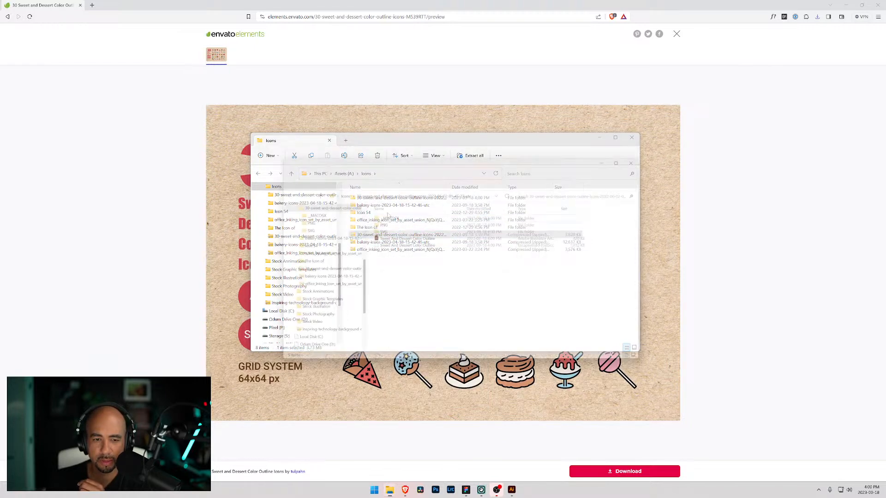
# - Open the extracted PNG folder, select the strawberry cheesecake icon and move the window to the screen edge
pyautogui.click(378, 224)
pyautogui.doubleClick(378, 224)
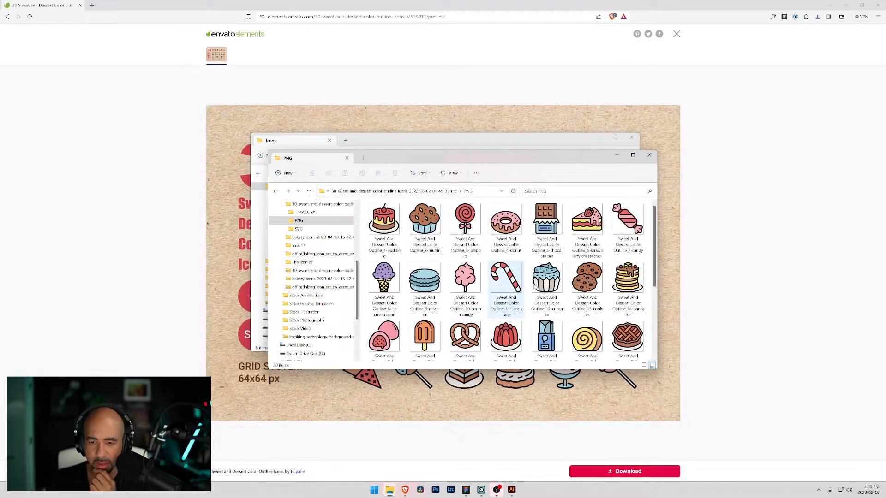
pyautogui.click(587, 231)
pyautogui.click(600, 139)
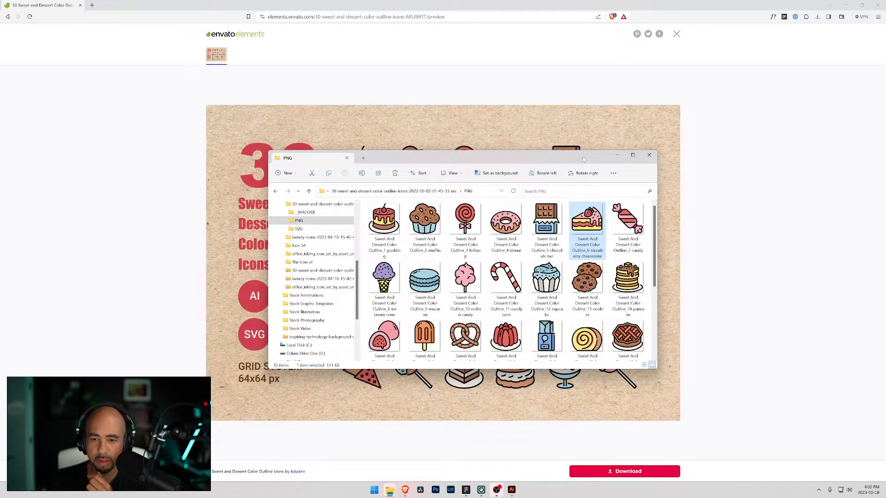
pyautogui.moveTo(577, 160); pyautogui.dragTo(885, 154)
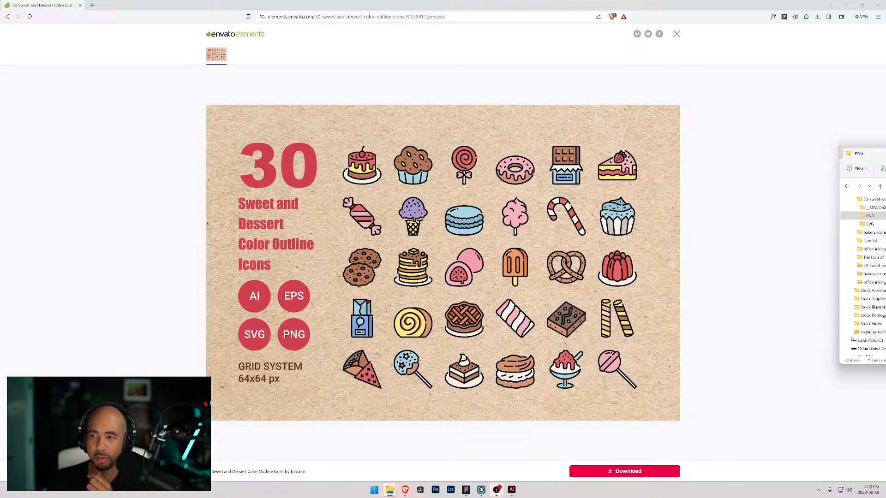
# - Drag the strawberry cheesecake PNG into the Figma canvas
pyautogui.click(846, 5)
pyautogui.click(619, 108)
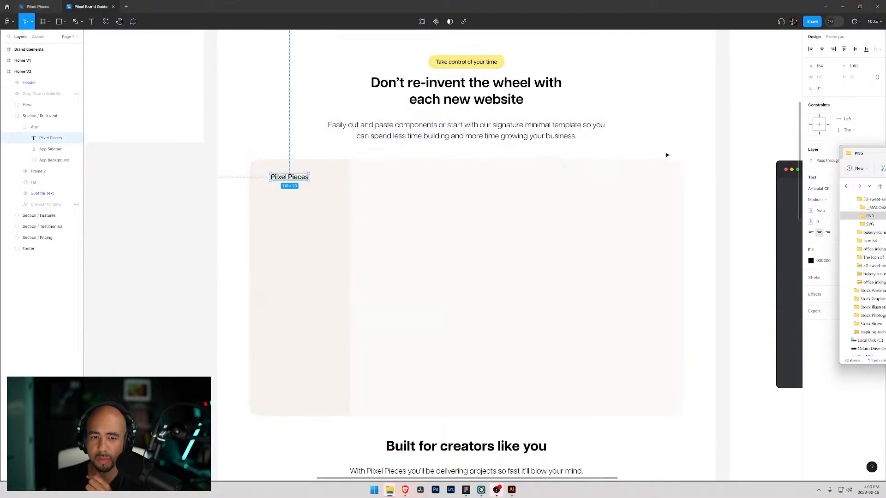
pyautogui.moveTo(876, 238); pyautogui.dragTo(301, 216)
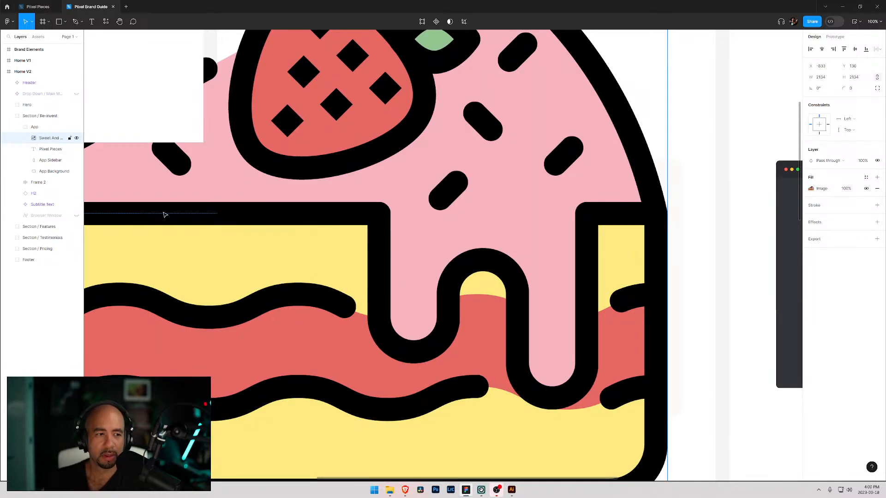
# - Scale the imported cheesecake image down to 50 × 50
pyautogui.scroll(-3, 594, 232)
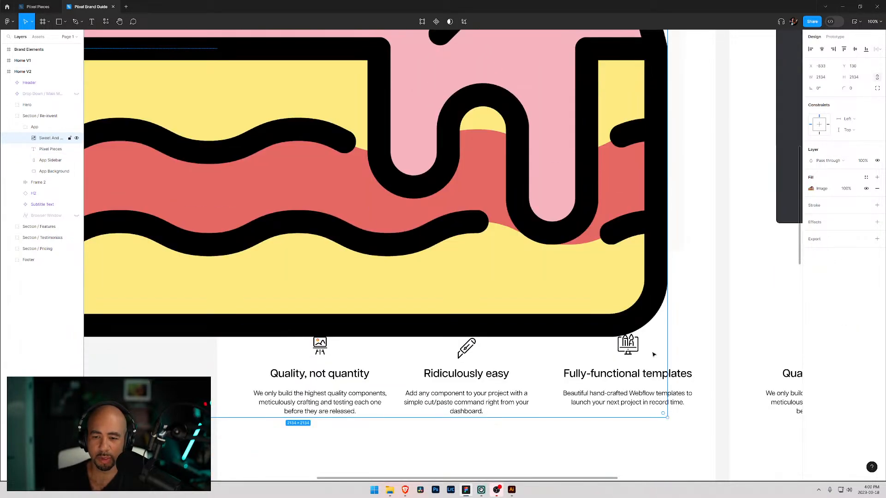
pyautogui.moveTo(668, 419); pyautogui.dragTo(390, 140)
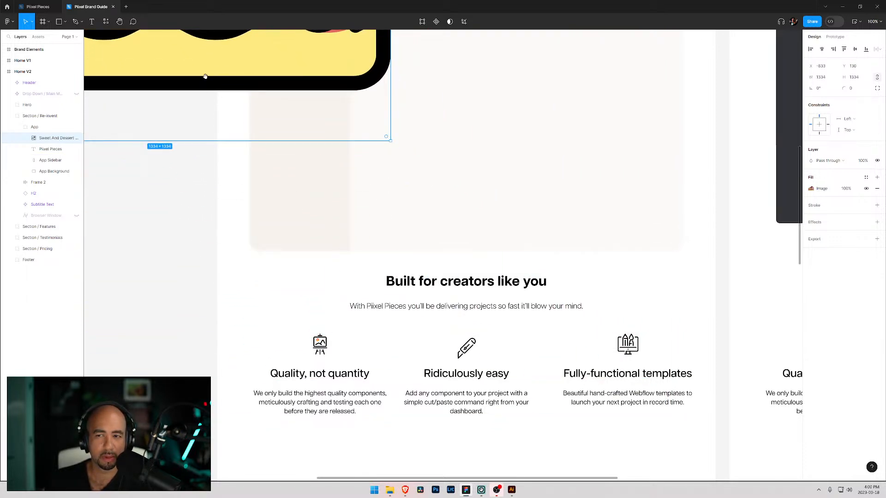
pyautogui.scroll(4, 433, 244)
pyautogui.hscroll(-5, 434, 245)
pyautogui.click(854, 77)
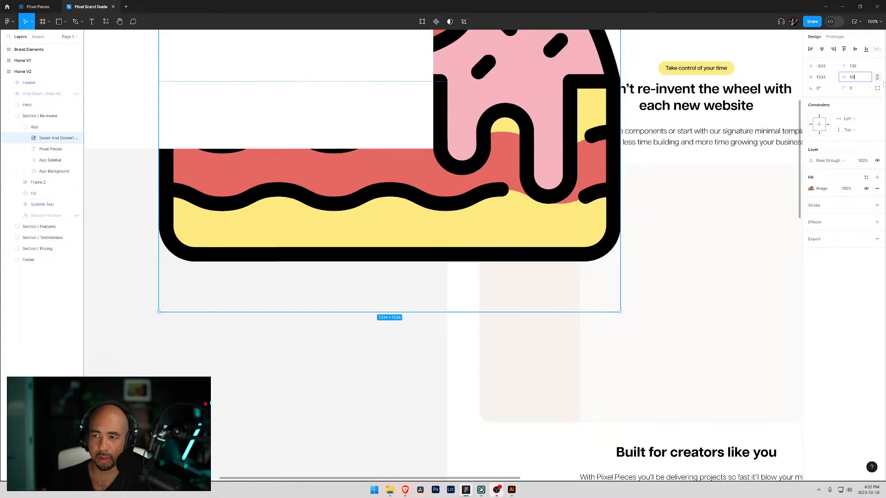
pyautogui.press('Return')
# - Move the cheesecake image into the App frame beside the Pixel Pieces logo text
pyautogui.scroll(8, 436, 235)
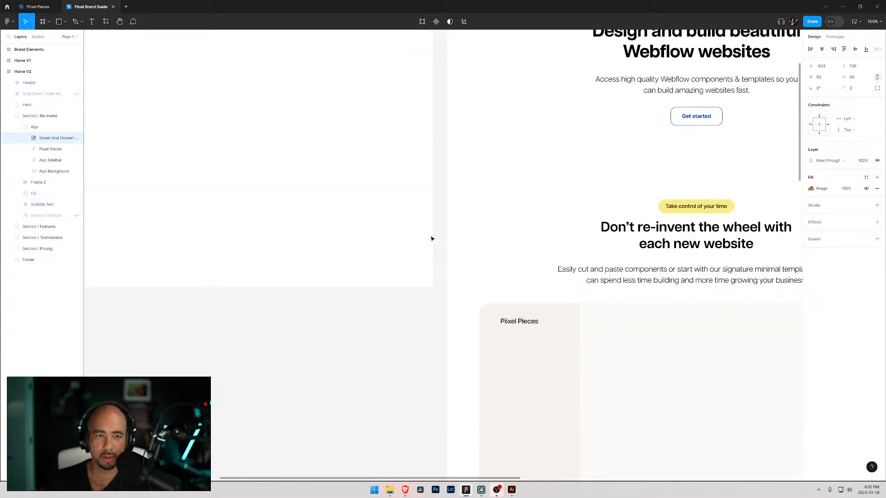
pyautogui.moveTo(168, 151); pyautogui.dragTo(585, 458)
pyautogui.scroll(-5, 524, 283)
pyautogui.scroll(-3, 523, 284)
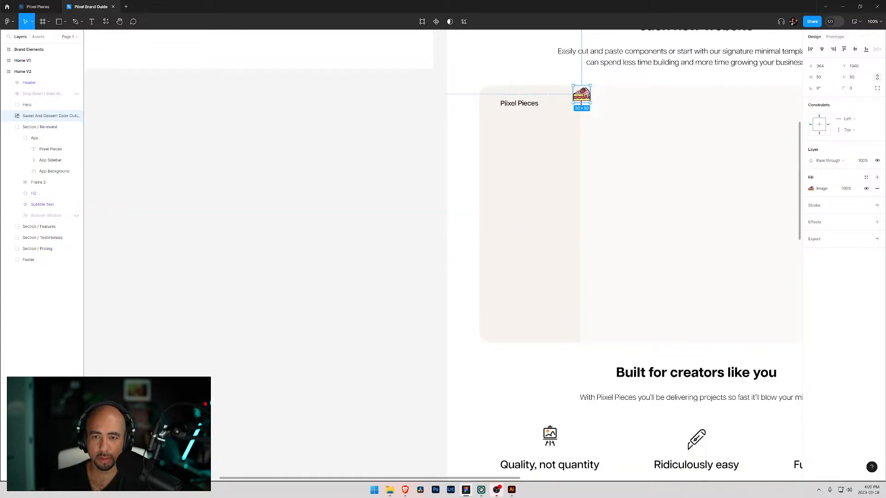
pyautogui.moveTo(581, 97); pyautogui.dragTo(503, 104)
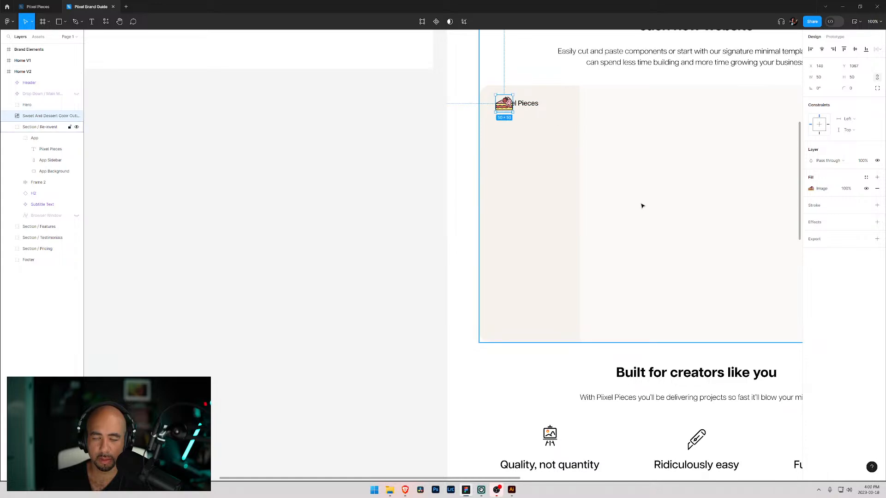
# - Resize the cheesecake icon to 24 × 24
pyautogui.scroll(1, 623, 176)
pyautogui.moveTo(622, 177); pyautogui.dragTo(296, 259)
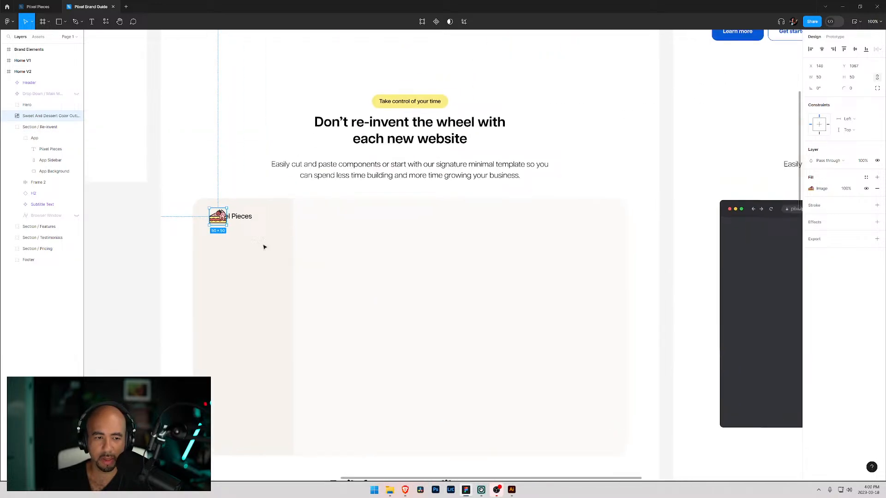
pyautogui.click(852, 77)
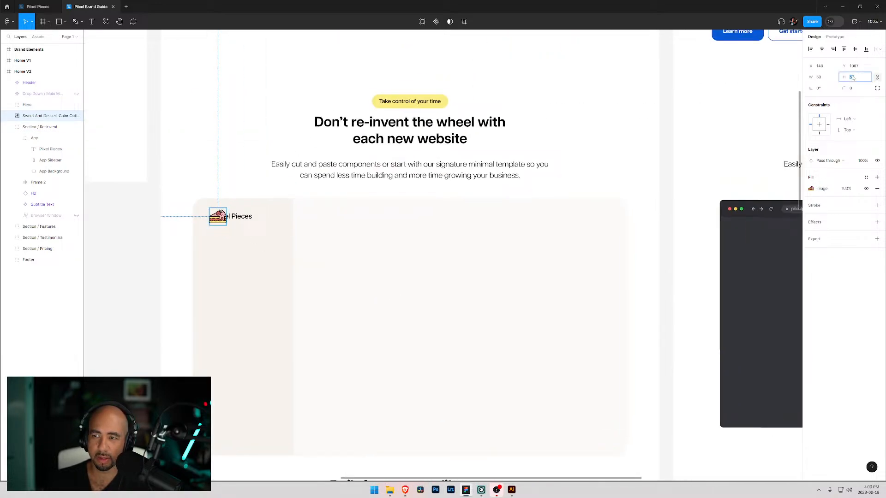
pyautogui.write('24')
pyautogui.press('Return')
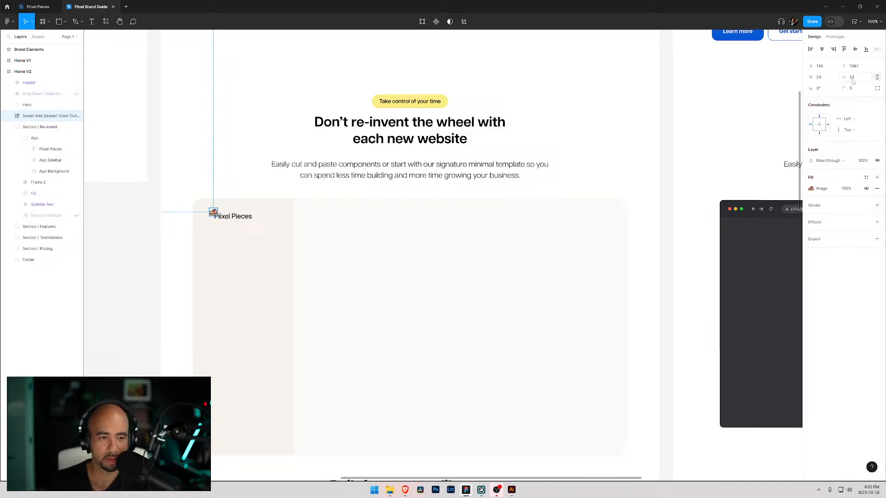
# - Nudge the cheesecake icon into place just left of the Pixel Pieces text
pyautogui.moveTo(213, 212); pyautogui.dragTo(207, 218)
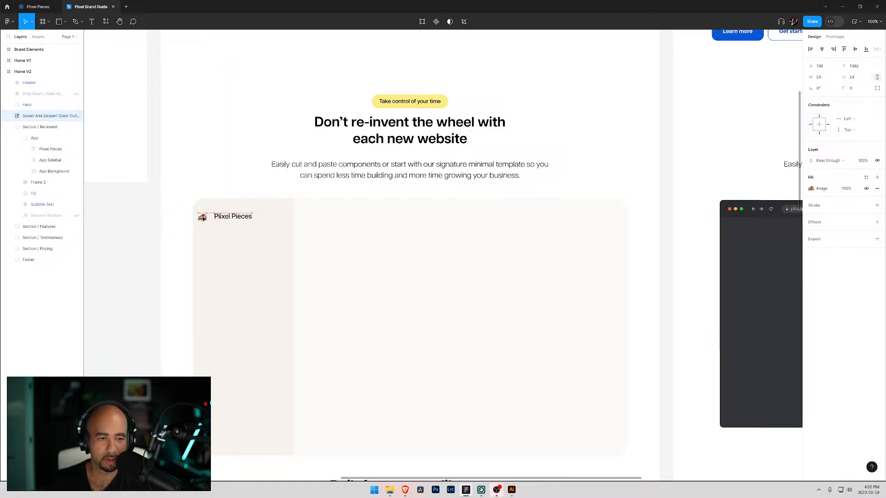
pyautogui.click(200, 203)
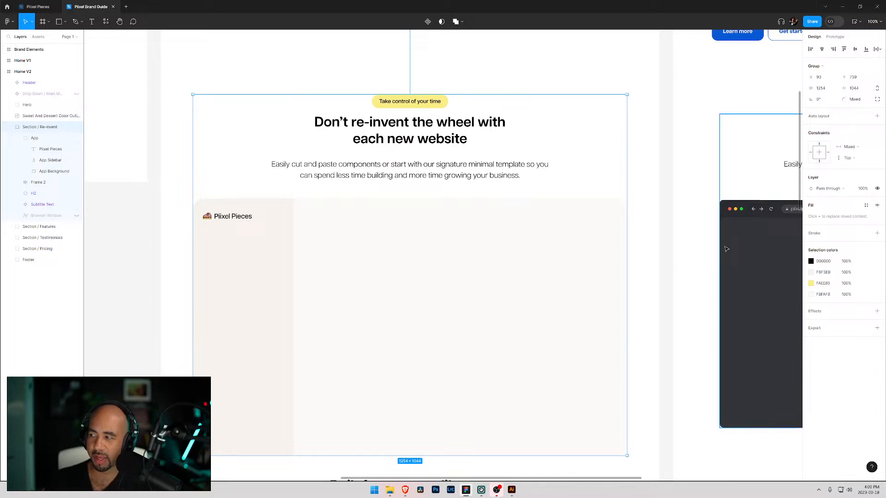
pyautogui.moveTo(226, 222)
pyautogui.mouseDown()
pyautogui.moveTo(206, 221)
pyautogui.moveTo(219, 228)
pyautogui.mouseUp()
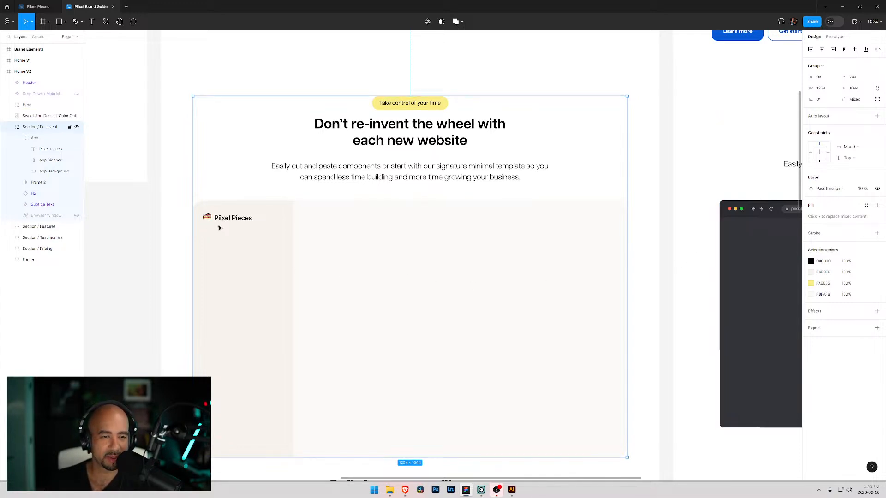
pyautogui.hotkey('ctrl', 'z')
# - Move the cheesecake icon layer into the App group and group it with the Pixel Pieces text
pyautogui.click(207, 217)
pyautogui.click(185, 223)
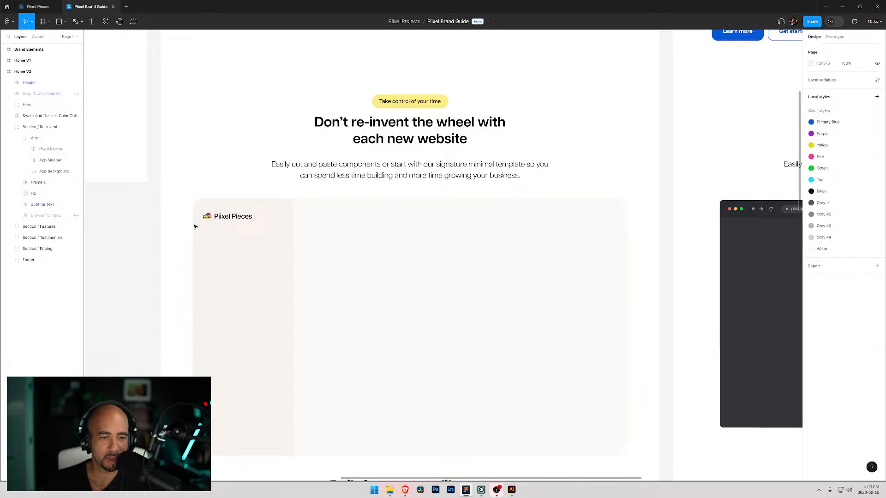
pyautogui.click(208, 216)
pyautogui.keyDown('shift'); pyautogui.click(230, 220); pyautogui.keyUp('shift')
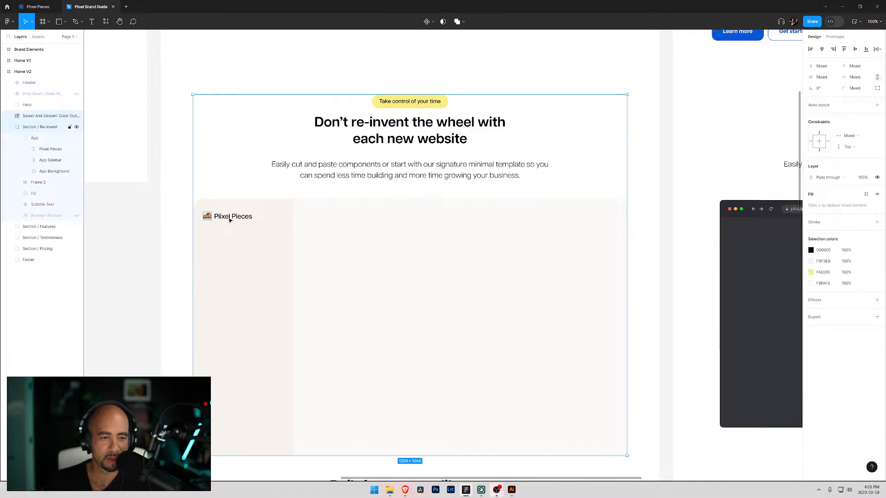
pyautogui.keyDown('shift'); pyautogui.click(207, 217); pyautogui.keyUp('shift')
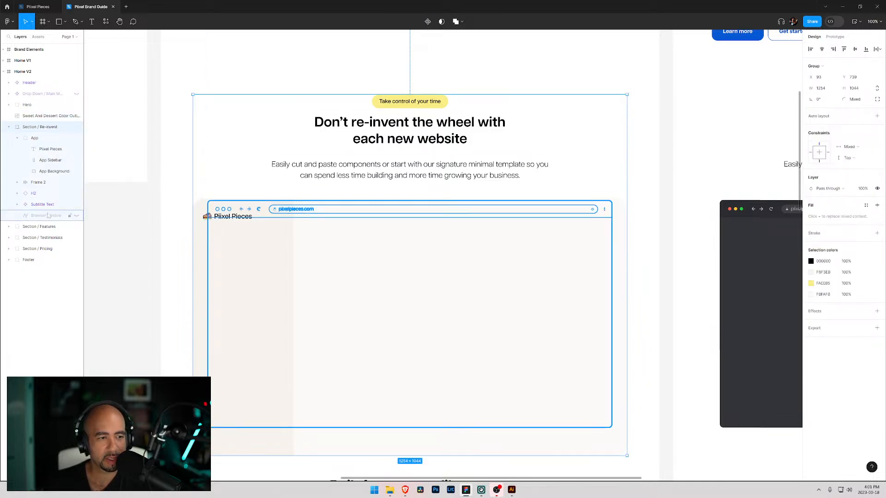
pyautogui.click(34, 117)
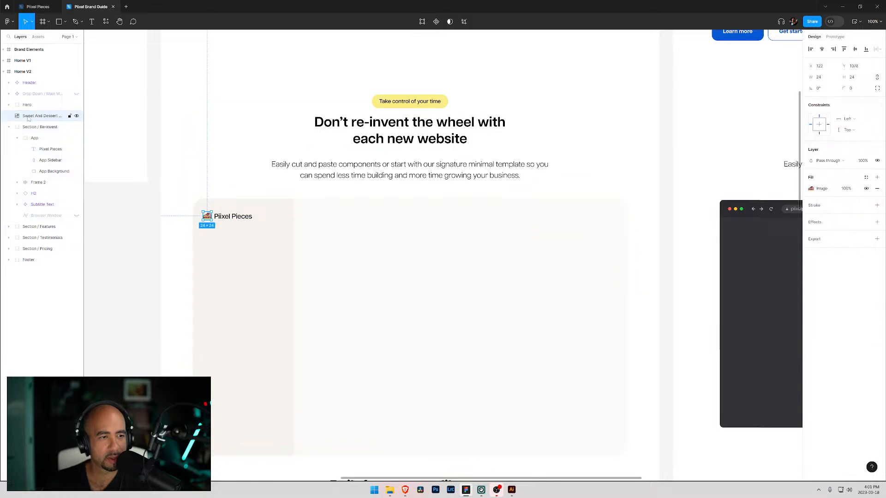
pyautogui.moveTo(29, 119); pyautogui.dragTo(46, 150)
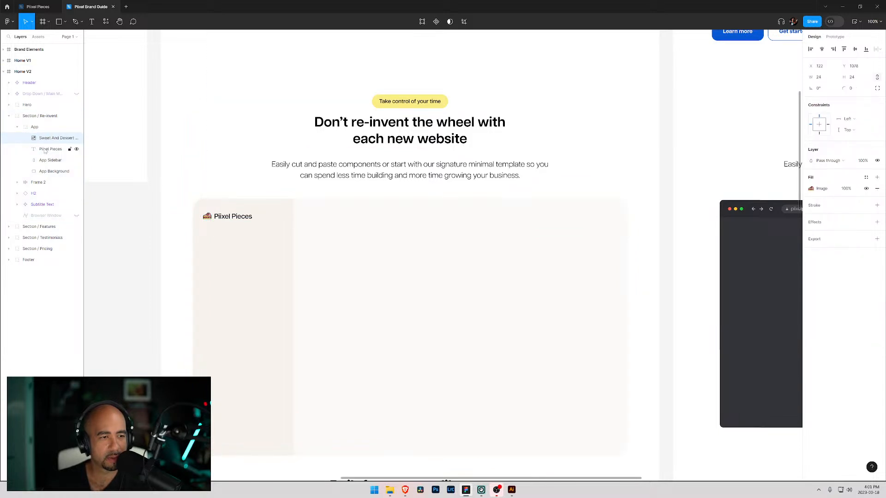
pyautogui.keyDown('shift'); pyautogui.click(46, 148); pyautogui.keyUp('shift')
pyautogui.hotkey('ctrl', 'g')
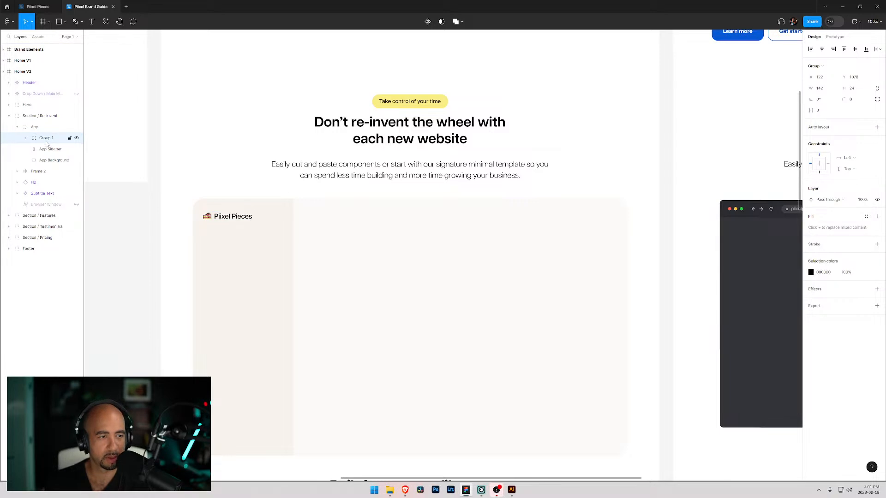
# - Rename the new group to Logo
pyautogui.doubleClick(48, 139)
pyautogui.write('L')
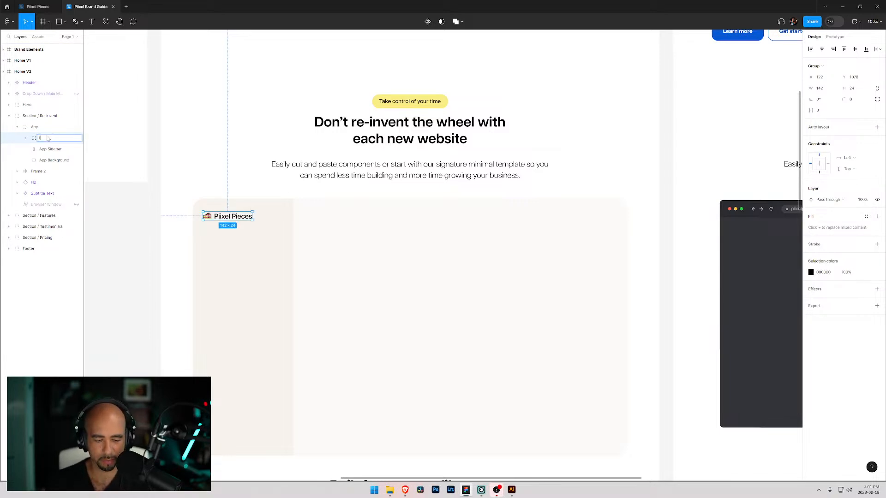
pyautogui.write('ogo')
pyautogui.press('Return')
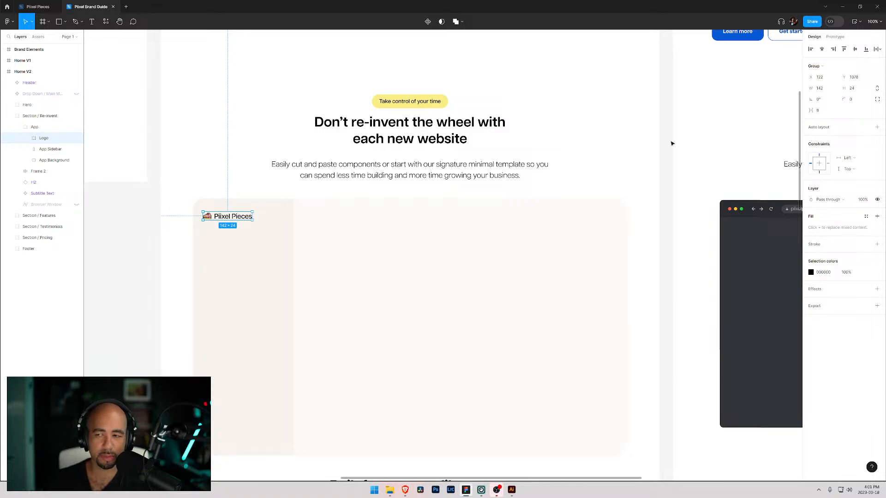
# - Nudge the Logo group slightly right and up within the app sidebar
pyautogui.click(25, 138)
pyautogui.press('Return')
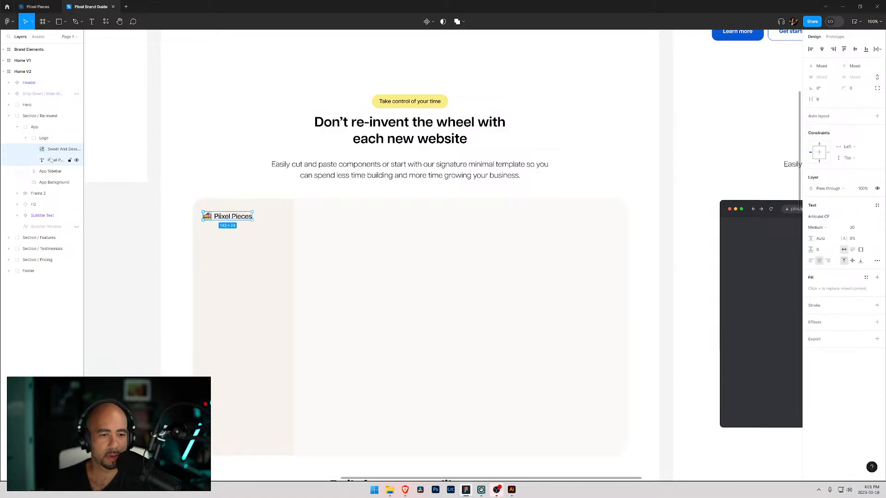
pyautogui.click(878, 49)
pyautogui.click(802, 72)
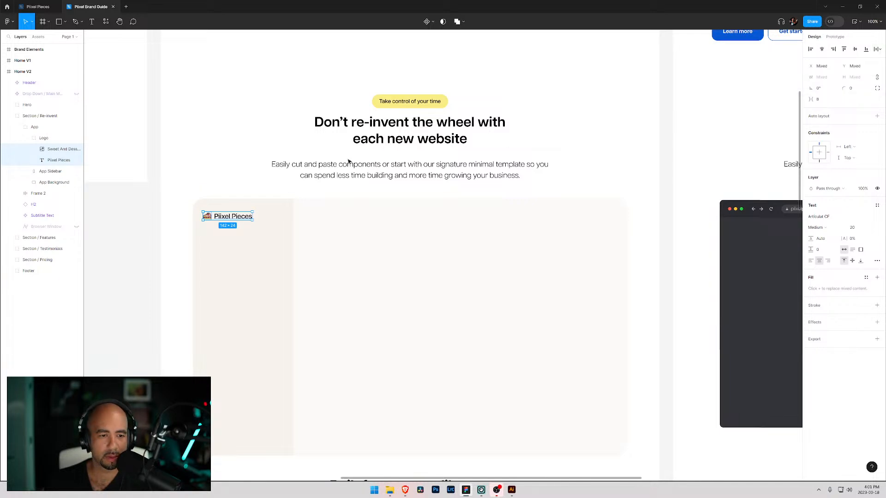
pyautogui.click(42, 138)
pyautogui.click(26, 138)
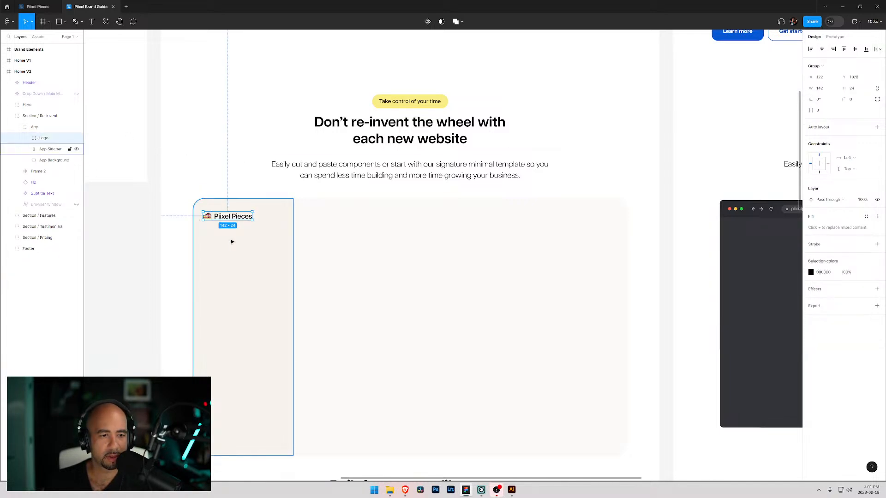
pyautogui.moveTo(217, 218); pyautogui.dragTo(220, 216)
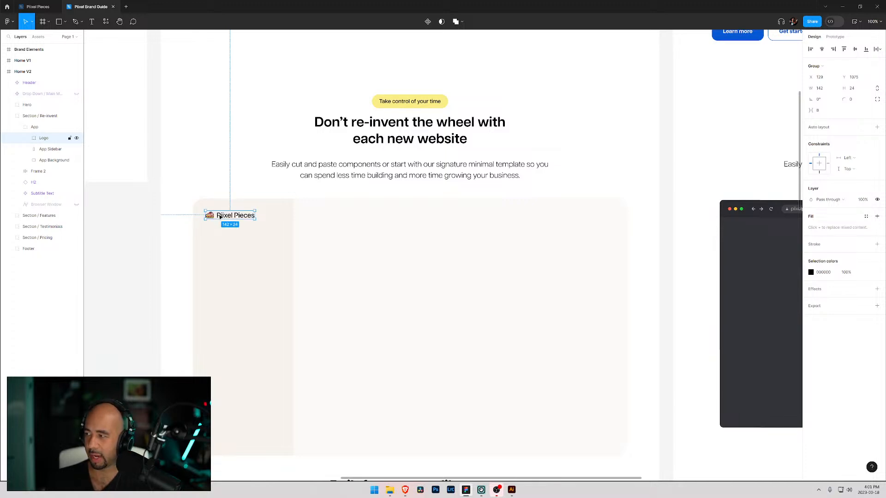
# - Add a text label reading Components in the app sidebar below the logo
pyautogui.click(225, 253)
pyautogui.press('t')
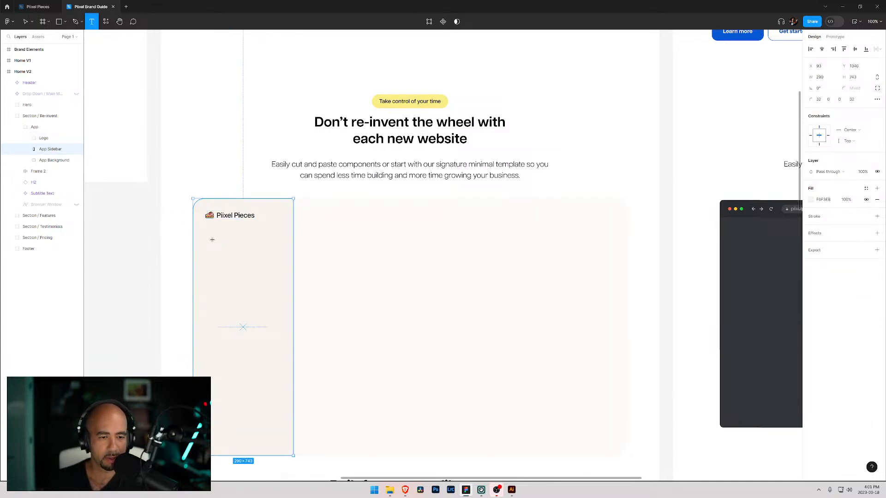
pyautogui.click(199, 241)
pyautogui.write('Comp')
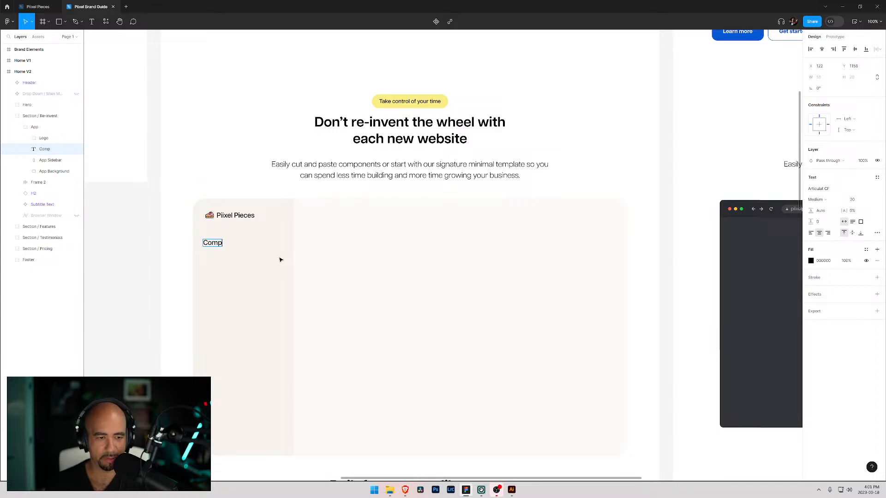
pyautogui.write('onents')
# - Set the Components label to Normal weight at size 16 and move it to align under the logo
pyautogui.doubleClick(212, 245)
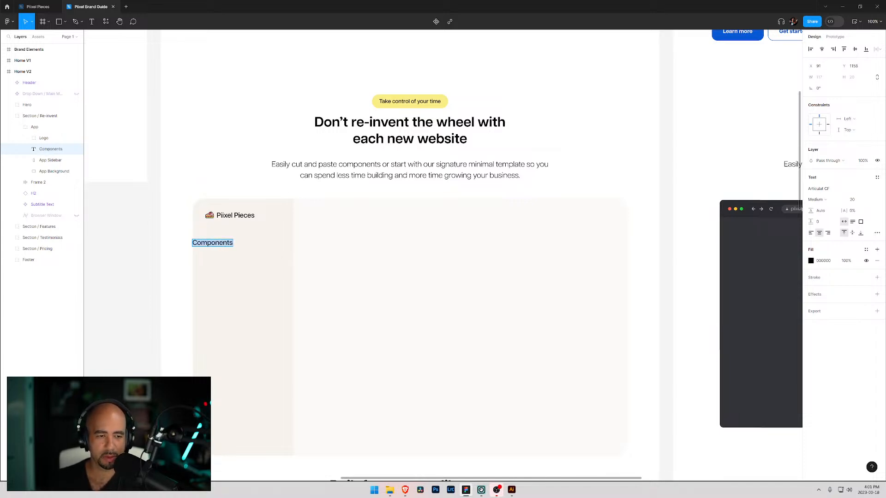
pyautogui.click(831, 202)
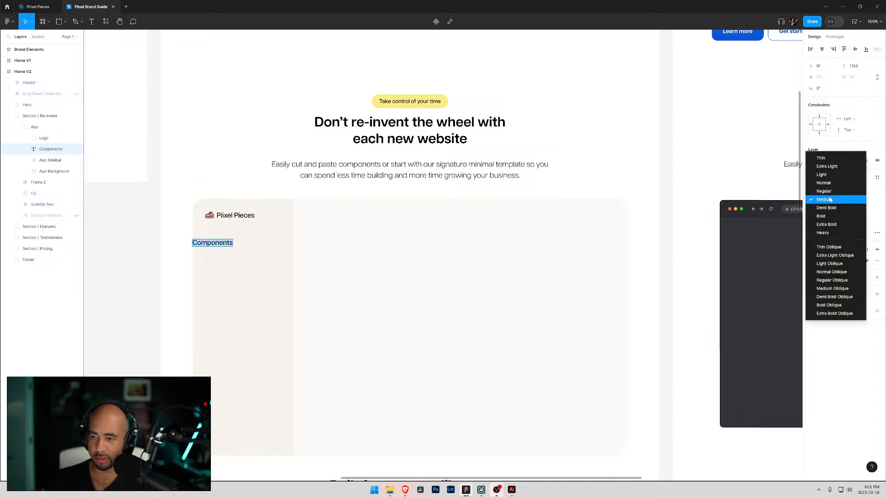
pyautogui.click(821, 184)
pyautogui.click(868, 202)
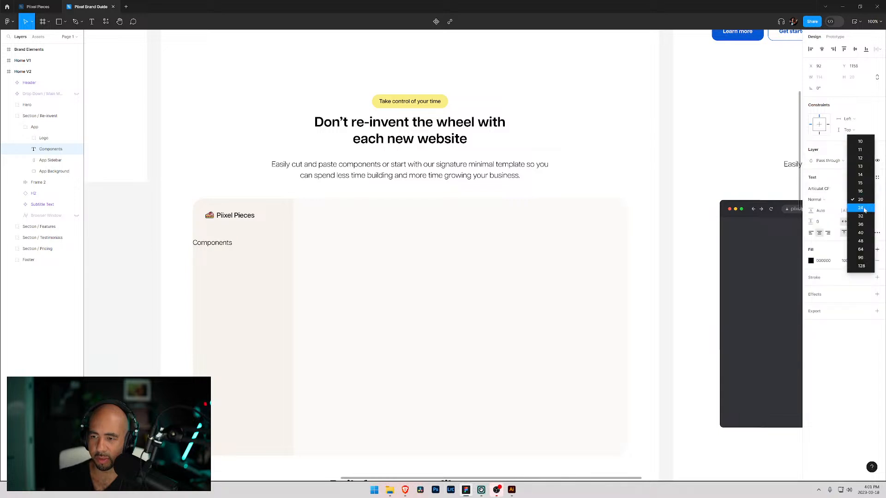
pyautogui.click(858, 190)
pyautogui.write('v')
pyautogui.press('Escape')
pyautogui.moveTo(209, 243); pyautogui.dragTo(219, 245)
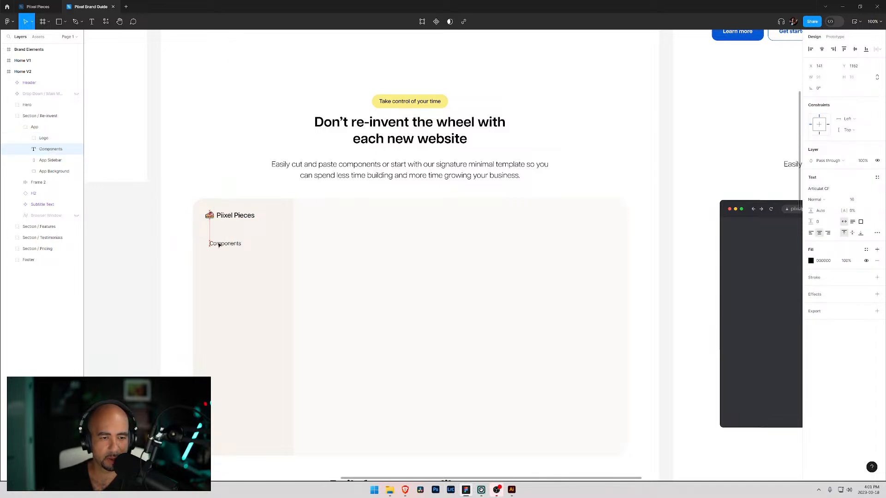
# - Open the Icons folder in File Explorer, browse into the full icon set under The Icon of, and place the window beside the canvas
pyautogui.moveTo(390, 493)
pyautogui.click(398, 436)
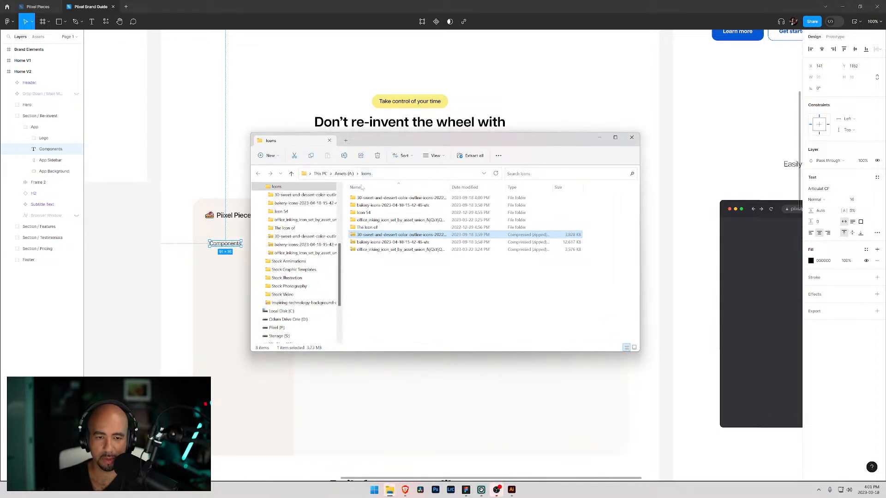
pyautogui.doubleClick(367, 227)
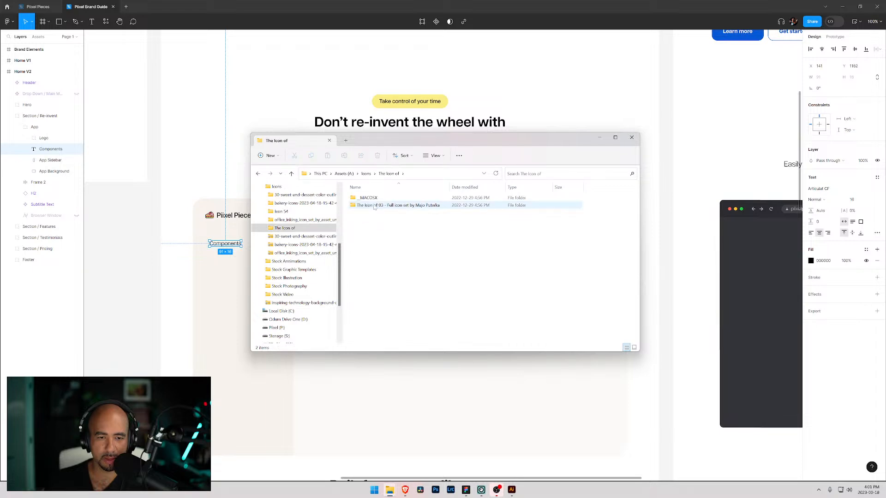
pyautogui.doubleClick(375, 206)
pyautogui.moveTo(396, 140); pyautogui.dragTo(885, 147)
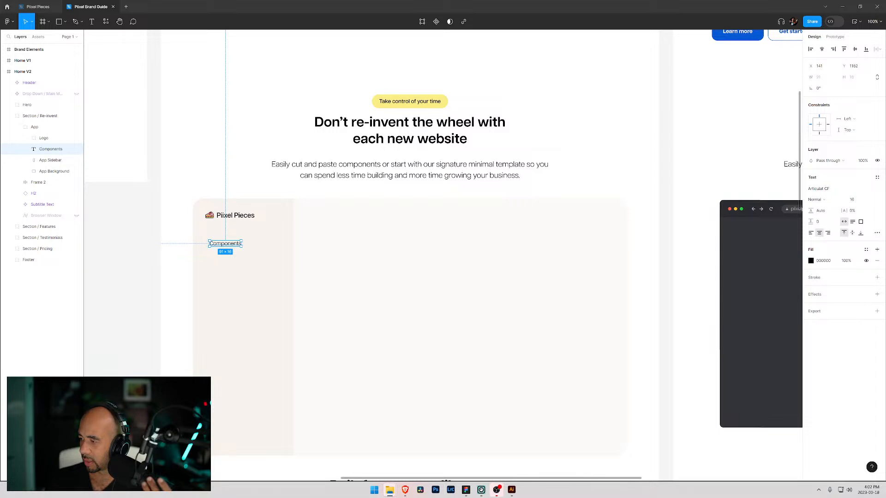
# - Drag the documents, dashboard, settings and heart outlined icons from the icon set into the app sidebar
pyautogui.moveTo(865, 311); pyautogui.dragTo(216, 313)
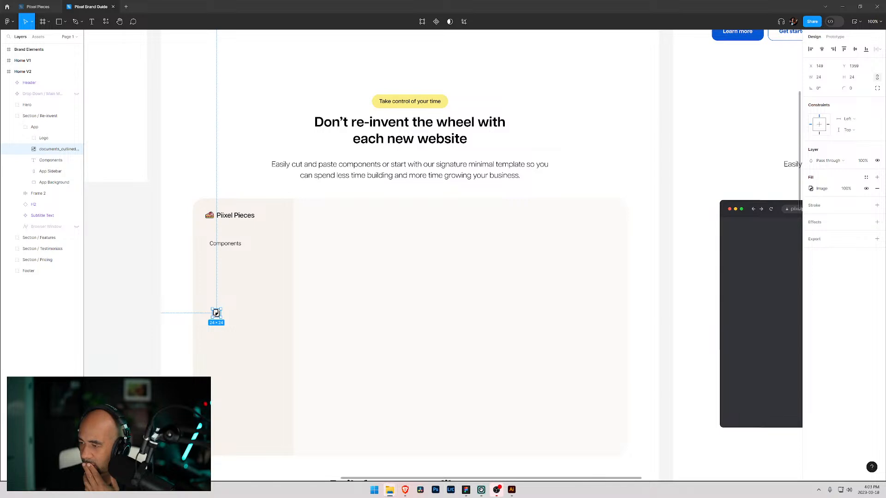
pyautogui.moveTo(336, 311); pyautogui.dragTo(207, 263)
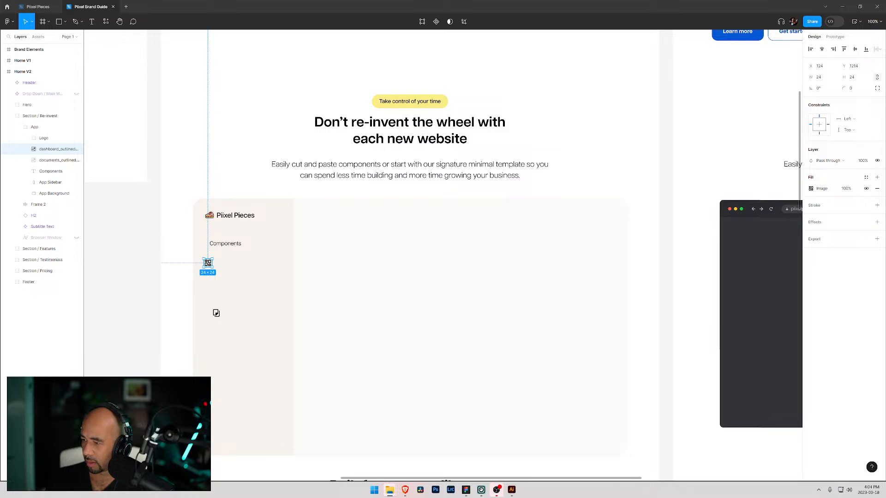
pyautogui.moveTo(885, 393); pyautogui.dragTo(224, 329)
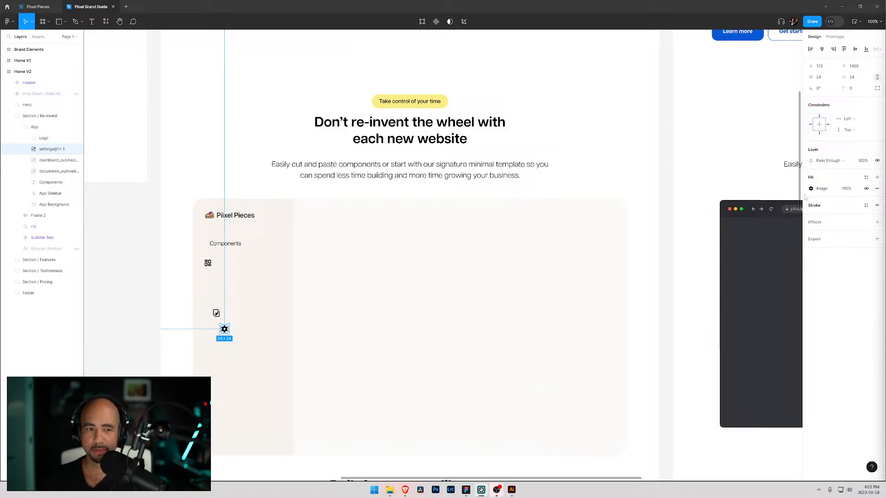
pyautogui.moveTo(224, 330); pyautogui.dragTo(209, 293)
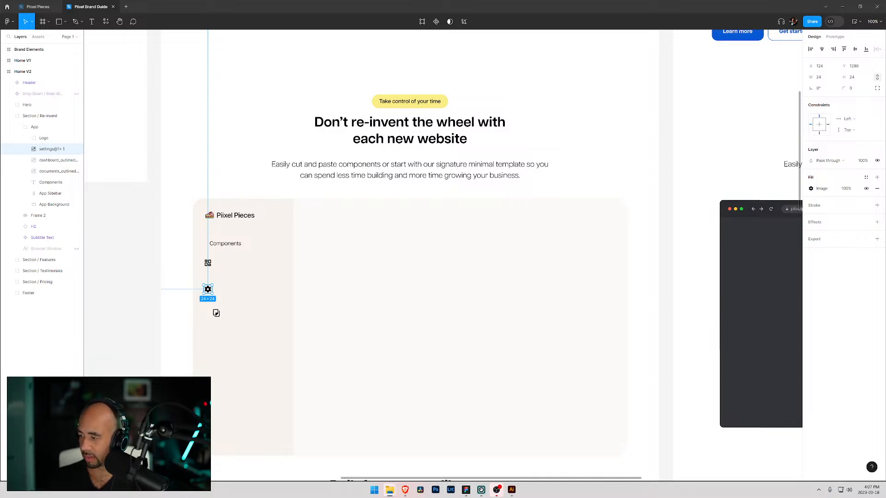
pyautogui.moveTo(591, 378); pyautogui.dragTo(210, 334)
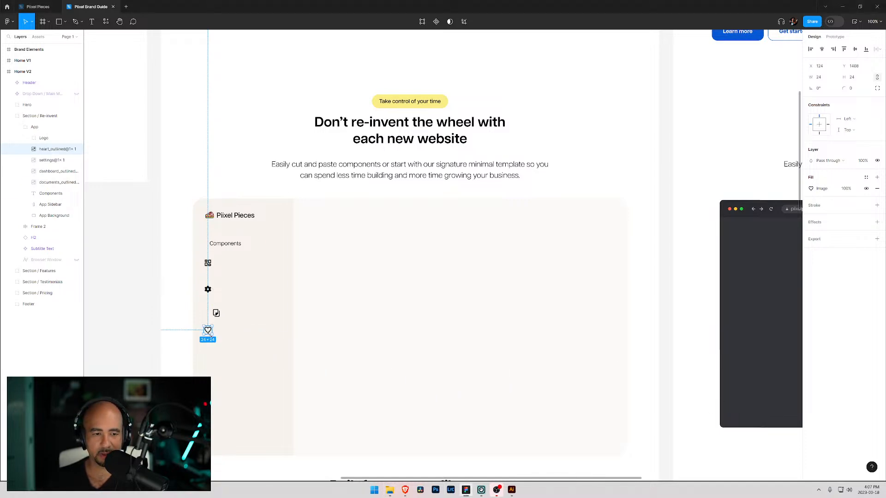
# - Resize all four sidebar icons to 16 × 16
pyautogui.click(207, 263)
pyautogui.keyDown('shift'); pyautogui.click(207, 290); pyautogui.keyUp('shift')
pyautogui.keyDown('shift'); pyautogui.click(216, 314); pyautogui.keyUp('shift')
pyautogui.keyDown('shift'); pyautogui.click(208, 330); pyautogui.keyUp('shift')
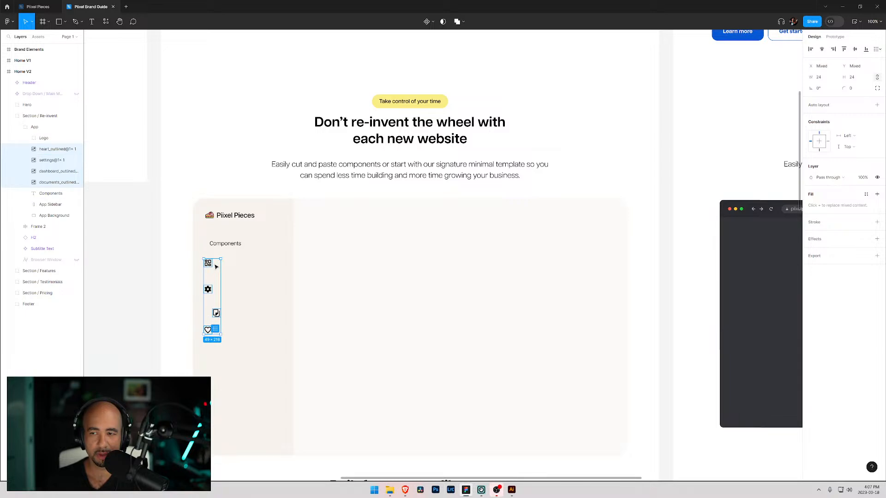
pyautogui.click(863, 78)
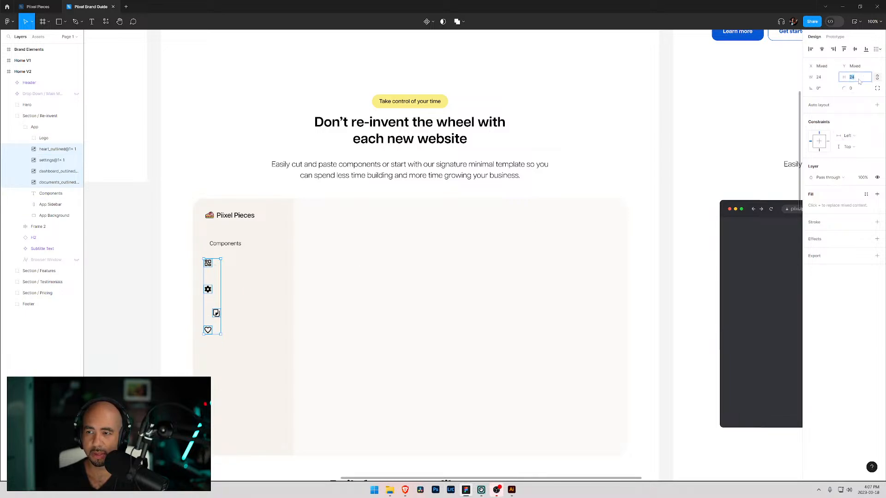
pyautogui.write('16')
pyautogui.press('Return')
pyautogui.click(248, 294)
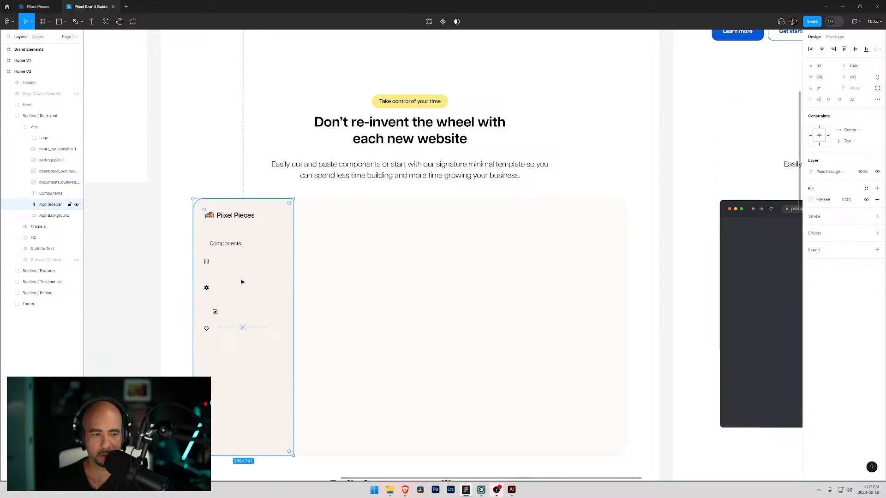
# - Move the dashboard icon beside the Components label
pyautogui.moveTo(206, 263); pyautogui.dragTo(204, 246)
pyautogui.click(229, 262)
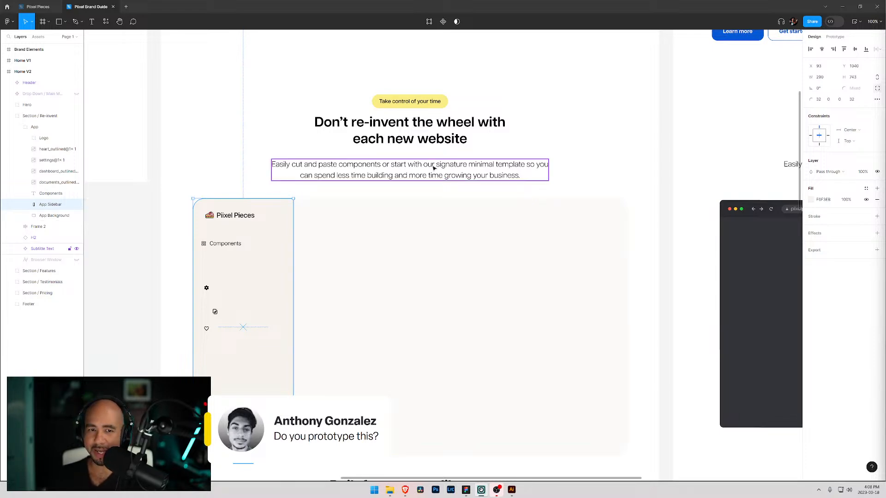
pyautogui.scroll(3, 326, 192)
pyautogui.scroll(3, 328, 197)
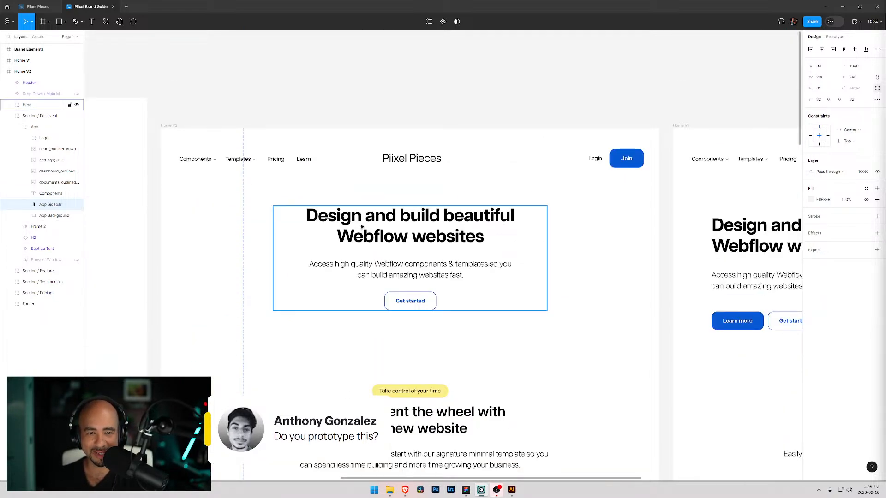
pyautogui.scroll(-2, 332, 222)
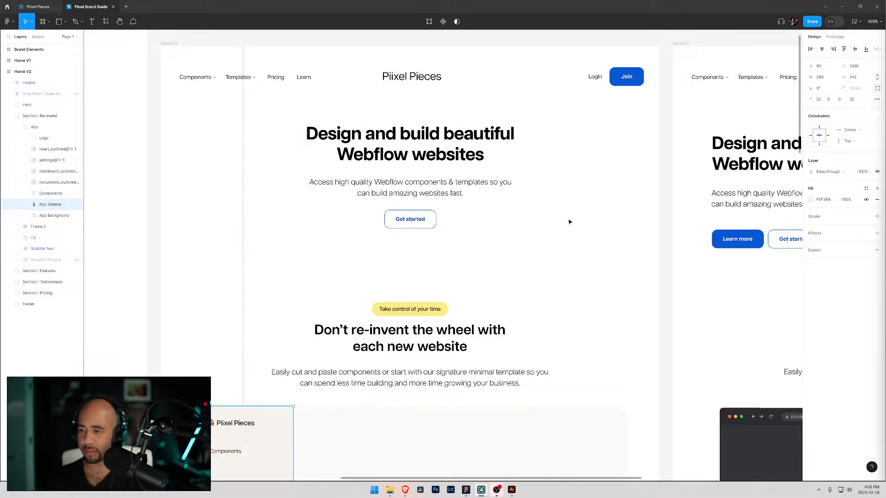
# - Move the settings icon up to sit just below the Components label in the sidebar
pyautogui.scroll(-5, 283, 280)
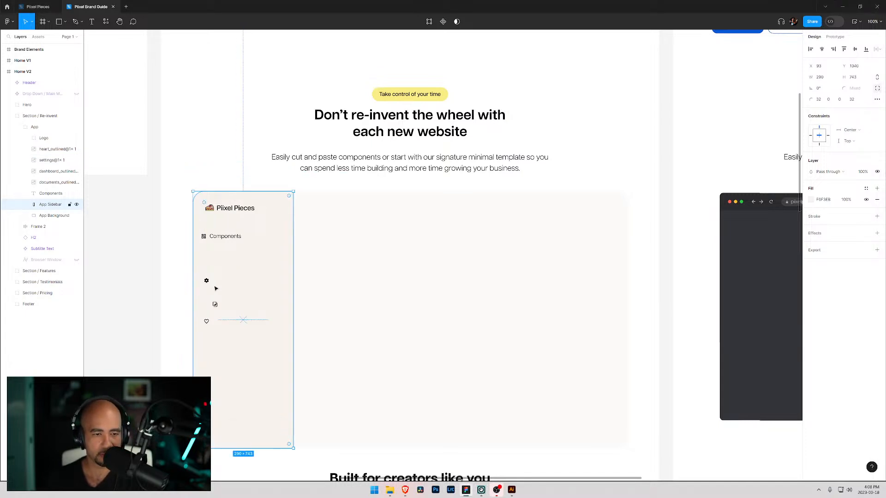
pyautogui.click(207, 282)
pyautogui.moveTo(207, 282); pyautogui.dragTo(206, 257)
# - Resize all four sidebar icons to 20 × 20
pyautogui.click(226, 236)
pyautogui.click(203, 236)
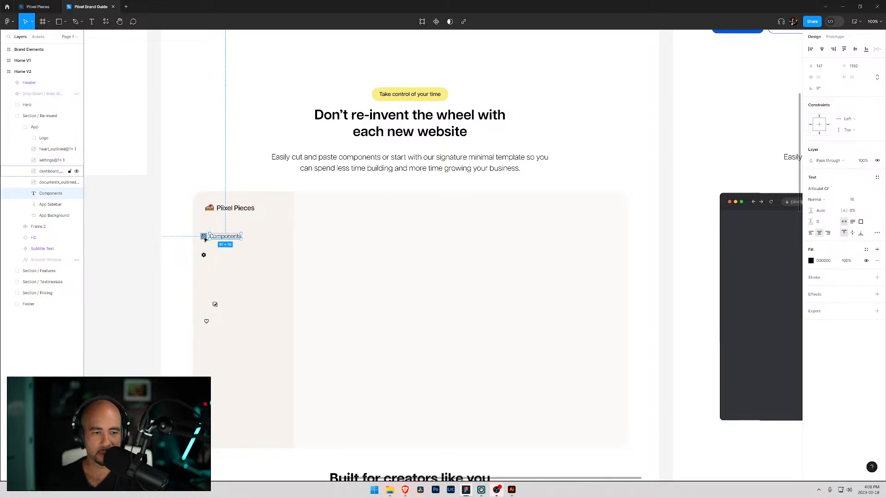
pyautogui.keyDown('shift'); pyautogui.click(204, 255); pyautogui.keyUp('shift')
pyautogui.keyDown('shift'); pyautogui.click(215, 304); pyautogui.keyUp('shift')
pyautogui.keyDown('shift'); pyautogui.click(206, 321); pyautogui.keyUp('shift')
pyautogui.click(853, 77)
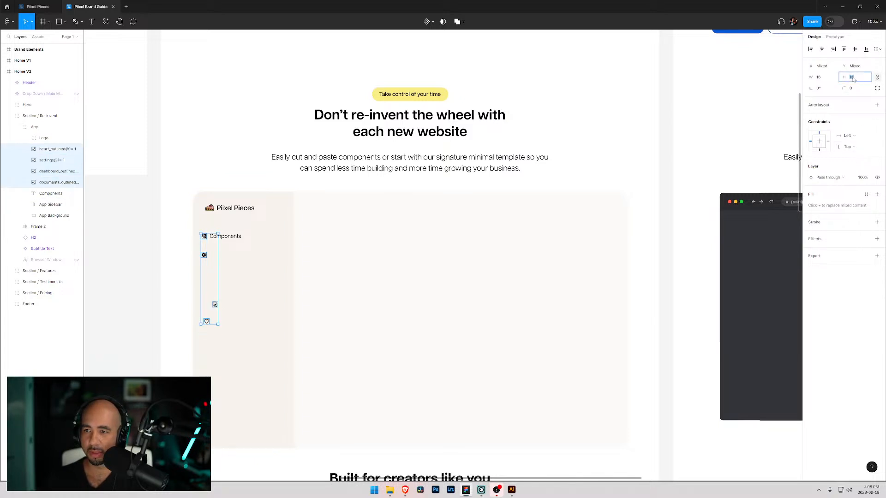
pyautogui.write('20')
pyautogui.press('Return')
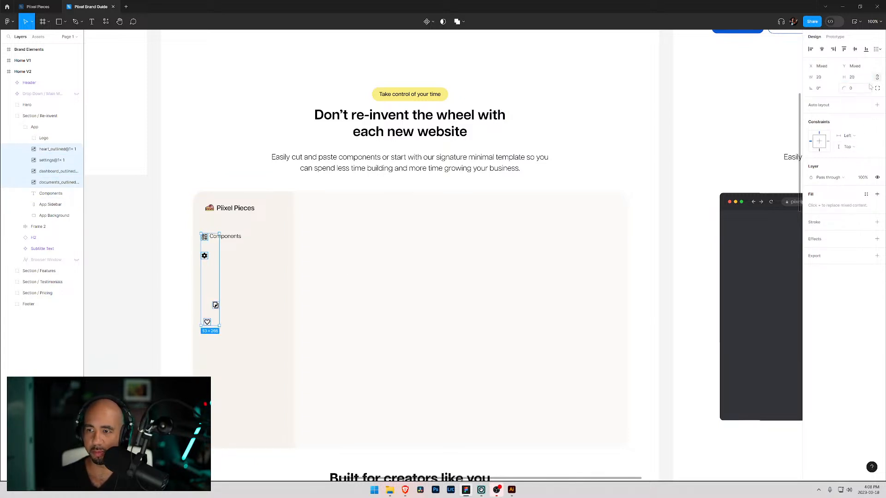
# - Nudge the Components label into line with its dashboard icon and duplicate the label
pyautogui.click(252, 280)
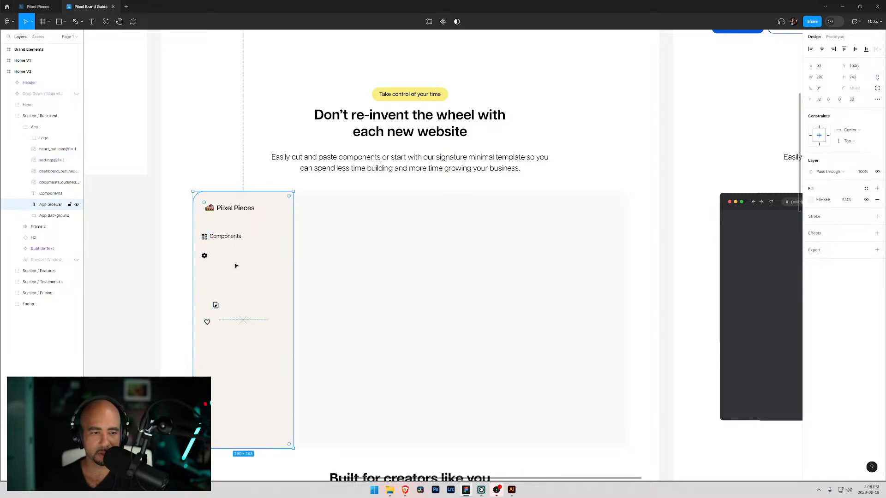
pyautogui.click(225, 237)
pyautogui.moveTo(226, 240); pyautogui.dragTo(227, 241)
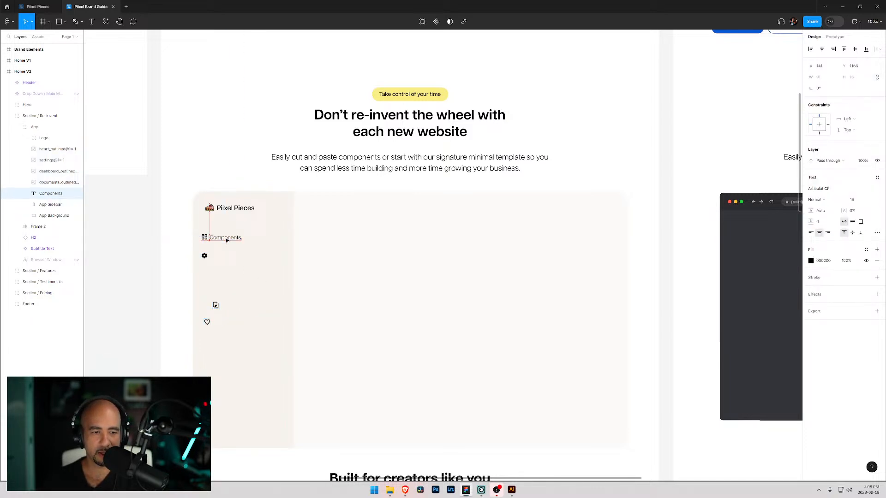
pyautogui.click(258, 247)
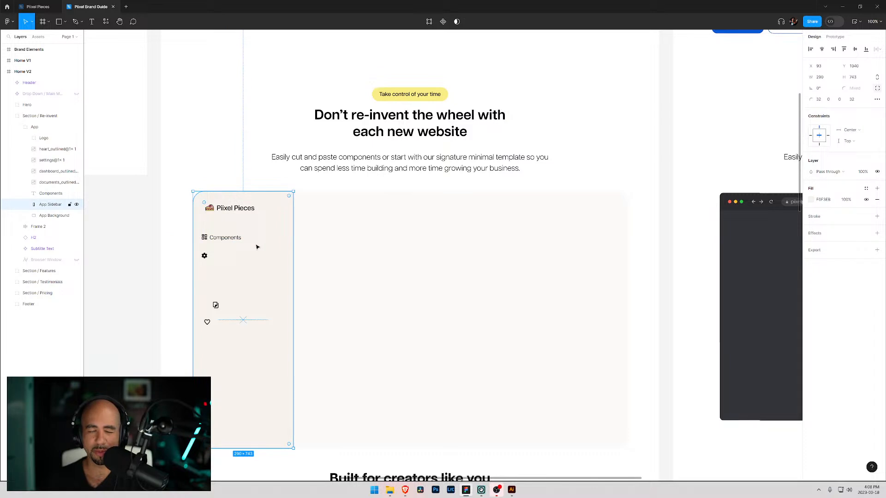
pyautogui.click(222, 238)
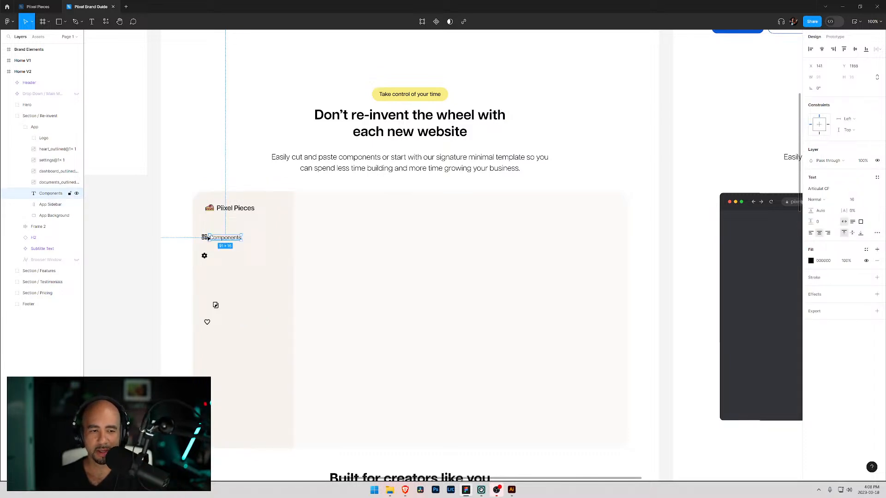
pyautogui.keyDown('shift'); pyautogui.click(203, 237); pyautogui.keyUp('shift')
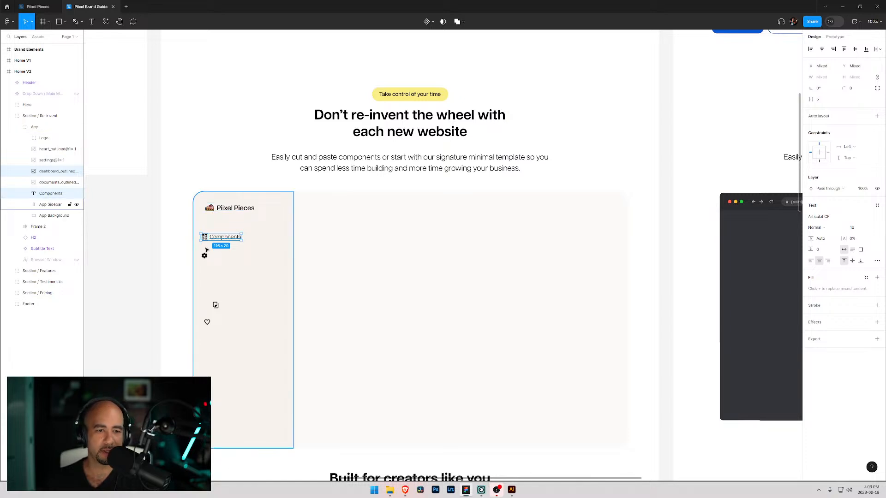
pyautogui.click(206, 249)
pyautogui.click(219, 242)
pyautogui.click(221, 239)
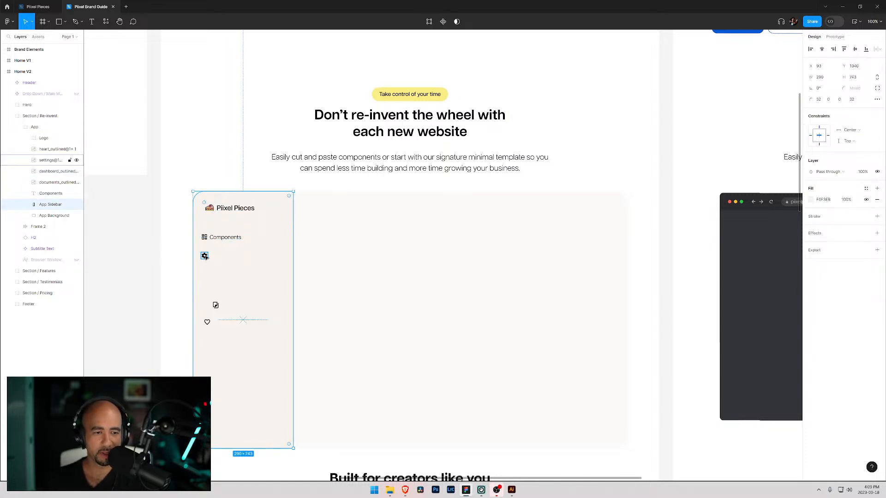
pyautogui.click(224, 238)
pyautogui.hotkey('ctrl', 'd')
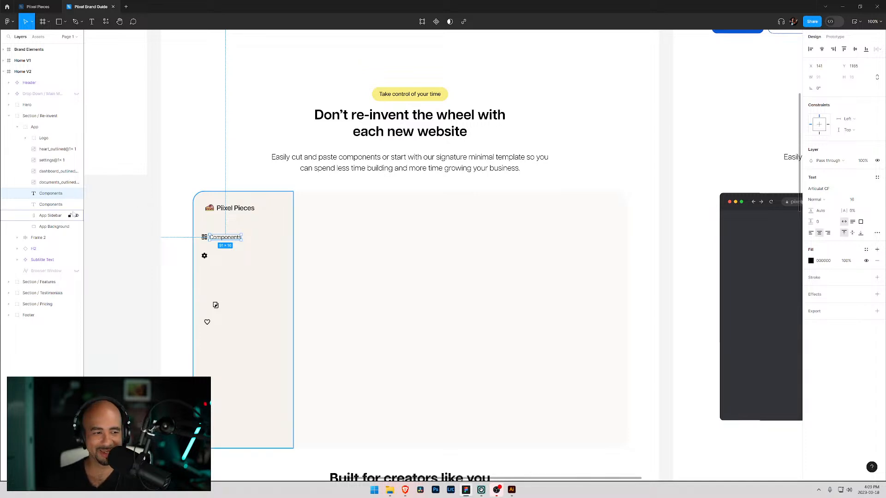
# - Move the duplicated label beside the settings icon and rename it Properties
pyautogui.keyDown('shift'); pyautogui.click(51, 204); pyautogui.keyUp('shift')
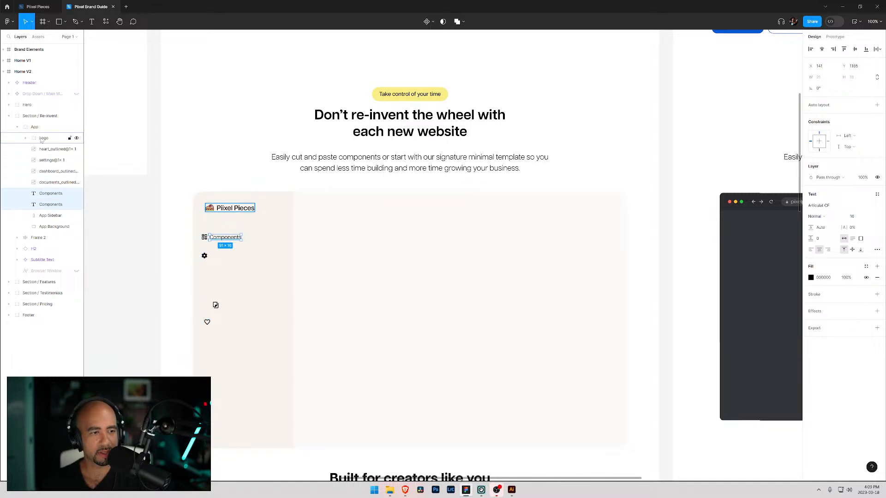
pyautogui.moveTo(221, 238); pyautogui.dragTo(223, 260)
pyautogui.hotkey('ctrl', 'z')
pyautogui.click(64, 204)
pyautogui.doubleClick(222, 257)
pyautogui.write('Properties')
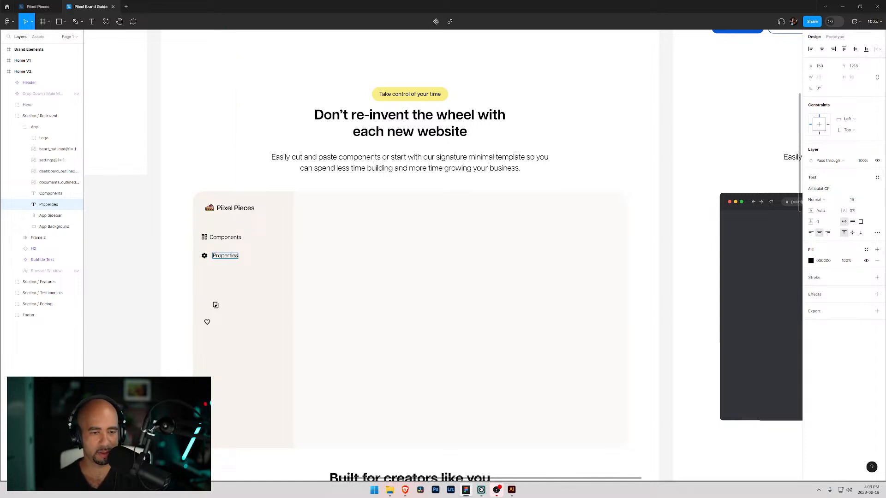
pyautogui.press('Escape')
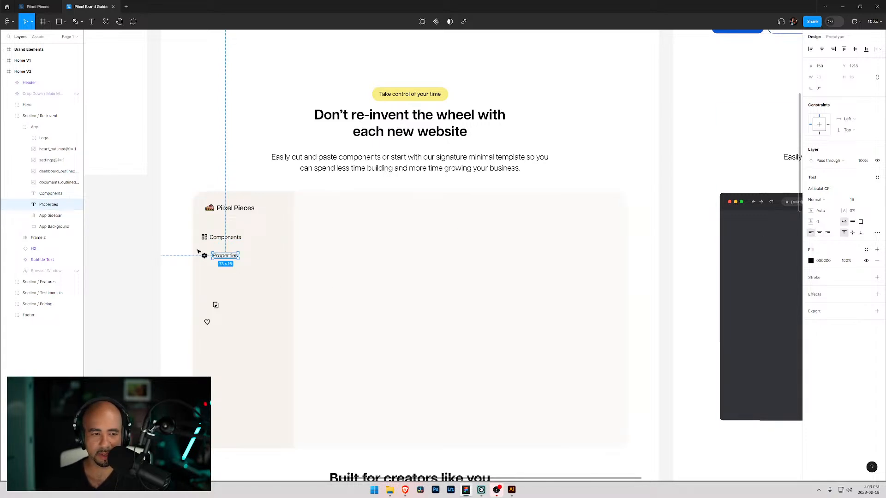
# - Duplicate the Components and Properties labels together and move the copies further down the sidebar
pyautogui.click(226, 237)
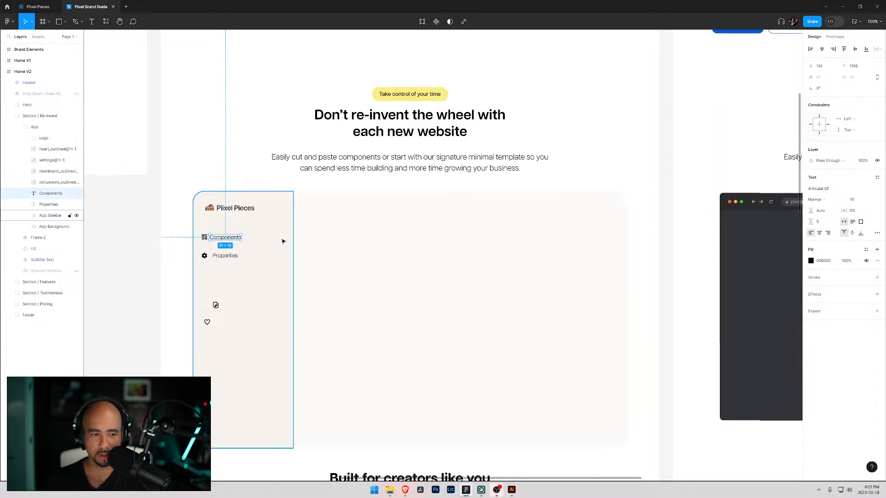
pyautogui.click(47, 206)
pyautogui.keyDown('shift'); pyautogui.click(47, 198); pyautogui.keyUp('shift')
pyautogui.moveTo(48, 203); pyautogui.dragTo(49, 212)
pyautogui.click(51, 216)
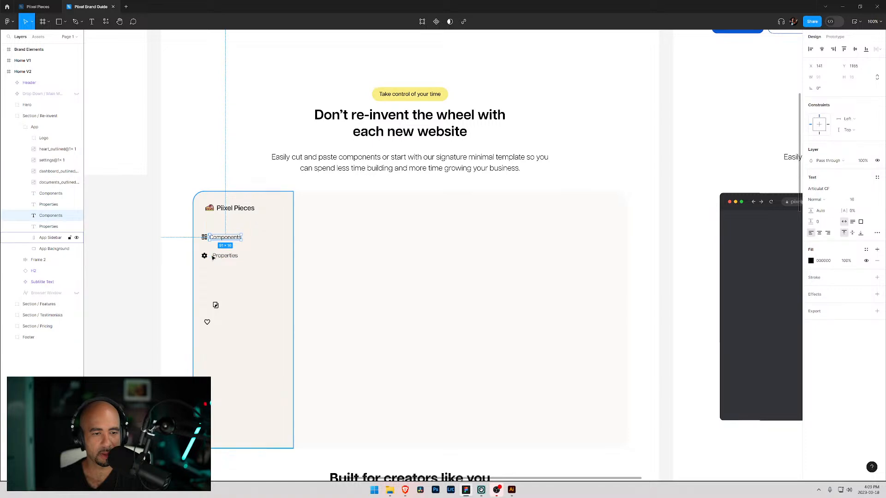
pyautogui.keyDown('shift'); pyautogui.click(53, 227); pyautogui.keyUp('shift')
pyautogui.moveTo(220, 254); pyautogui.dragTo(221, 294)
# - Rename the copied Components label to Favourites
pyautogui.doubleClick(225, 275)
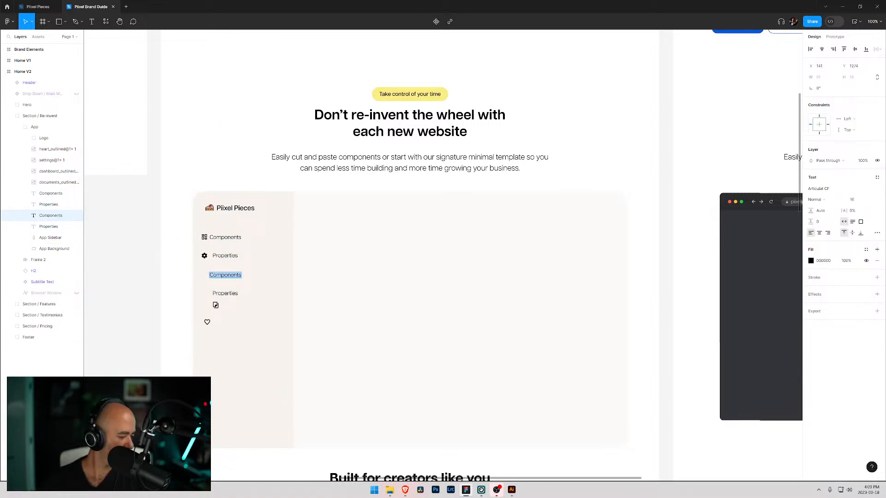
pyautogui.write('Favourites')
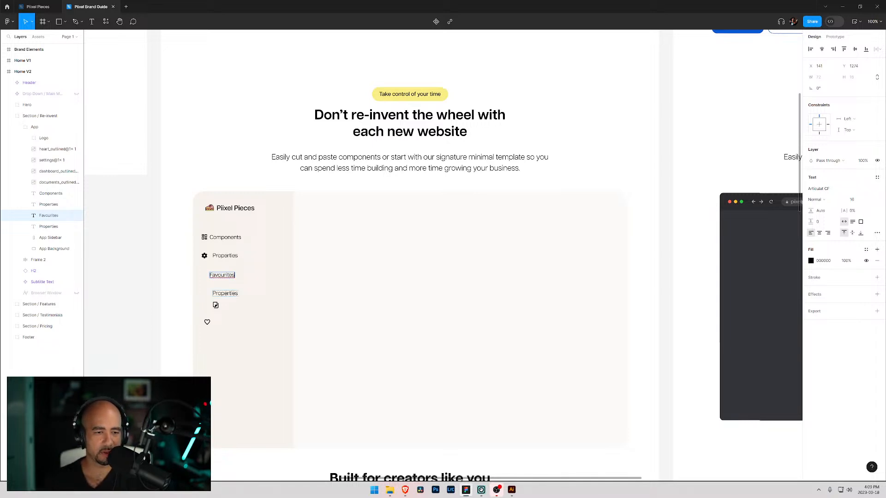
# - Rename the copied Properties label to Templates and move it above Favourites
pyautogui.doubleClick(225, 294)
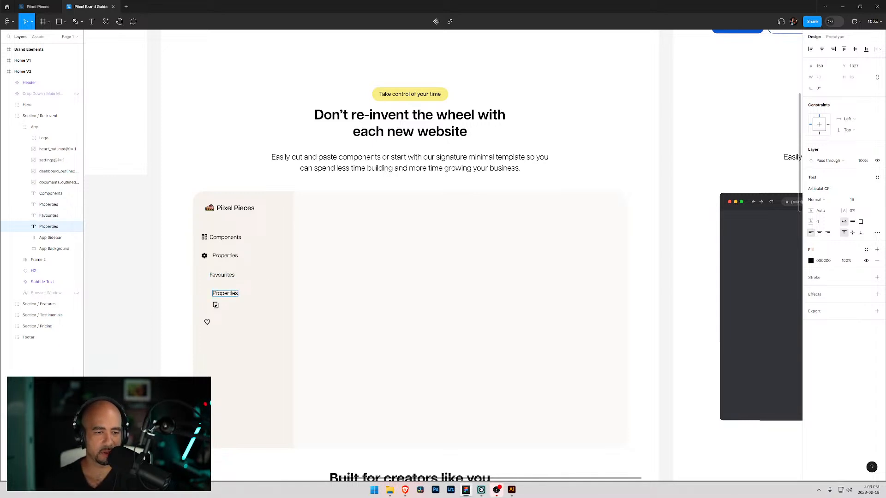
pyautogui.write('Tempalt')
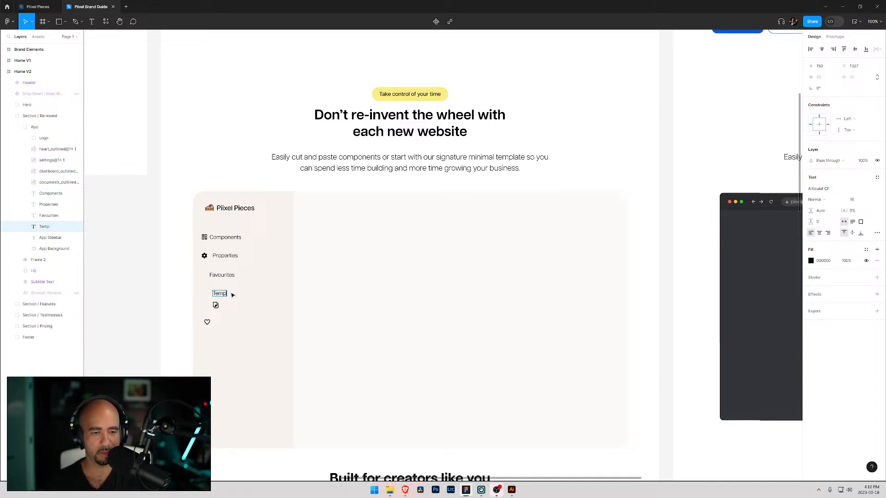
pyautogui.press('Escape')
pyautogui.moveTo(225, 296)
pyautogui.mouseDown()
pyautogui.moveTo(227, 257)
pyautogui.moveTo(216, 282)
pyautogui.mouseUp()
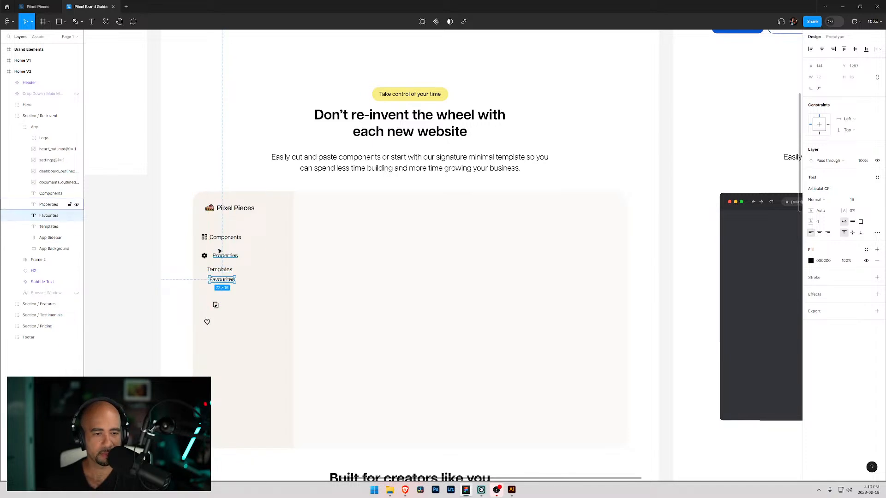
# - Reorder the sidebar labels, placing Templates beside the settings icon and Properties directly below it
pyautogui.keyDown('shift'); pyautogui.click(223, 238); pyautogui.keyUp('shift')
pyautogui.moveTo(49, 227); pyautogui.dragTo(49, 211)
pyautogui.click(50, 196)
pyautogui.keyDown('shift'); pyautogui.click(48, 207); pyautogui.keyUp('shift')
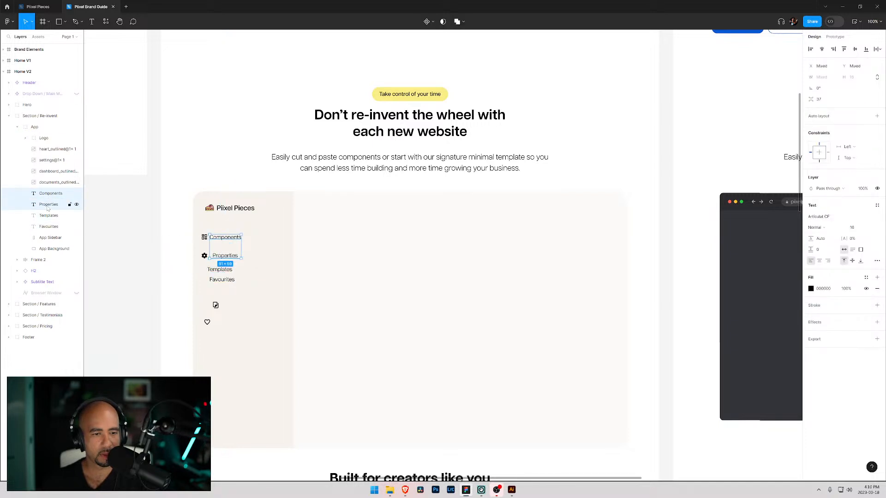
pyautogui.doubleClick(219, 270)
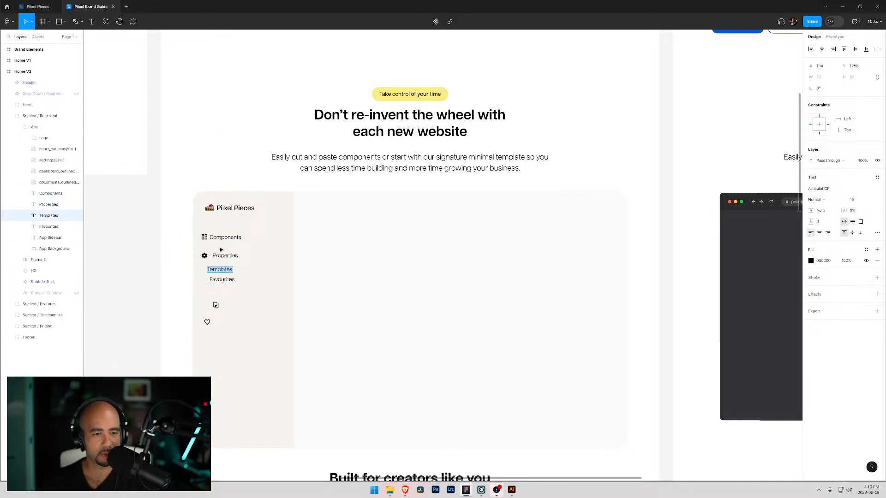
pyautogui.moveTo(48, 215); pyautogui.dragTo(49, 199)
pyautogui.press('Escape')
pyautogui.moveTo(215, 273)
pyautogui.mouseDown()
pyautogui.moveTo(222, 245)
pyautogui.moveTo(216, 255)
pyautogui.mouseUp()
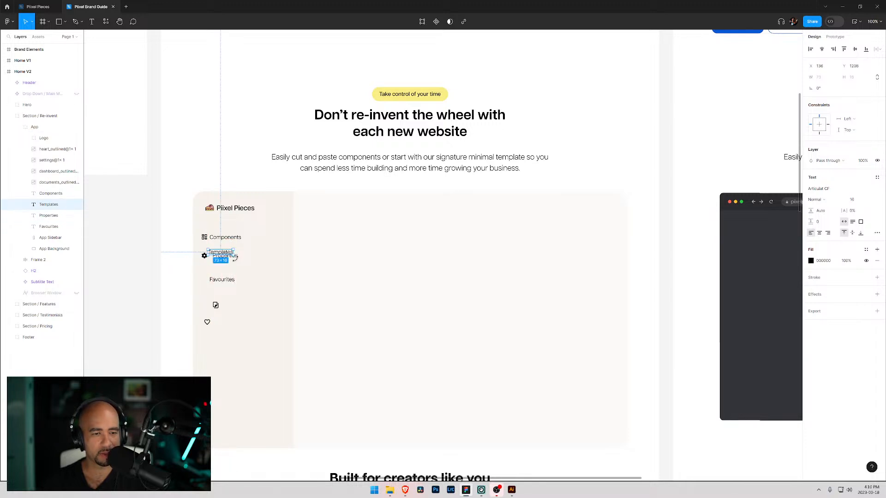
pyautogui.click(49, 216)
pyautogui.moveTo(223, 260)
pyautogui.mouseDown()
pyautogui.moveTo(221, 286)
pyautogui.moveTo(216, 268)
pyautogui.mouseUp()
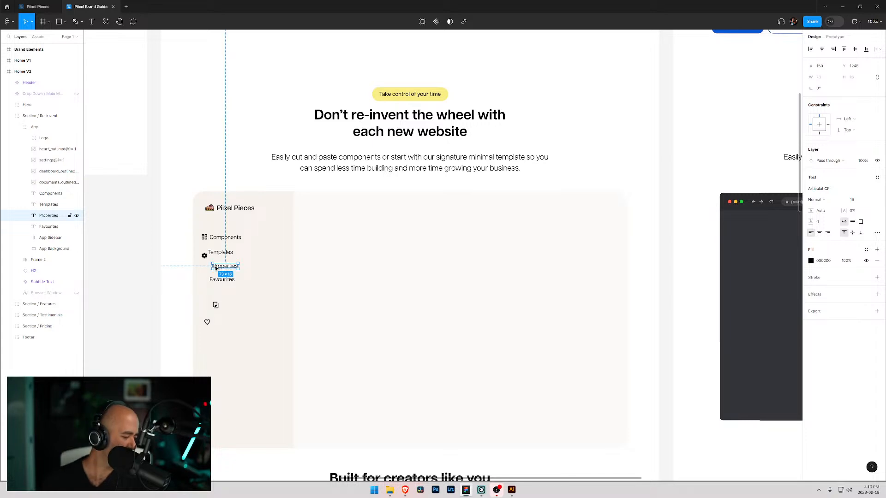
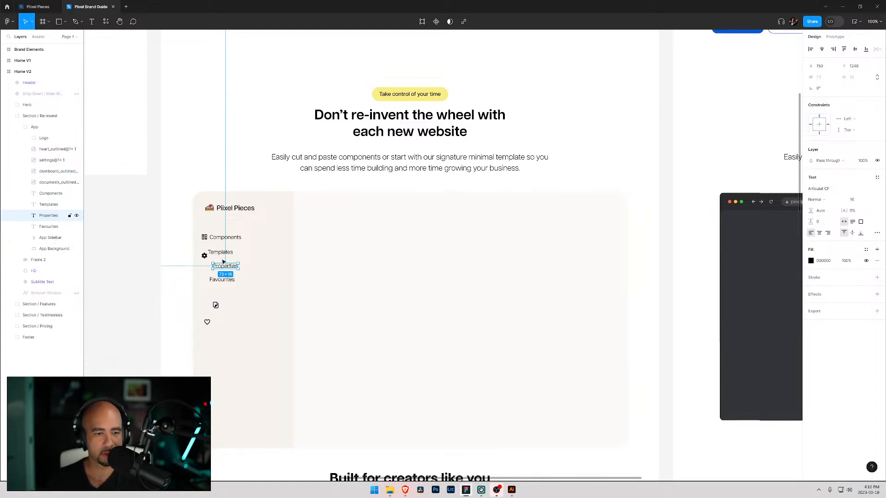
# - Move the settings and heart icons down beside the Properties and Favourites labels
pyautogui.moveTo(204, 255); pyautogui.dragTo(224, 284)
pyautogui.click(208, 323)
pyautogui.moveTo(207, 322); pyautogui.dragTo(204, 283)
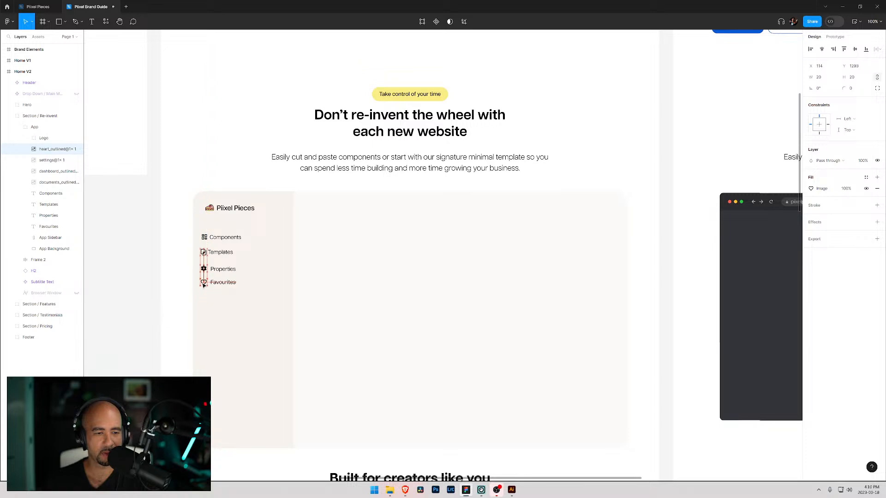
# - Select the four sidebar icons and distribute their vertical spacing evenly
pyautogui.click(205, 238)
pyautogui.keyDown('shift'); pyautogui.click(203, 253); pyautogui.keyUp('shift')
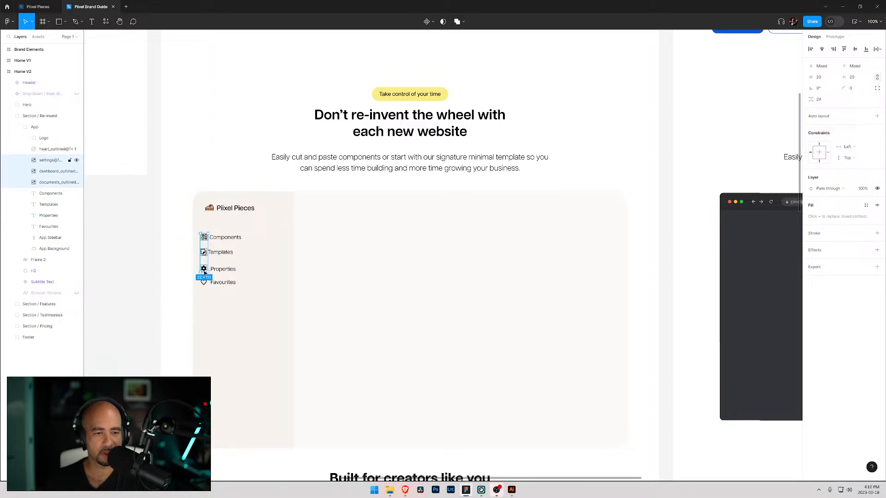
pyautogui.keyDown('shift'); pyautogui.click(203, 269); pyautogui.keyUp('shift')
pyautogui.keyDown('shift'); pyautogui.click(204, 283); pyautogui.keyUp('shift')
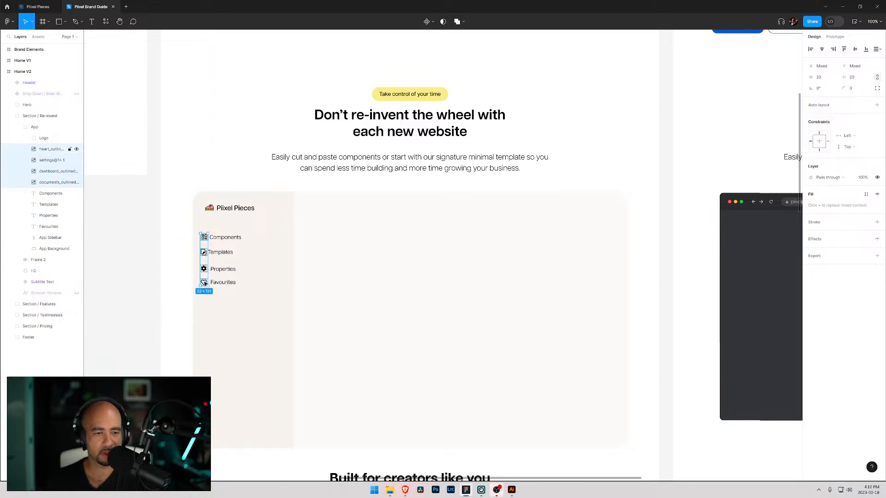
pyautogui.click(876, 49)
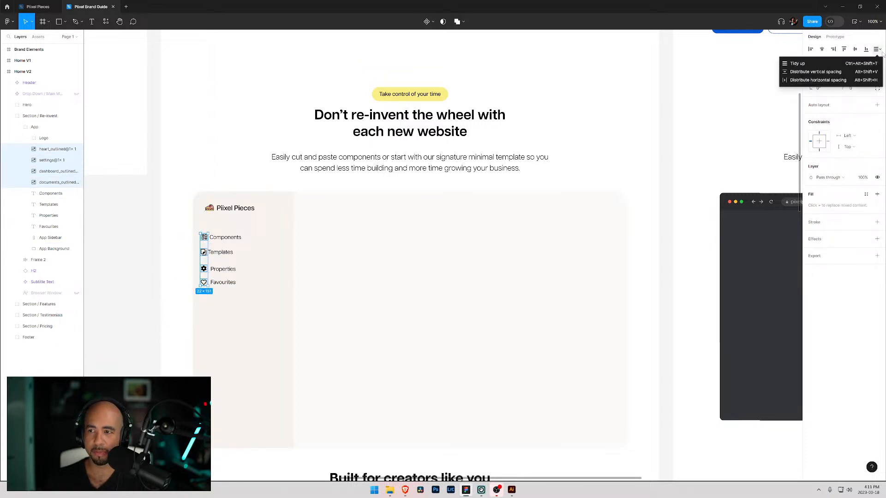
pyautogui.click(805, 72)
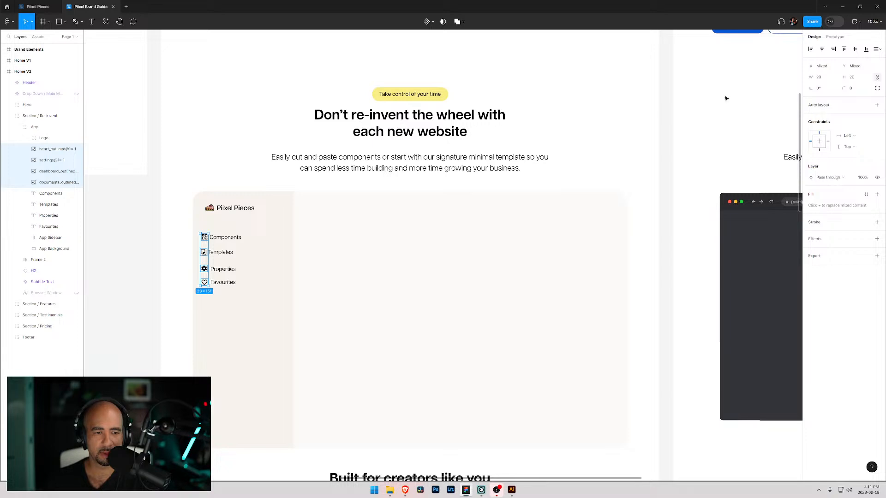
pyautogui.click(876, 49)
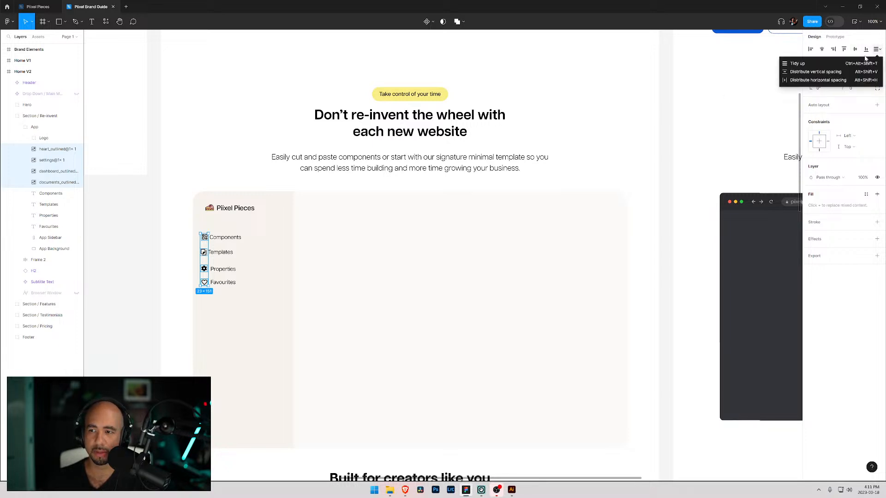
pyautogui.click(807, 73)
pyautogui.click(206, 284)
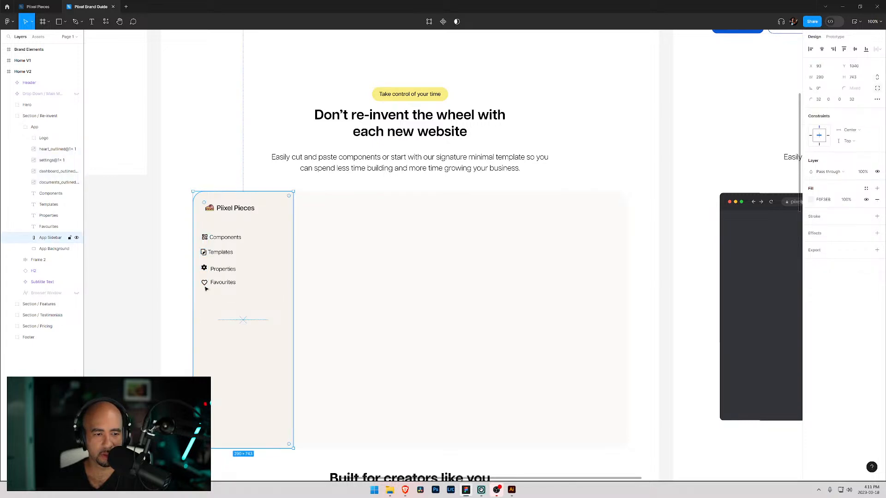
# - Inspect the positions of the individual sidebar icons against their labels
pyautogui.click(205, 238)
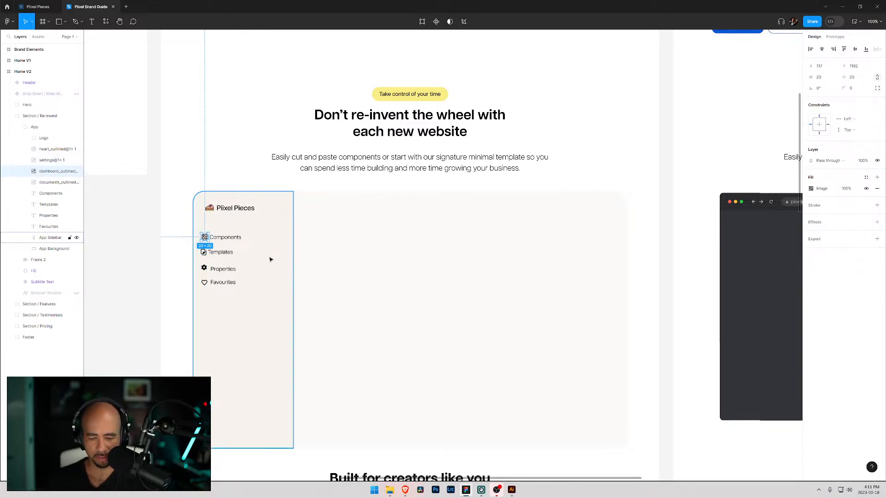
pyautogui.click(222, 299)
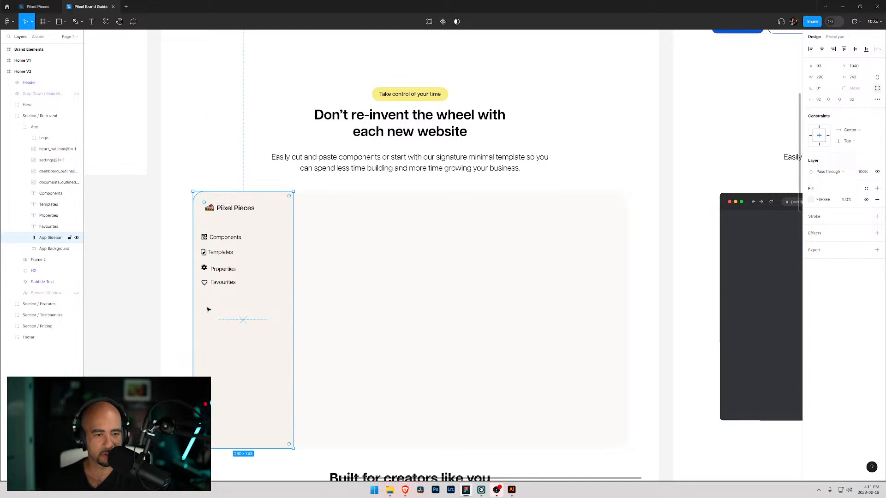
pyautogui.click(204, 268)
pyautogui.click(215, 301)
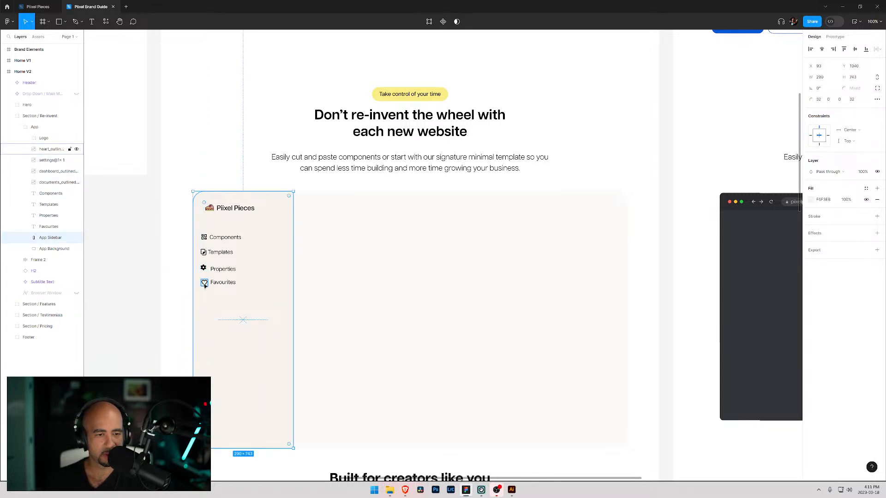
pyautogui.click(204, 286)
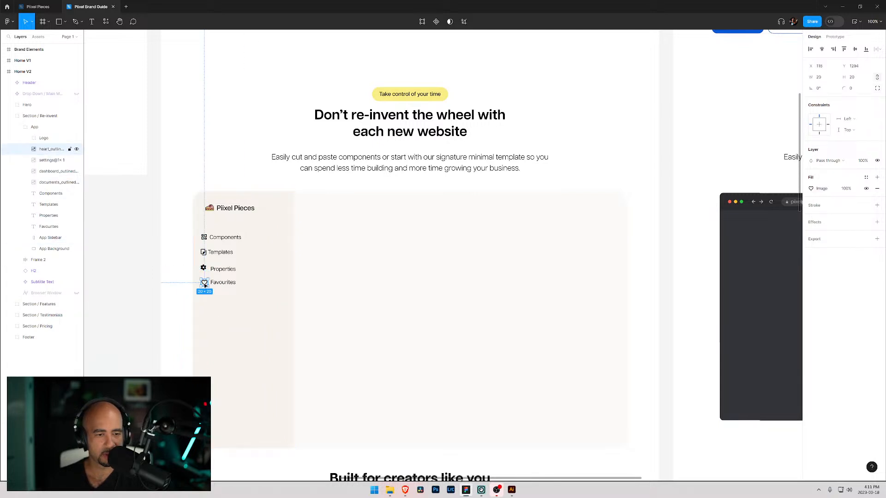
pyautogui.click(204, 253)
pyautogui.click(252, 250)
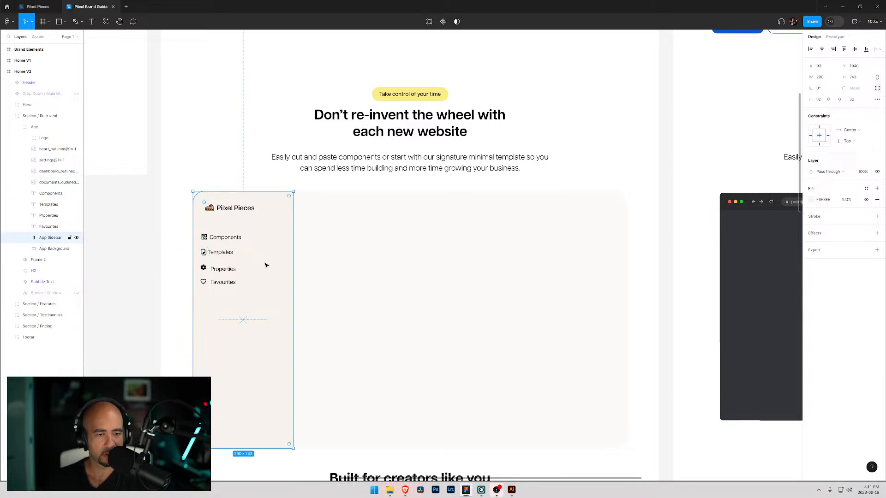
# - Select the four sidebar labels, align them left and distribute their vertical spacing
pyautogui.click(205, 237)
pyautogui.click(256, 259)
pyautogui.click(224, 237)
pyautogui.keyDown('shift'); pyautogui.click(220, 253); pyautogui.keyUp('shift')
pyautogui.keyDown('shift'); pyautogui.click(224, 270); pyautogui.keyUp('shift')
pyautogui.keyDown('shift'); pyautogui.click(225, 284); pyautogui.keyUp('shift')
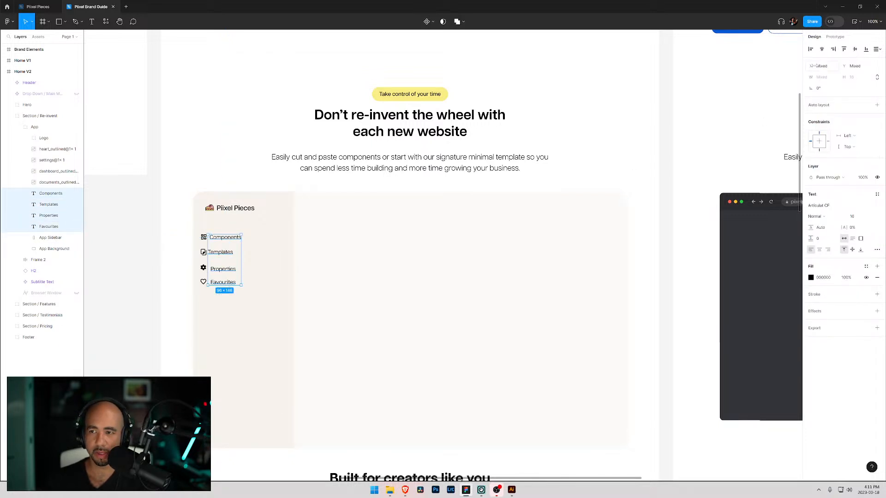
pyautogui.click(811, 49)
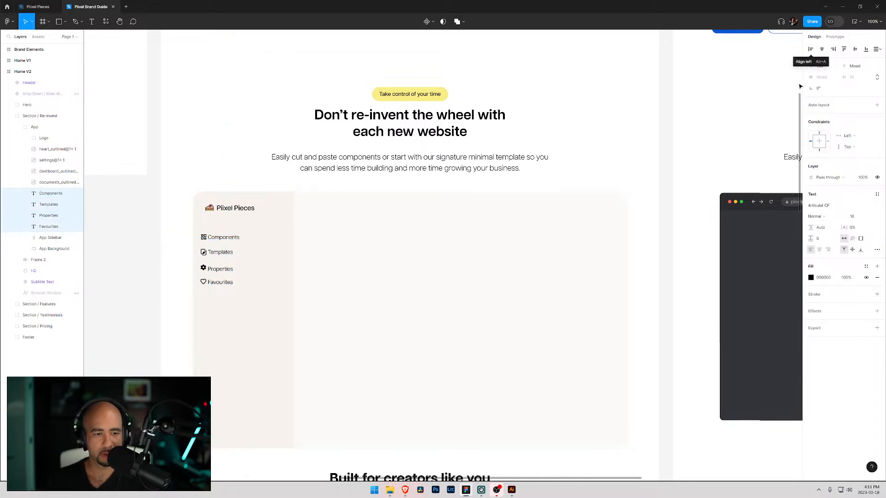
pyautogui.click(877, 49)
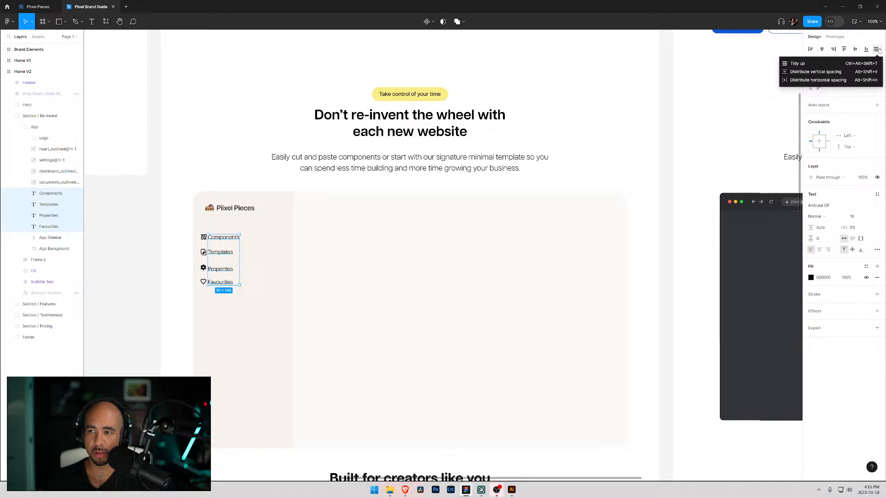
pyautogui.click(828, 72)
pyautogui.click(277, 298)
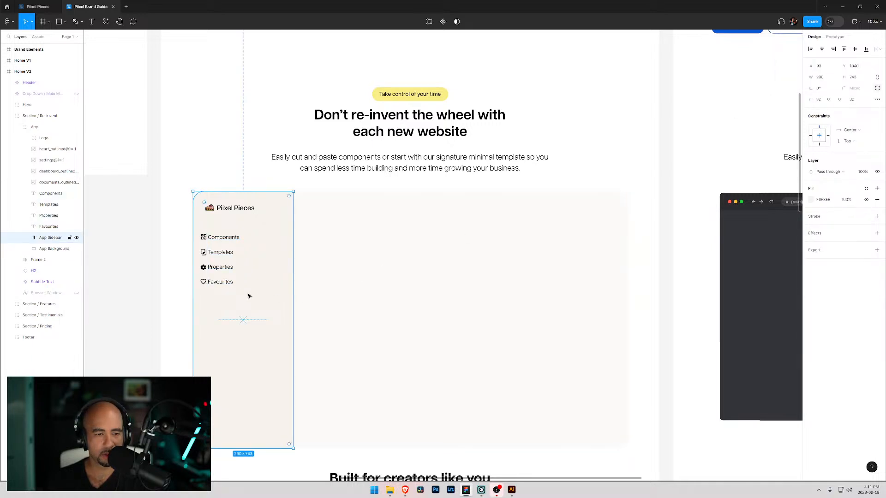
# - Nudge the four sidebar labels three pixels to the right
pyautogui.click(220, 282)
pyautogui.keyDown('shift'); pyautogui.click(221, 267); pyautogui.keyUp('shift')
pyautogui.keyDown('shift'); pyautogui.click(220, 252); pyautogui.keyUp('shift')
pyautogui.keyDown('shift'); pyautogui.click(224, 238); pyautogui.keyUp('shift')
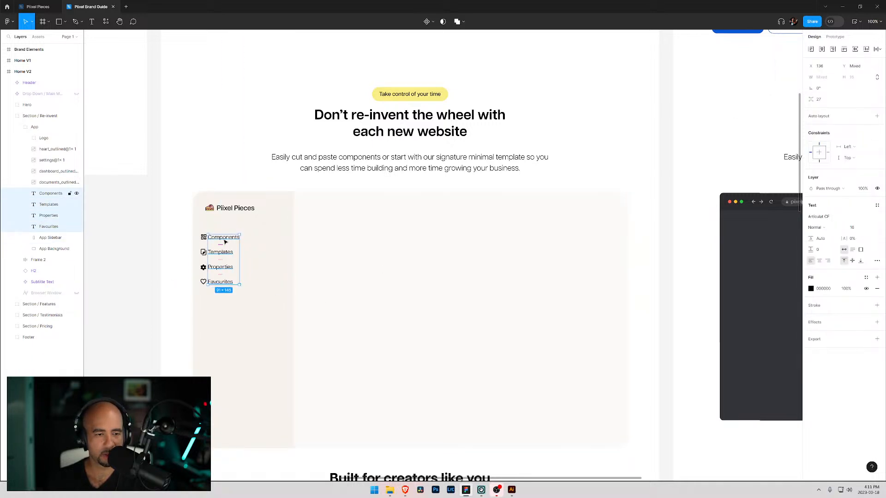
pyautogui.press('Right')
pyautogui.press('Right')
pyautogui.press('Right')
pyautogui.press('Right')
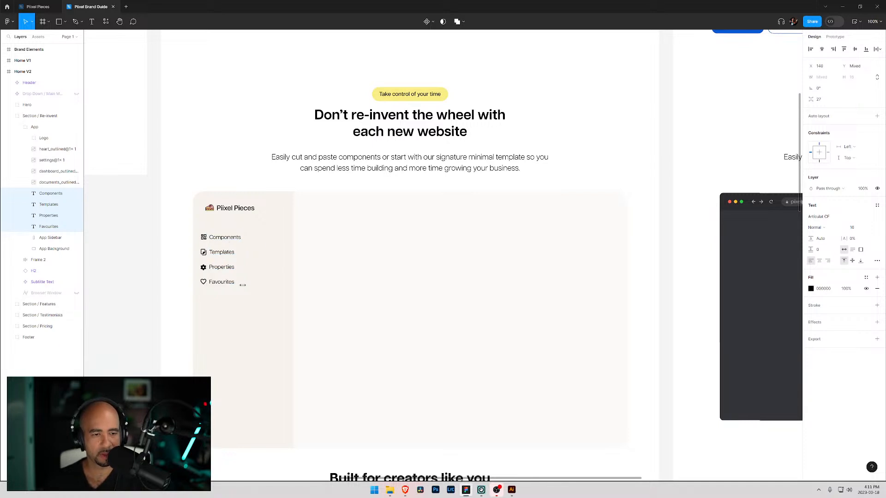
pyautogui.click(241, 273)
pyautogui.click(223, 268)
pyautogui.moveTo(226, 272); pyautogui.dragTo(229, 279)
pyautogui.click(222, 282)
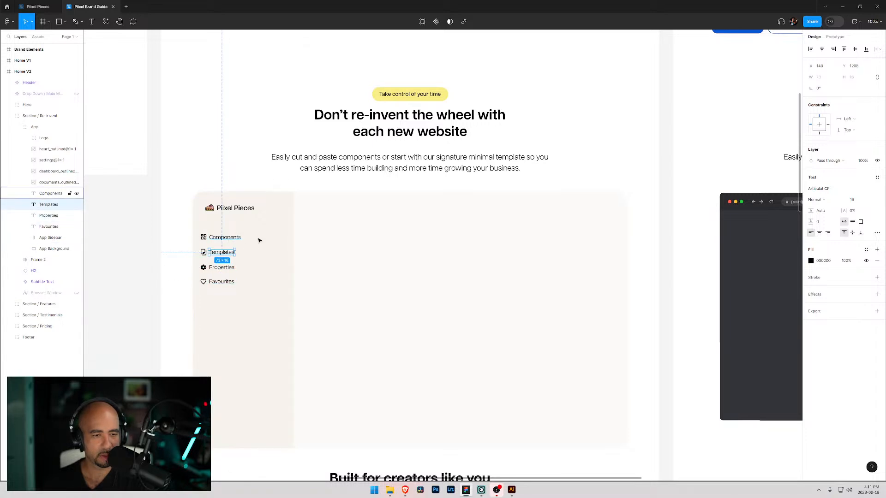
pyautogui.click(274, 241)
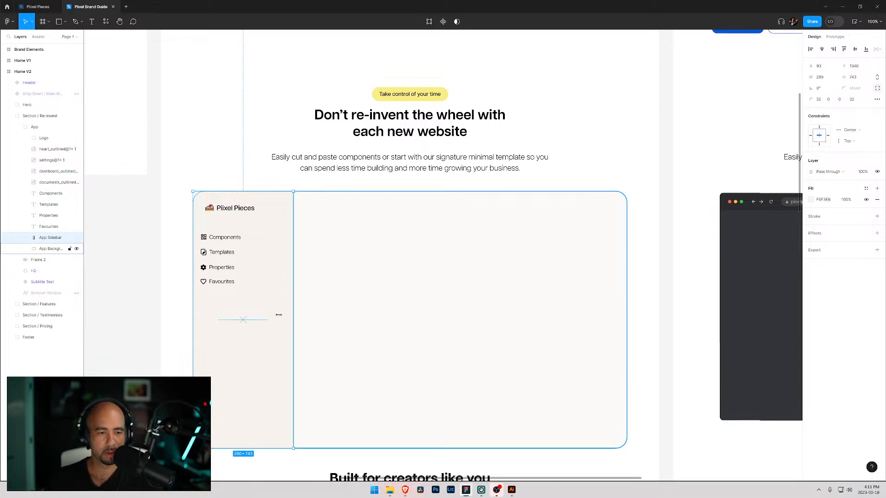
pyautogui.moveTo(247, 293); pyautogui.dragTo(238, 284)
pyautogui.hotkey('ctrl', 'z')
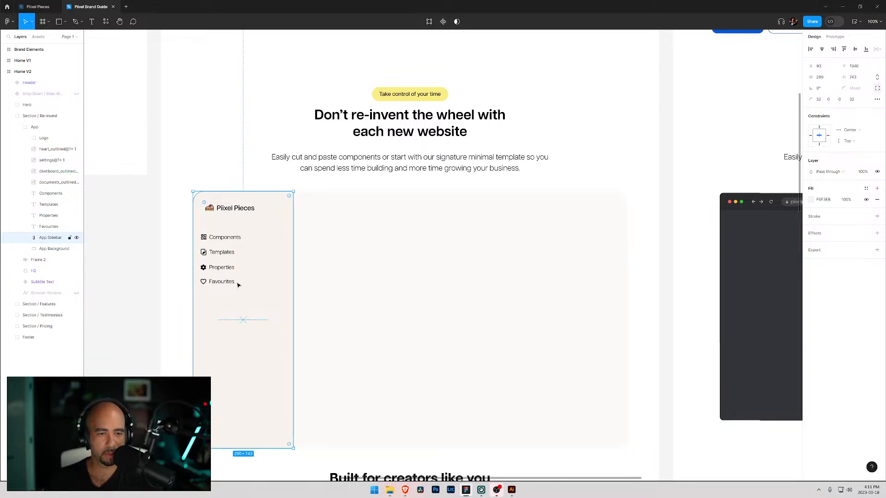
pyautogui.click(166, 306)
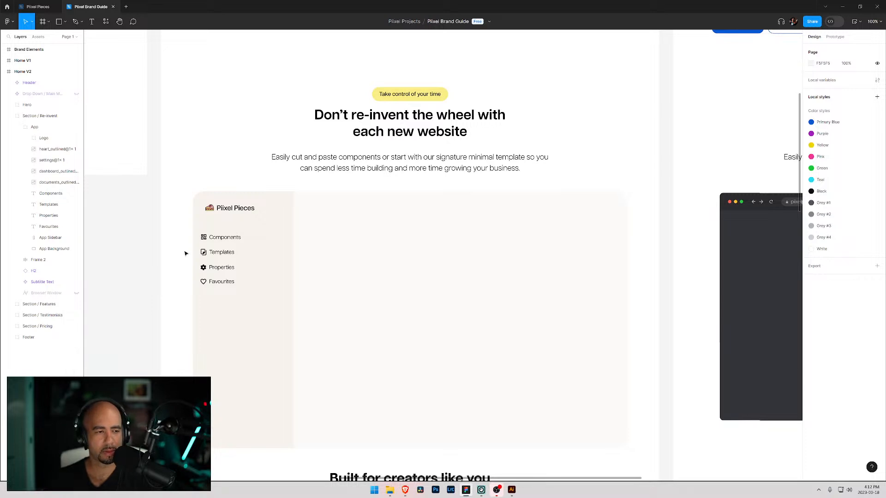
# - Reorder the layers so each icon layer sits directly after its matching label layer
pyautogui.click(42, 161)
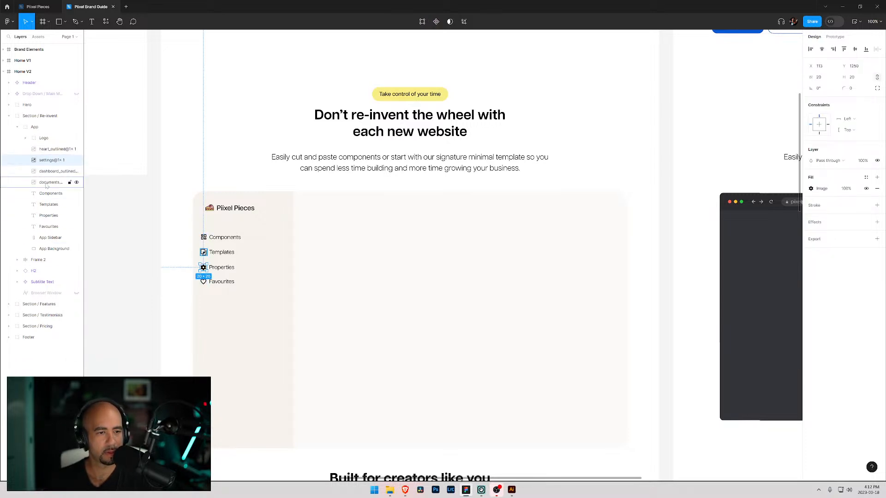
pyautogui.click(44, 151)
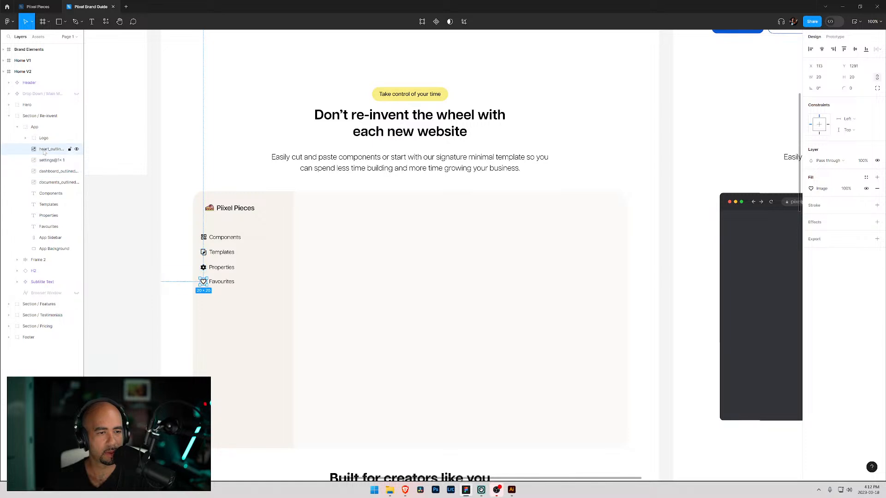
pyautogui.moveTo(45, 152); pyautogui.dragTo(49, 233)
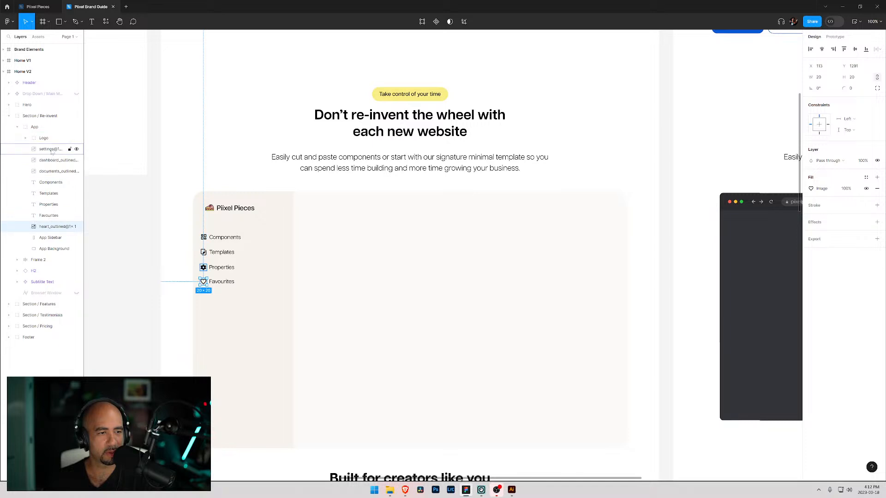
pyautogui.click(52, 149)
pyautogui.moveTo(52, 149); pyautogui.dragTo(50, 209)
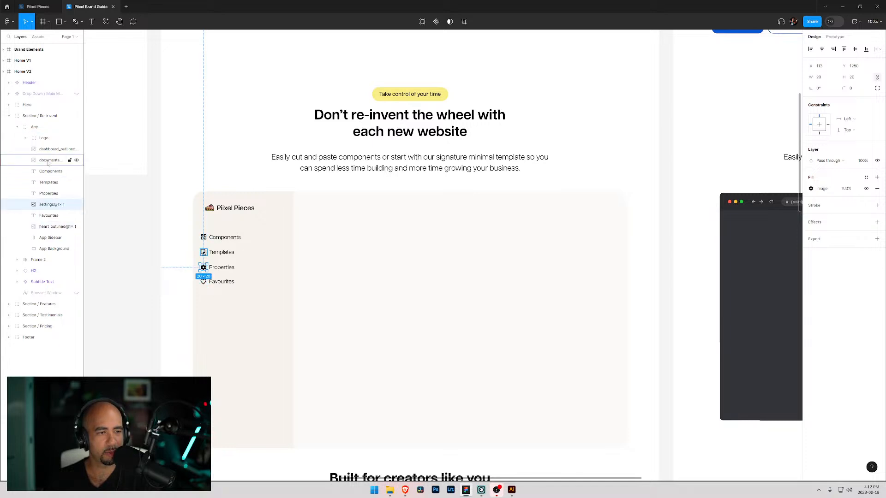
pyautogui.click(49, 149)
pyautogui.moveTo(48, 153); pyautogui.dragTo(50, 184)
pyautogui.click(50, 152)
pyautogui.click(51, 149)
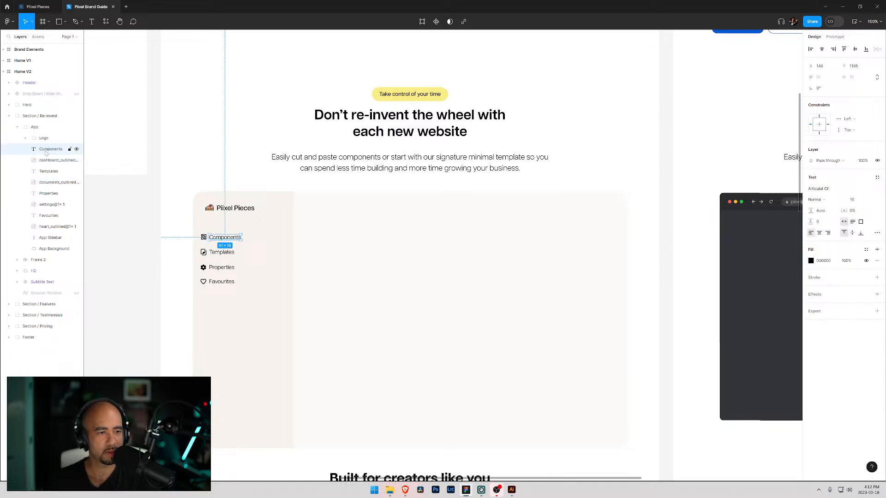
pyautogui.keyDown('shift'); pyautogui.click(56, 227); pyautogui.keyUp('shift')
pyautogui.hotkey('ctrl', 'f')
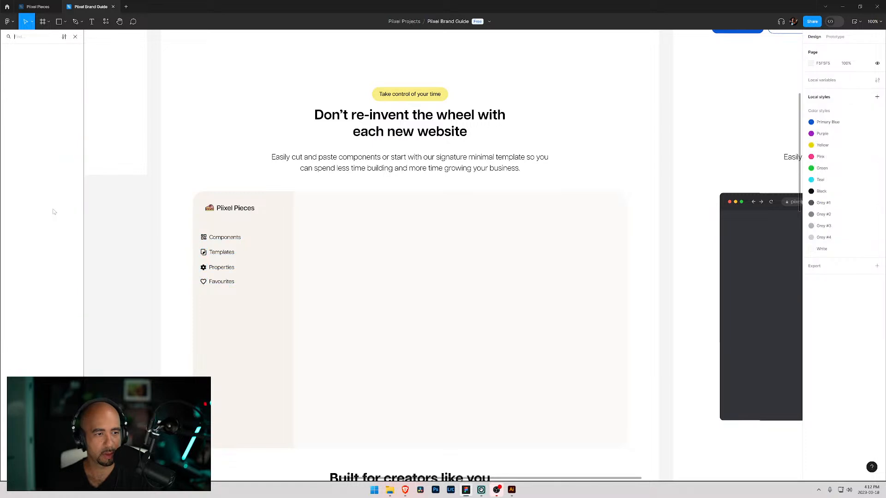
pyautogui.press('Escape')
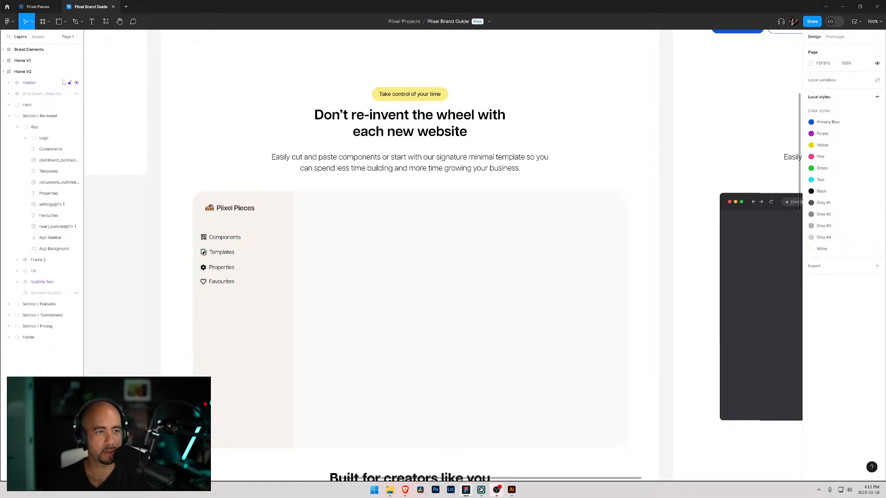
# - Group the sidebar labels and icons and name the group Sidebar Nav
pyautogui.click(51, 149)
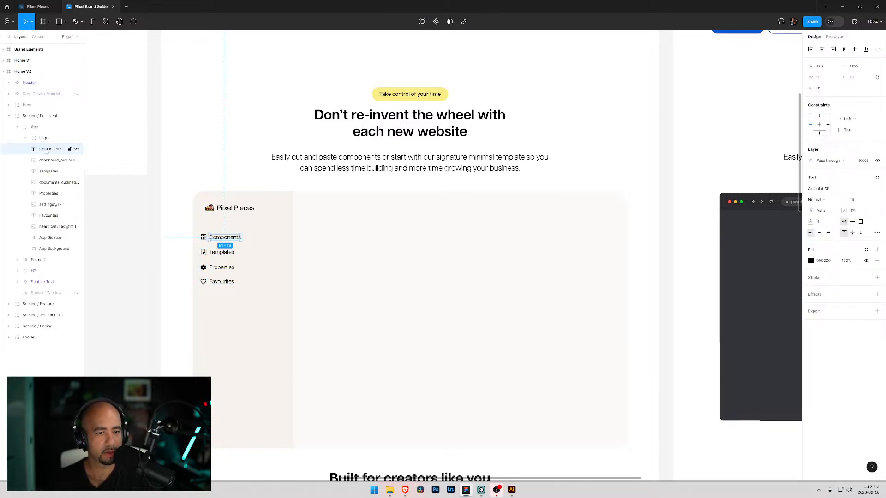
pyautogui.keyDown('shift'); pyautogui.click(50, 216); pyautogui.keyUp('shift')
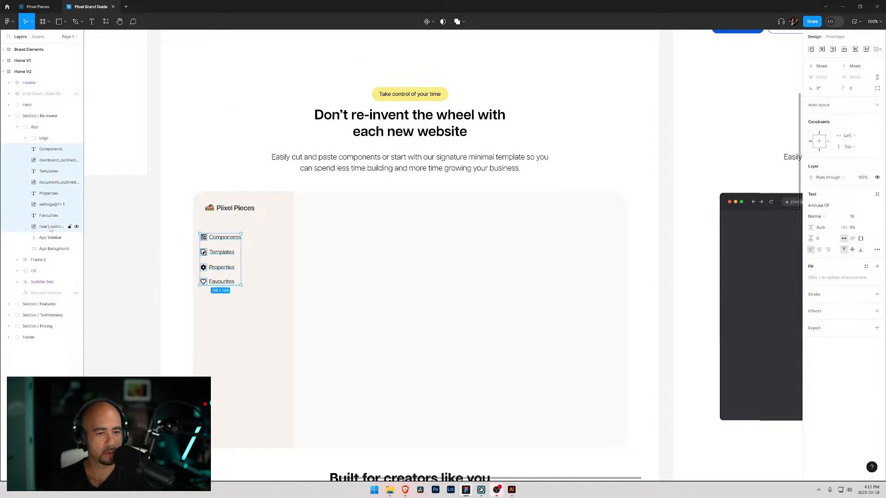
pyautogui.hotkey('ctrl', 'g')
pyautogui.doubleClick(48, 149)
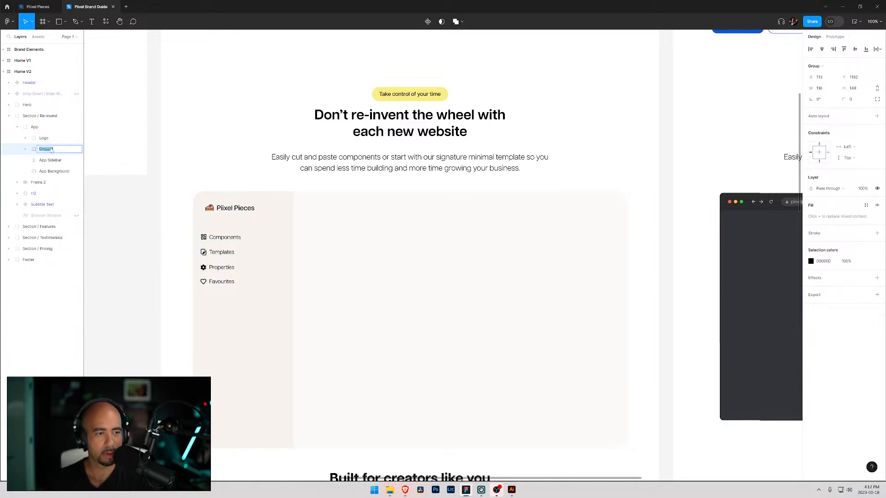
pyautogui.write('Sidebar Nav')
pyautogui.press('Return')
# - Move the Sidebar Nav group slightly right and up within the sidebar
pyautogui.moveTo(218, 252); pyautogui.dragTo(224, 251)
pyautogui.click(437, 247)
pyautogui.click(241, 168)
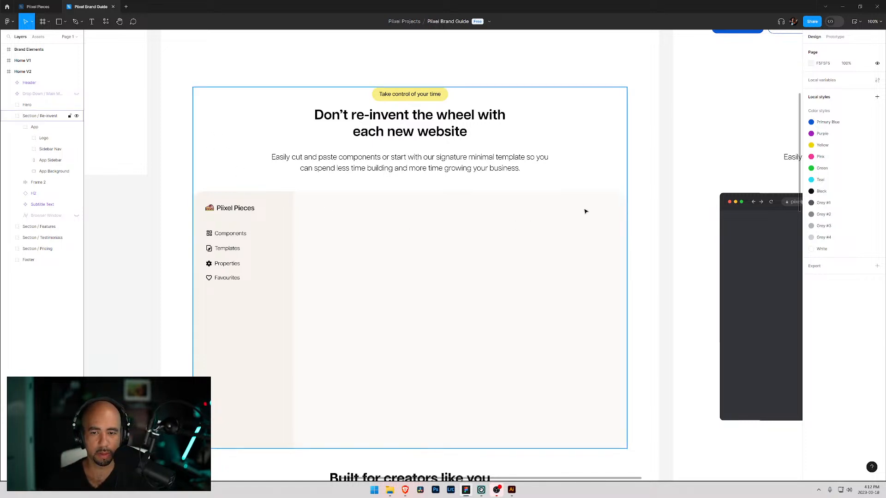
# - Add a greeting text starting with "Hi," and the user's name near the top right of the app background
pyautogui.keyDown('ctrl'); pyautogui.click(523, 216); pyautogui.keyUp('ctrl')
pyautogui.press('t')
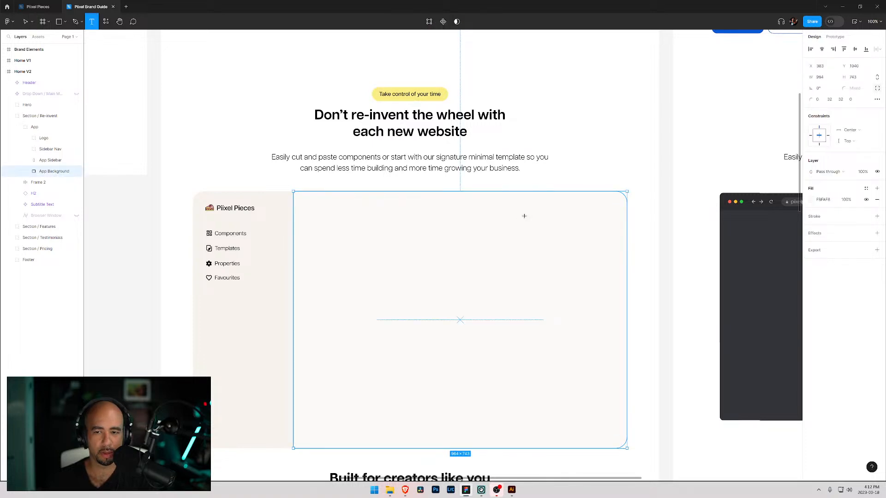
pyautogui.click(584, 208)
pyautogui.write('Hi, Odum')
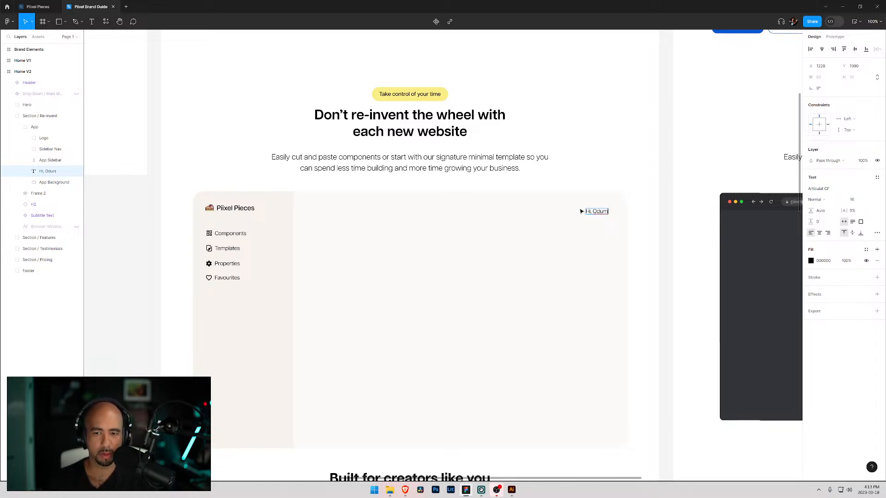
# - Nudge the greeting text slightly left and up so it lines up with the logo
pyautogui.press('Escape')
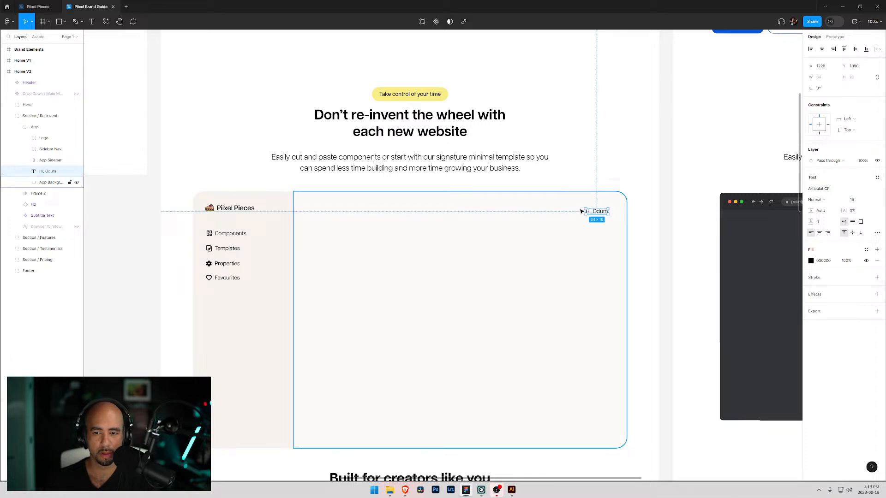
pyautogui.moveTo(596, 214); pyautogui.dragTo(587, 210)
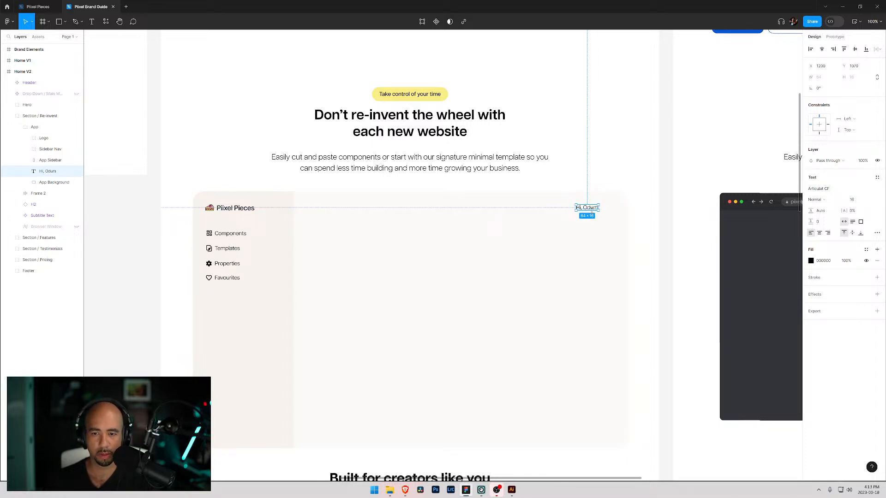
pyautogui.moveTo(589, 211); pyautogui.dragTo(589, 209)
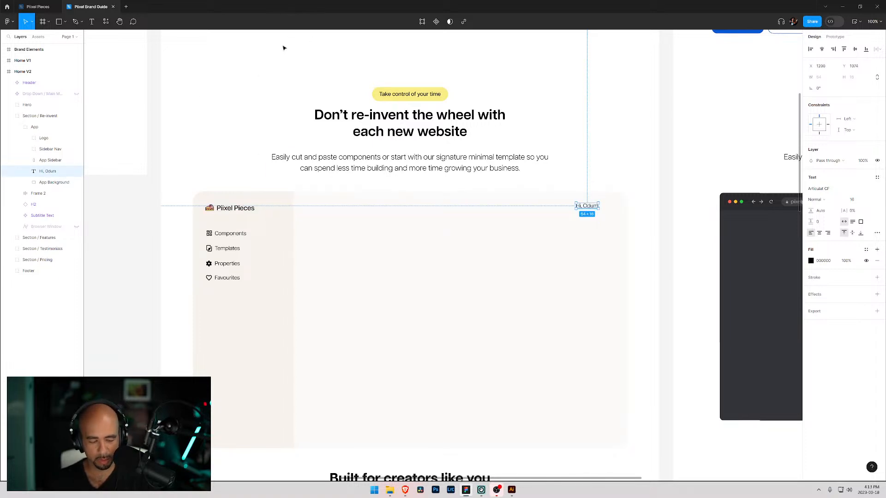
pyautogui.hotkey('ctrl', '/')
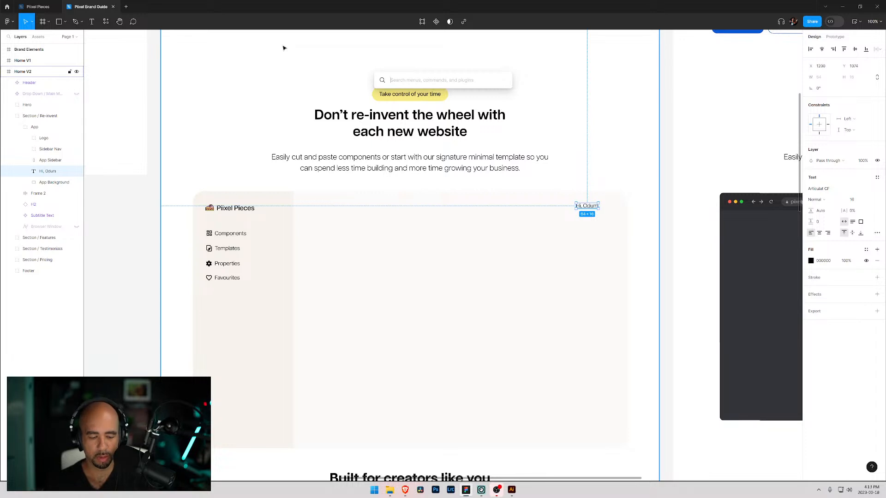
pyautogui.write('com')
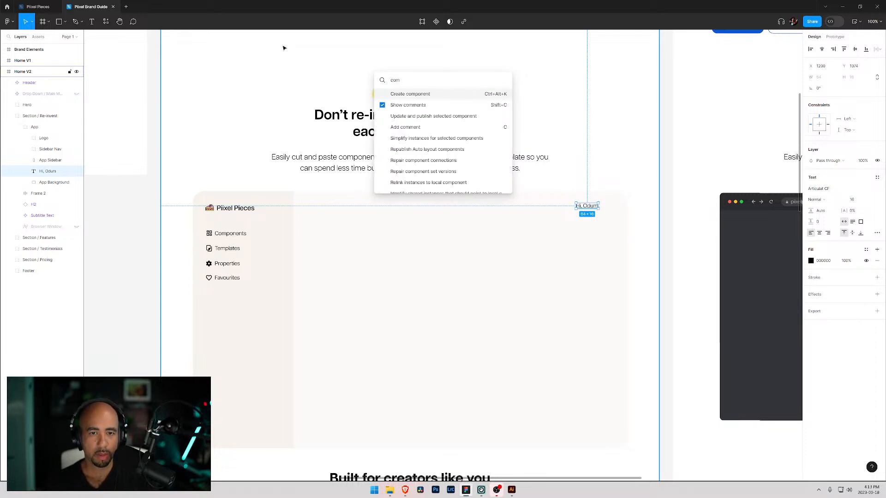
pyautogui.write('p')
pyautogui.press('Return')
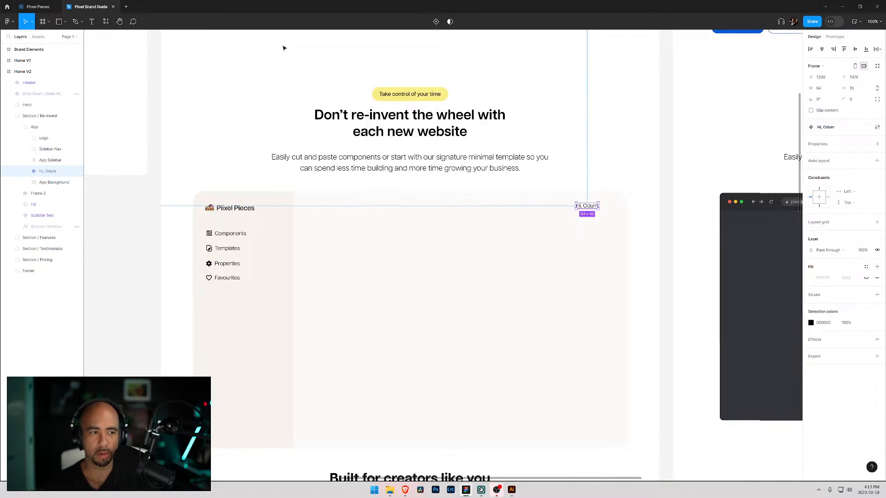
pyautogui.hotkey('ctrl', 'z')
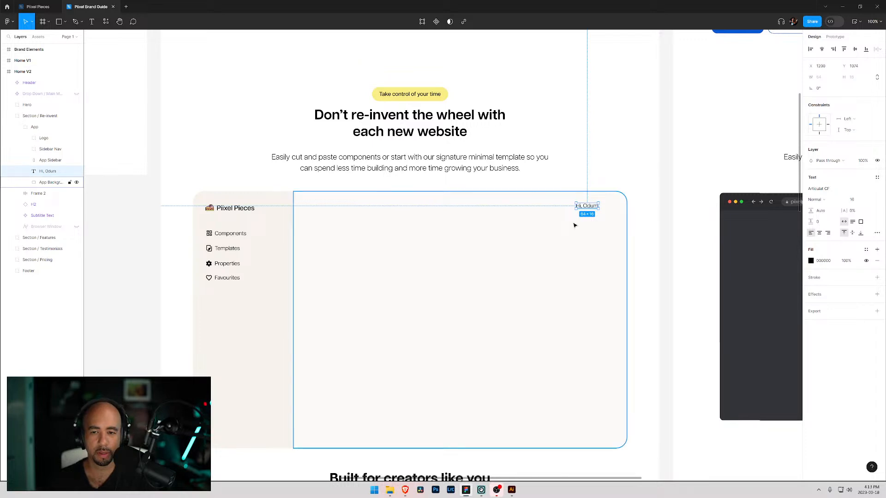
# - Try to apply a male avatar from the Content Reel plugin without an image layer selected
pyautogui.hotkey('ctrl', '/')
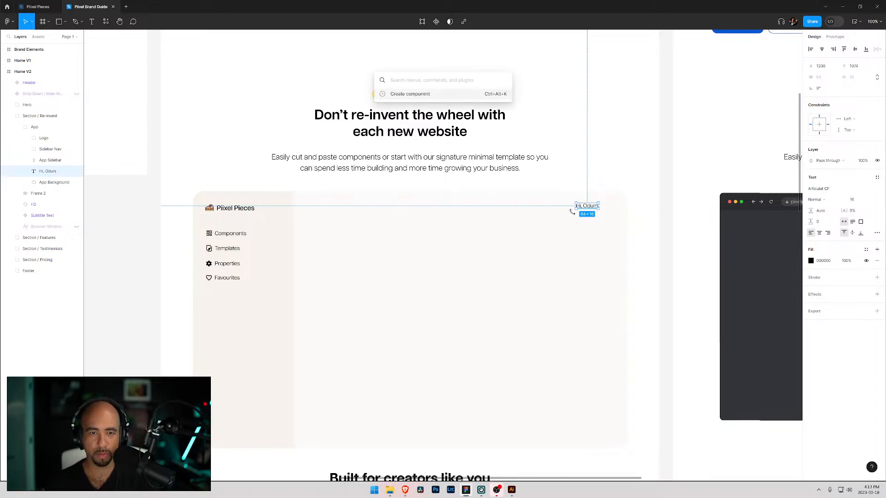
pyautogui.write('icon')
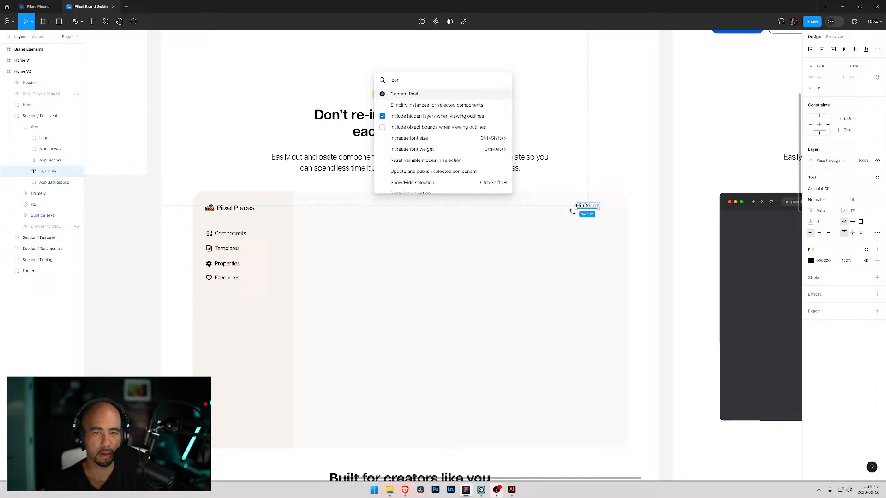
pyautogui.press('Return')
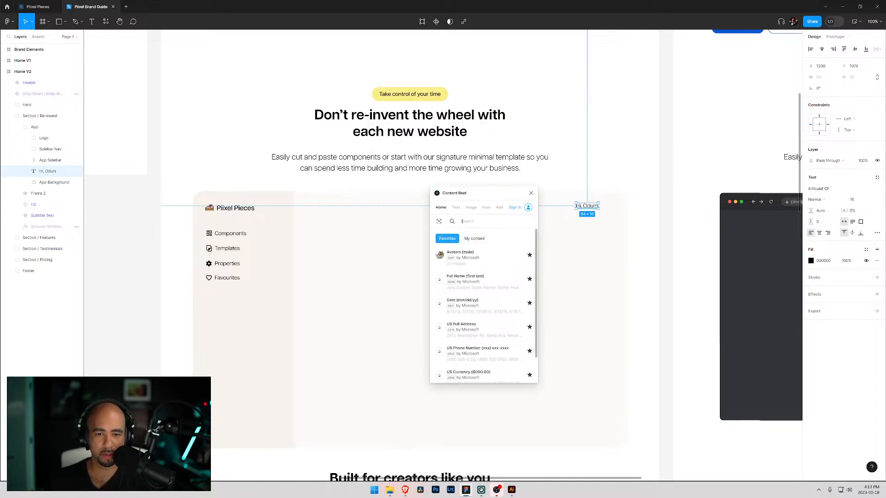
pyautogui.click(473, 259)
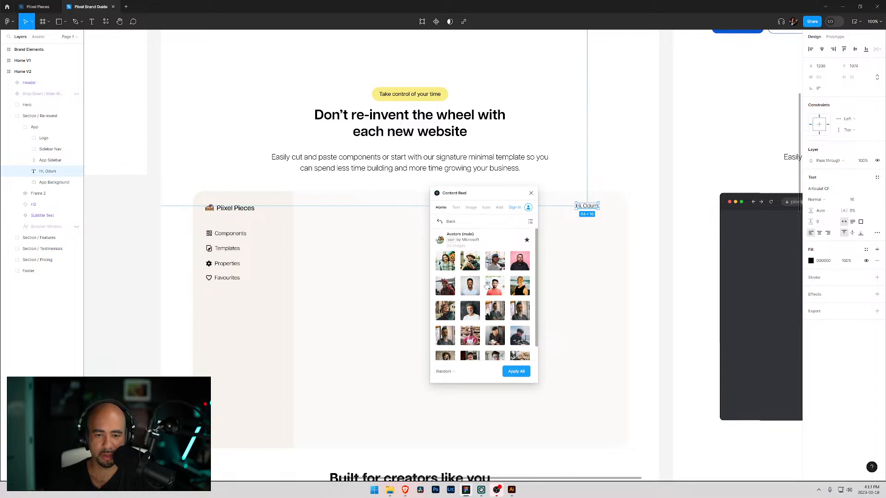
pyautogui.scroll(-1, 491, 290)
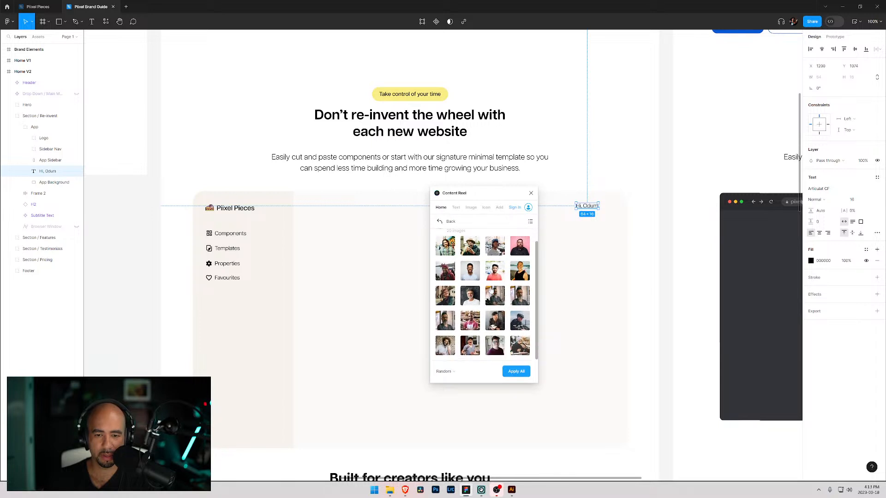
pyautogui.click(473, 273)
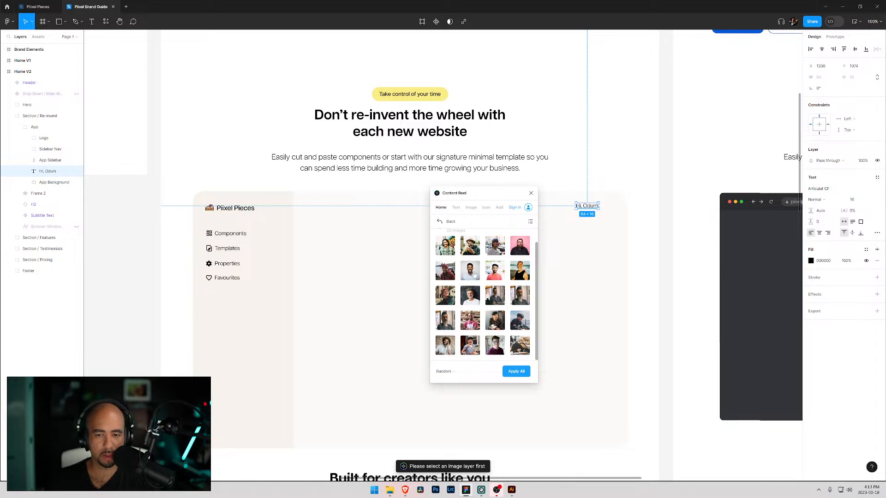
pyautogui.scroll(1, 470, 273)
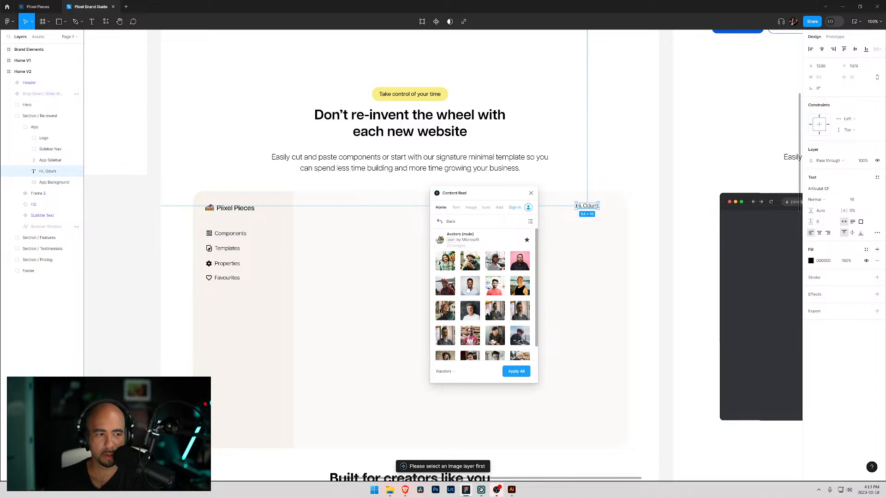
pyautogui.scroll(-1, 495, 271)
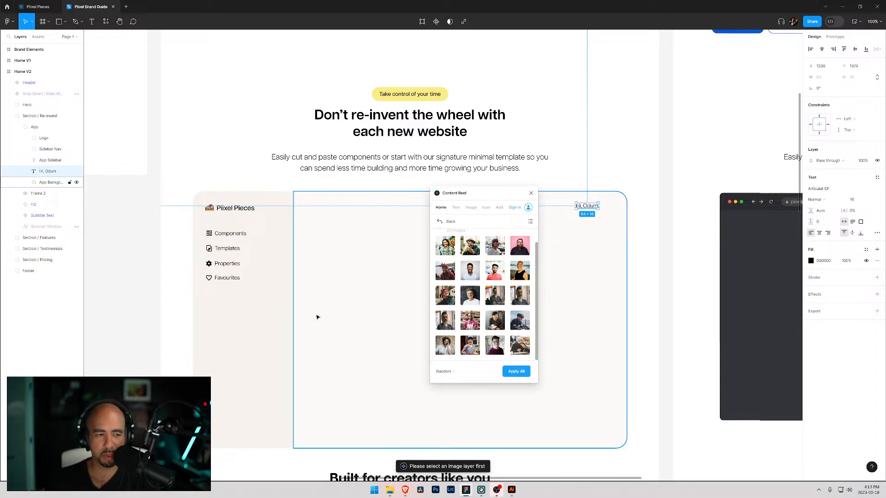
pyautogui.click(310, 328)
pyautogui.click(531, 193)
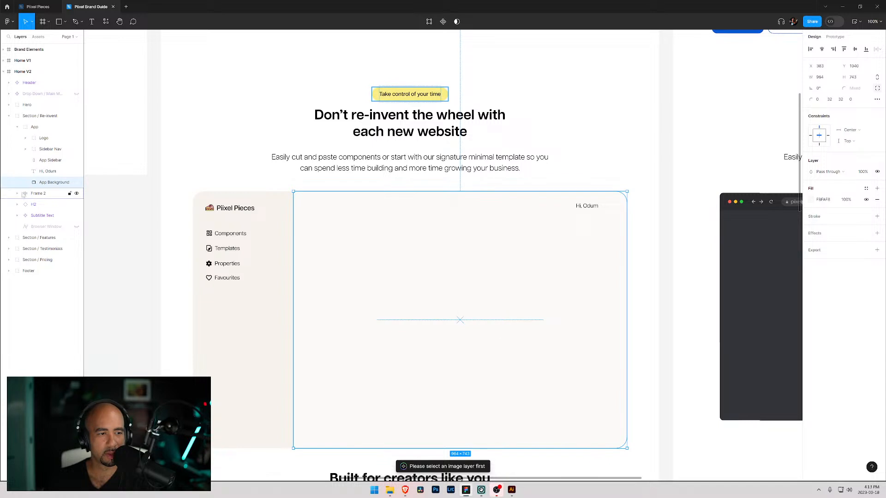
# - Draw a 40 × 40 circle with the Ellipse tool inside the app background
pyautogui.click(48, 171)
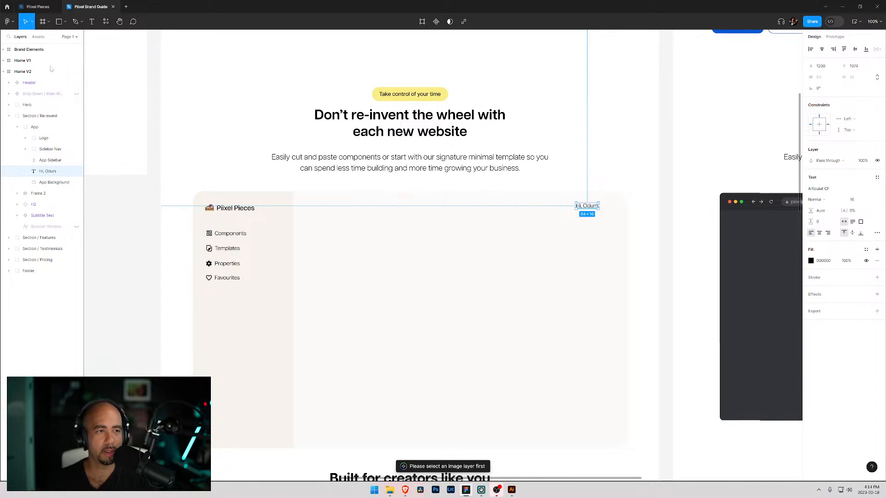
pyautogui.click(66, 22)
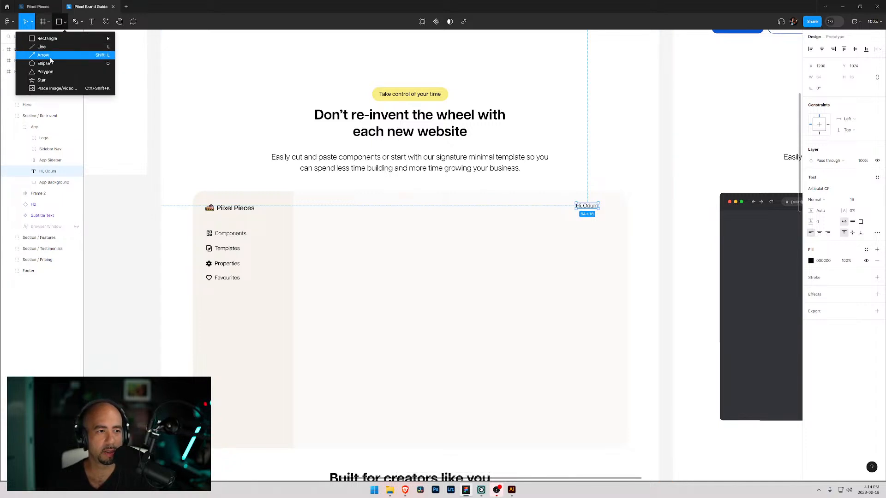
pyautogui.click(33, 64)
pyautogui.moveTo(474, 218); pyautogui.dragTo(490, 229)
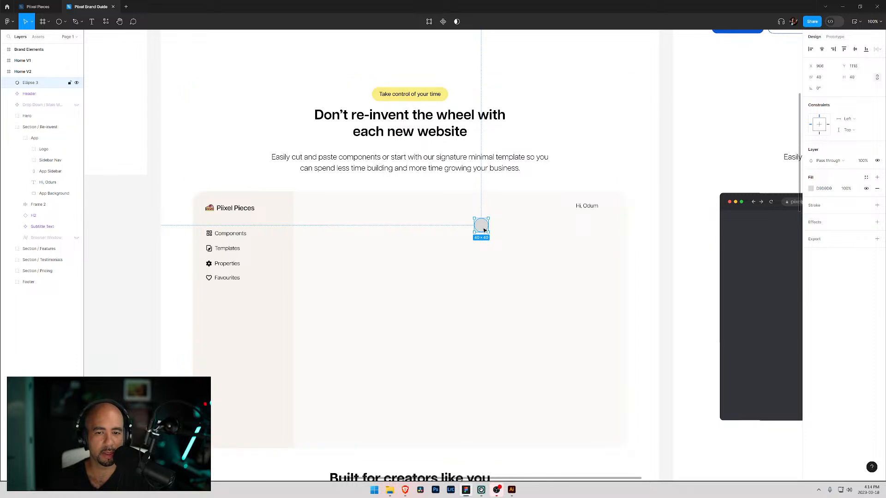
pyautogui.rightClick(482, 228)
pyautogui.press('Escape')
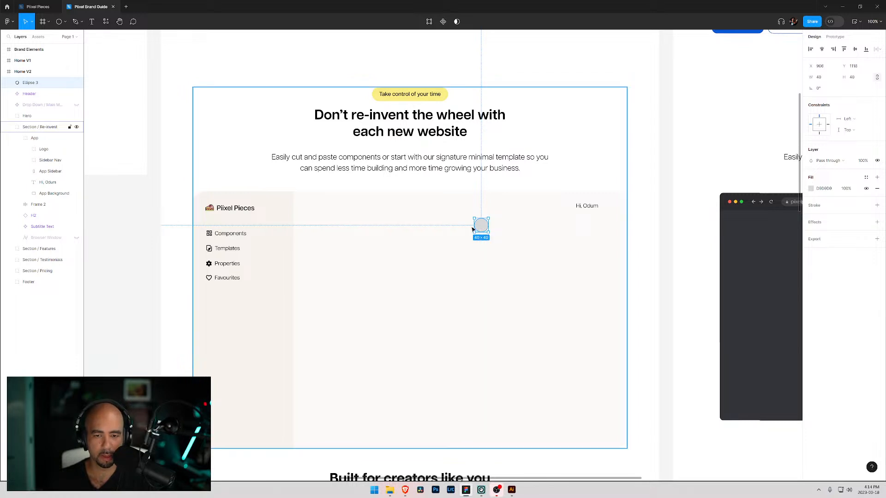
# - Apply a male avatar from Content Reel to the circle, then undo it
pyautogui.hotkey('ctrl', '/')
pyautogui.write('cont')
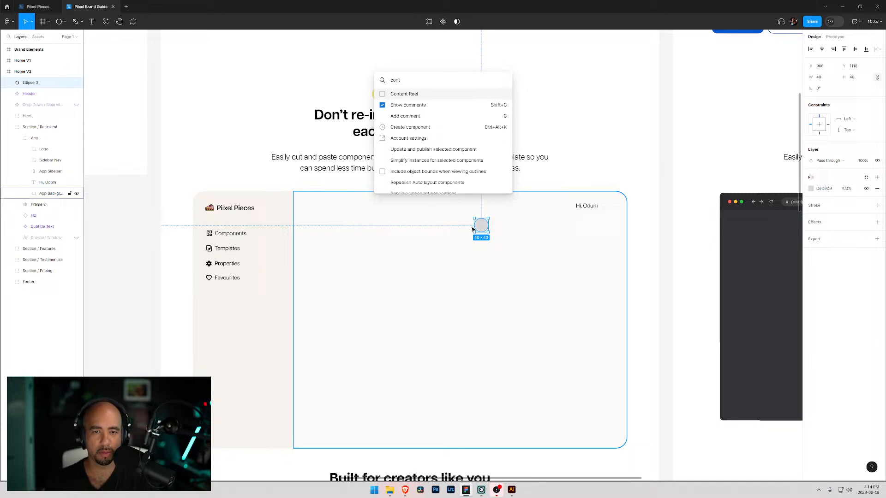
pyautogui.press('Return')
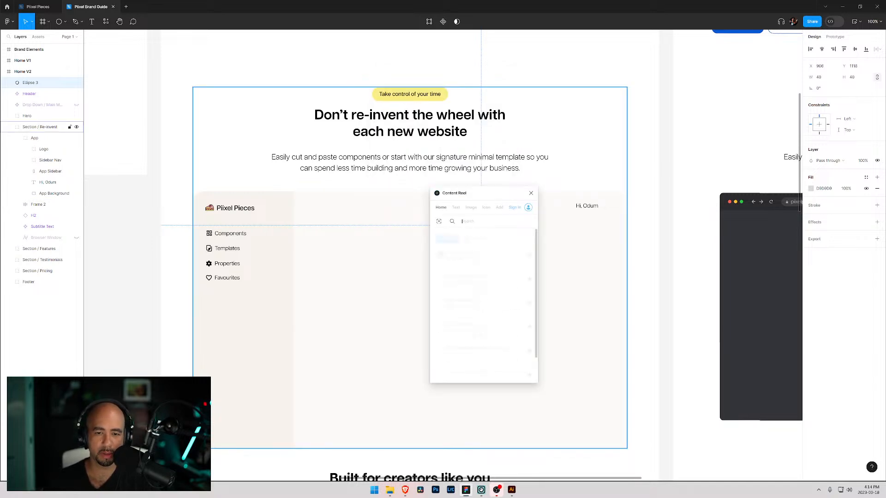
pyautogui.click(468, 257)
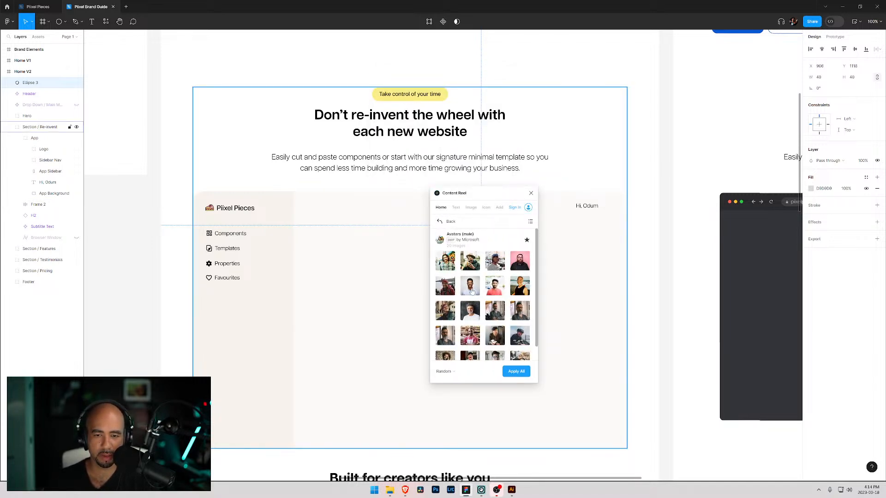
pyautogui.click(521, 372)
pyautogui.click(472, 287)
pyautogui.click(517, 373)
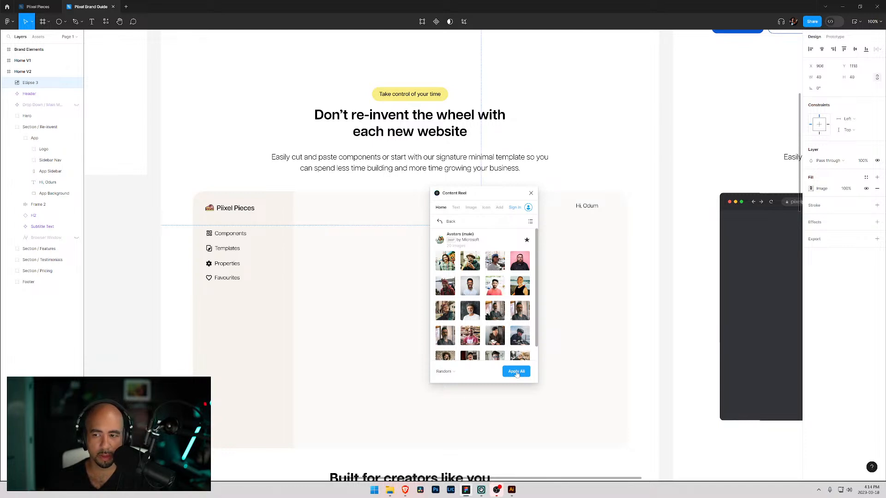
pyautogui.click(531, 193)
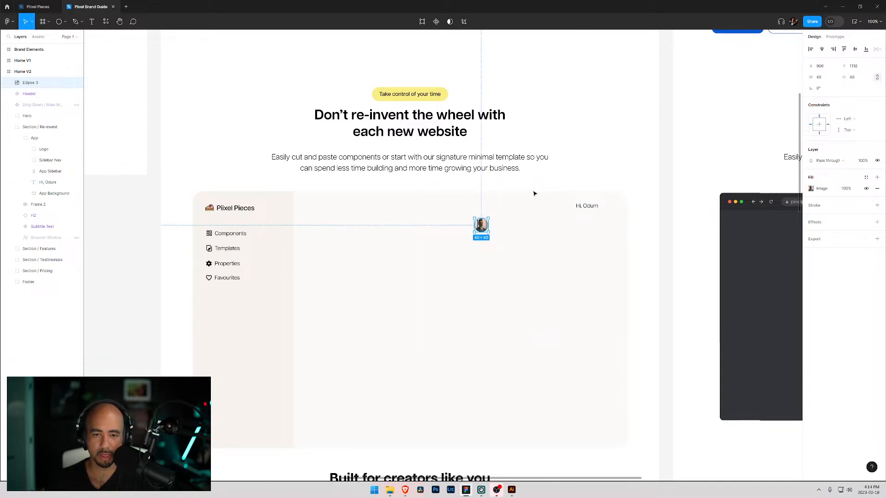
pyautogui.hotkey('ctrl', 'z')
# - Fill the circle with a chosen male avatar photo from the Content Reel plugin
pyautogui.hotkey('ctrl', '/')
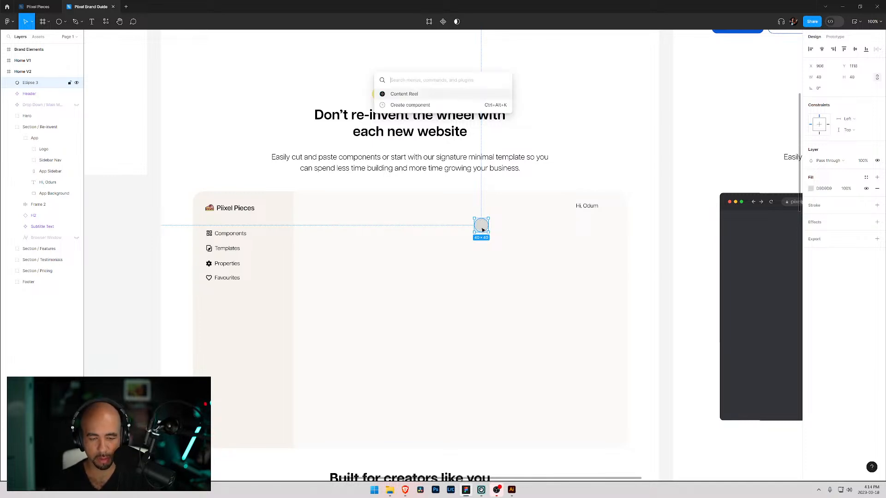
pyautogui.write('content')
pyautogui.press('Return')
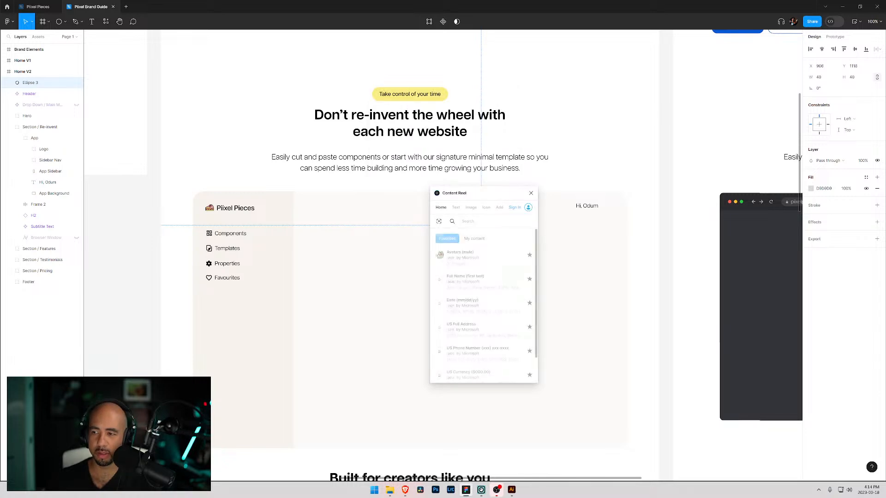
pyautogui.click(483, 257)
pyautogui.click(472, 286)
pyautogui.click(531, 193)
# - Move the avatar circle to sit just right of the greeting text
pyautogui.moveTo(485, 229); pyautogui.dragTo(613, 211)
pyautogui.click(515, 208)
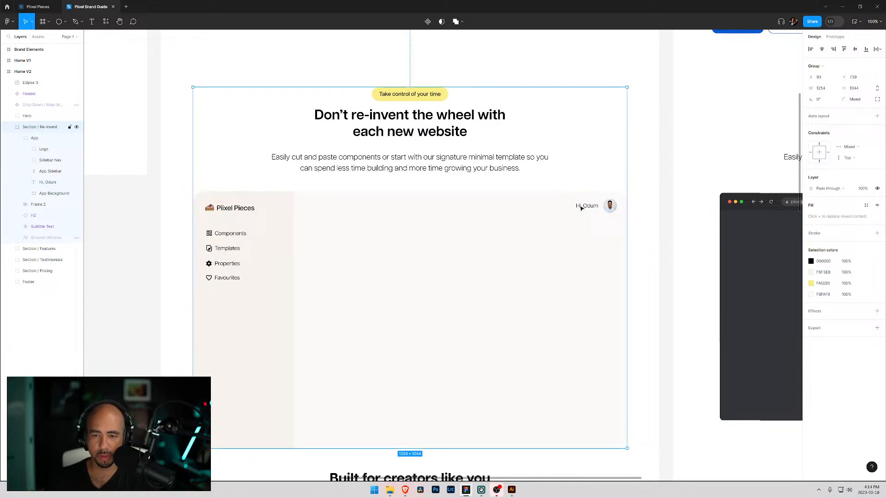
pyautogui.scroll(2, 551, 239)
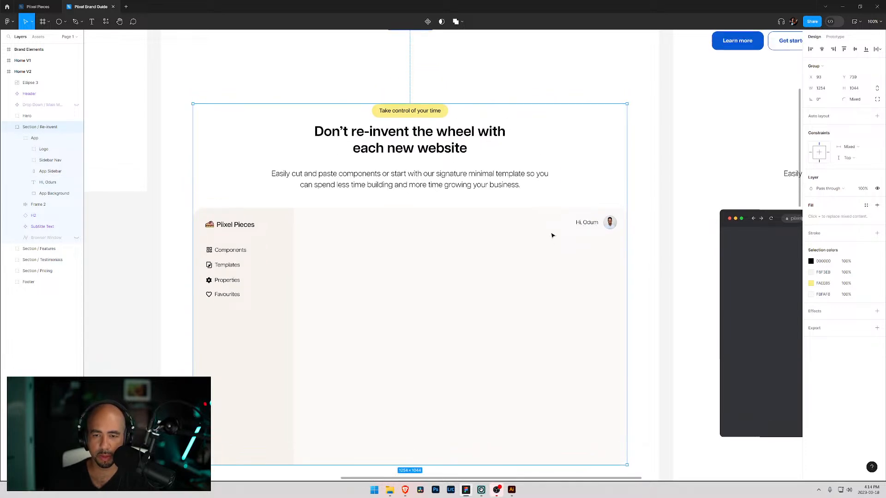
pyautogui.scroll(-3, 551, 238)
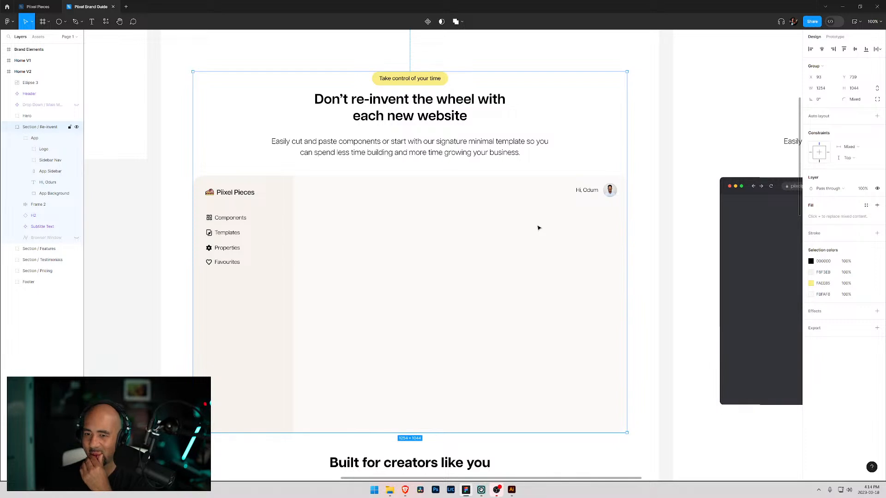
pyautogui.scroll(1, 530, 216)
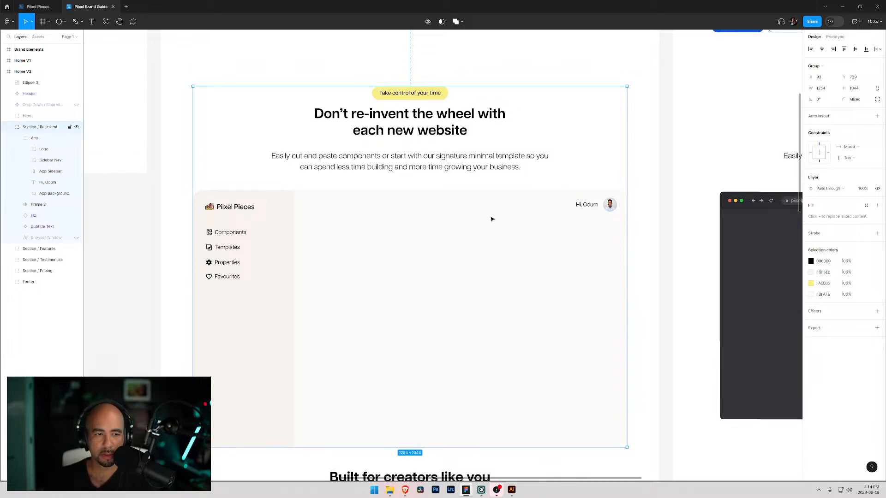
# - Move the circle layer into the App group below the greeting and rename it Avatar
pyautogui.click(45, 183)
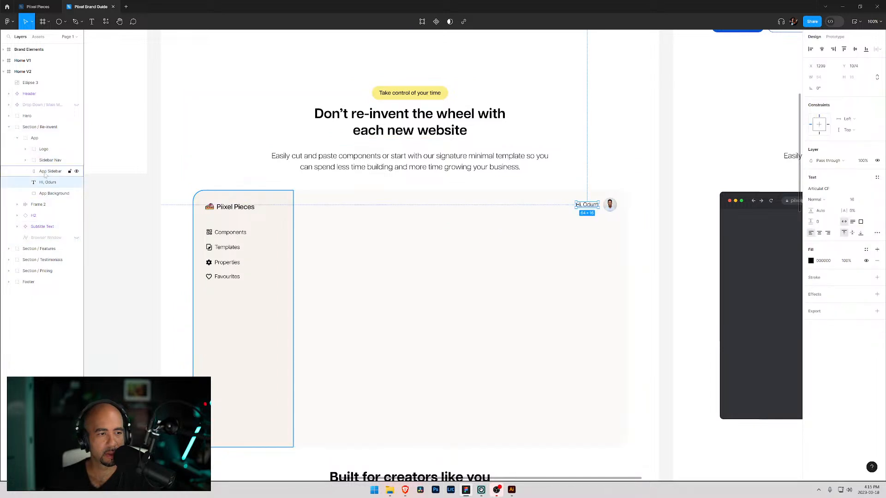
pyautogui.moveTo(32, 83); pyautogui.dragTo(56, 187)
pyautogui.doubleClick(46, 182)
pyautogui.write('Avatar')
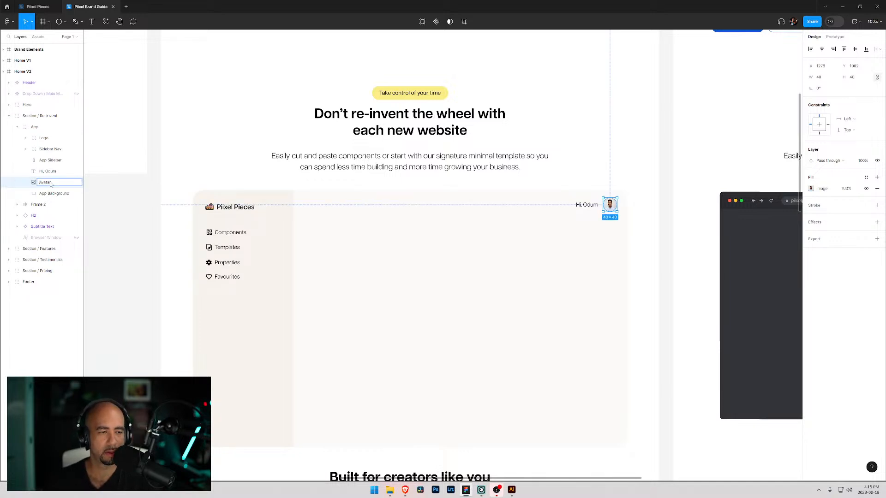
# - Group the greeting text and avatar together and name the group App Portal
pyautogui.keyDown('shift'); pyautogui.click(48, 173); pyautogui.keyUp('shift')
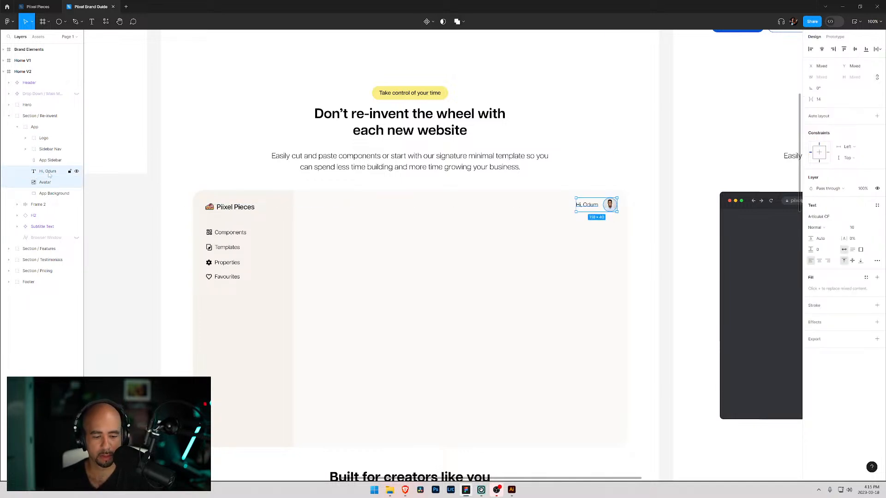
pyautogui.hotkey('ctrl', 'g')
pyautogui.doubleClick(46, 171)
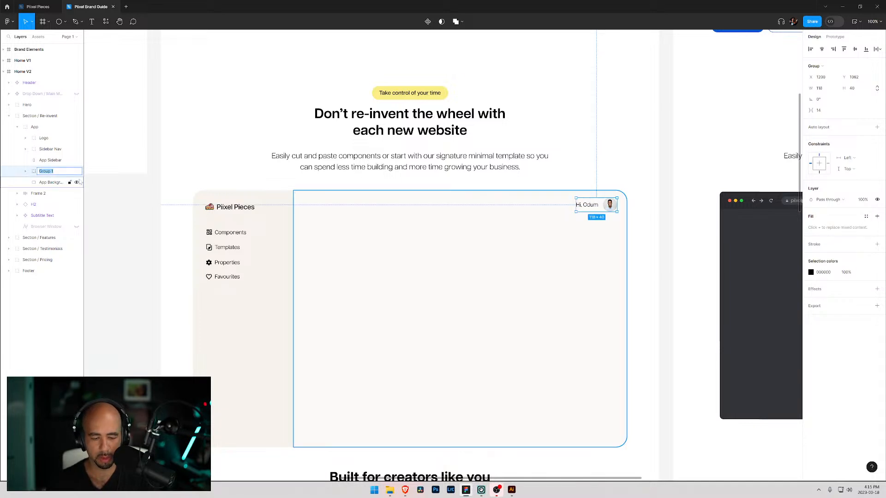
pyautogui.write('App Porta')
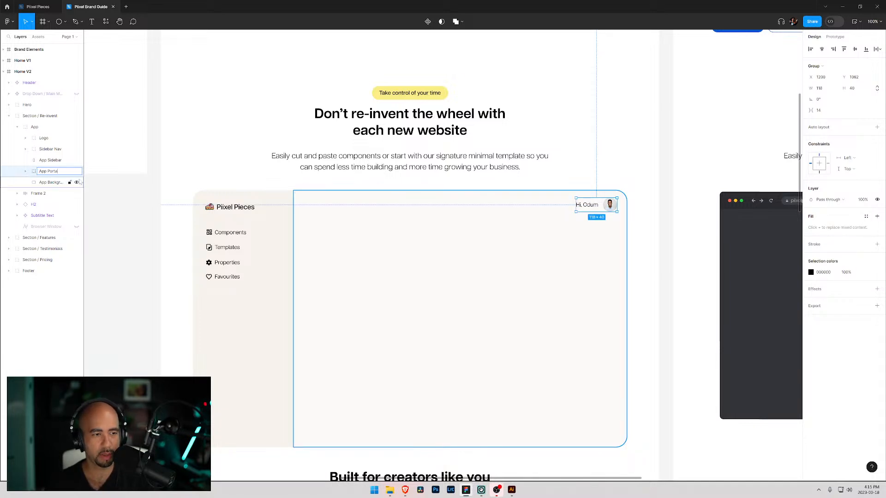
pyautogui.write('l')
pyautogui.press('Return')
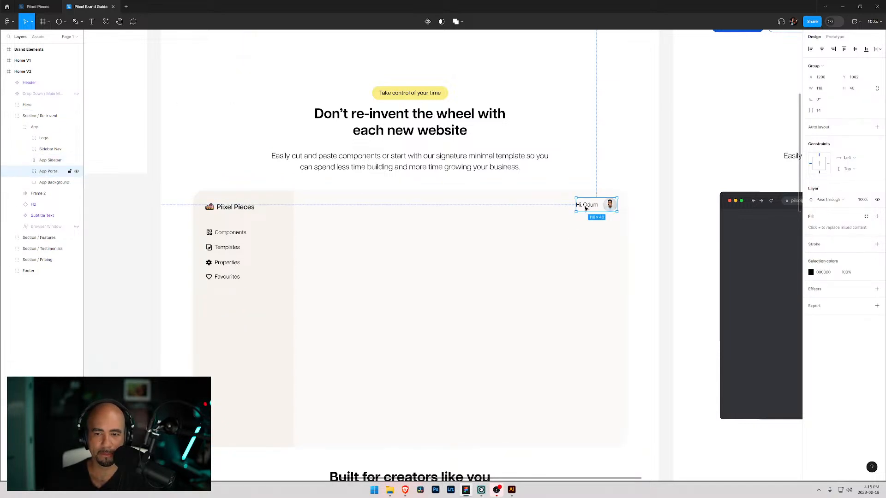
# - Nudge the App Portal group down slightly to line up with the logo
pyautogui.moveTo(585, 210); pyautogui.dragTo(586, 211)
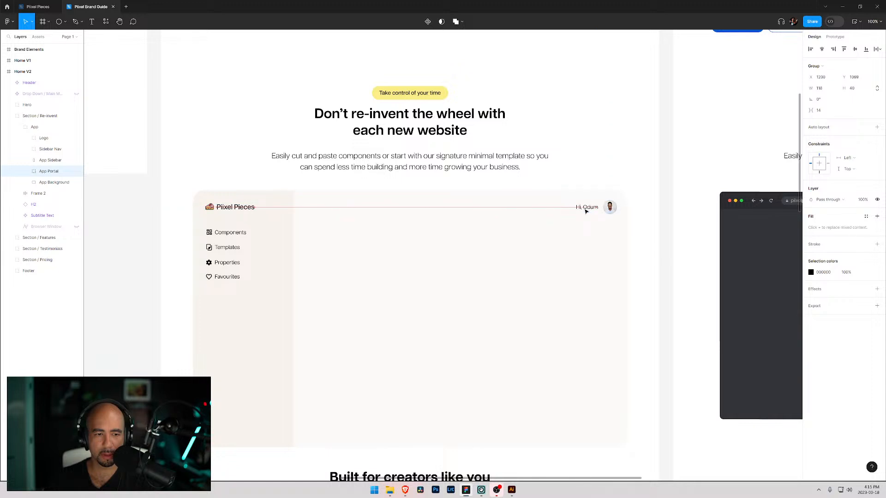
pyautogui.click(553, 199)
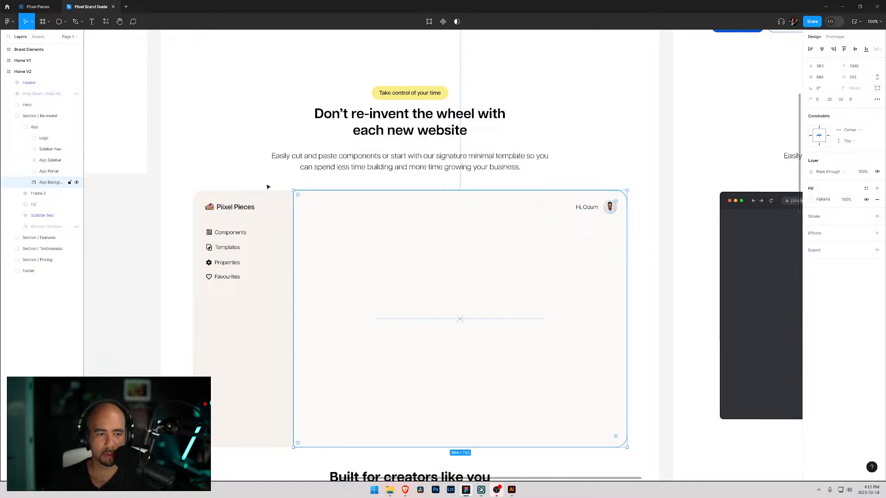
pyautogui.press('Escape')
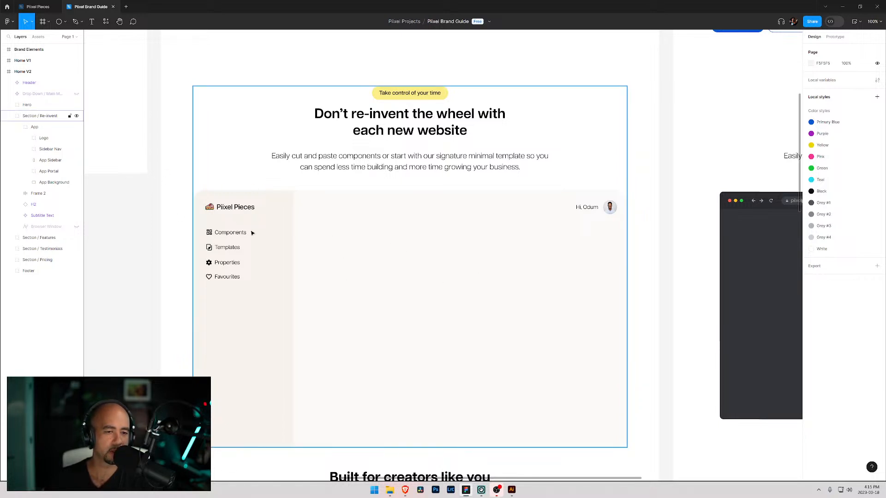
# - Paste the header's down-arrow icon into the App and place it right of the Components nav label
pyautogui.click(217, 249)
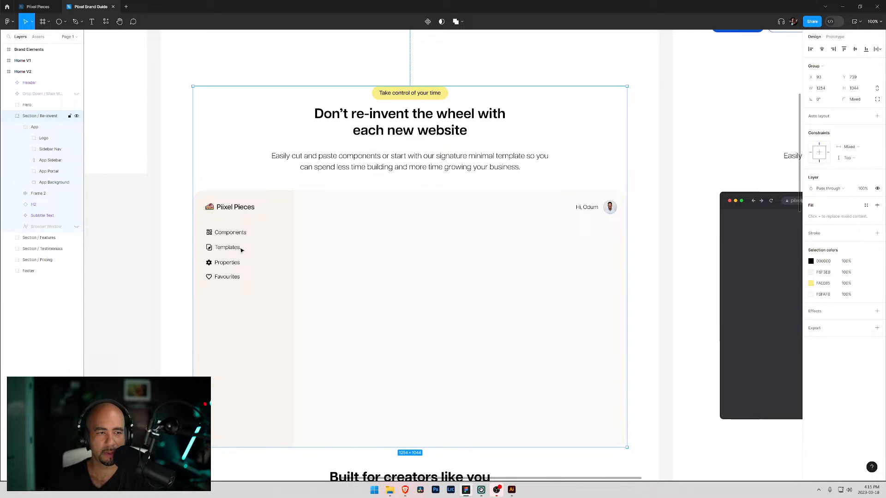
pyautogui.scroll(5, 241, 250)
pyautogui.scroll(4, 241, 250)
pyautogui.doubleClick(256, 234)
pyautogui.click(255, 234)
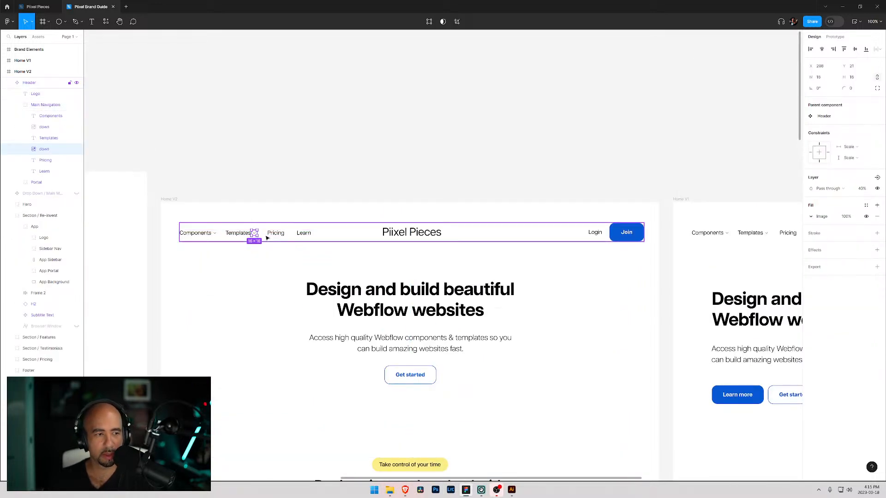
pyautogui.scroll(-8, 255, 234)
pyautogui.click(241, 228)
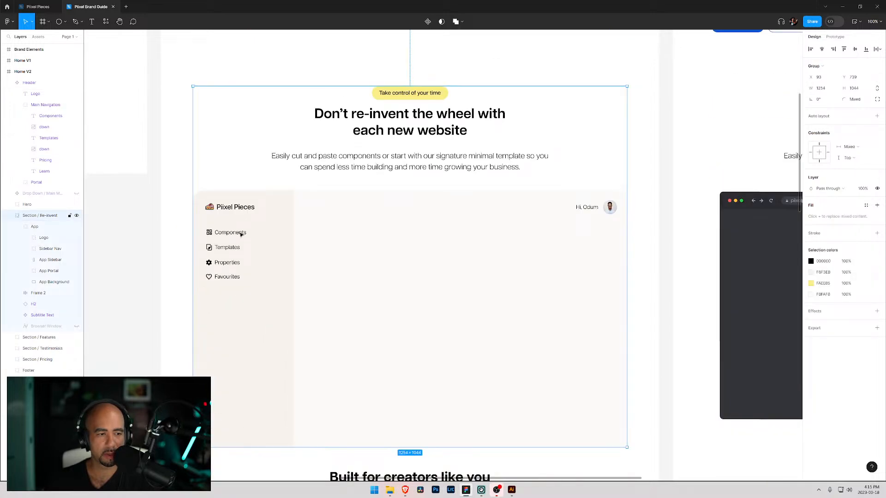
pyautogui.doubleClick(244, 234)
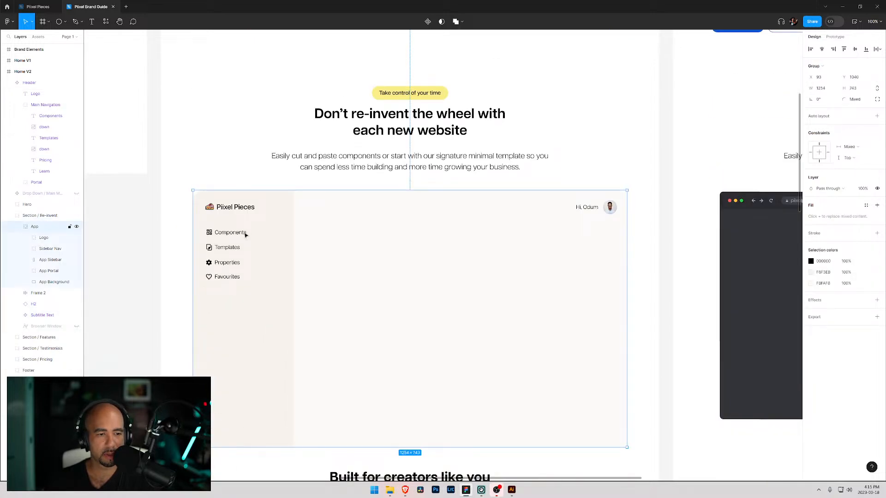
pyautogui.hotkey('ctrl', 'v')
pyautogui.moveTo(268, 194); pyautogui.dragTo(253, 236)
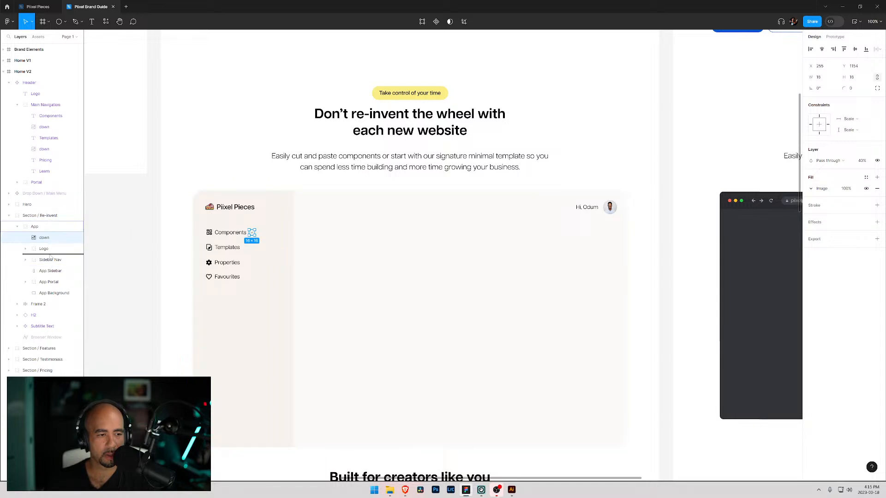
# - Move the arrow icon's layer into the Sidebar Nav group next to Components
pyautogui.moveTo(51, 264); pyautogui.dragTo(54, 266)
pyautogui.click(25, 249)
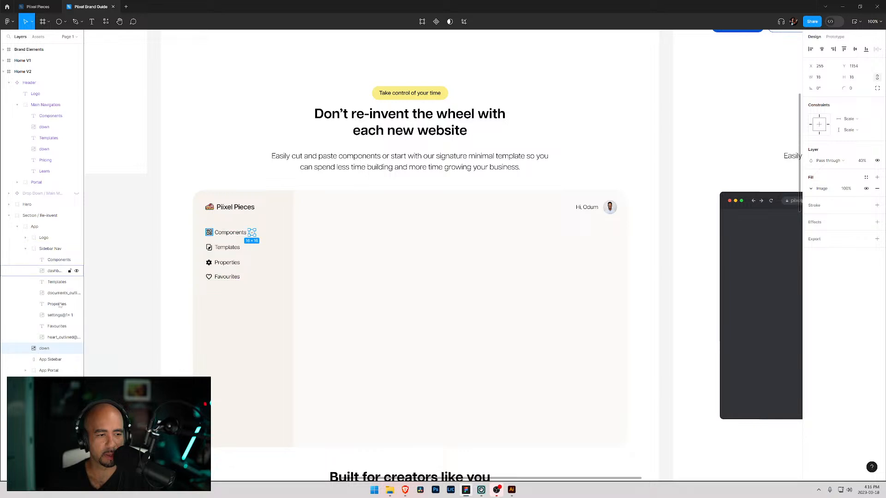
pyautogui.moveTo(54, 353); pyautogui.dragTo(54, 275)
pyautogui.press('Left')
# - Duplicate the down-arrow layer, placing the copy after the Templates item in Sidebar Nav
pyautogui.click(283, 237)
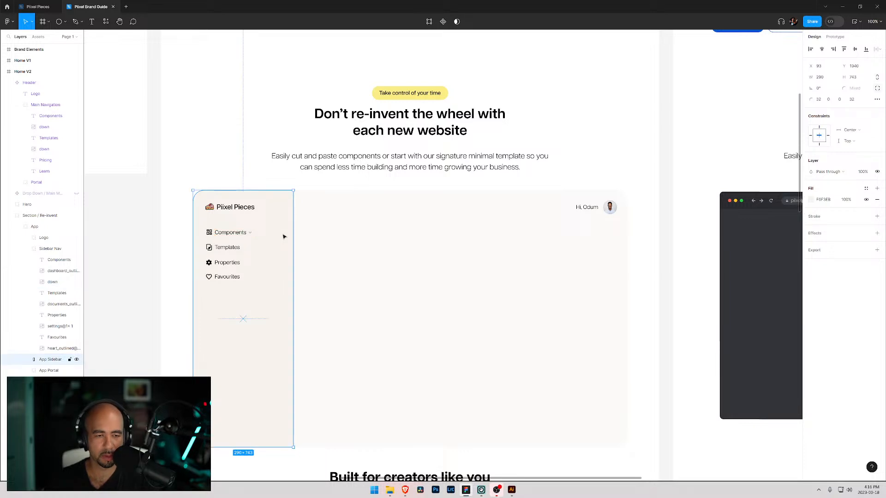
pyautogui.click(251, 235)
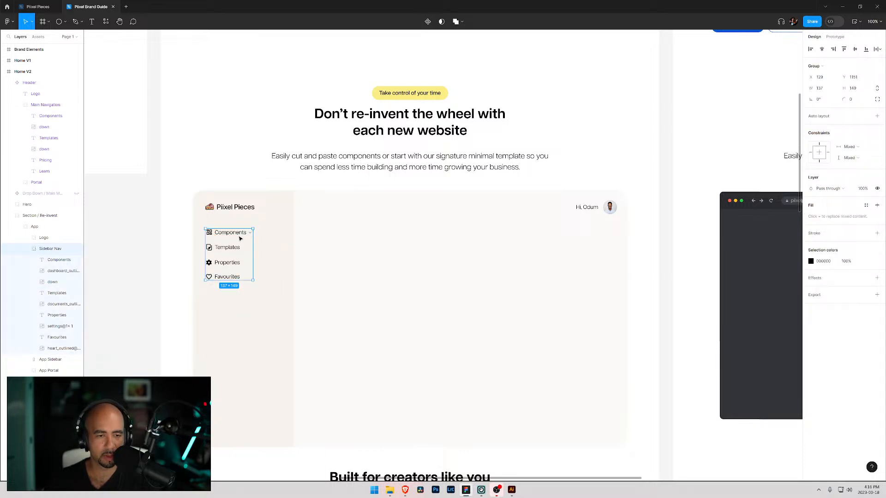
pyautogui.click(52, 282)
pyautogui.moveTo(52, 285); pyautogui.dragTo(54, 316)
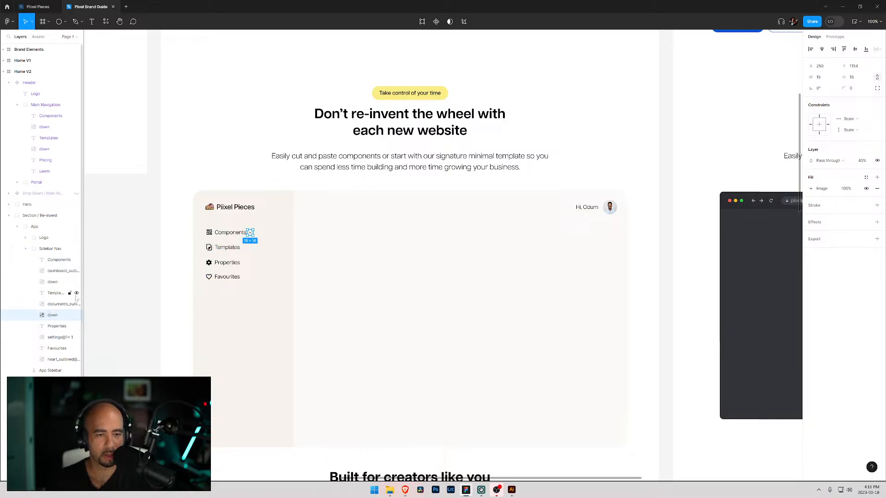
# - Nudge the duplicated arrow into position right of the Templates nav label
pyautogui.hotkey('shift', 'Down')
pyautogui.hotkey('shift', 'Down')
pyautogui.hotkey('shift', 'Down')
pyautogui.hotkey('shift', 'Up')
pyautogui.press('Down')
pyautogui.press('Down')
pyautogui.press('Down')
pyautogui.press('Down')
pyautogui.press('Up')
pyautogui.hotkey('shift', 'Left')
pyautogui.hotkey('shift', 'Left')
pyautogui.press('Right')
pyautogui.press('Right')
pyautogui.press('Right')
pyautogui.press('Right')
pyautogui.press('Right')
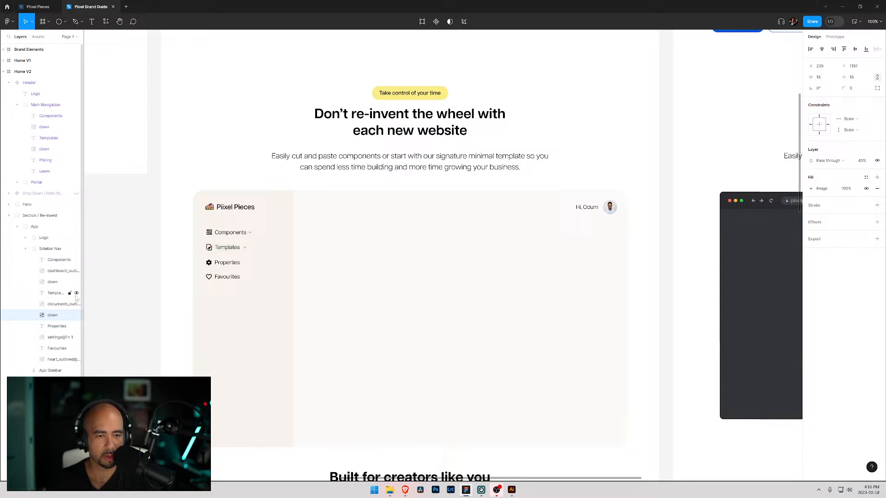
pyautogui.press('Left')
pyautogui.press('Right')
pyautogui.press('Left')
pyautogui.press('Left')
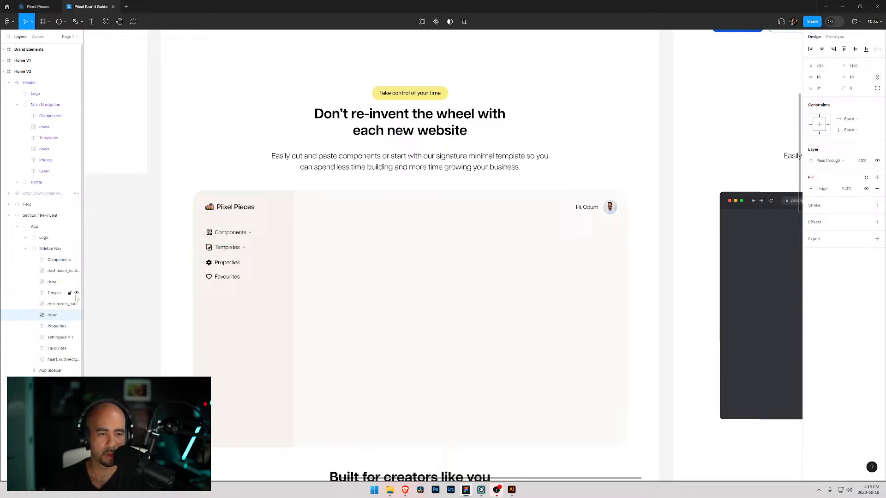
pyautogui.click(251, 232)
pyautogui.click(269, 245)
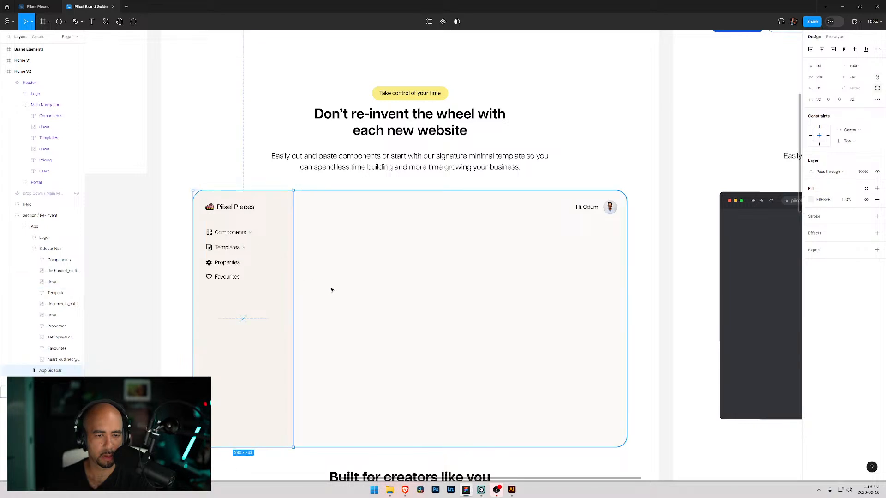
pyautogui.click(171, 330)
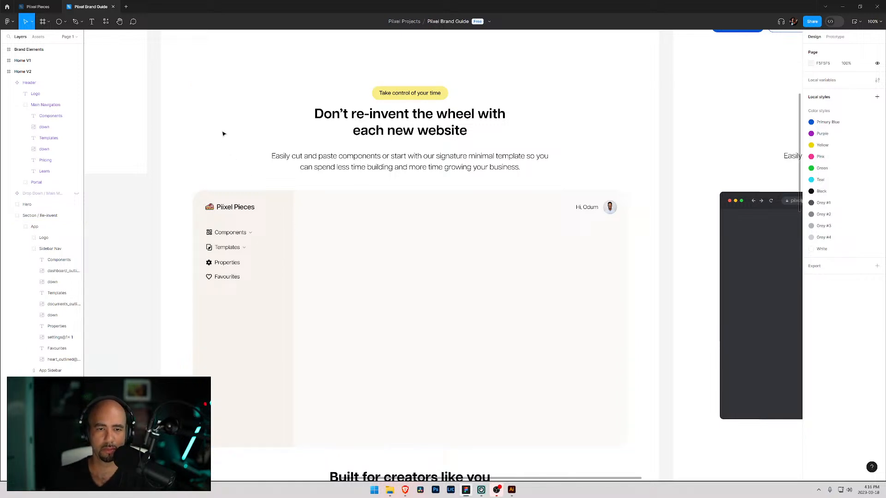
pyautogui.scroll(3, 224, 135)
pyautogui.scroll(-6, 215, 132)
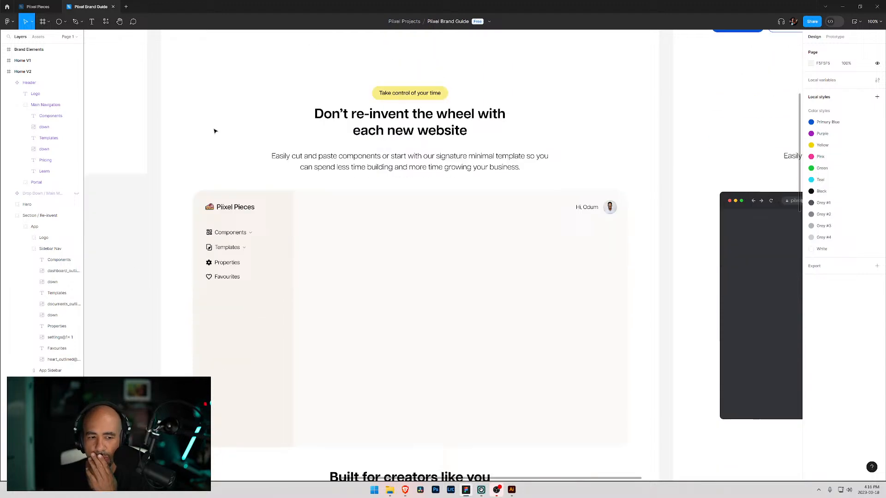
pyautogui.scroll(2, 283, 171)
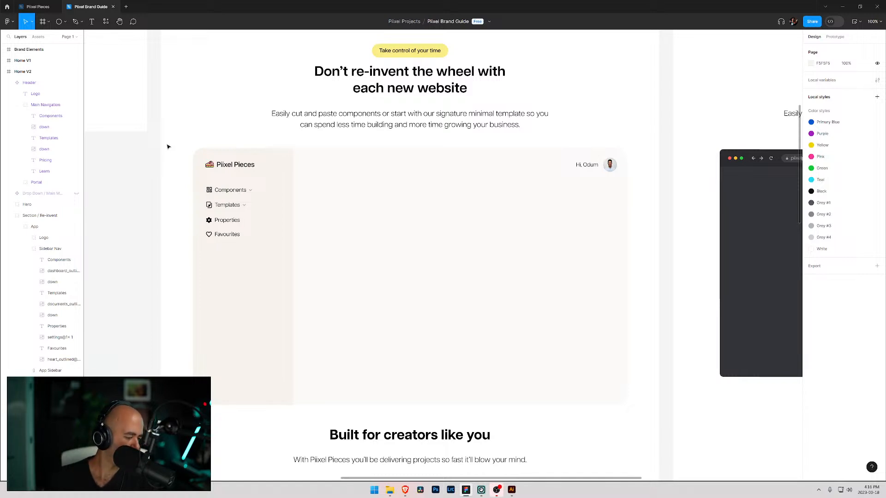
pyautogui.scroll(1, 168, 146)
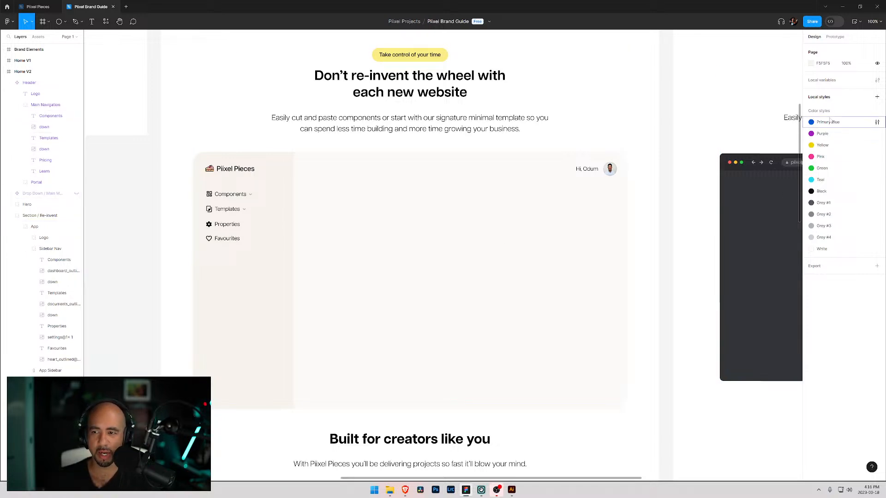
# - Draw a 200 × 200 rectangle in the app's content area and set its corner radius to 16
pyautogui.click(65, 22)
pyautogui.click(56, 39)
pyautogui.moveTo(322, 195); pyautogui.dragTo(397, 261)
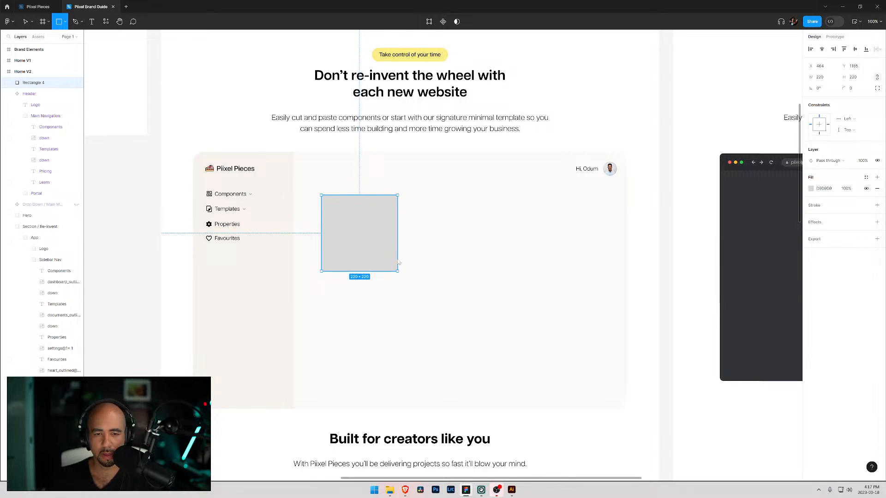
pyautogui.moveTo(399, 262); pyautogui.dragTo(390, 259)
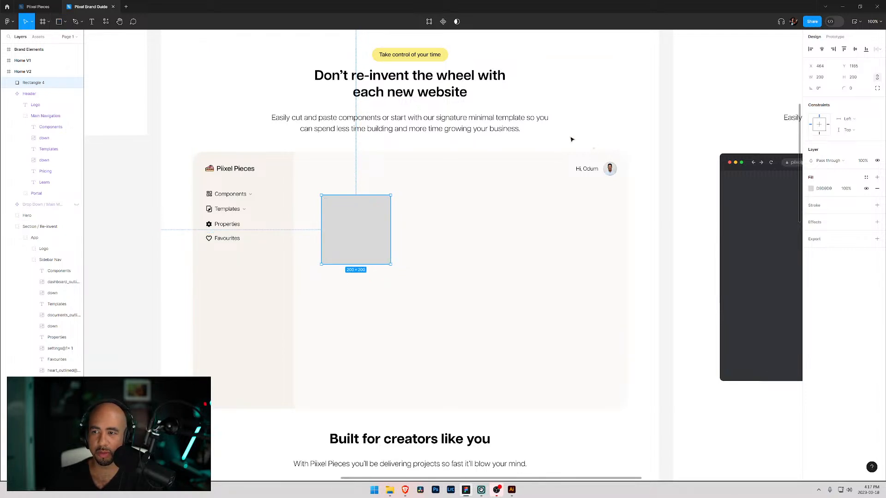
pyautogui.click(852, 91)
pyautogui.write('16')
pyautogui.press('Return')
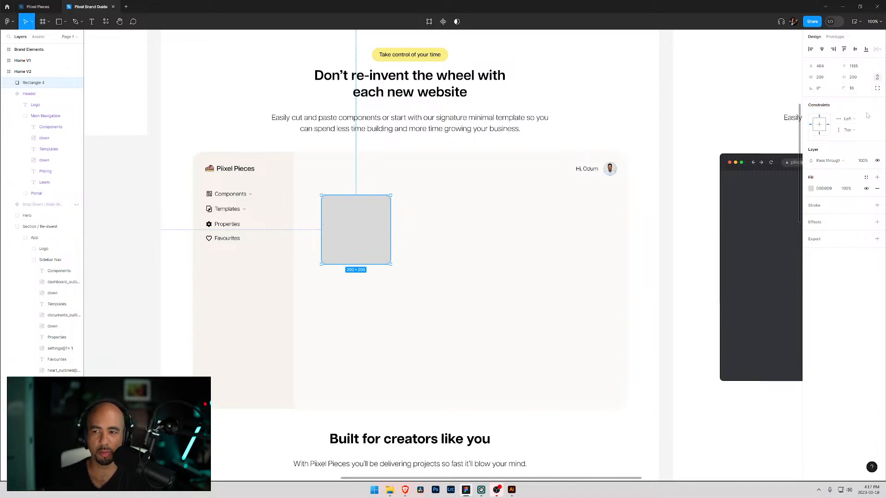
# - Fill the rectangle with the sidebar's beige colour, F2EDE2
pyautogui.click(815, 190)
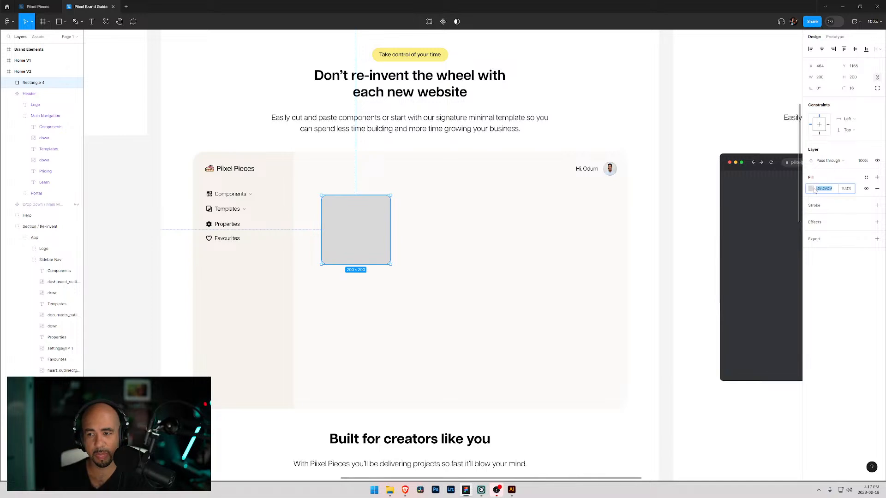
pyautogui.click(815, 190)
pyautogui.moveTo(769, 244); pyautogui.dragTo(705, 208)
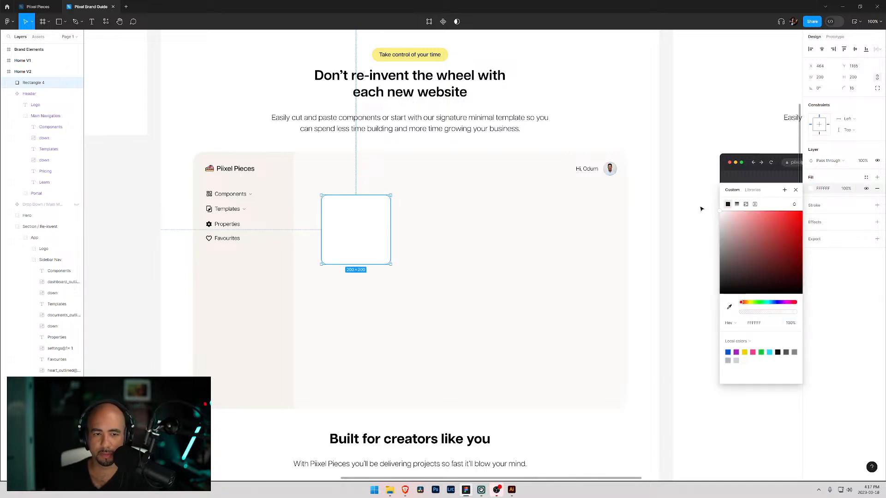
pyautogui.click(737, 361)
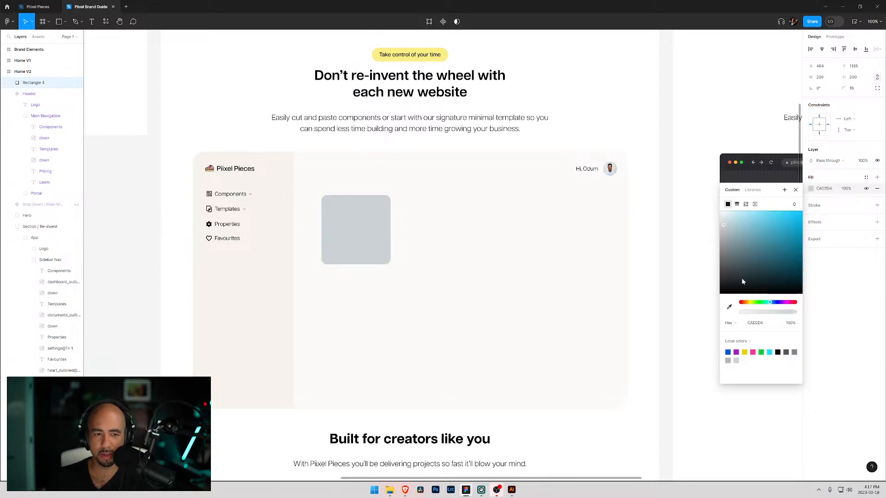
pyautogui.click(721, 217)
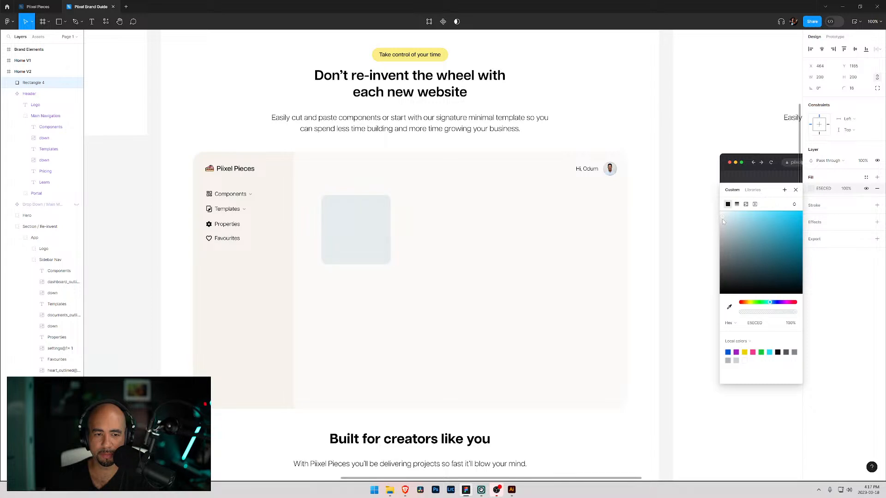
pyautogui.click(729, 307)
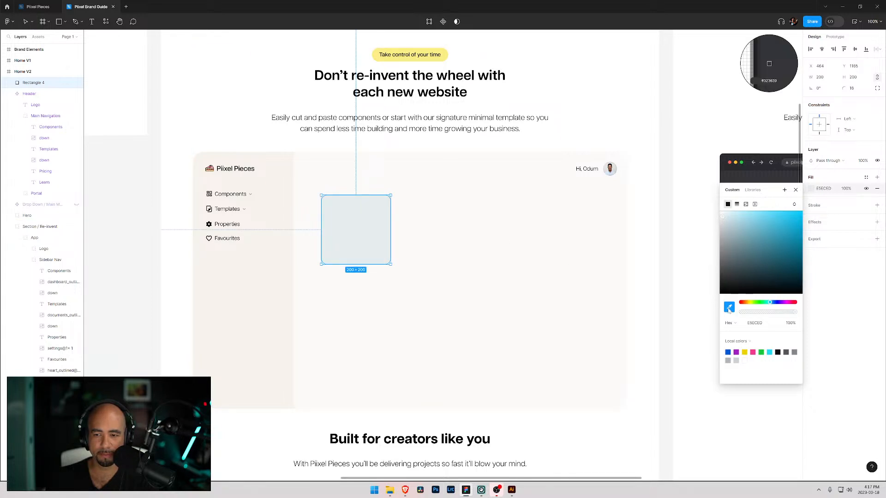
pyautogui.click(266, 285)
pyautogui.moveTo(723, 218); pyautogui.dragTo(725, 217)
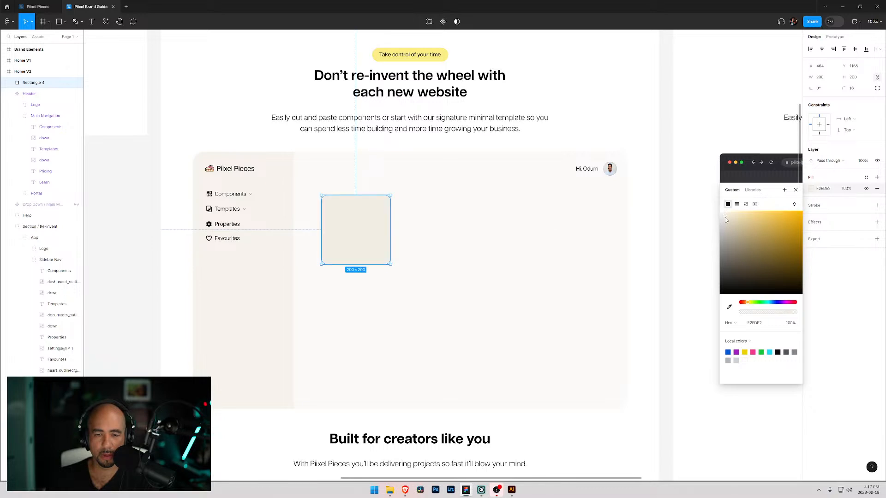
# - Nudge the rectangle slightly down and move its layer into the App group above App Background
pyautogui.moveTo(353, 210)
pyautogui.mouseDown()
pyautogui.moveTo(360, 227)
pyautogui.moveTo(348, 208)
pyautogui.moveTo(358, 221)
pyautogui.moveTo(359, 207)
pyautogui.moveTo(355, 218)
pyautogui.mouseUp()
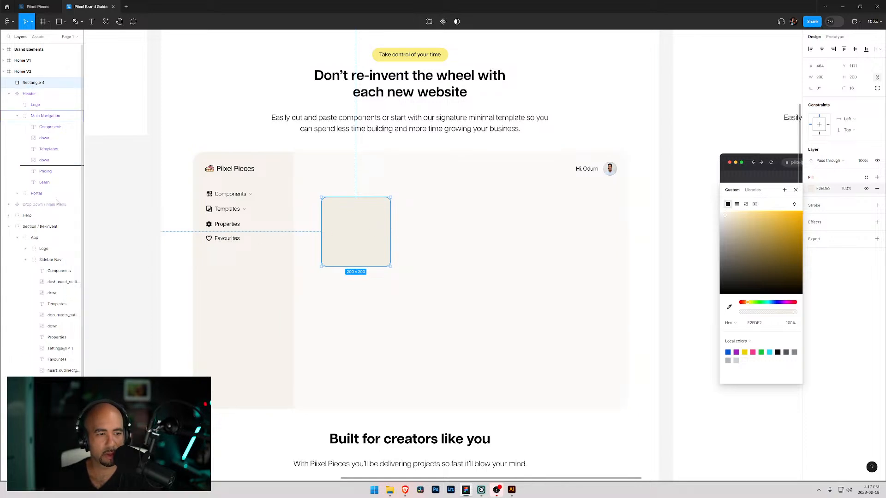
pyautogui.moveTo(49, 257); pyautogui.dragTo(50, 255)
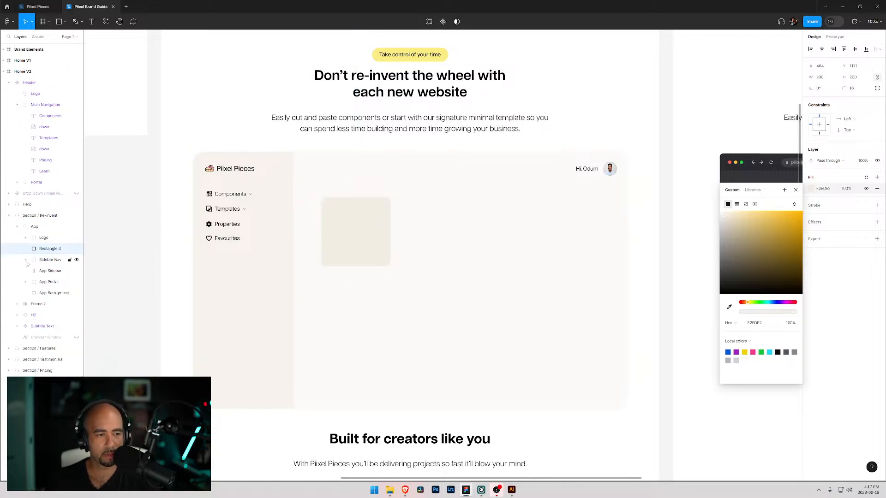
pyautogui.moveTo(50, 249); pyautogui.dragTo(50, 287)
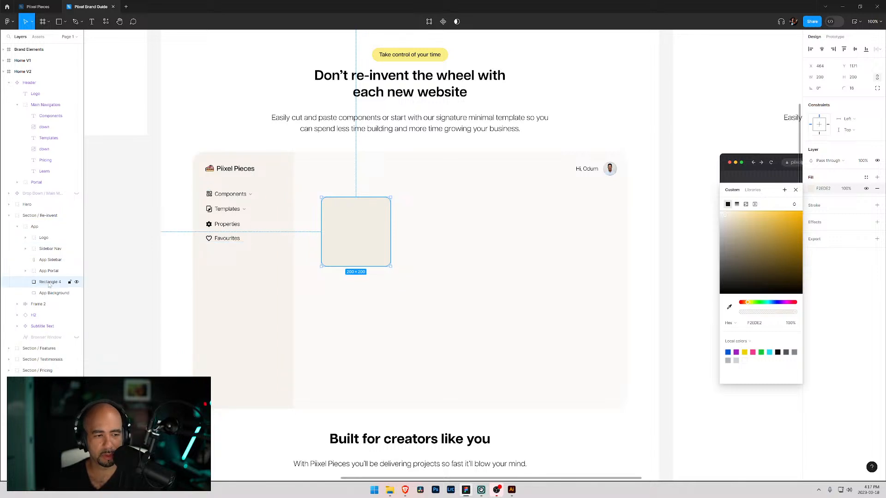
# - Group the beige rectangle and name the group App Main Content
pyautogui.hotkey('ctrl', 'g')
pyautogui.doubleClick(59, 283)
pyautogui.write('App Main')
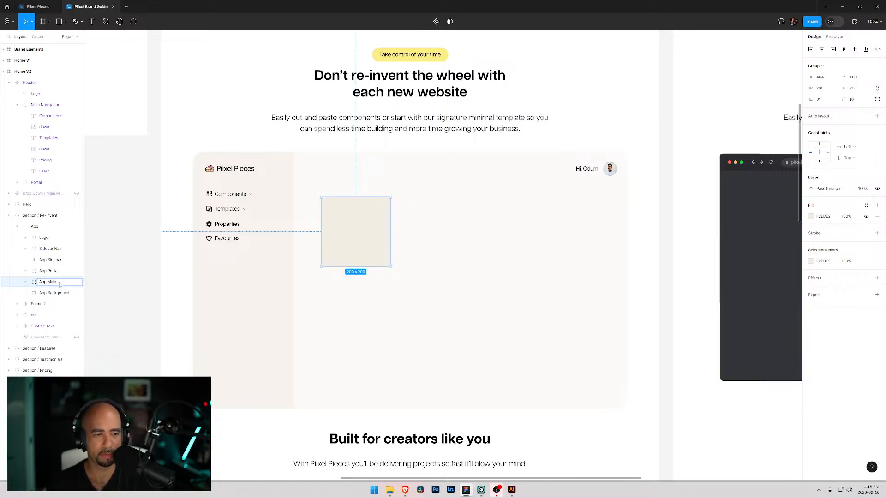
pyautogui.write(' Content')
pyautogui.press('Return')
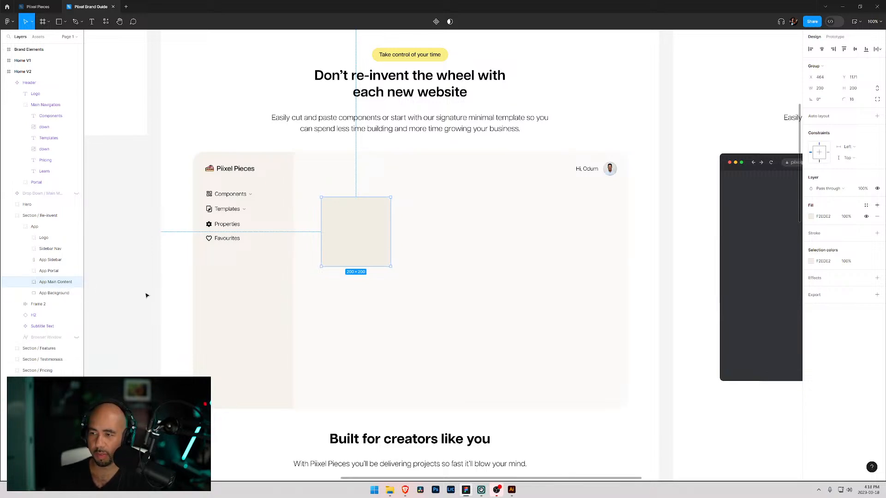
# - Rename the rectangle inside App Main Content to Component
pyautogui.click(25, 282)
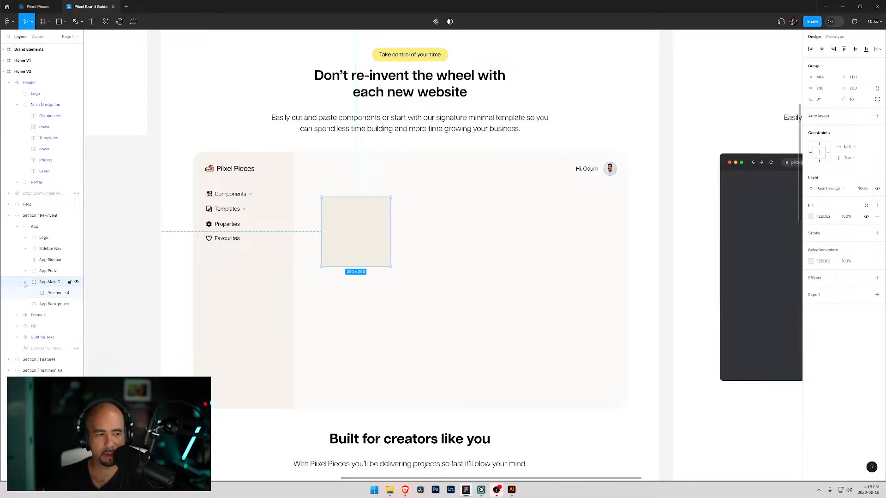
pyautogui.click(54, 295)
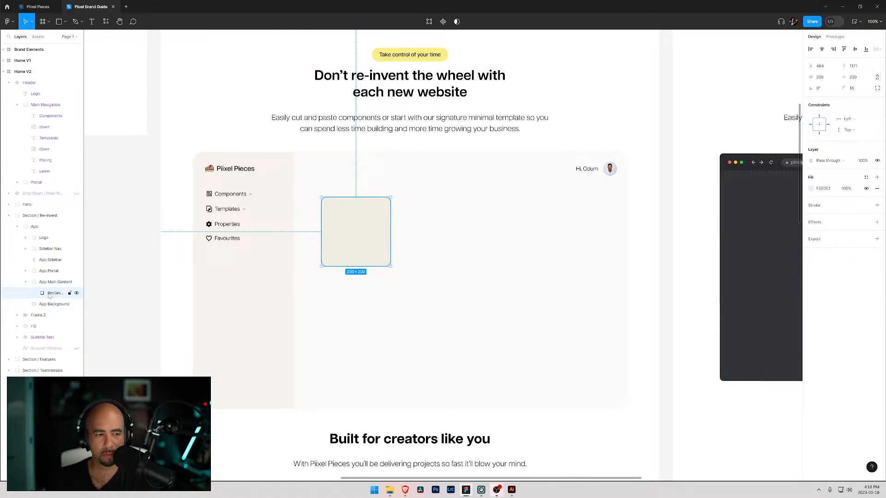
pyautogui.doubleClick(52, 294)
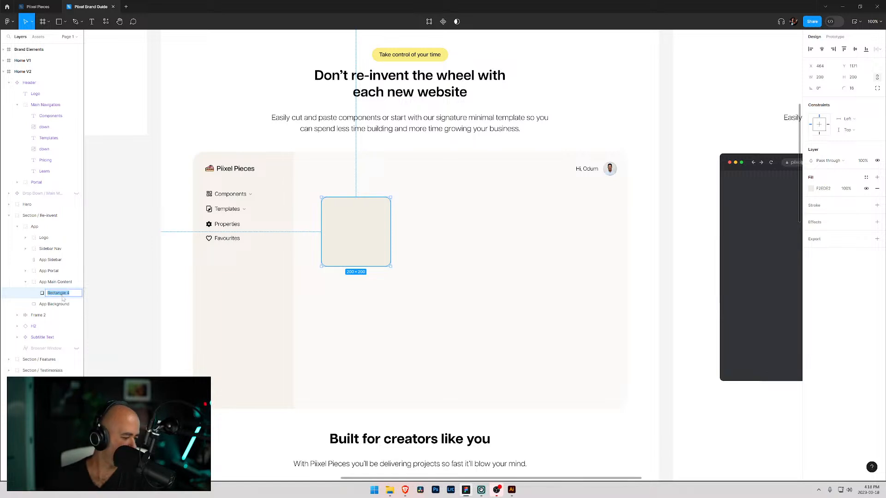
pyautogui.write('Componte')
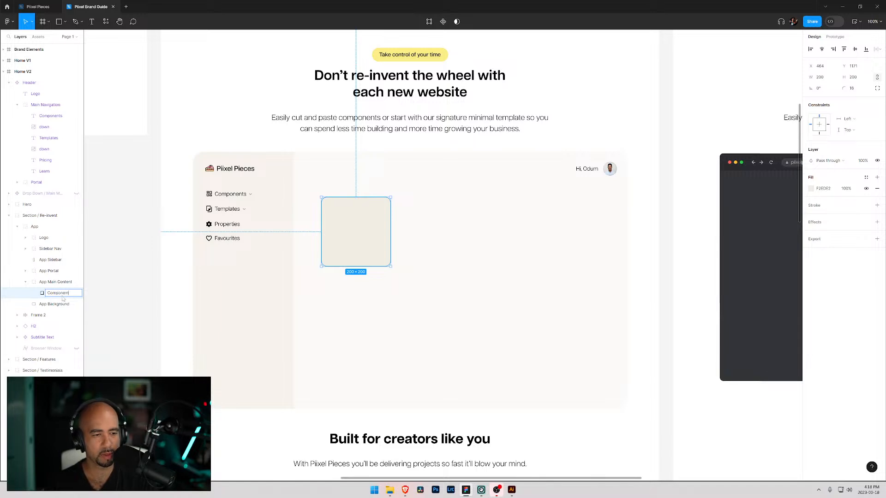
pyautogui.press('Return')
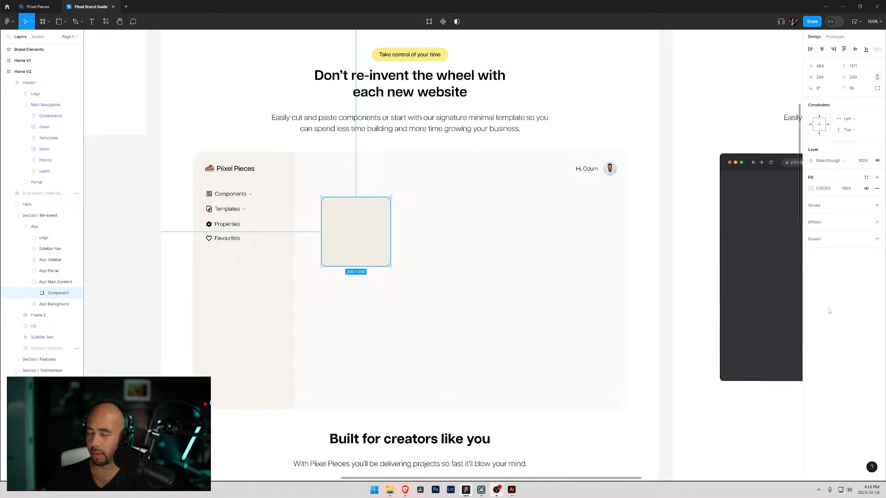
# - Place a heart icon in the card's top-right corner and resize it to 20 × 20
pyautogui.moveTo(390, 491)
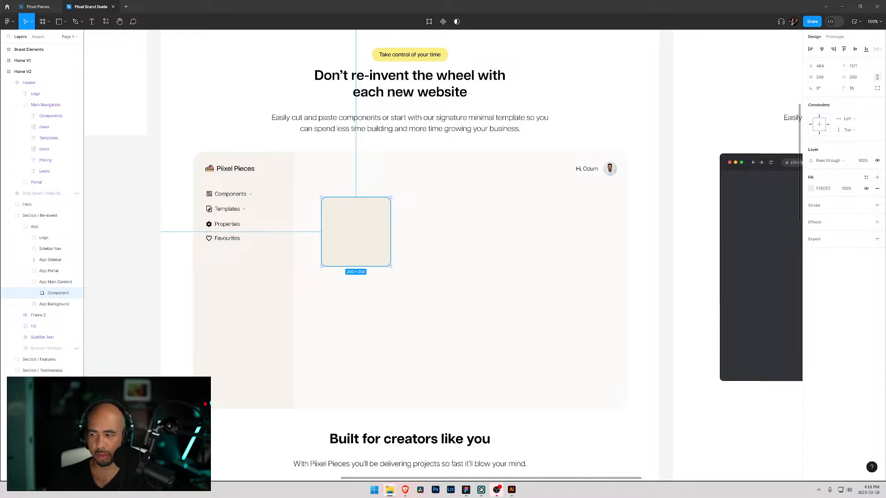
pyautogui.moveTo(575, 297); pyautogui.dragTo(381, 207)
pyautogui.click(854, 88)
pyautogui.write('20')
pyautogui.press('Return')
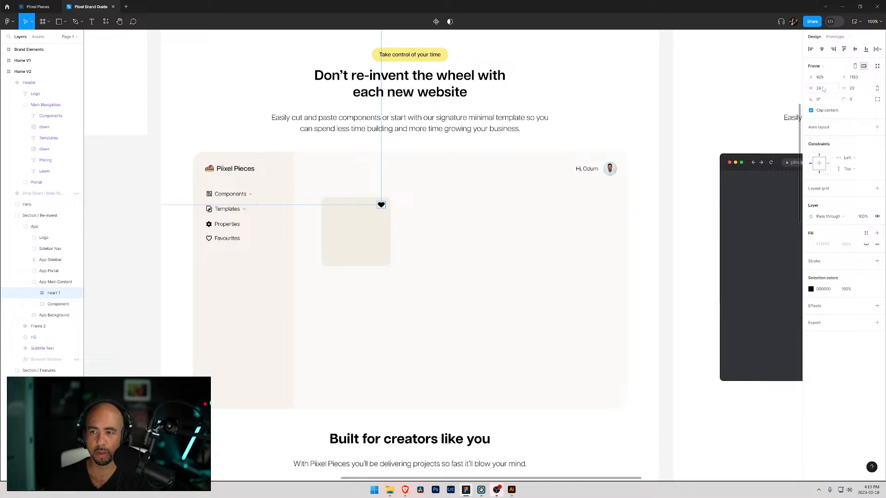
pyautogui.click(820, 88)
pyautogui.write('20')
pyautogui.press('Return')
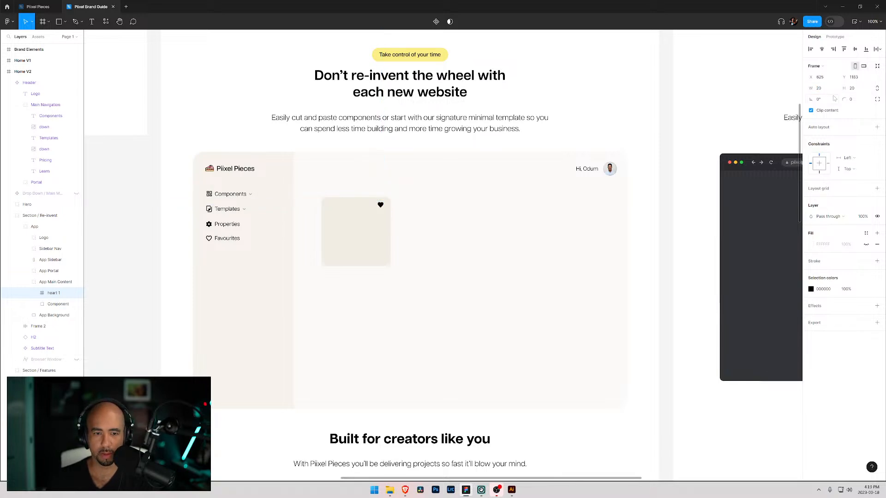
# - Nudge the heart icon down slightly within the card's corner
pyautogui.moveTo(382, 207); pyautogui.dragTo(382, 203)
pyautogui.press('Down')
pyautogui.press('Down')
pyautogui.press('Down')
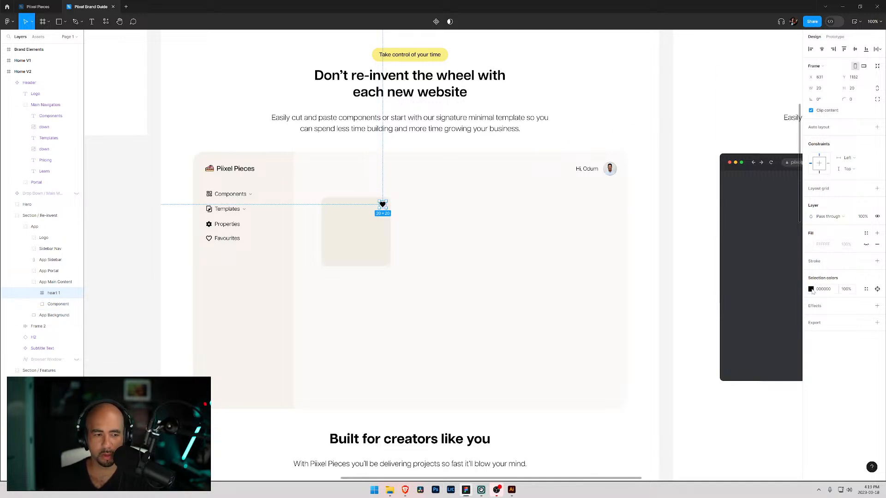
# - Try to recolour the heart frame's fill, then undo the change
pyautogui.click(811, 245)
pyautogui.moveTo(754, 287); pyautogui.dragTo(771, 276)
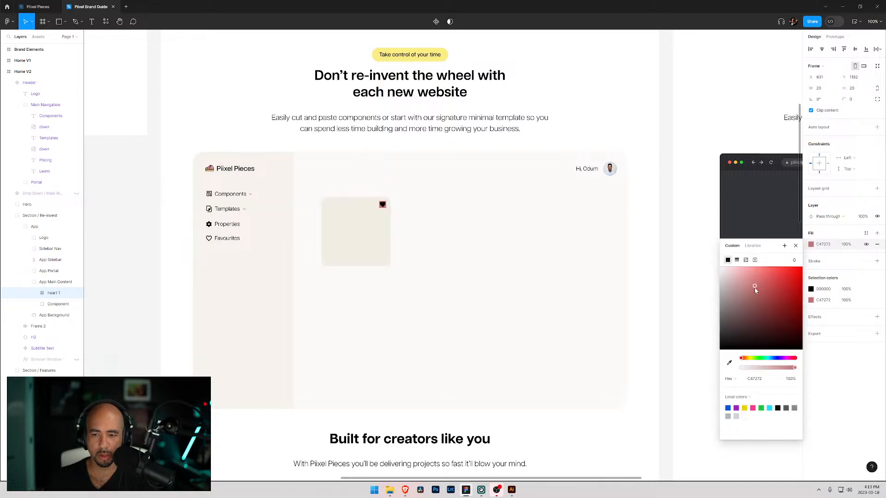
pyautogui.hotkey('ctrl', 'z')
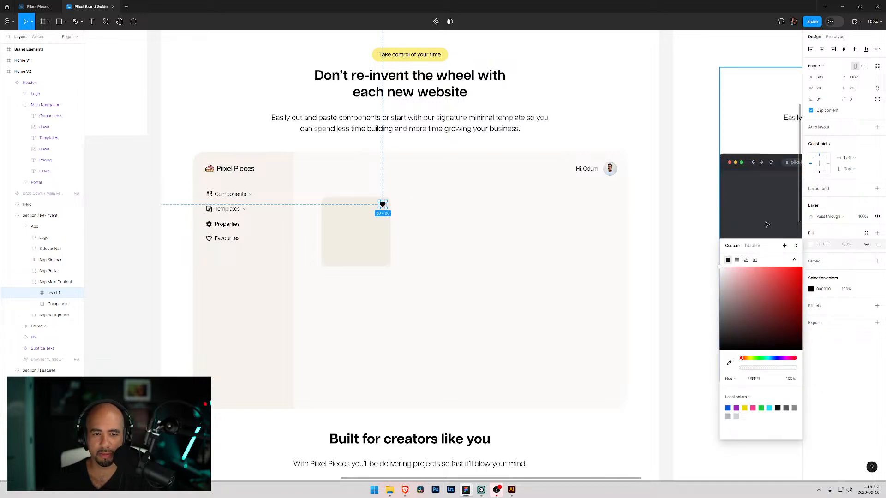
# - Select the heart's vector layer and fill it with the pink local colour F33991
pyautogui.click(456, 192)
pyautogui.click(383, 204)
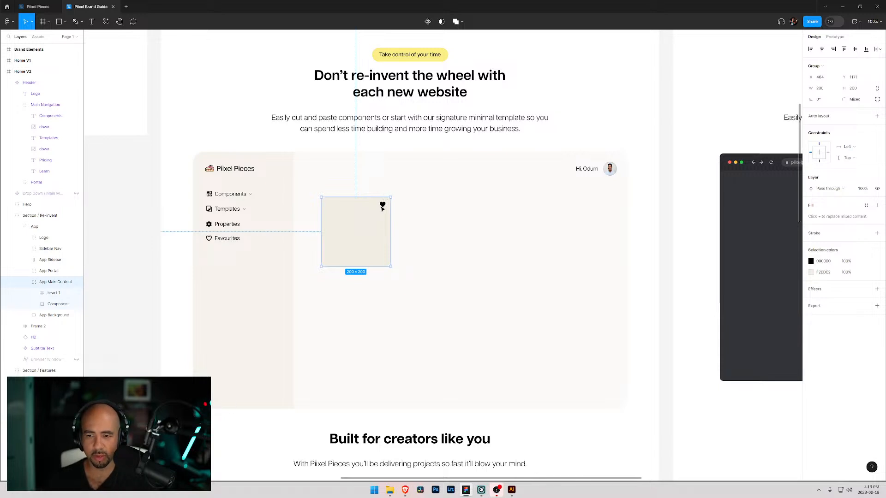
pyautogui.click(53, 294)
pyautogui.click(51, 305)
pyautogui.click(44, 295)
pyautogui.click(34, 293)
pyautogui.click(58, 305)
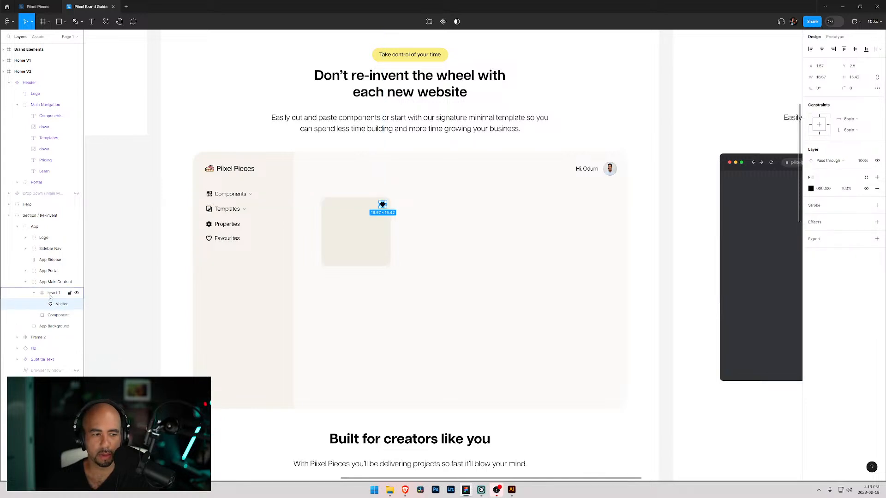
pyautogui.click(51, 295)
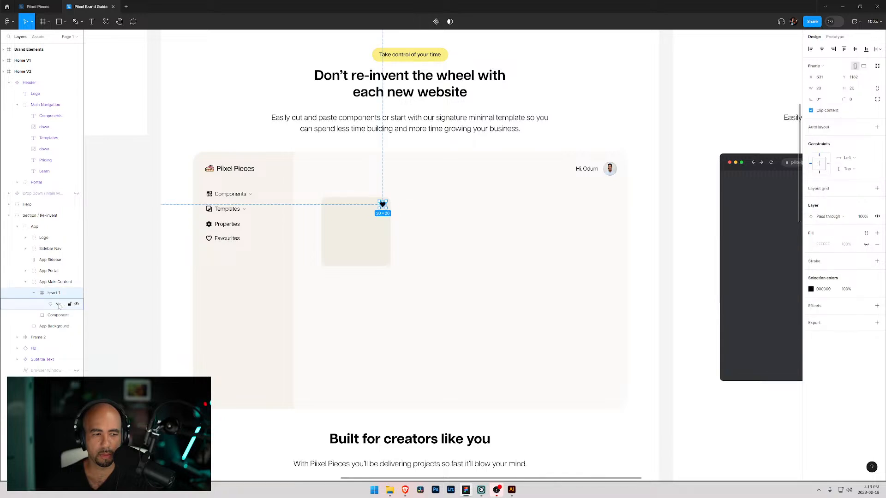
pyautogui.click(62, 304)
pyautogui.click(811, 189)
pyautogui.moveTo(778, 228); pyautogui.dragTo(771, 222)
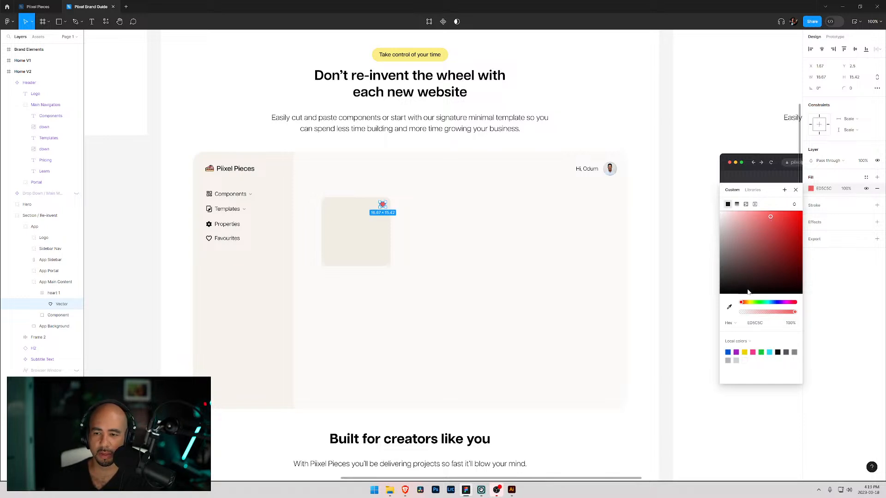
pyautogui.click(753, 352)
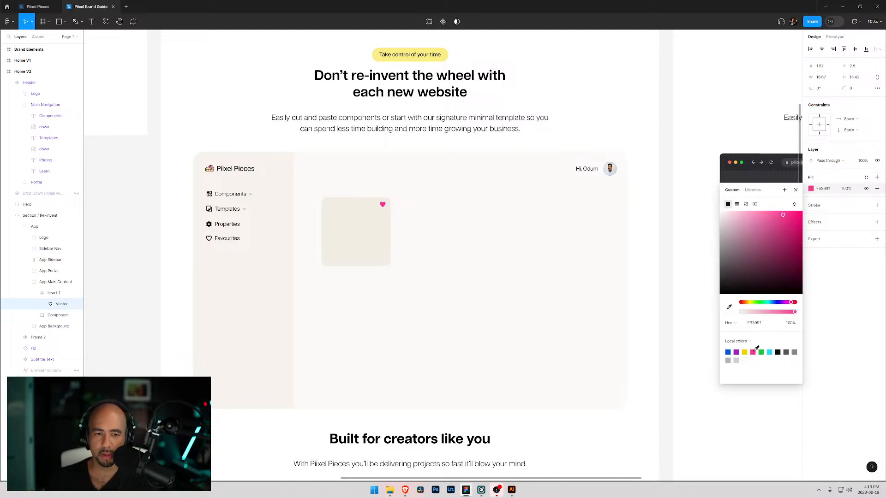
# - Review the hero section and the brand colour swatches beside the page, returning to the app mockup
pyautogui.click(387, 208)
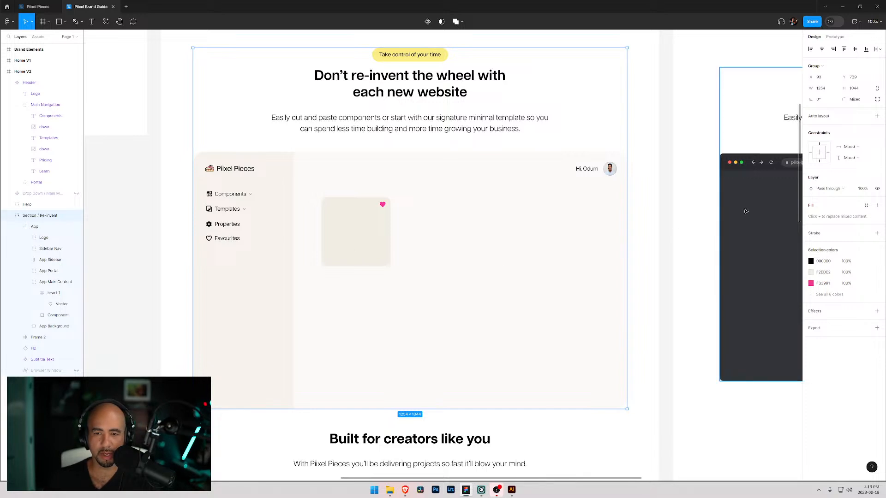
pyautogui.scroll(3, 270, 209)
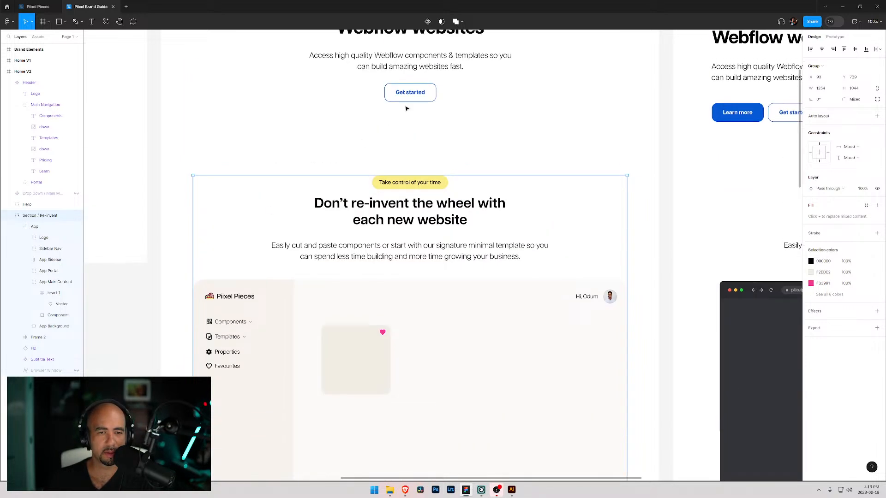
pyautogui.click(403, 92)
pyautogui.scroll(-3, 376, 114)
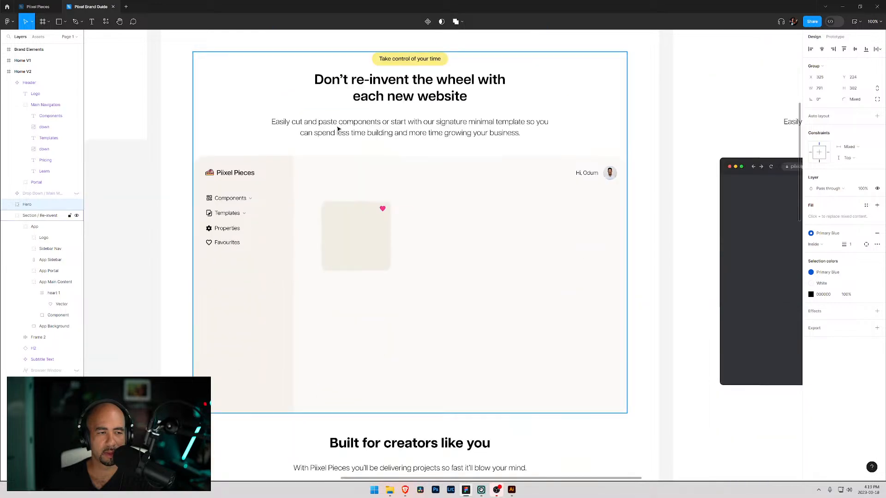
pyautogui.scroll(3, 355, 248)
pyautogui.scroll(3, 330, 244)
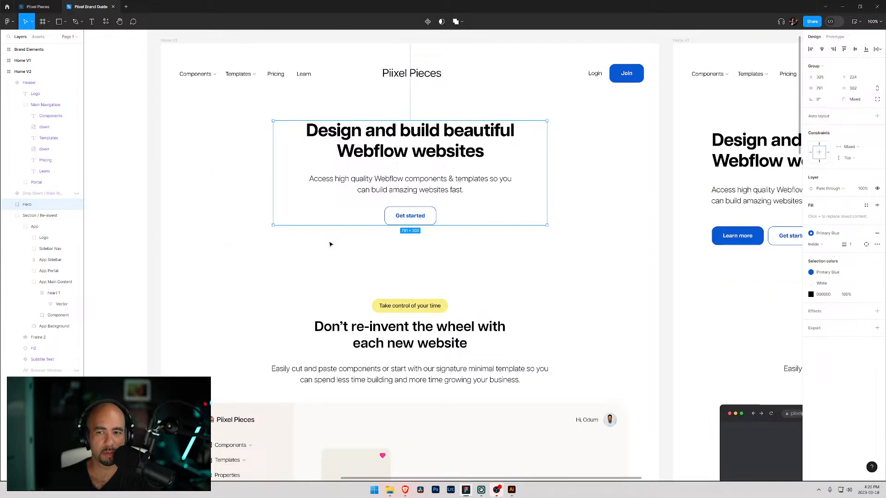
pyautogui.scroll(-4, 326, 239)
pyautogui.scroll(10, 277, 221)
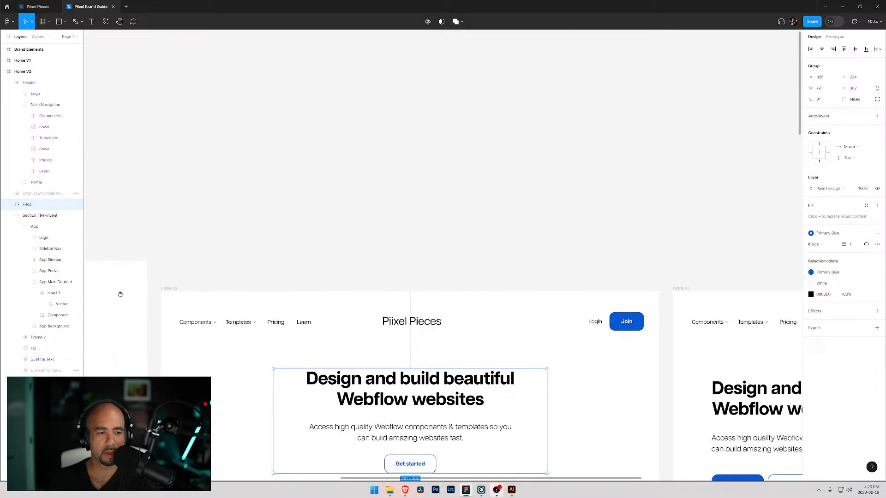
pyautogui.moveTo(120, 294); pyautogui.dragTo(469, 158)
pyautogui.moveTo(339, 248); pyautogui.dragTo(212, 191)
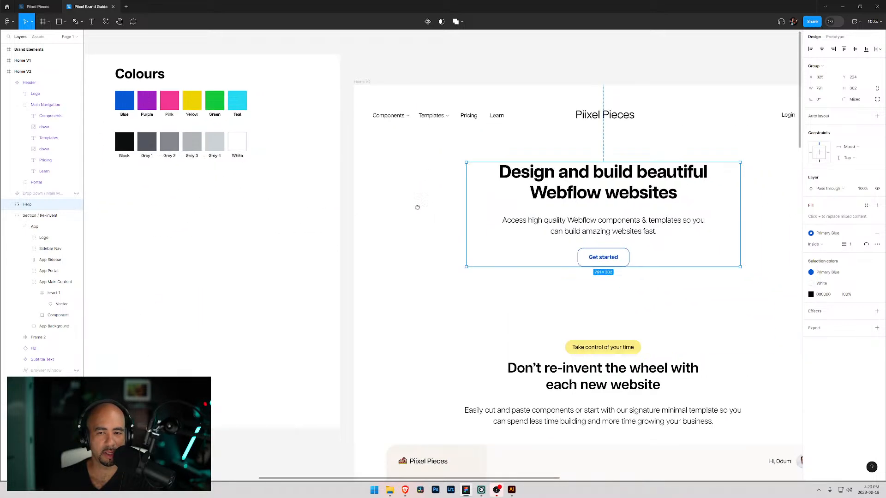
pyautogui.moveTo(496, 234); pyautogui.dragTo(227, 148)
pyautogui.moveTo(262, 332); pyautogui.dragTo(342, 142)
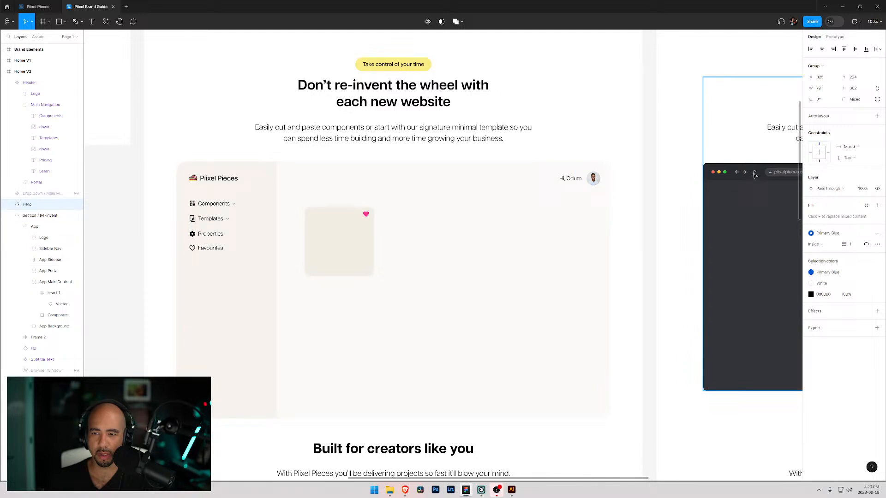
pyautogui.scroll(-1, 277, 291)
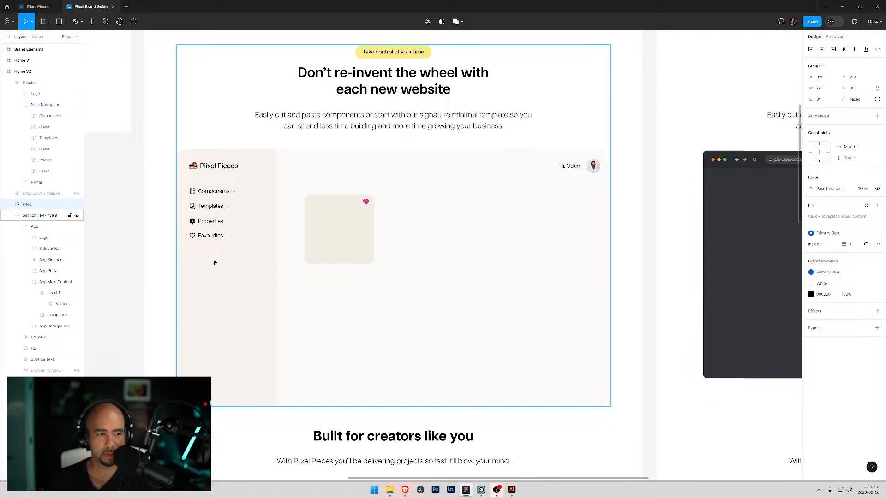
# - Add a text label reading View below the card
pyautogui.press('t')
pyautogui.click(341, 297)
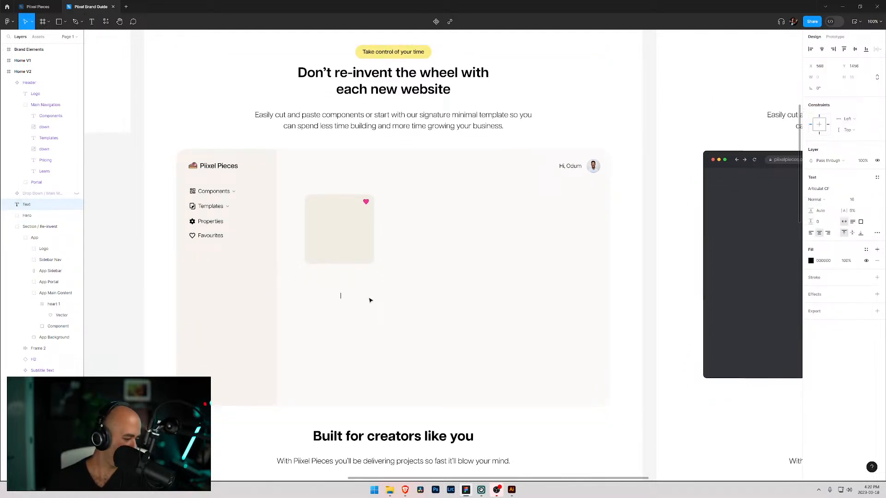
pyautogui.write('View')
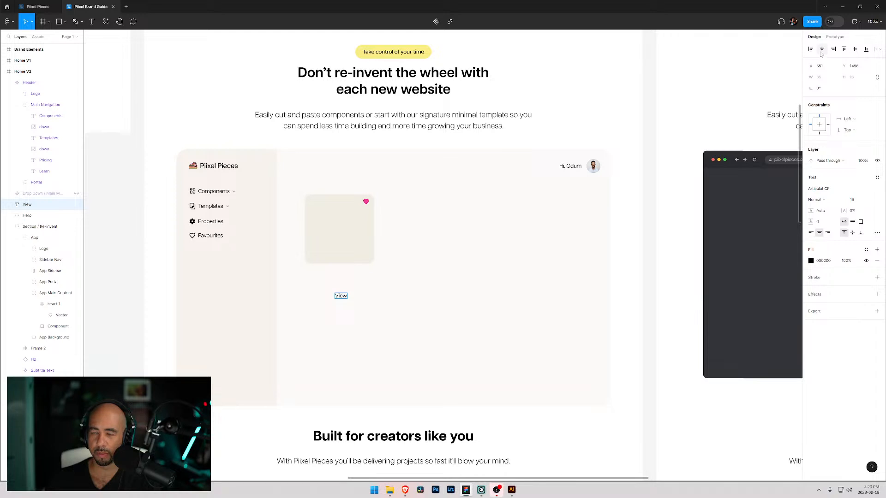
# - Wrap the View text in an auto layout frame
pyautogui.rightClick(342, 295)
pyautogui.click(327, 306)
pyautogui.click(340, 297)
pyautogui.rightClick(340, 296)
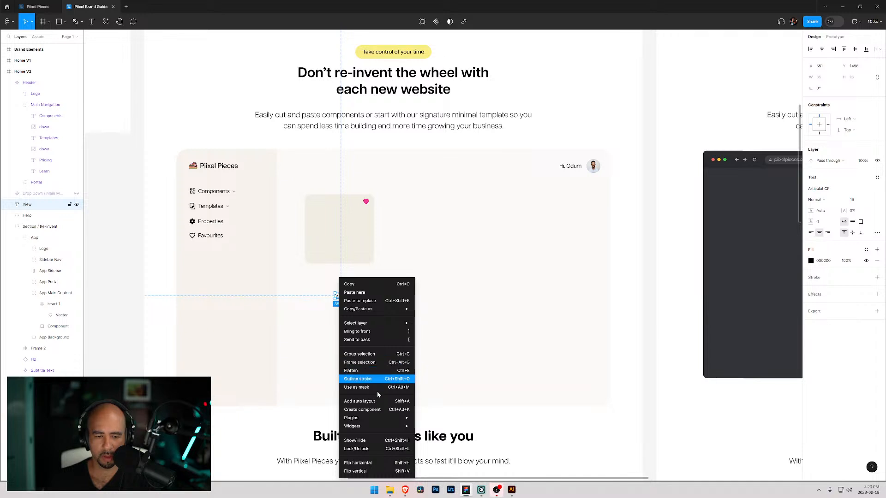
pyautogui.click(359, 401)
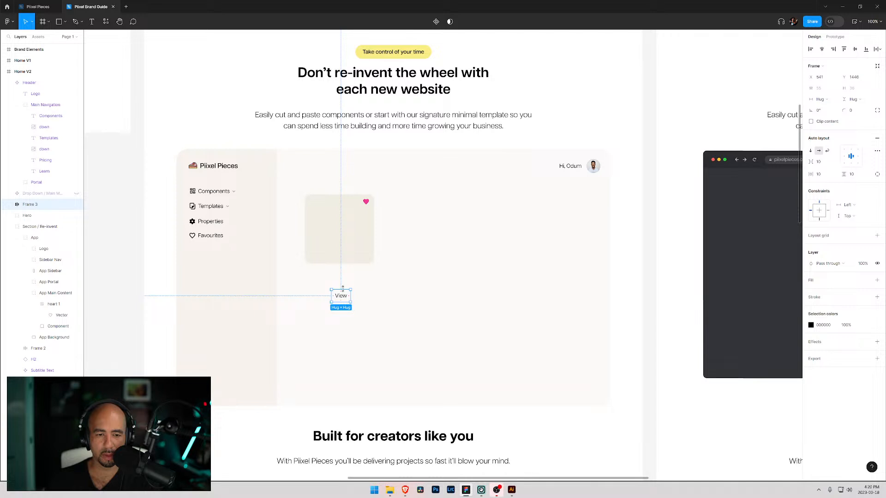
# - Set the View frame's height to 28 and its corner radius to 16
pyautogui.moveTo(342, 291); pyautogui.dragTo(343, 292)
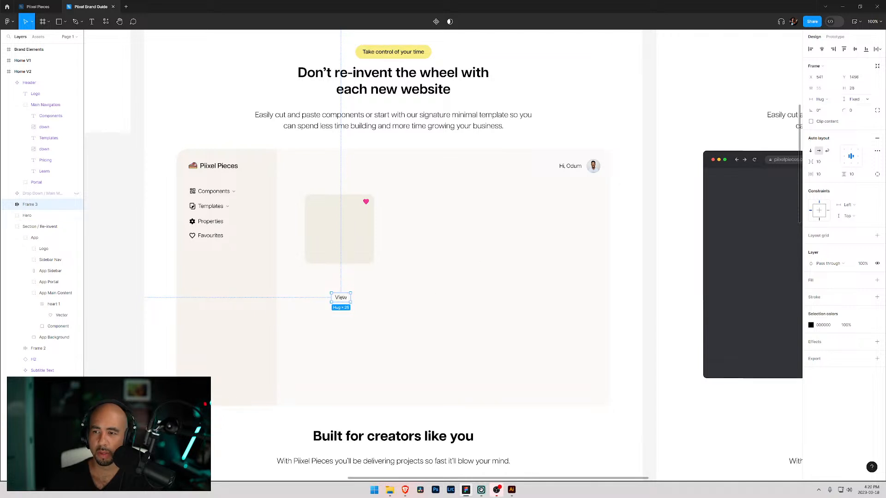
pyautogui.click(854, 112)
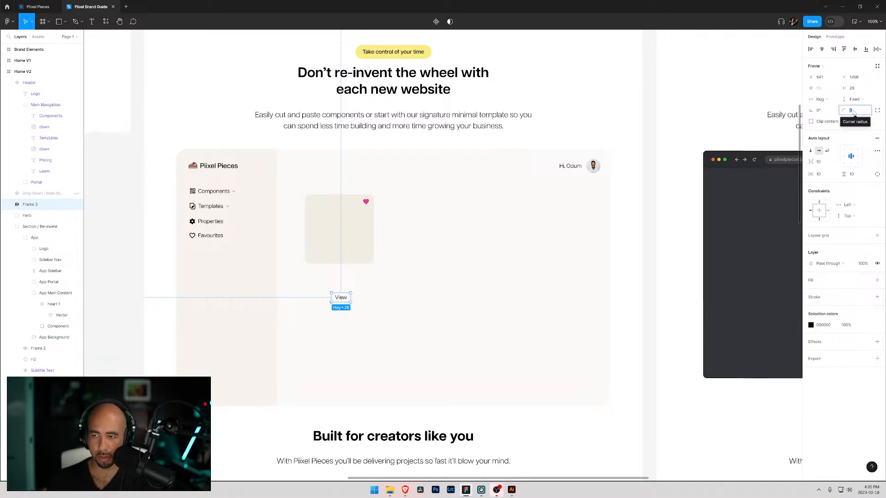
pyautogui.write('16')
pyautogui.press('Return')
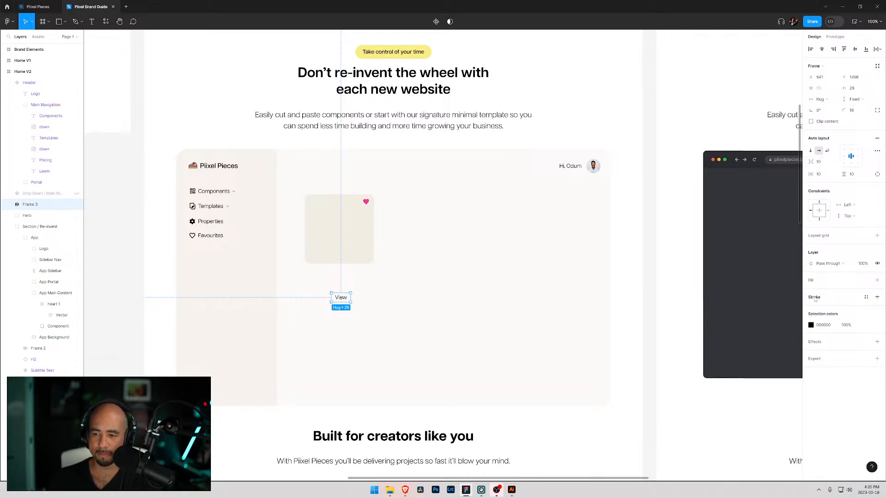
# - Add a white FFFFFF fill to the View button frame
pyautogui.click(812, 282)
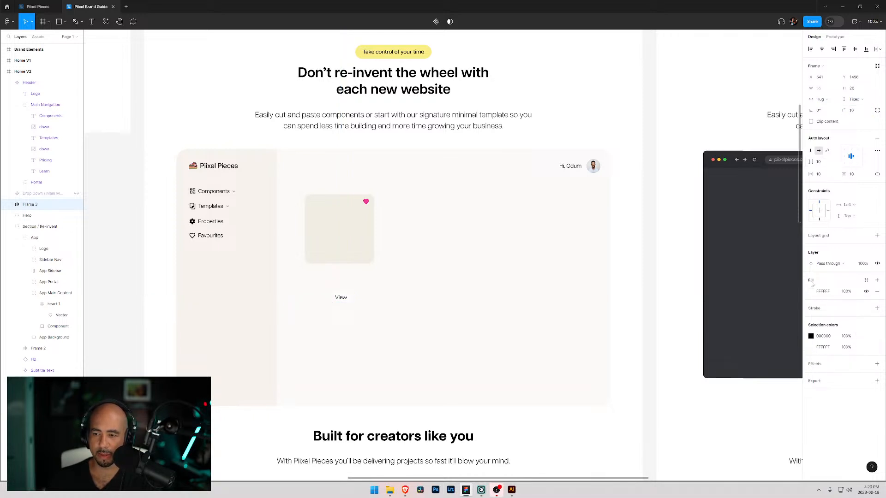
pyautogui.click(812, 292)
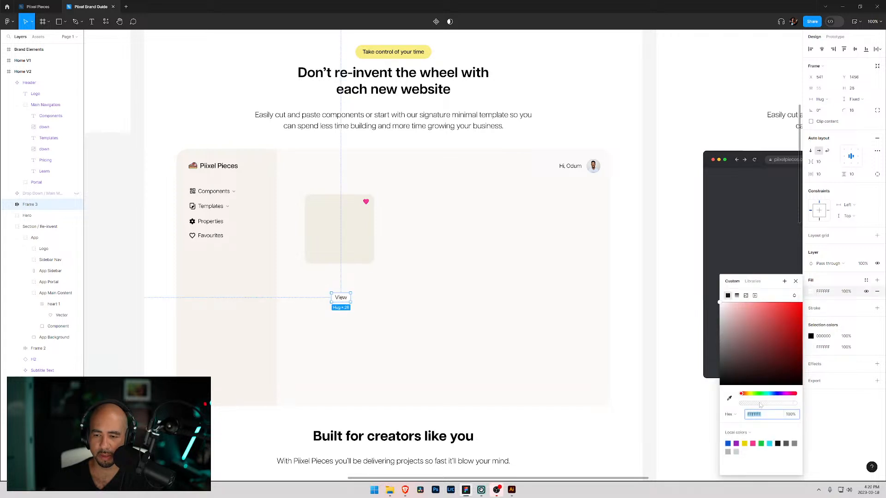
pyautogui.click(836, 247)
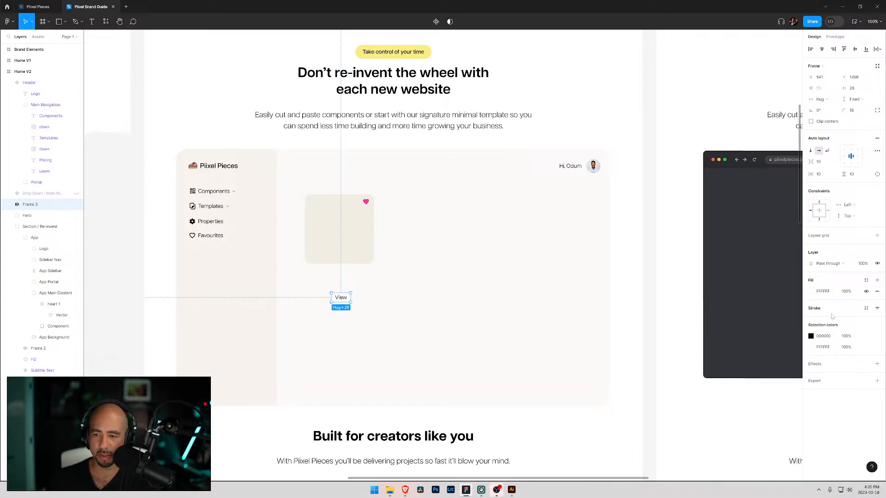
# - Add a D3CBB7 stroke to the View button and move it into the card's lower-left corner
pyautogui.click(877, 308)
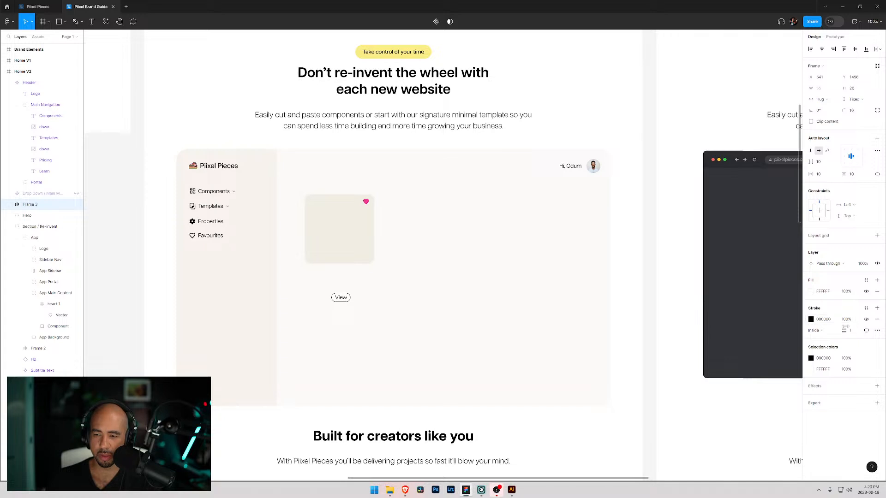
pyautogui.click(811, 322)
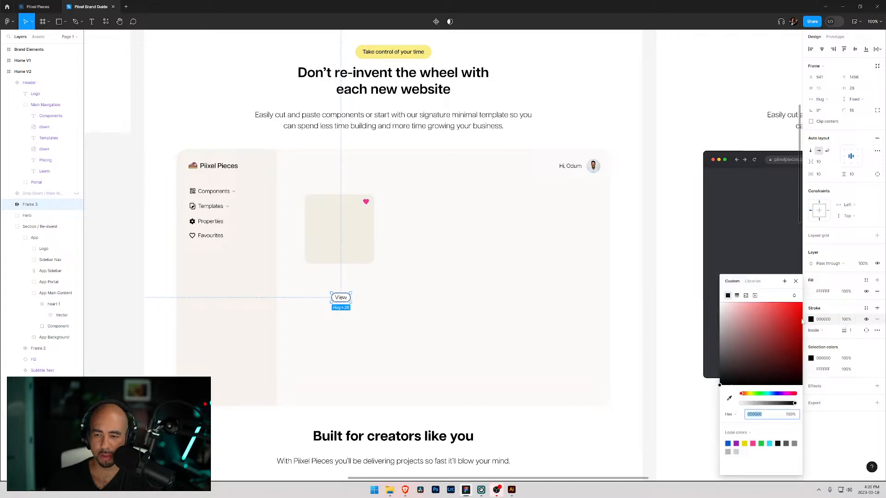
pyautogui.click(729, 398)
pyautogui.click(252, 333)
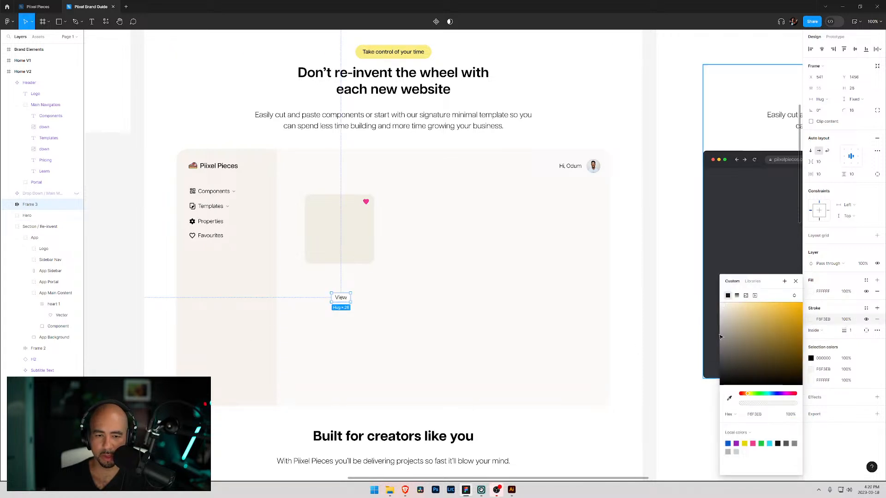
pyautogui.moveTo(724, 308); pyautogui.dragTo(731, 320)
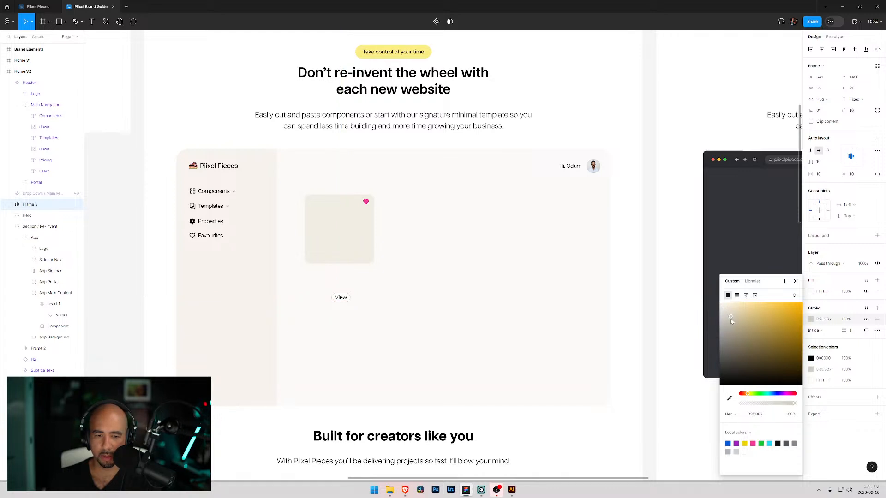
pyautogui.moveTo(342, 298)
pyautogui.mouseDown()
pyautogui.moveTo(339, 267)
pyautogui.moveTo(313, 257)
pyautogui.moveTo(323, 258)
pyautogui.mouseUp()
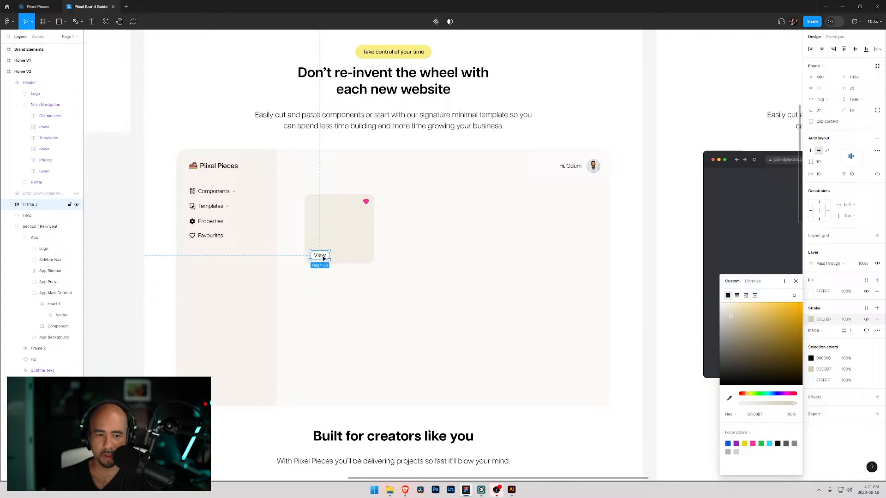
pyautogui.click(795, 281)
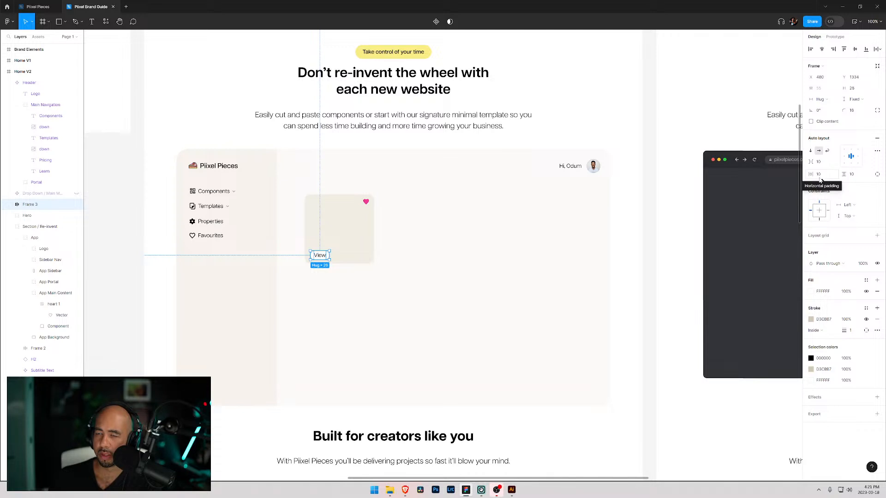
# - Move the View button's frame into the App Main Content layer
pyautogui.click(835, 37)
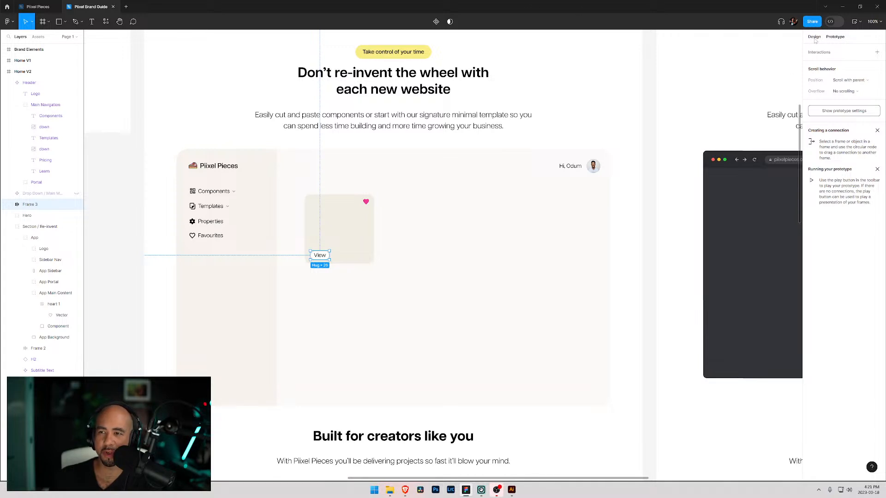
pyautogui.click(814, 37)
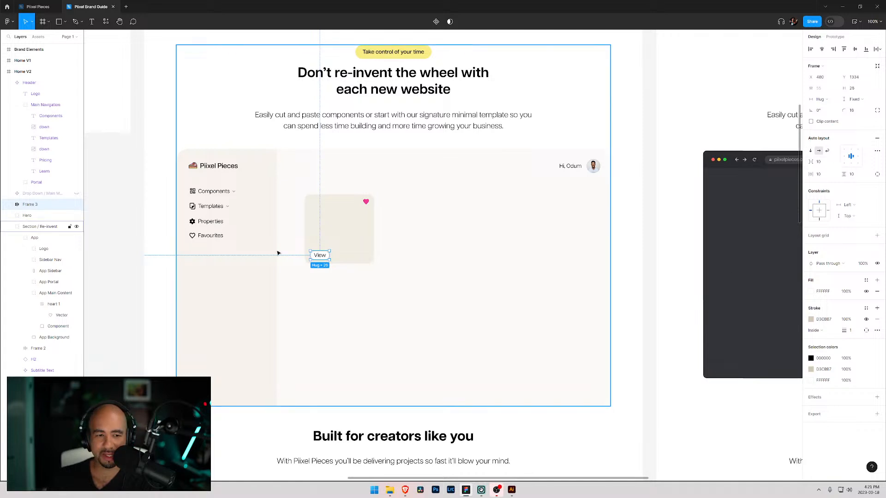
pyautogui.click(56, 316)
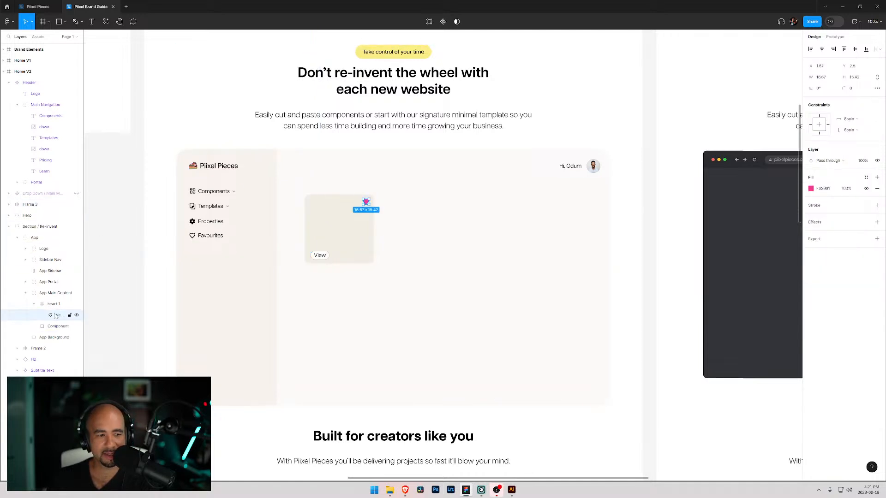
pyautogui.click(46, 304)
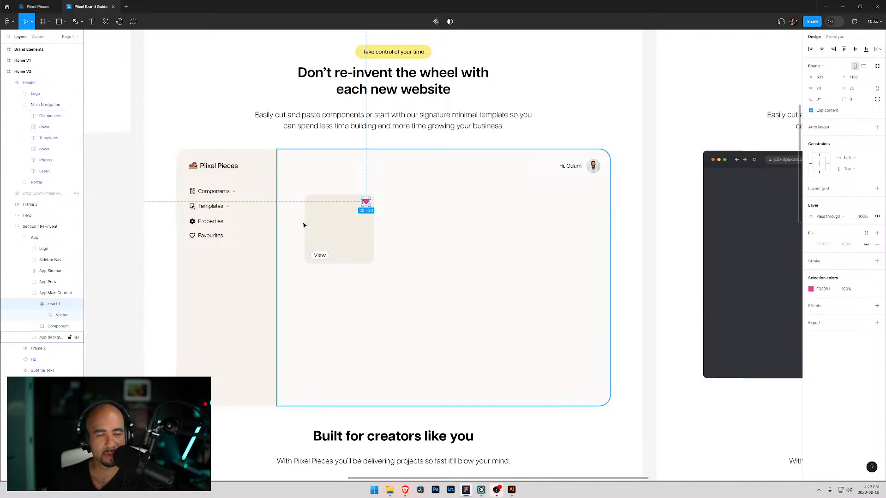
pyautogui.click(317, 255)
pyautogui.moveTo(29, 208); pyautogui.dragTo(52, 301)
# - Set the View label's font size to 12
pyautogui.click(34, 294)
pyautogui.click(59, 305)
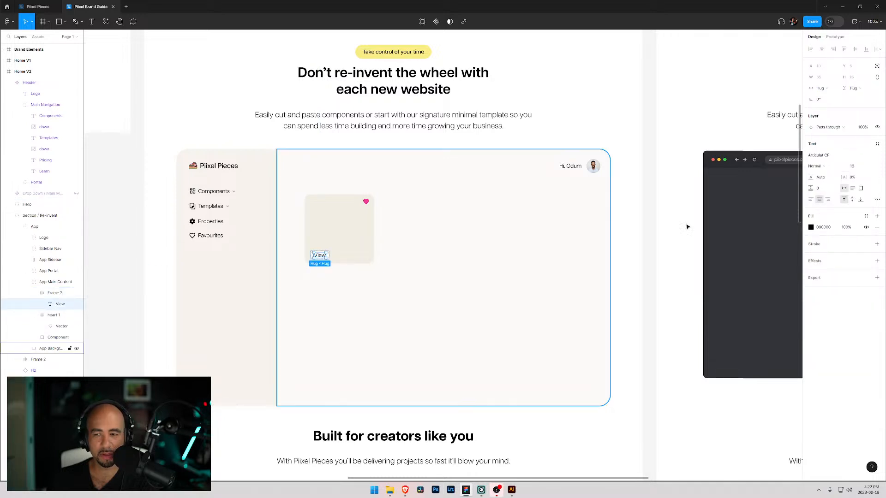
pyautogui.click(871, 167)
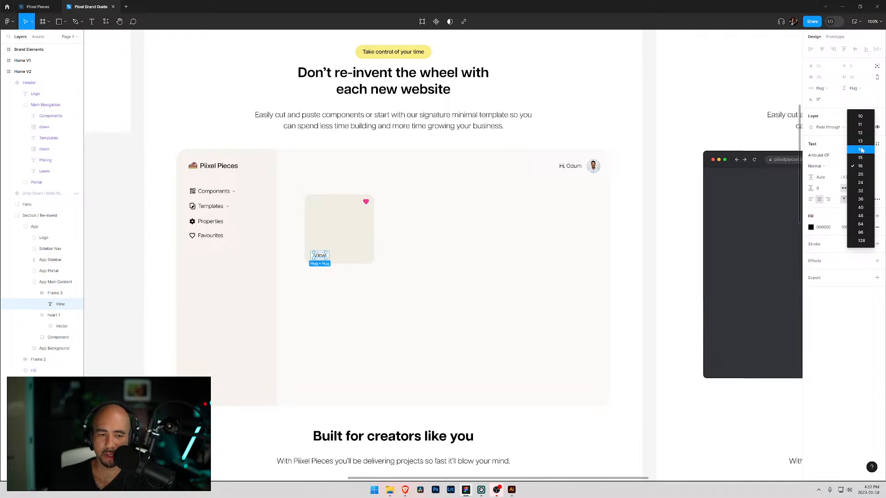
pyautogui.click(861, 150)
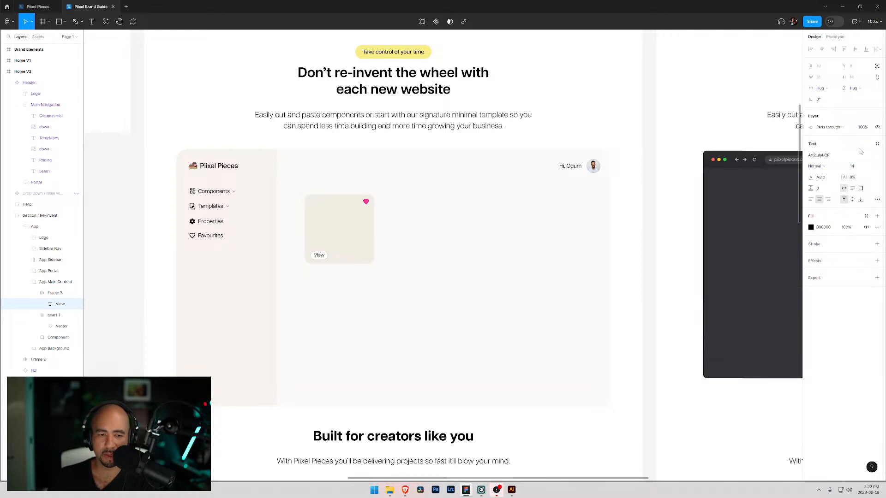
pyautogui.click(872, 167)
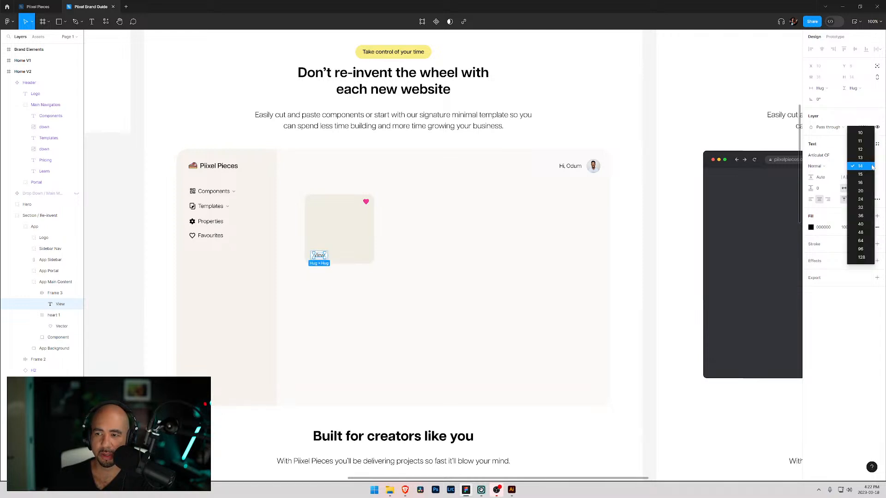
pyautogui.click(860, 153)
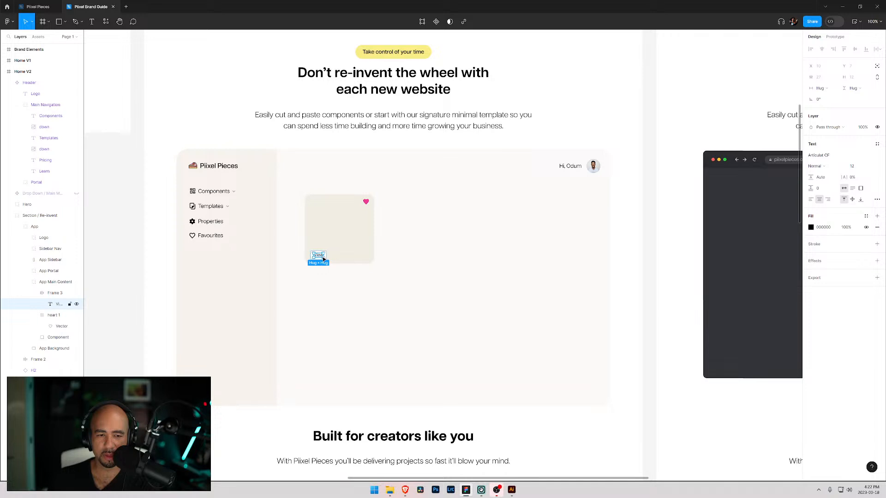
# - Duplicate the View button, place the copy beside it, and relabel it Copy
pyautogui.click(43, 295)
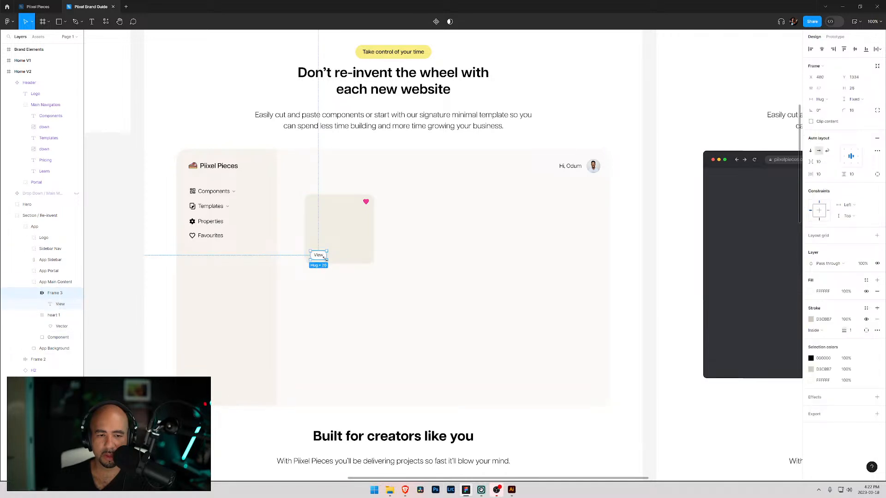
pyautogui.moveTo(327, 259); pyautogui.dragTo(329, 260)
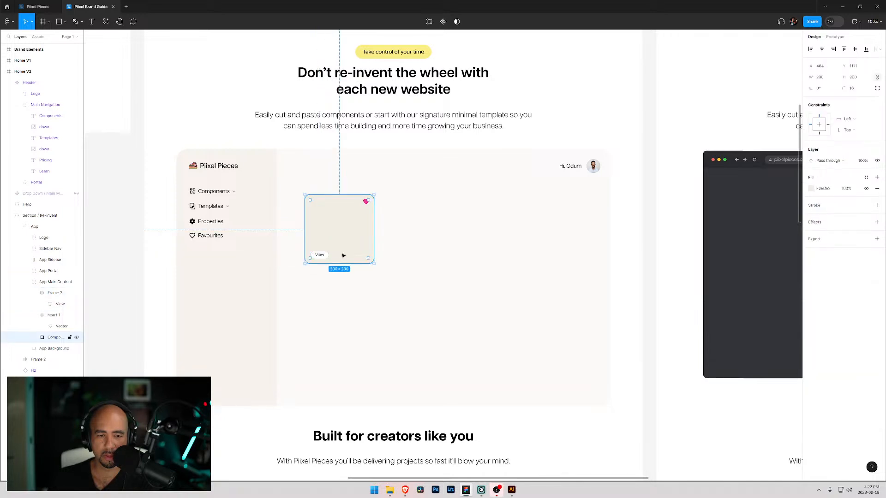
pyautogui.hotkey('ctrl', 'd')
pyautogui.moveTo(326, 256); pyautogui.dragTo(348, 256)
pyautogui.doubleClick(341, 257)
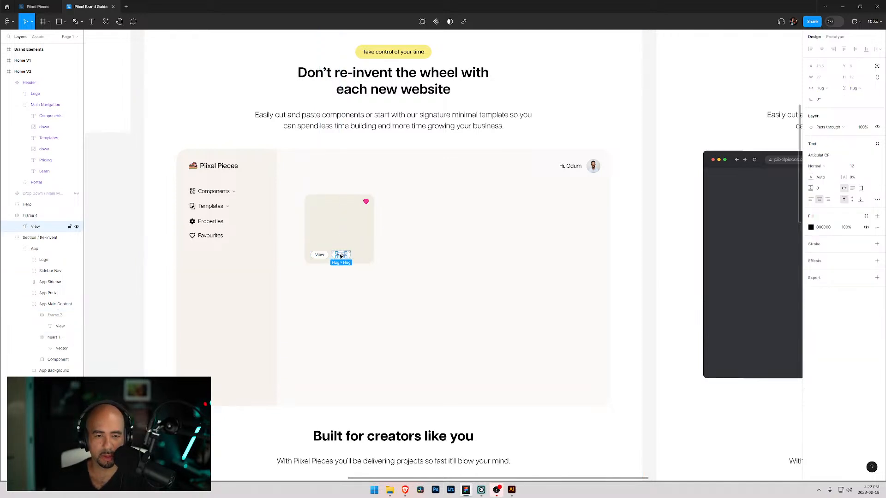
pyautogui.hotkey('shift', 'c')
pyautogui.doubleClick(342, 256)
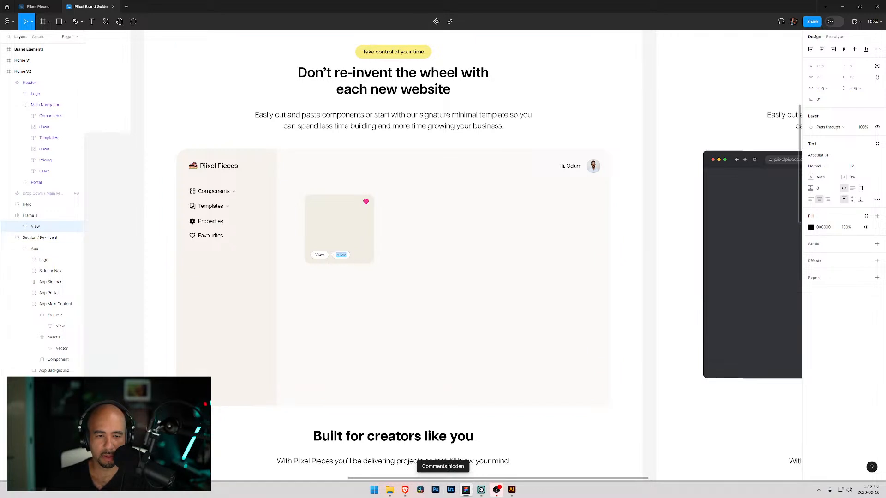
pyautogui.write('Copy')
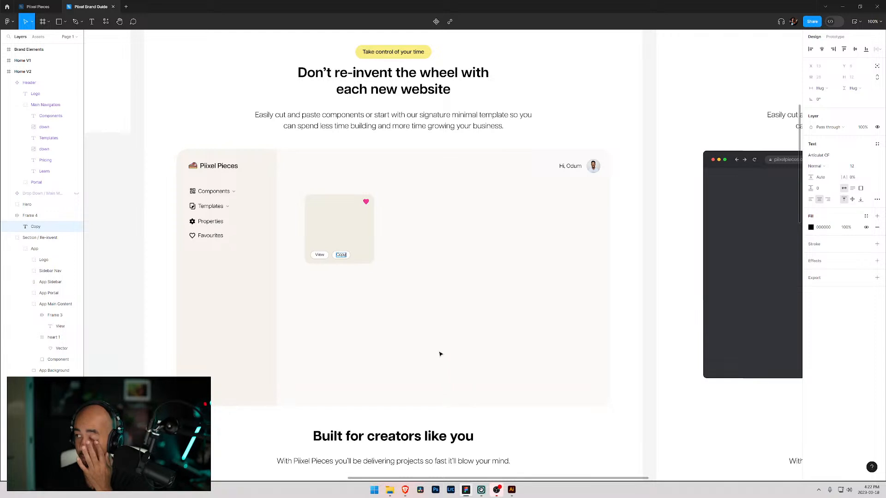
pyautogui.press('Escape')
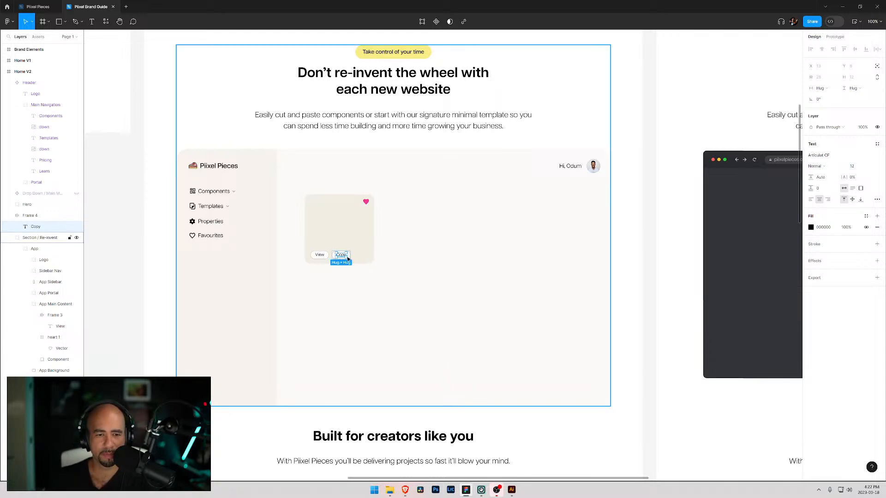
pyautogui.click(331, 255)
pyautogui.moveTo(340, 259); pyautogui.dragTo(337, 259)
pyautogui.press('super')
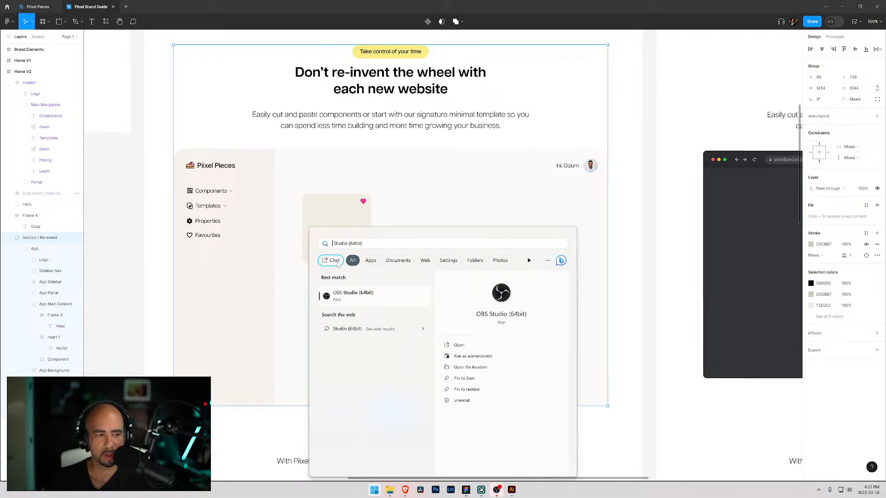
pyautogui.press('Escape')
pyautogui.hotkey('ctrl', 'z')
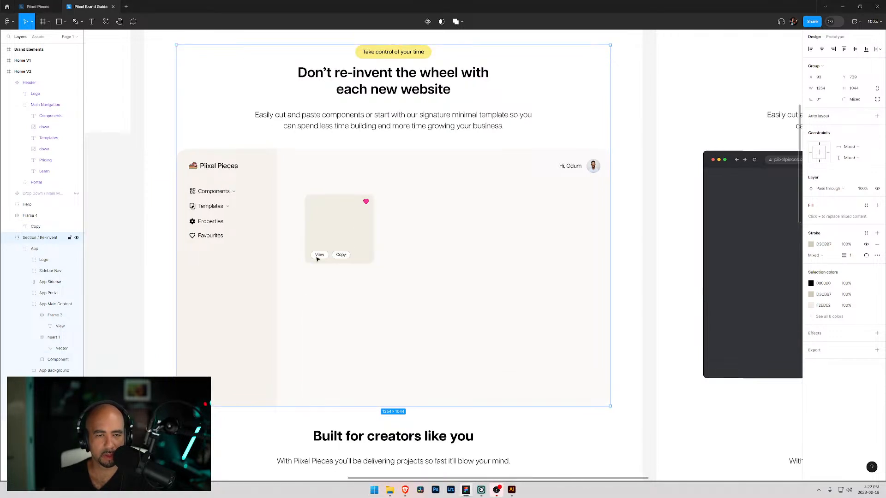
# - Move the Copy button's frame into the App Main Content layer
pyautogui.click(9, 216)
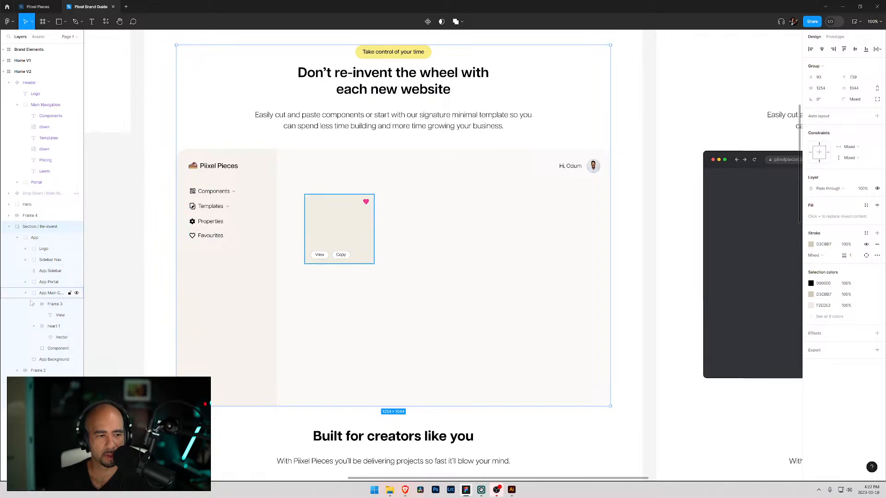
pyautogui.click(26, 217)
pyautogui.moveTo(26, 217); pyautogui.dragTo(51, 299)
pyautogui.click(51, 293)
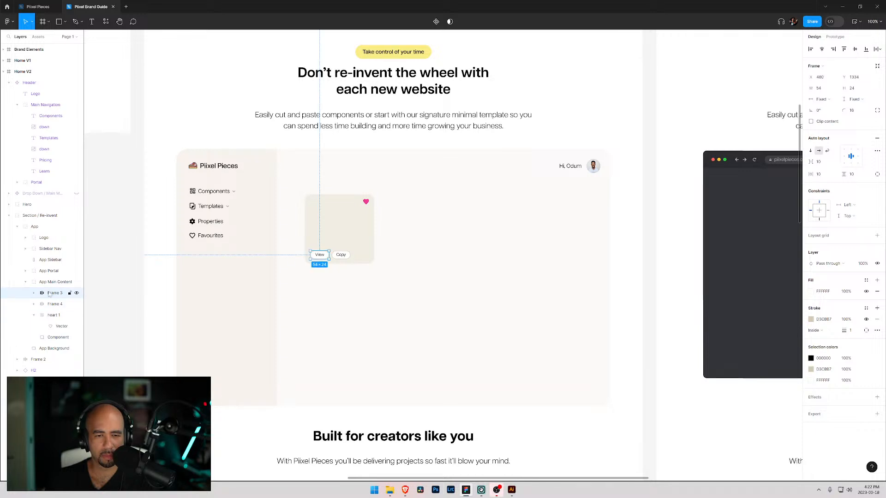
# - Set the height of both the Copy and View buttons to 23
pyautogui.click(345, 258)
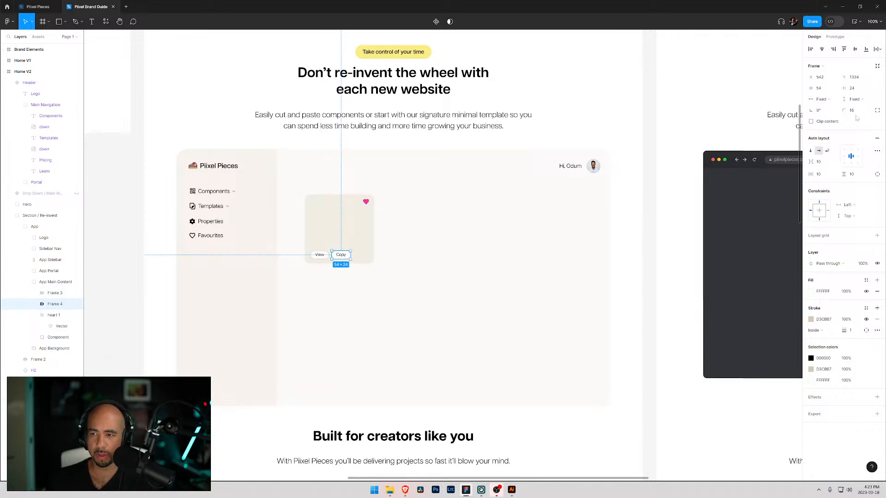
pyautogui.click(854, 89)
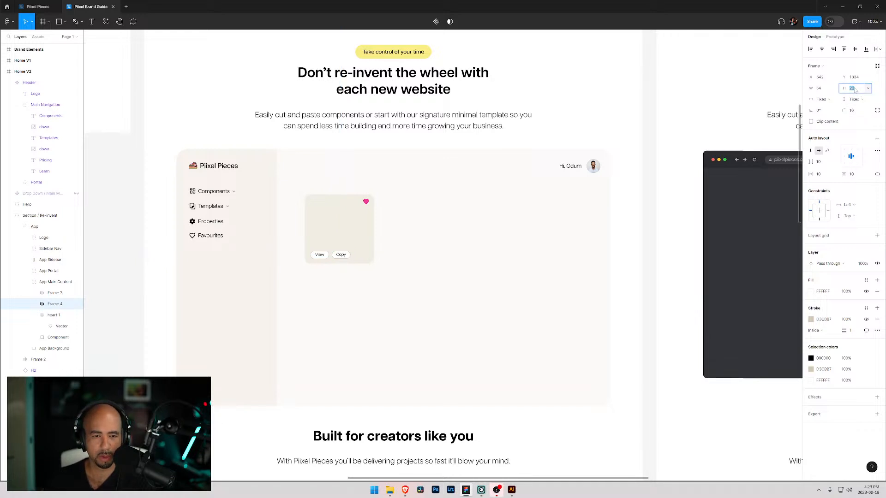
pyautogui.press('Down')
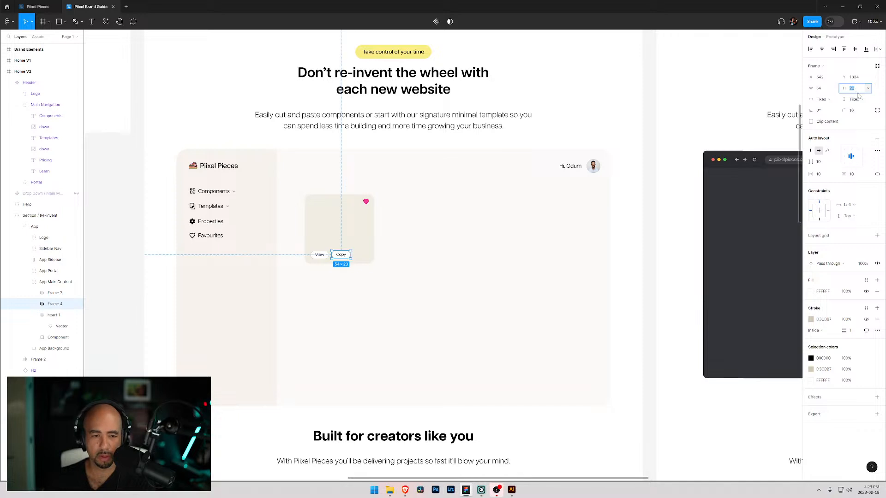
pyautogui.click(332, 227)
pyautogui.click(317, 254)
pyautogui.click(853, 88)
pyautogui.press('Down')
pyautogui.click(341, 255)
# - Set the Copy label's font weight to Demi Bold
pyautogui.click(33, 304)
pyautogui.click(59, 316)
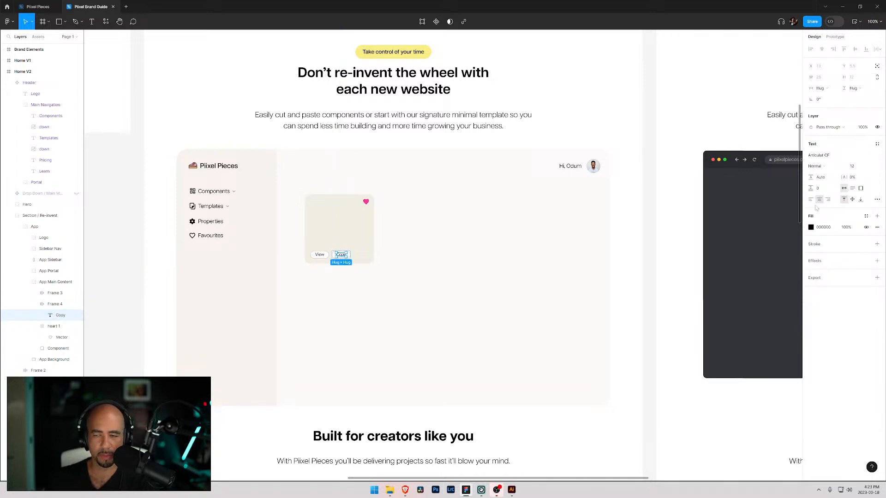
pyautogui.click(825, 167)
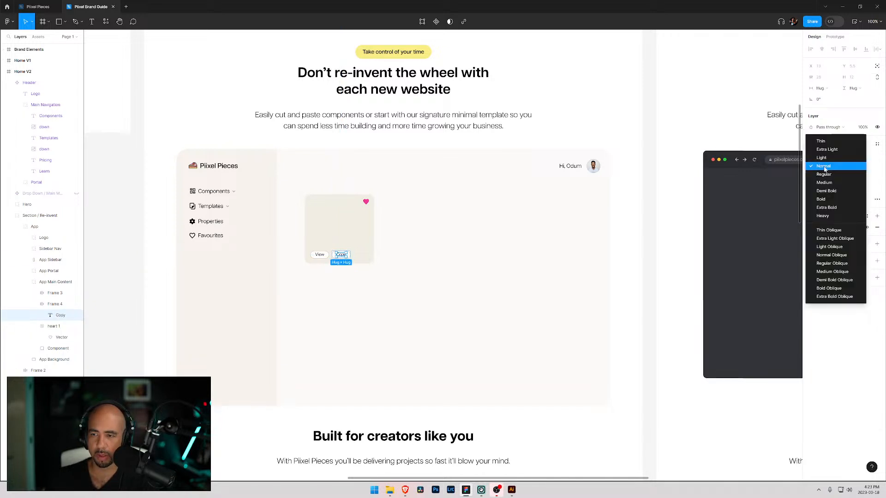
pyautogui.click(827, 191)
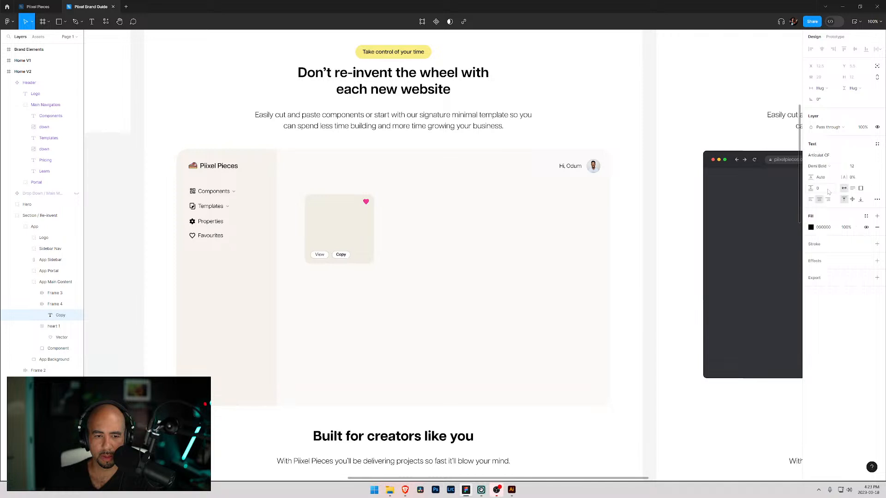
# - Set the View button label's font weight to Demi Bold
pyautogui.click(316, 257)
pyautogui.doubleClick(319, 257)
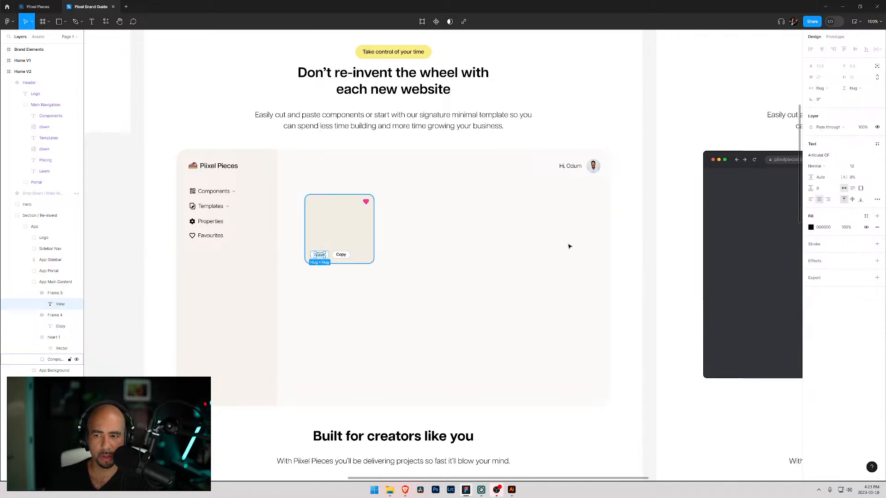
pyautogui.click(817, 166)
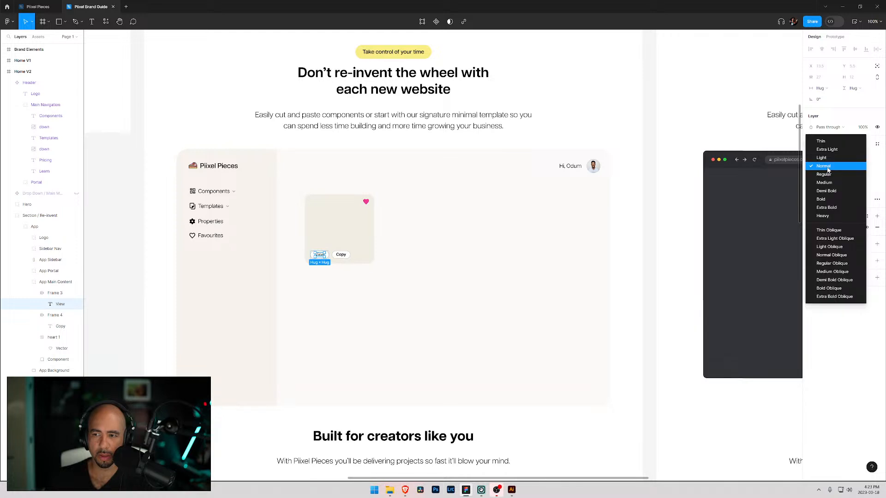
pyautogui.click(827, 191)
# - Rename the two button frames in the layers list as View and Copy
pyautogui.click(327, 261)
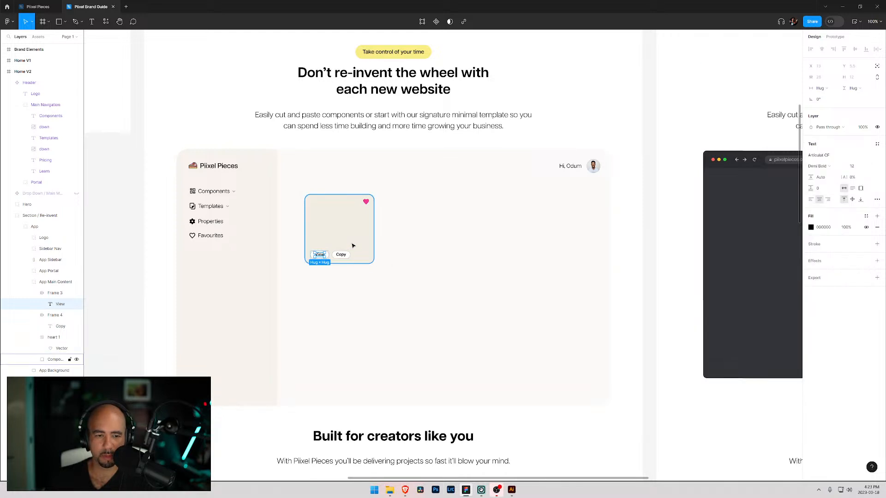
pyautogui.doubleClick(321, 259)
pyautogui.click(34, 293)
pyautogui.doubleClick(60, 294)
pyautogui.write('View')
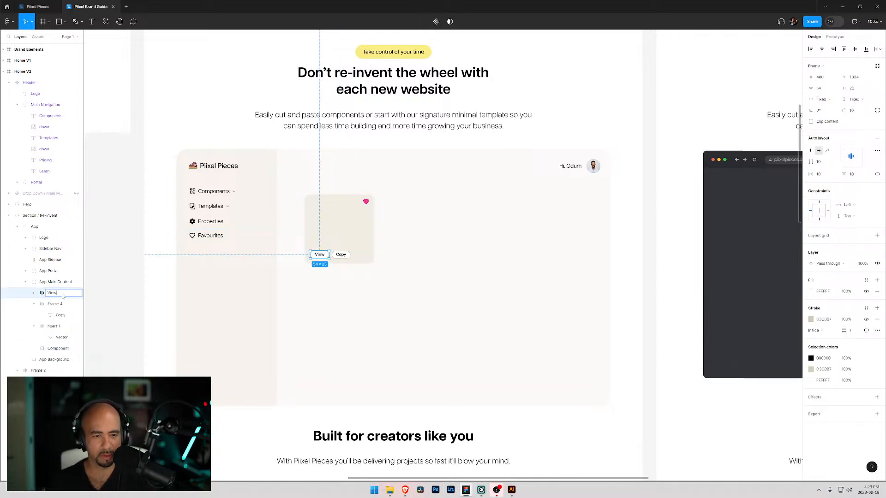
pyautogui.press('Tab')
pyautogui.write('Copy')
pyautogui.press('Return')
# - Select both the View and Copy buttons and nudge them 4 px to the right inside the card
pyautogui.click(34, 304)
pyautogui.click(52, 293)
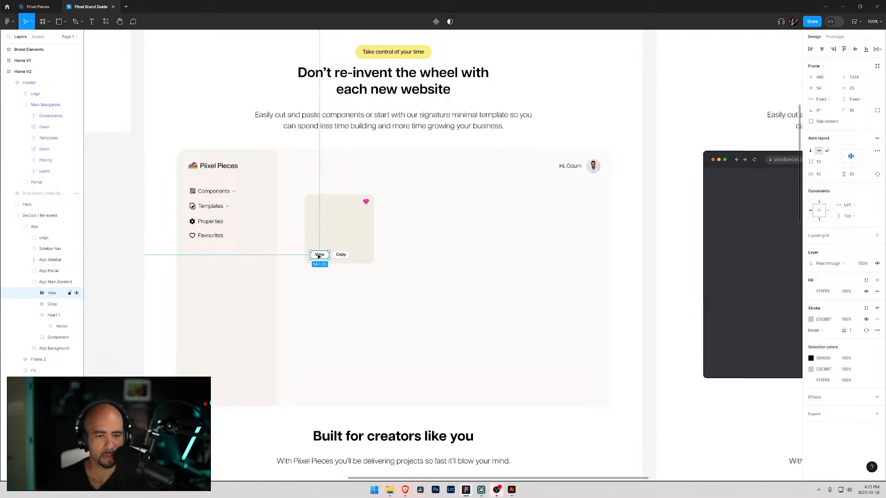
pyautogui.moveTo(316, 257); pyautogui.dragTo(337, 259)
pyautogui.click(358, 259)
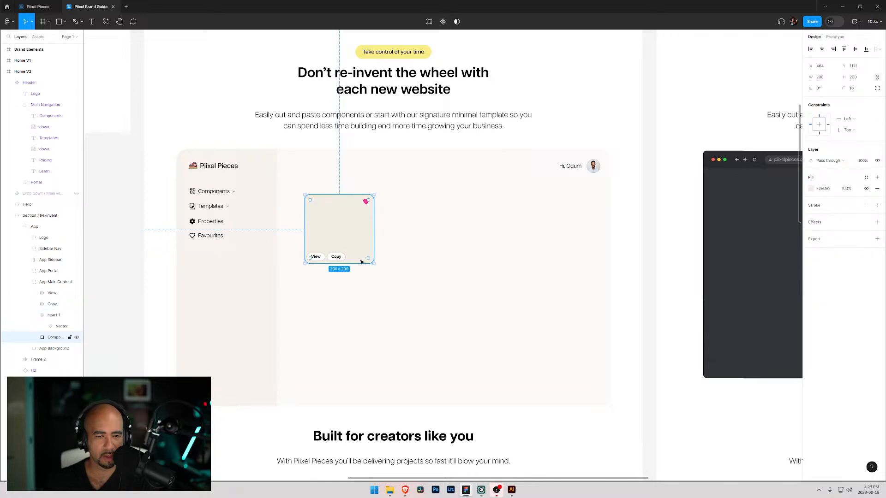
pyautogui.click(355, 300)
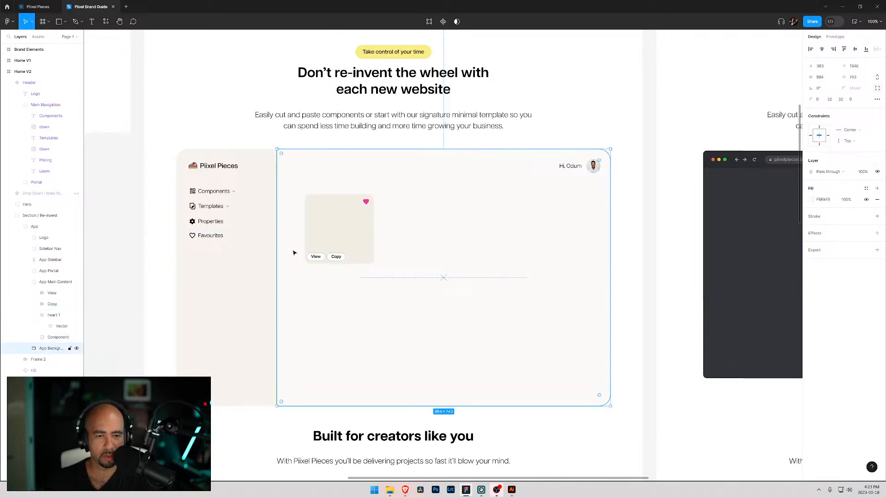
pyautogui.click(307, 253)
pyautogui.click(316, 257)
pyautogui.keyDown('shift'); pyautogui.click(334, 258); pyautogui.keyUp('shift')
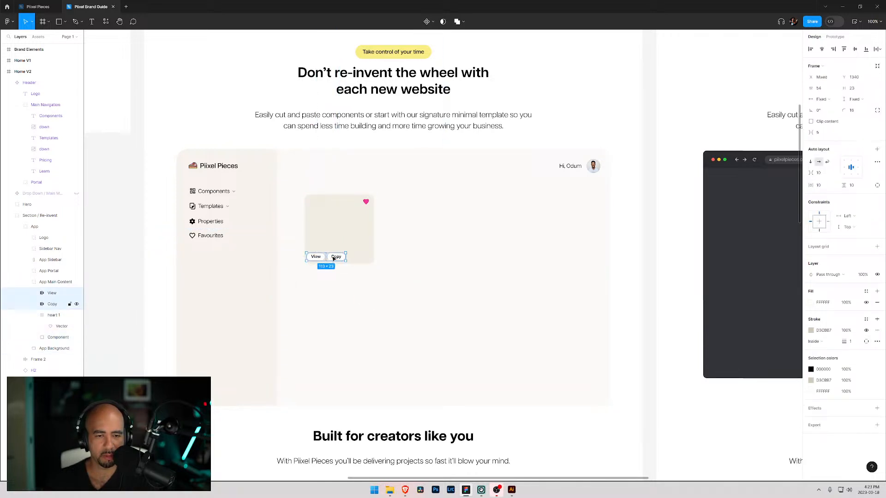
pyautogui.press('Right')
pyautogui.press('Right')
pyautogui.press('Right')
pyautogui.press('Right')
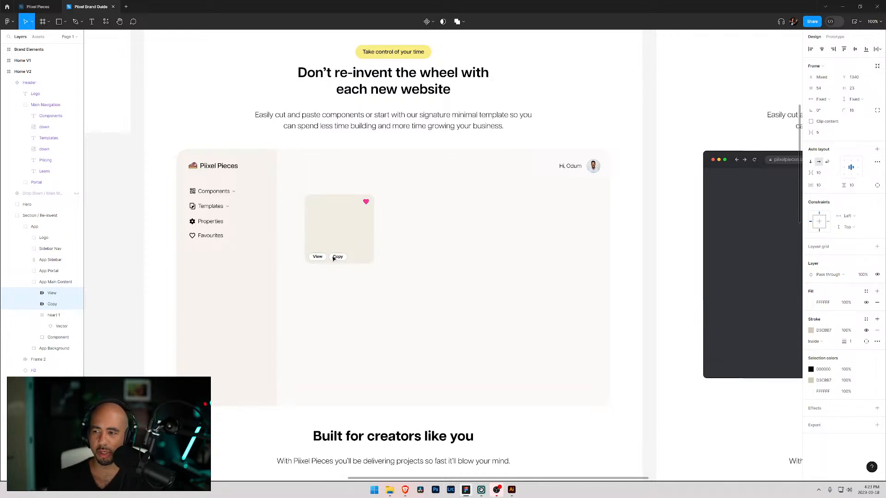
# - Add a Header 1 text label on the card and move its layer into App Main Content
pyautogui.click(452, 257)
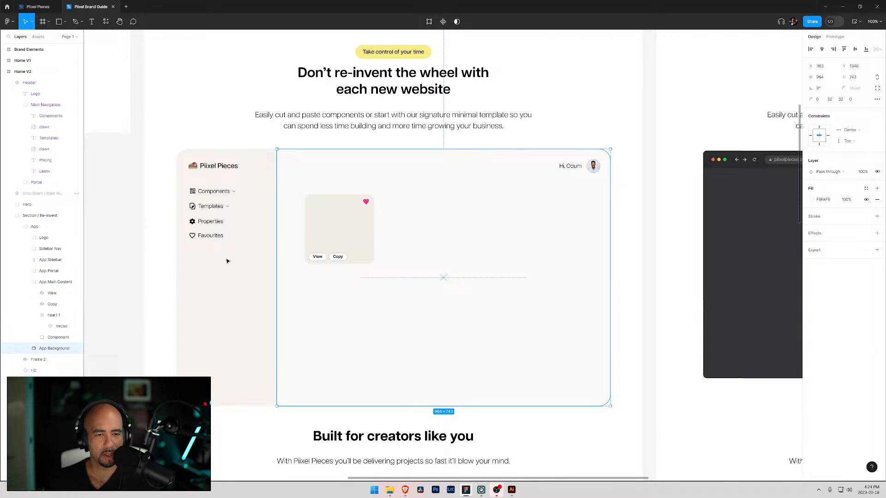
pyautogui.press('t')
pyautogui.click(318, 210)
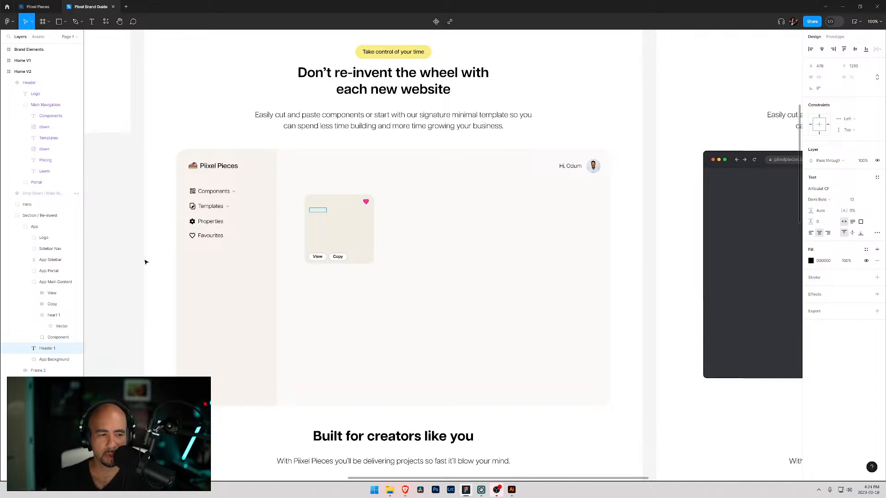
pyautogui.moveTo(48, 351); pyautogui.dragTo(46, 289)
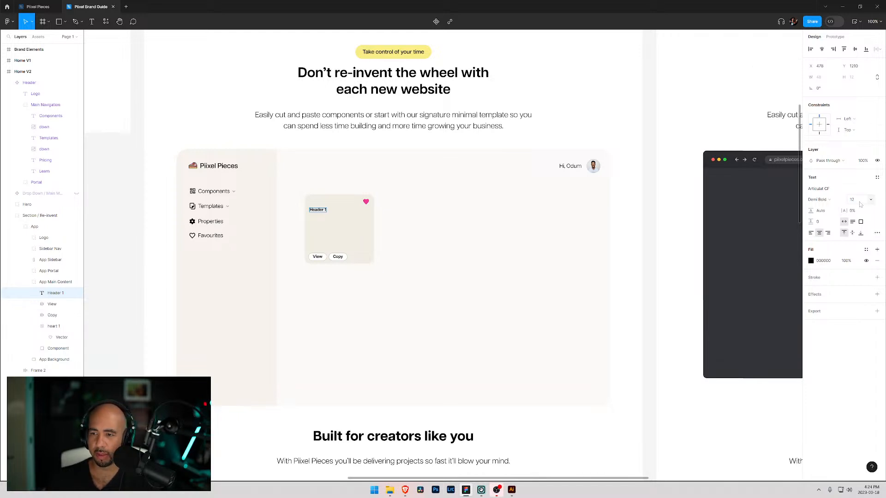
# - Set the Header 1 text's font size to 16 and its weight to Medium
pyautogui.click(871, 200)
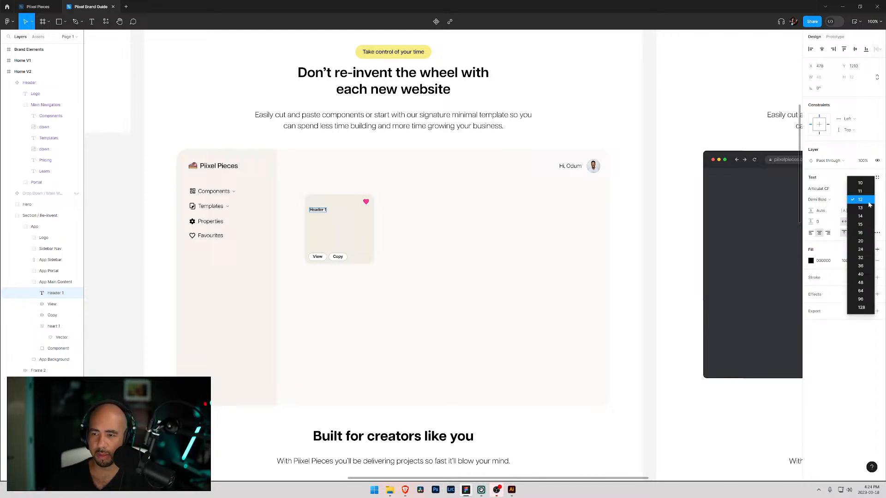
pyautogui.click(861, 234)
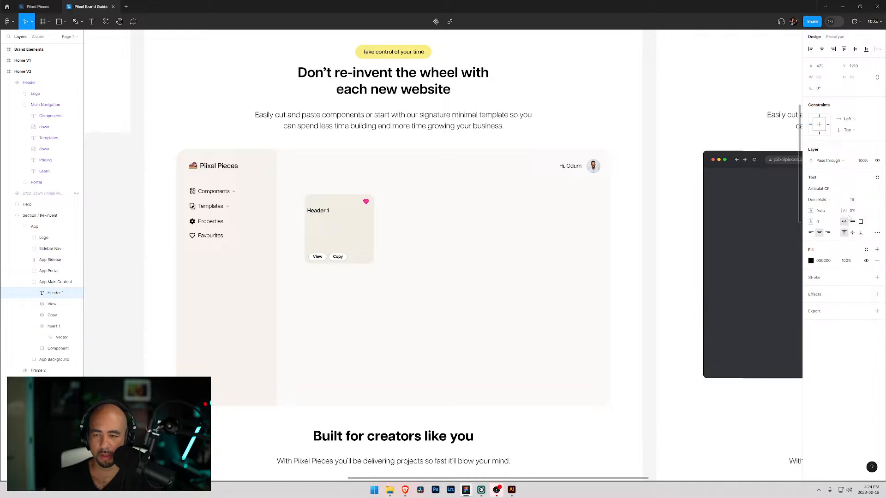
pyautogui.click(837, 201)
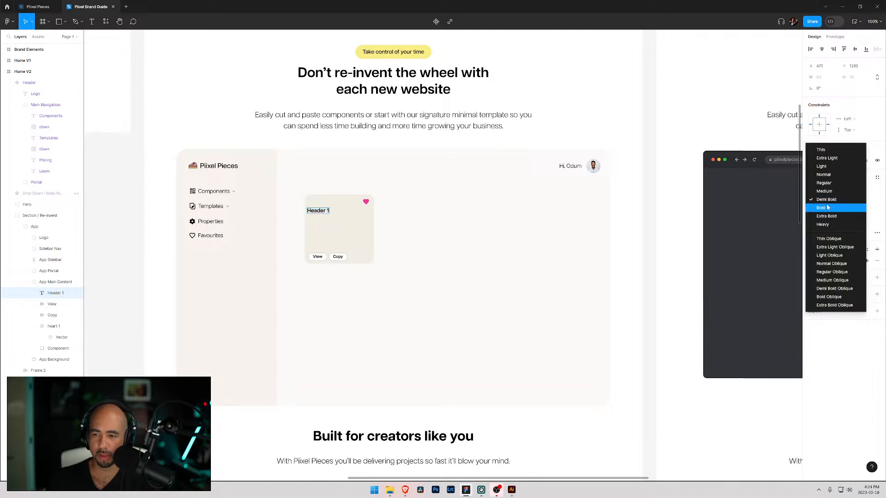
pyautogui.click(824, 191)
pyautogui.write('v')
pyautogui.press('BackSpace')
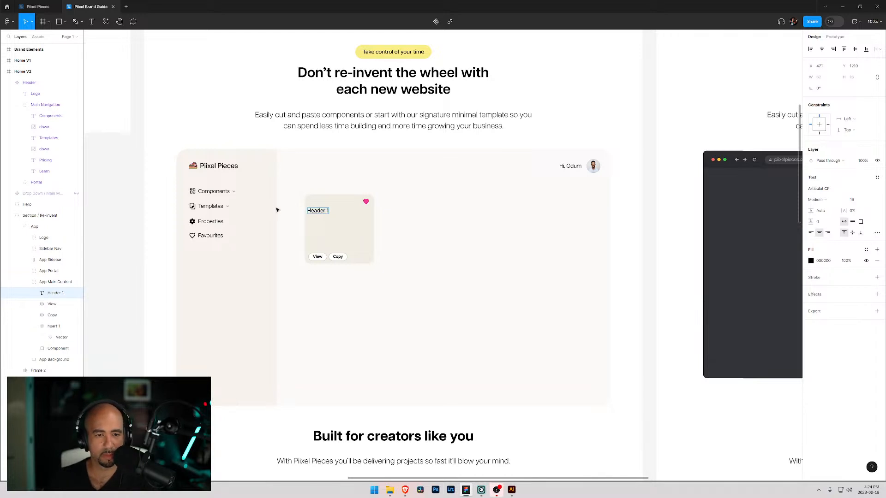
# - Position the Header 1 text in the card's upper-left corner, aligned with the buttons
pyautogui.click(273, 208)
pyautogui.moveTo(317, 213); pyautogui.dragTo(322, 207)
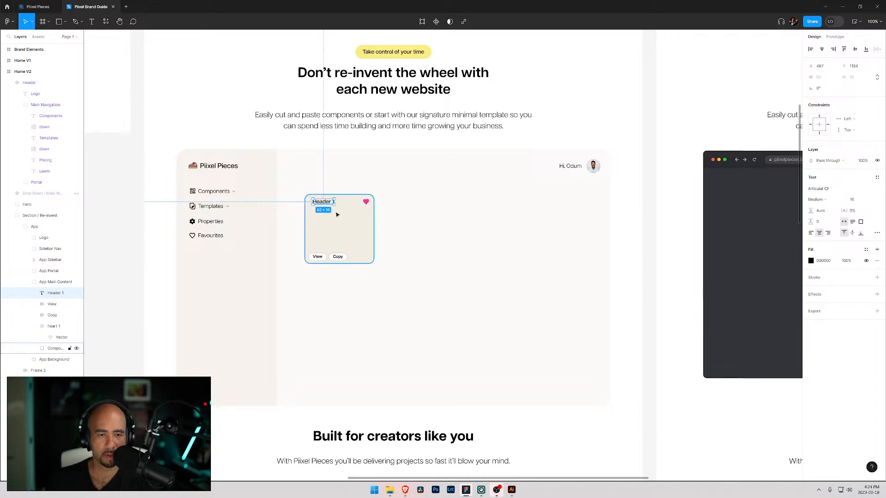
pyautogui.click(341, 226)
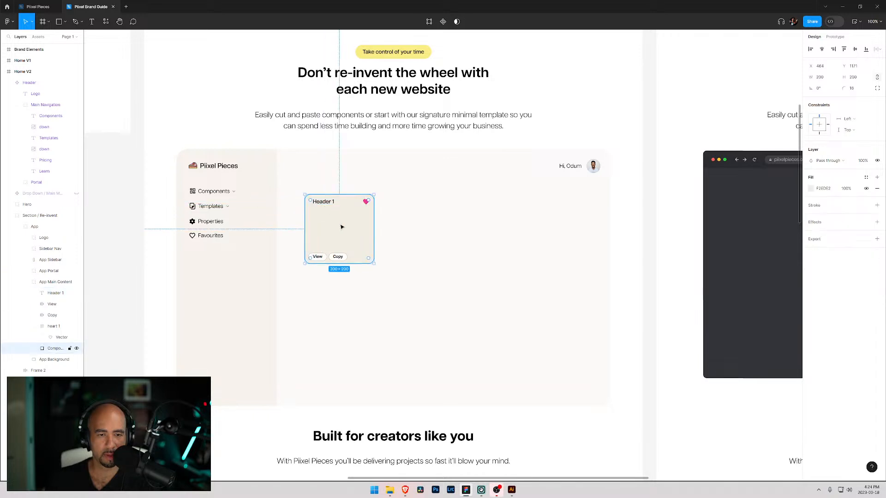
pyautogui.click(324, 206)
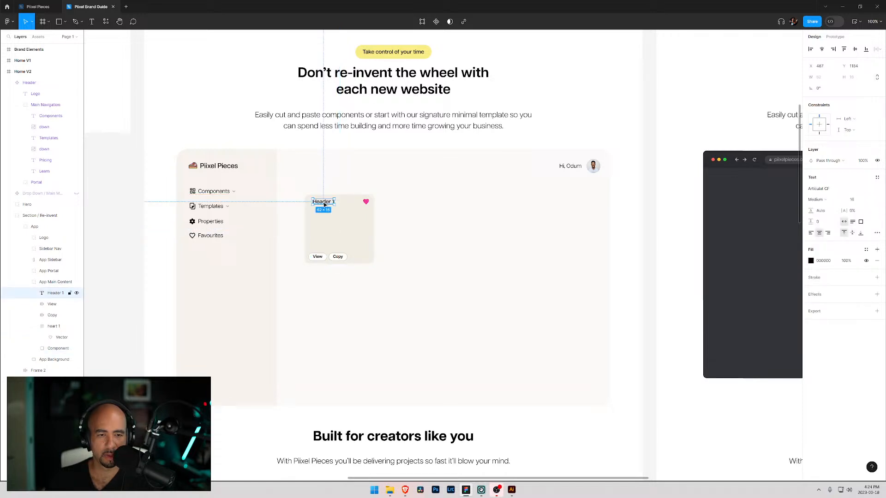
pyautogui.moveTo(323, 203); pyautogui.dragTo(319, 202)
pyautogui.click(318, 168)
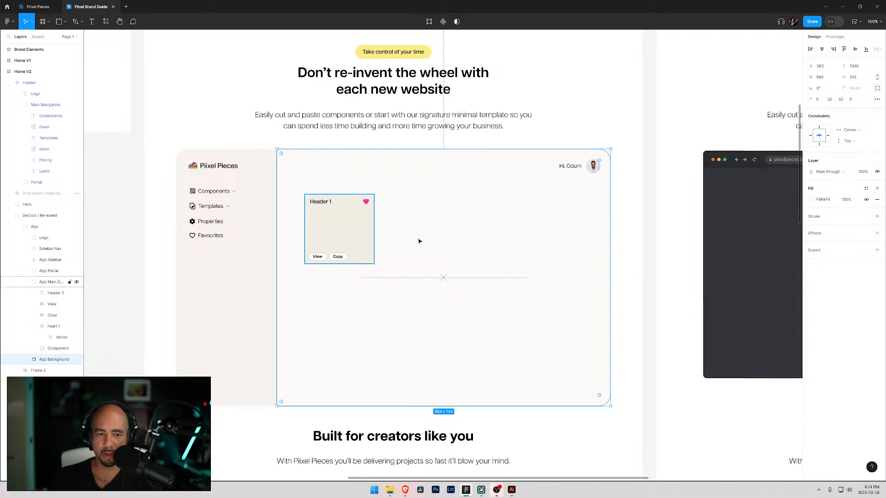
pyautogui.scroll(4, 235, 277)
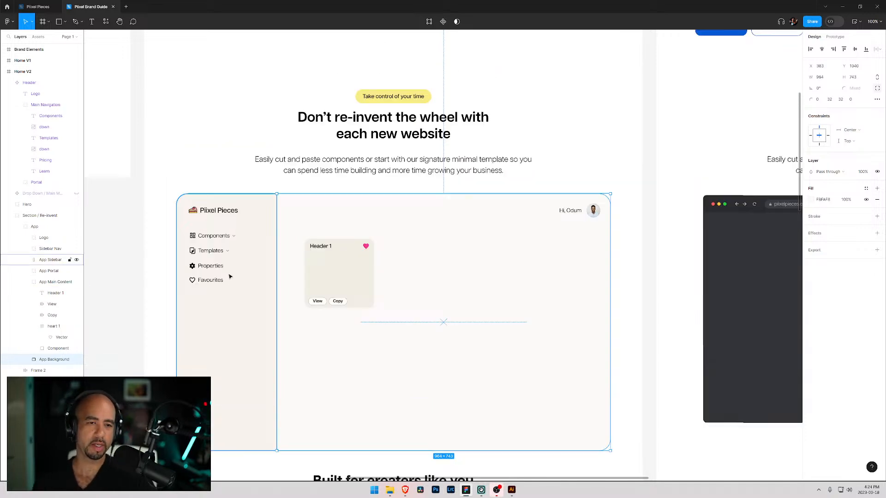
pyautogui.scroll(4, 257, 257)
pyautogui.scroll(-4, 265, 251)
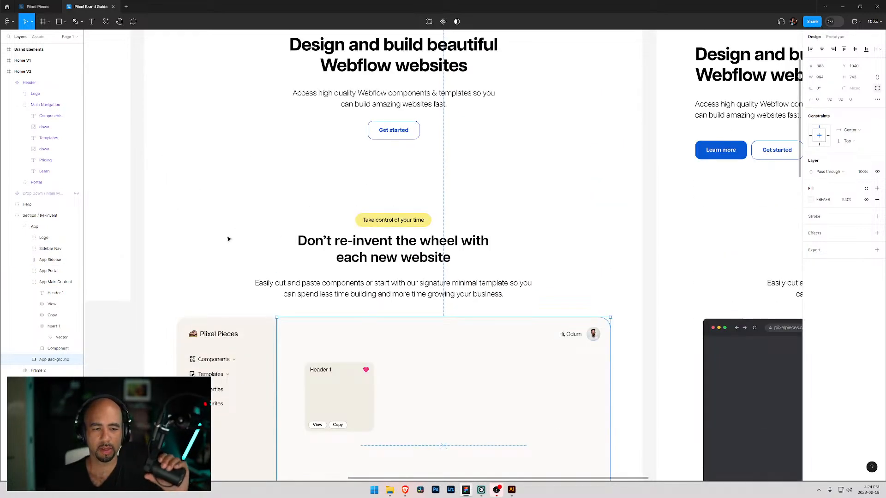
pyautogui.press('Escape')
pyautogui.scroll(-3, 227, 242)
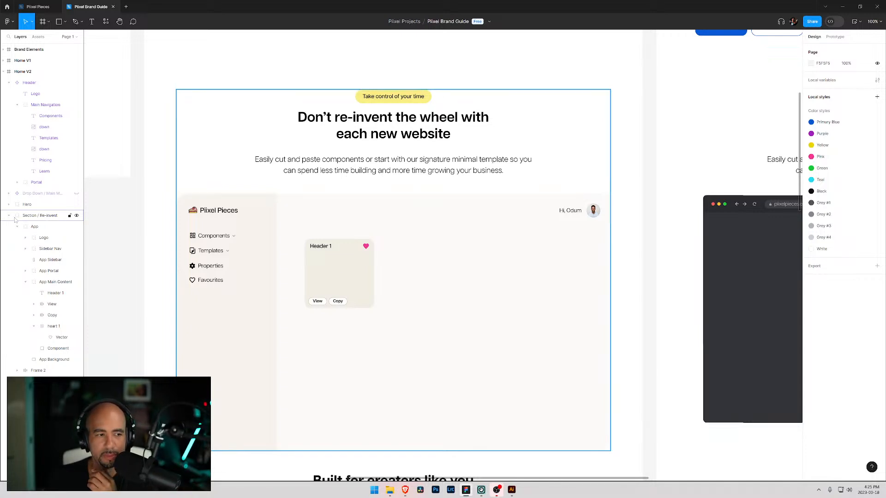
# - Rename the App Main Content layer group as Component
pyautogui.click(29, 284)
pyautogui.click(26, 283)
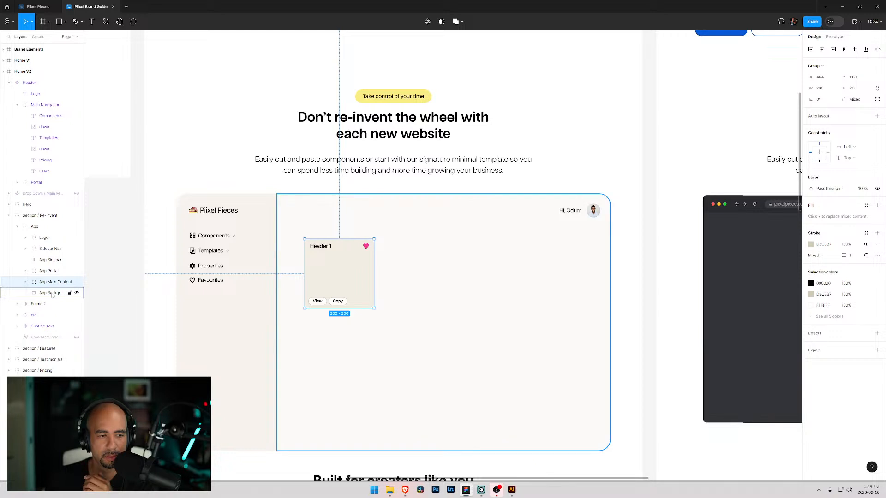
pyautogui.click(25, 283)
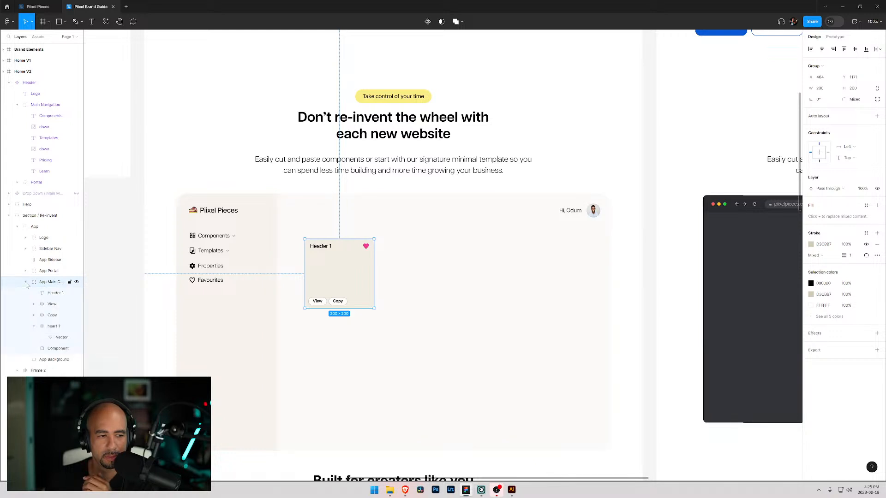
pyautogui.doubleClick(58, 284)
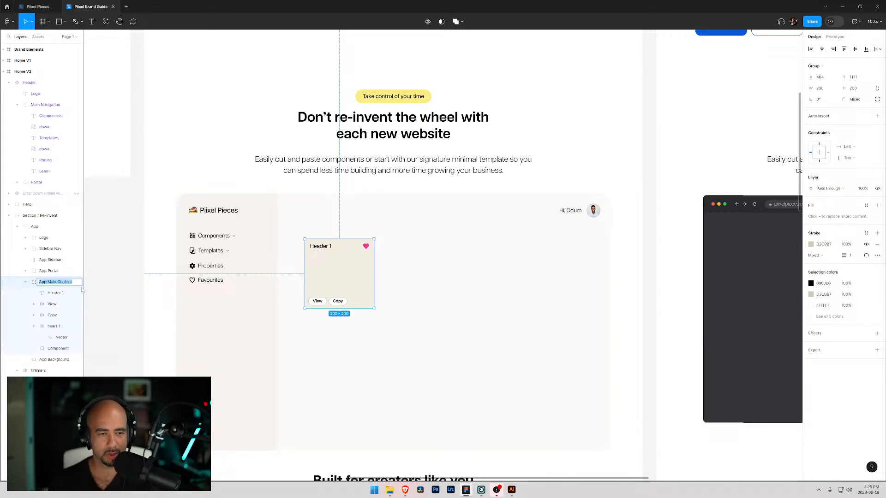
pyautogui.write('Component')
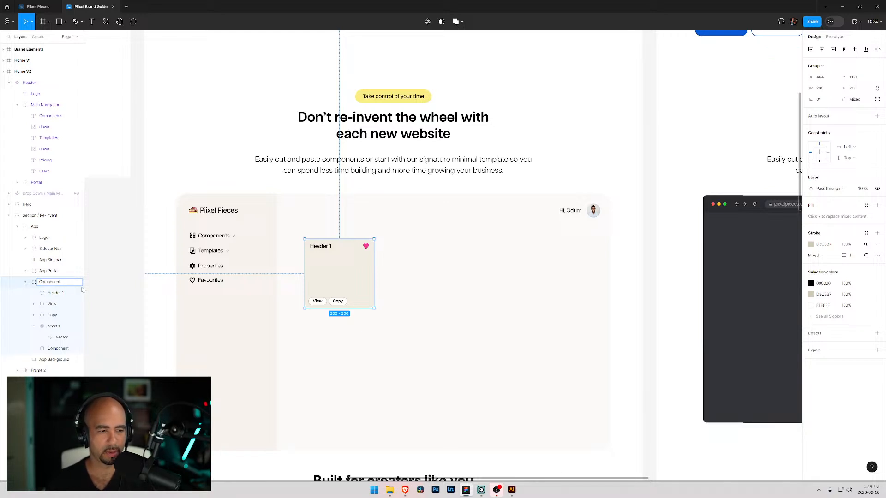
pyautogui.press('Return')
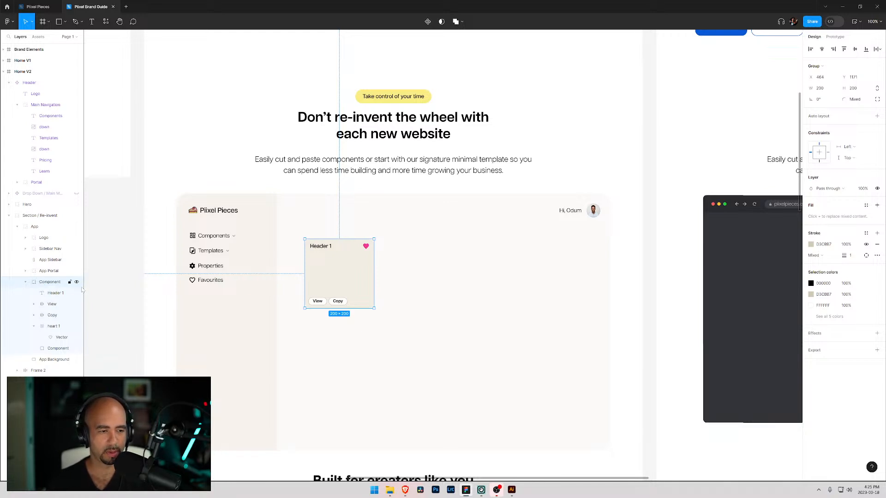
# - Rename the Header 1 text layer as Title
pyautogui.doubleClick(54, 294)
pyautogui.write('T')
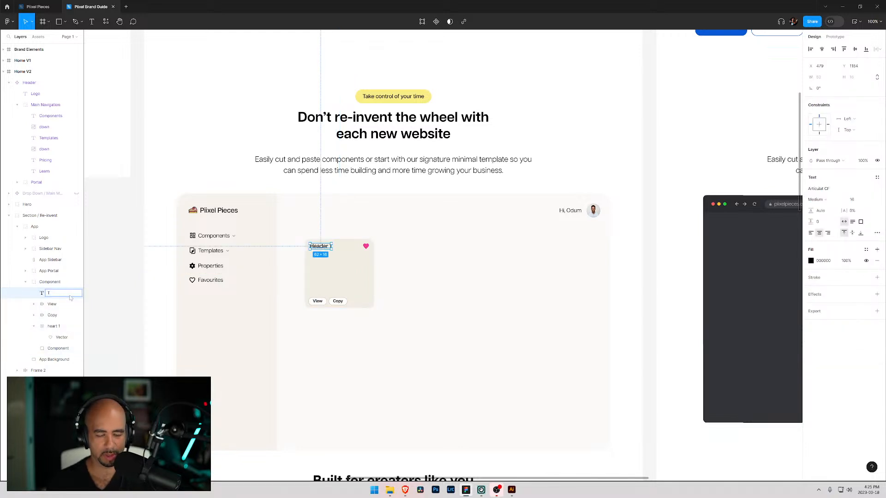
pyautogui.write('itle')
pyautogui.press('Return')
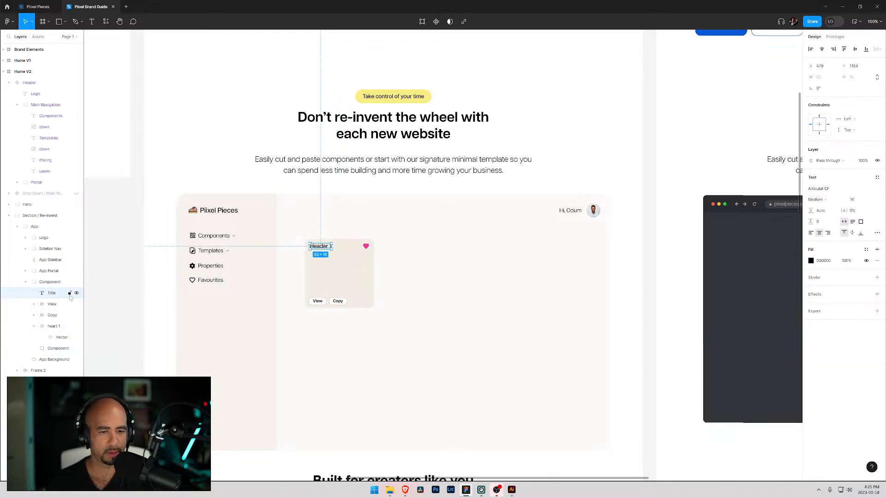
# - Rename the card's background rectangle layer as BG
pyautogui.click(34, 327)
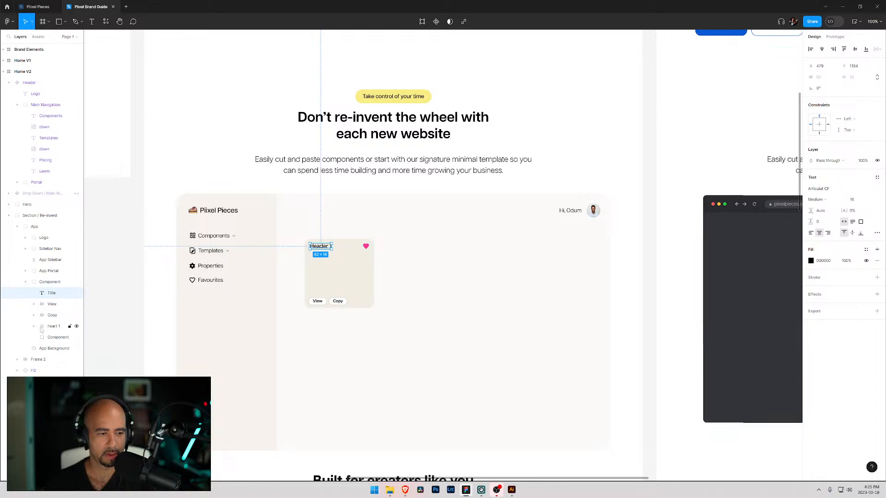
pyautogui.click(53, 338)
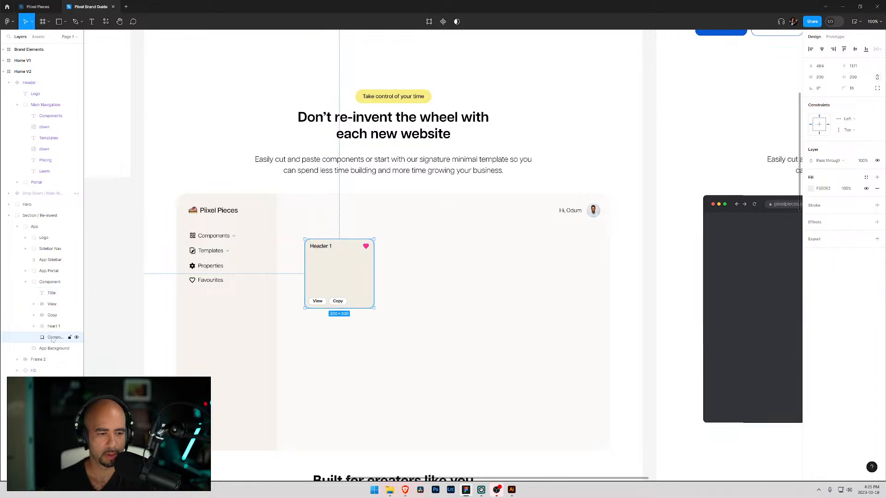
pyautogui.doubleClick(59, 340)
pyautogui.write('BG')
pyautogui.press('Return')
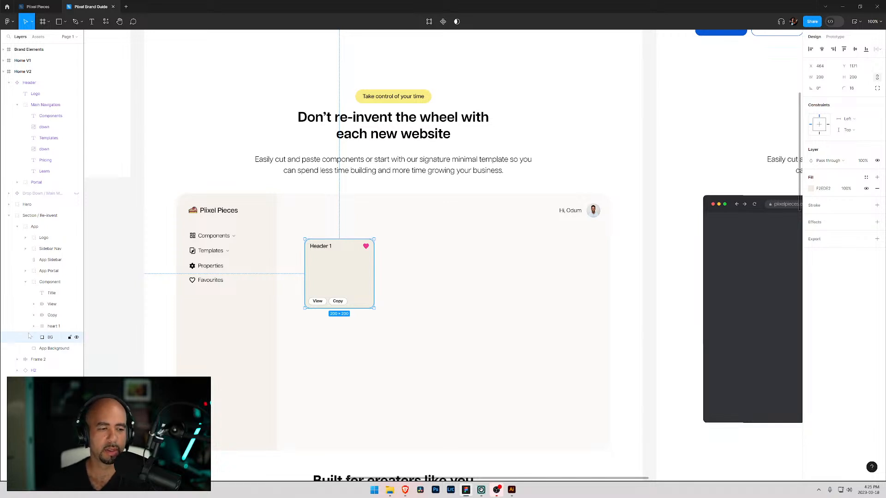
# - Convert the Component group into a reusable component
pyautogui.click(23, 284)
pyautogui.click(25, 283)
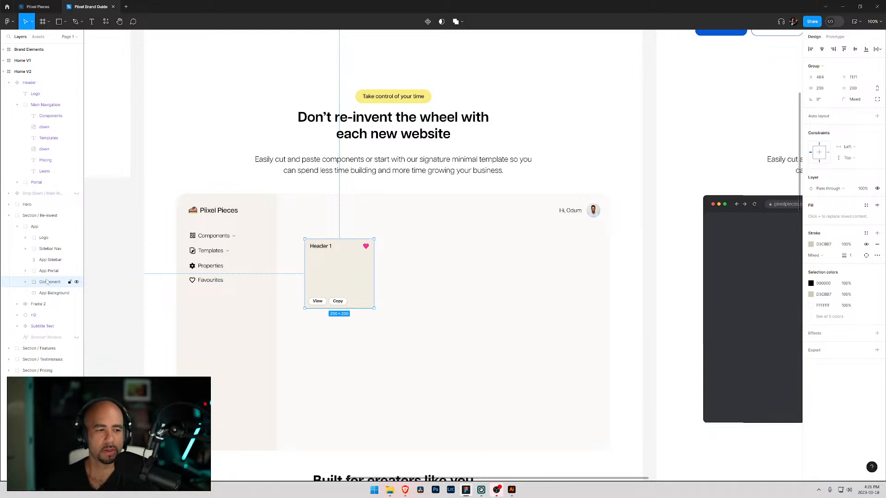
pyautogui.click(429, 21)
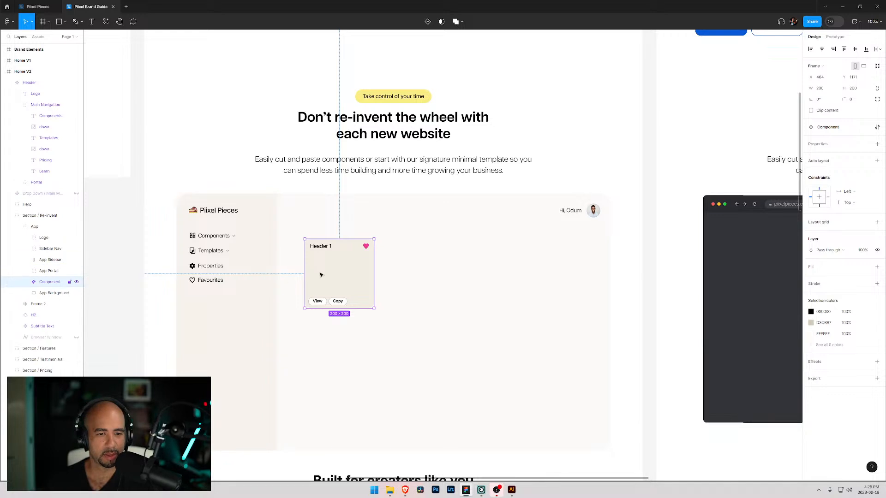
# - Duplicate the content card, place the copy to its right, and change its title to Header 2
pyautogui.moveTo(325, 273); pyautogui.dragTo(321, 271)
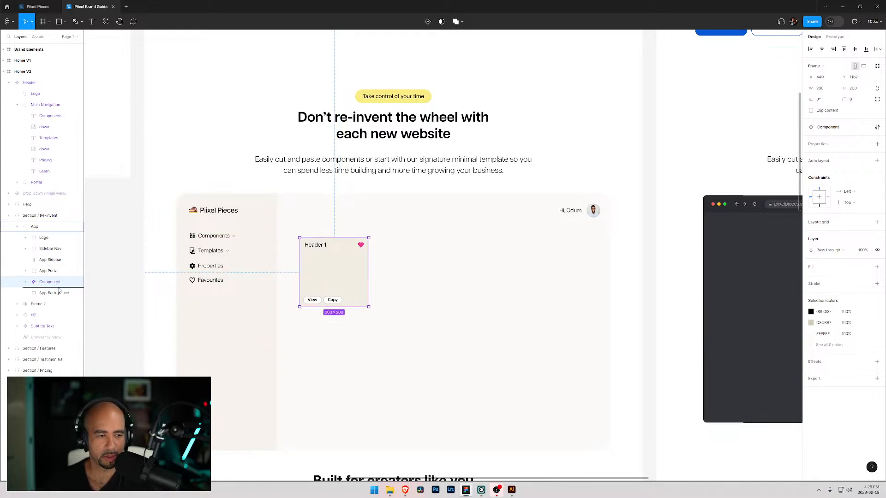
pyautogui.hotkey('ctrl', 'd')
pyautogui.moveTo(320, 273); pyautogui.dragTo(410, 272)
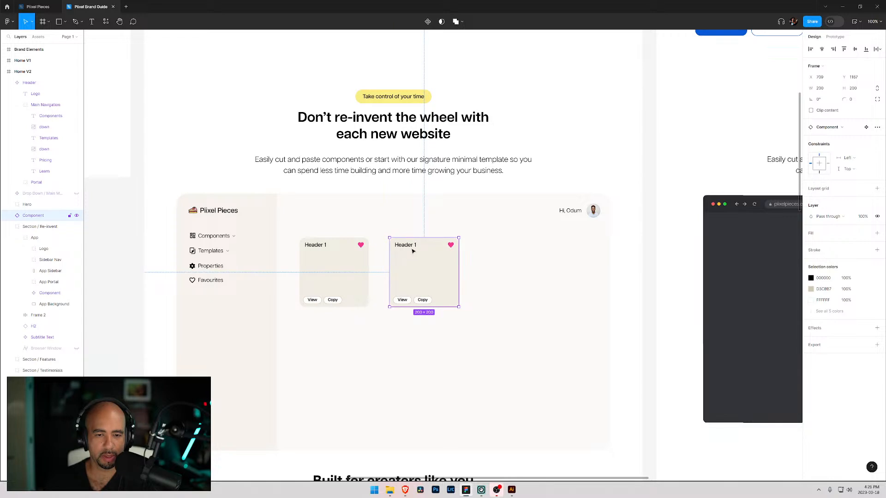
pyautogui.doubleClick(409, 246)
pyautogui.press('Return')
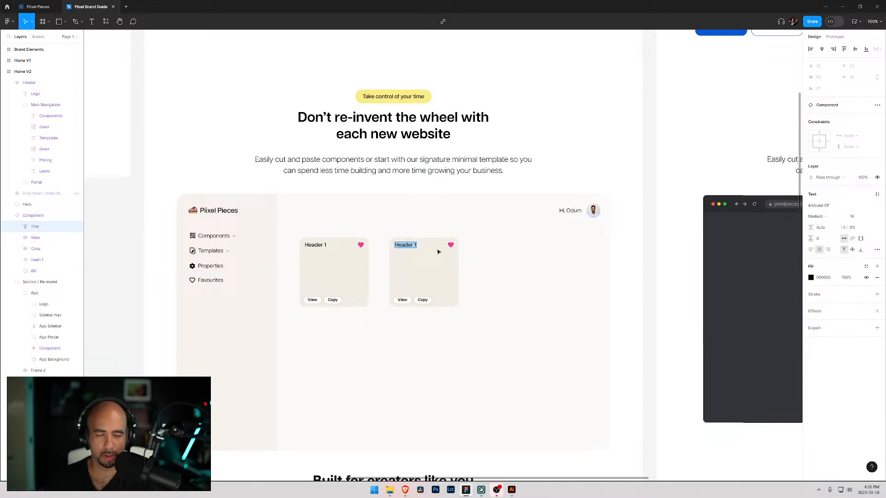
pyautogui.write('Header 2')
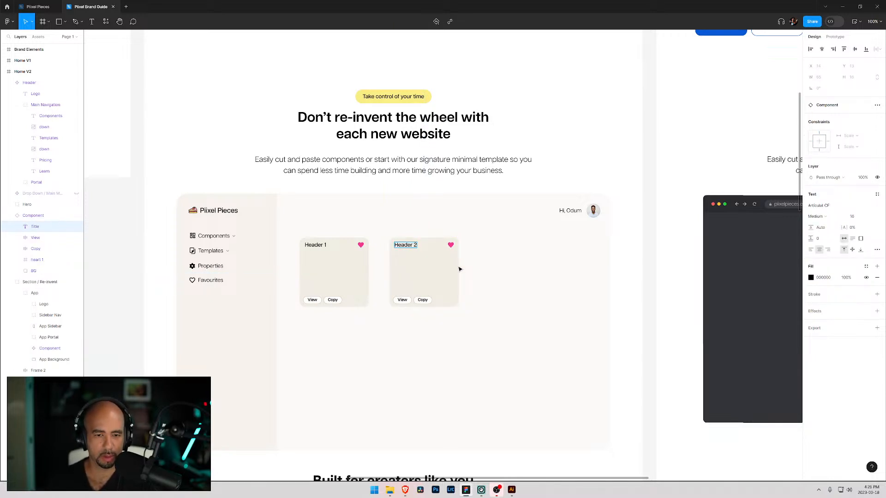
pyautogui.press('Escape')
pyautogui.click(322, 245)
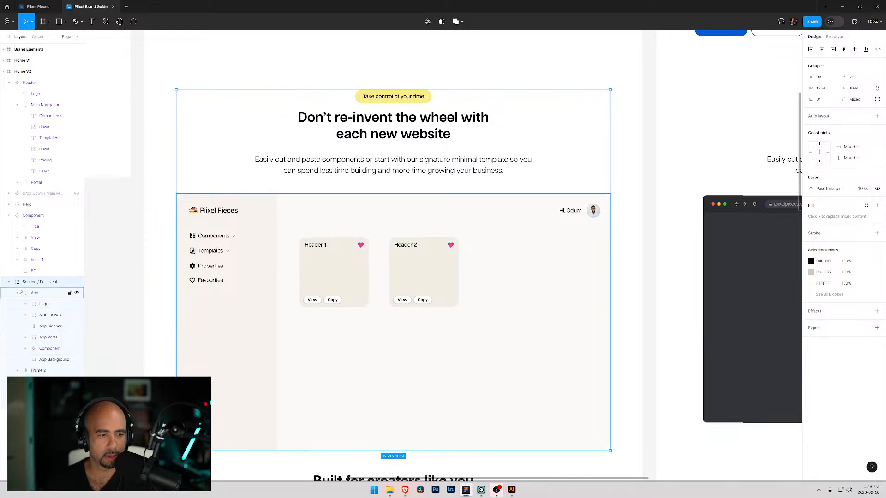
# - Move the duplicated card's component layer into the App group, placing it below the original Component layer
pyautogui.click(9, 217)
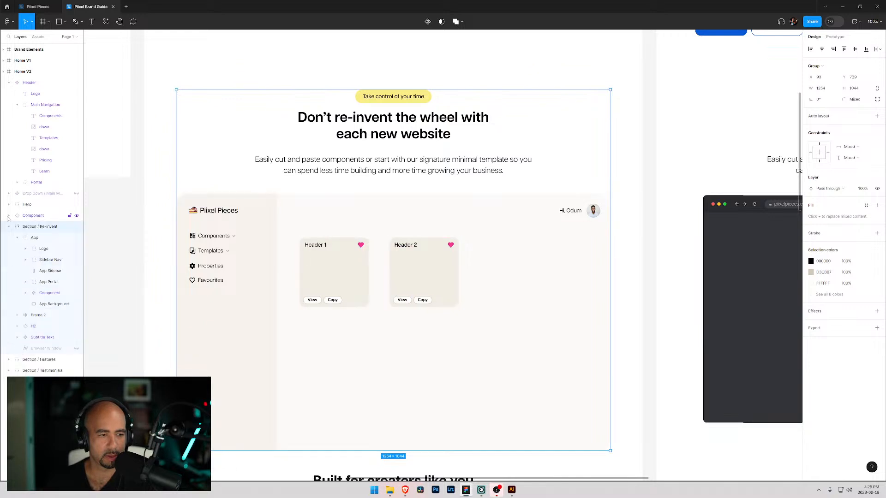
pyautogui.click(28, 218)
pyautogui.moveTo(37, 217); pyautogui.dragTo(28, 289)
pyautogui.click(25, 282)
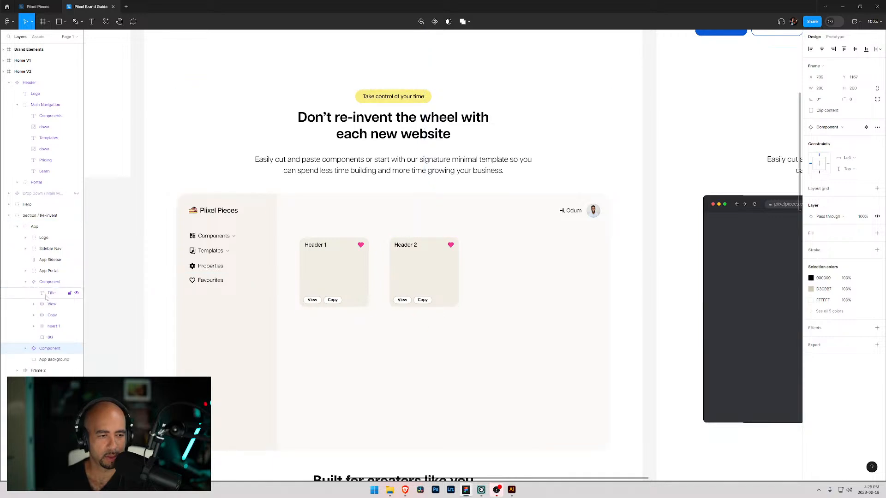
pyautogui.click(51, 293)
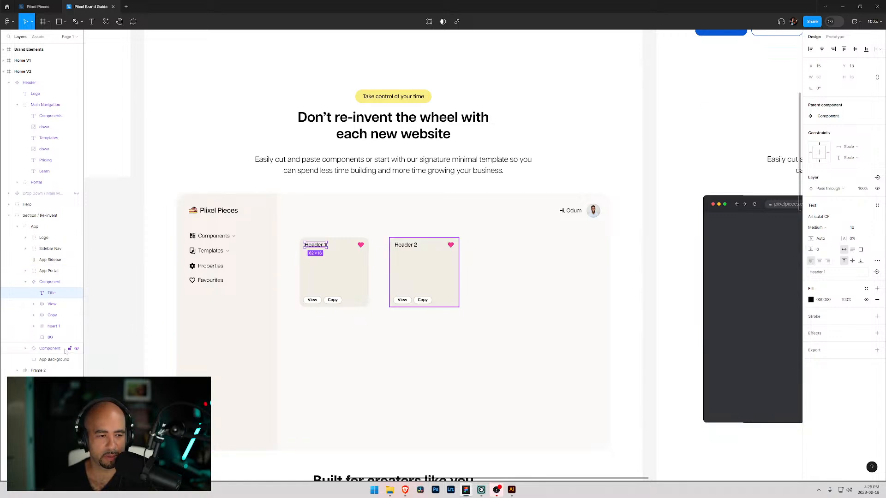
pyautogui.click(26, 348)
pyautogui.click(50, 359)
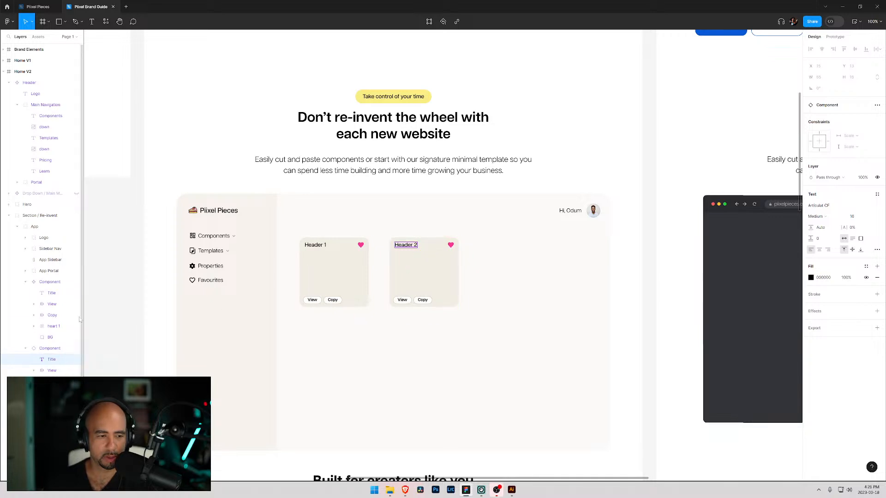
pyautogui.click(27, 348)
pyautogui.click(25, 282)
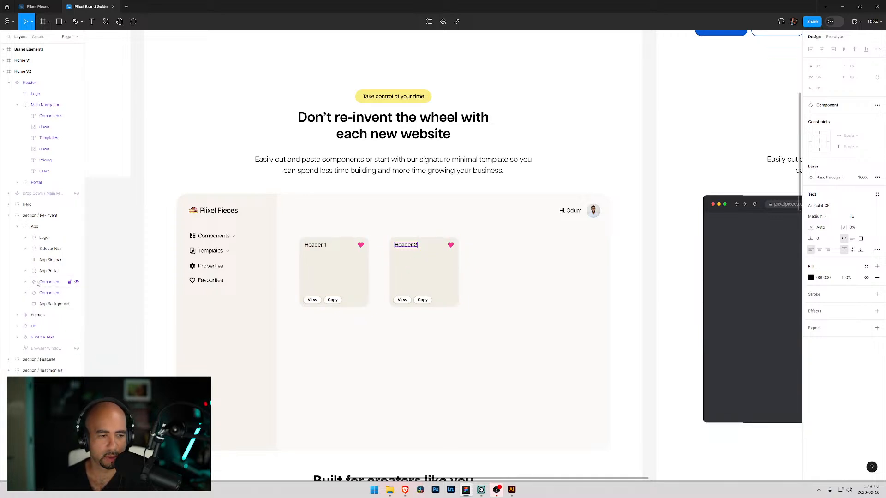
pyautogui.click(48, 285)
pyautogui.moveTo(49, 288); pyautogui.dragTo(49, 299)
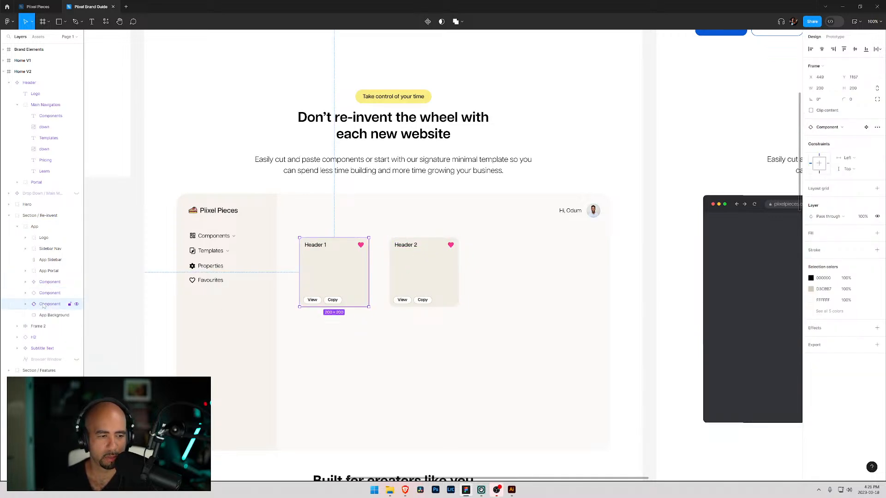
# - Duplicate the first card further right and change the new card's title to Header 3
pyautogui.moveTo(327, 279); pyautogui.dragTo(513, 278)
pyautogui.doubleClick(512, 272)
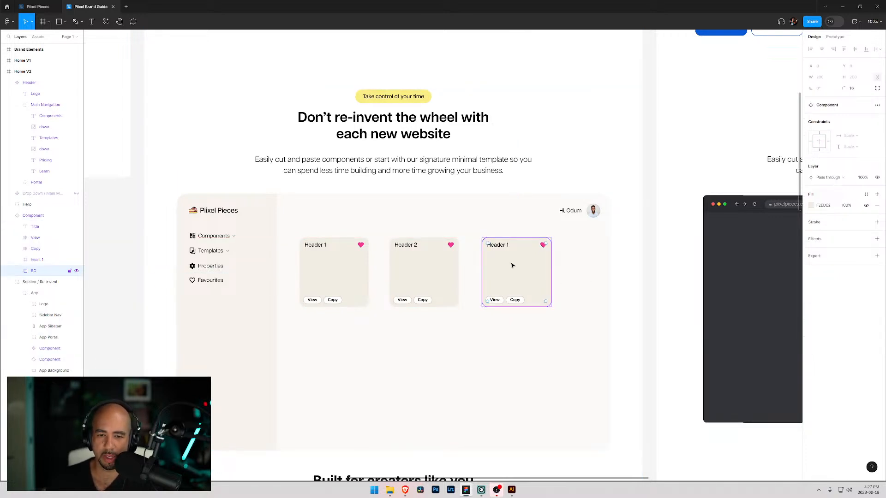
pyautogui.doubleClick(509, 249)
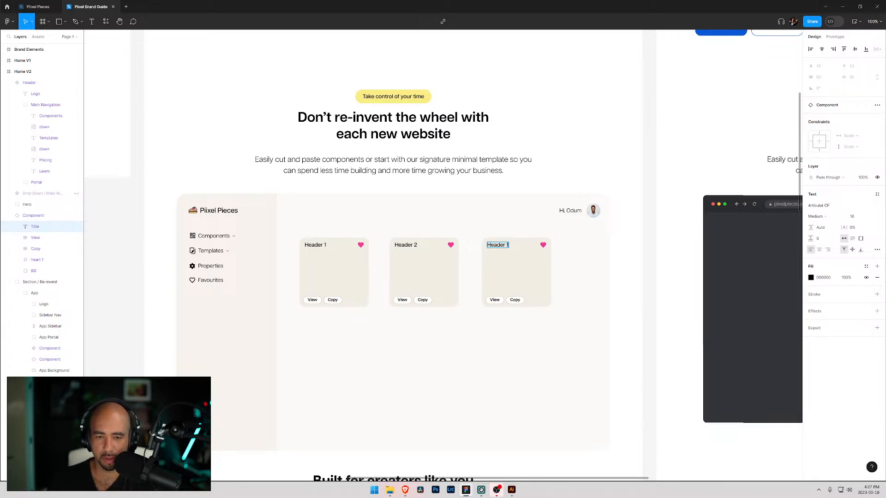
pyautogui.write('3')
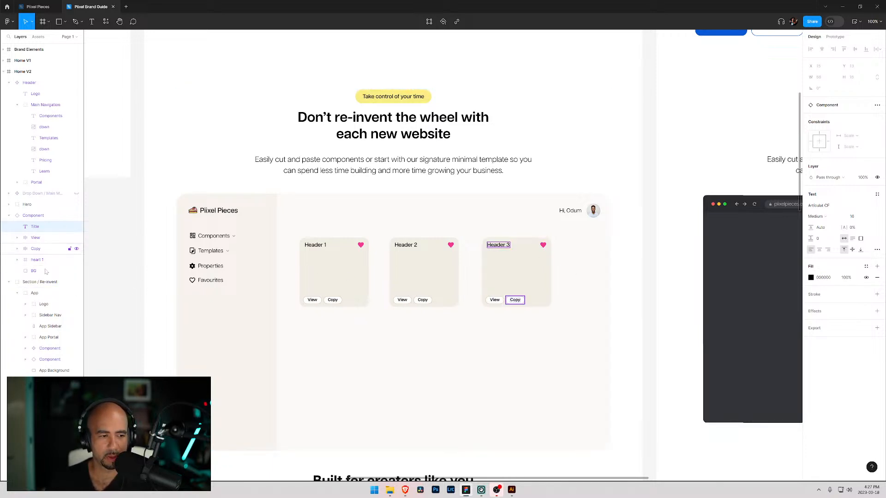
# - Move the Header 3 card to the right edge of the app's content area
pyautogui.click(506, 280)
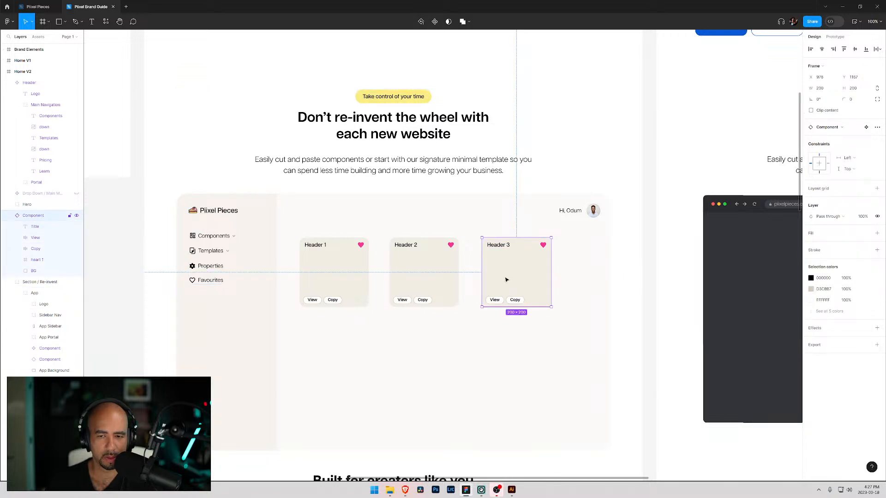
pyautogui.moveTo(504, 279); pyautogui.dragTo(548, 278)
pyautogui.click(434, 278)
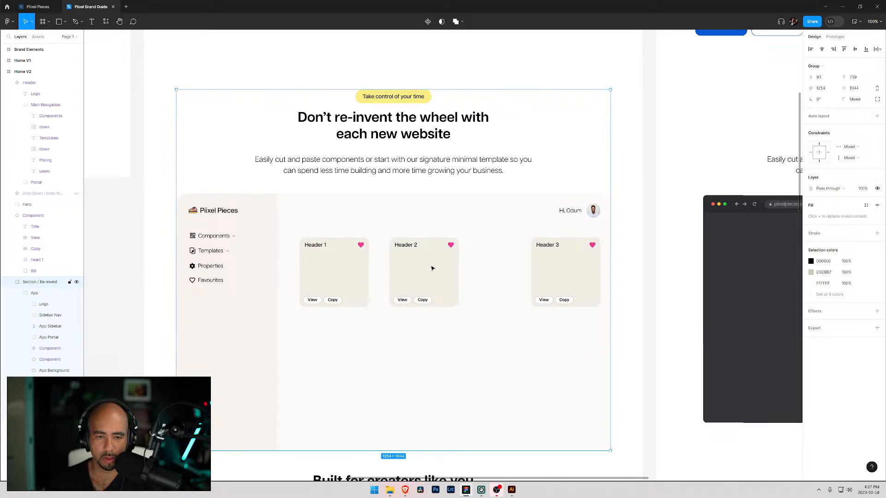
# - Rename the Header 3 card's component layer as Component 3
pyautogui.click(25, 360)
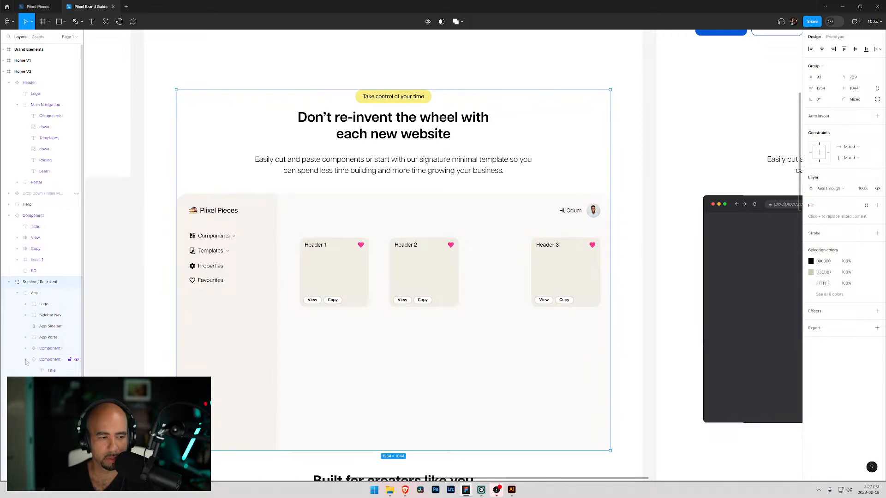
pyautogui.click(25, 360)
pyautogui.click(25, 360)
pyautogui.click(26, 360)
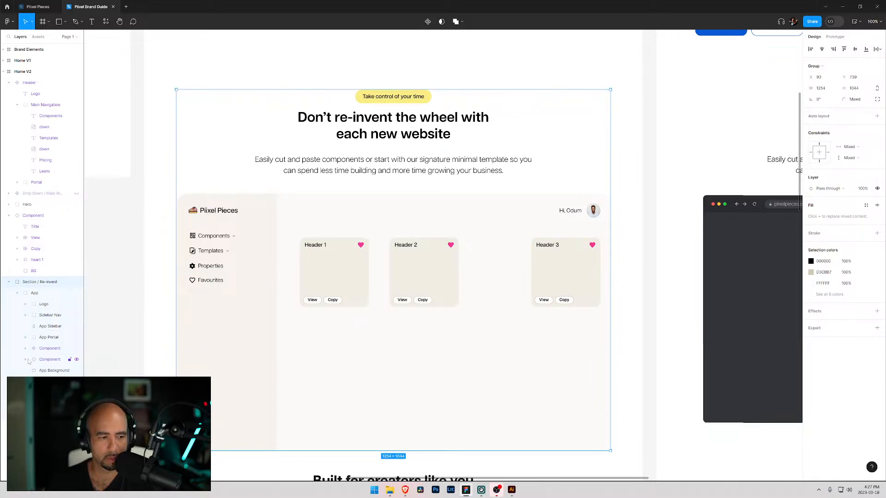
pyautogui.click(9, 215)
pyautogui.doubleClick(46, 216)
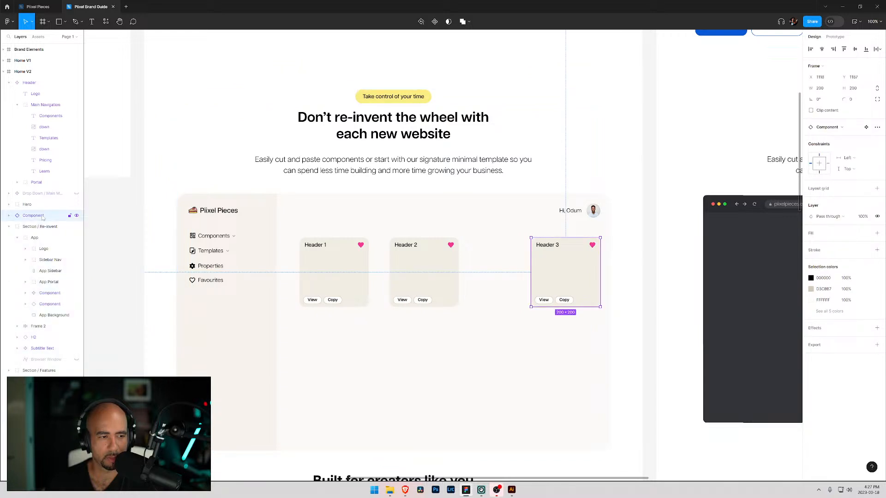
pyautogui.click(54, 217)
pyautogui.write('3')
pyautogui.press('Return')
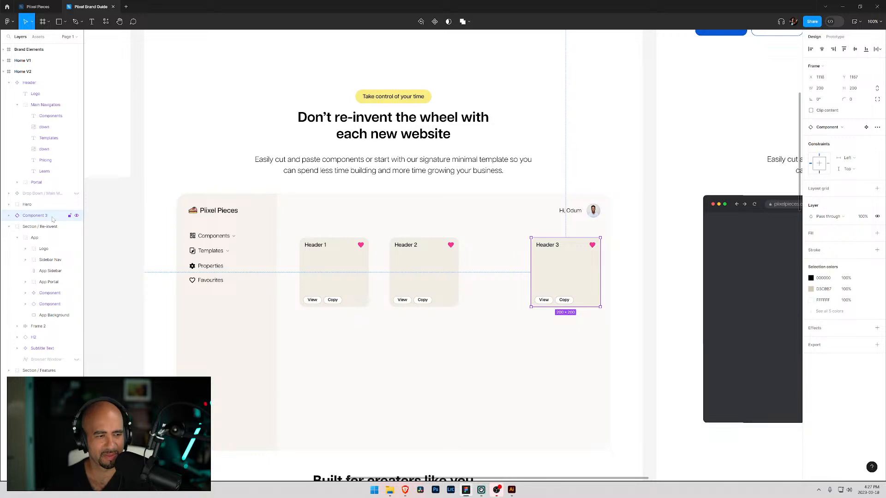
# - Move Component 3 into the App group and rename the Header 2 card's layer as Component 2
pyautogui.moveTo(42, 216); pyautogui.dragTo(56, 310)
pyautogui.doubleClick(67, 294)
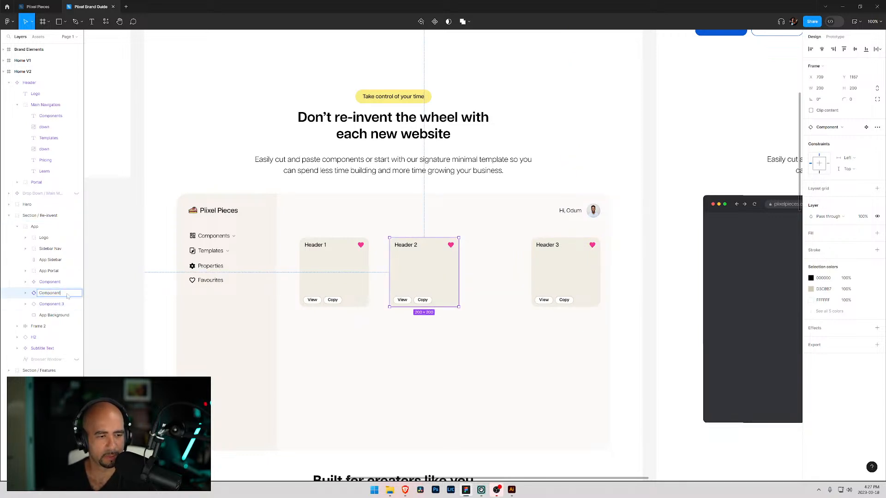
pyautogui.write('2')
pyautogui.press('Return')
# - Select the three cards and distribute them with equal horizontal spacing
pyautogui.moveTo(421, 293); pyautogui.dragTo(442, 289)
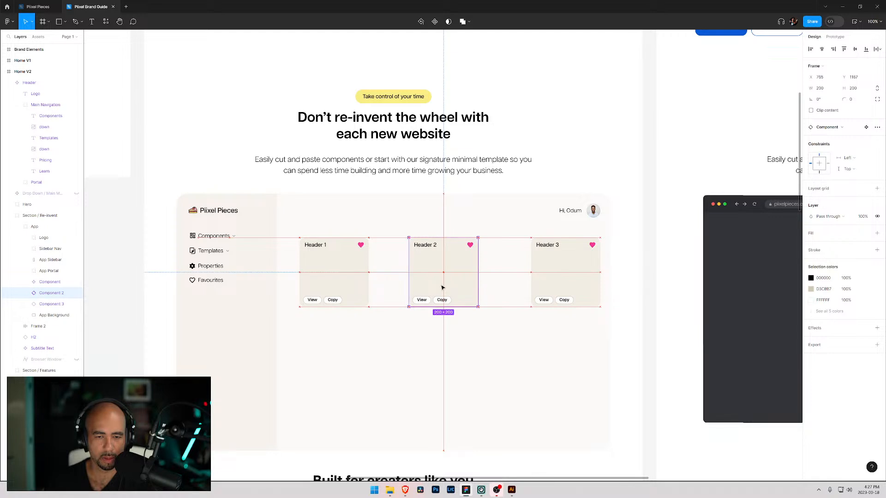
pyautogui.click(49, 282)
pyautogui.keyDown('shift'); pyautogui.click(52, 303); pyautogui.keyUp('shift')
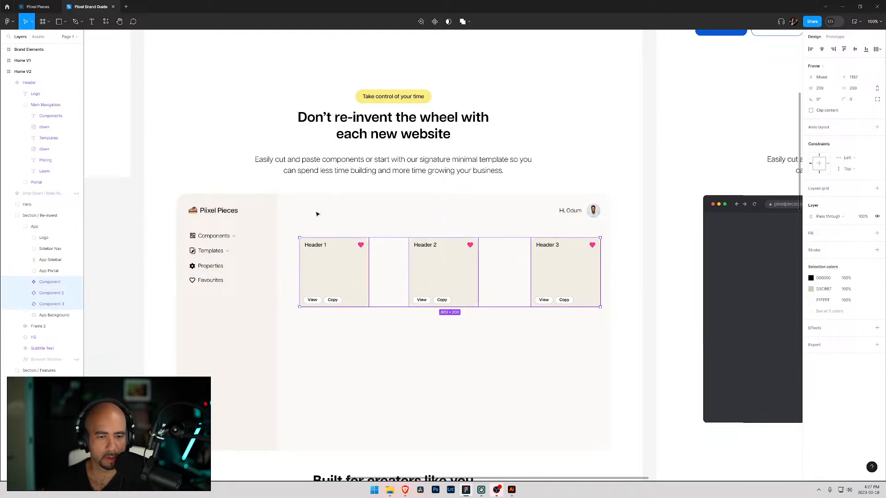
pyautogui.click(878, 52)
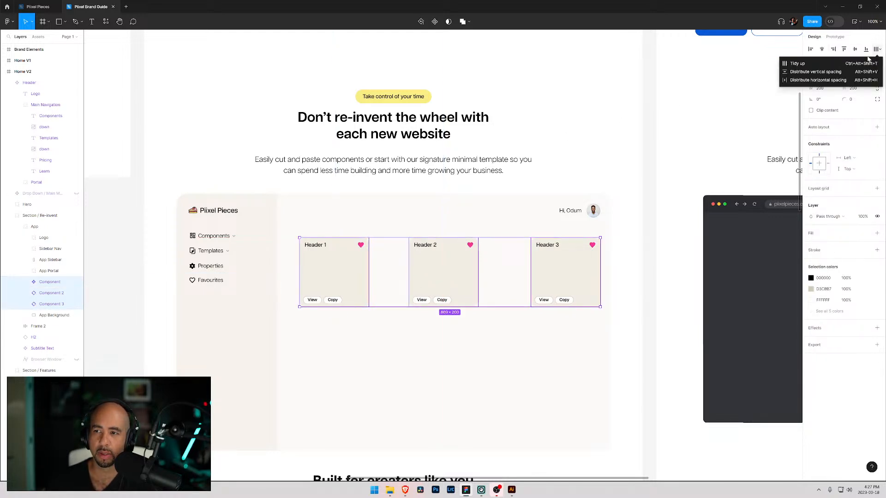
pyautogui.click(823, 80)
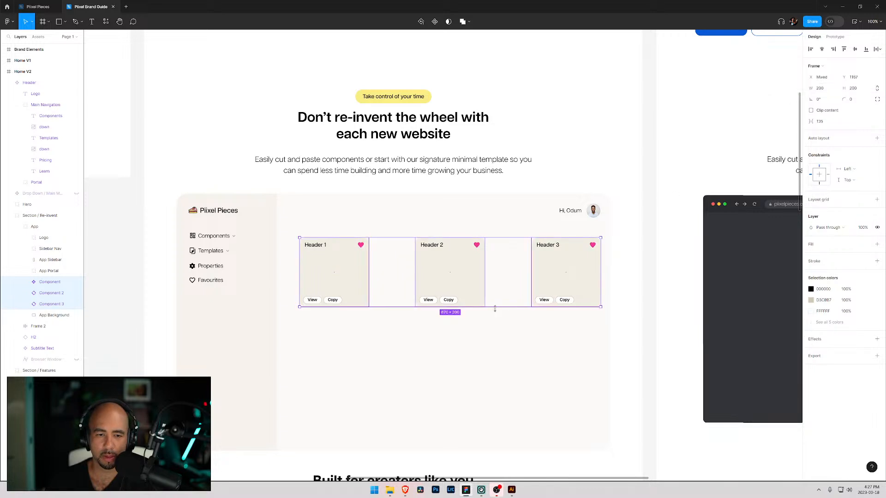
# - Move the Header 2 and Header 3 cards left so they sit closer to the first card
pyautogui.click(425, 335)
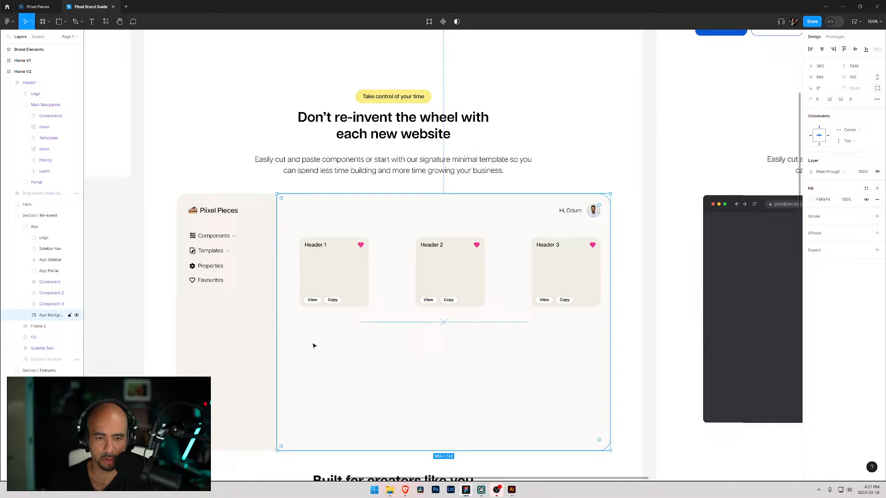
pyautogui.press('Escape')
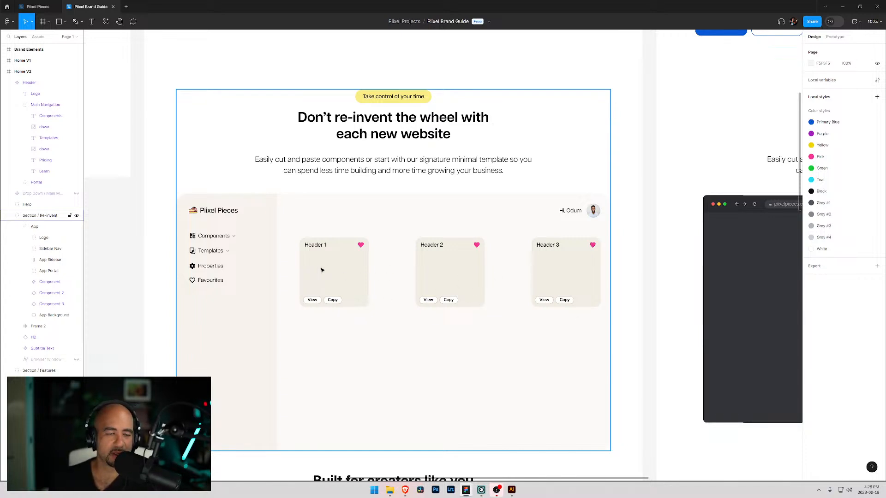
pyautogui.keyDown('ctrl'); pyautogui.click(450, 272); pyautogui.keyUp('ctrl')
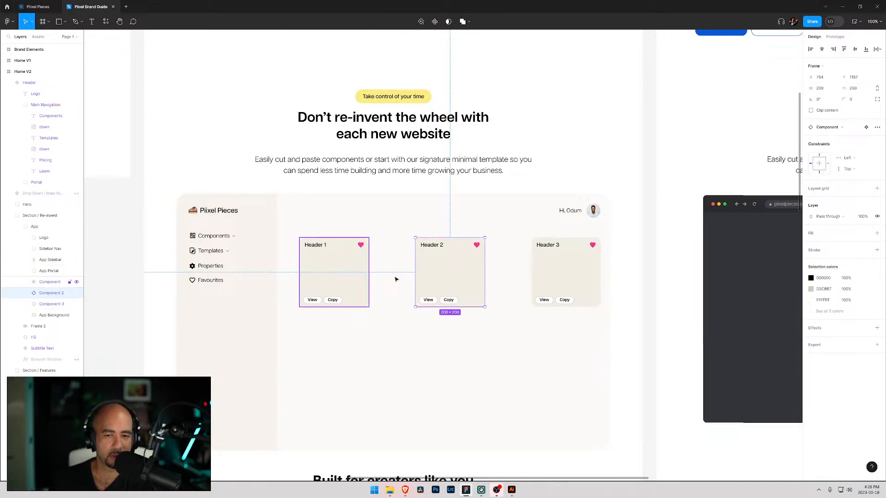
pyautogui.moveTo(438, 278); pyautogui.dragTo(401, 277)
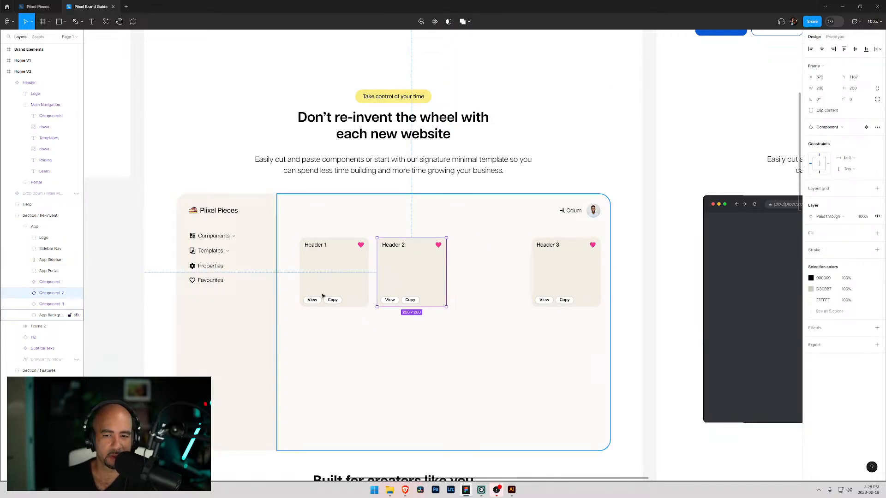
pyautogui.click(59, 306)
pyautogui.moveTo(554, 278); pyautogui.dragTo(478, 281)
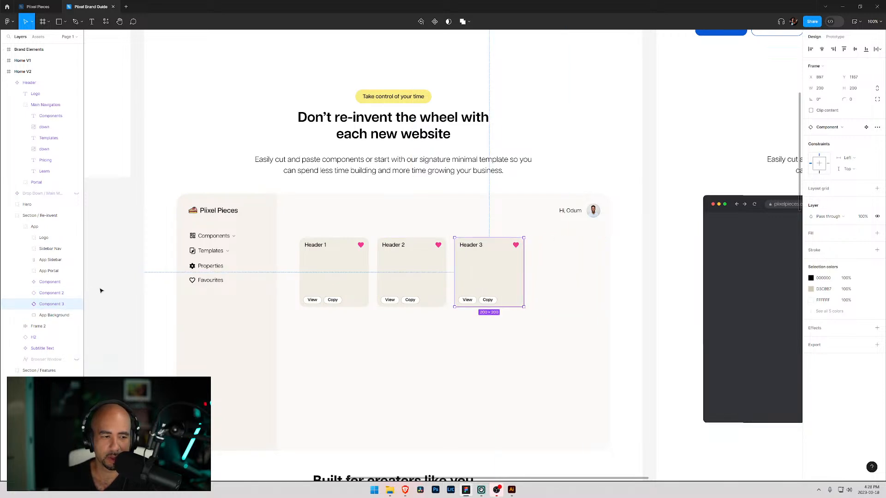
# - Duplicate the Header 3 card as Component 4 and place it at the content area's right edge
pyautogui.moveTo(52, 305); pyautogui.dragTo(52, 315)
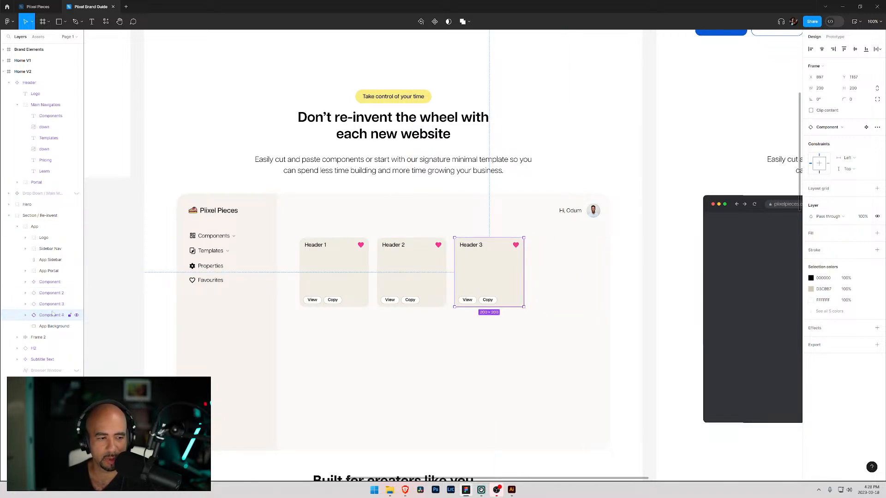
pyautogui.moveTo(482, 284); pyautogui.dragTo(561, 282)
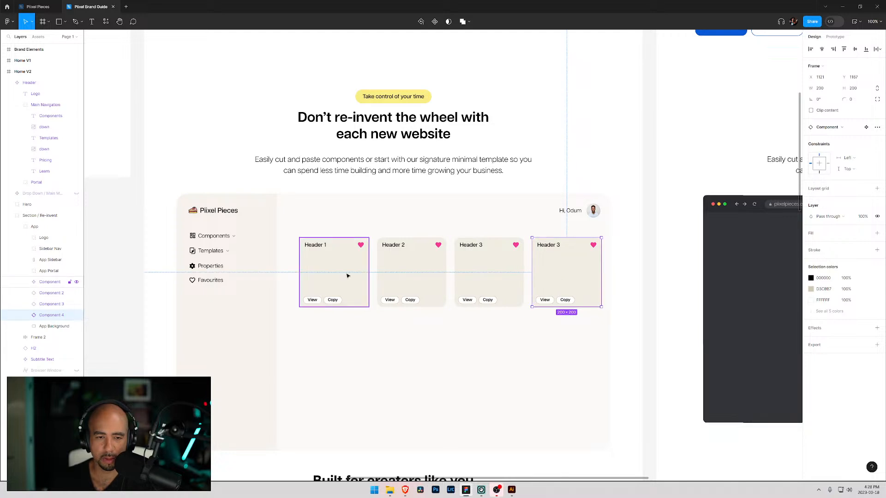
# - Select all four cards and nudge them 2 px to the left
pyautogui.keyDown('shift'); pyautogui.click(49, 282); pyautogui.keyUp('shift')
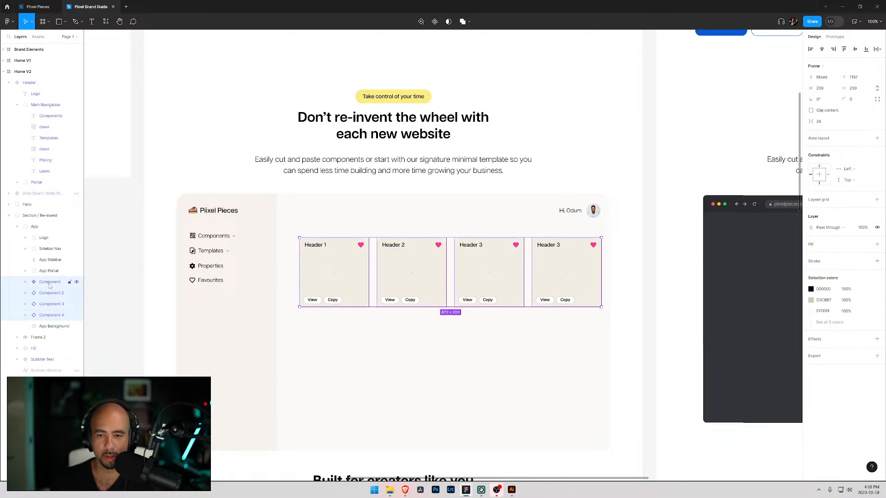
pyautogui.press('Left')
pyautogui.press('Left')
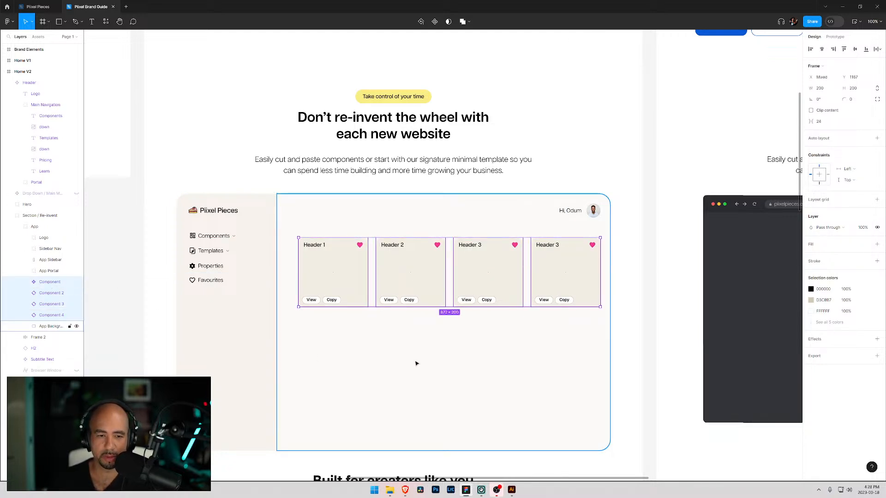
# - Change the fourth card's title text to Header 4
pyautogui.click(406, 360)
pyautogui.doubleClick(555, 247)
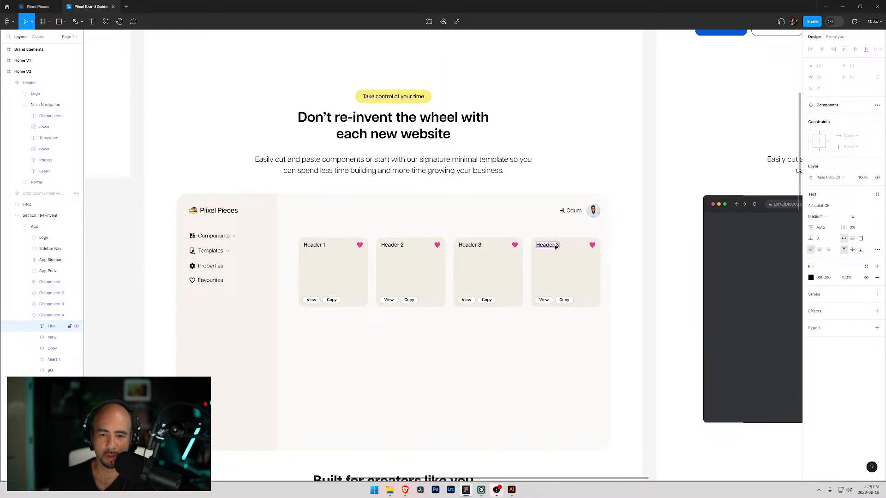
pyautogui.doubleClick(557, 247)
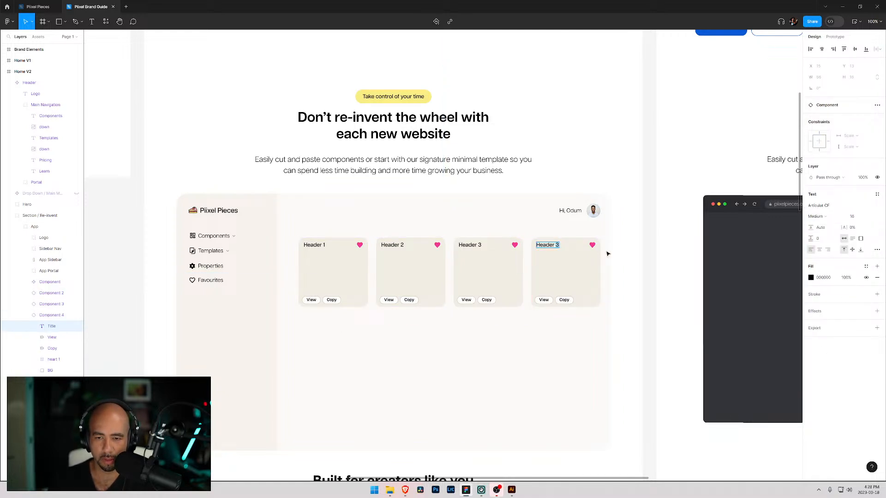
pyautogui.press('Escape')
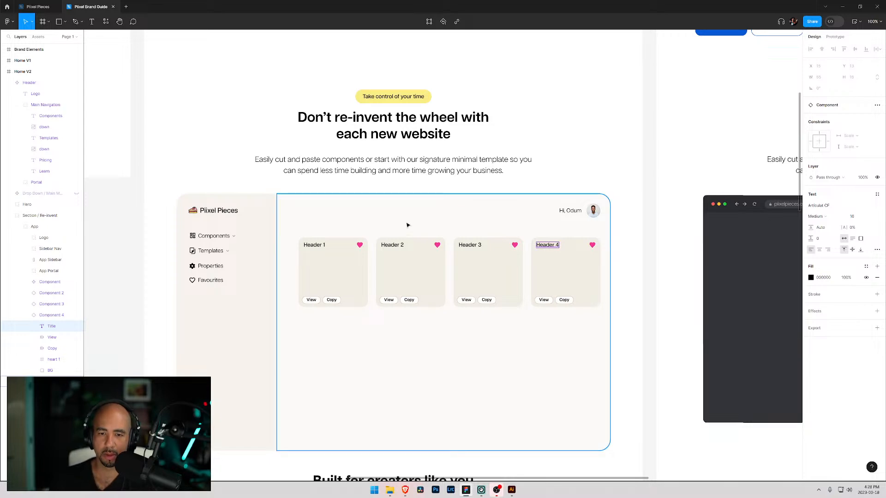
pyautogui.click(273, 178)
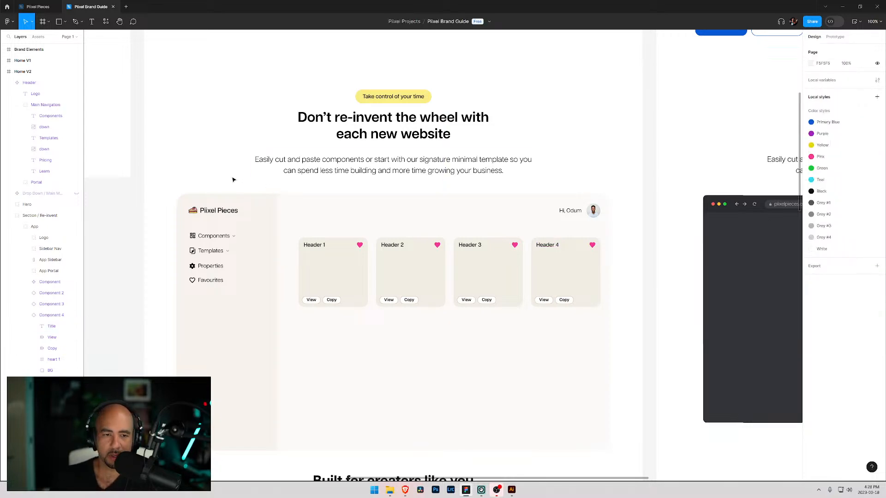
# - Review the Home V2 page, from the hero down through the Re-invent section with its four cards and below
pyautogui.scroll(2, 296, 247)
pyautogui.scroll(-2, 282, 236)
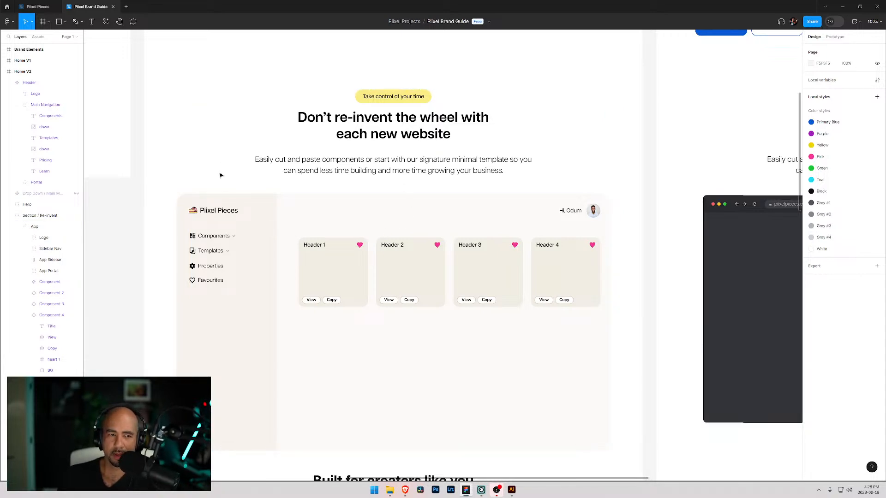
pyautogui.scroll(4, 449, 263)
pyautogui.scroll(-3, 348, 275)
pyautogui.scroll(-2, 375, 212)
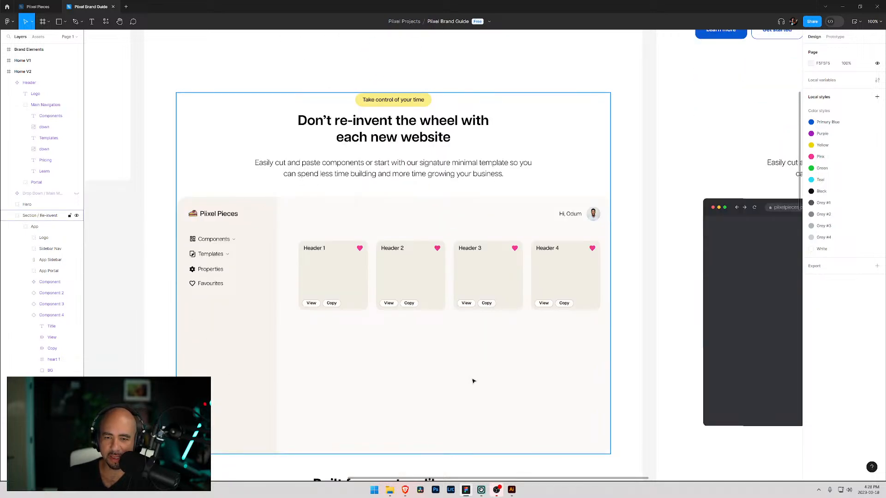
pyautogui.scroll(4, 313, 257)
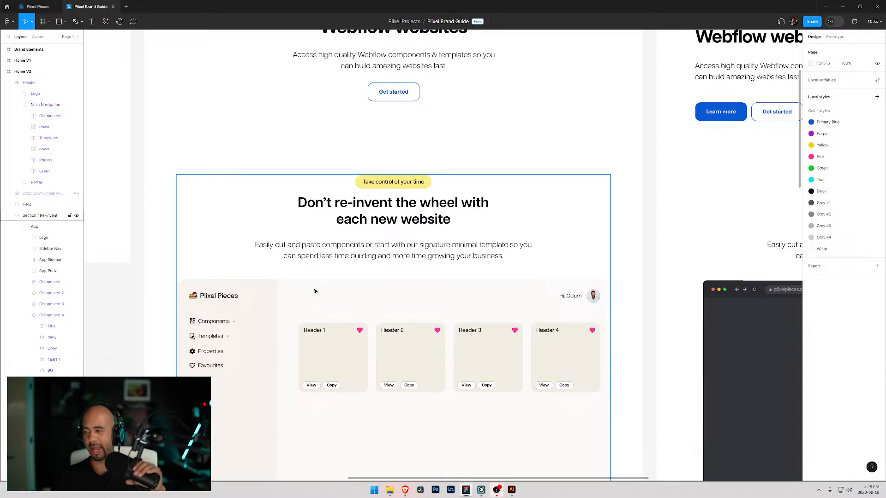
pyautogui.scroll(9, 247, 269)
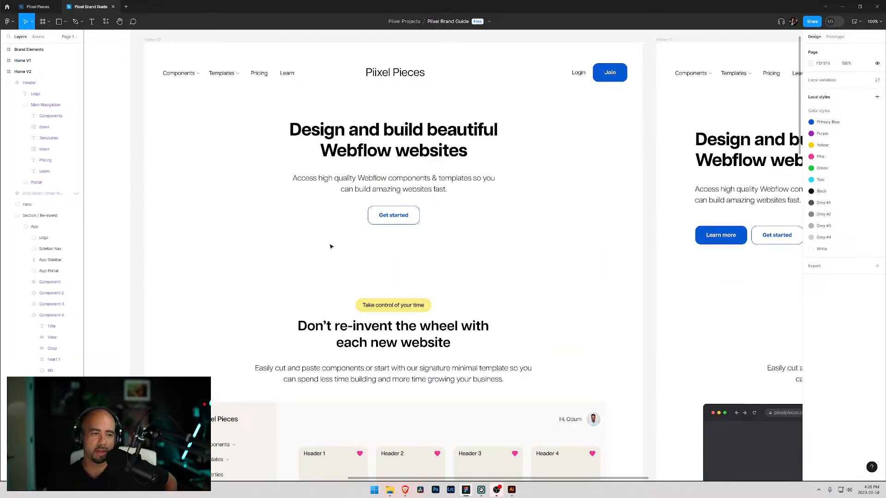
pyautogui.scroll(-7, 233, 378)
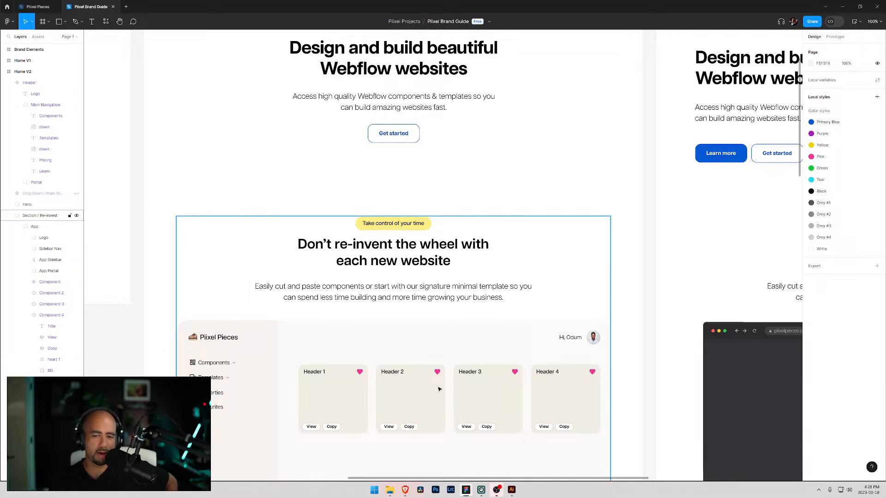
pyautogui.scroll(-6, 301, 311)
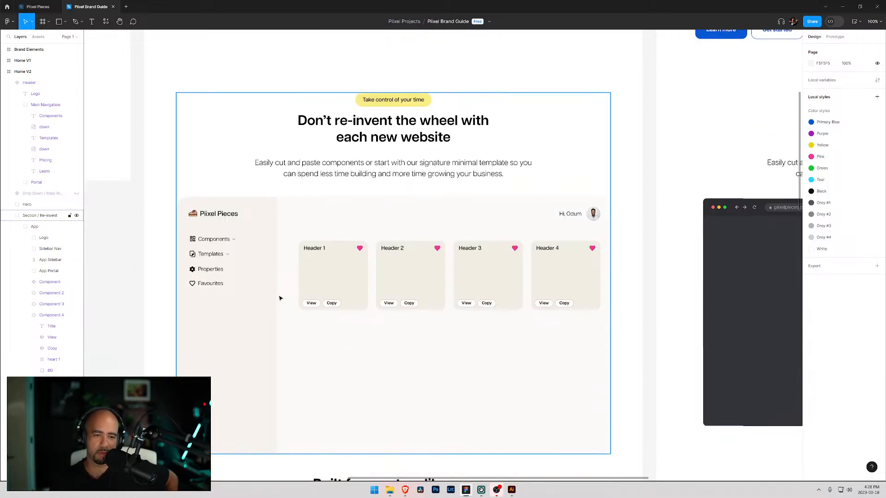
pyautogui.scroll(9, 301, 297)
pyautogui.scroll(-5, 304, 298)
pyautogui.scroll(6, 281, 300)
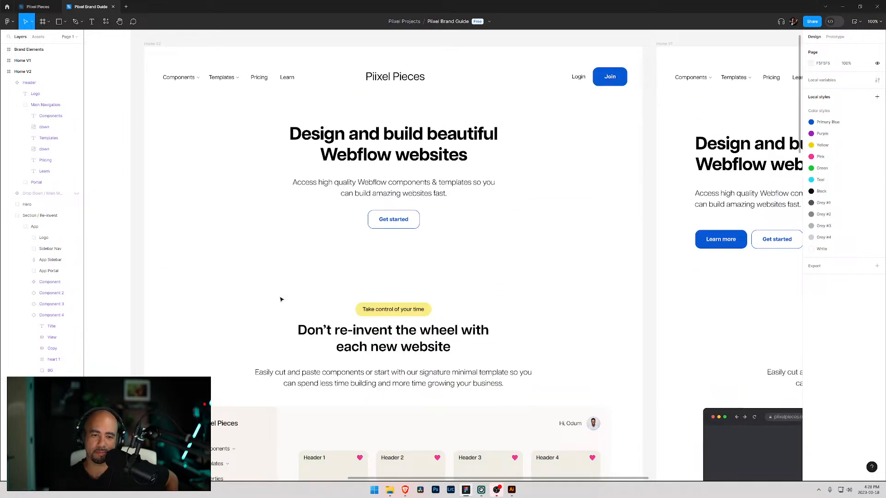
pyautogui.scroll(-10, 280, 300)
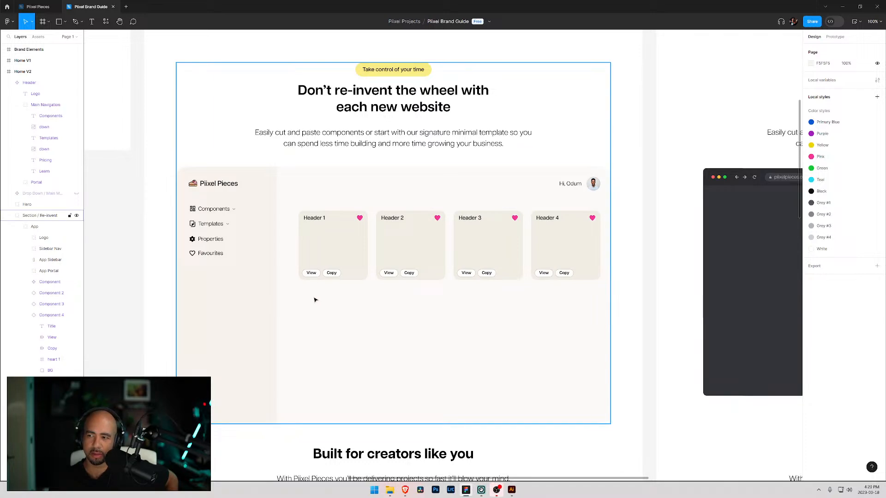
pyautogui.scroll(-5, 393, 300)
pyautogui.scroll(5, 393, 297)
pyautogui.scroll(12, 393, 298)
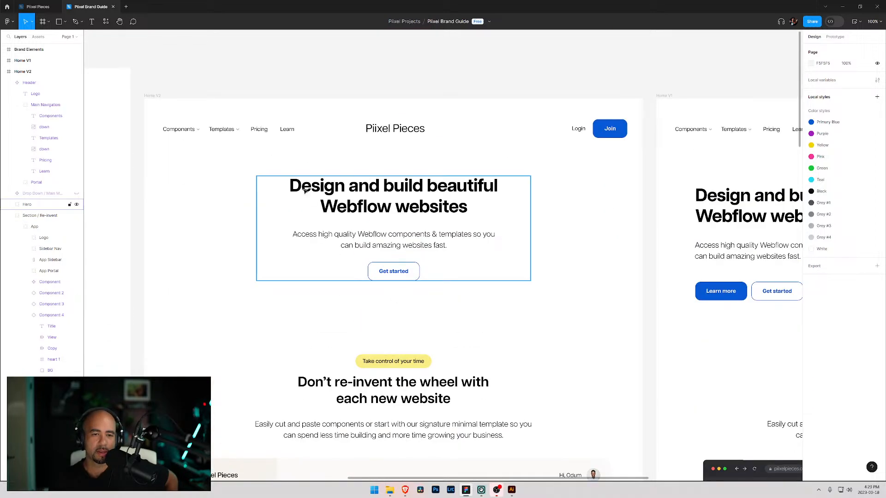
pyautogui.scroll(-5, 247, 256)
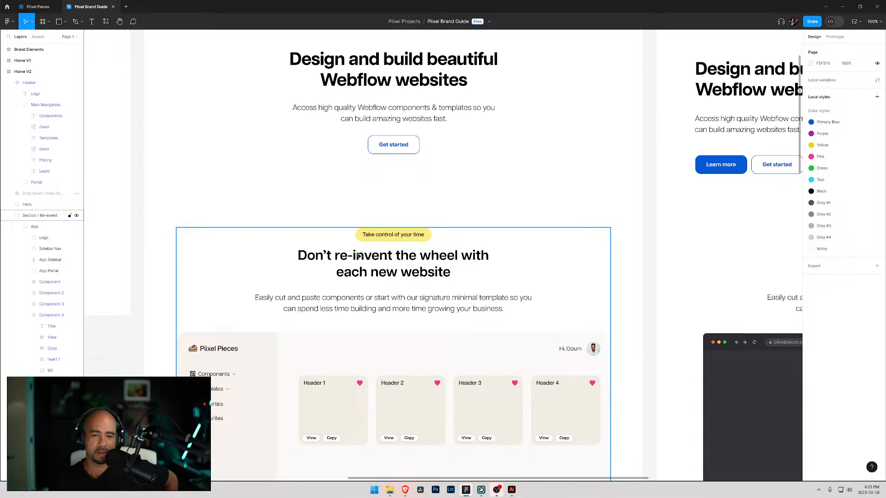
pyautogui.scroll(-5, 383, 281)
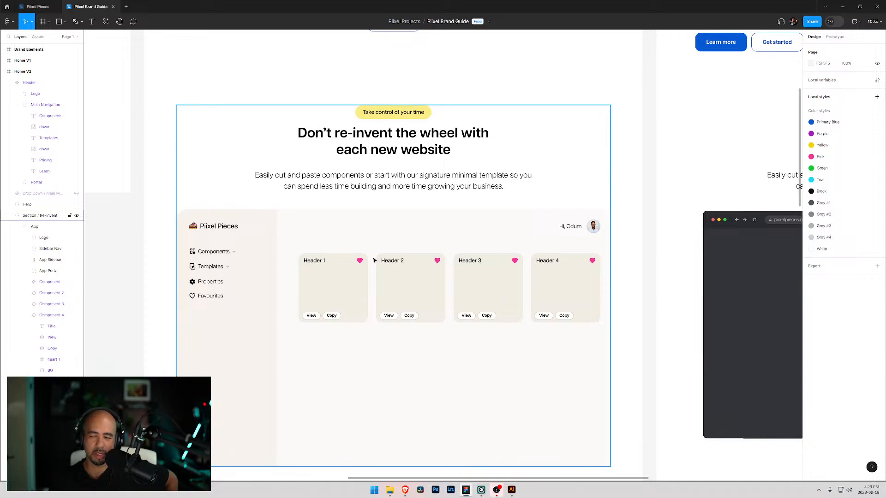
pyautogui.scroll(-12, 434, 244)
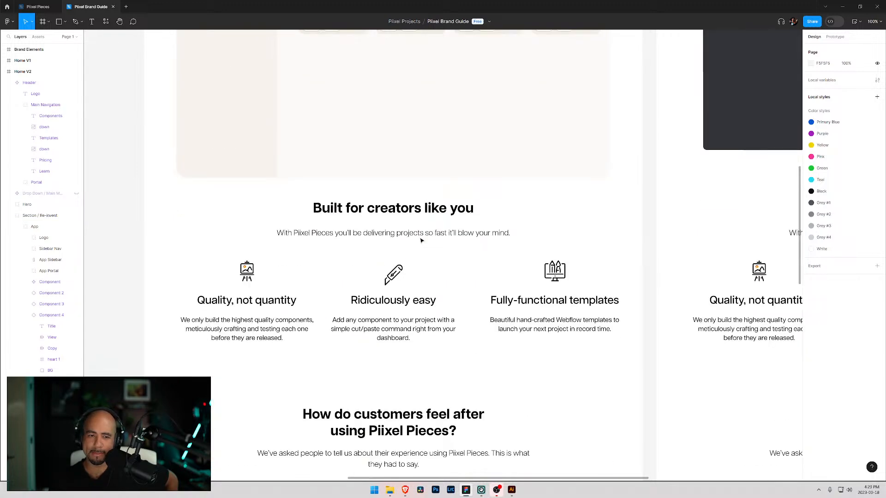
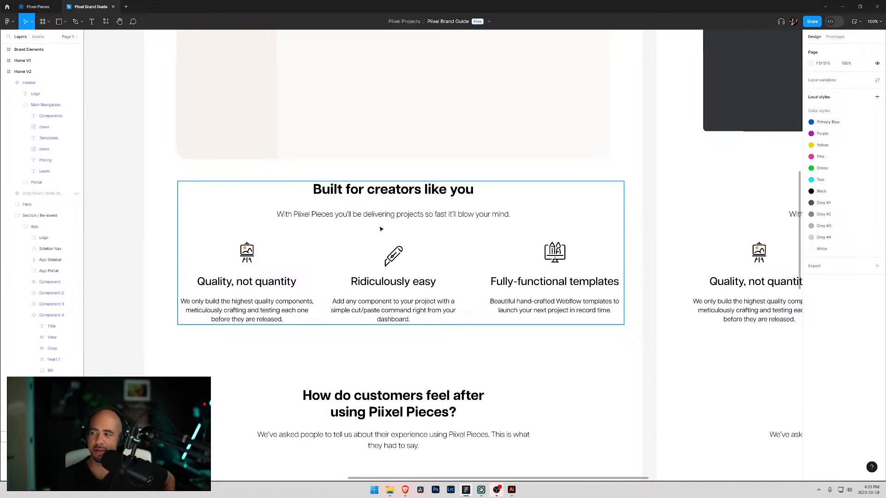
# - Review the Home V2 and Home V1 page designs side by side
pyautogui.scroll(15, 401, 223)
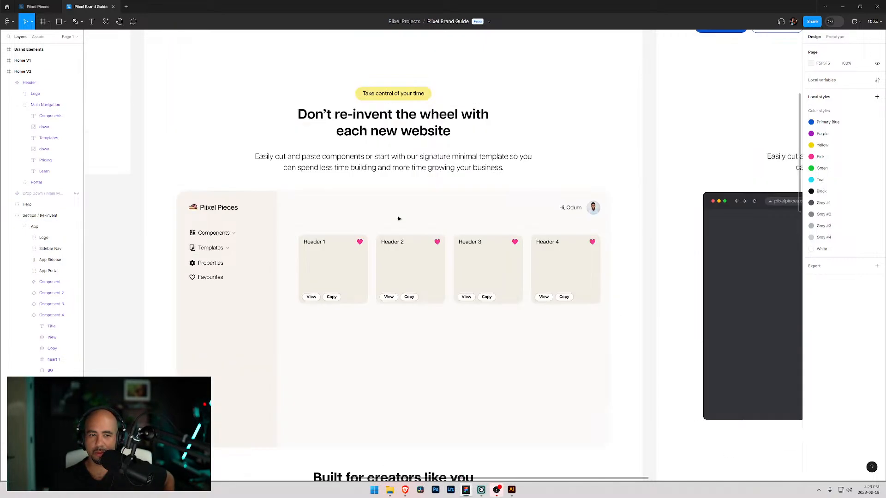
pyautogui.scroll(2, 309, 184)
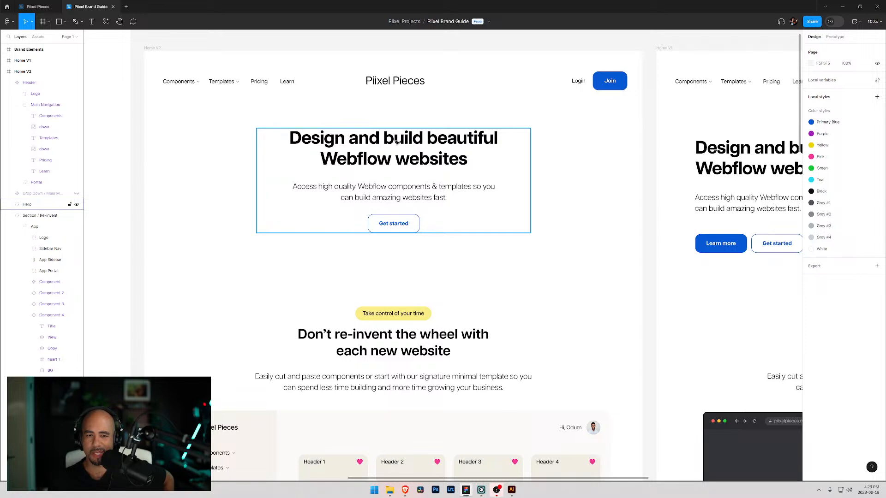
pyautogui.moveTo(682, 281); pyautogui.dragTo(467, 287)
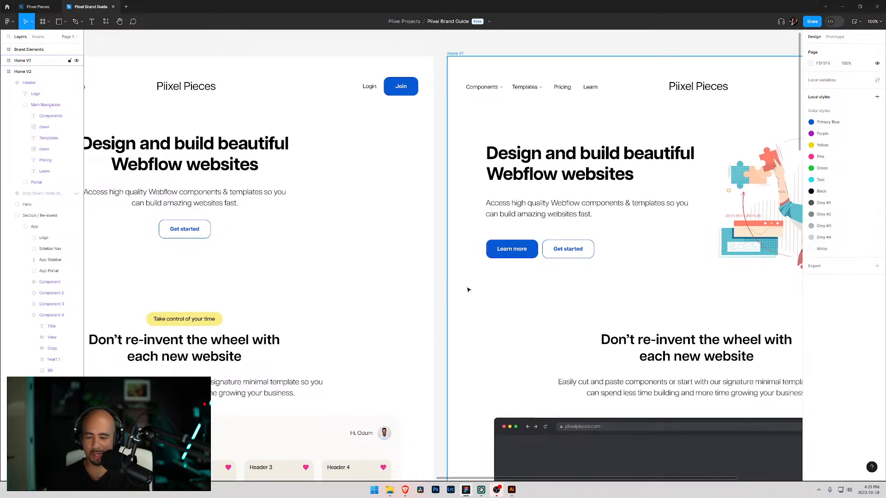
pyautogui.press('-')
pyautogui.moveTo(444, 265); pyautogui.dragTo(445, 172)
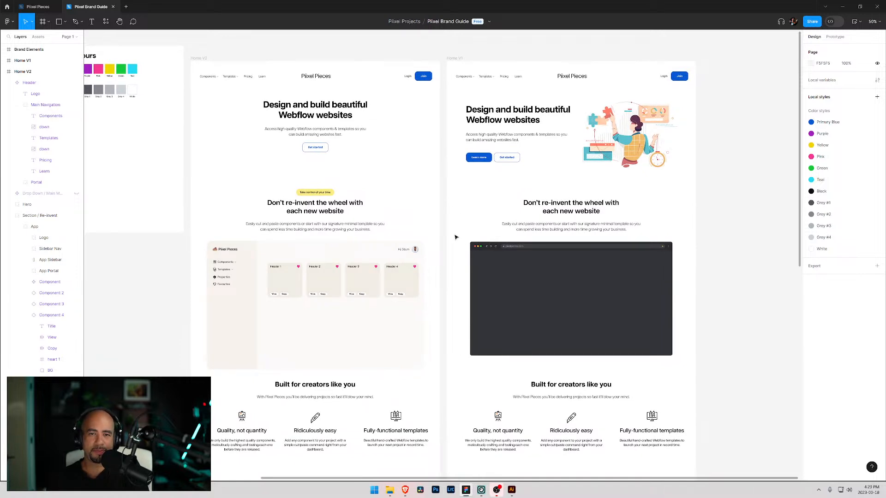
# - Inspect the Home V1 header's logo and Main Navigation layers
pyautogui.doubleClick(573, 78)
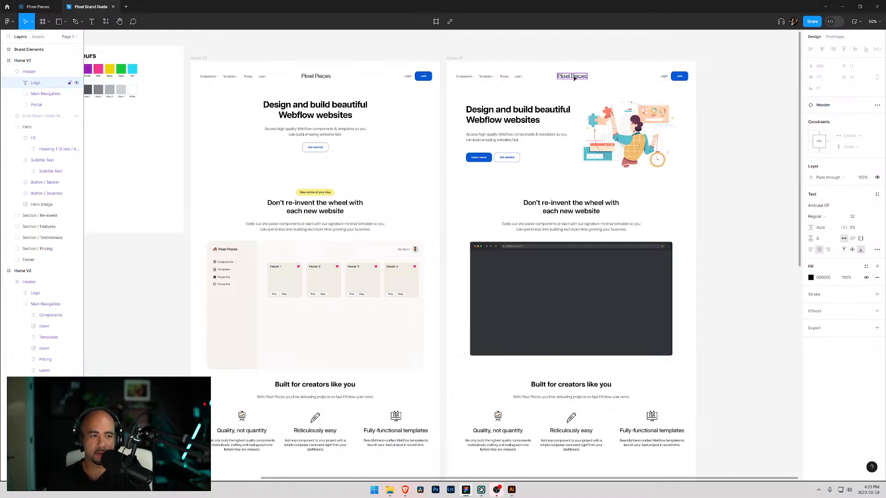
pyautogui.click(29, 95)
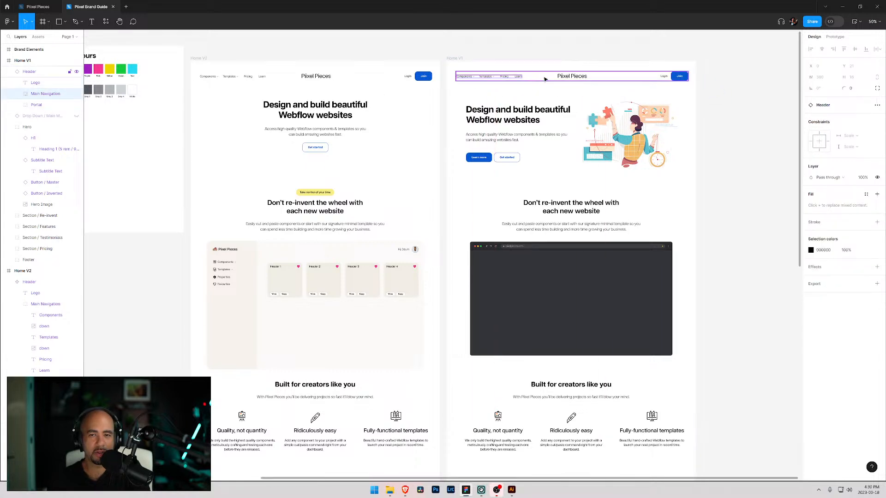
pyautogui.click(562, 78)
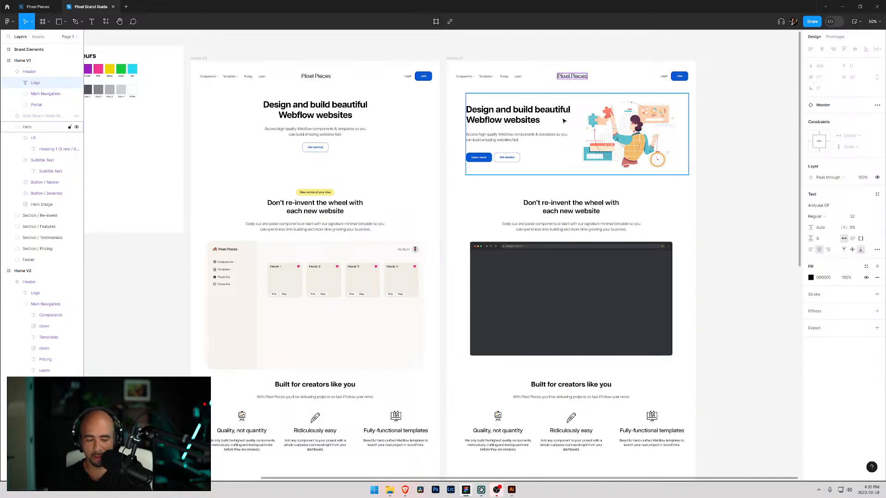
pyautogui.scroll(1, 572, 111)
pyautogui.press('alt')
pyautogui.hotkey('ctrl', '+')
pyautogui.hotkey('ctrl', '+')
pyautogui.hotkey('ctrl', '+')
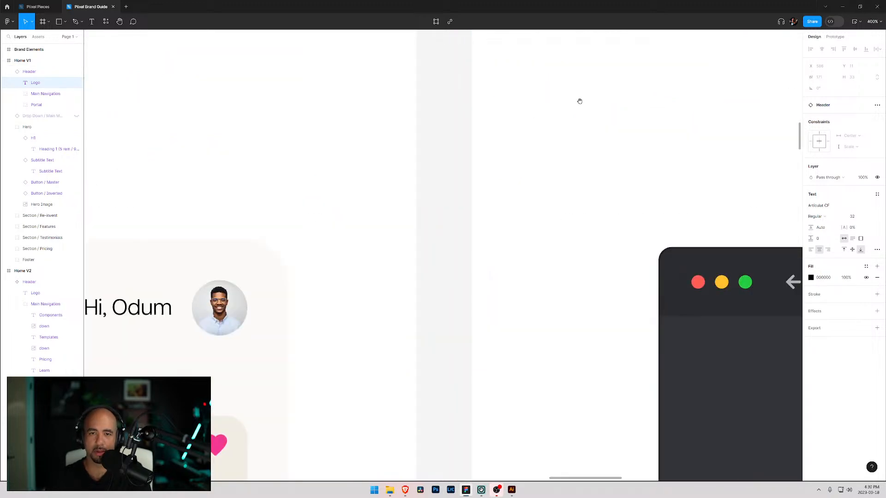
# - Examine the Home V1 header's navigation links and logo up close
pyautogui.moveTo(635, 86); pyautogui.dragTo(403, 360)
pyautogui.moveTo(558, 268); pyautogui.dragTo(384, 448)
pyautogui.moveTo(511, 239); pyautogui.dragTo(368, 479)
pyautogui.moveTo(447, 232); pyautogui.dragTo(588, 399)
pyautogui.moveTo(586, 139); pyautogui.dragTo(461, 464)
pyautogui.moveTo(448, 235); pyautogui.dragTo(567, 372)
pyautogui.click(375, 247)
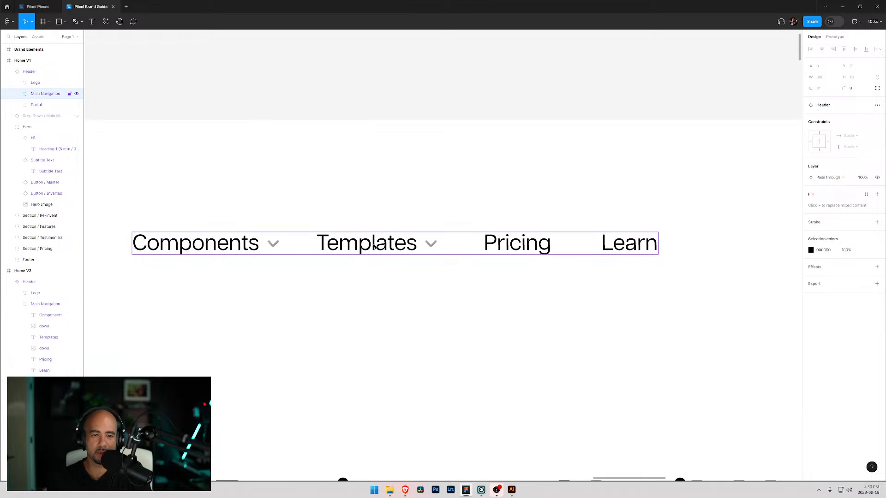
pyautogui.moveTo(383, 250); pyautogui.dragTo(457, 278)
pyautogui.scroll(-10, 458, 277)
pyautogui.click(520, 254)
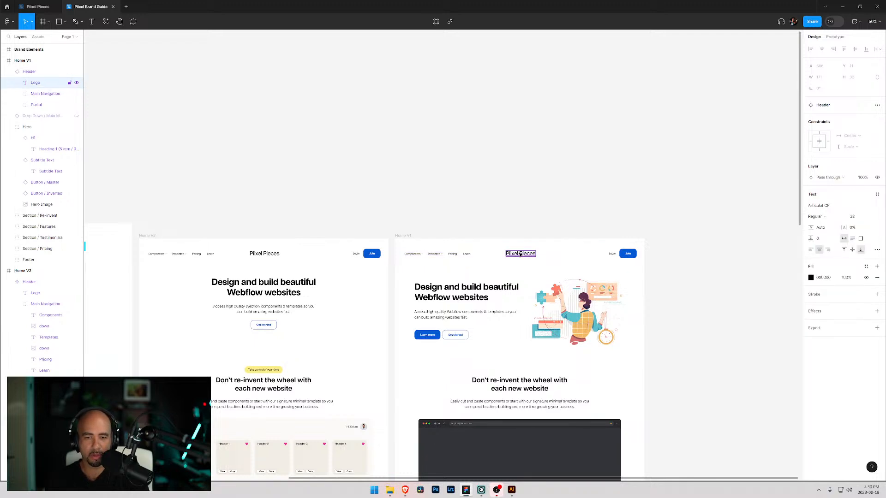
pyautogui.click(39, 94)
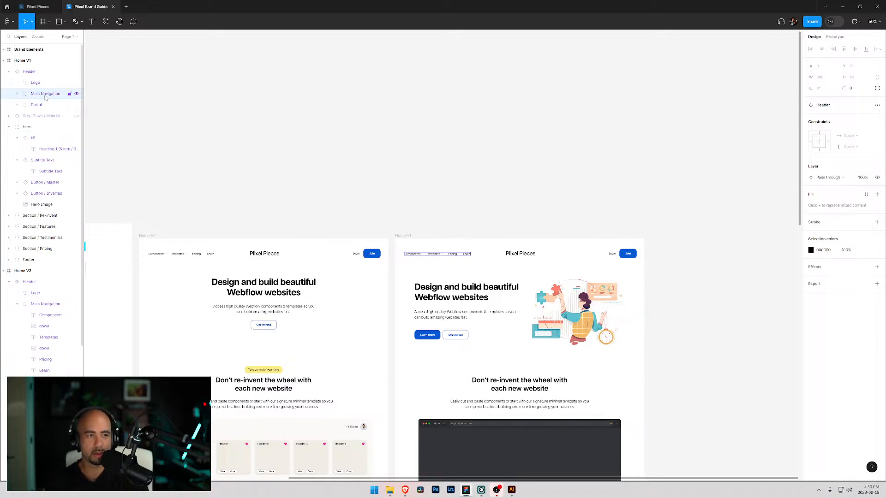
pyautogui.hotkey('shift', 'Tab')
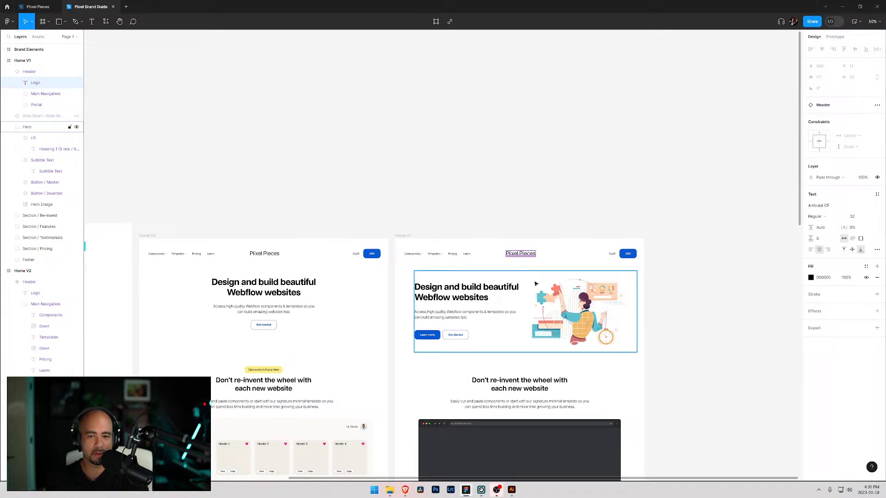
pyautogui.click(516, 254)
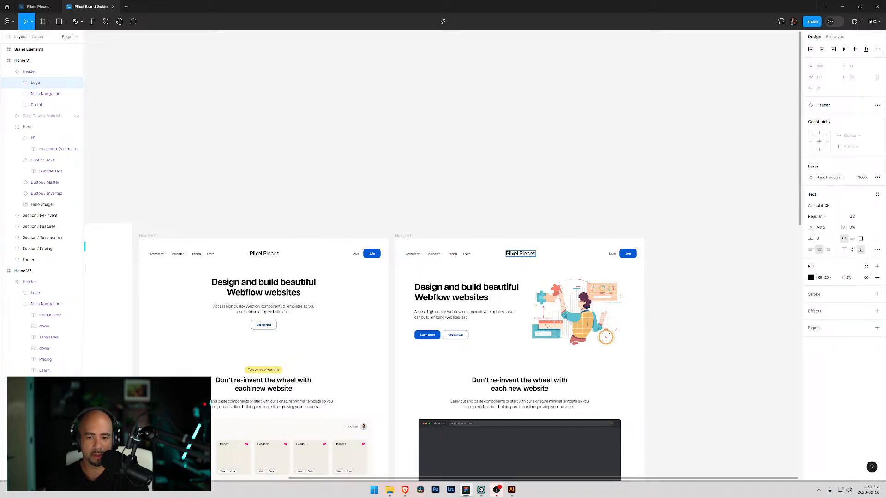
pyautogui.click(500, 258)
# - Try to move the Home V1 header, then undo the move
pyautogui.click(514, 260)
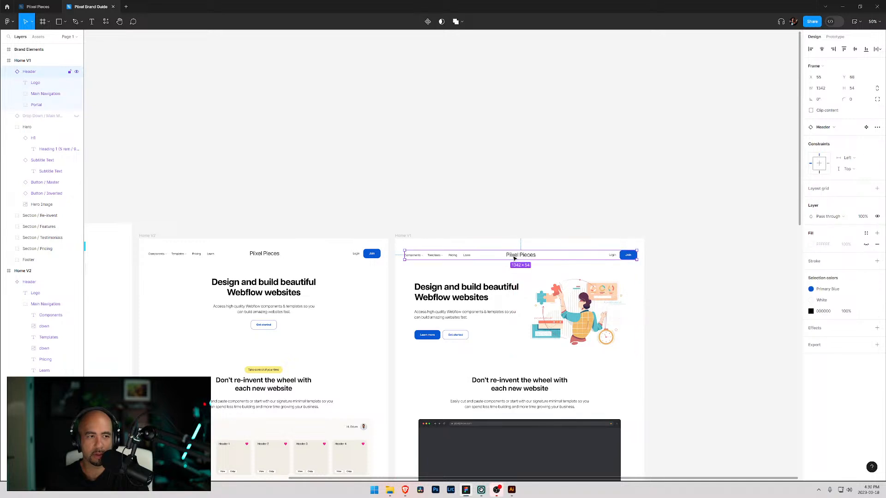
pyautogui.moveTo(515, 259); pyautogui.dragTo(477, 269)
pyautogui.hotkey('ctrl', 'z')
pyautogui.hotkey('ctrl', 'z')
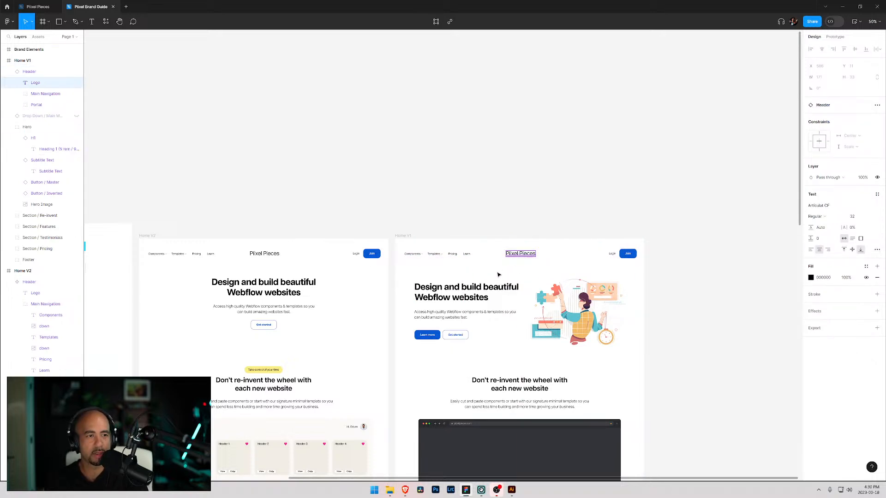
# - Select all items from Components to Learn inside the Home V1 header's Main Navigation
pyautogui.keyDown('shift'); pyautogui.click(505, 280); pyautogui.keyUp('shift')
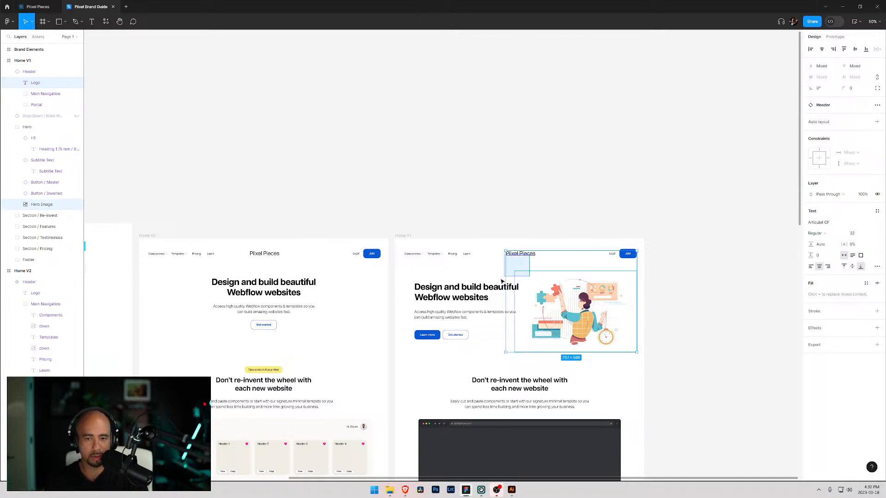
pyautogui.click(515, 255)
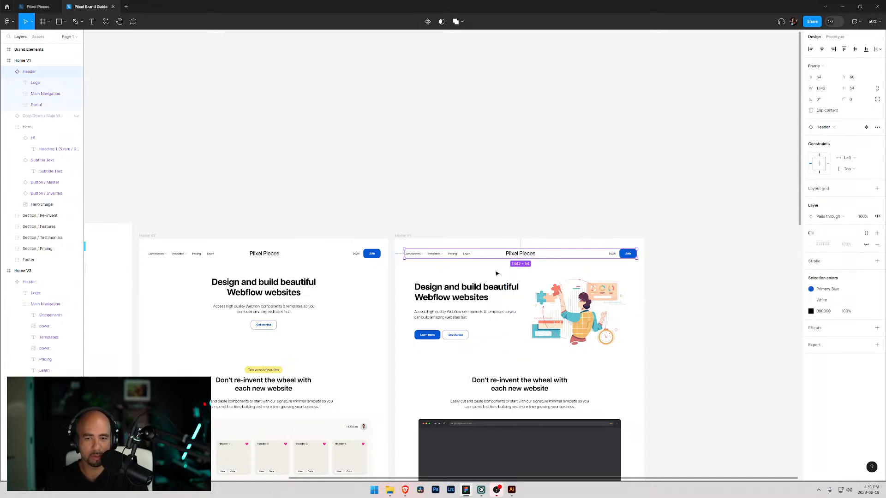
pyautogui.doubleClick(520, 253)
pyautogui.click(17, 94)
pyautogui.click(52, 107)
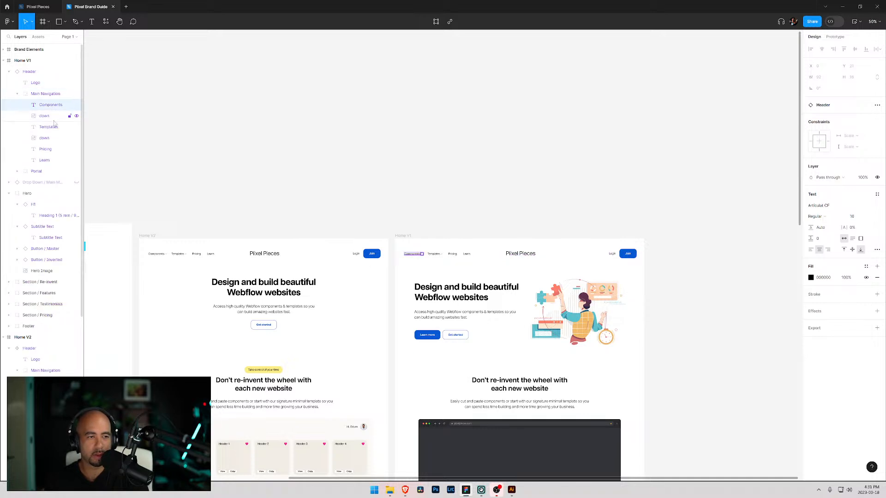
pyautogui.keyDown('shift'); pyautogui.click(49, 162); pyautogui.keyUp('shift')
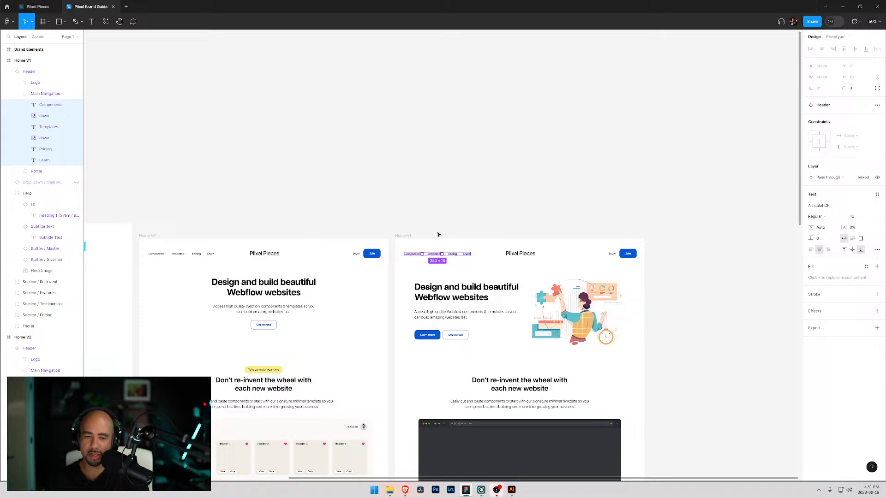
# - Try to drag the logo leftward within the Home V1 header, then undo the move
pyautogui.hotkey('shift', '0')
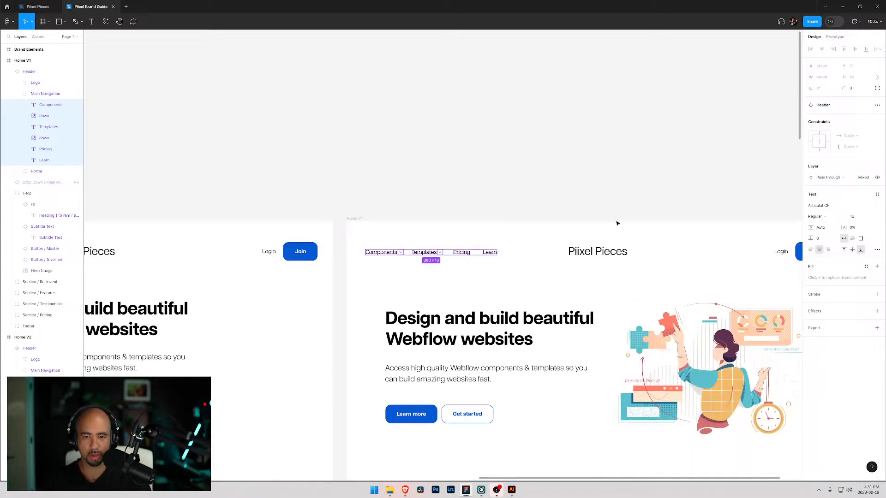
pyautogui.moveTo(666, 283); pyautogui.dragTo(449, 213)
pyautogui.click(404, 184)
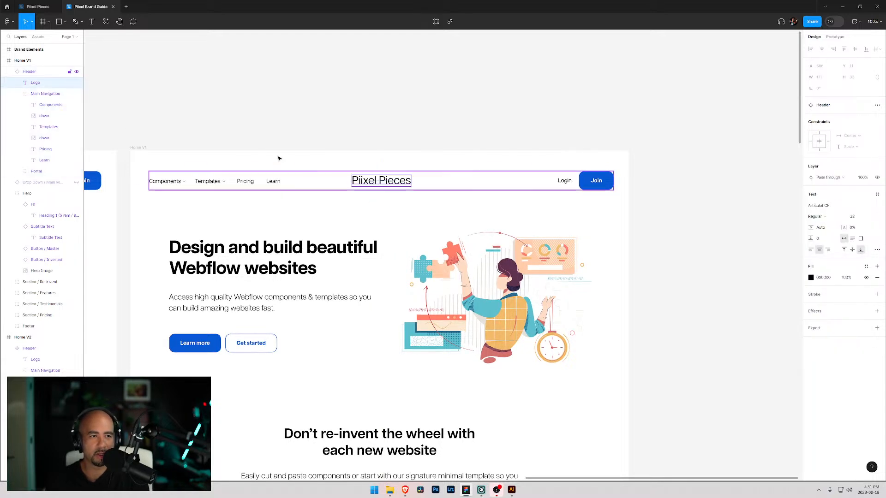
pyautogui.click(70, 94)
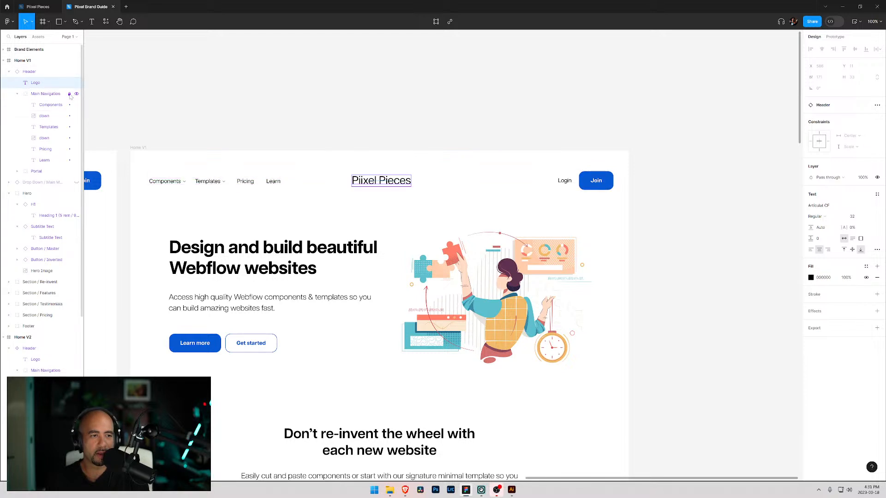
pyautogui.moveTo(376, 184); pyautogui.dragTo(321, 187)
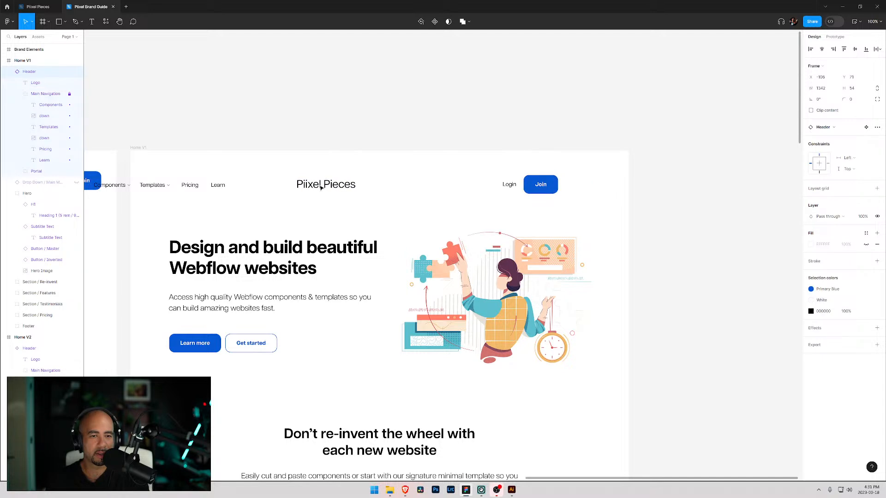
pyautogui.hotkey('ctrl', 'z')
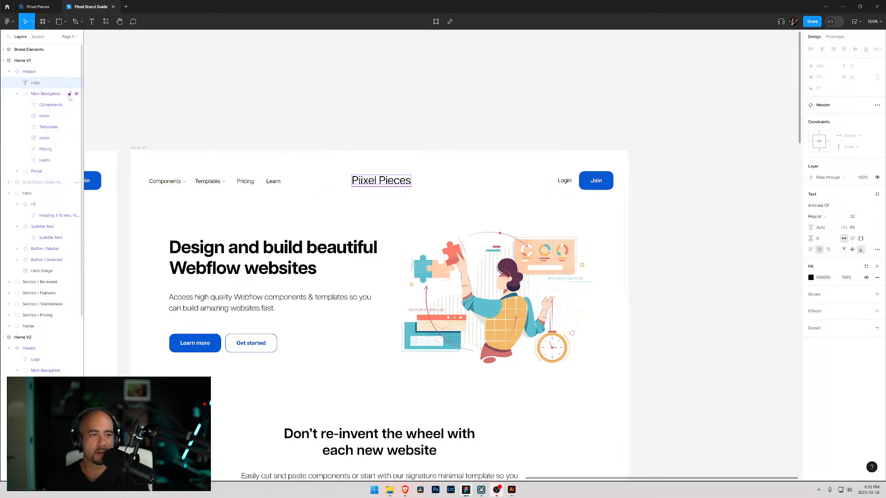
# - Navigate from the Home V1 header instance to its main component in Home V2
pyautogui.rightClick(398, 184)
pyautogui.moveTo(445, 226)
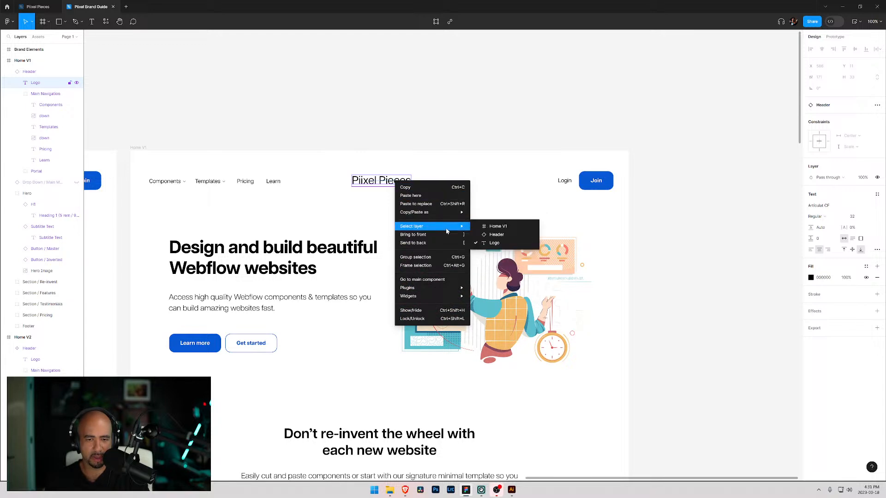
pyautogui.click(444, 280)
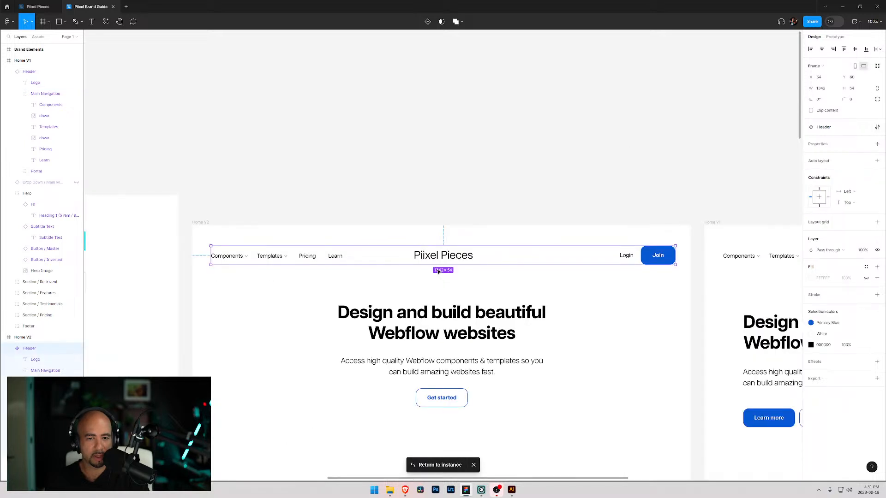
pyautogui.scroll(-1, 400, 279)
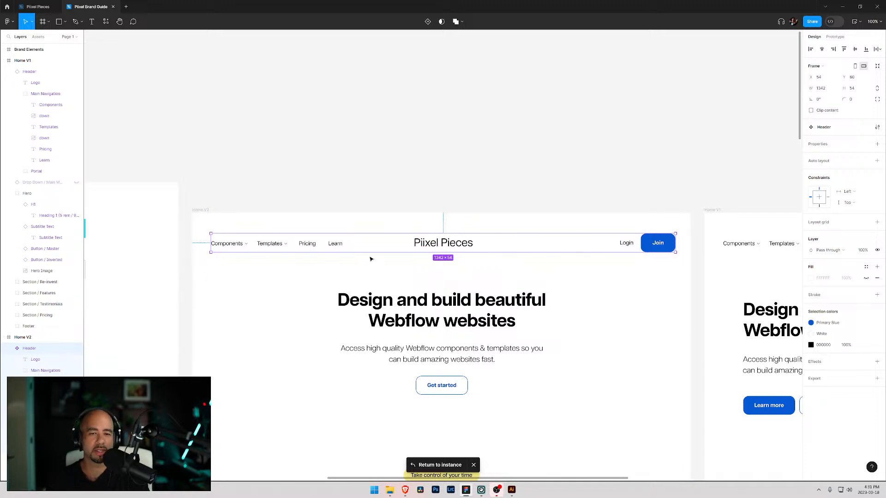
pyautogui.scroll(-1, 375, 252)
pyautogui.moveTo(620, 299); pyautogui.dragTo(315, 272)
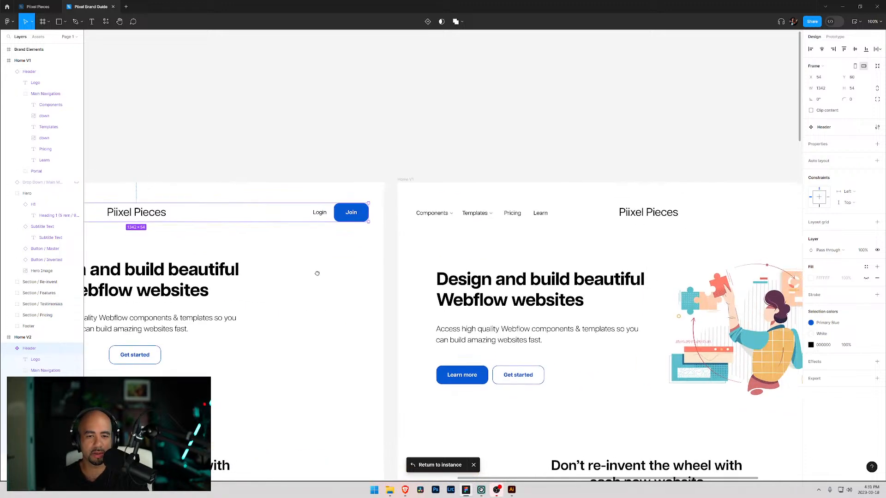
pyautogui.click(569, 217)
pyautogui.rightClick(565, 213)
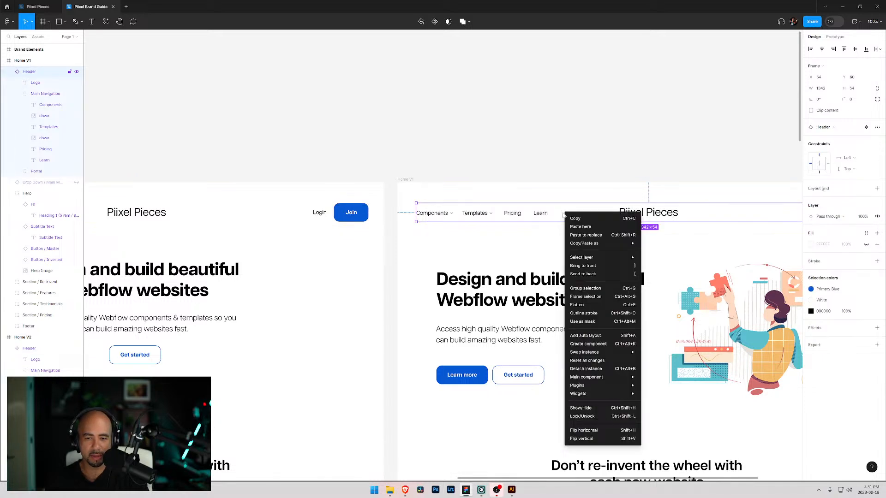
pyautogui.click(868, 130)
pyautogui.click(867, 129)
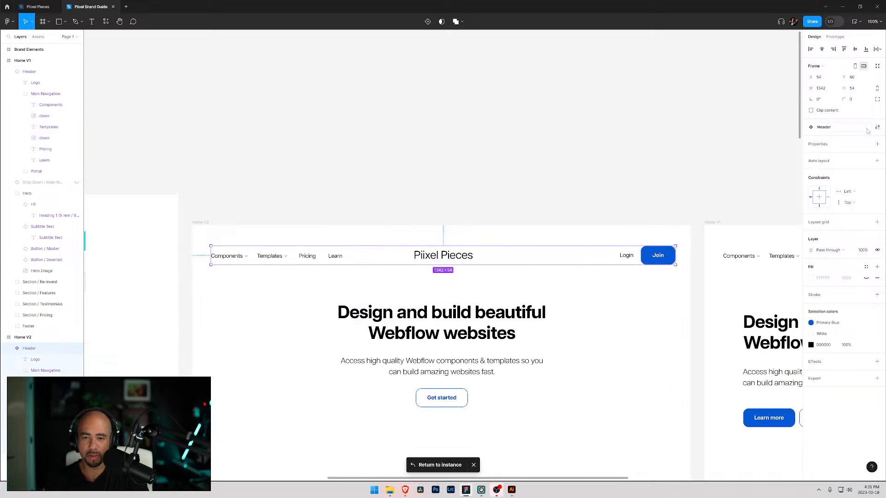
# - Detach the Home V1 header from its main component
pyautogui.moveTo(696, 296); pyautogui.dragTo(378, 277)
pyautogui.moveTo(592, 288); pyautogui.dragTo(367, 277)
pyautogui.click(475, 226)
pyautogui.rightClick(475, 225)
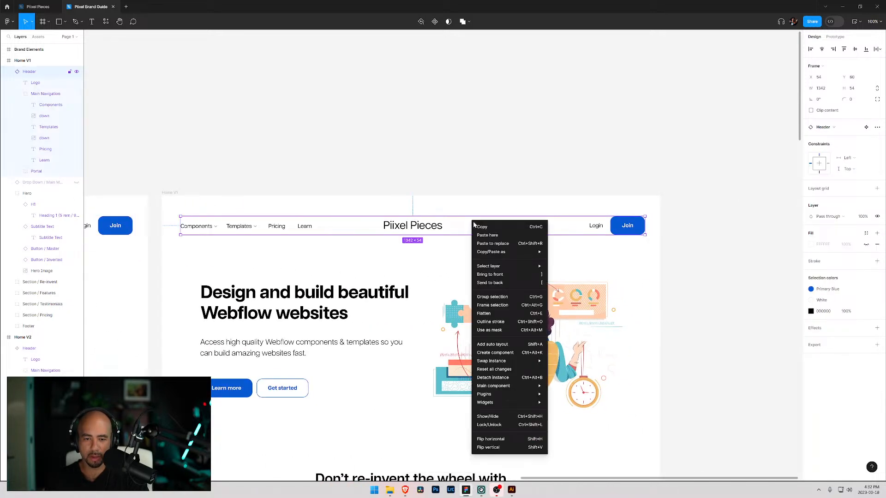
pyautogui.click(512, 378)
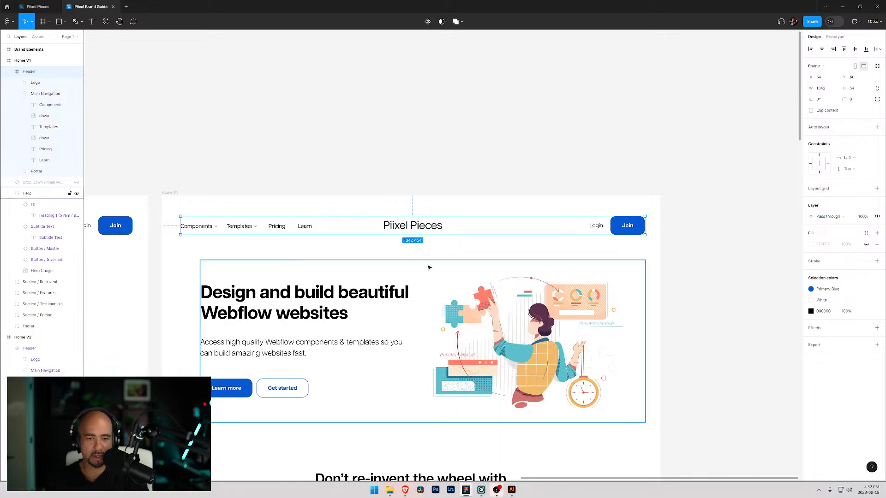
# - Move the logo to the header's left edge and place the Main Navigation just right of it
pyautogui.click(417, 227)
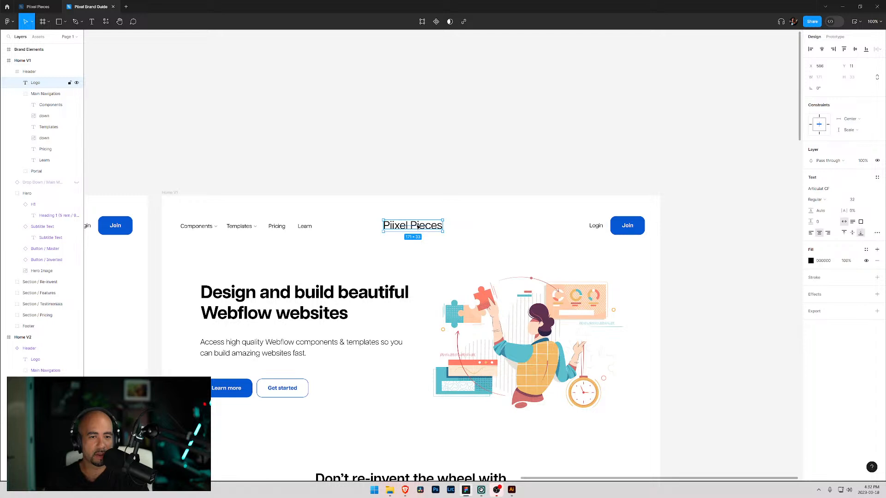
pyautogui.moveTo(417, 226); pyautogui.dragTo(218, 233)
pyautogui.click(287, 227)
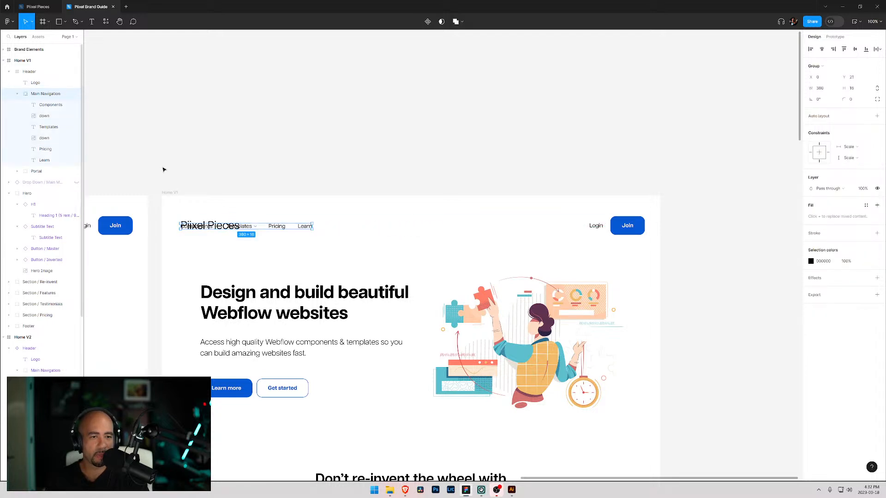
pyautogui.moveTo(287, 226); pyautogui.dragTo(362, 236)
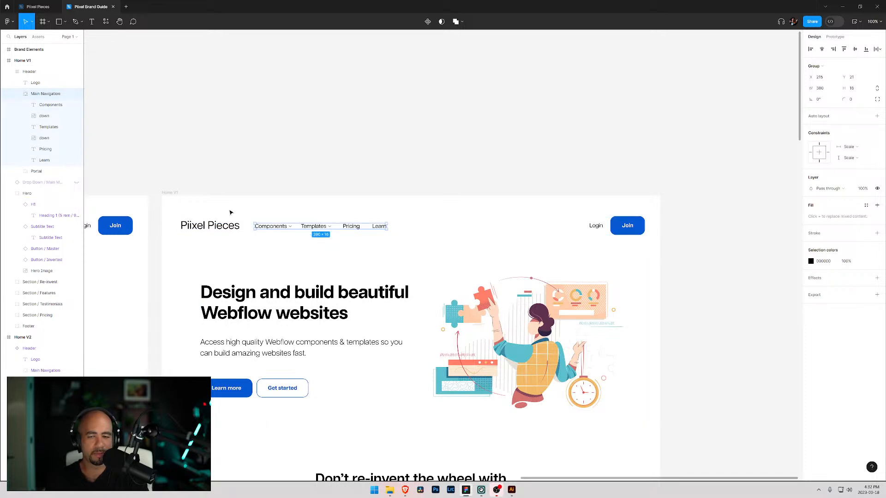
pyautogui.moveTo(230, 161); pyautogui.dragTo(434, 110)
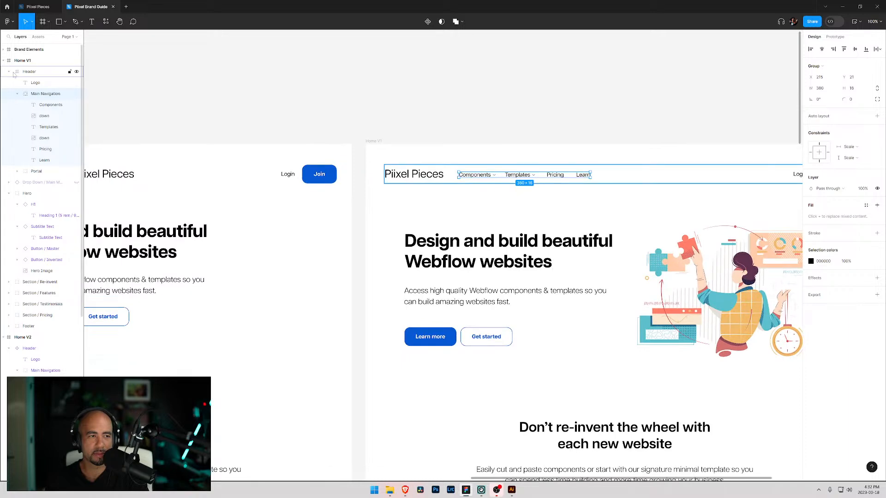
pyautogui.click(3, 61)
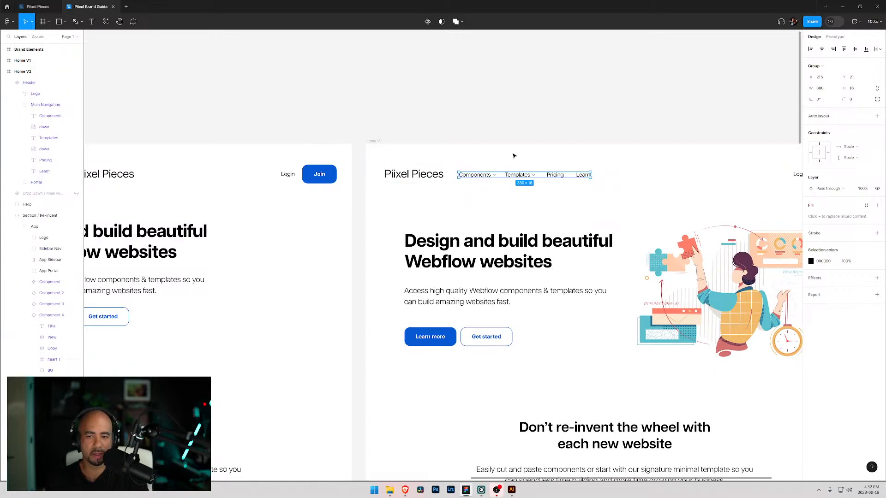
pyautogui.moveTo(635, 266); pyautogui.dragTo(604, 270)
pyautogui.click(608, 271)
pyautogui.click(381, 107)
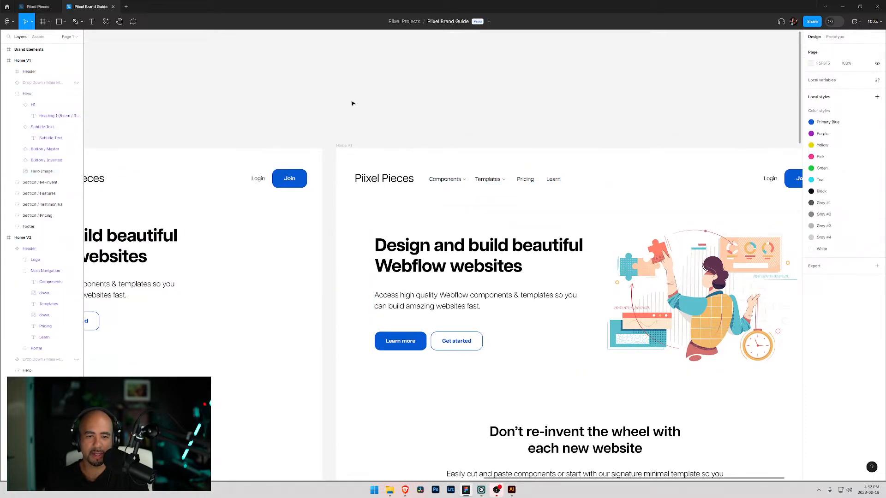
# - Compare the Home V1 and Home V2 pages side by side with the canvas zoom set to 75%
pyautogui.press('-')
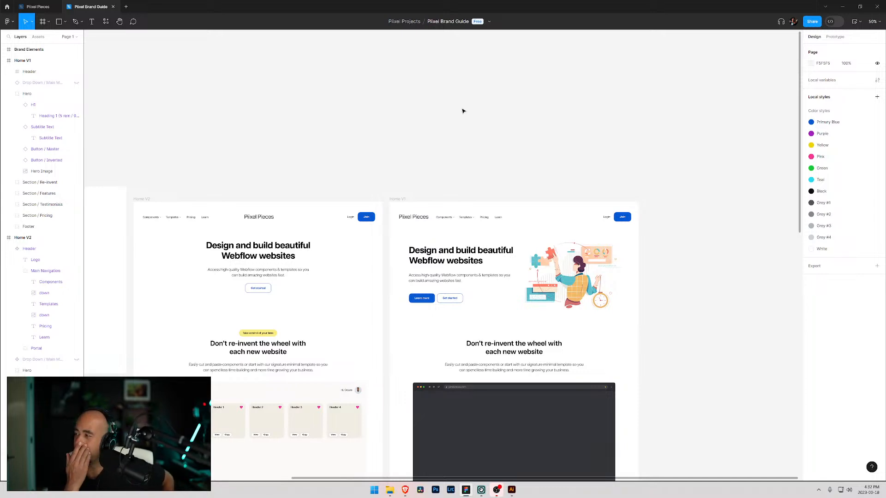
pyautogui.moveTo(326, 274); pyautogui.dragTo(420, 160)
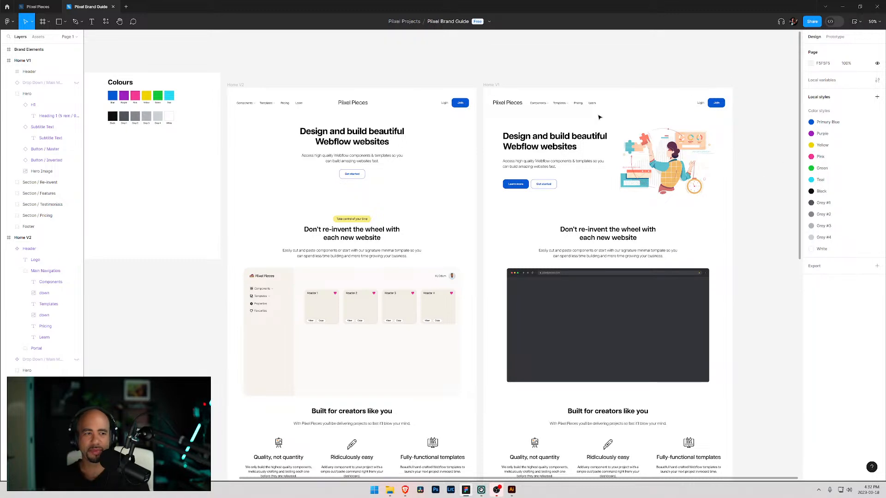
pyautogui.hotkey('shift', '0')
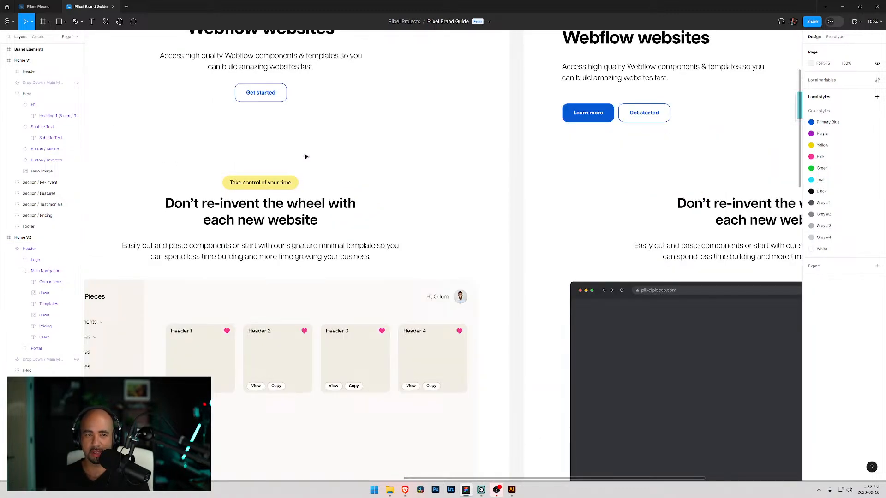
pyautogui.press('-')
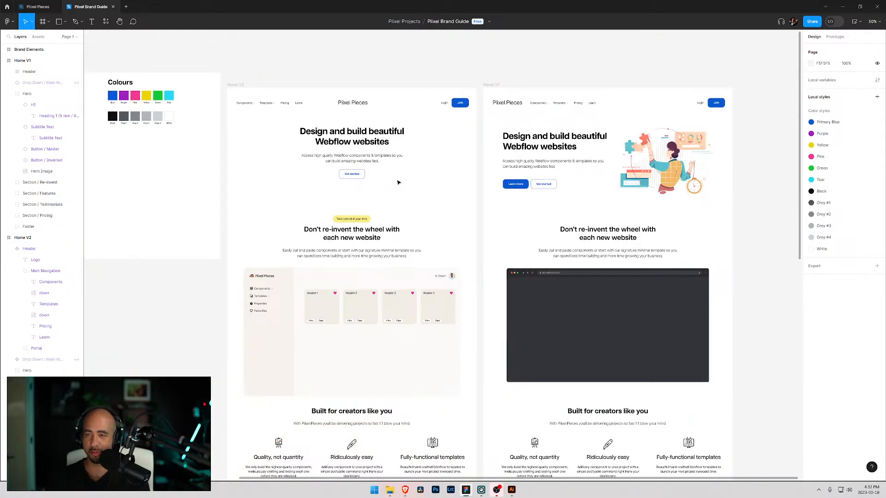
pyautogui.doubleClick(419, 3)
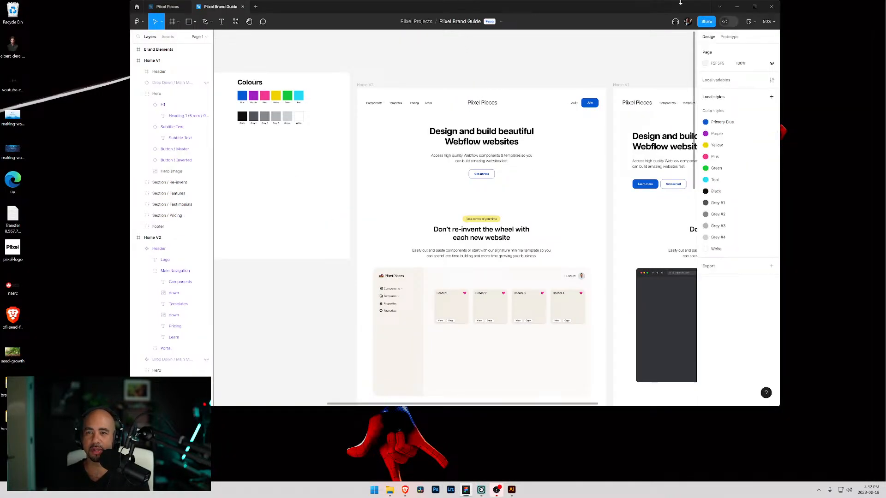
pyautogui.click(755, 7)
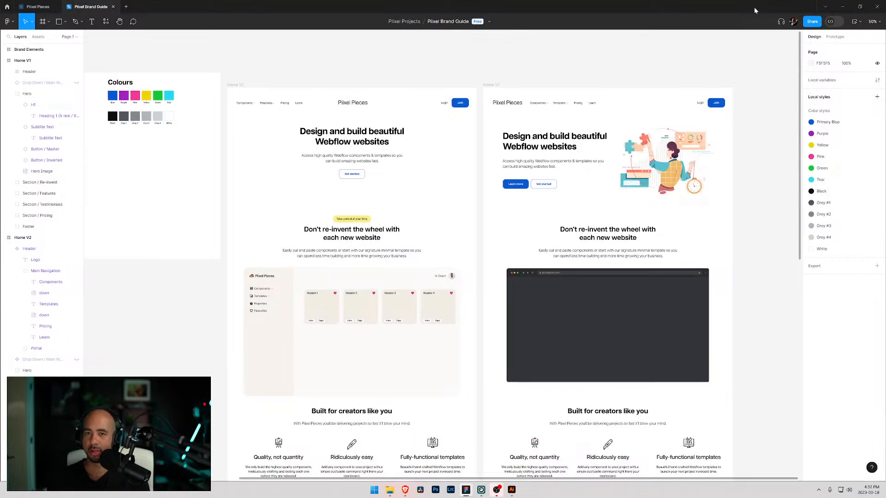
pyautogui.click(876, 26)
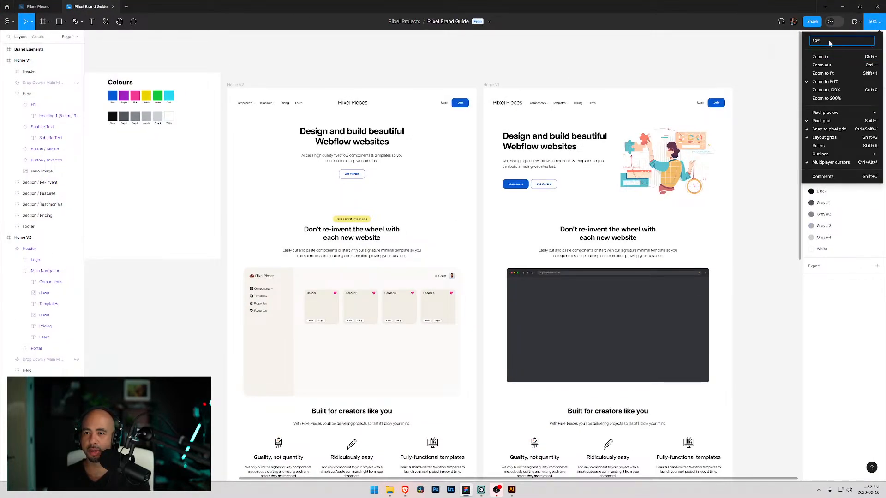
pyautogui.click(801, 43)
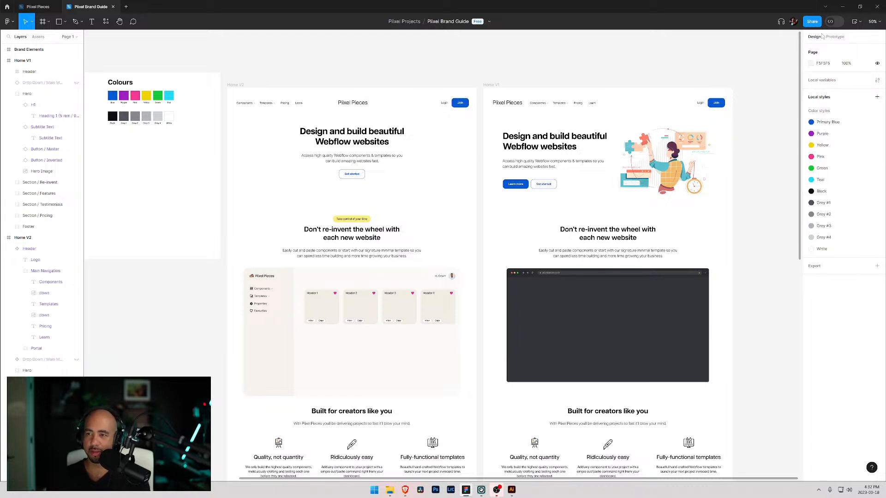
pyautogui.click(874, 22)
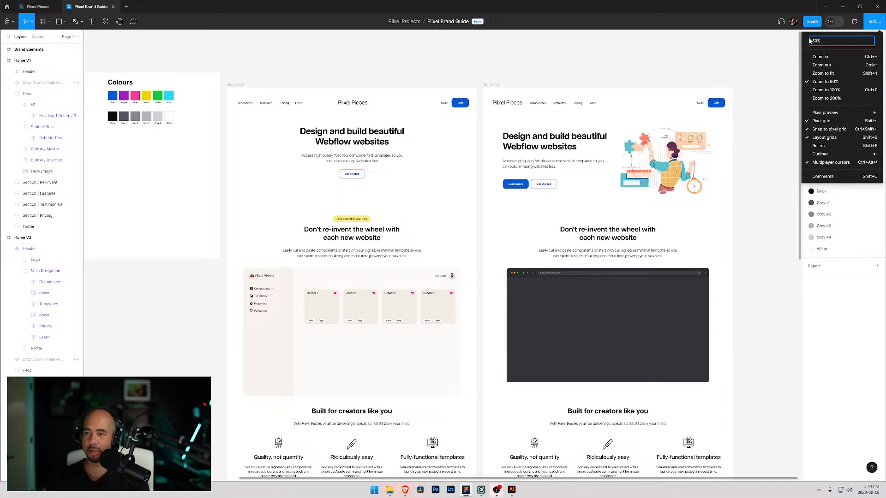
pyautogui.click(782, 43)
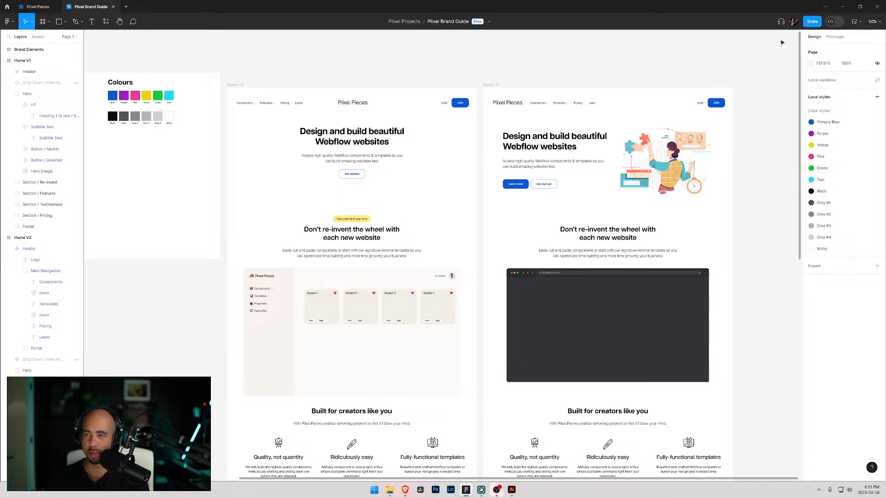
pyautogui.click(872, 22)
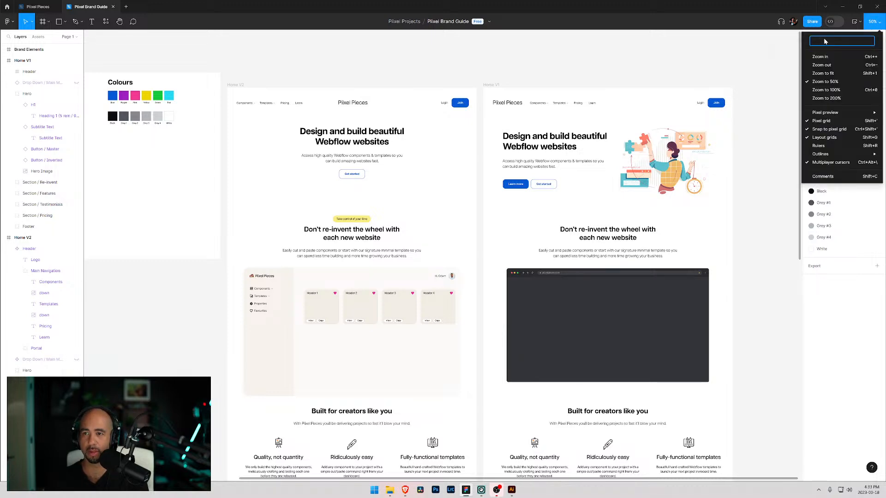
pyautogui.write('60')
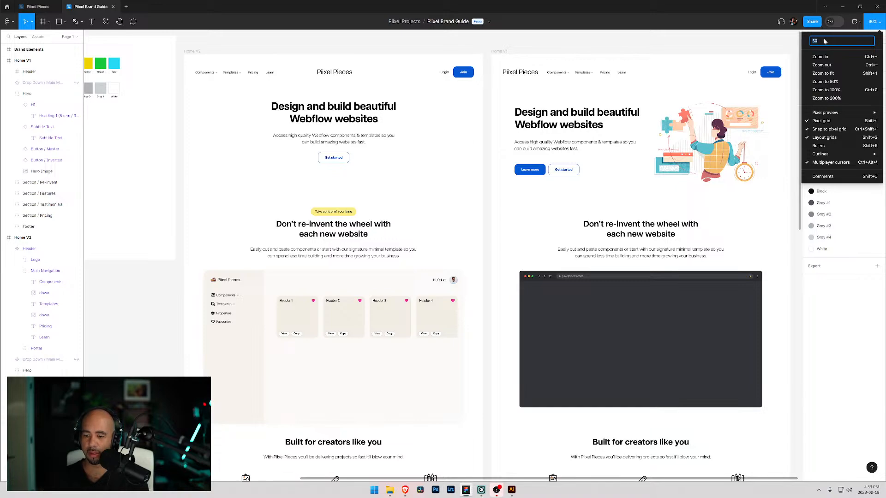
pyautogui.write('75')
pyautogui.press('Return')
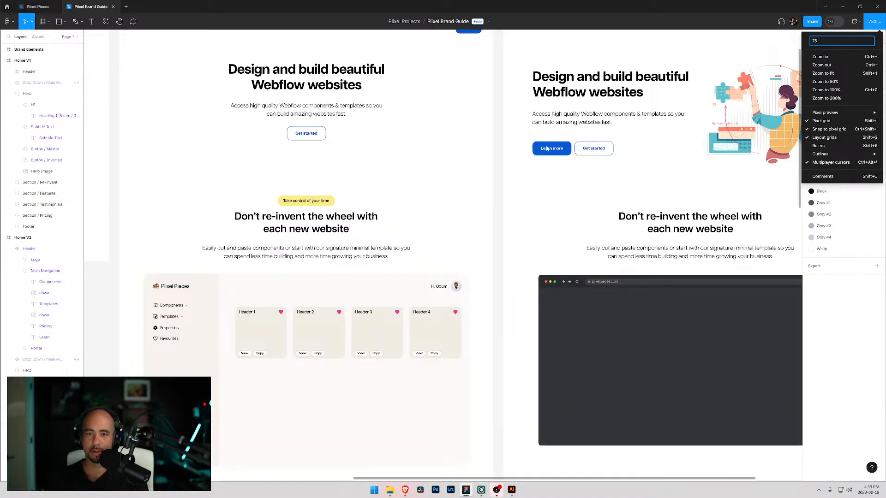
# - Select the Home V1 hero section group and examine its position beneath the rearranged header
pyautogui.click(470, 171)
pyautogui.moveTo(488, 139); pyautogui.dragTo(424, 171)
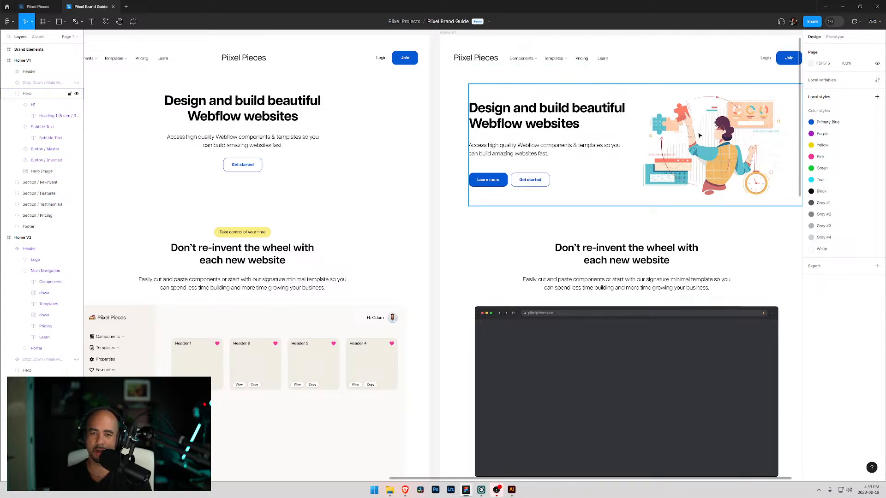
pyautogui.click(515, 121)
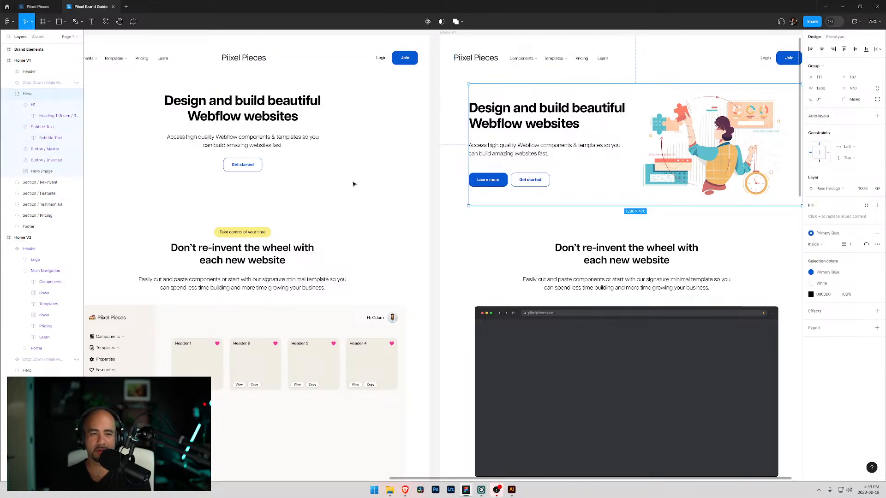
pyautogui.hscroll(-5, 392, 198)
pyautogui.scroll(1, 392, 198)
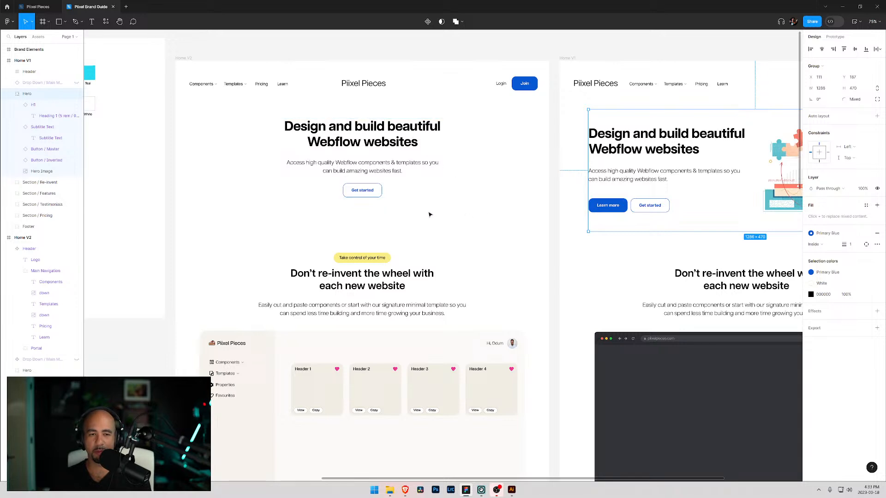
pyautogui.hscroll(5, 442, 174)
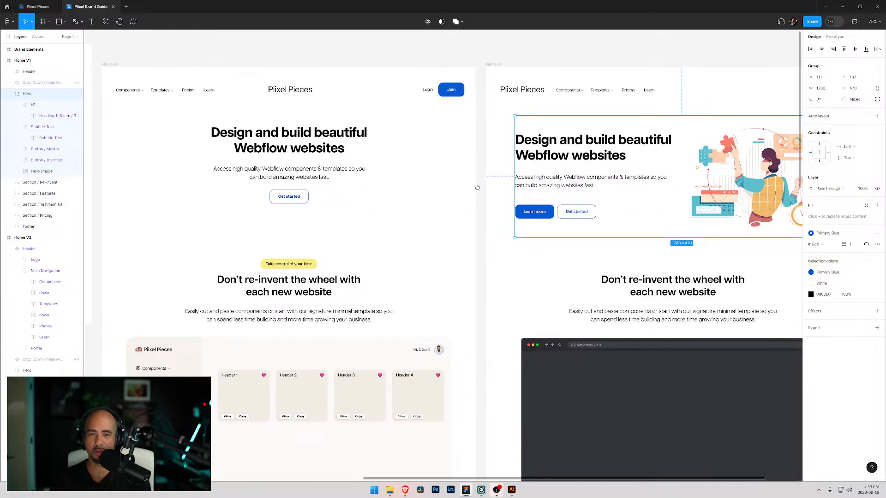
pyautogui.scroll(-1, 442, 174)
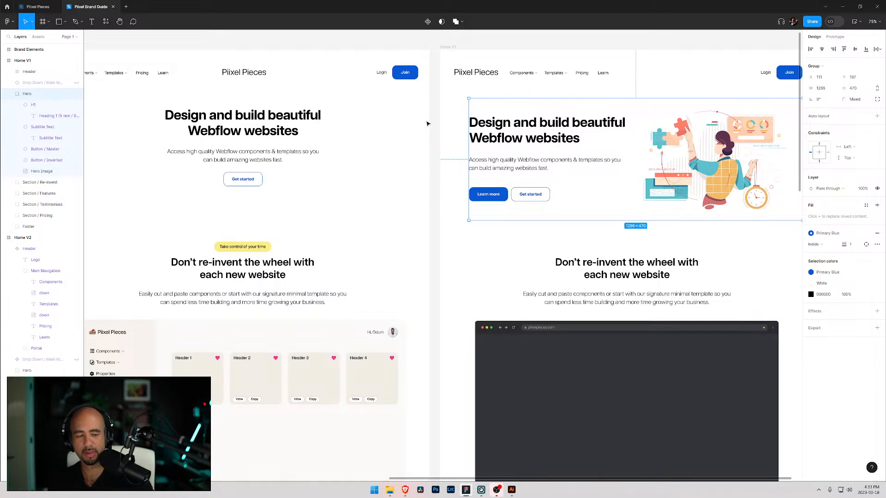